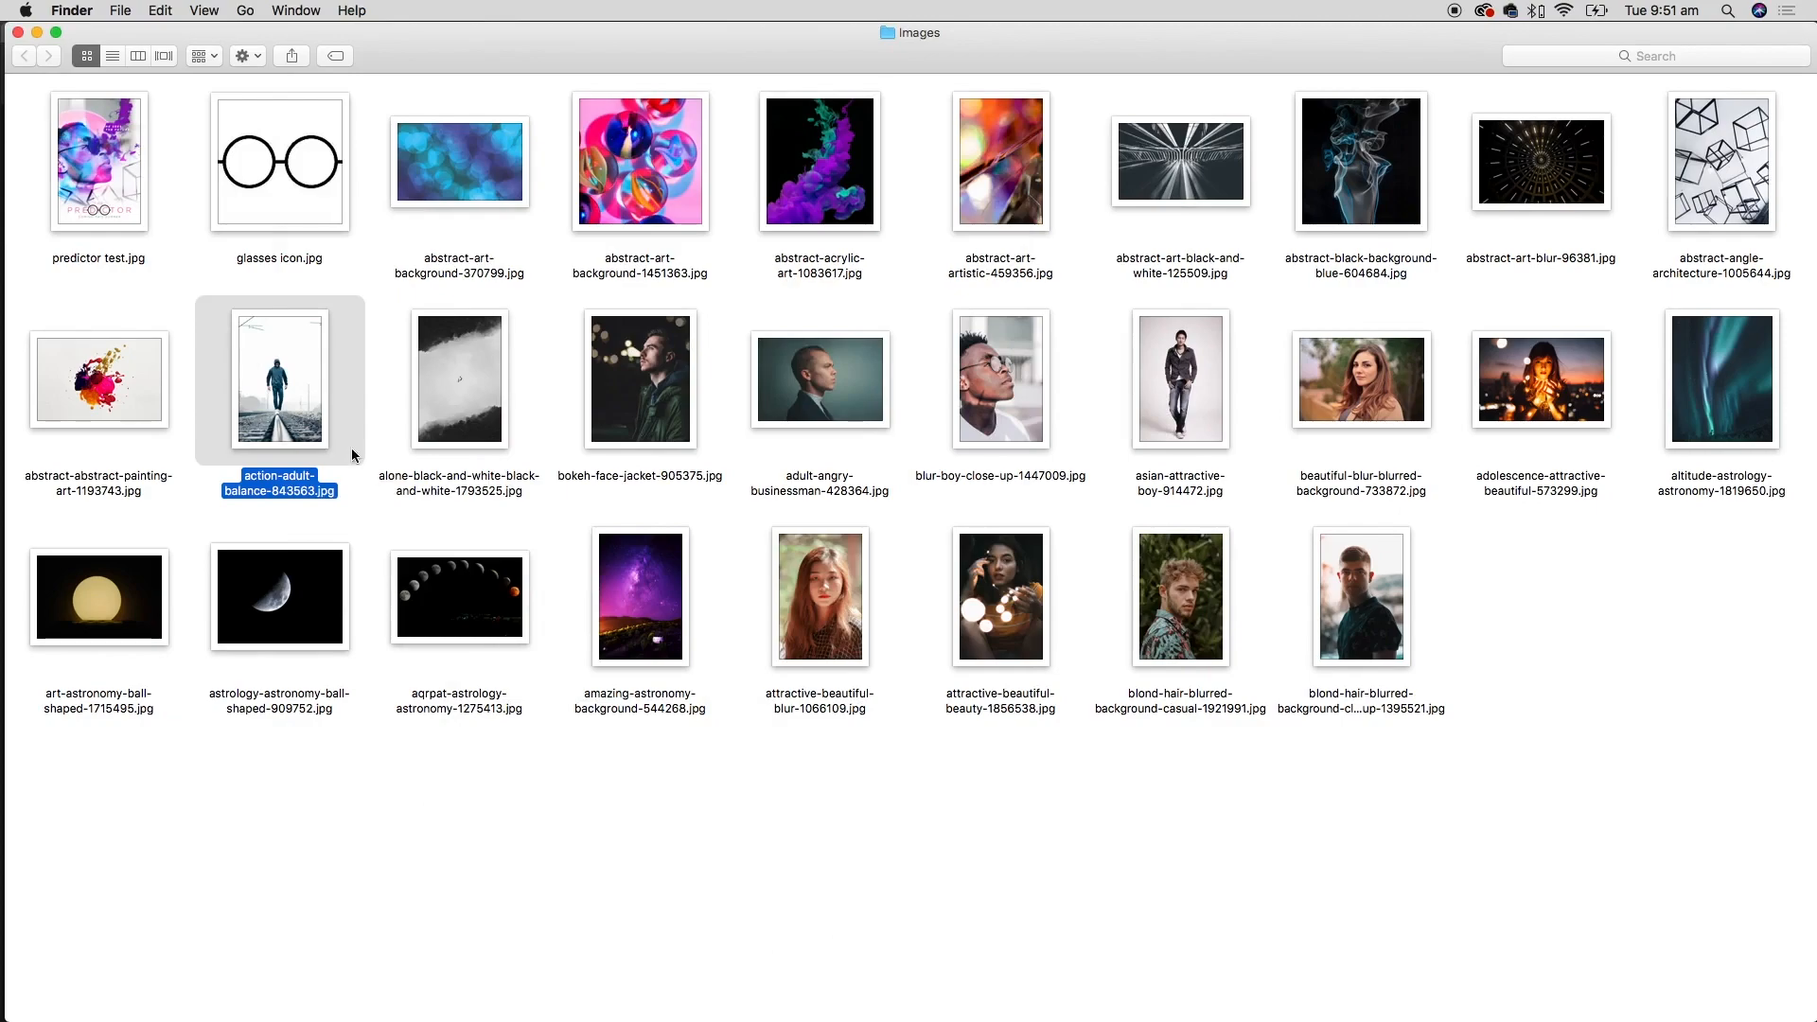
- Preview the portraits and abstract backgrounds in the Images folder at full size, ending with the blue smoke picture
key("Right")
key("Right")
key("Right")
key("Right")
key("space")
key("Right")
key("Right")
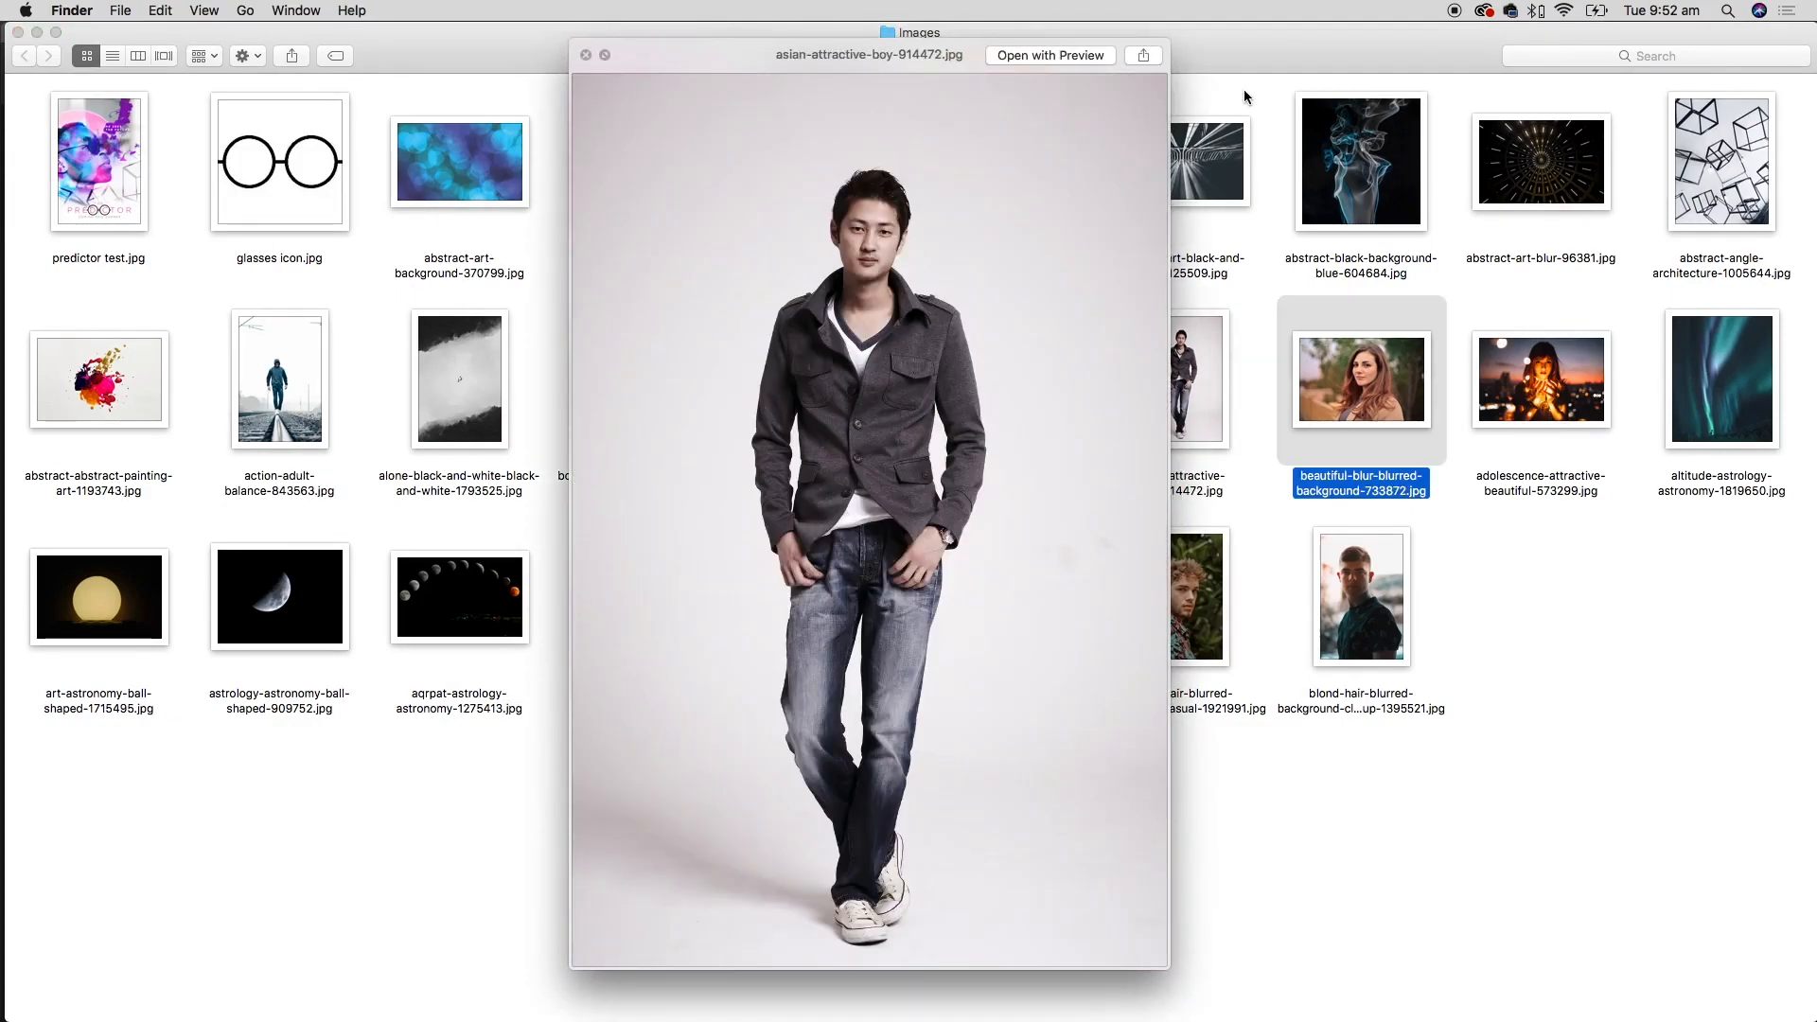
key("Right")
key("Right")
key("Up")
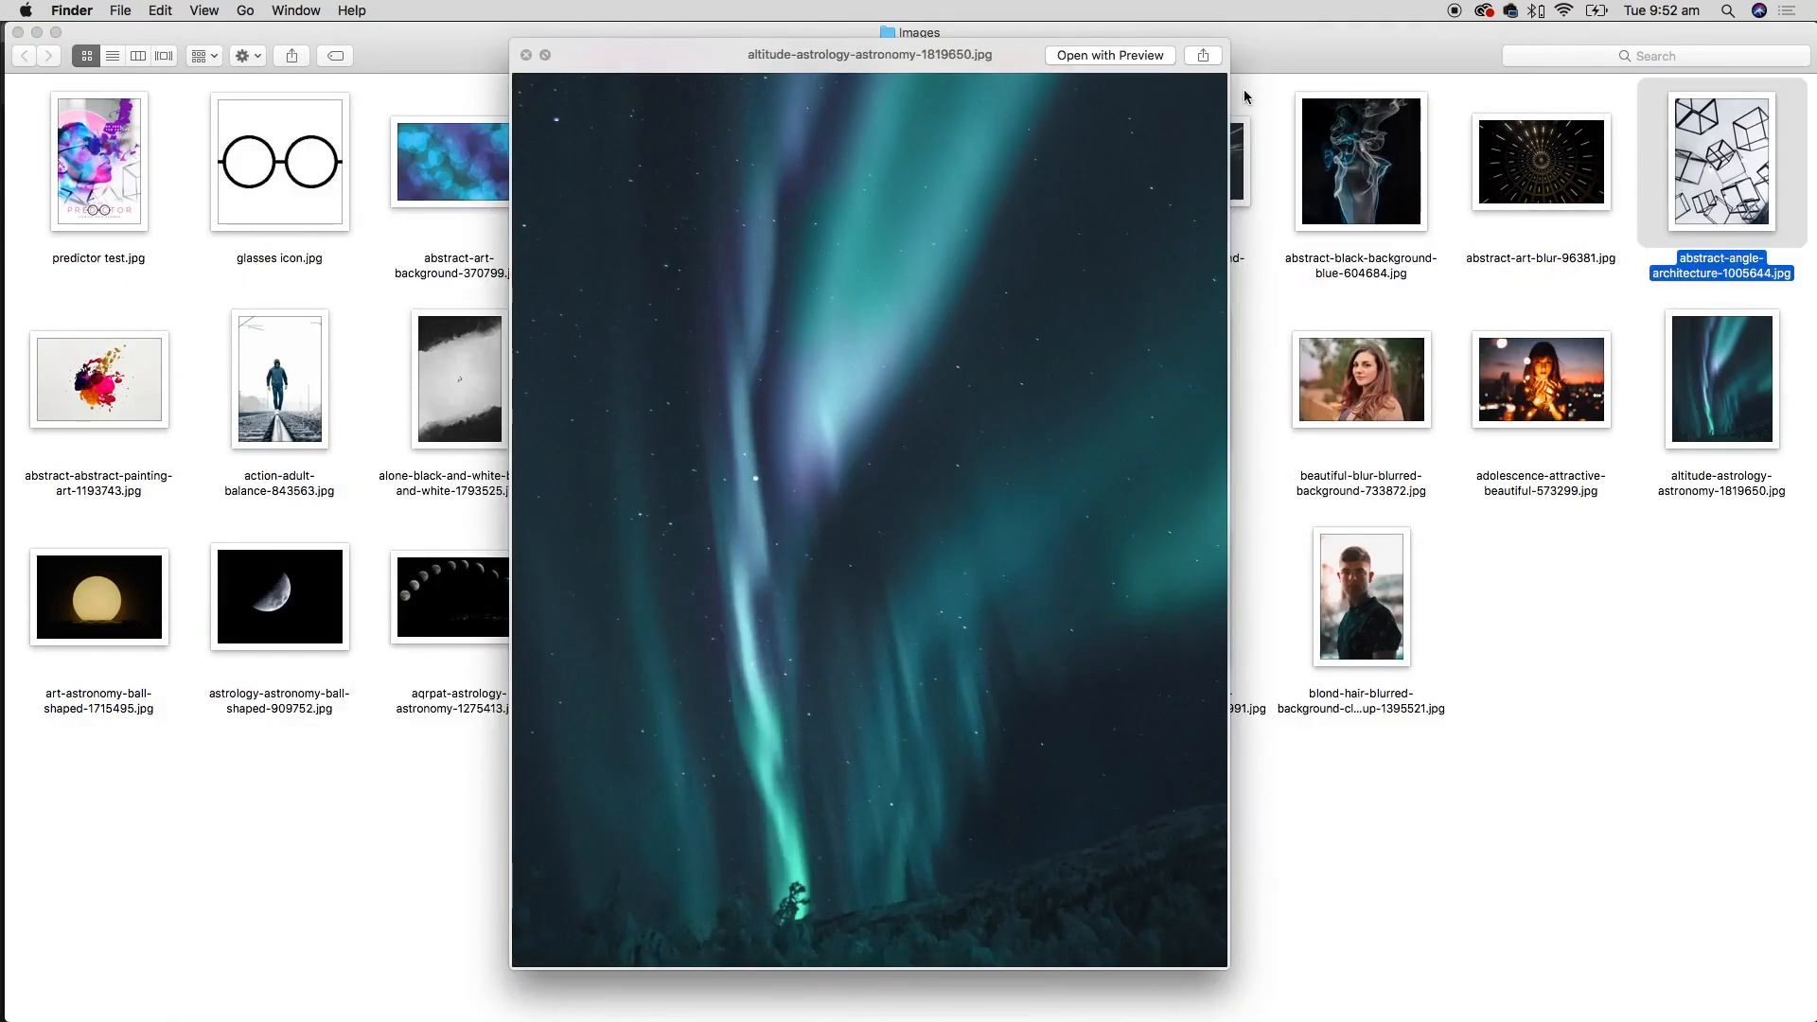
key("Left")
key("Left")
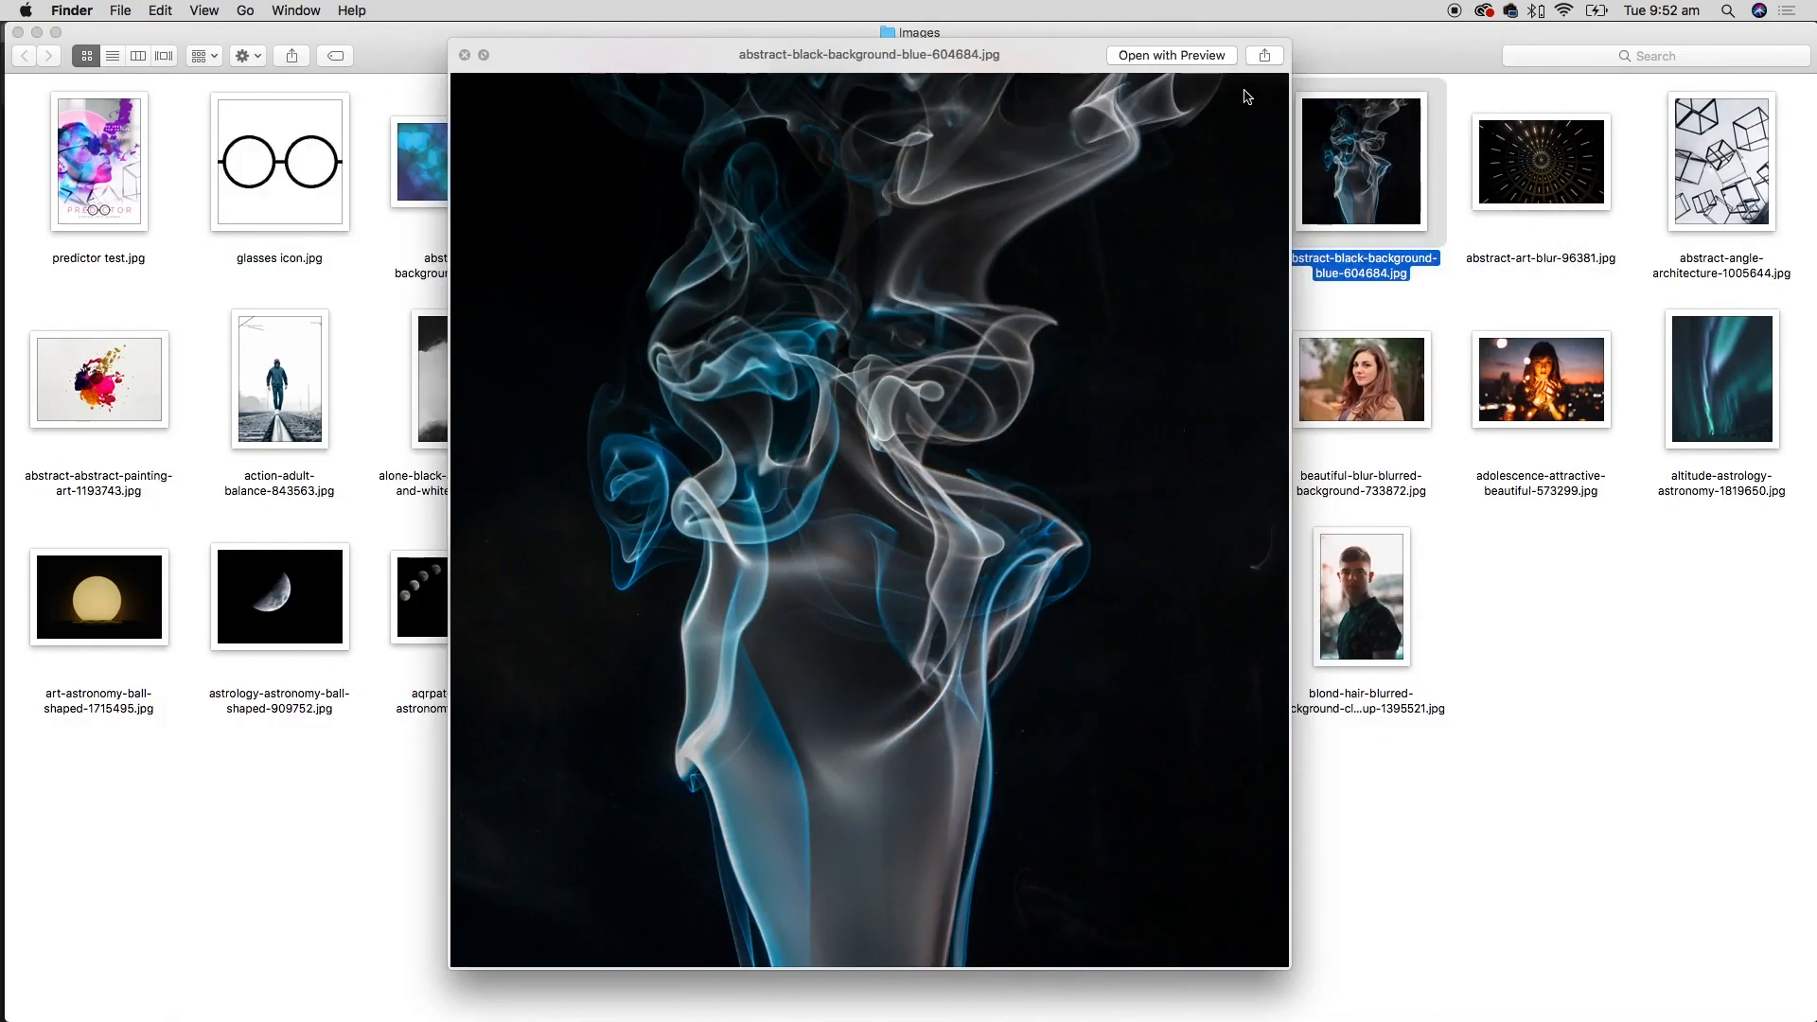
key("space")
- Switch to Chrome and search the Pexels stock photo site for "space"
key("super+Tab")
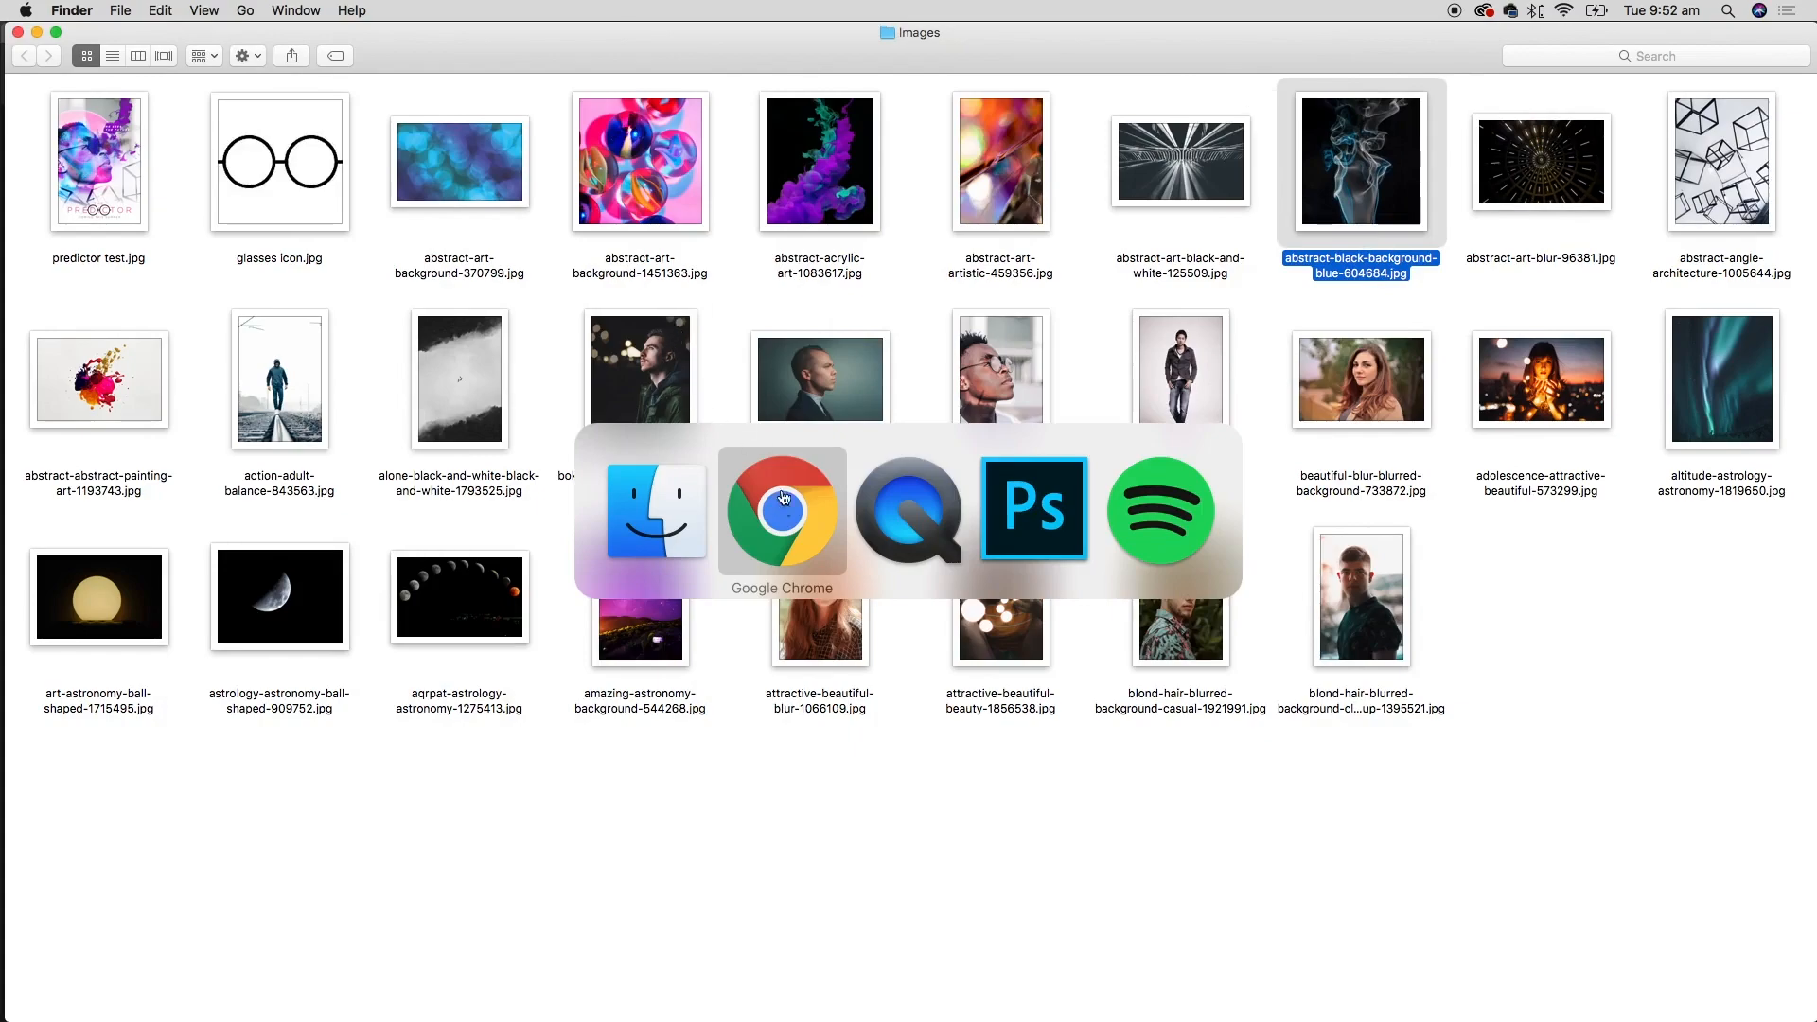
left_click(782, 527)
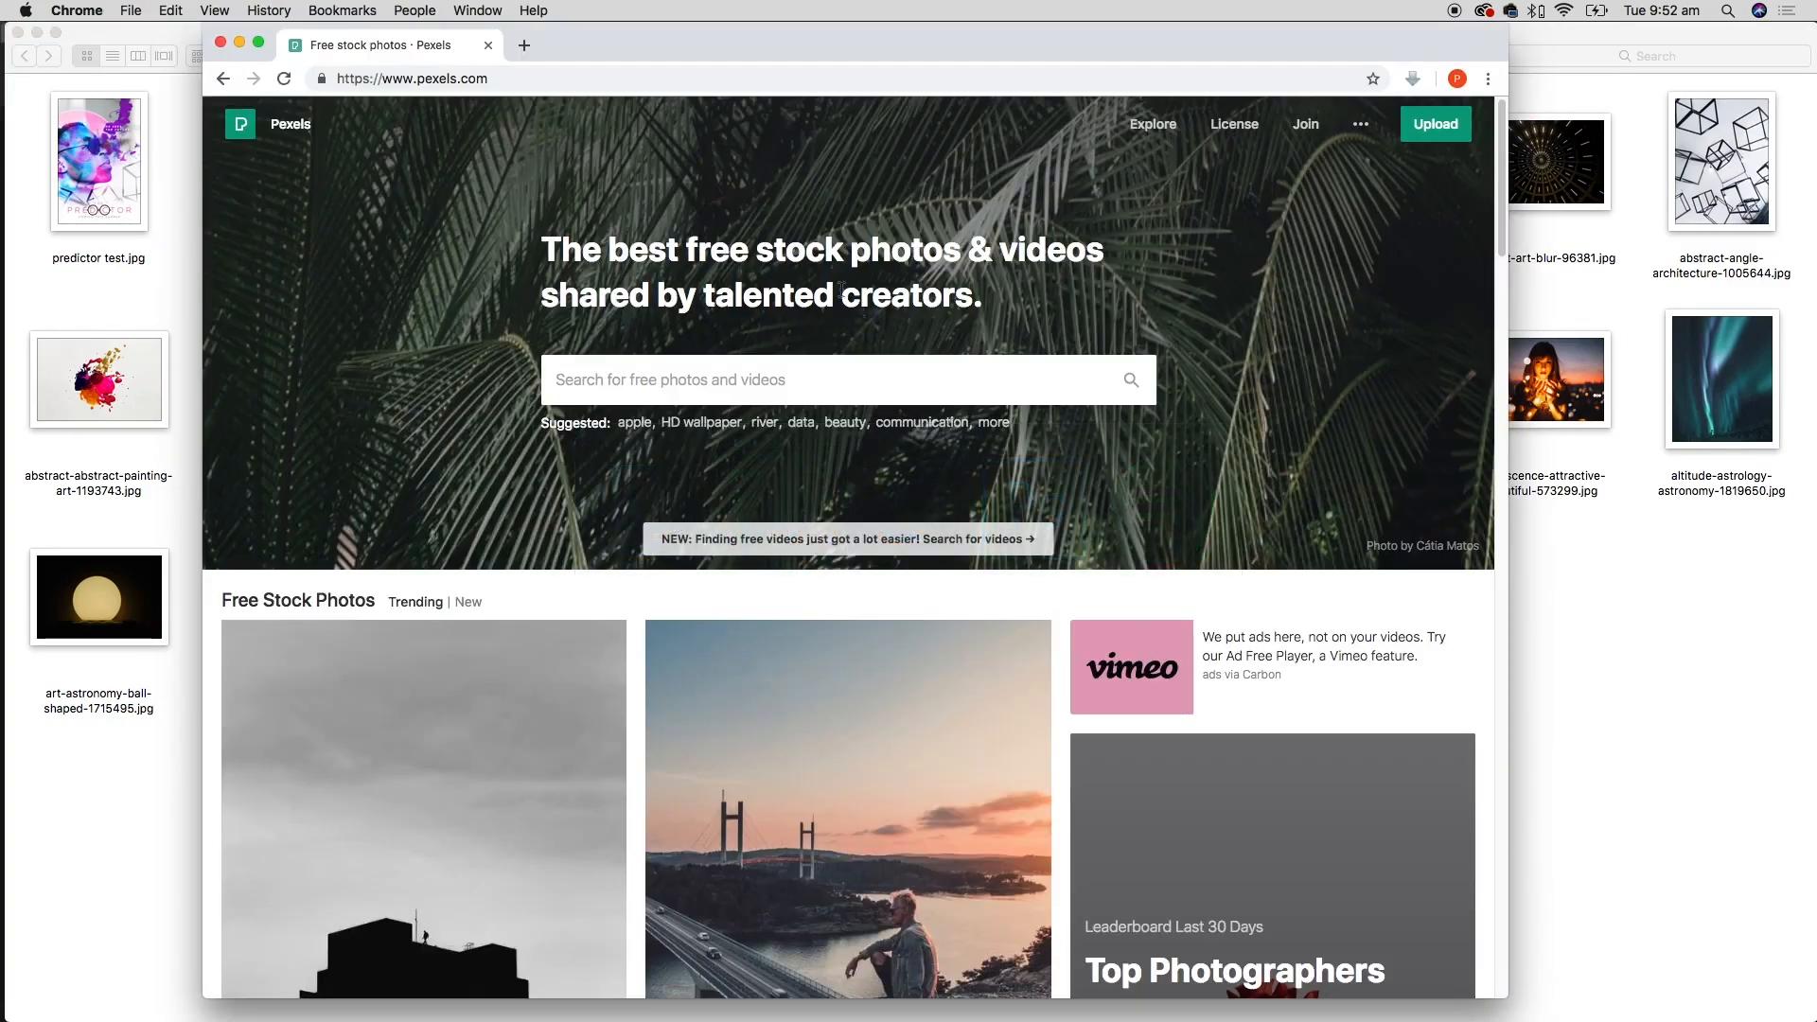
left_click(524, 80)
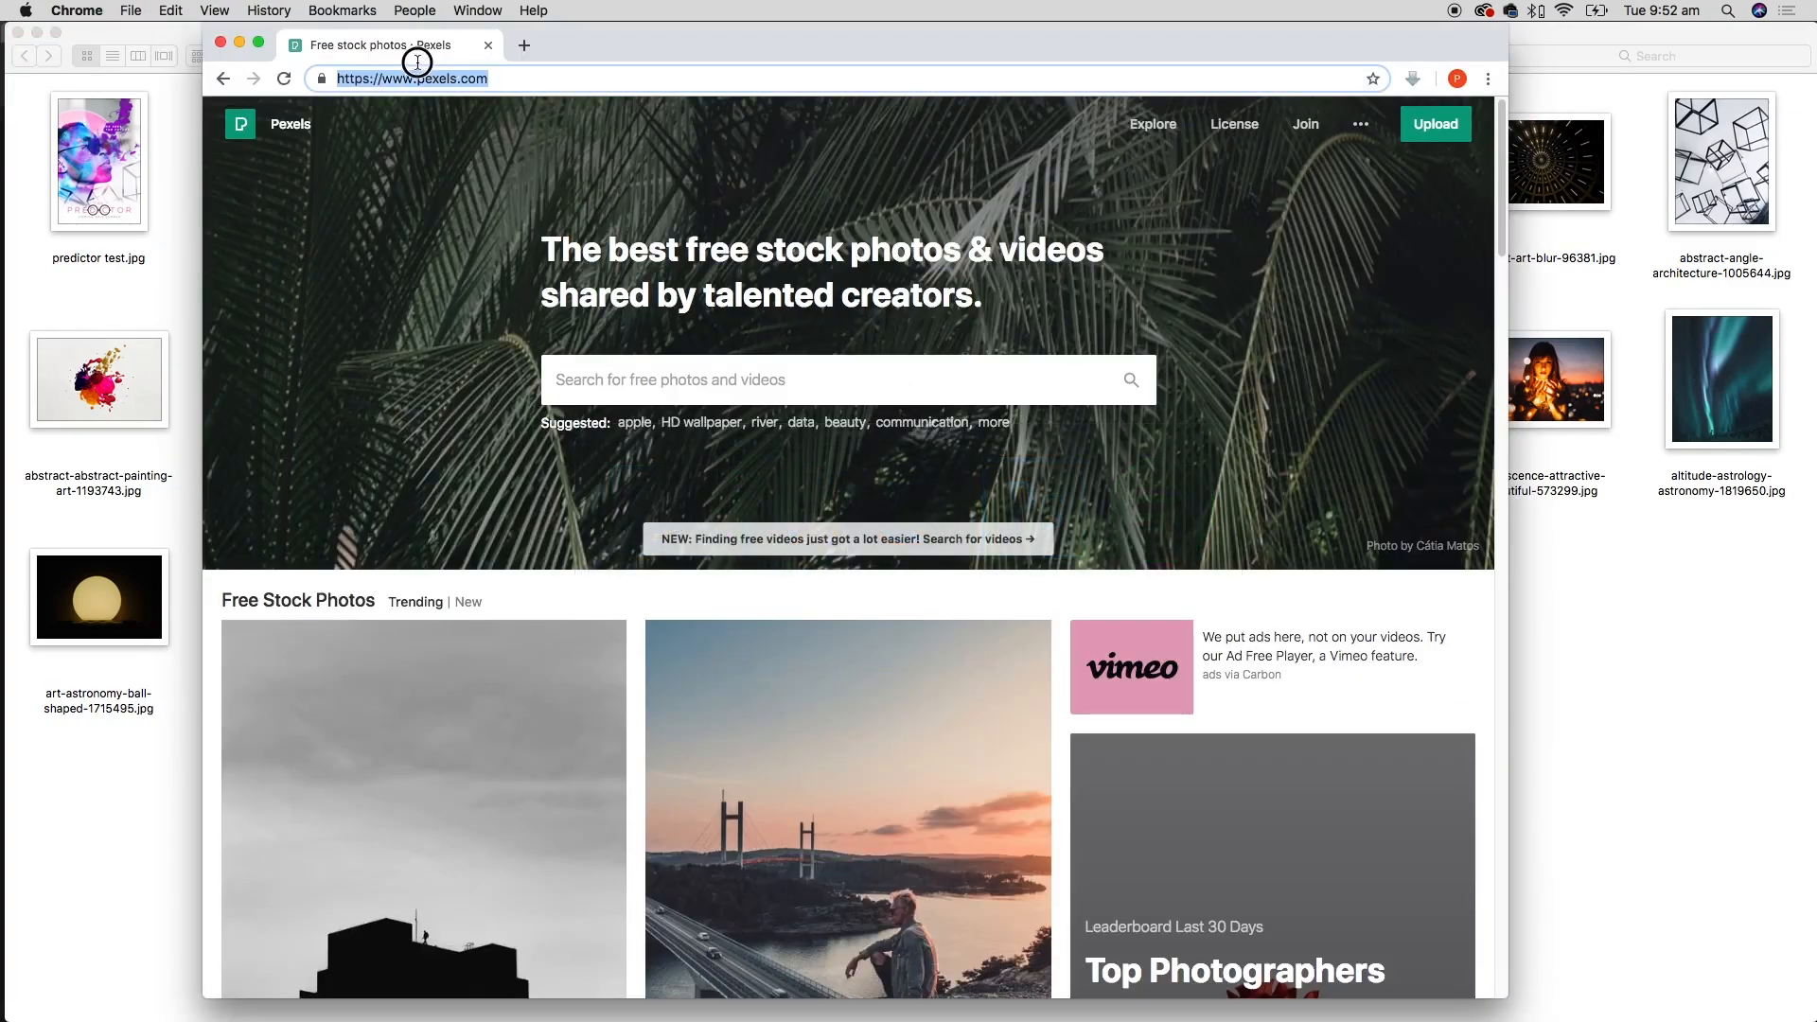
left_click(749, 380)
type("space")
key("Return")
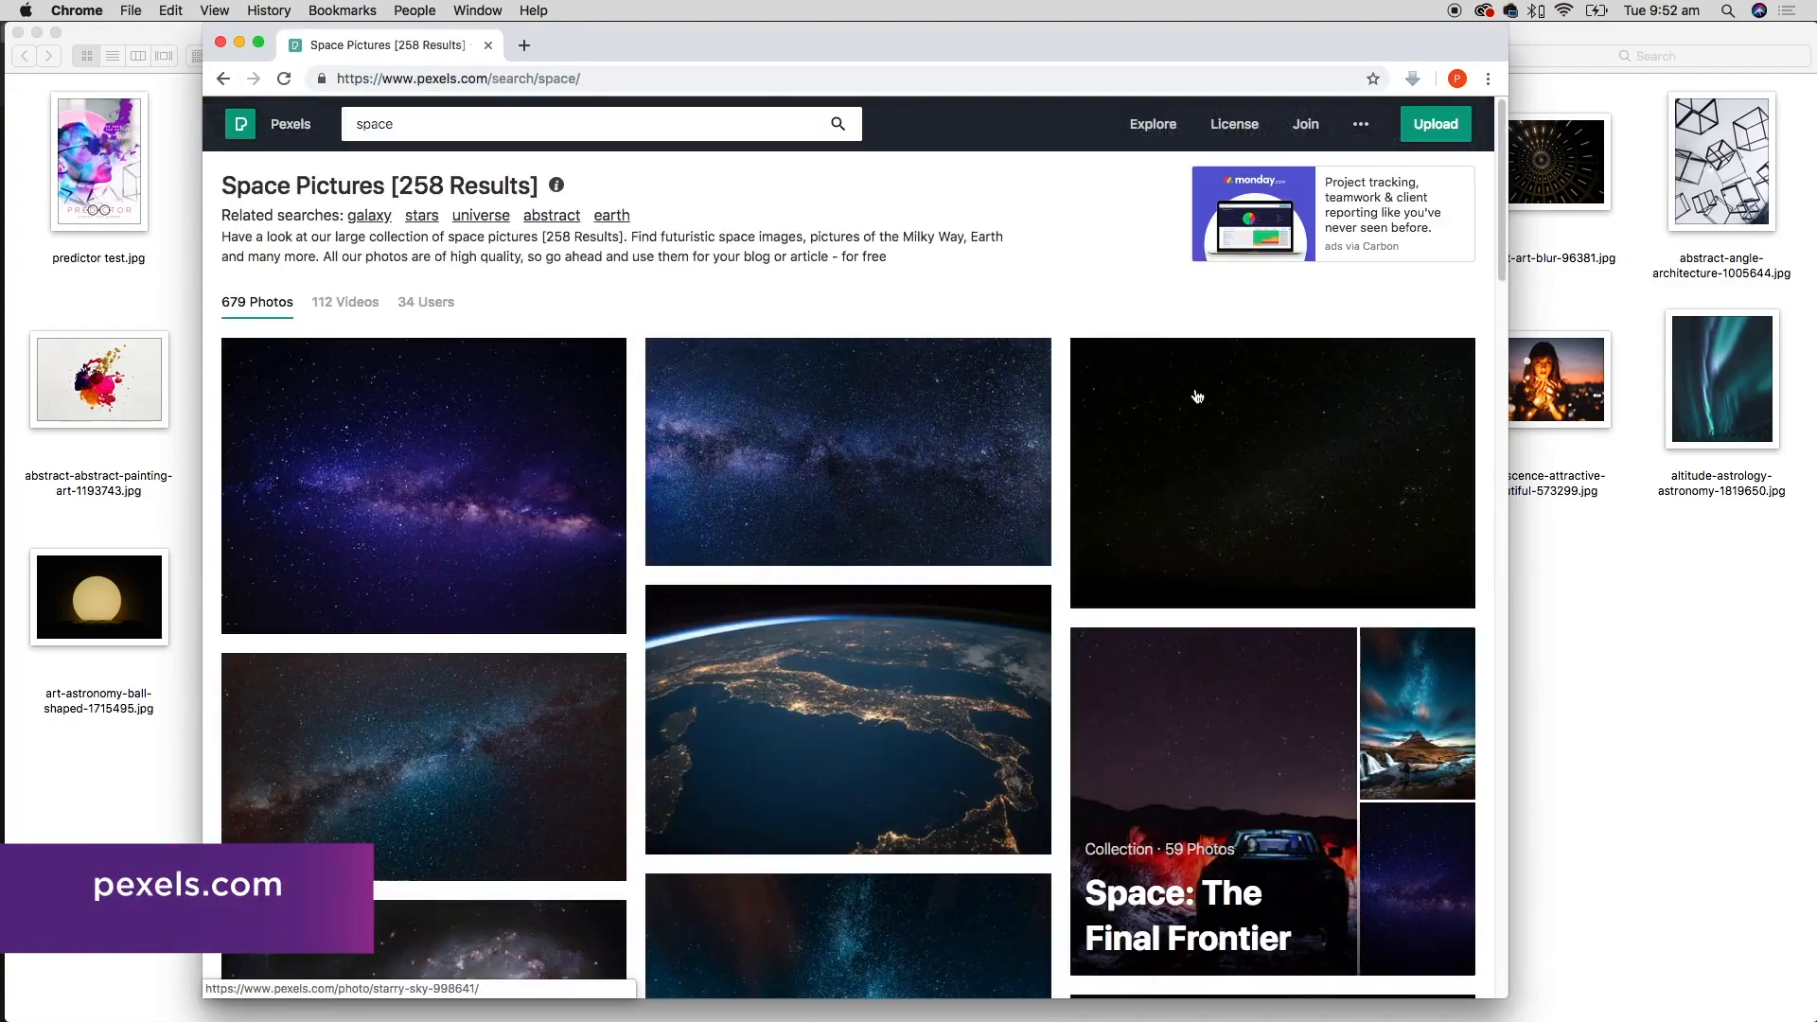
mouse_move(1502, 172)
left_mouse_down()
mouse_move(1496, 486)
mouse_move(1498, 180)
left_mouse_up()
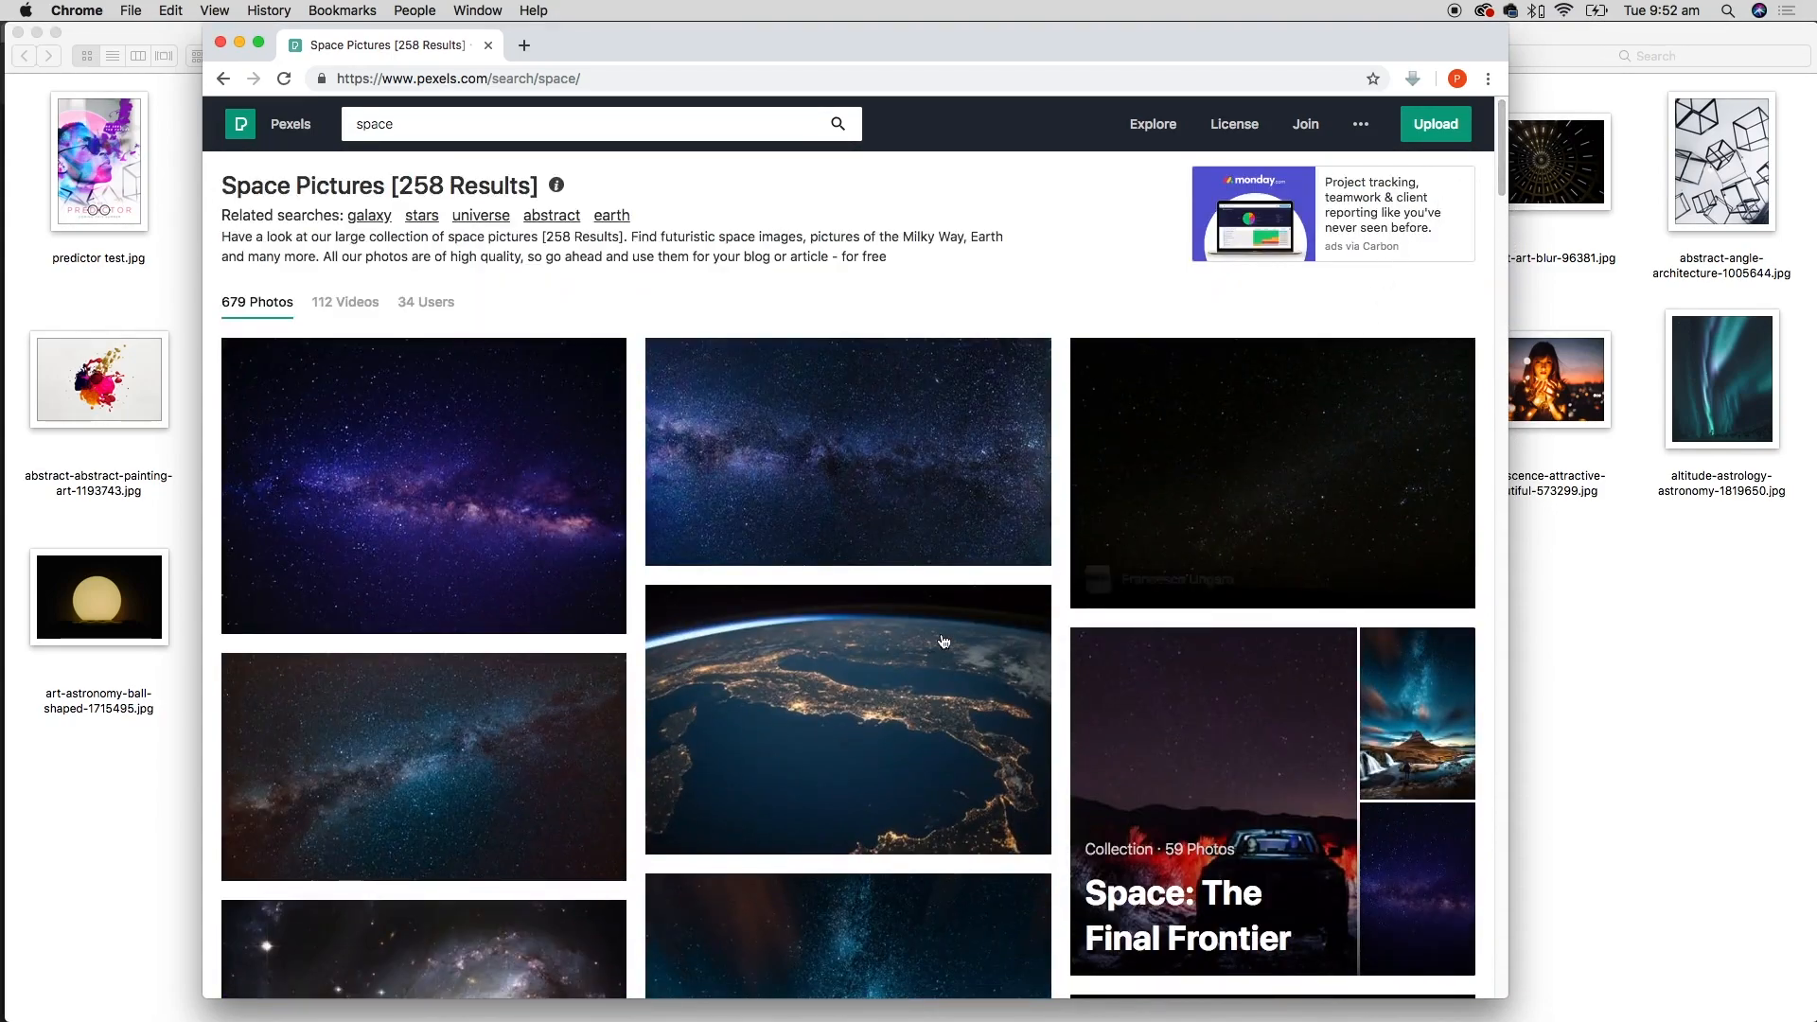
- Switch by way of the Images folder to Photoshop and start creating a new document
key("super+Tab")
left_click(923, 793)
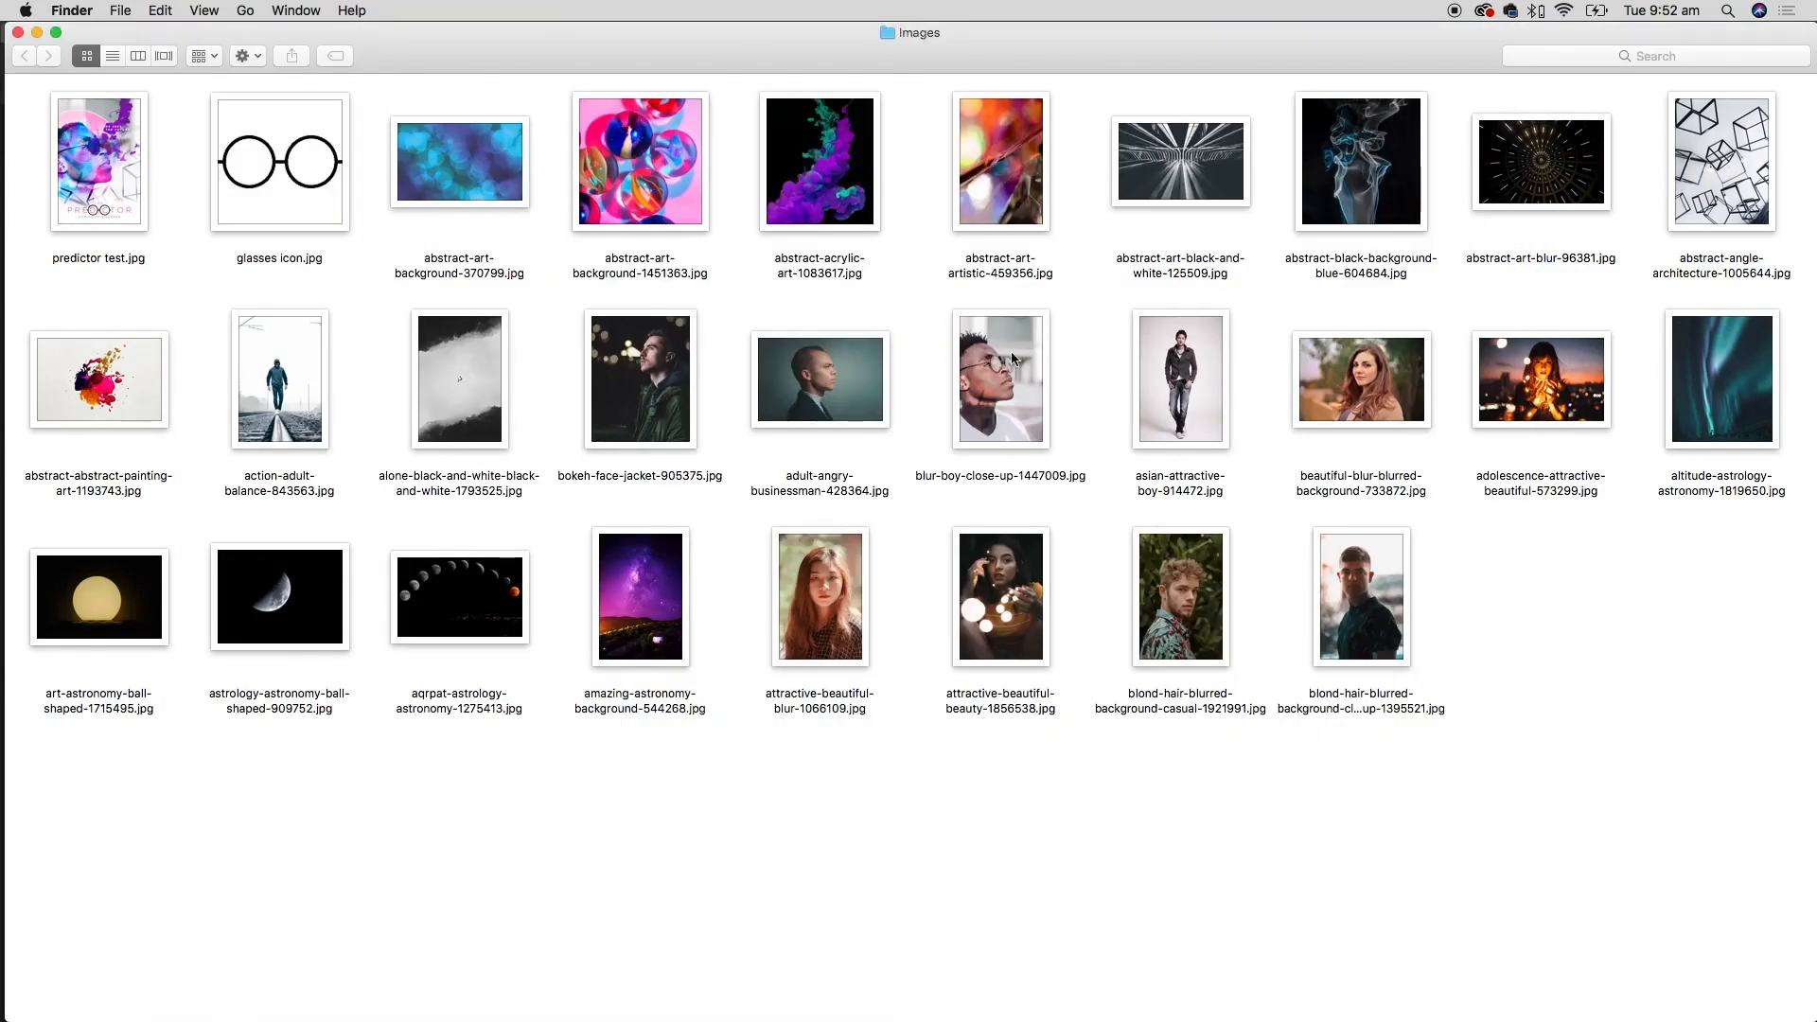
key("super+Tab")
key("super+Tab")
key("super+Tab")
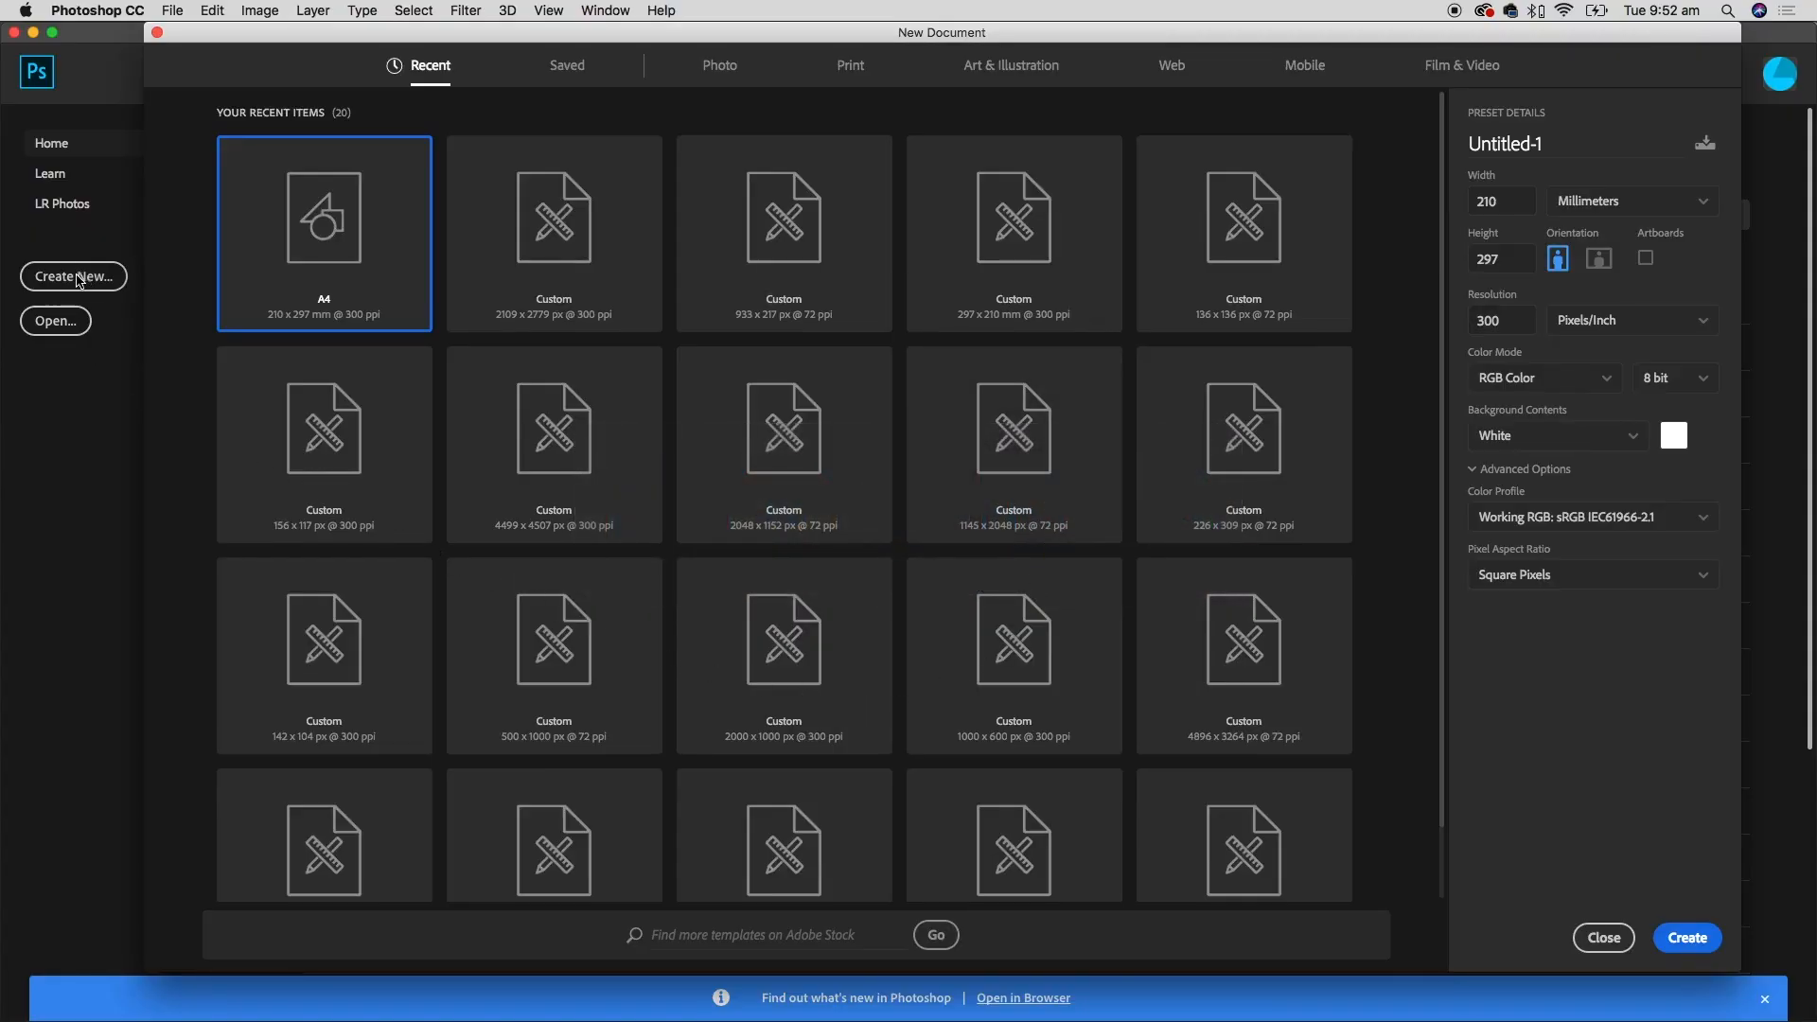
- Look through the Photo, Print, Art & Illustration, Web and Mobile document presets
left_click(726, 71)
left_click(849, 66)
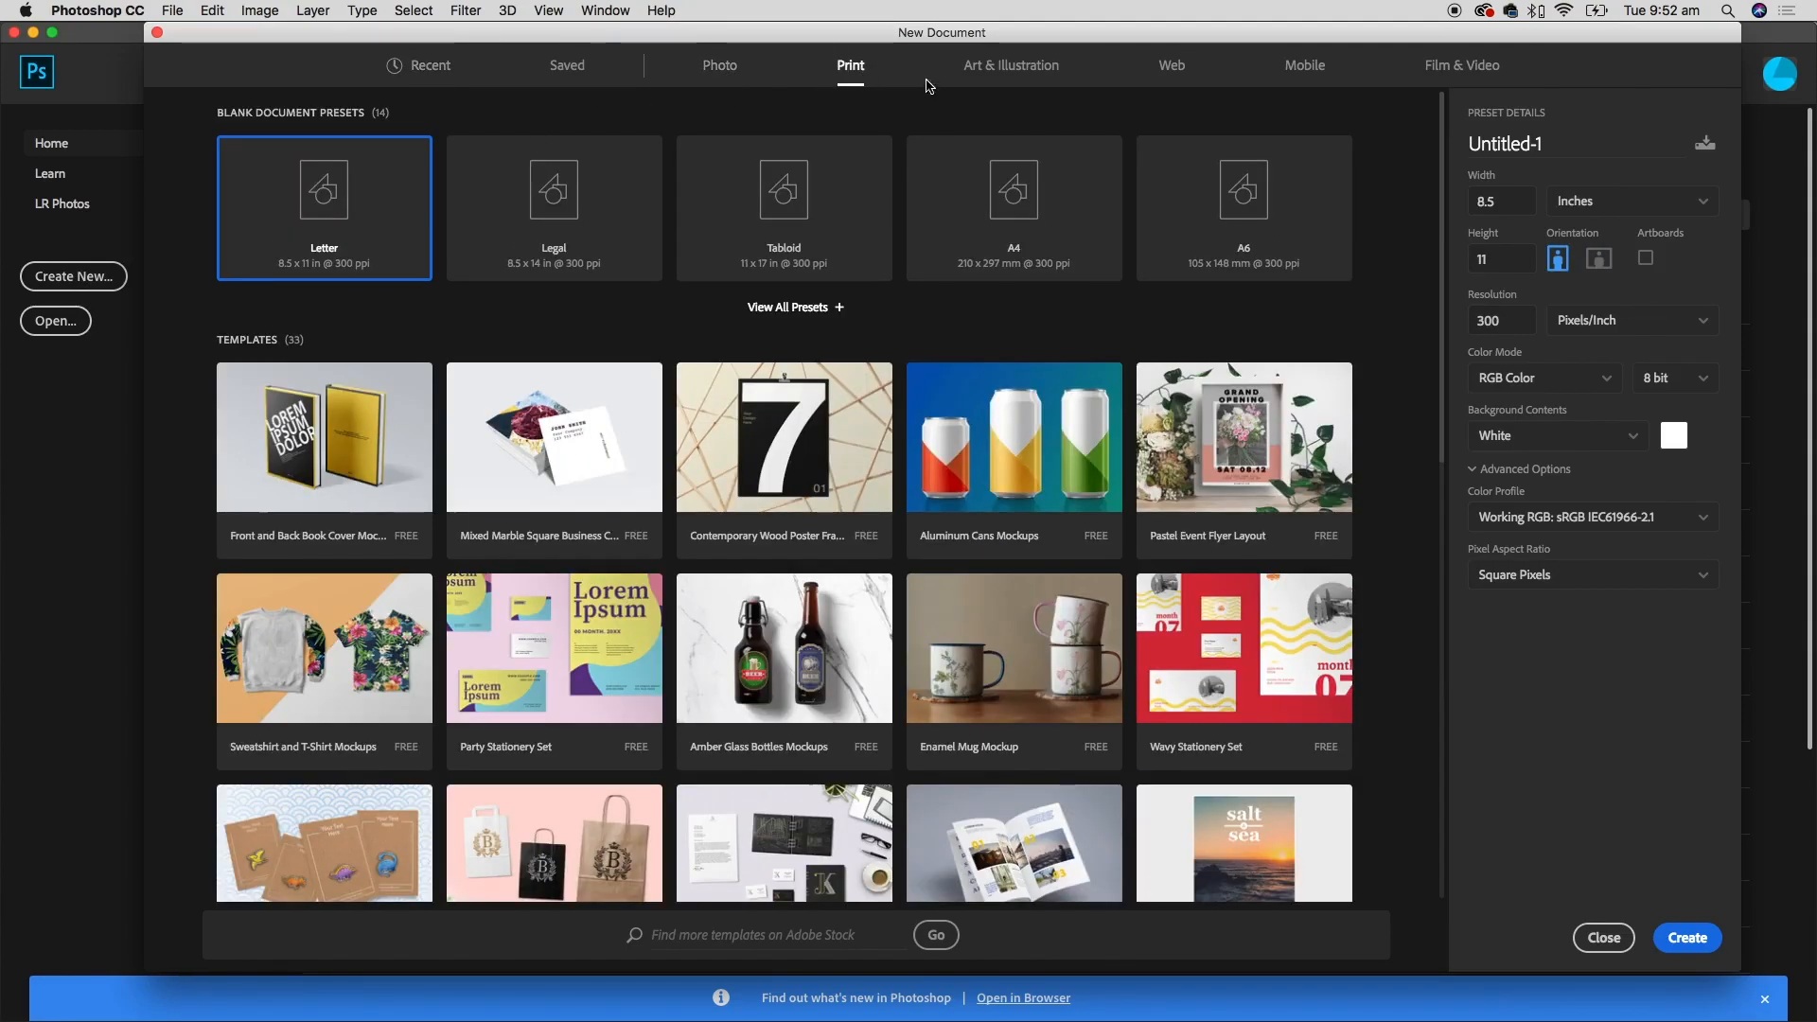
left_click(1000, 68)
left_click(1171, 65)
left_click(1305, 66)
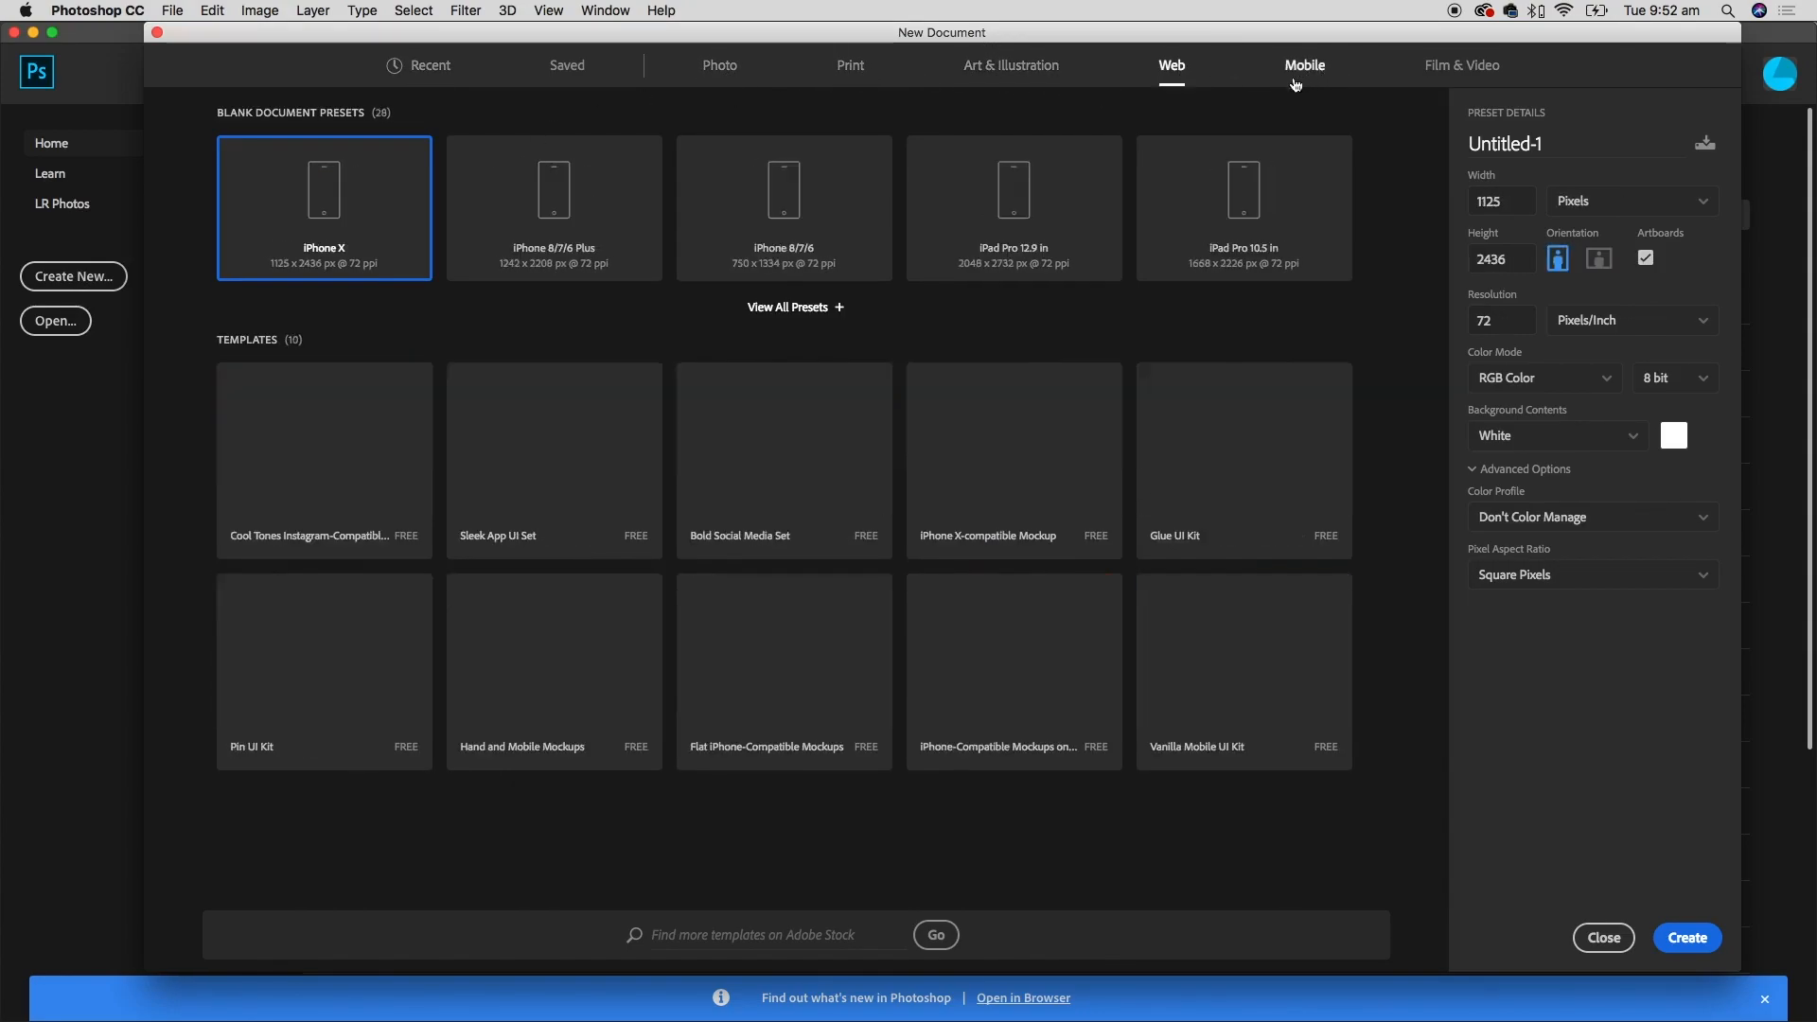
- Show all blank print presets and choose A4, 210 x 297 mm at 300 ppi
left_click(856, 66)
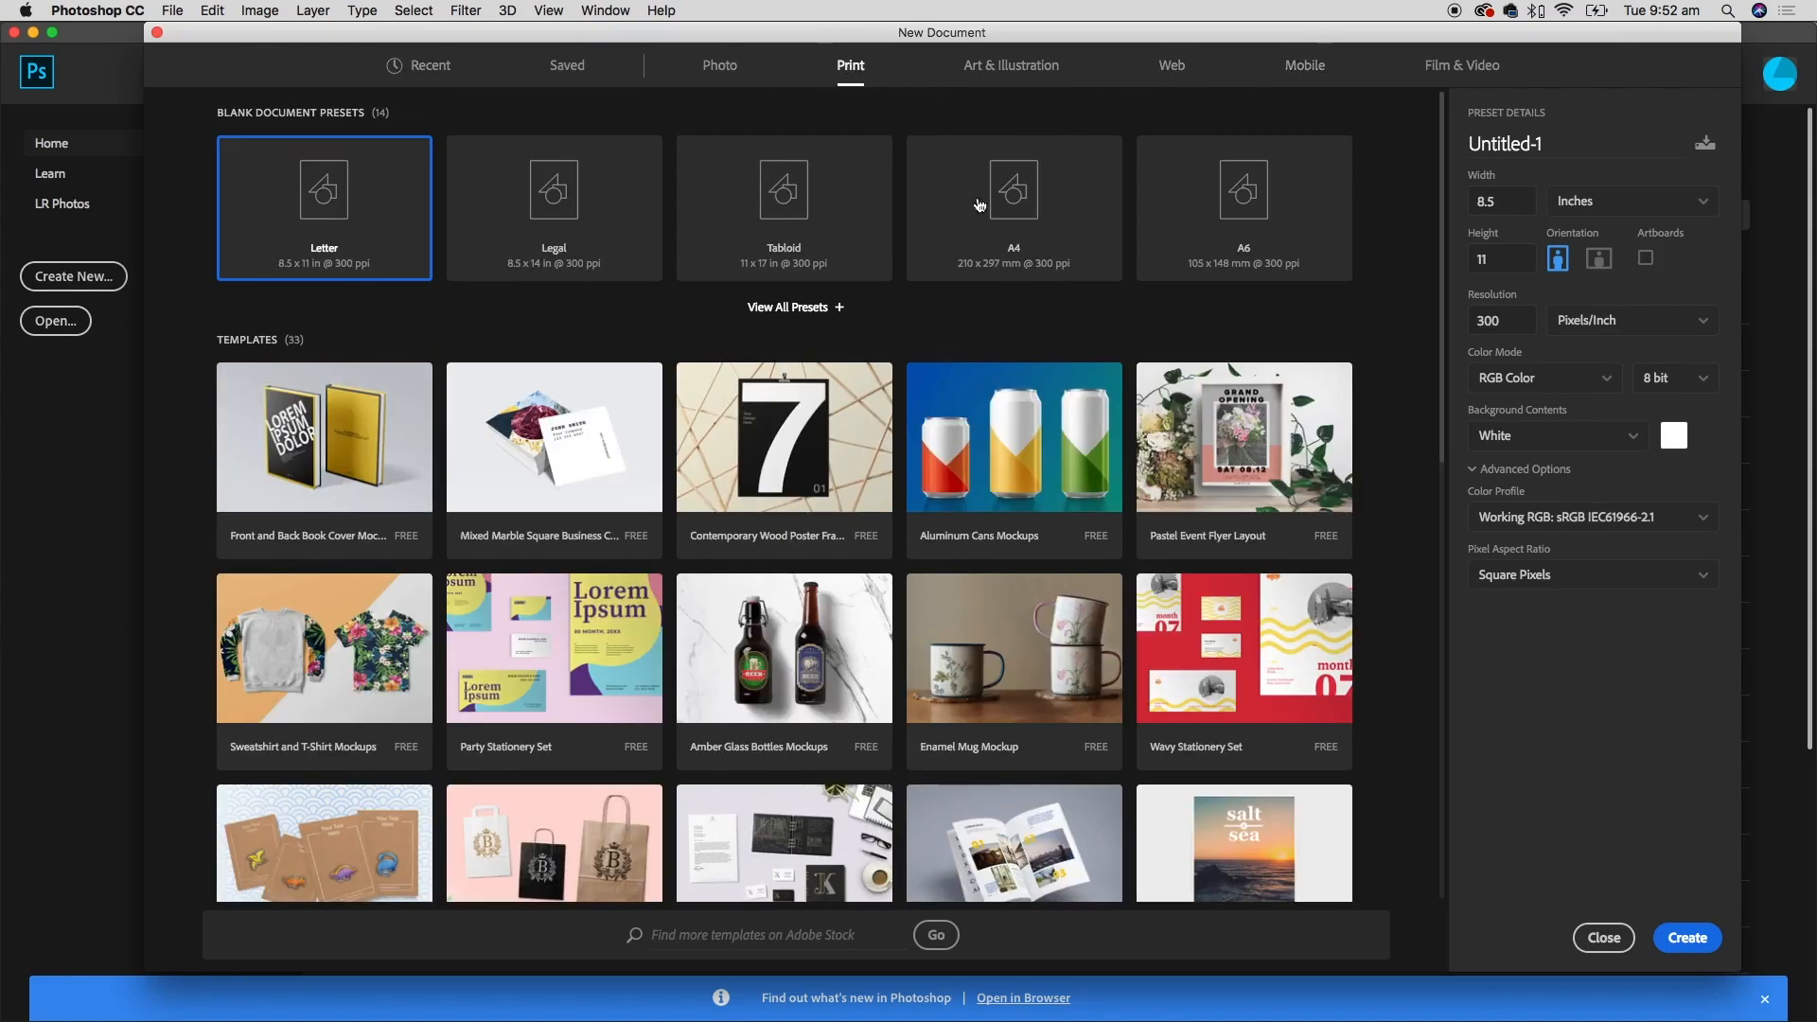
left_click(802, 308)
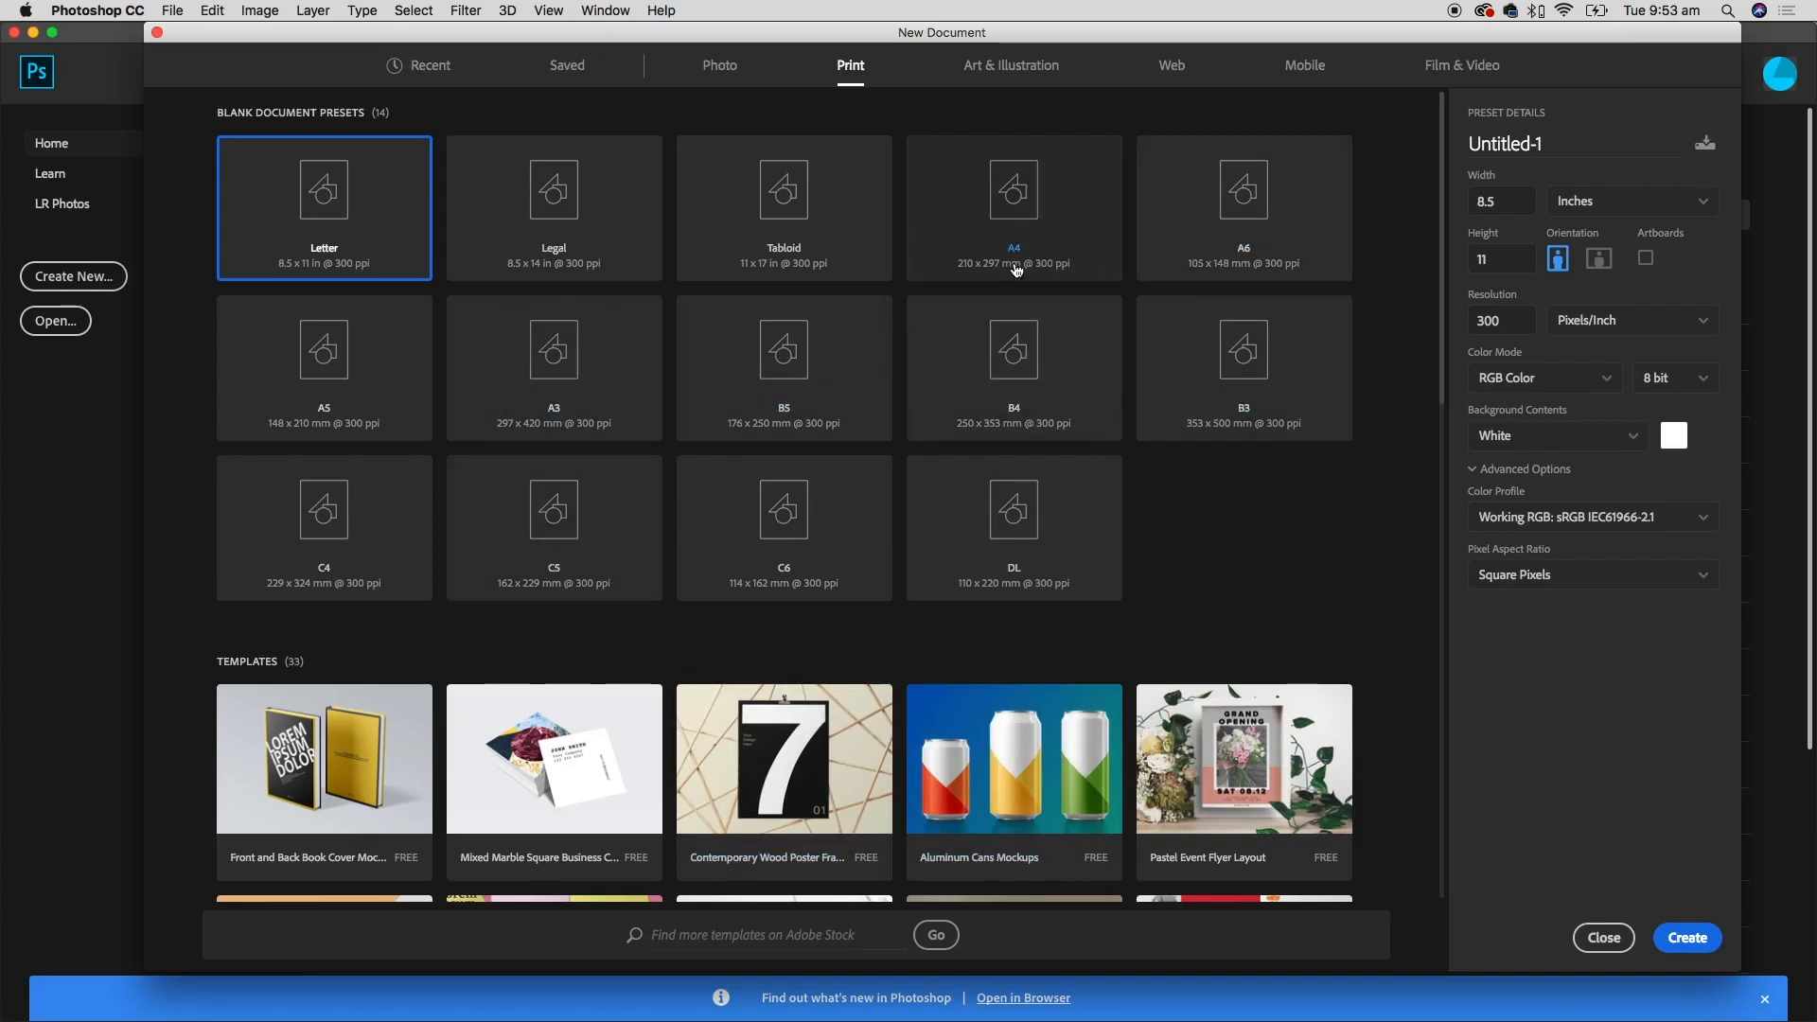
left_click(594, 404)
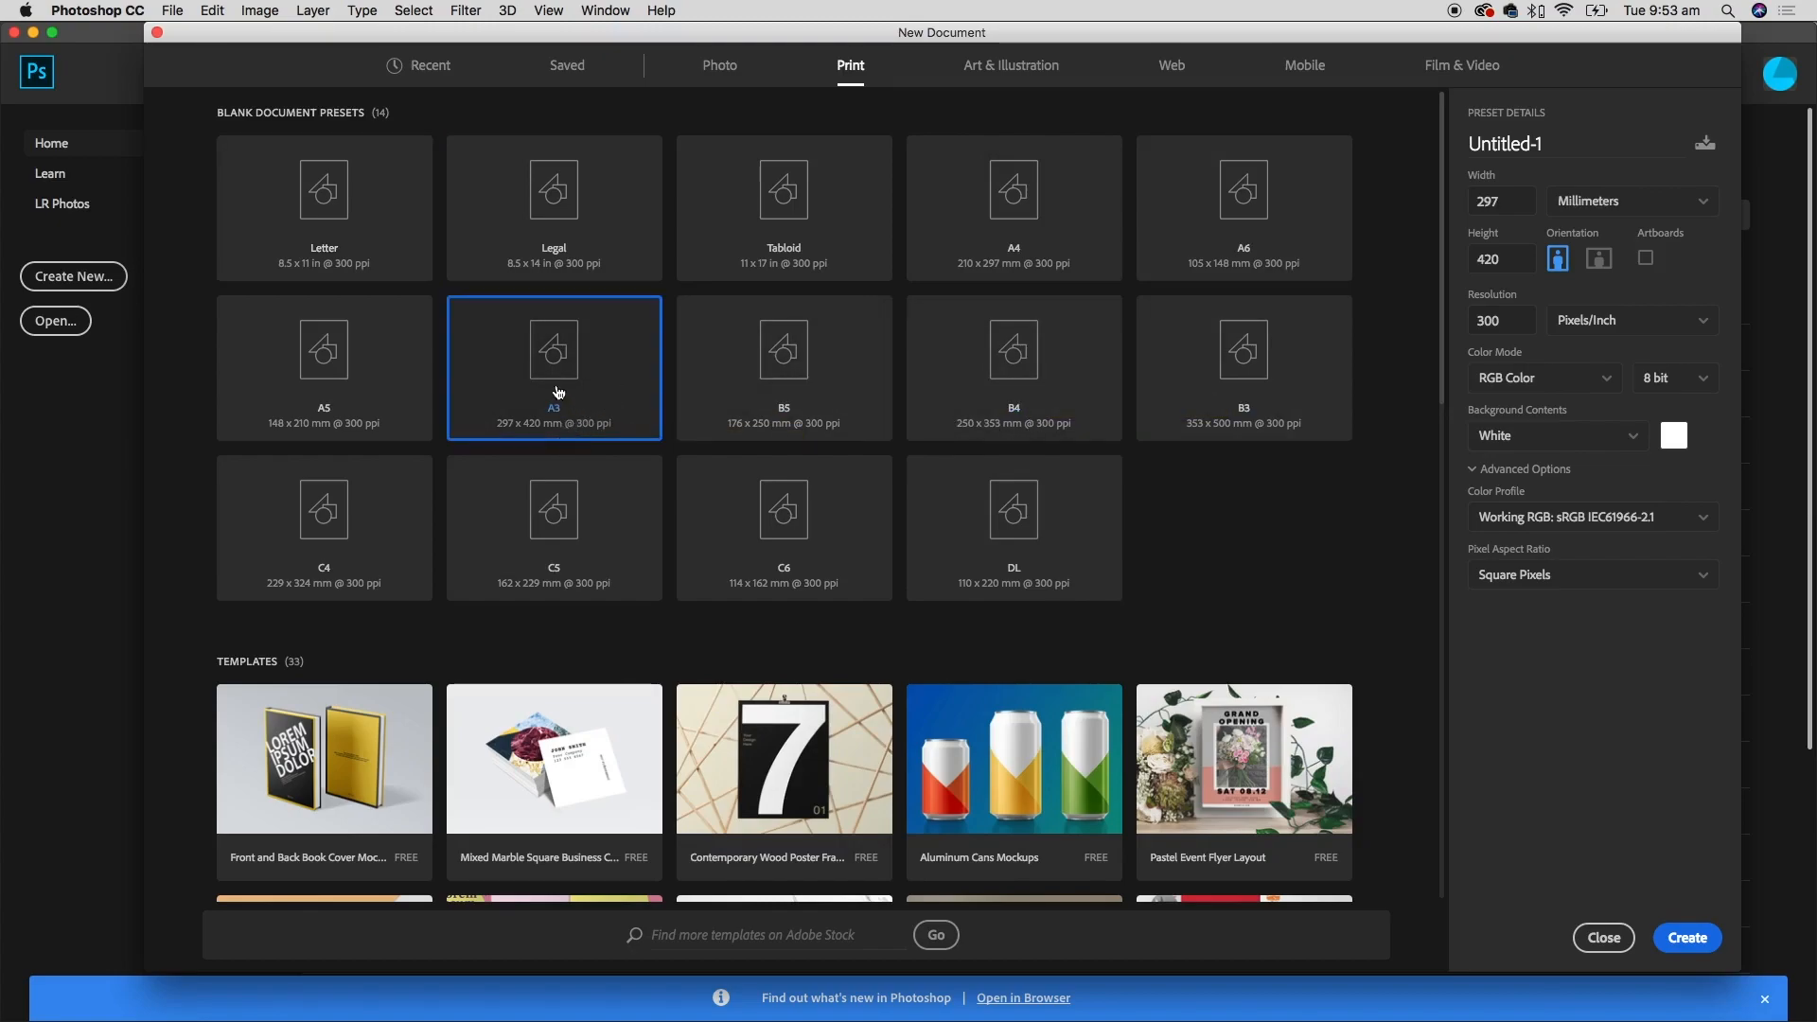
left_click(1054, 236)
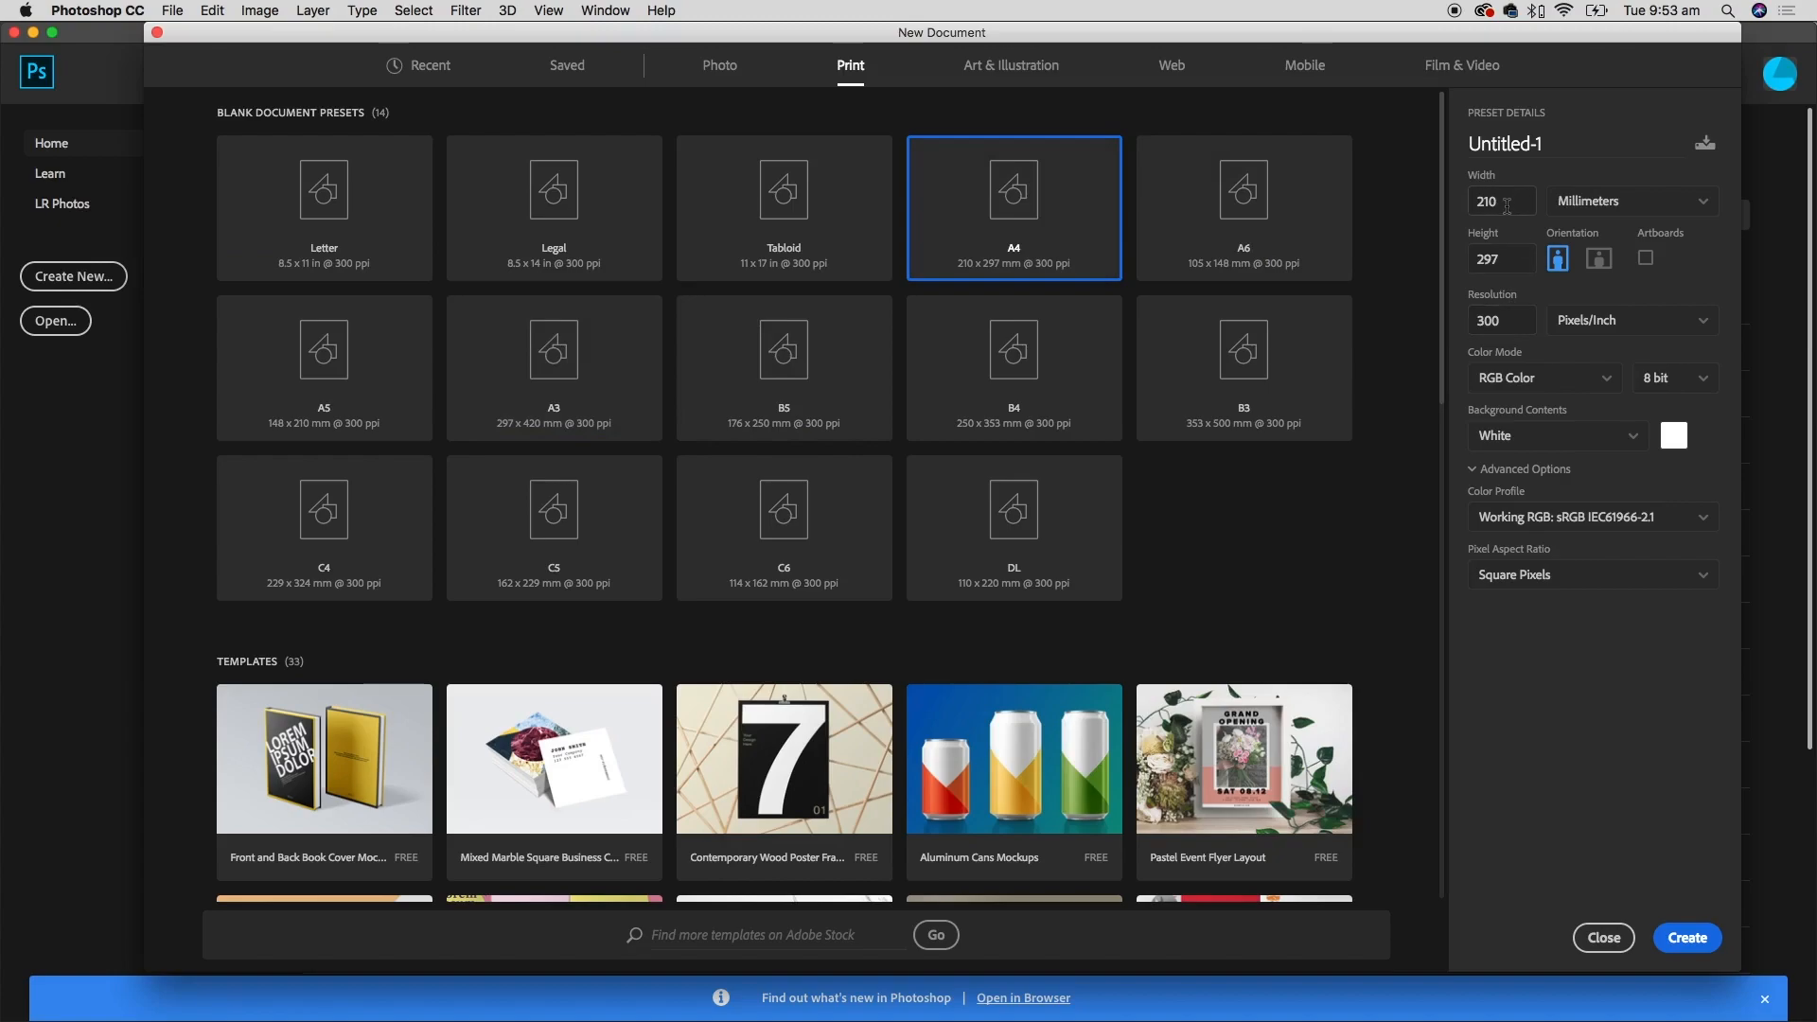
- Name the new document "Poster", set it to portrait orientation and create it
left_click(1554, 141)
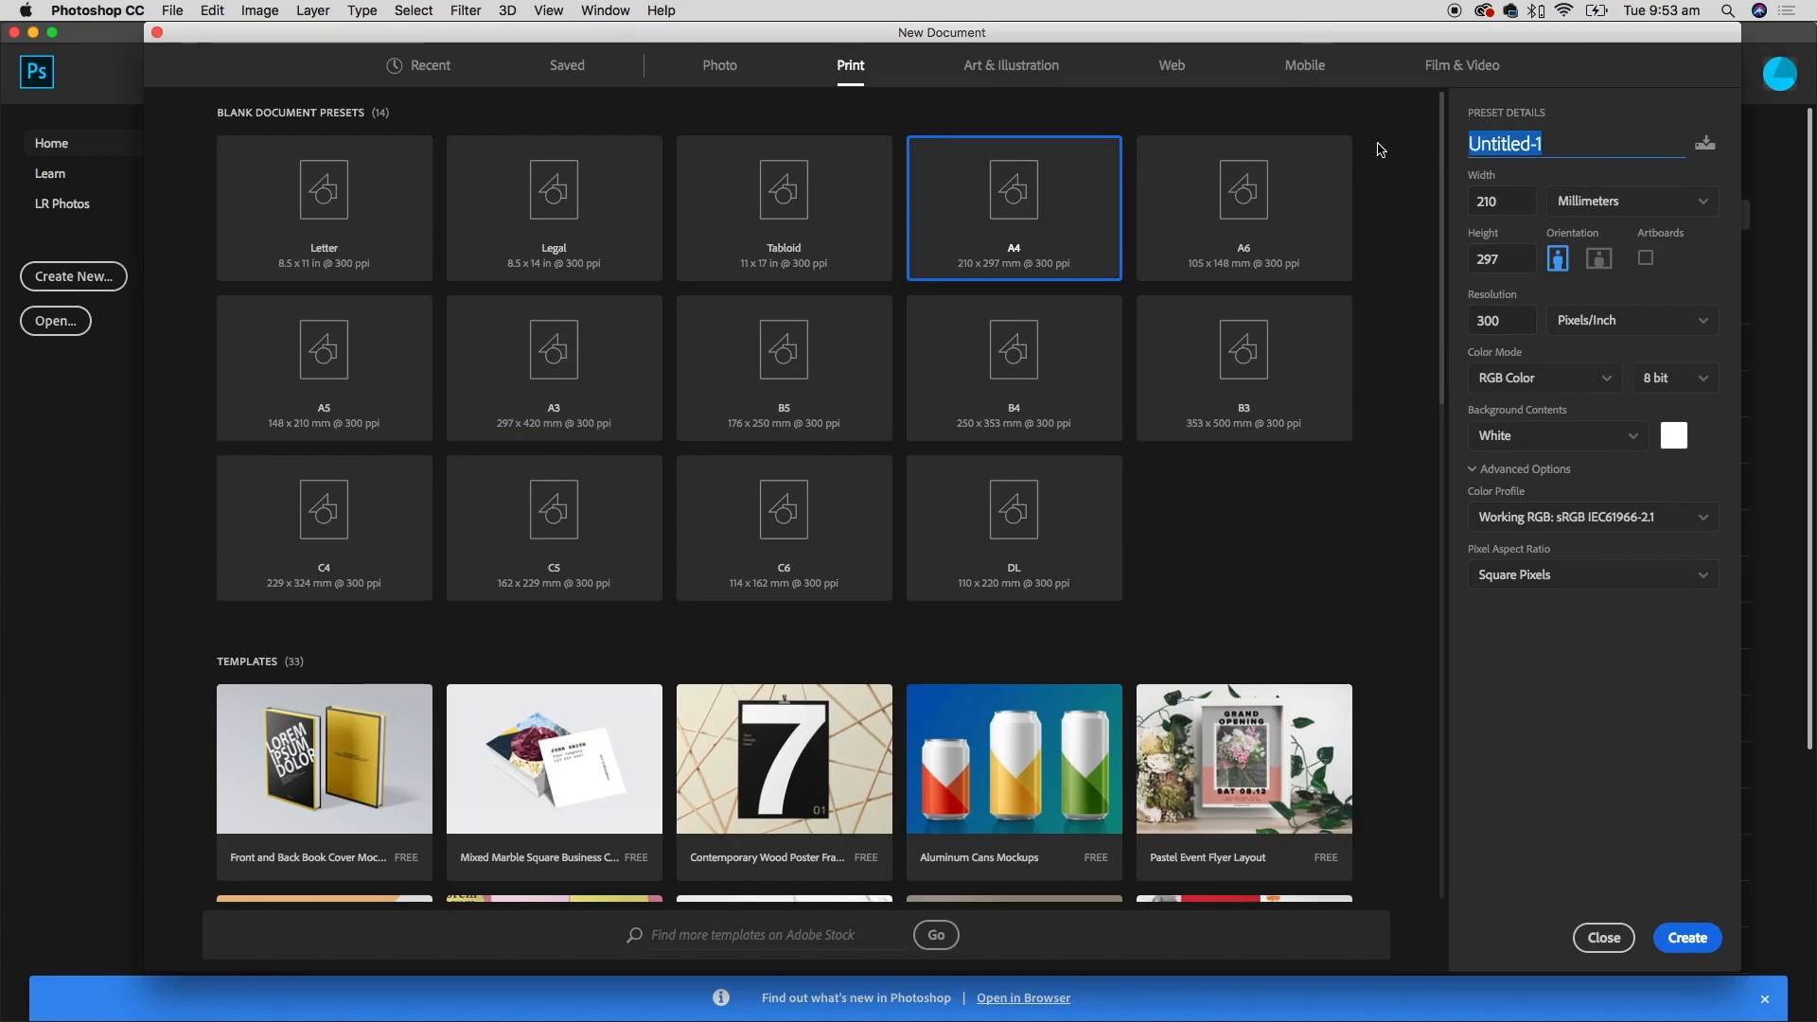
type("Poster")
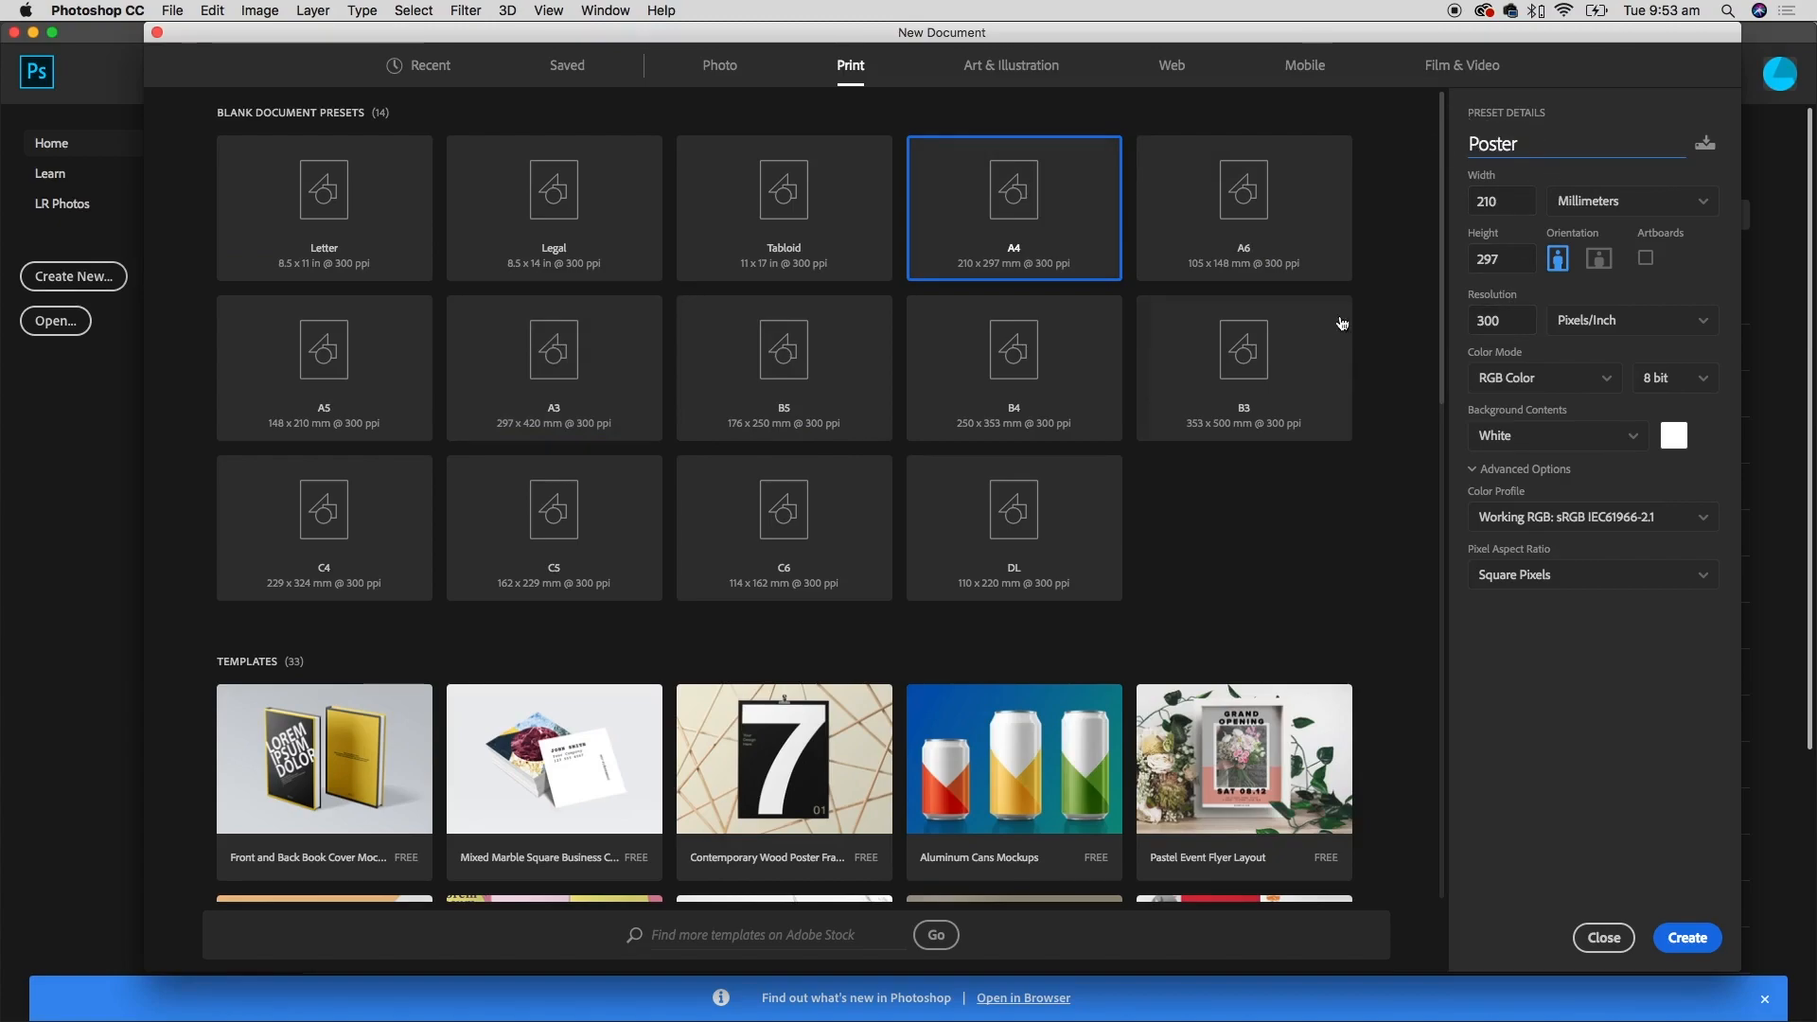
left_click(1499, 196)
left_click_drag(1511, 322, 1468, 320)
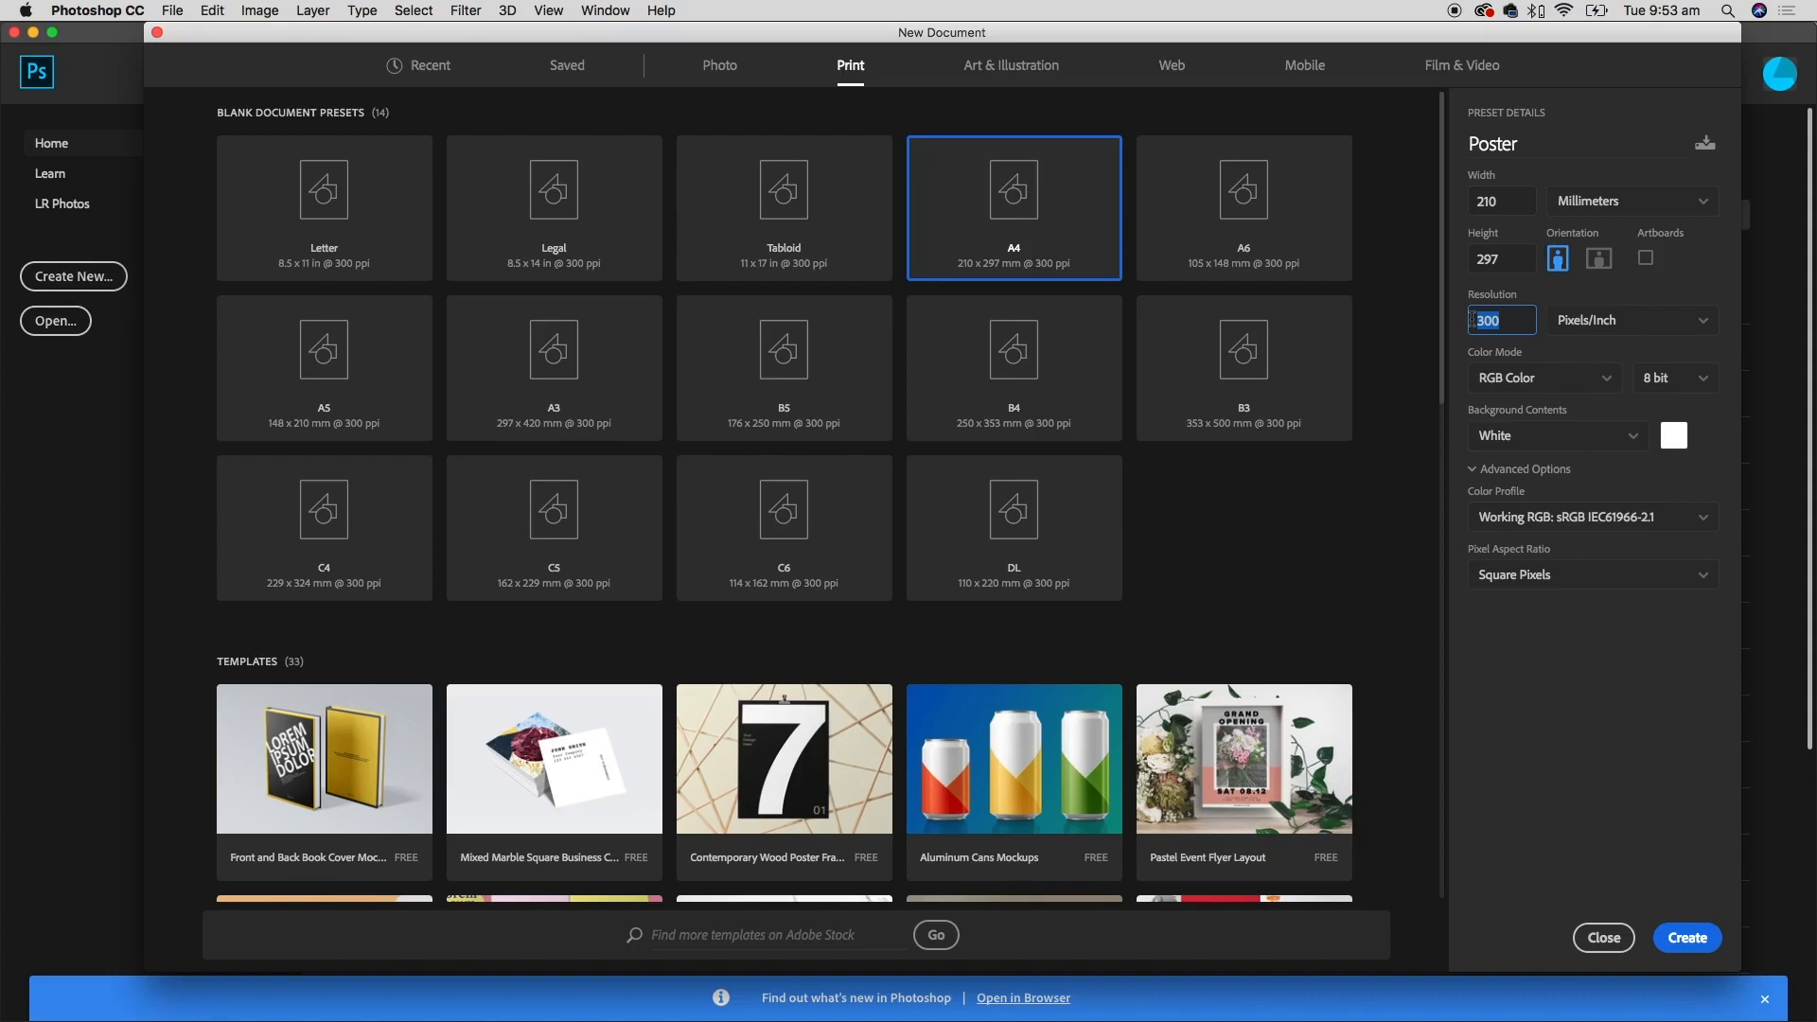
left_click(1598, 258)
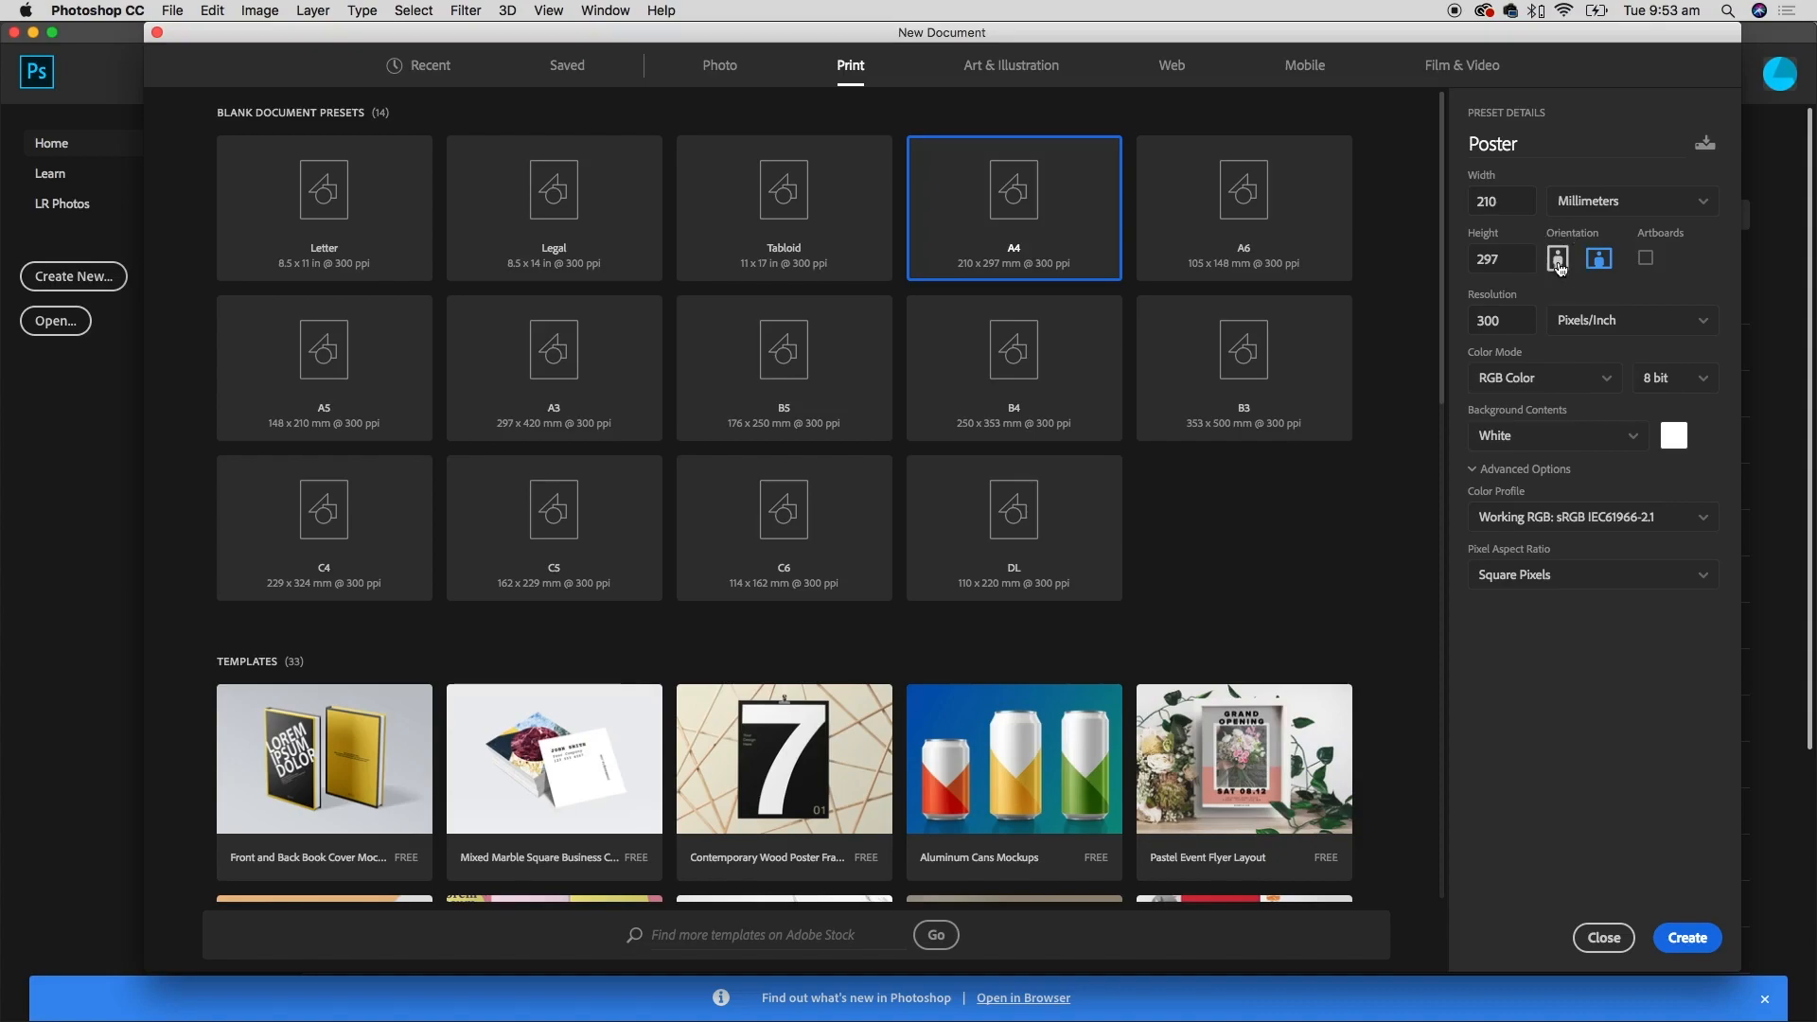
left_click(1559, 261)
left_click(1688, 936)
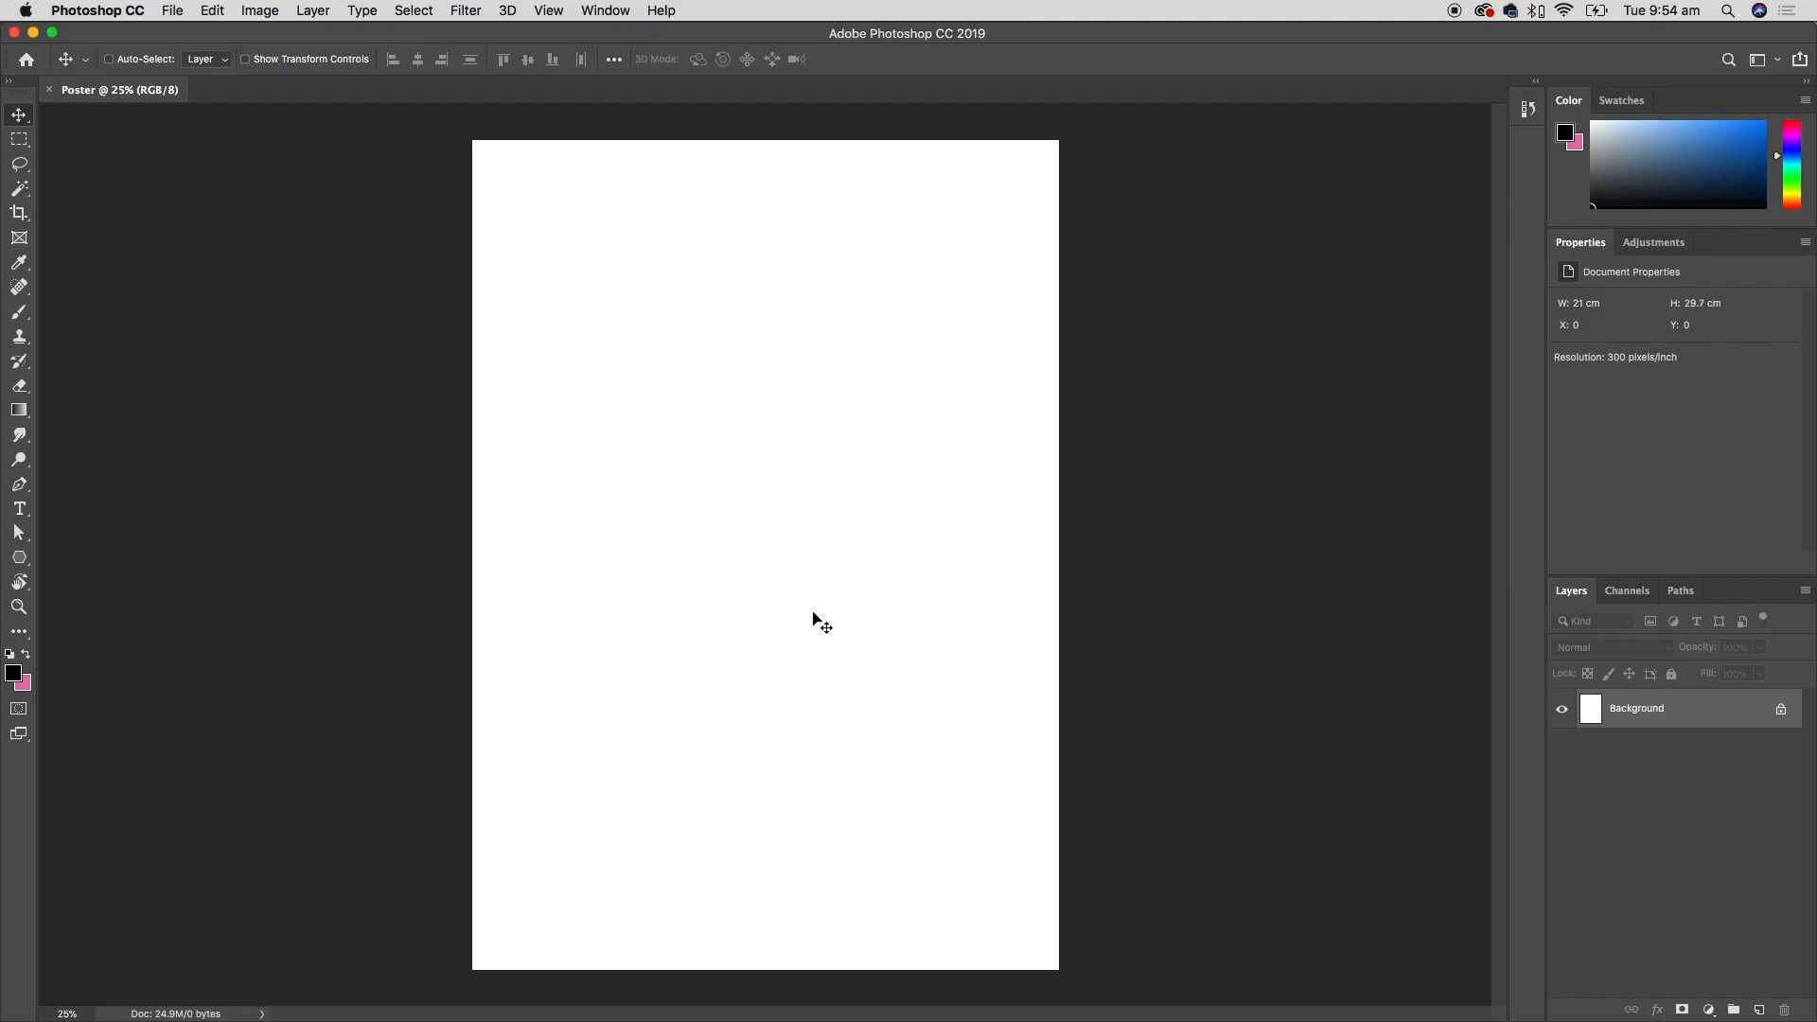
- Save the document to the Desktop as Poster.psd in Photoshop format
left_click(176, 11)
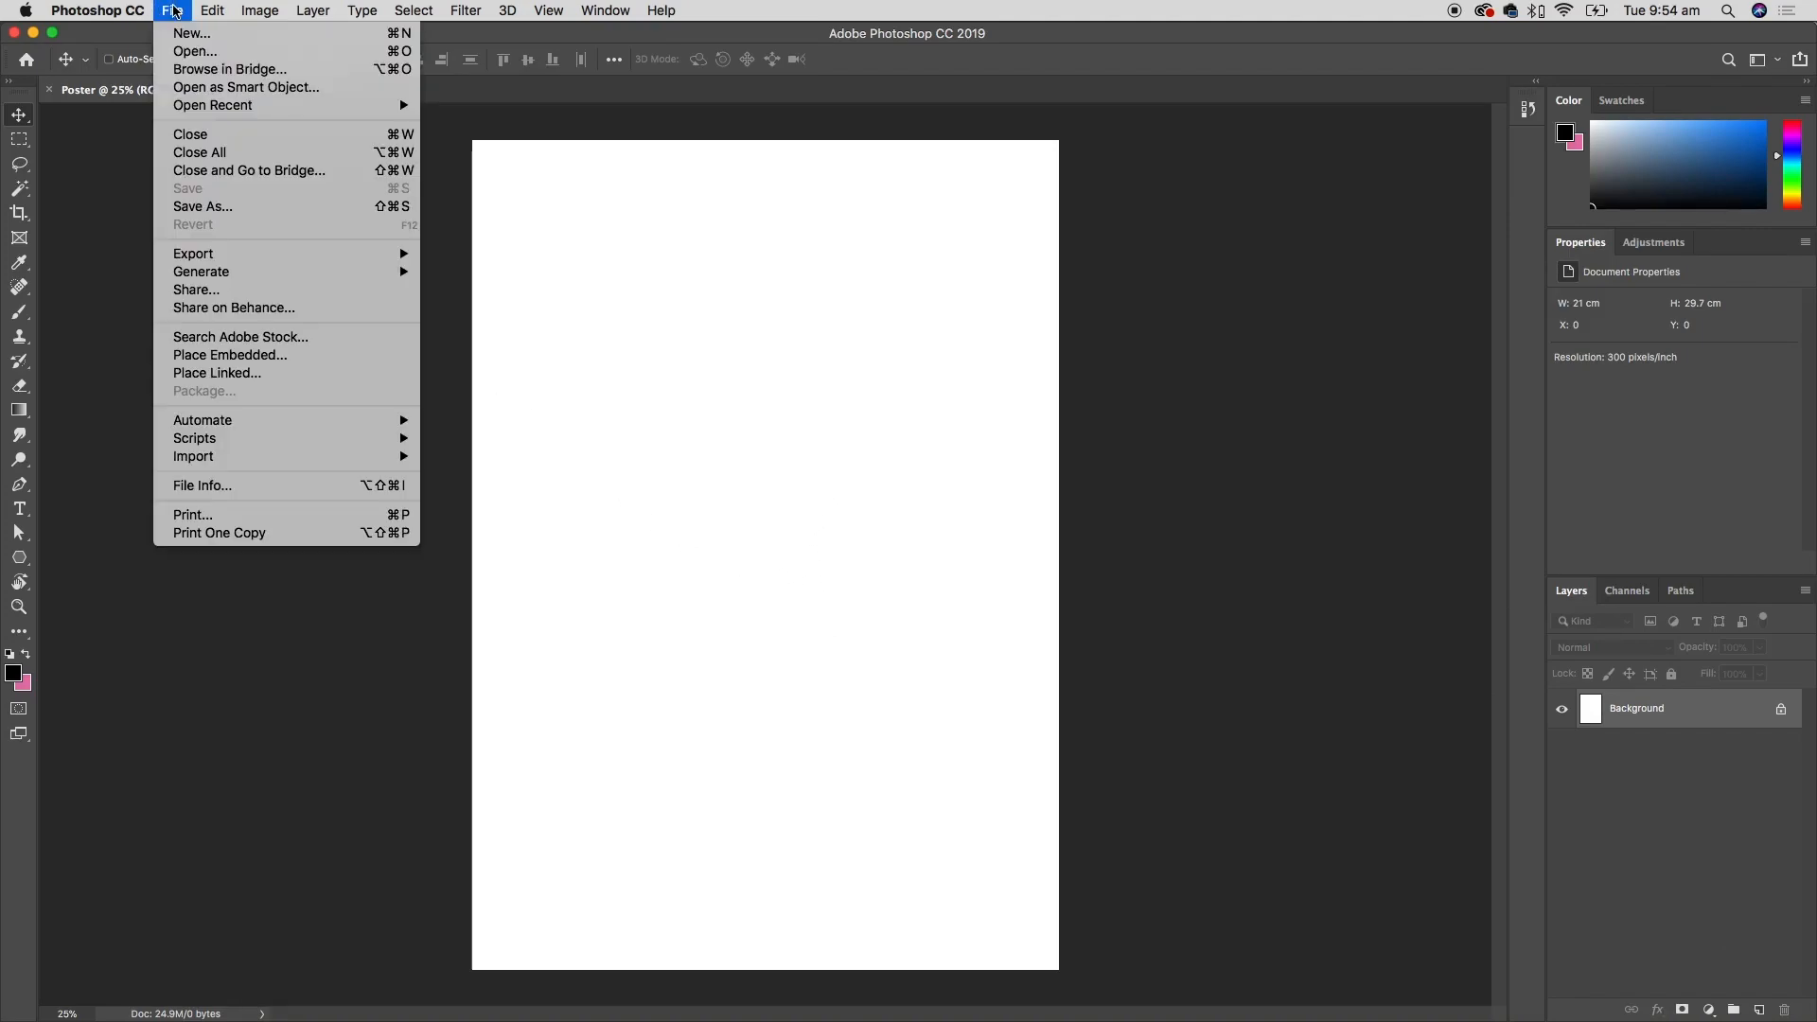
left_click(264, 208)
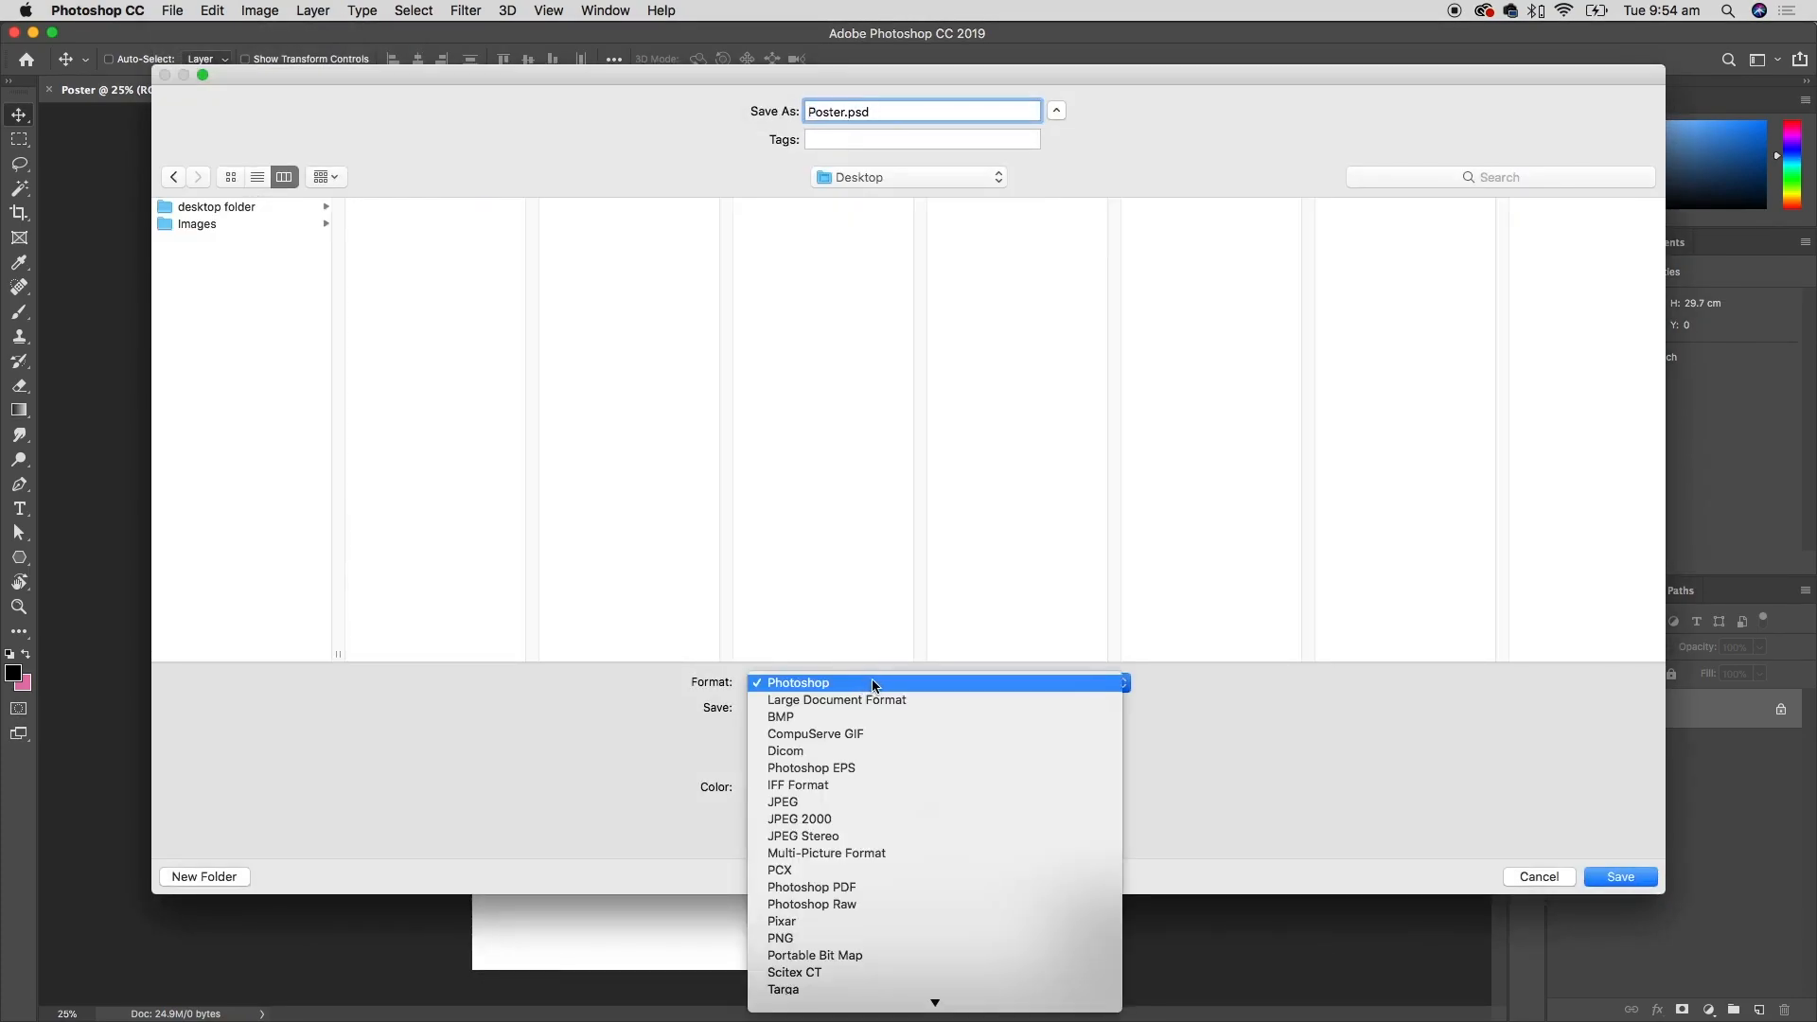
left_click(872, 684)
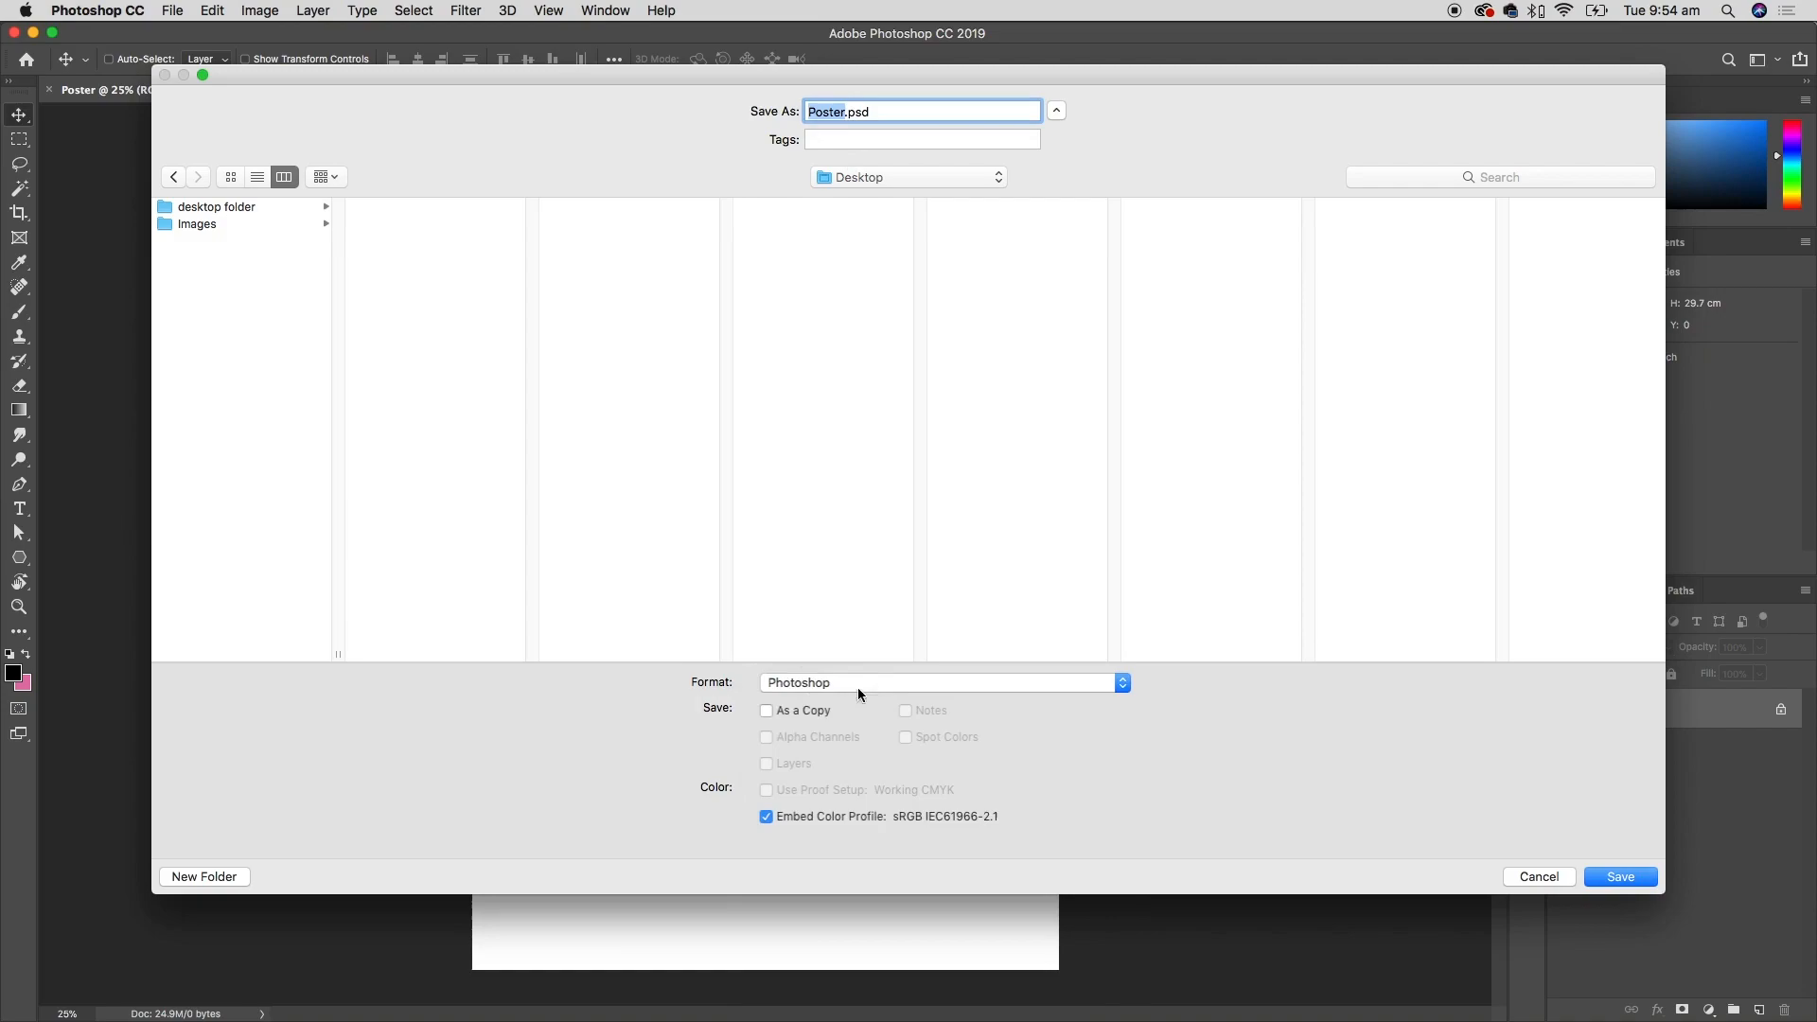
left_click(825, 517)
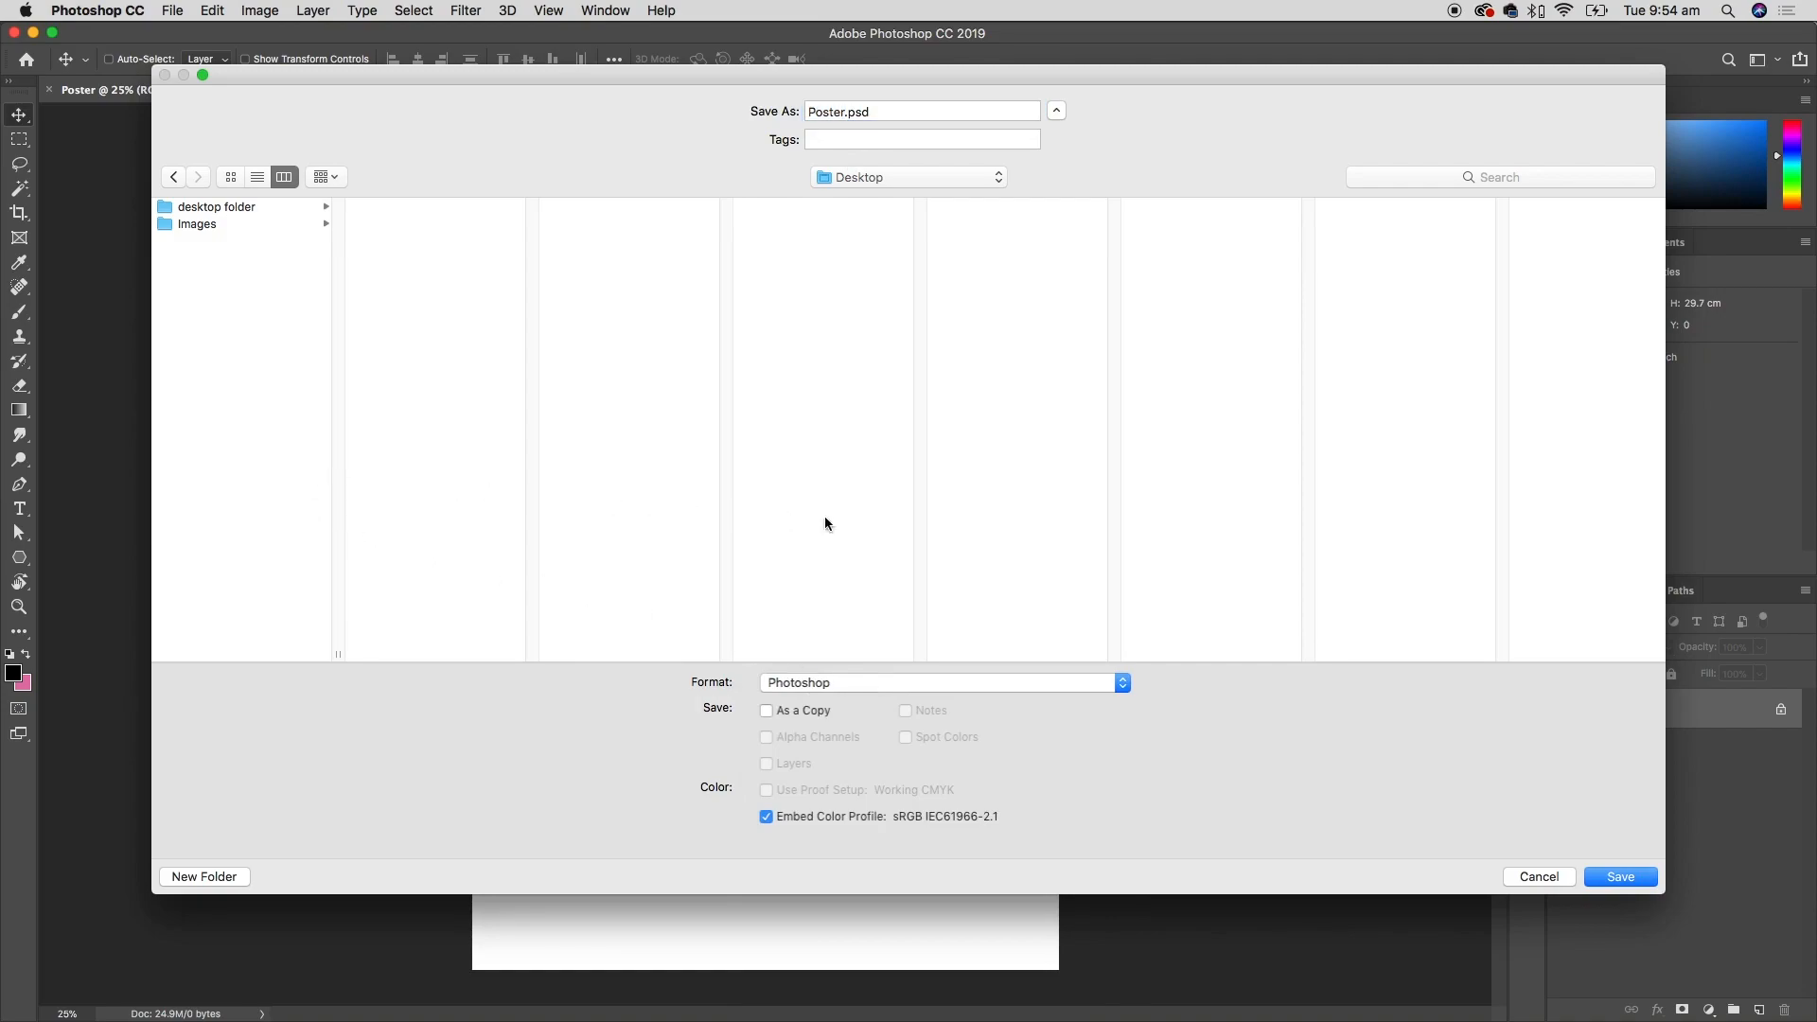
left_click(1621, 877)
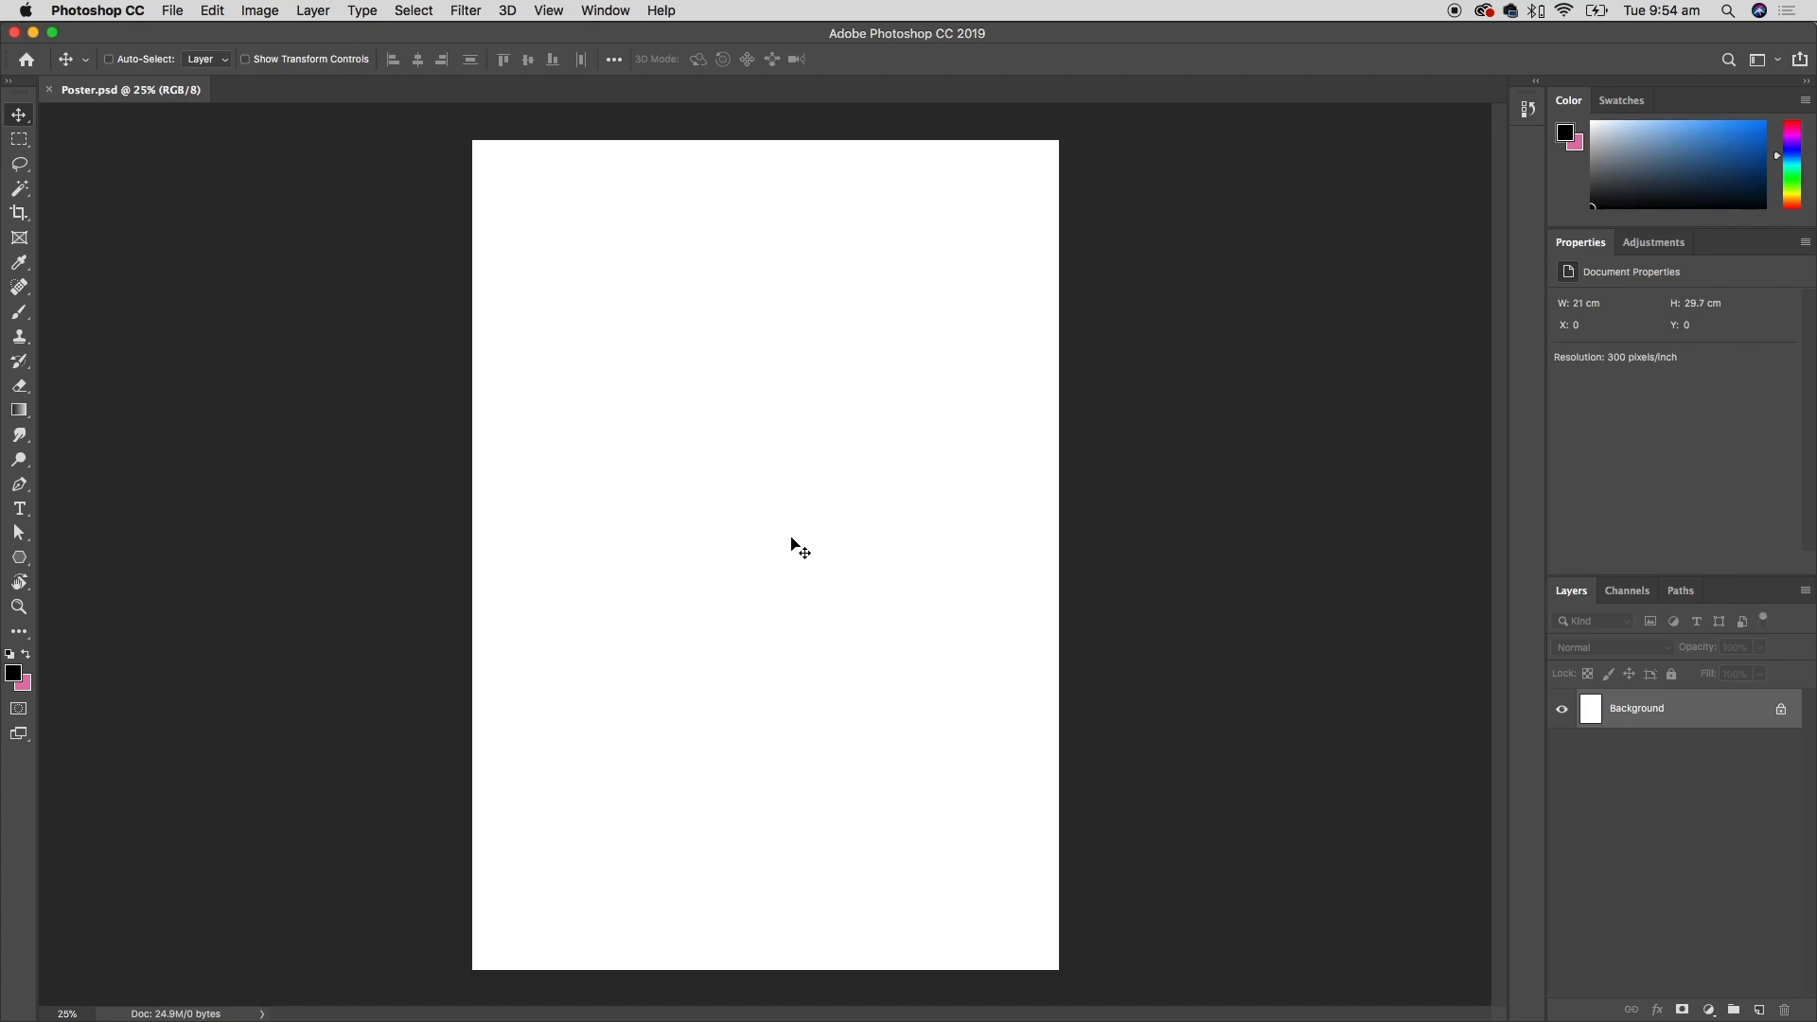
- Preview blur-boy-close-up-1447009.jpg in the Images folder and open it with Adobe Photoshop CC 2019
key("super+Tab")
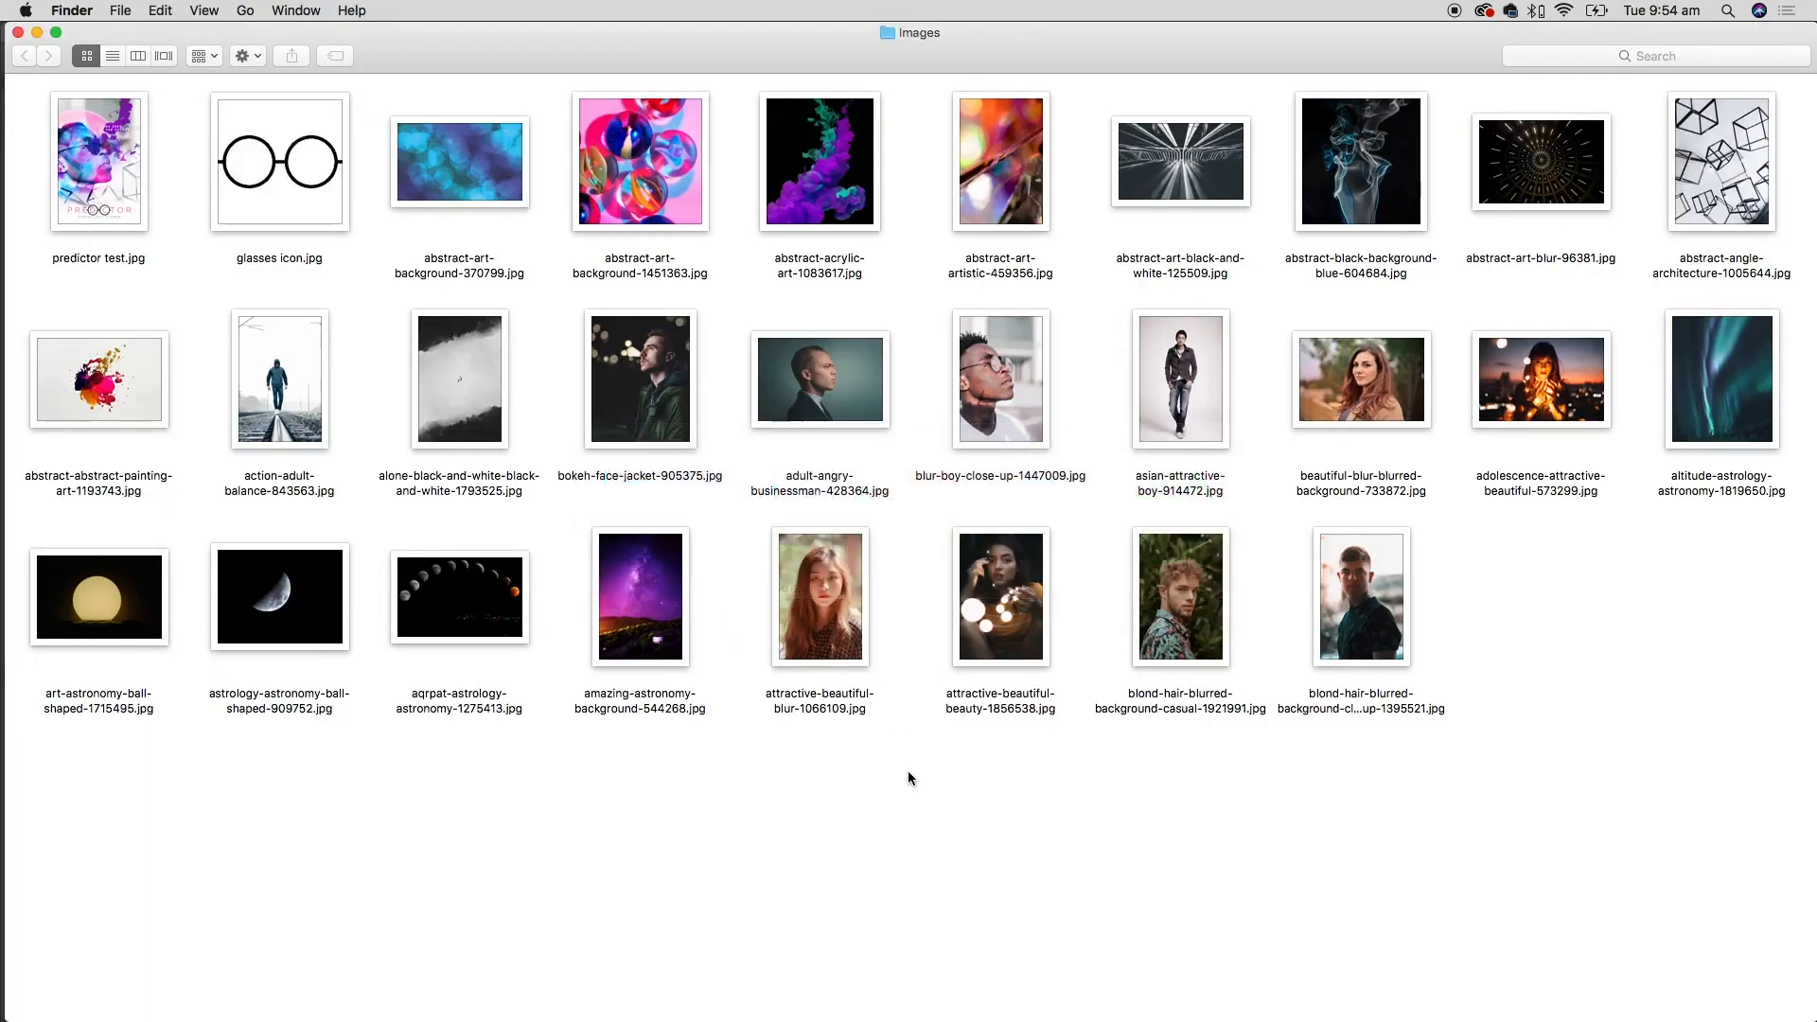
left_click(1022, 417)
key("space")
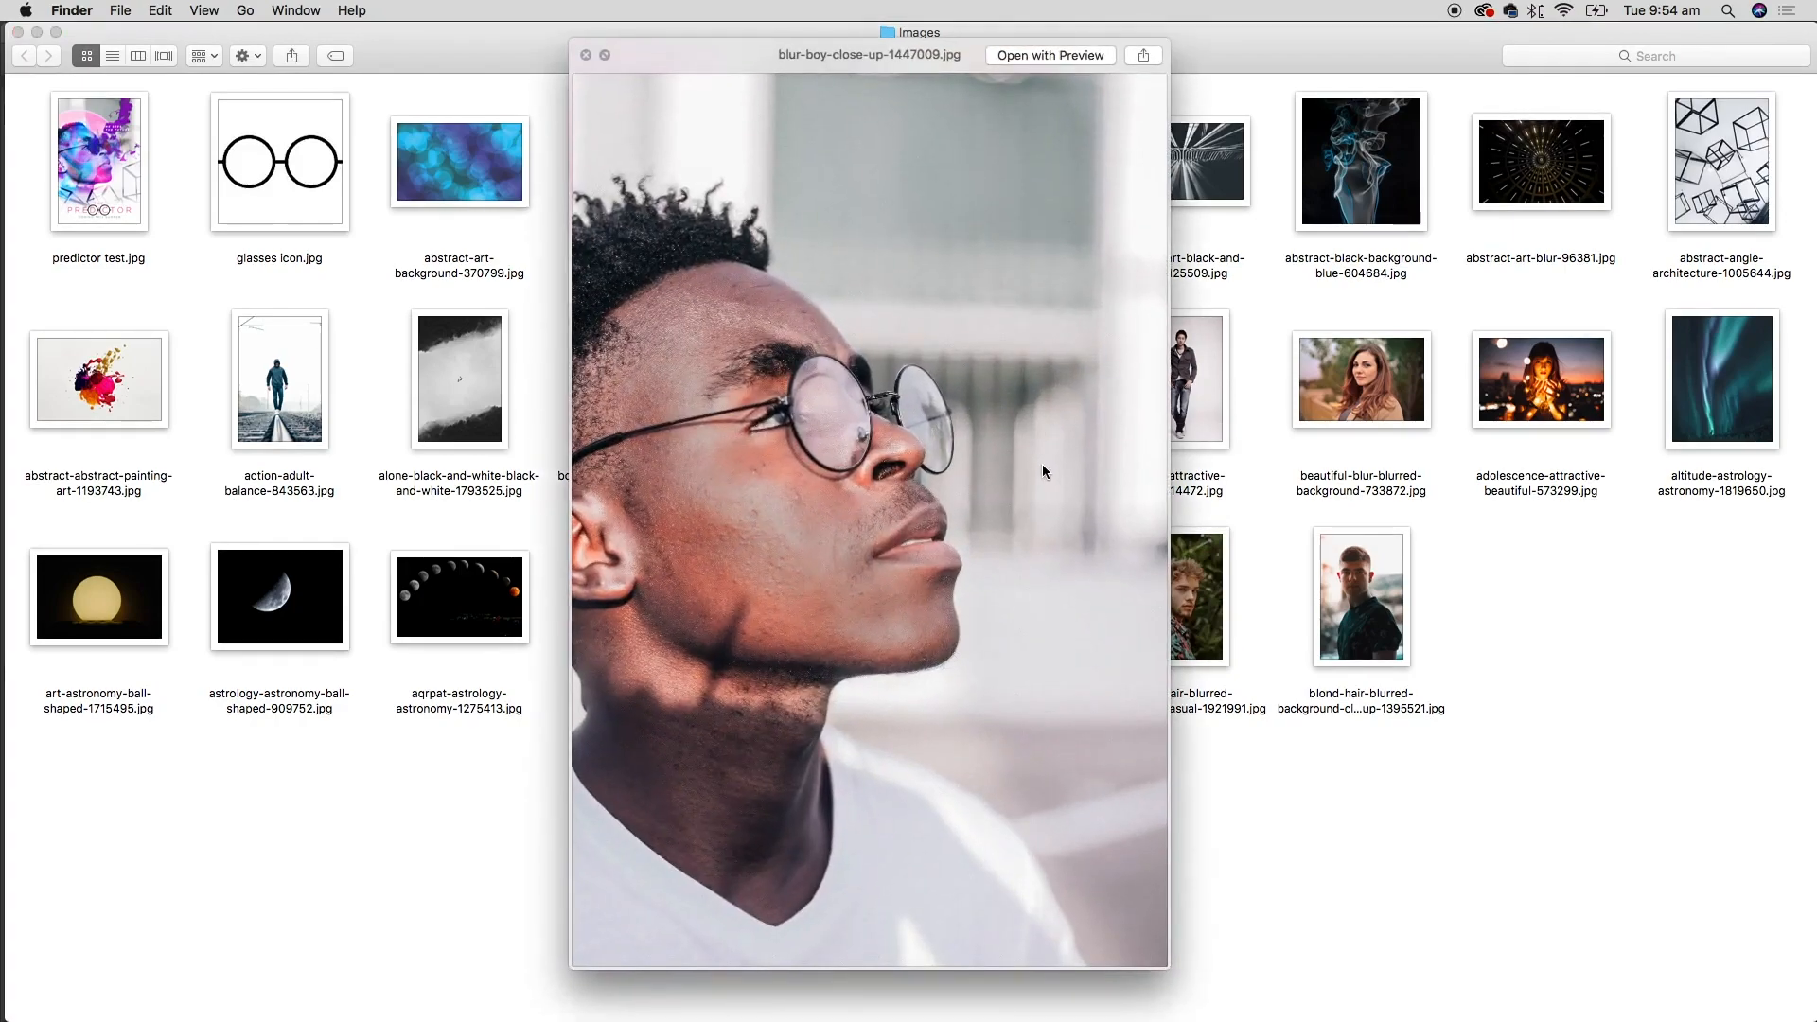
key("space")
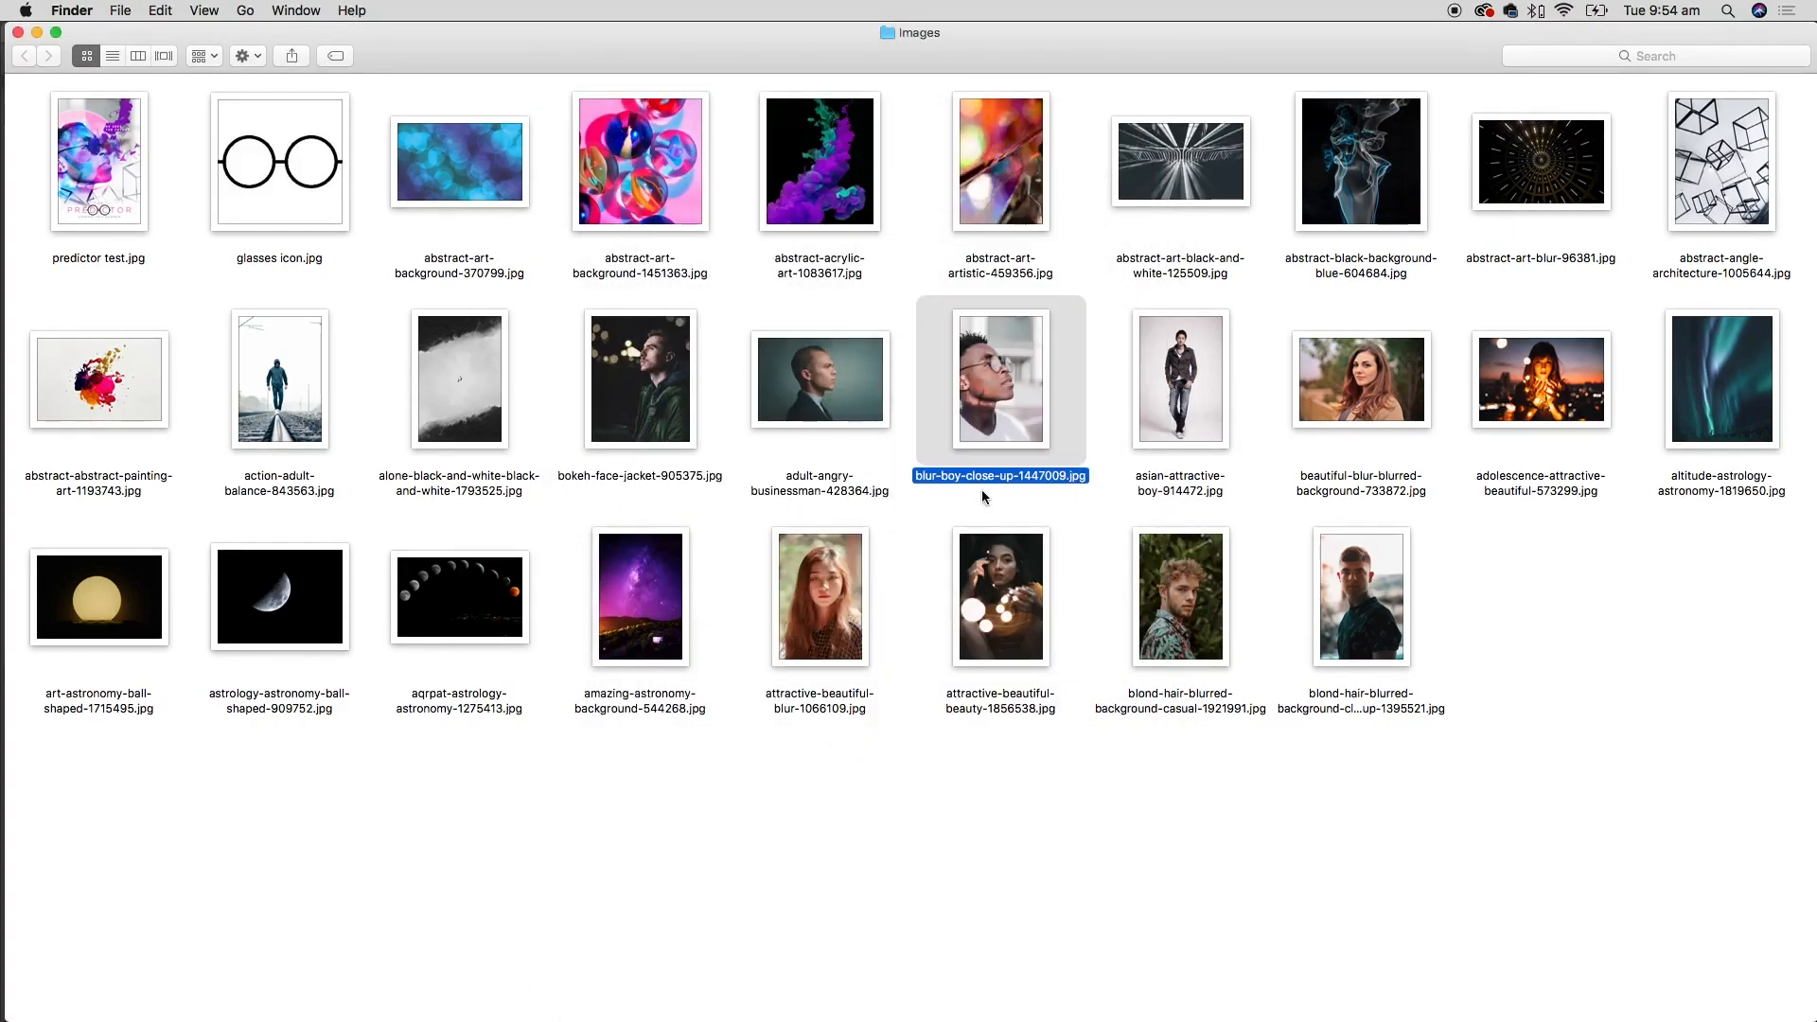
right_click(1020, 399)
mouse_move(1173, 424)
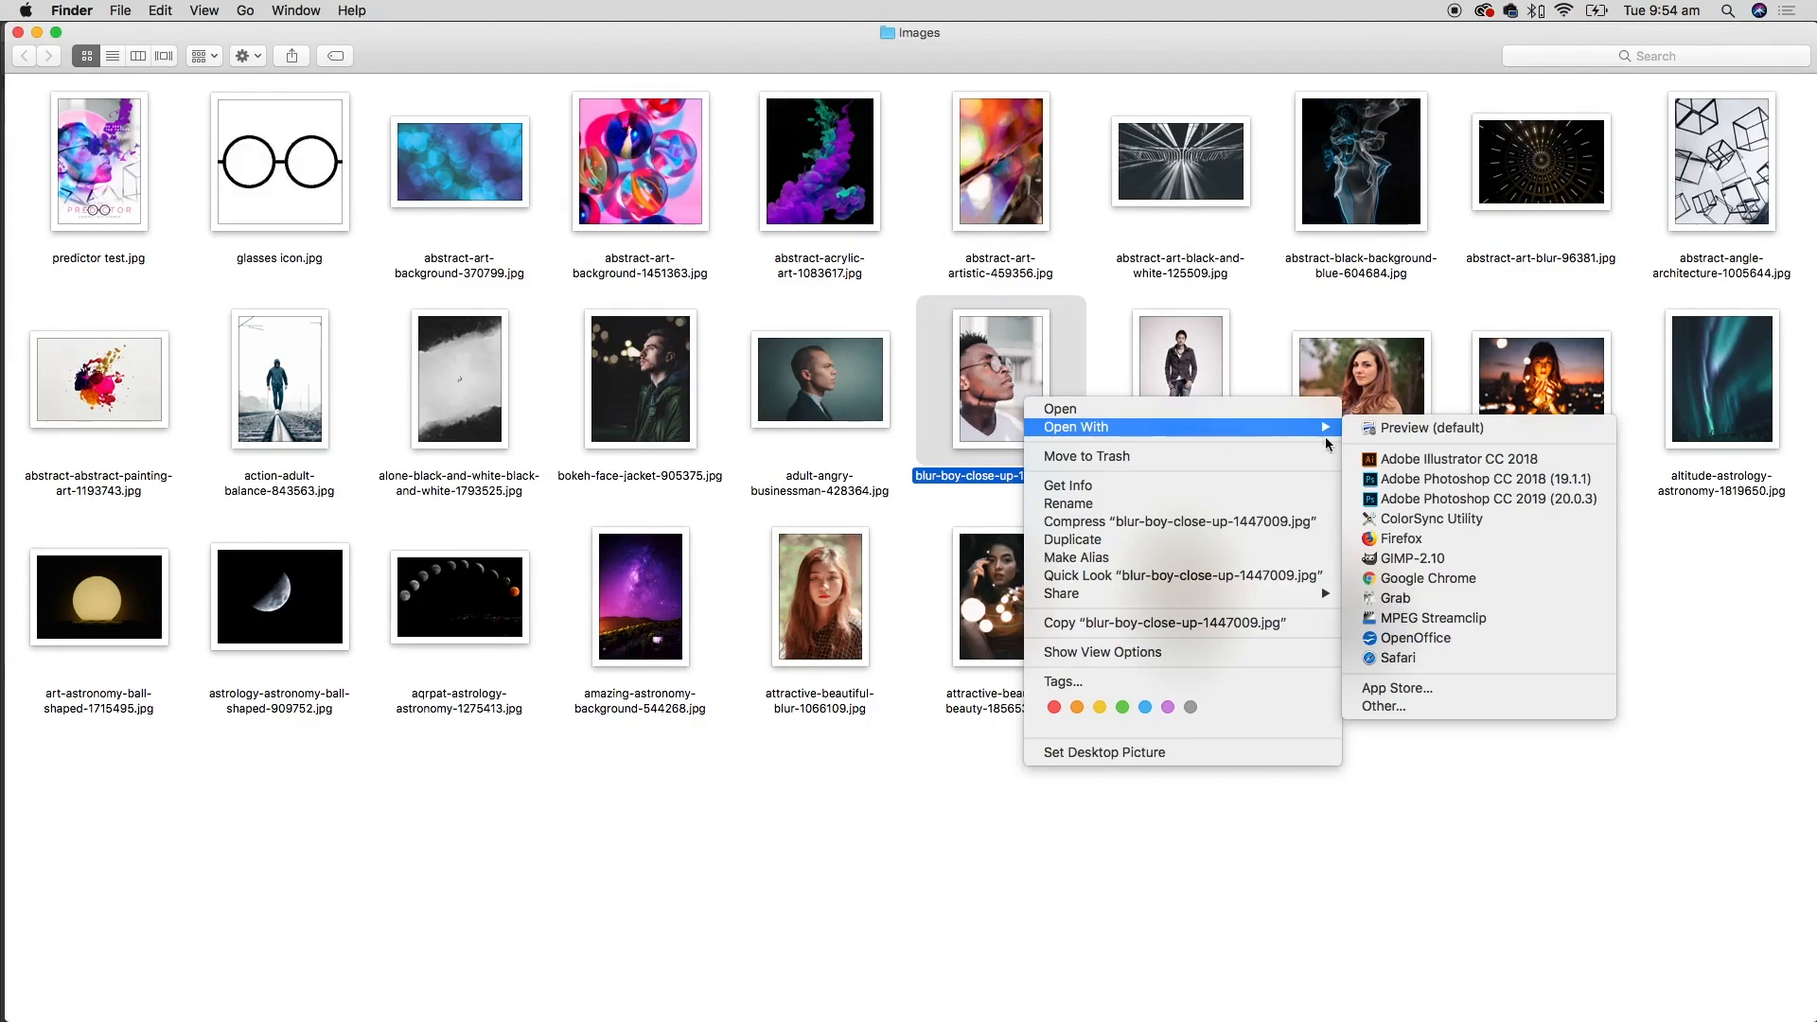
left_click(1424, 500)
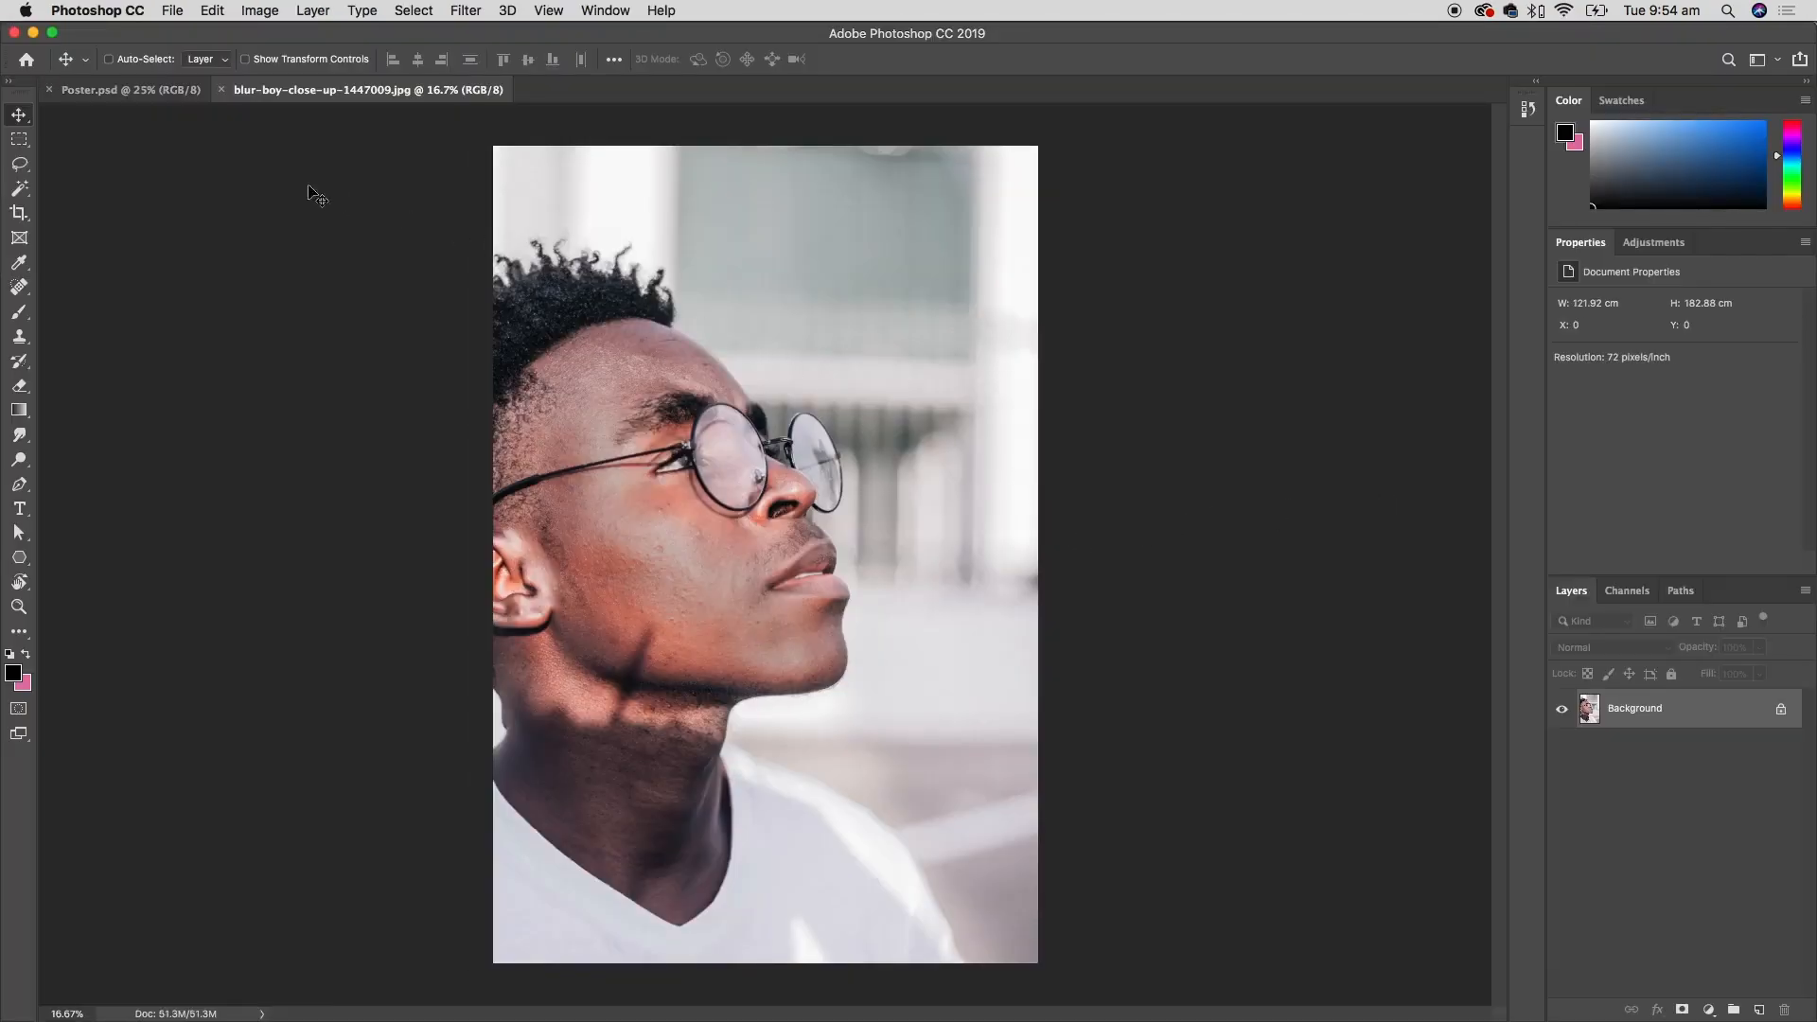
- Compare the open Poster.psd and portrait photo documents by switching between them
left_click(149, 92)
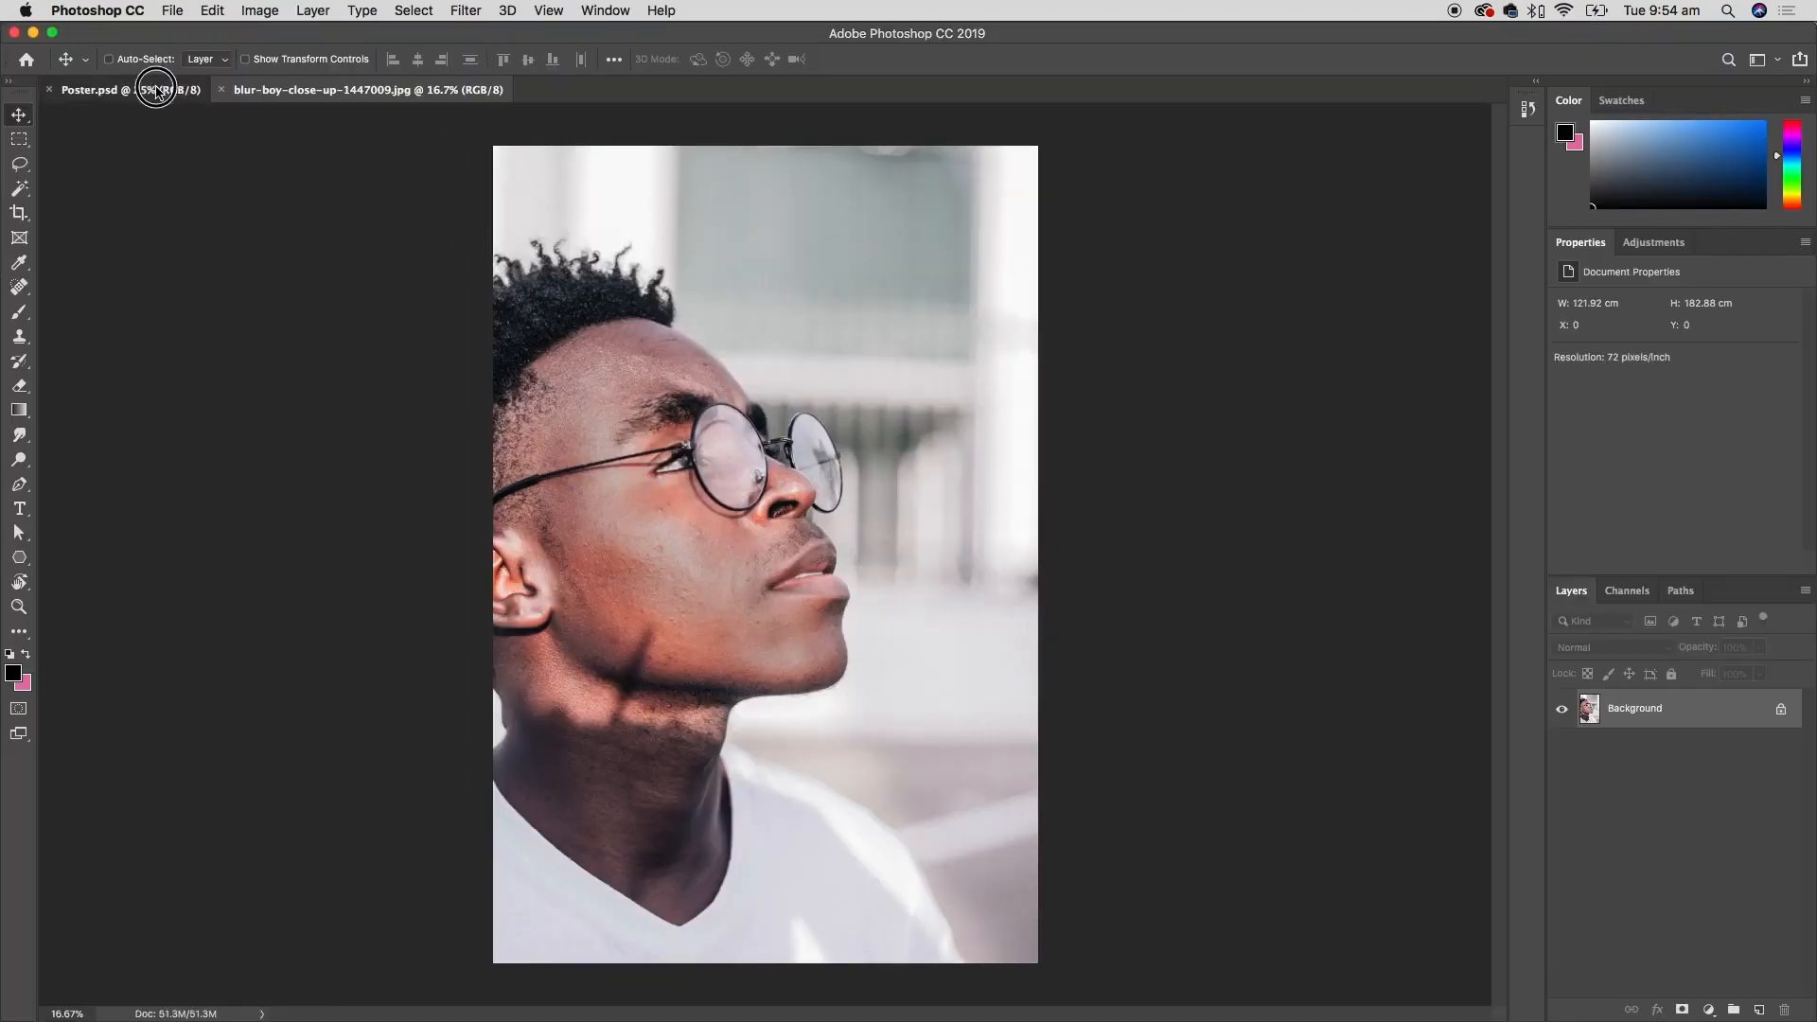
left_click(265, 95)
left_click(182, 95)
left_click(267, 95)
left_click(178, 94)
left_click(269, 95)
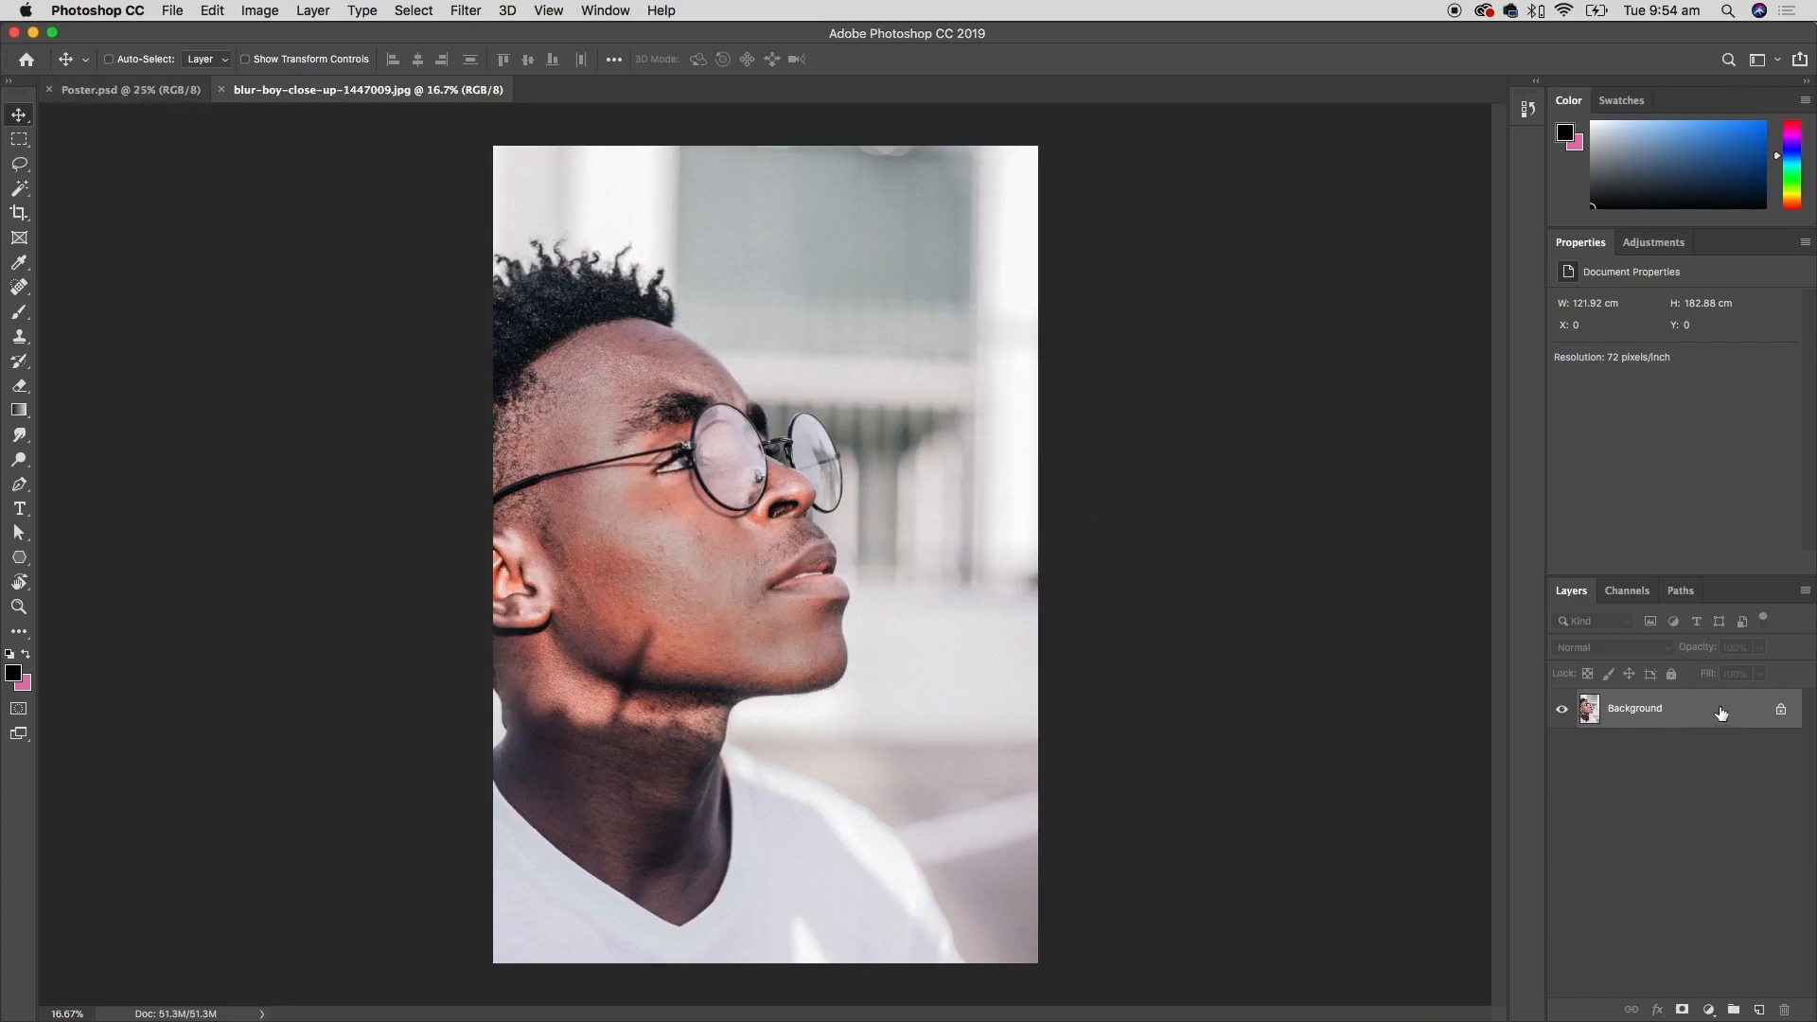
- Copy the portrait's Background layer into Poster.psd and shift it down to about X -1.52 cm, Y -3.76 cm
left_click_drag(1720, 716, 826, 560)
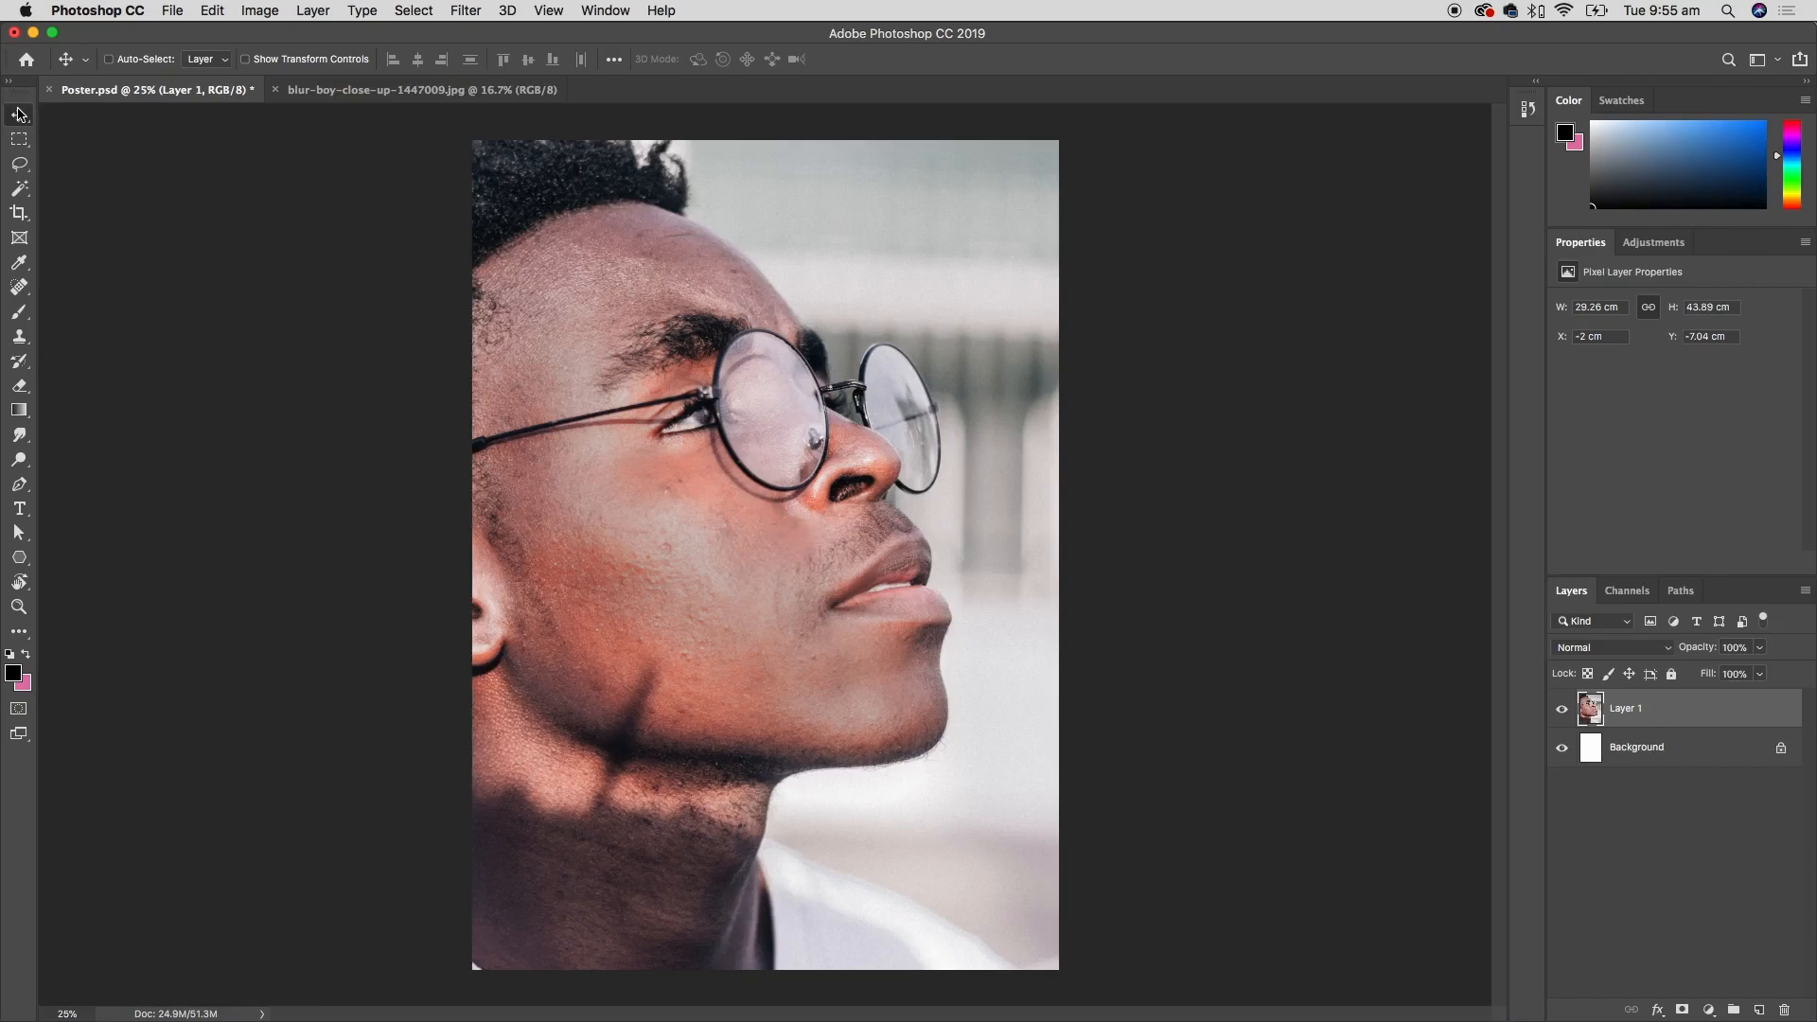
left_click(756, 460)
left_click_drag(757, 460, 771, 554)
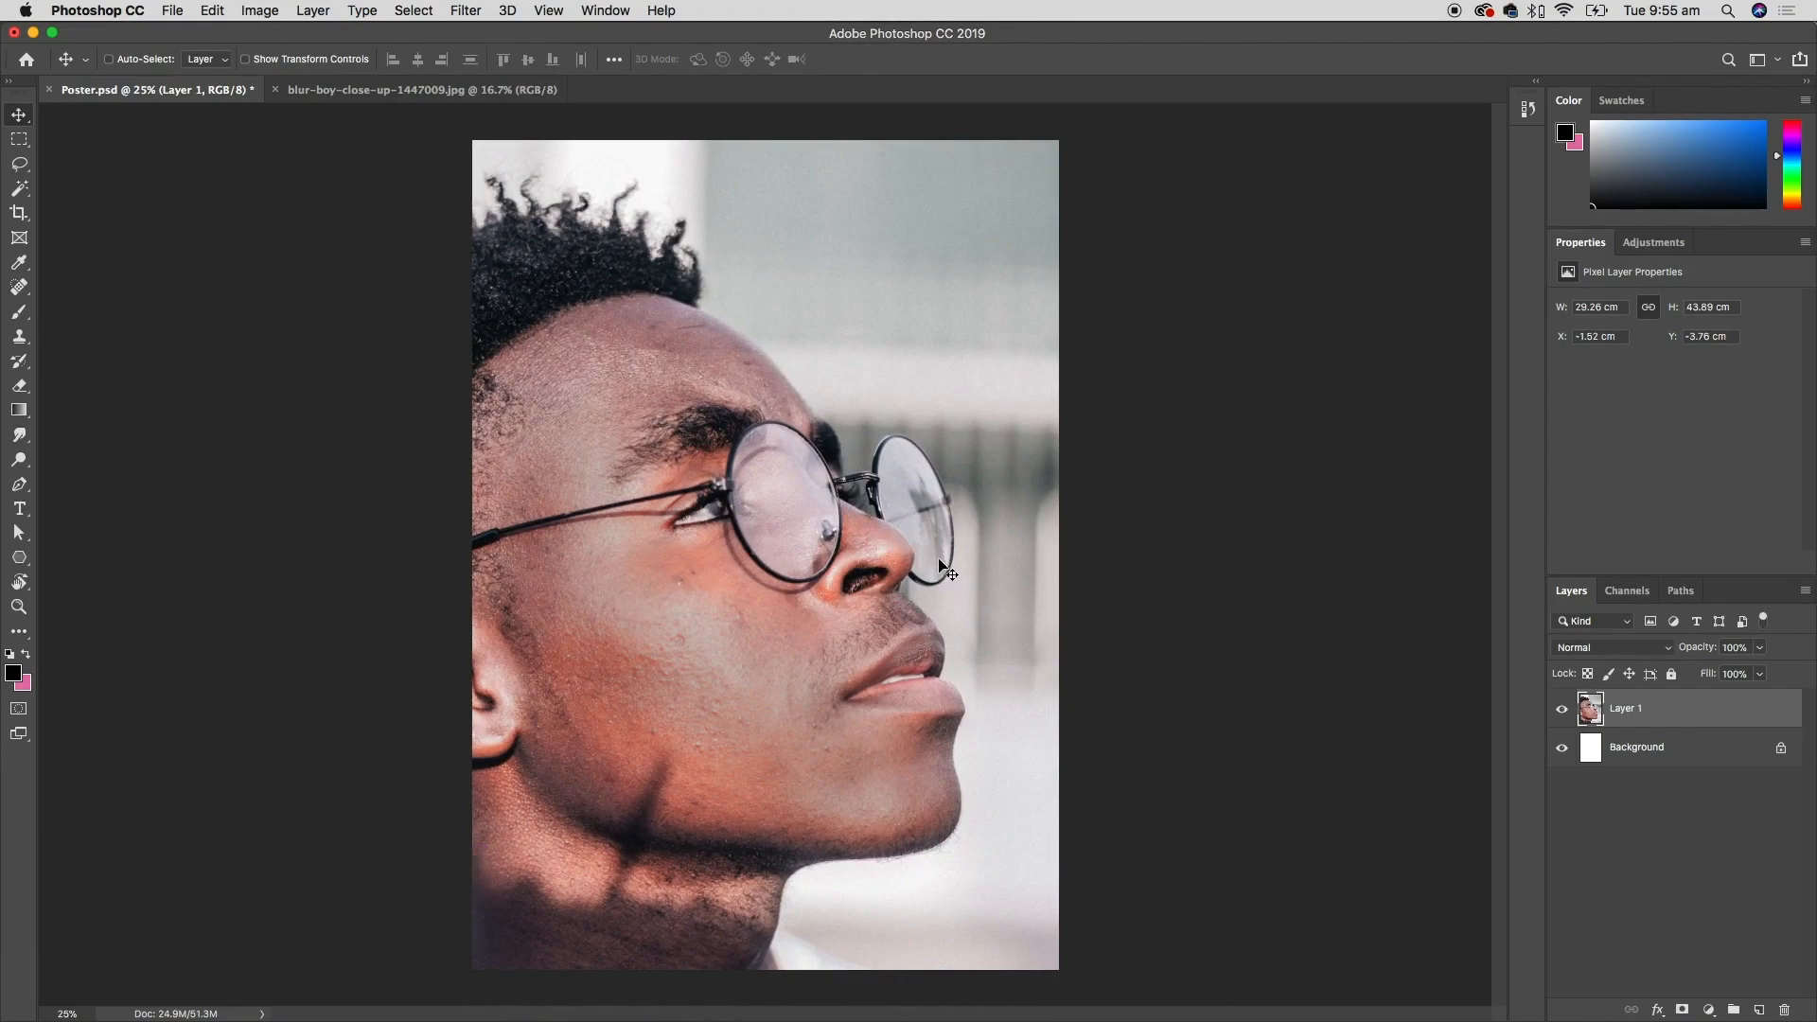
- Move the portrait layer up and slightly left to about X -2.61 cm, Y -7.1 cm
key("super")
key("super+minus")
key("super+minus")
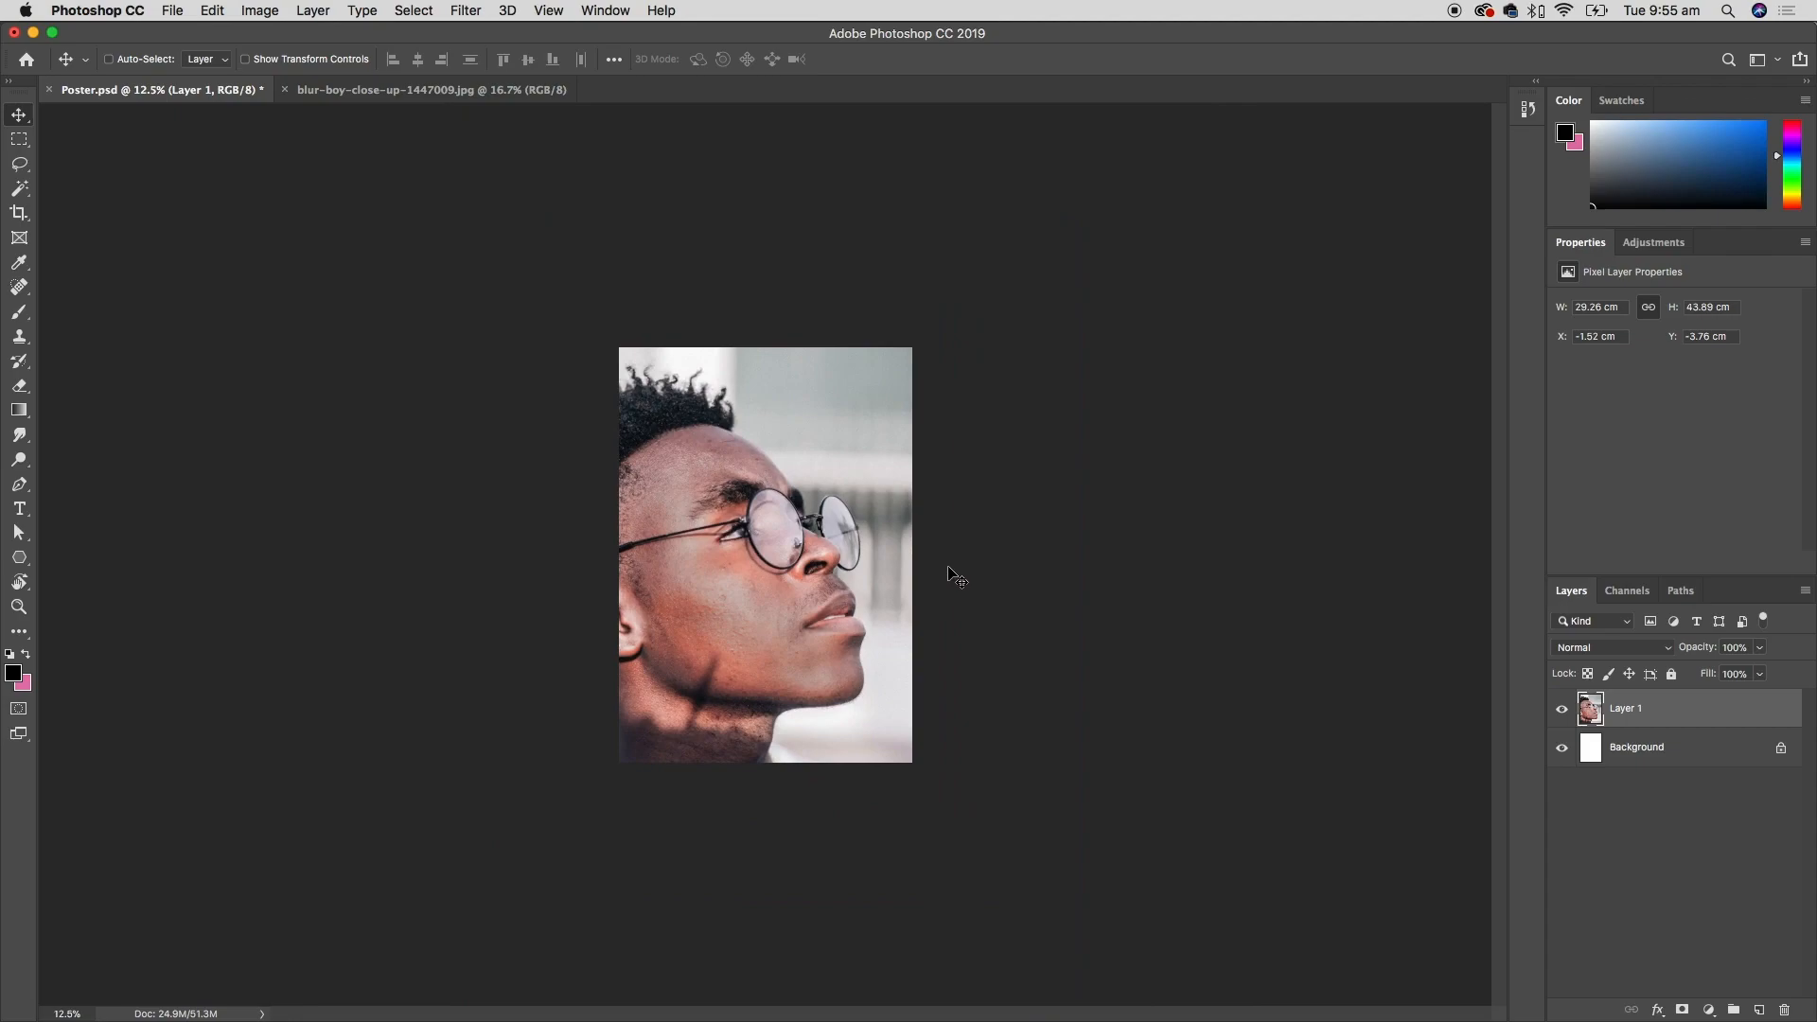
left_click_drag(770, 657, 763, 619)
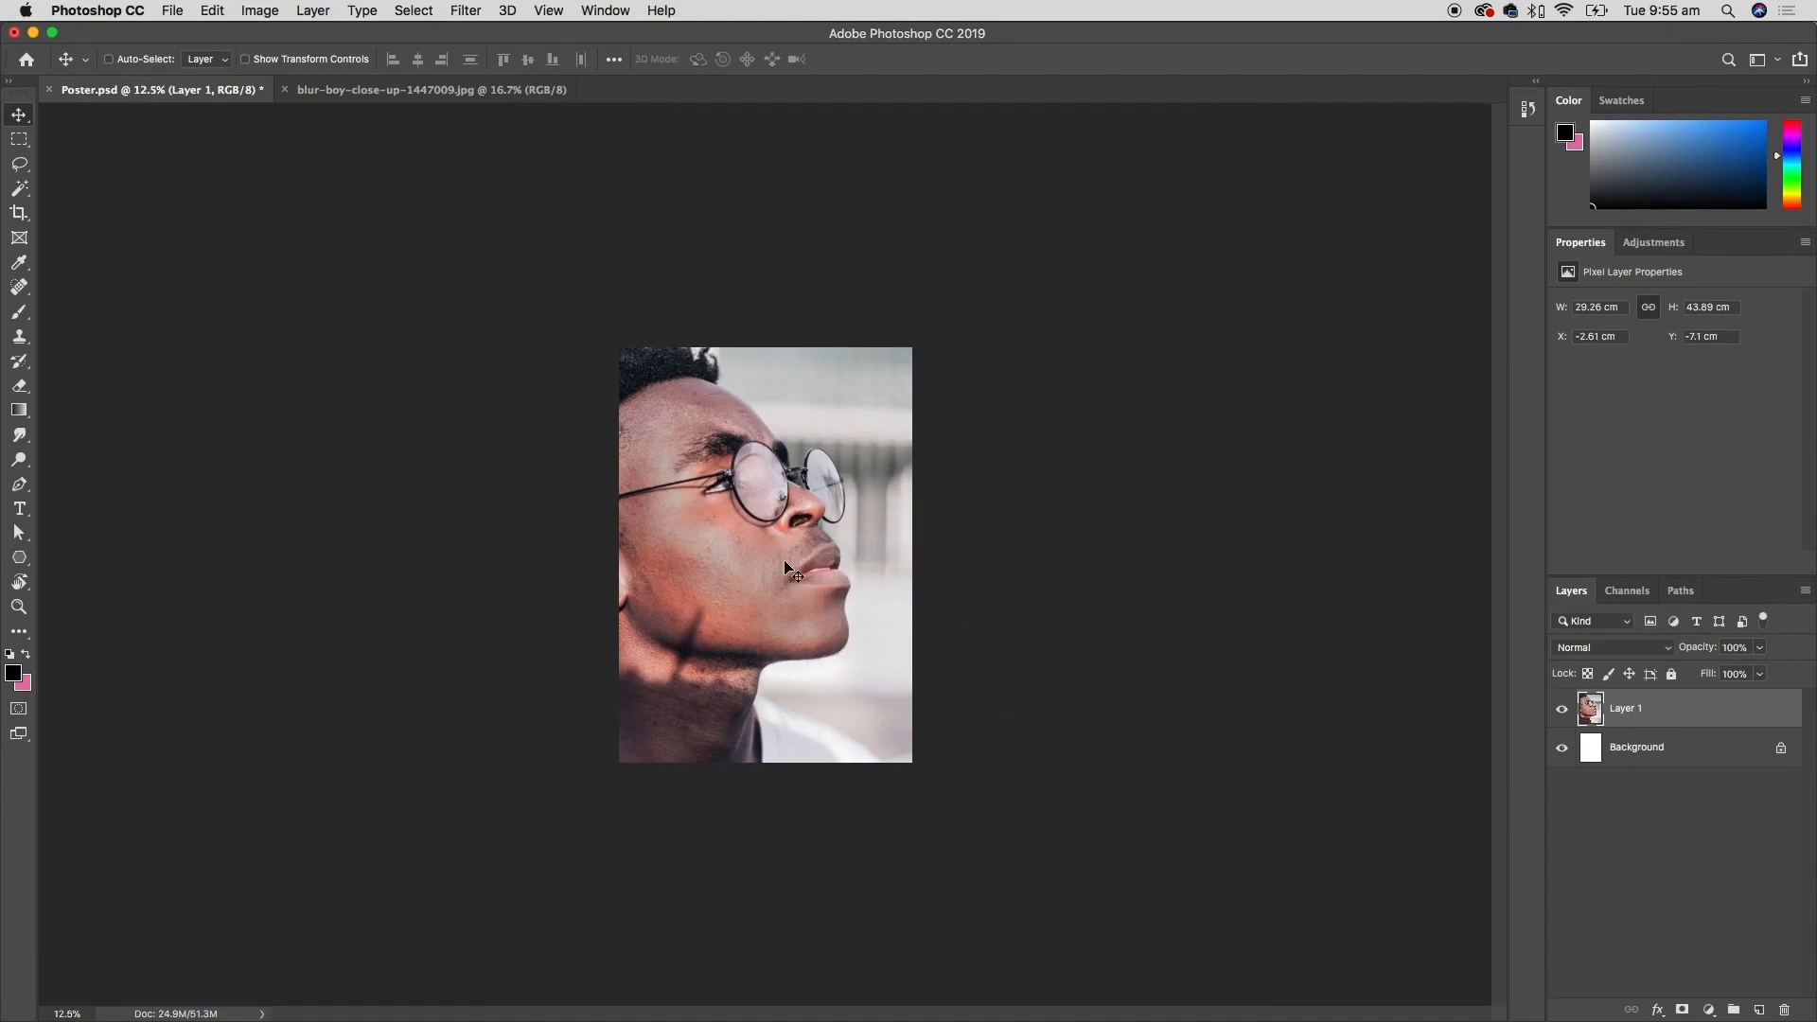
- Rename the portrait layer, Layer 1, as Boy
left_click(1670, 750)
left_click(1682, 713)
type("Boy")
key("Return")
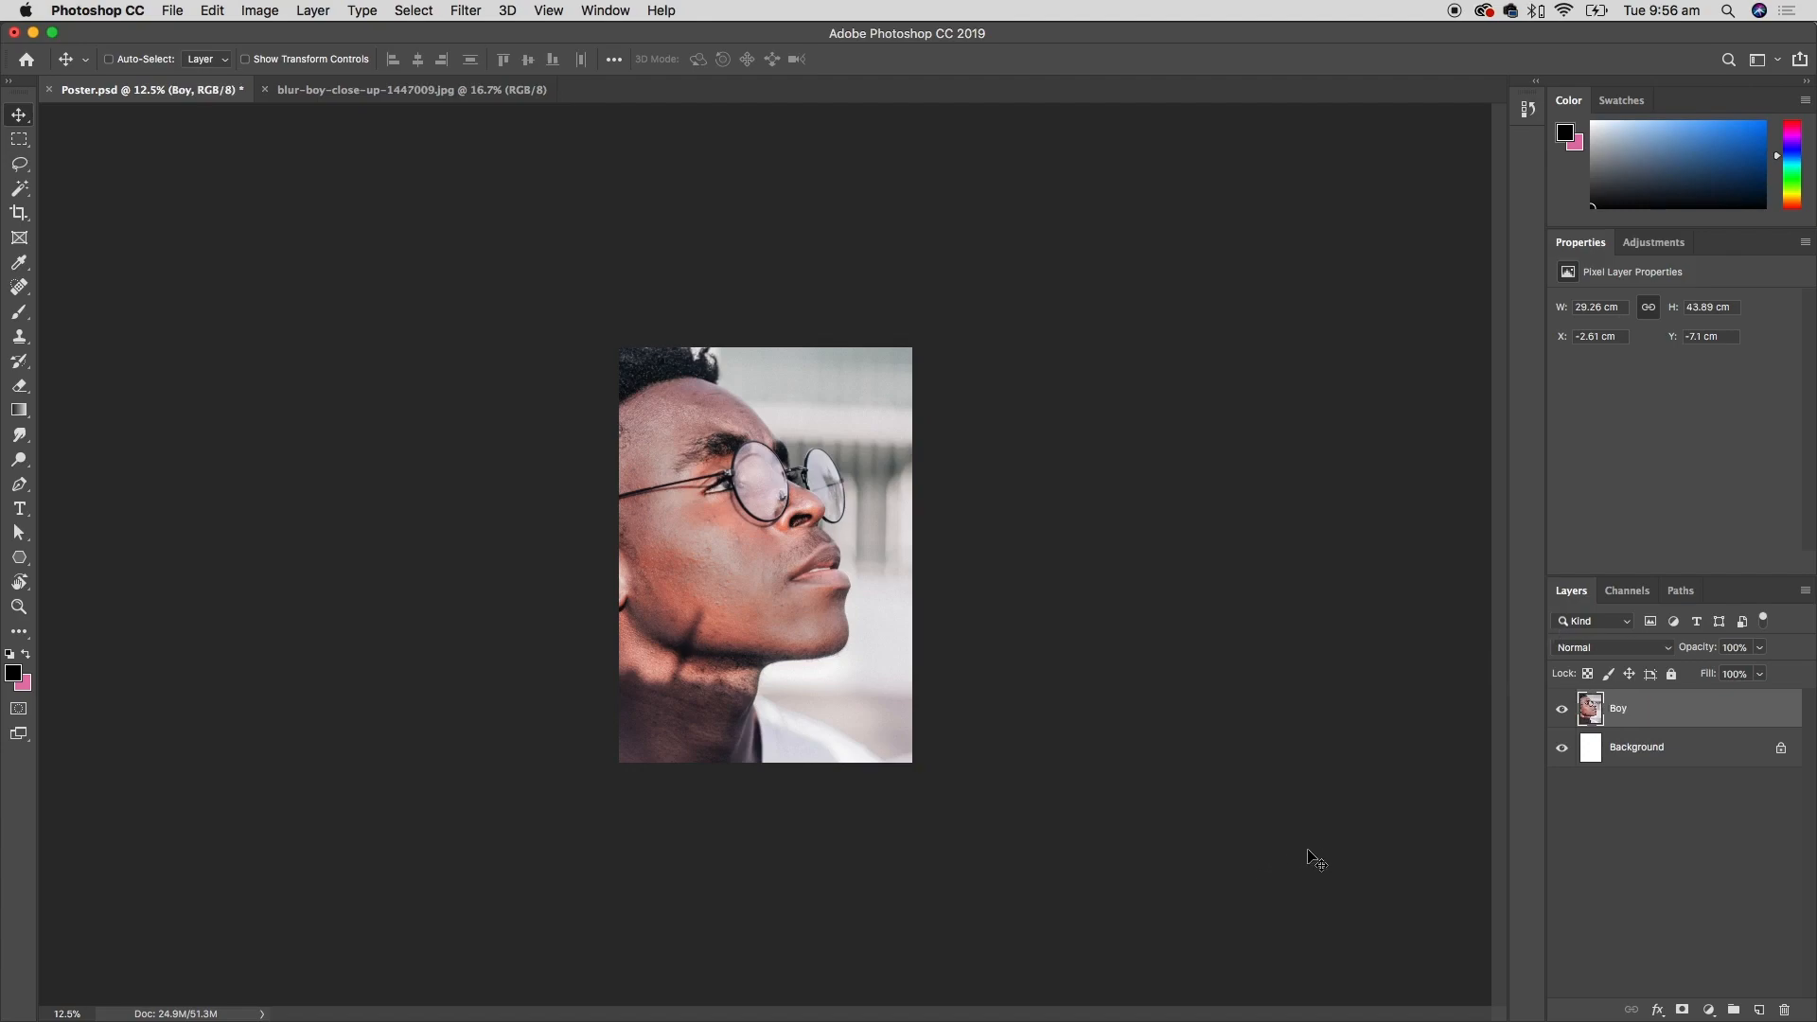
- Scale the Boy layer proportionally to about 73% with Free Transform, aligning its upper-left corner with the page corner at X 0, Y 0 cm
mouse_move(743, 662)
left_mouse_down()
mouse_move(776, 719)
mouse_move(719, 624)
mouse_move(745, 628)
left_mouse_up()
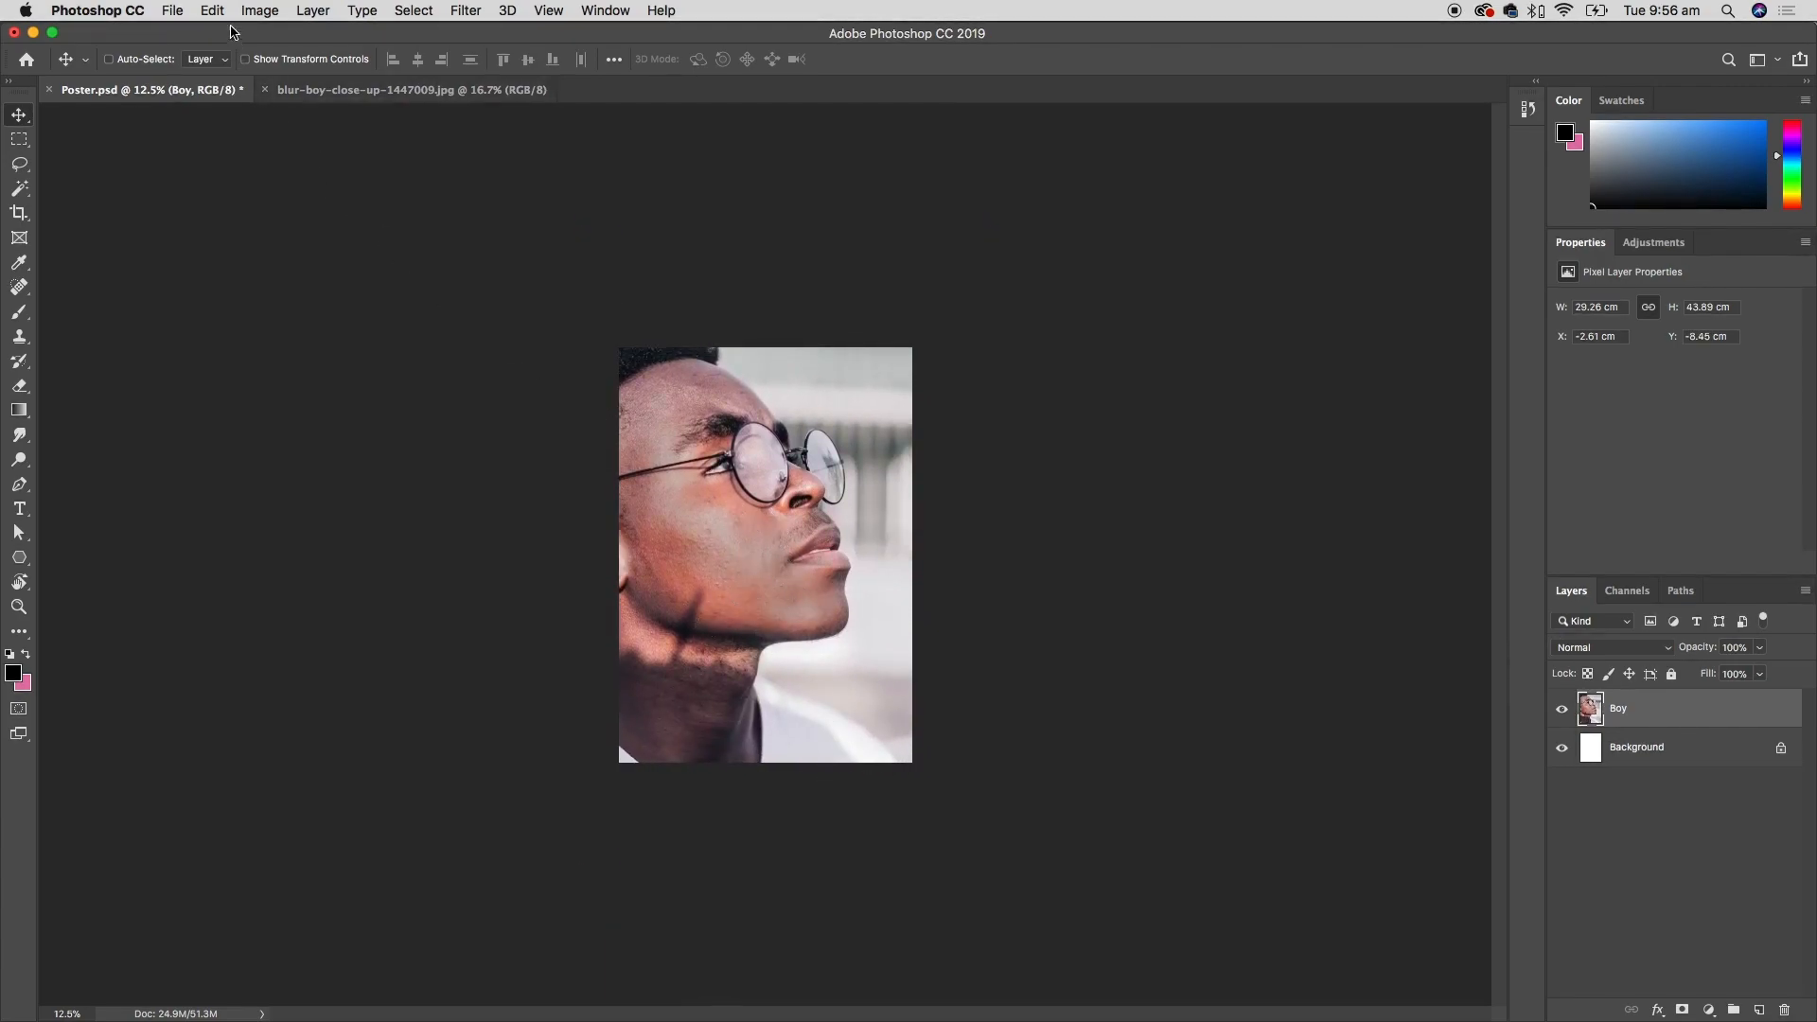
left_click(213, 11)
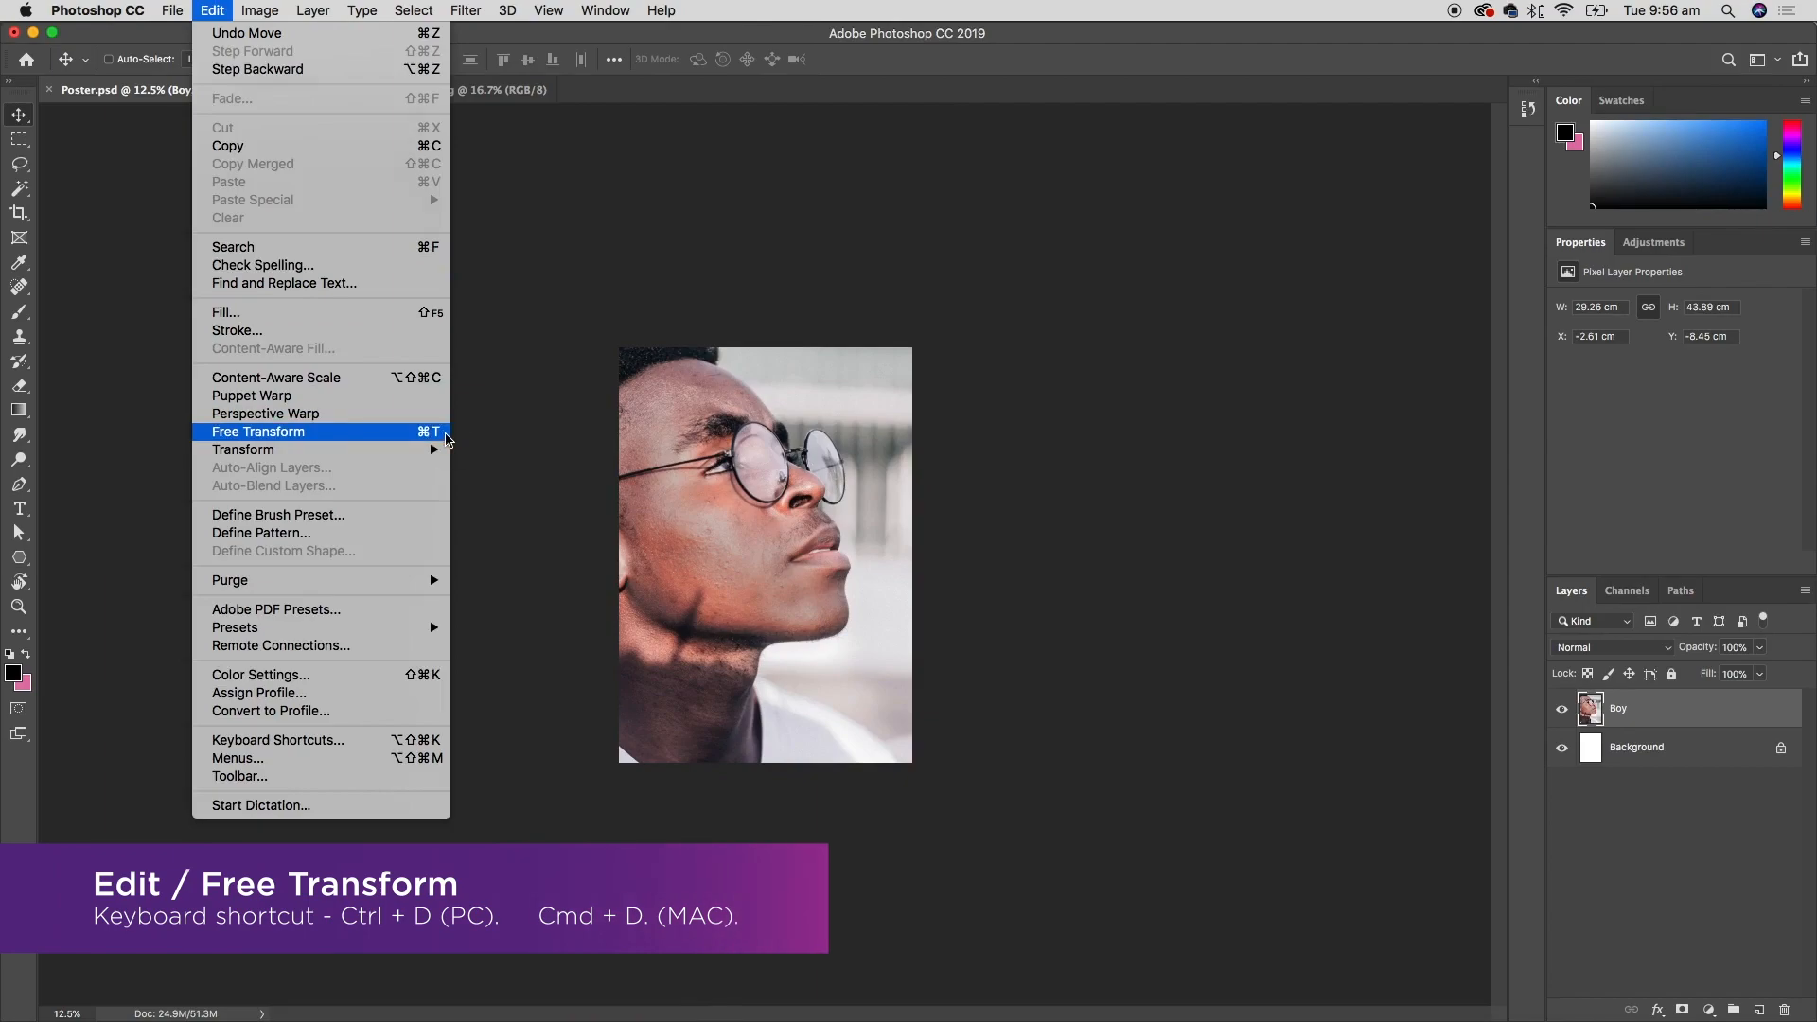
left_click(284, 432)
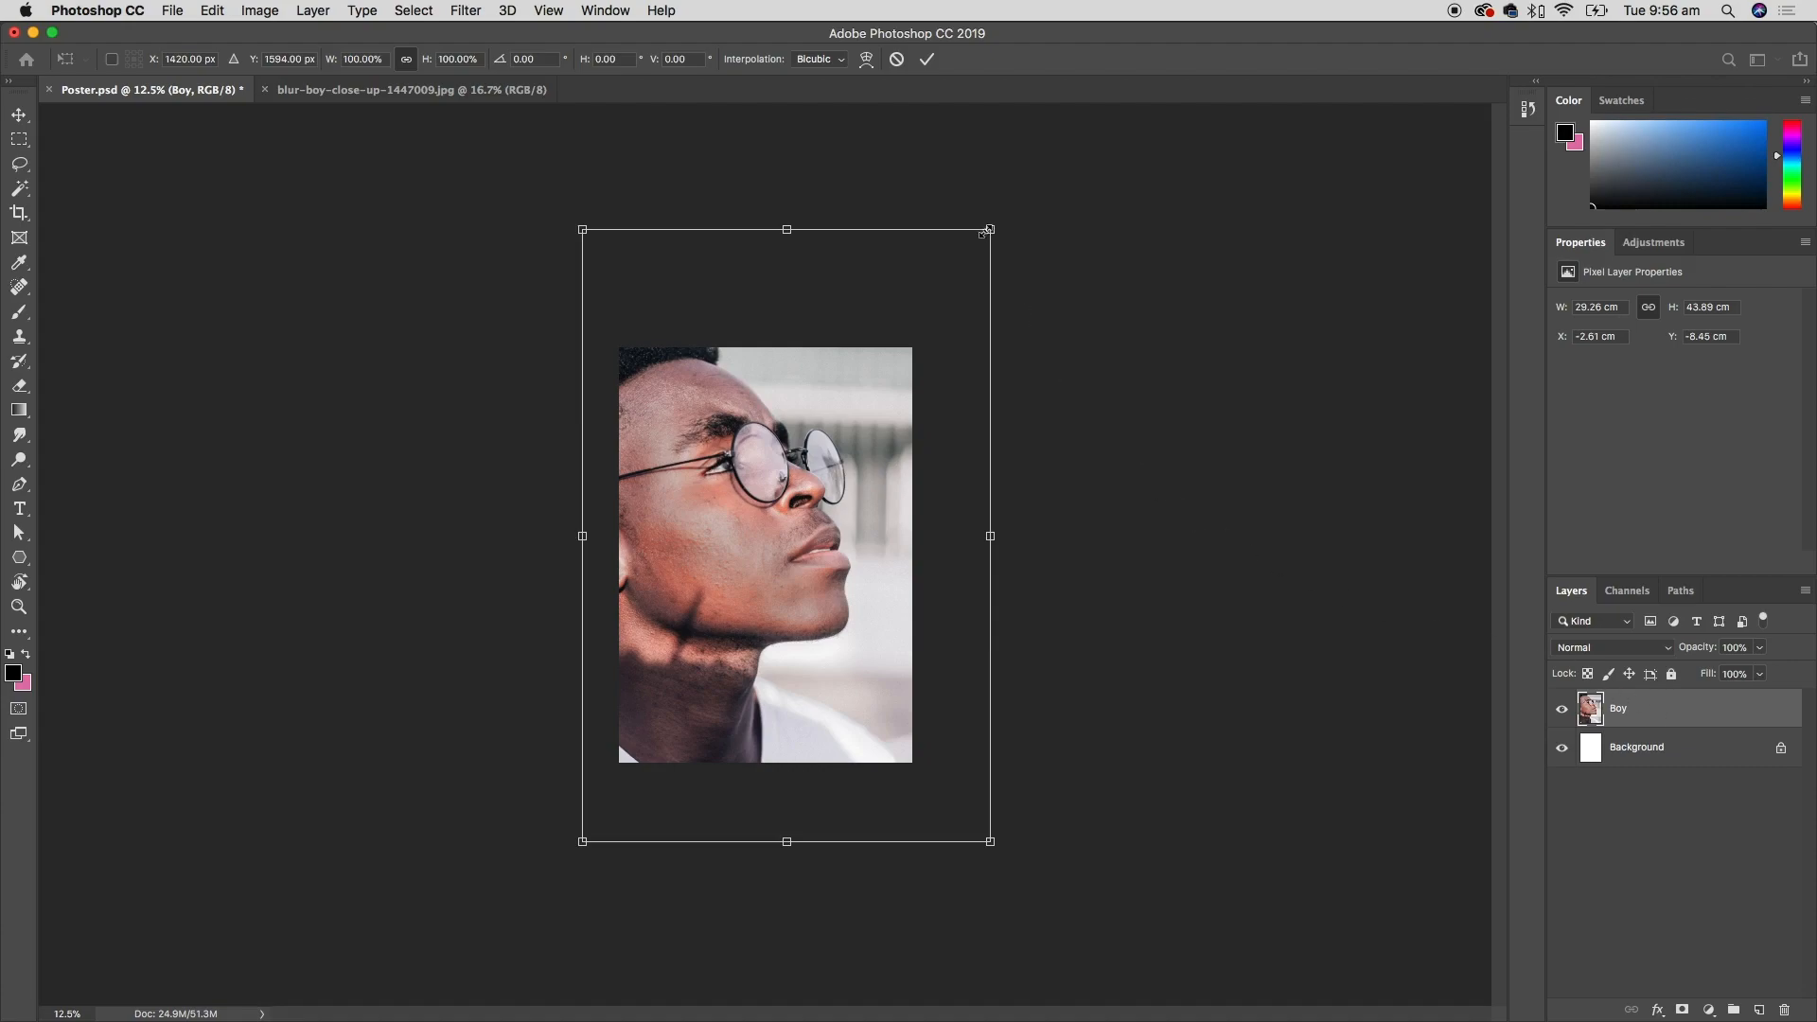
mouse_move(837, 473)
left_mouse_down()
mouse_move(801, 514)
mouse_move(832, 502)
left_mouse_up()
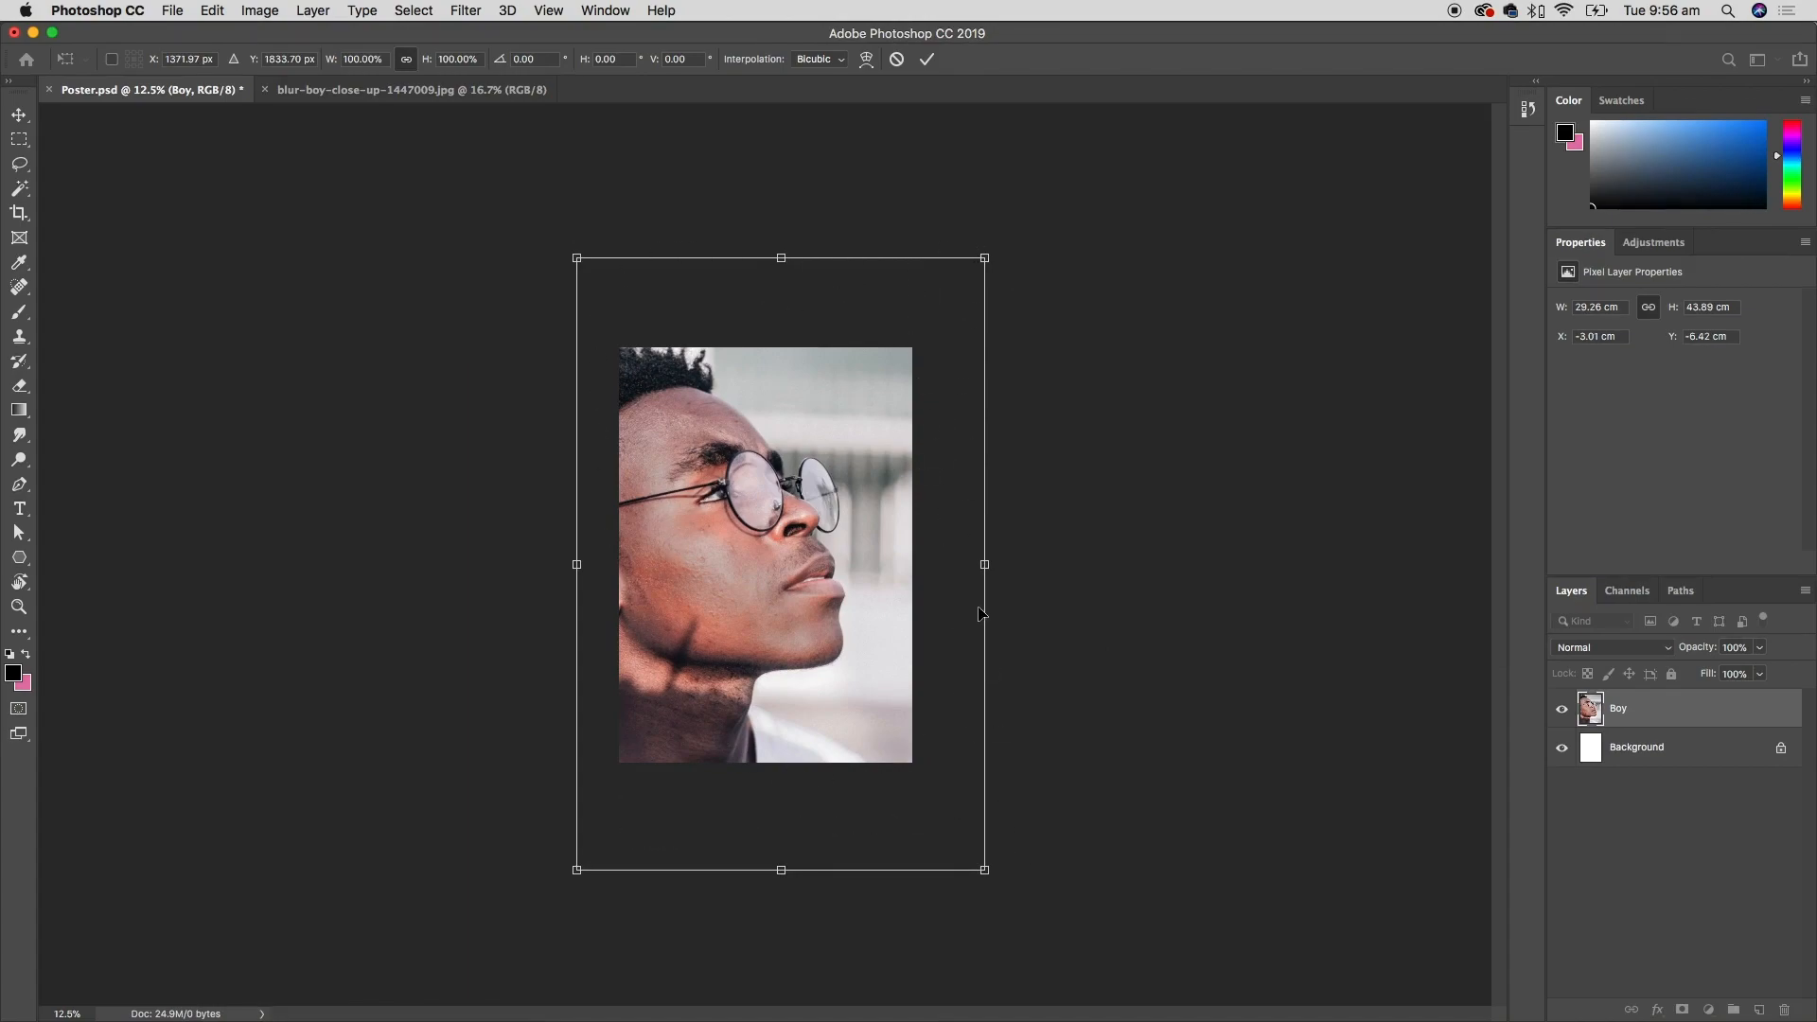
left_click_drag(986, 255, 864, 447)
left_click_drag(751, 697, 794, 599)
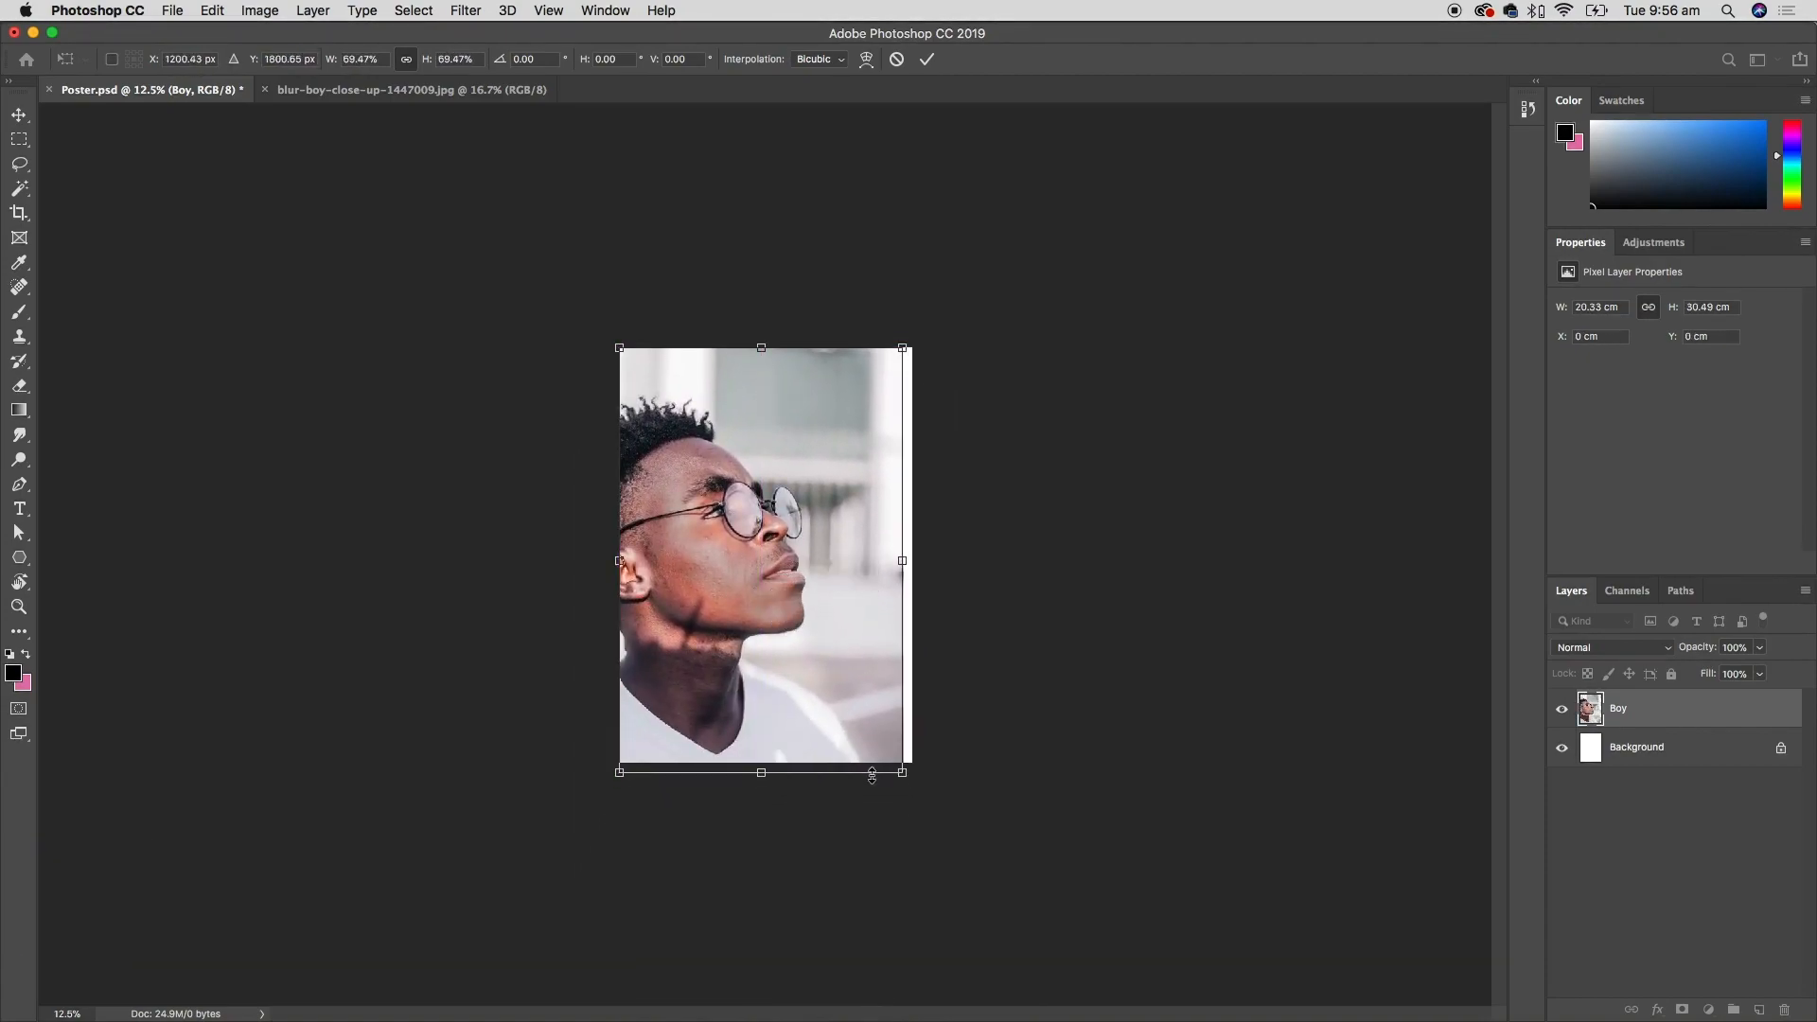
left_click_drag(903, 773, 922, 790)
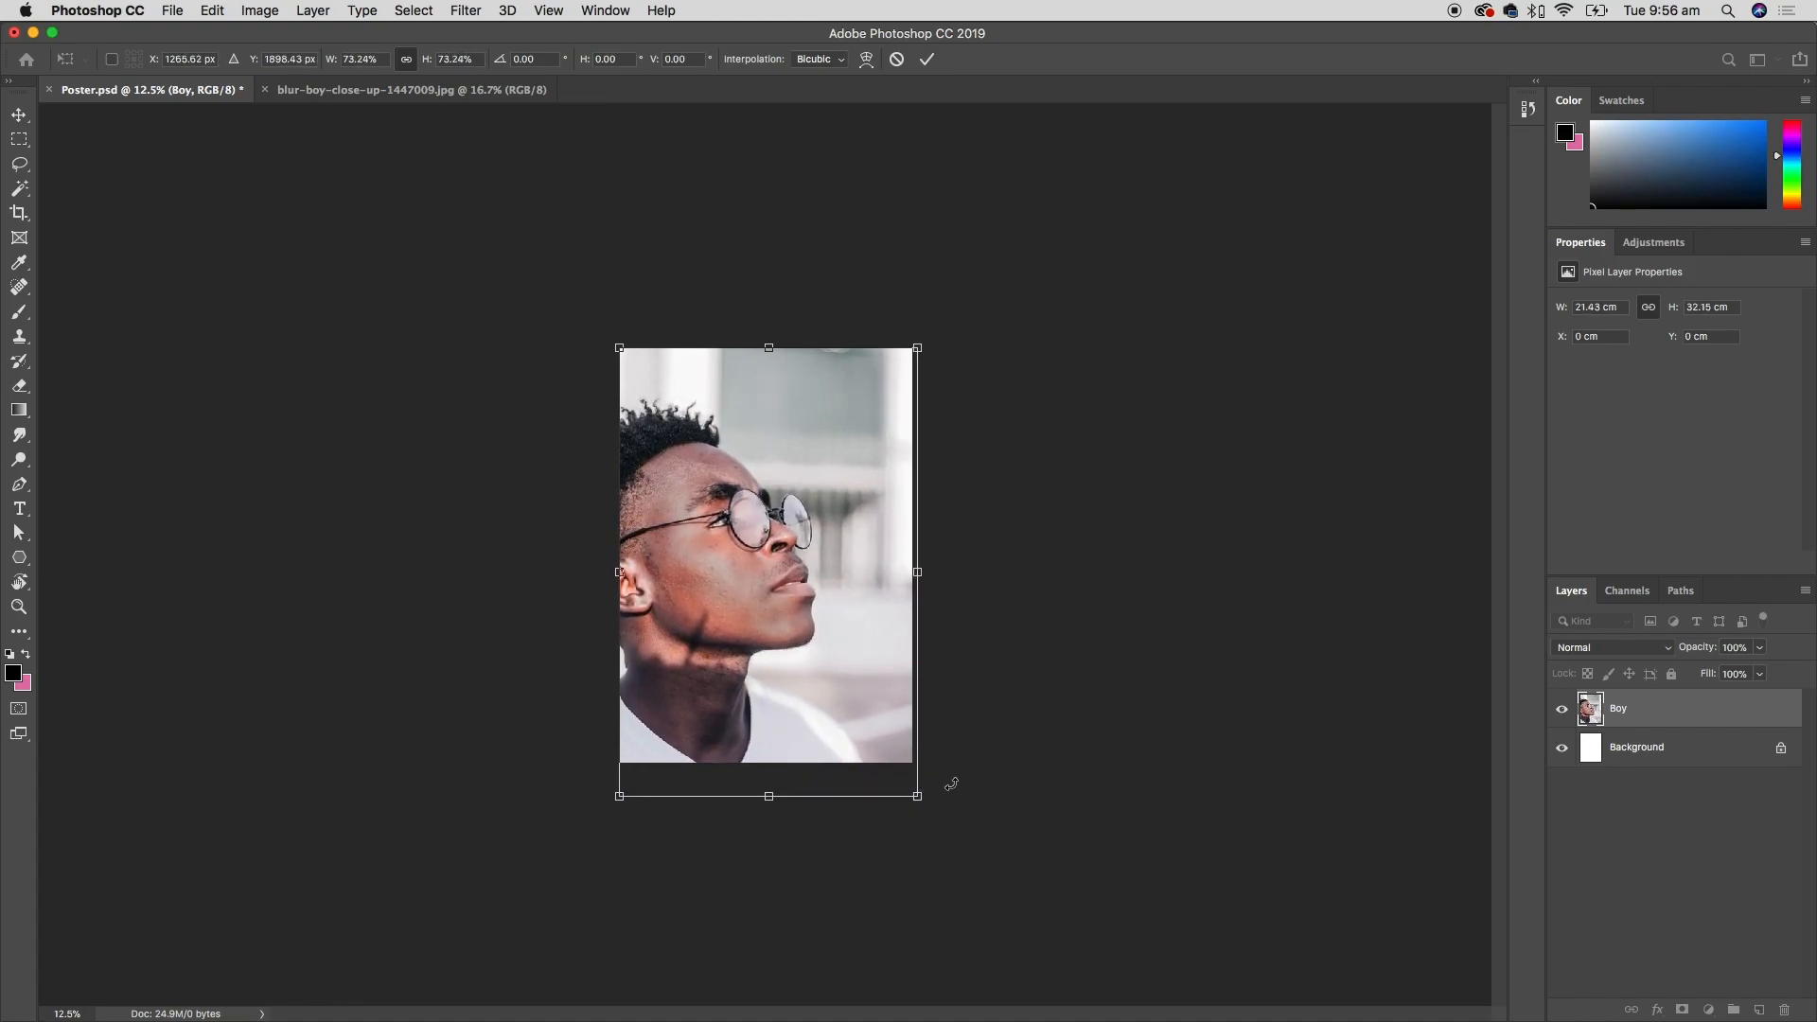
left_click(928, 59)
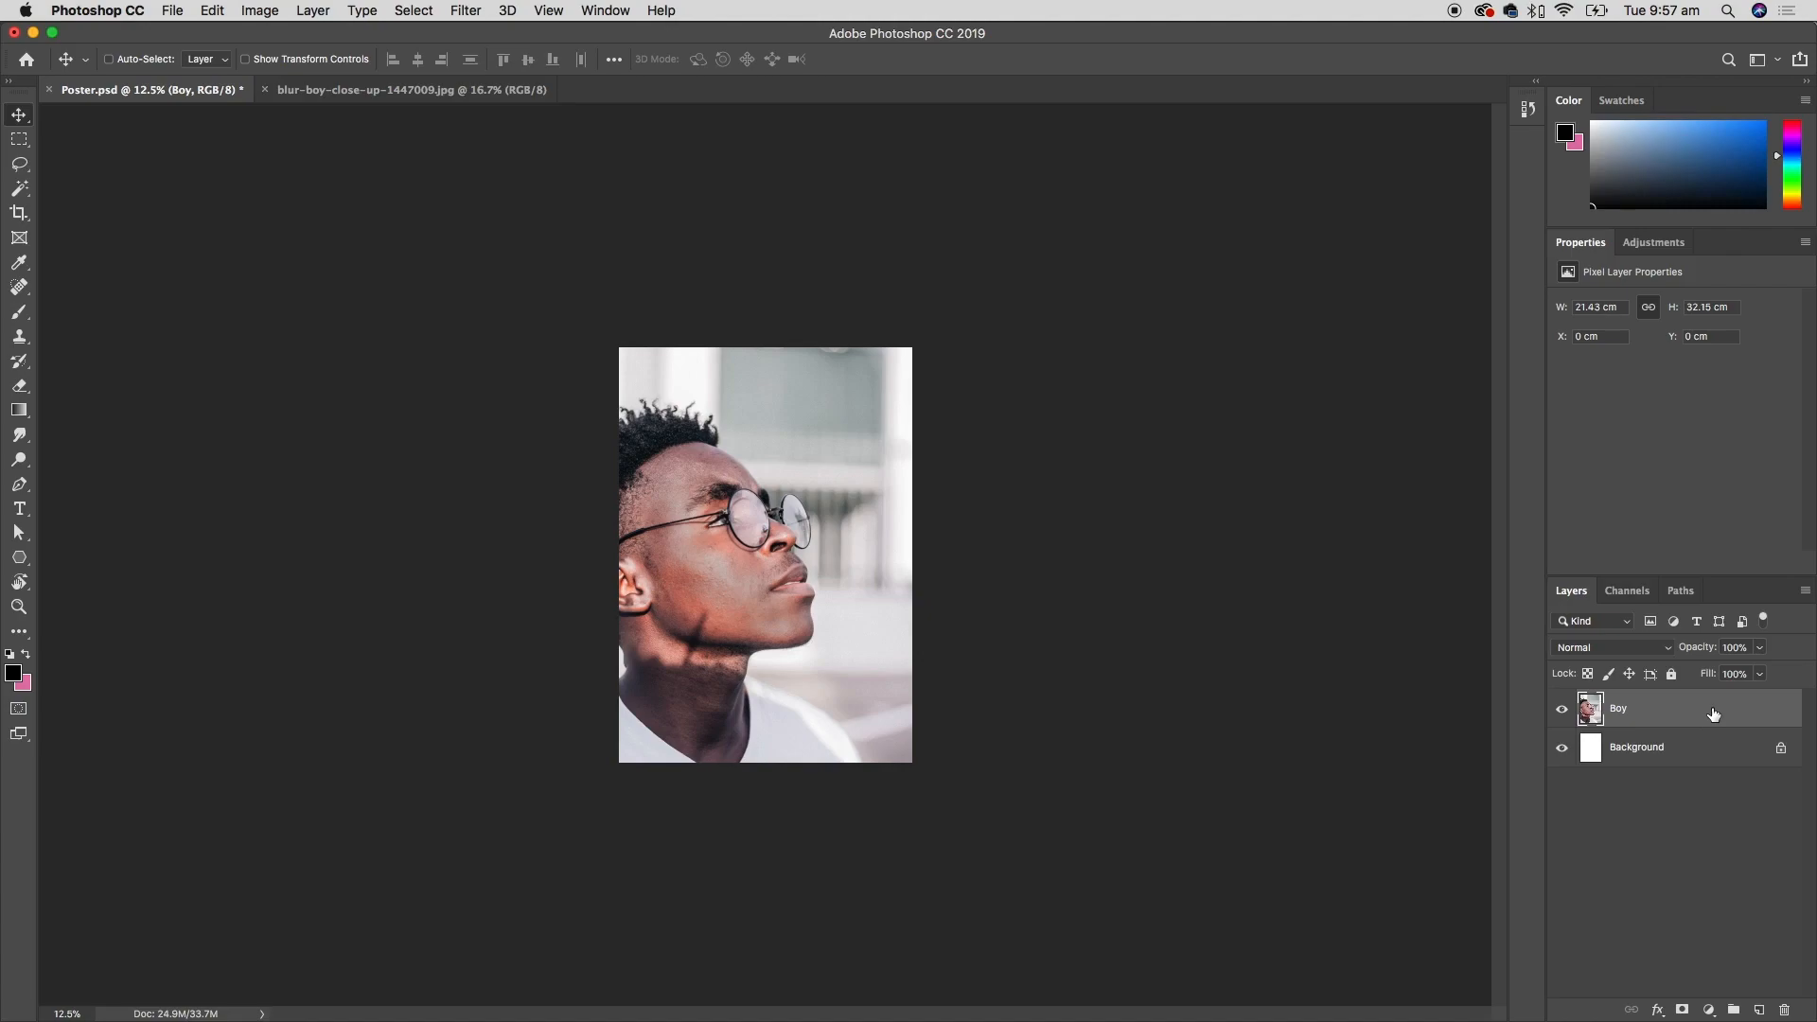
- Shift the Boy layer upward and fine-tune it with small nudges to about X 0 cm, Y -1.29 cm
mouse_move(788, 603)
left_mouse_down()
mouse_move(784, 558)
mouse_move(786, 606)
left_mouse_up()
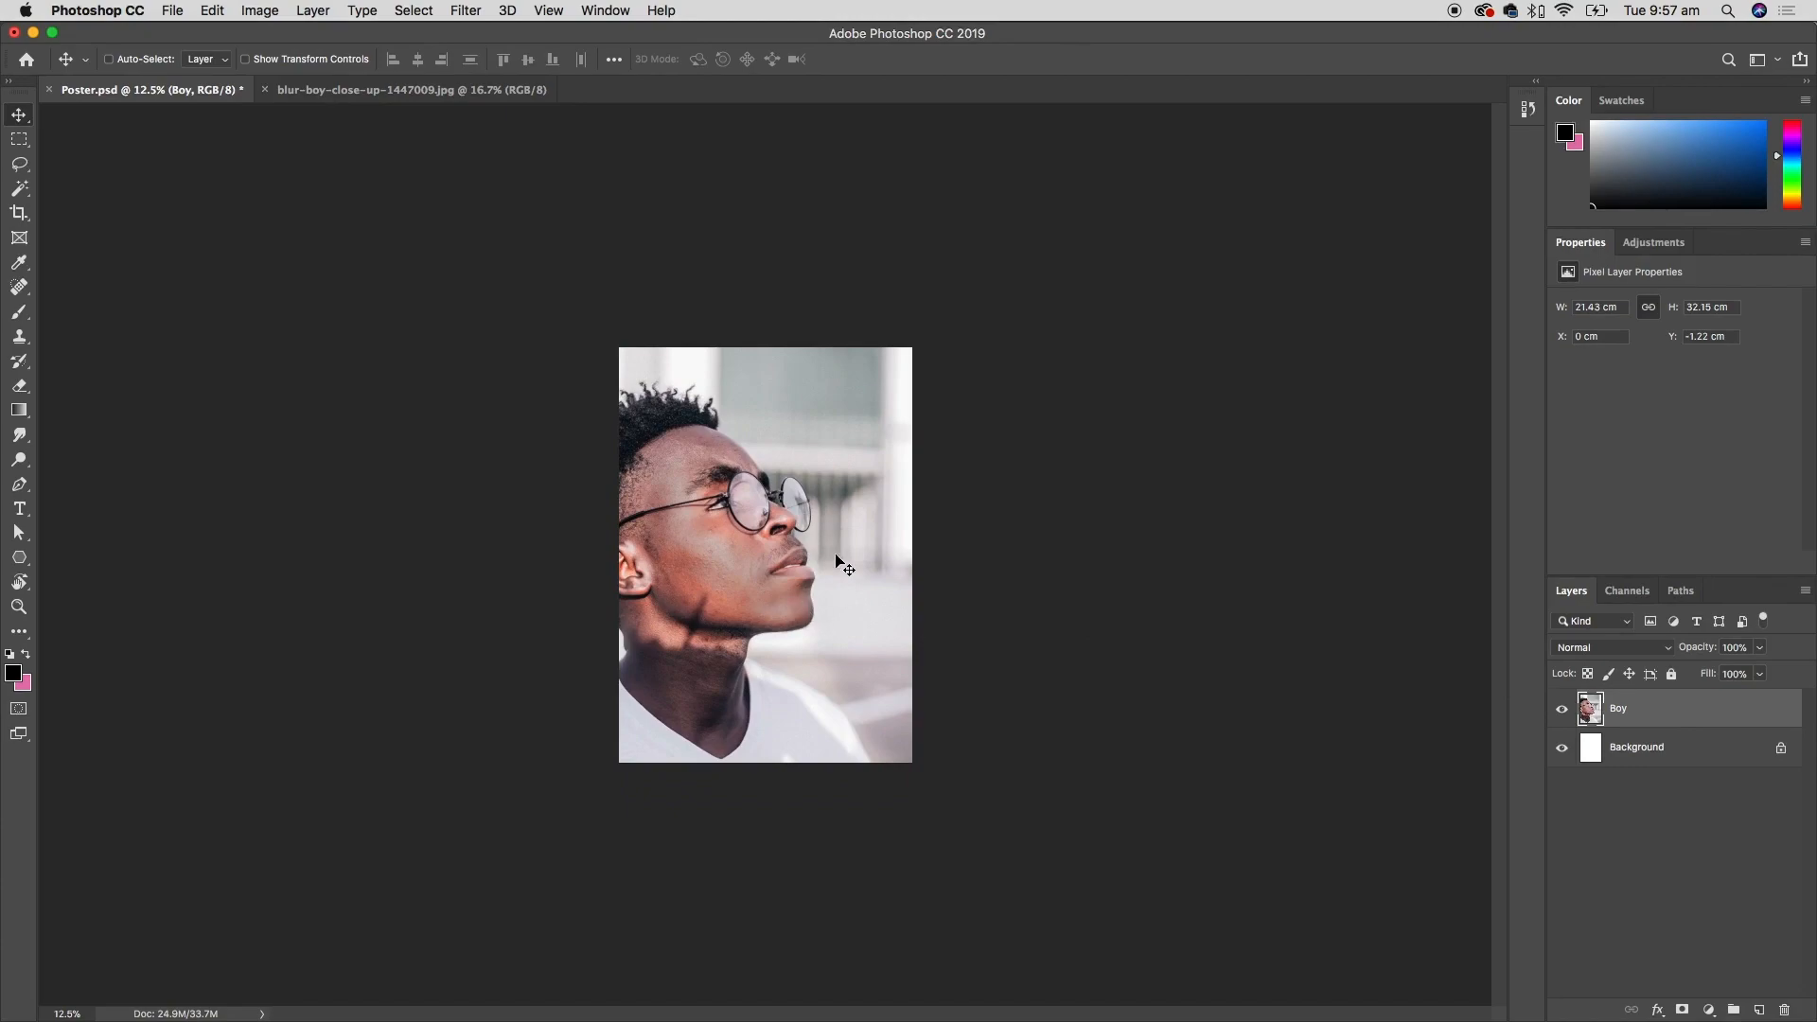
key("Down")
key("Down")
key("Down")
key("Down")
key("Down")
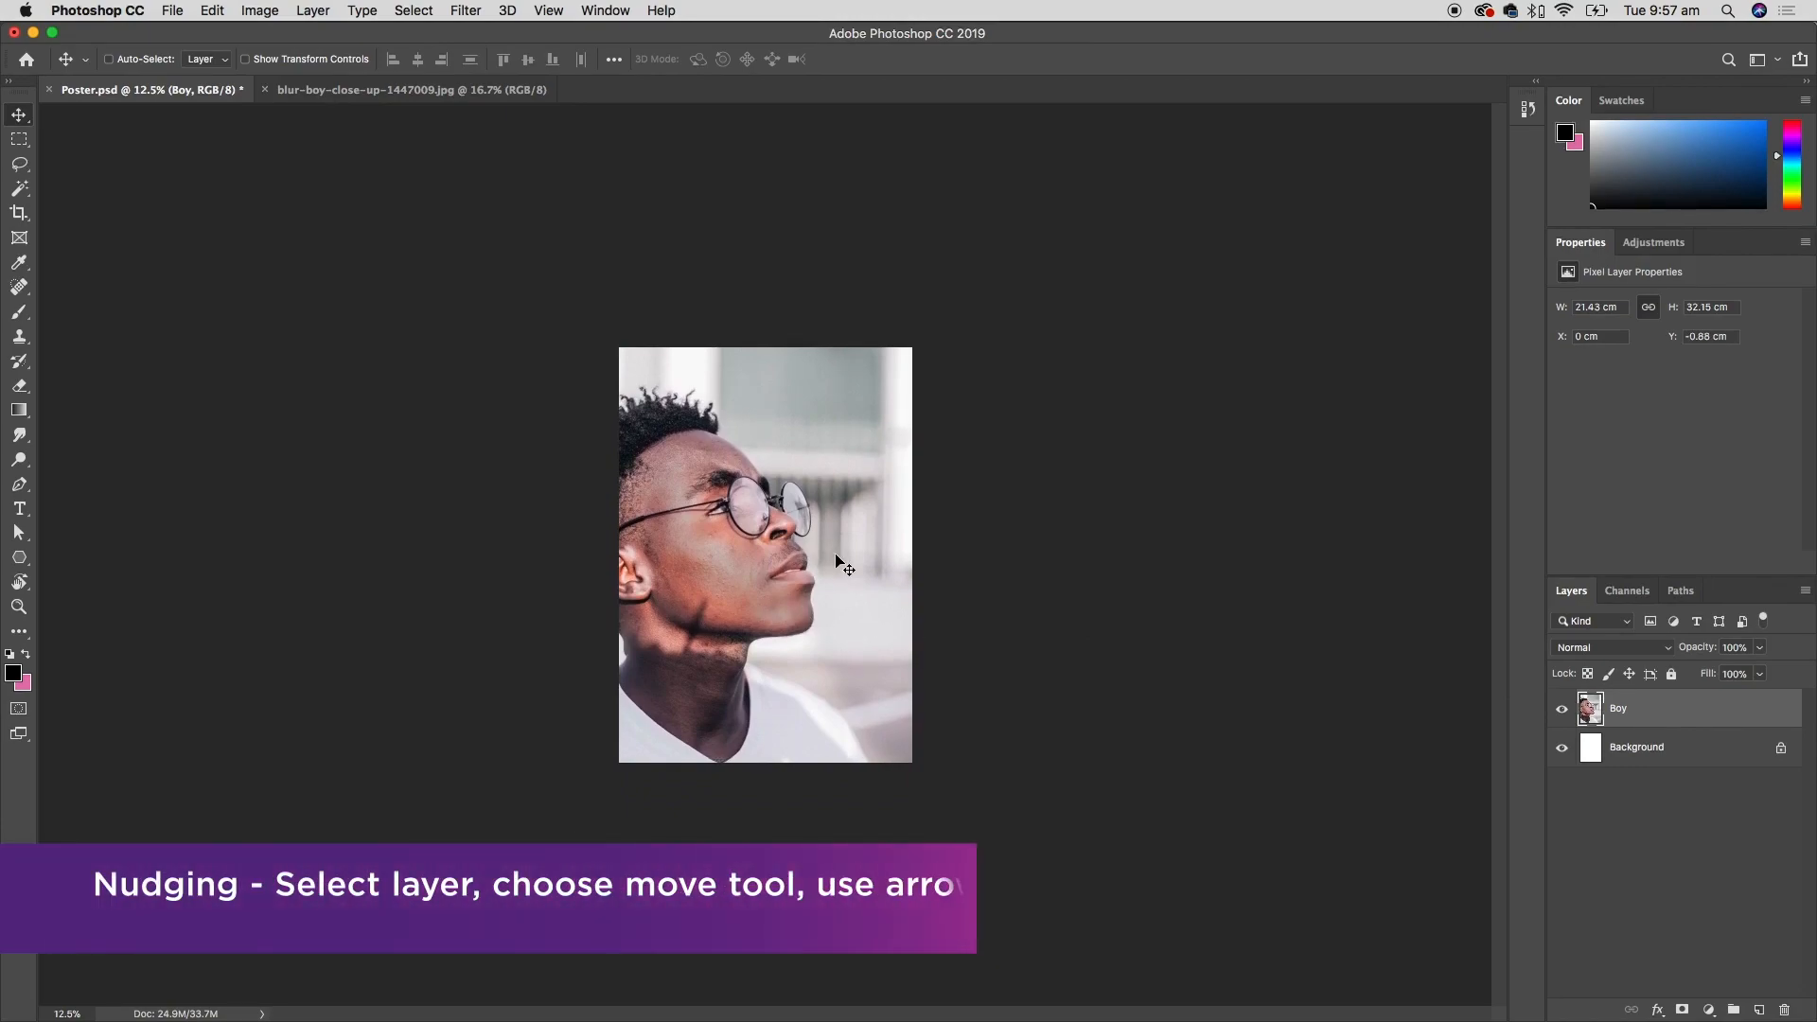
key("Right")
key("Right")
key("Right")
key("Left")
key("Left")
key("Left")
key("Up")
key("Up")
key("Up")
key("Up")
key("Up")
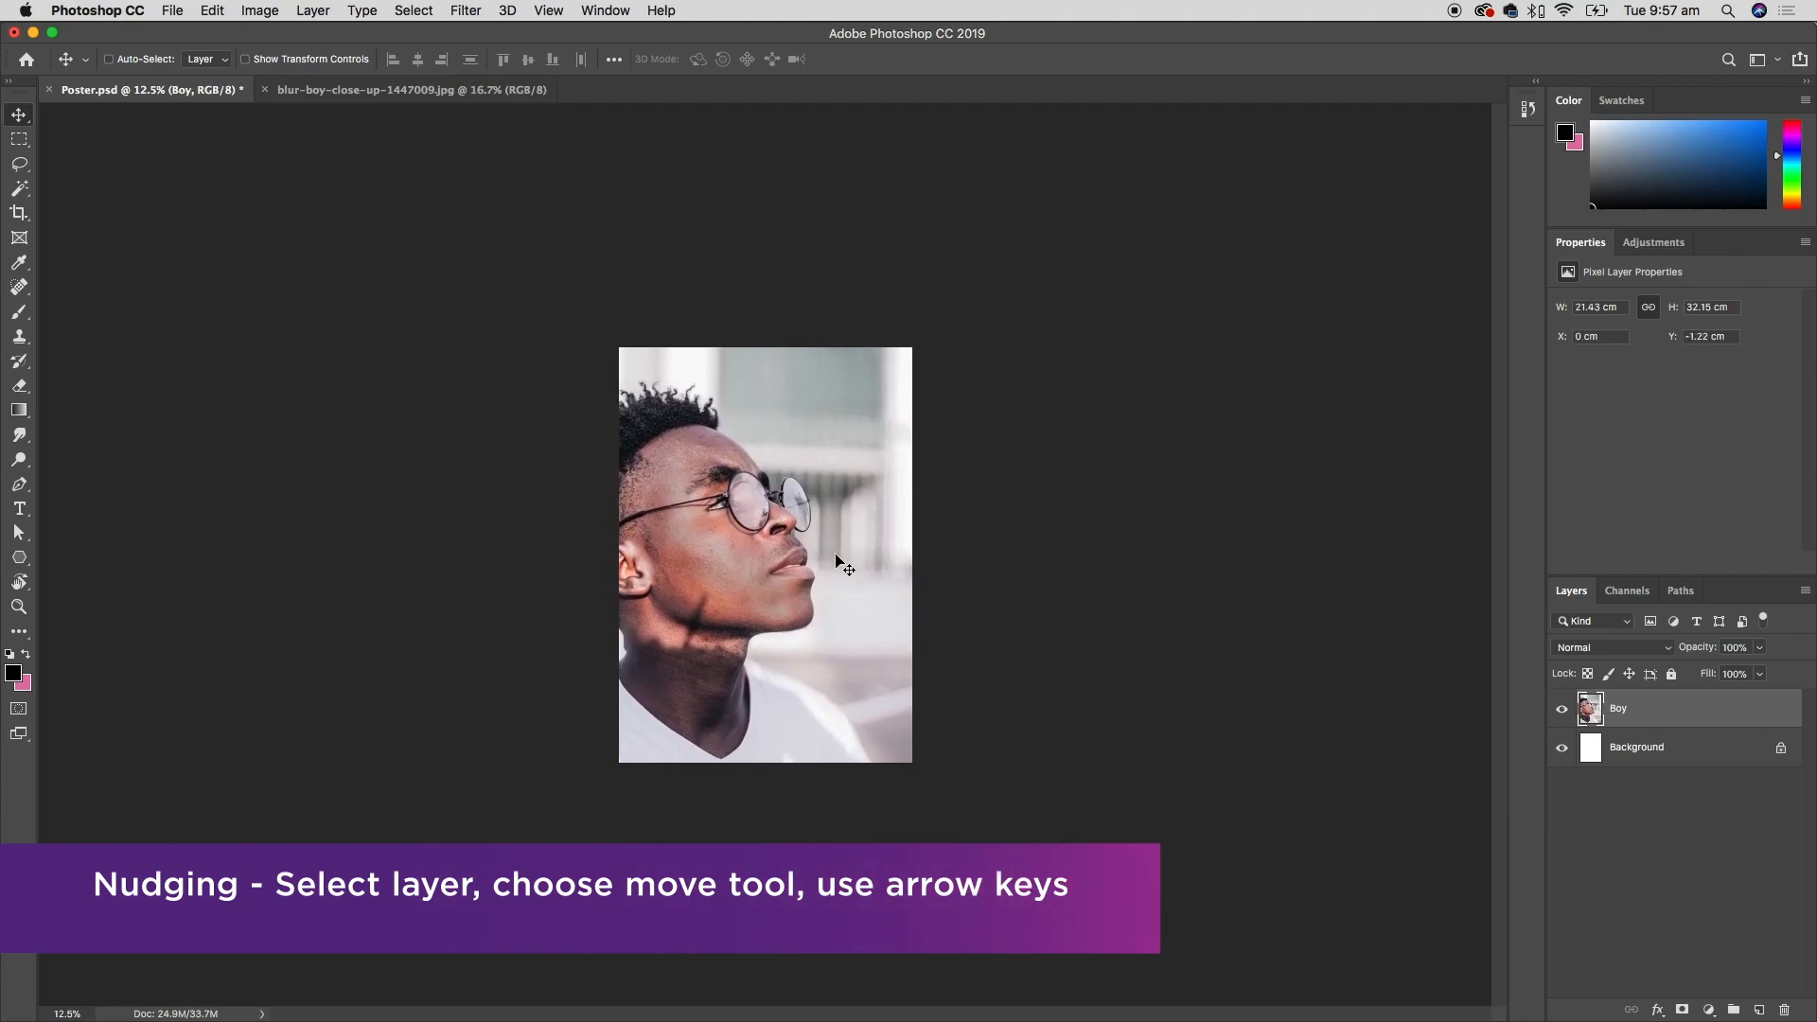
key("Up")
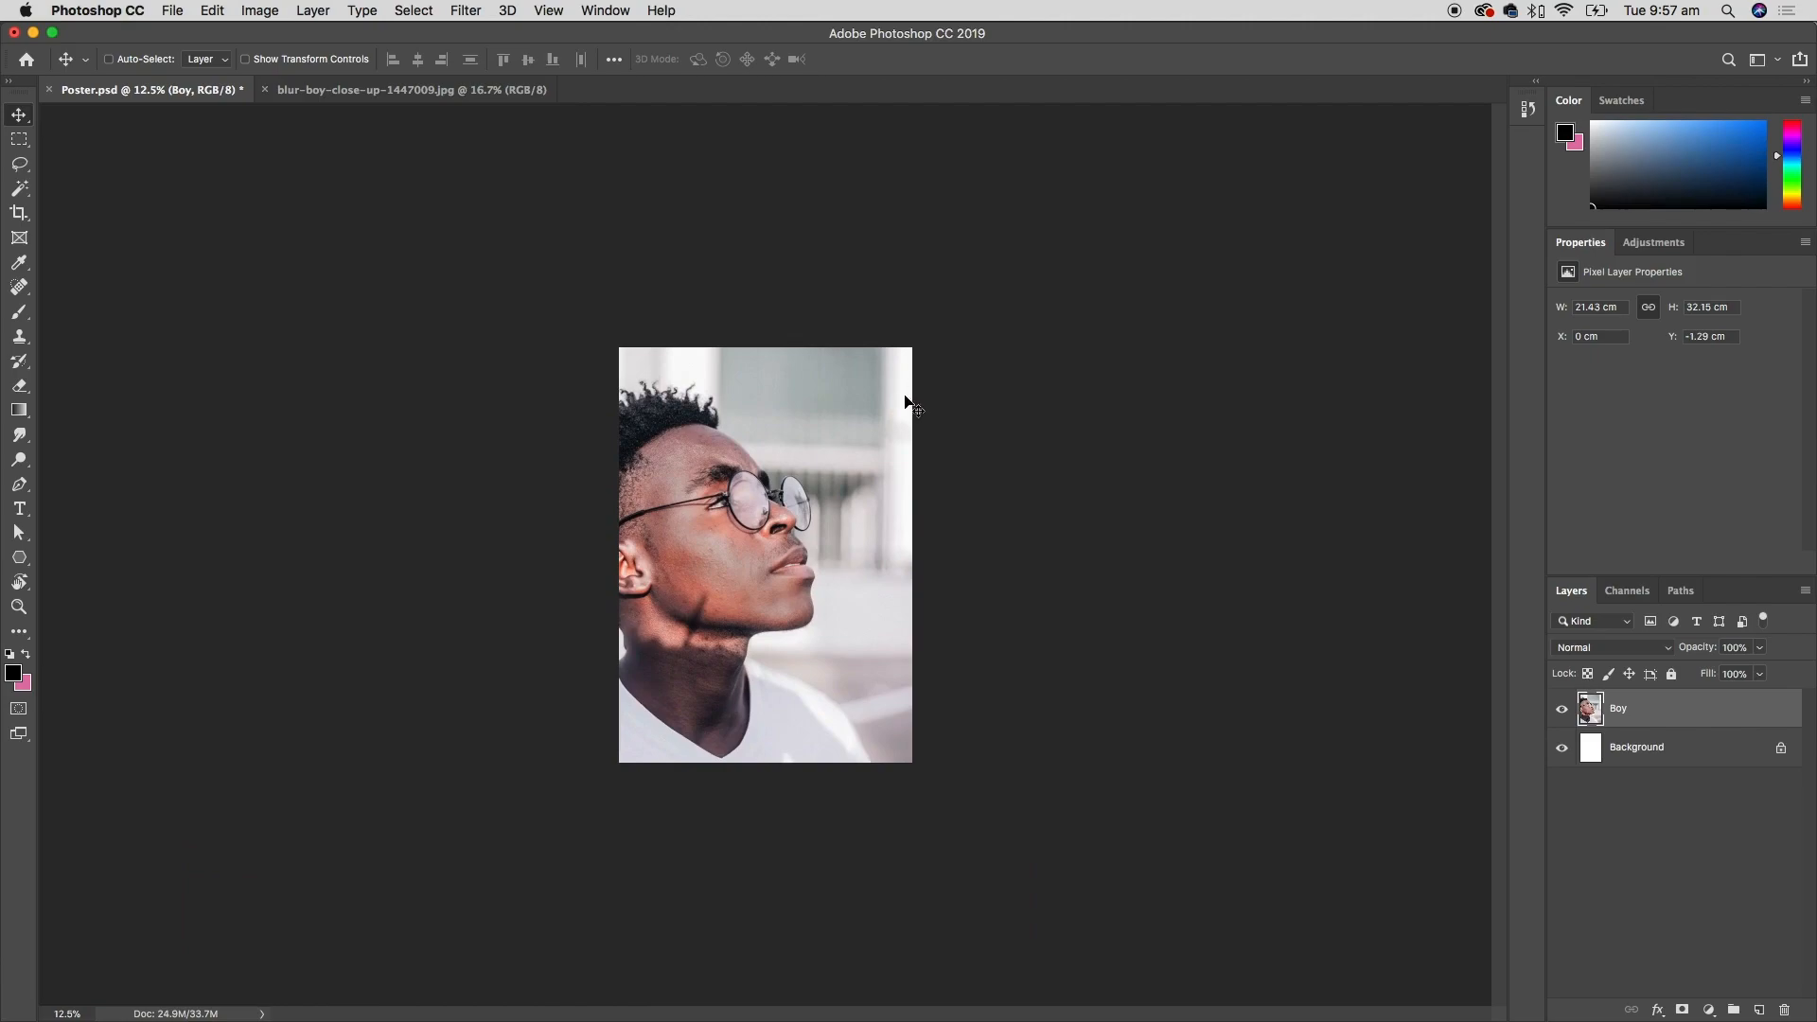
- Draw a rough oval freehand selection with the Lasso tool in the middle of the near eyeglass lens
key("super+equal")
key("super+equal")
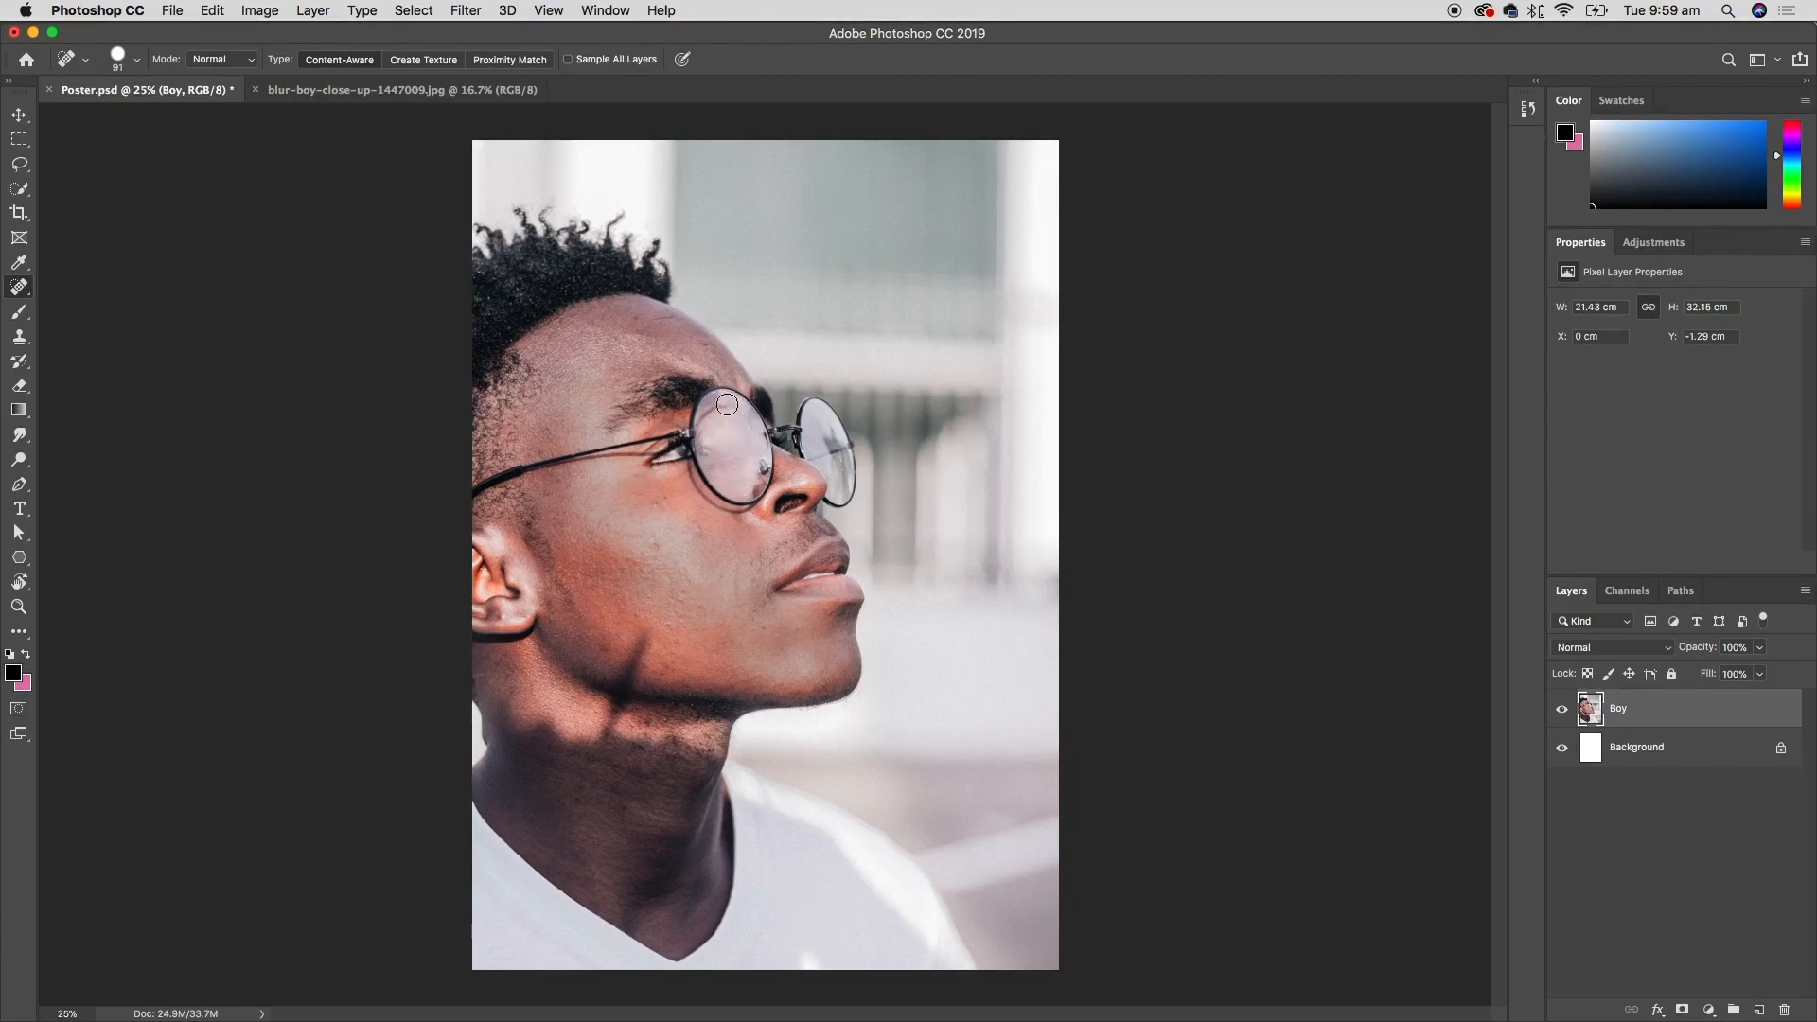
key("super+plus")
key("super+plus")
key("super+plus")
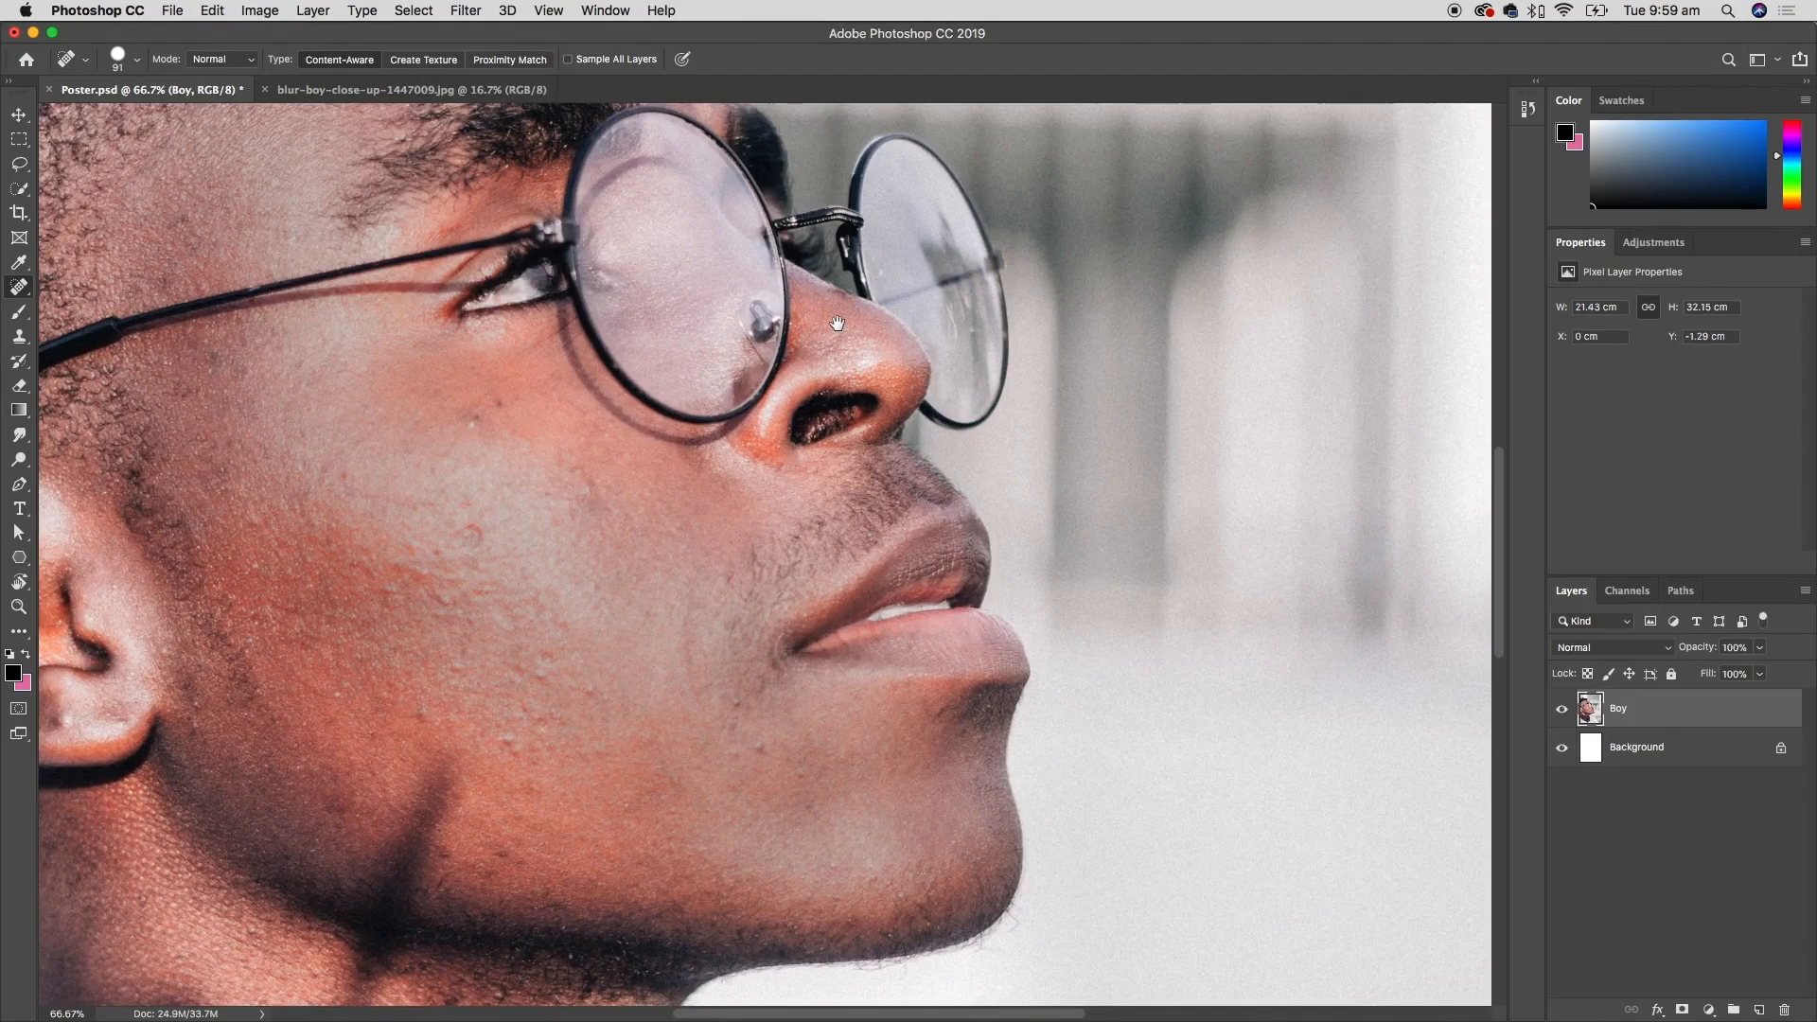
mouse_move(837, 324)
left_mouse_down()
mouse_move(832, 551)
mouse_move(856, 497)
mouse_move(808, 500)
left_mouse_up()
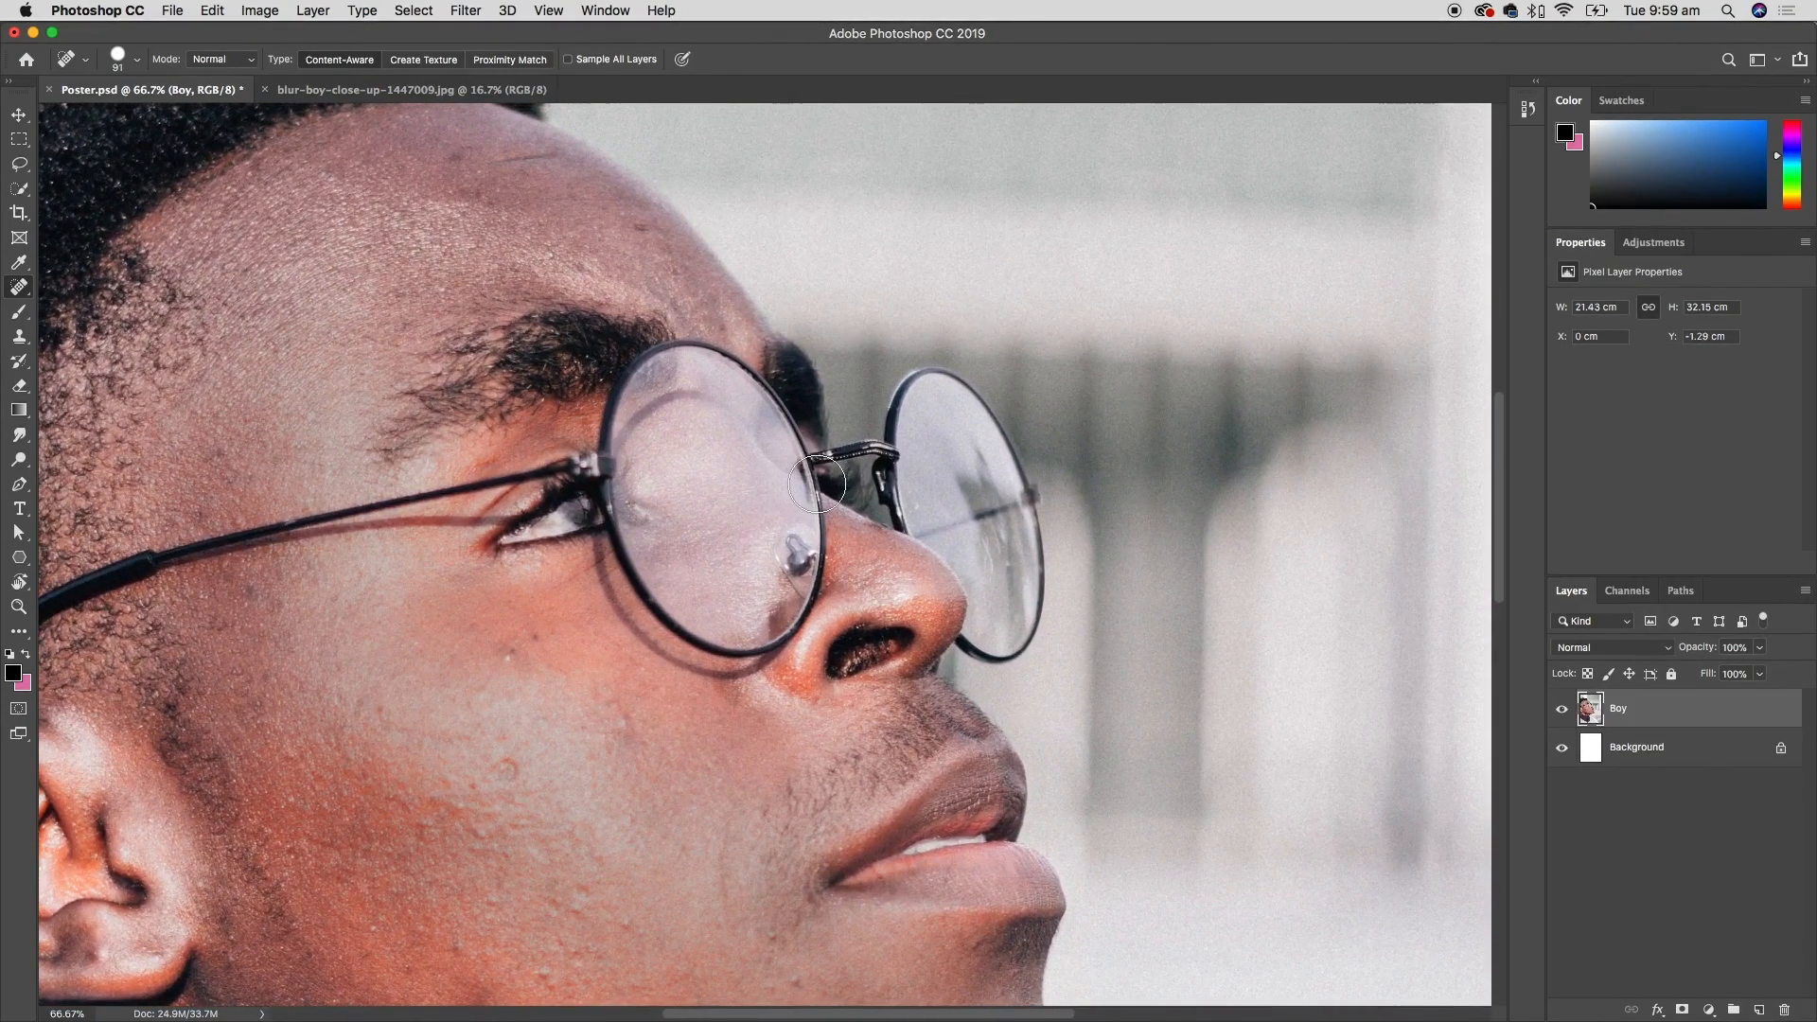
key("super+plus")
left_click_drag(852, 495, 820, 515)
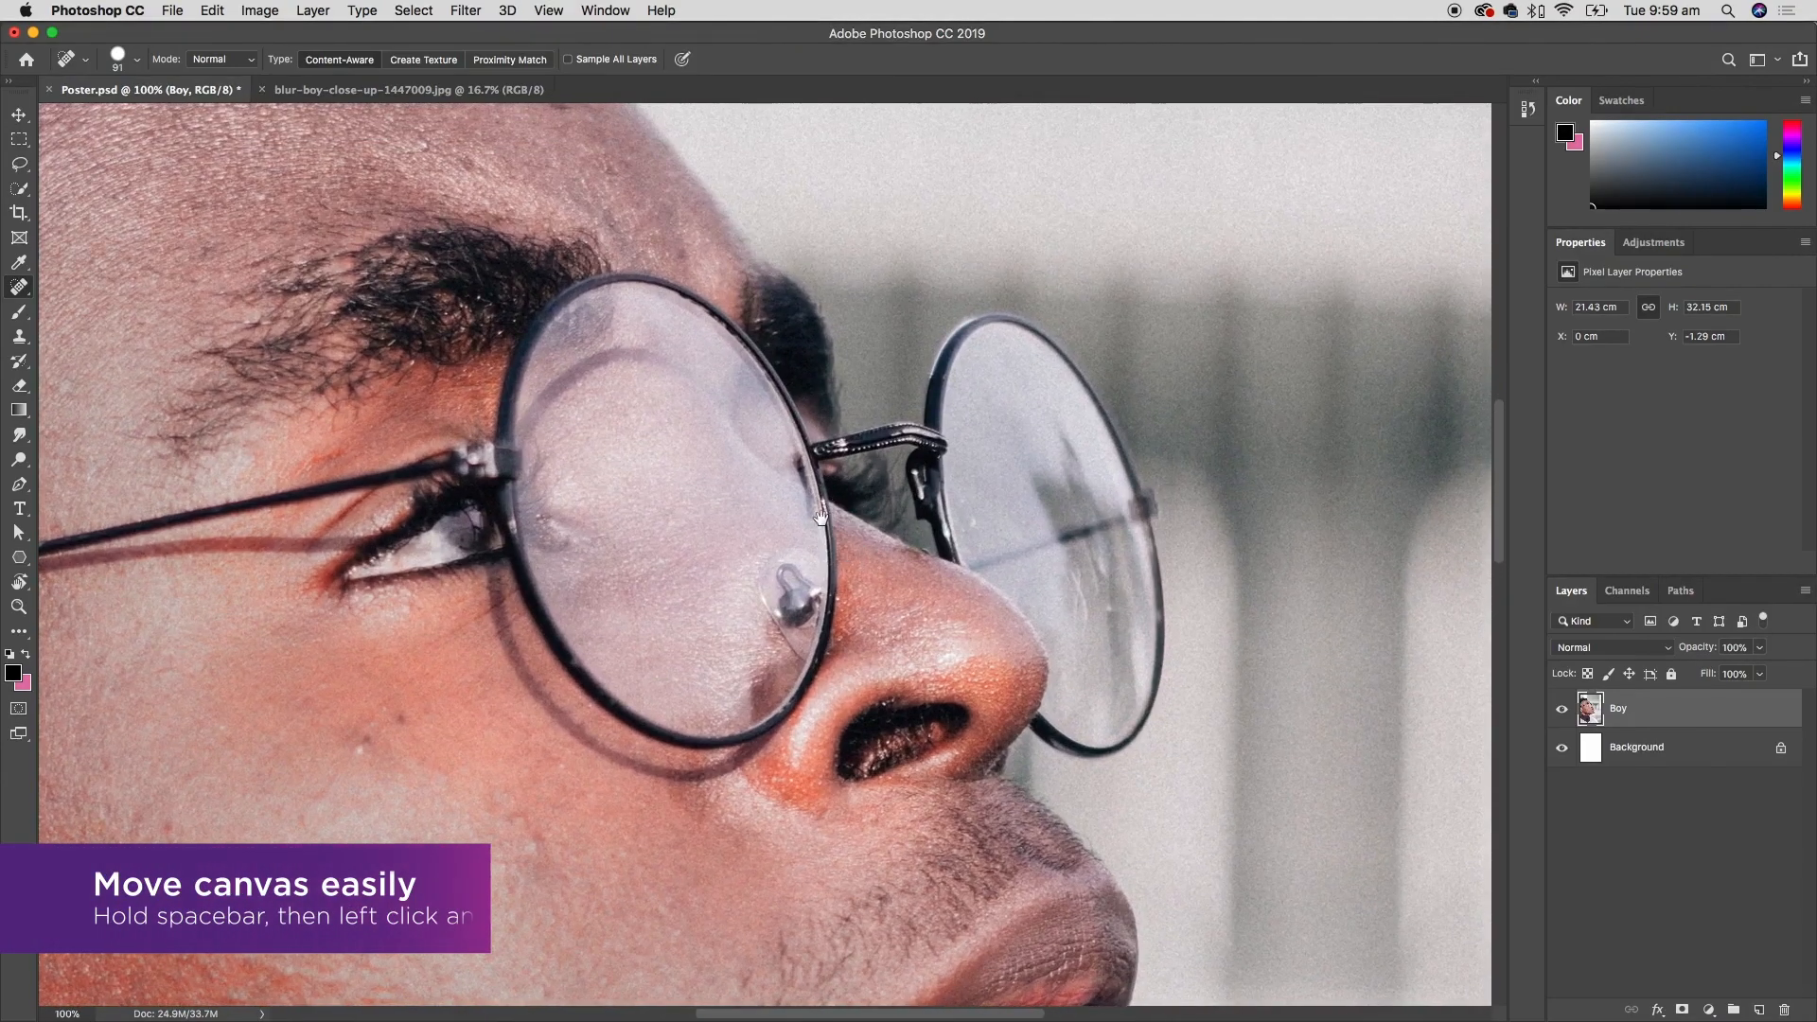
left_click(20, 166)
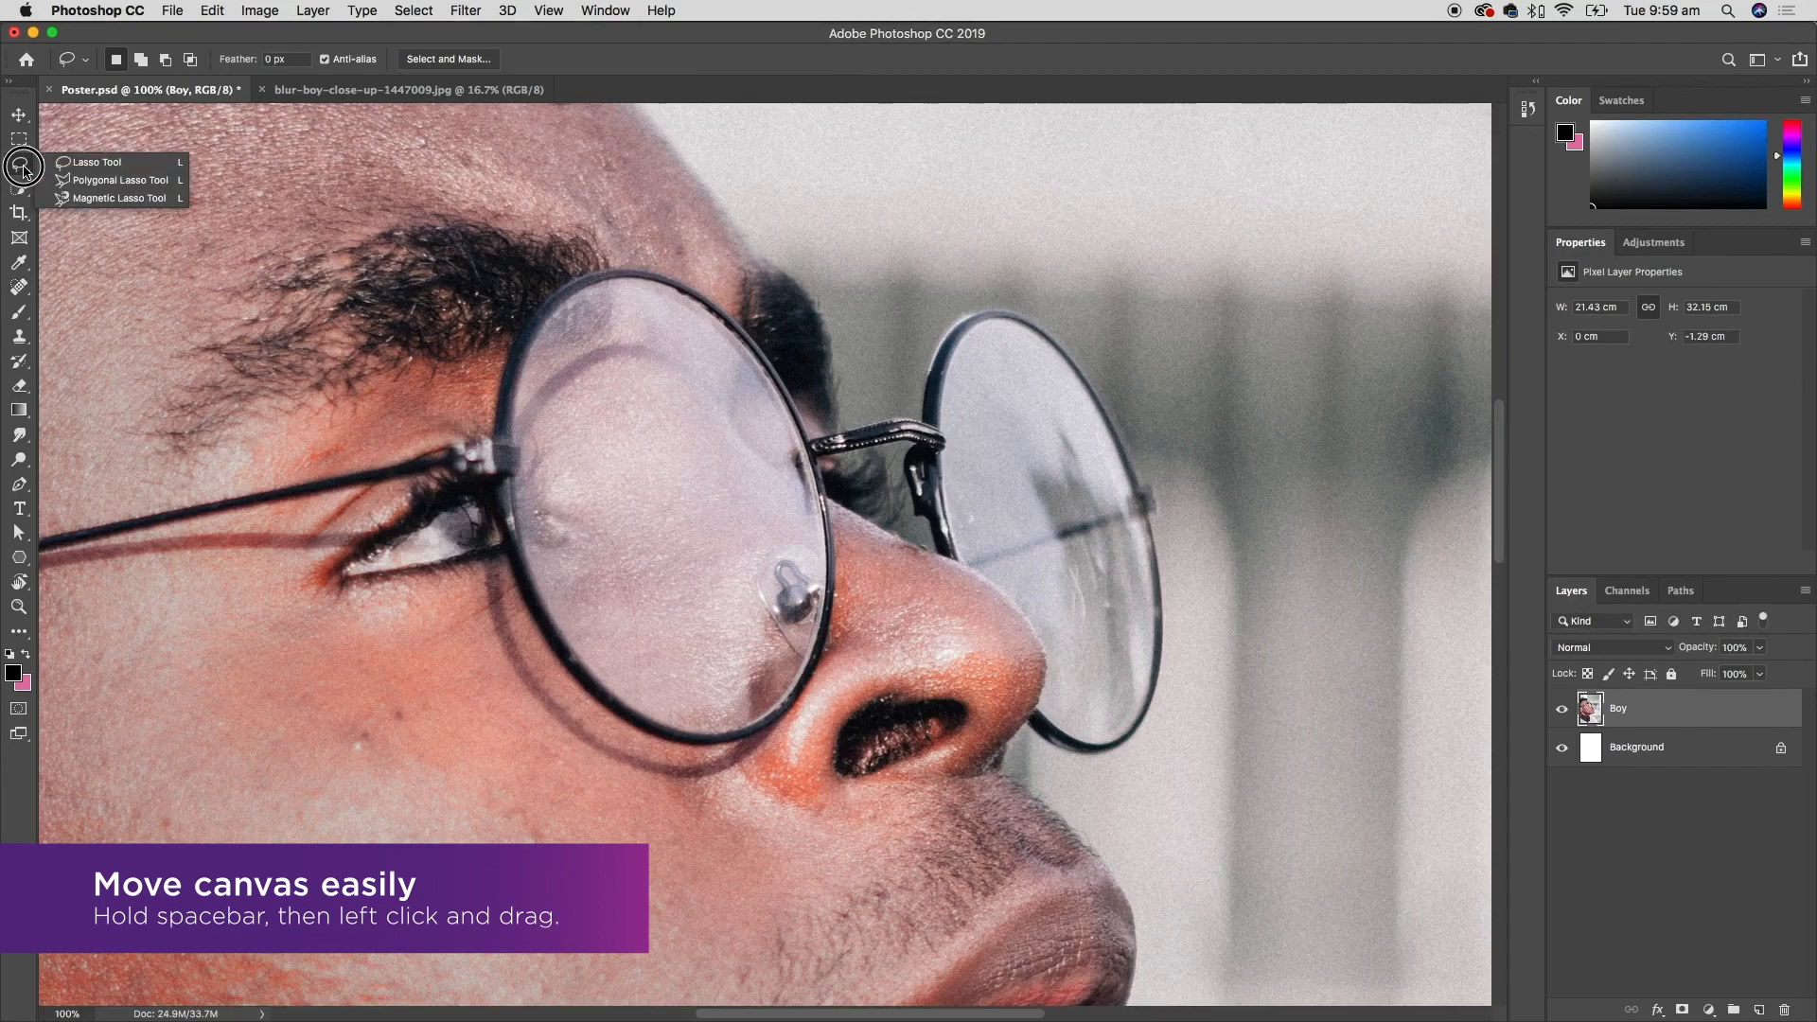
left_click(109, 165)
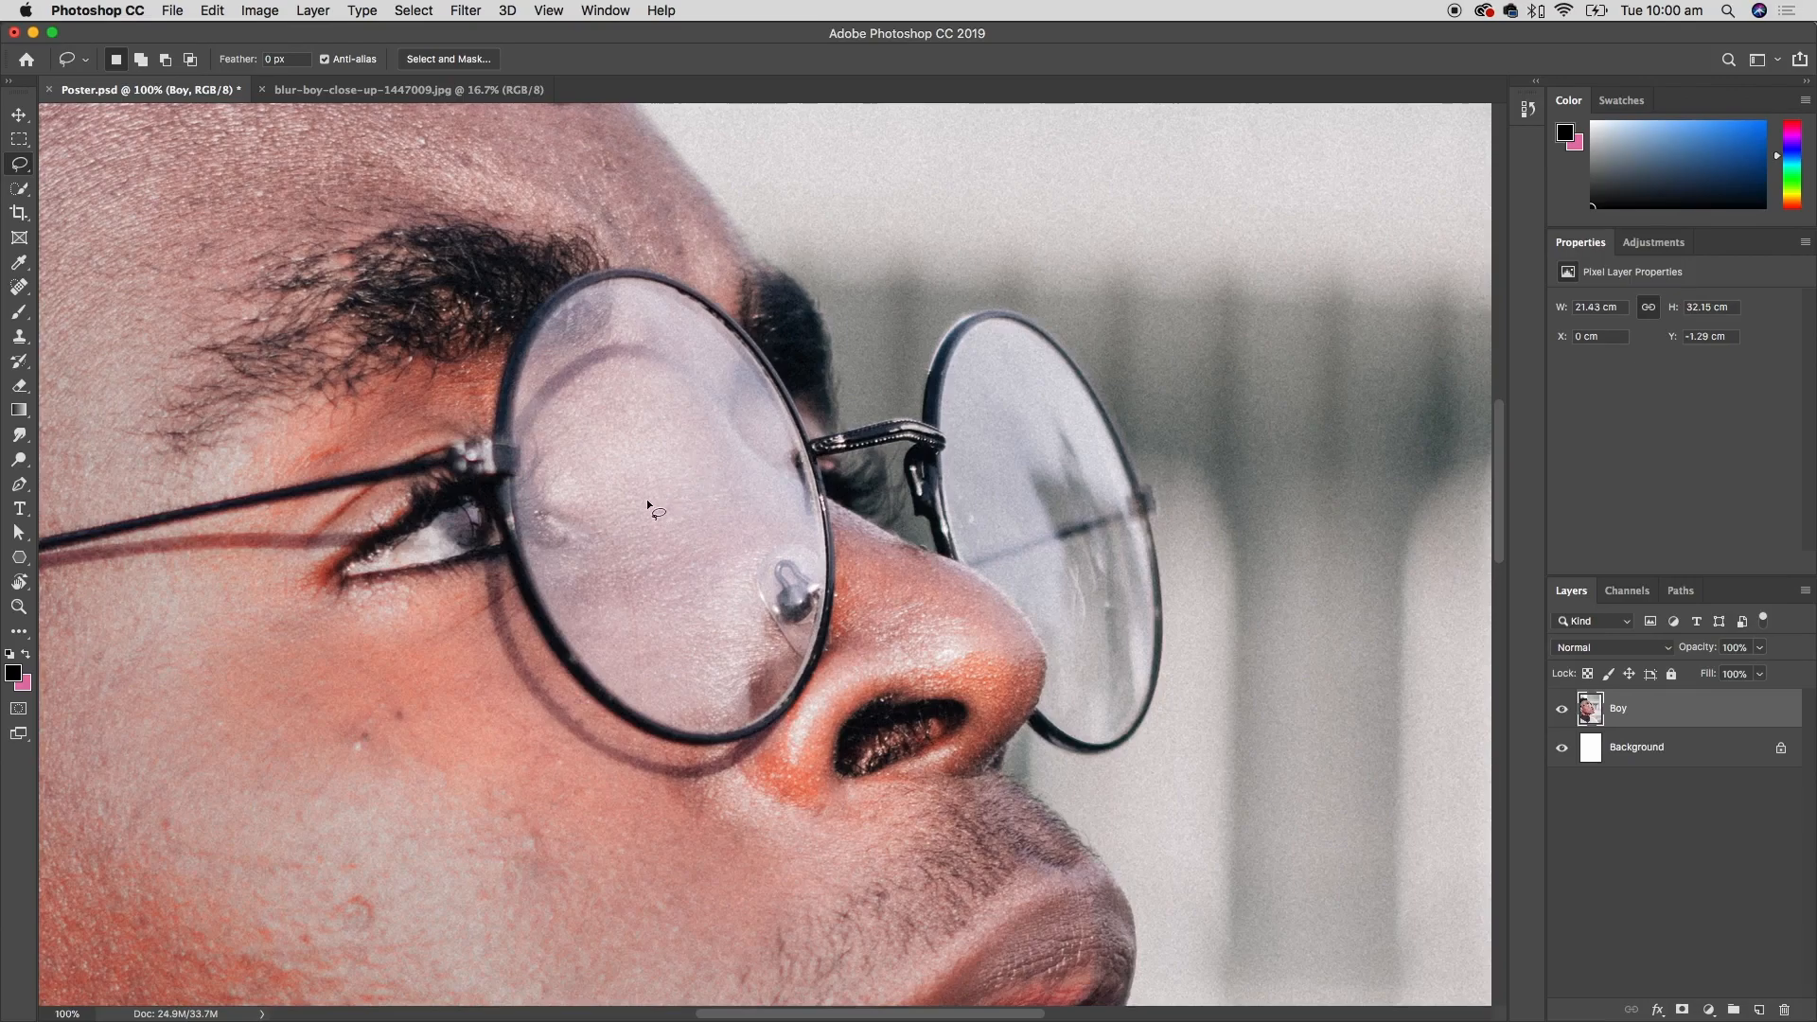
mouse_move(619, 414)
left_mouse_down()
mouse_move(581, 532)
mouse_move(600, 588)
mouse_move(669, 627)
mouse_move(731, 598)
mouse_move(756, 560)
mouse_move(758, 475)
mouse_move(699, 411)
mouse_move(626, 413)
left_mouse_up()
- Deselect the rough oval in the lens, bring it back with Reselect, and deselect it again
left_click(414, 11)
left_click(461, 71)
left_click(417, 10)
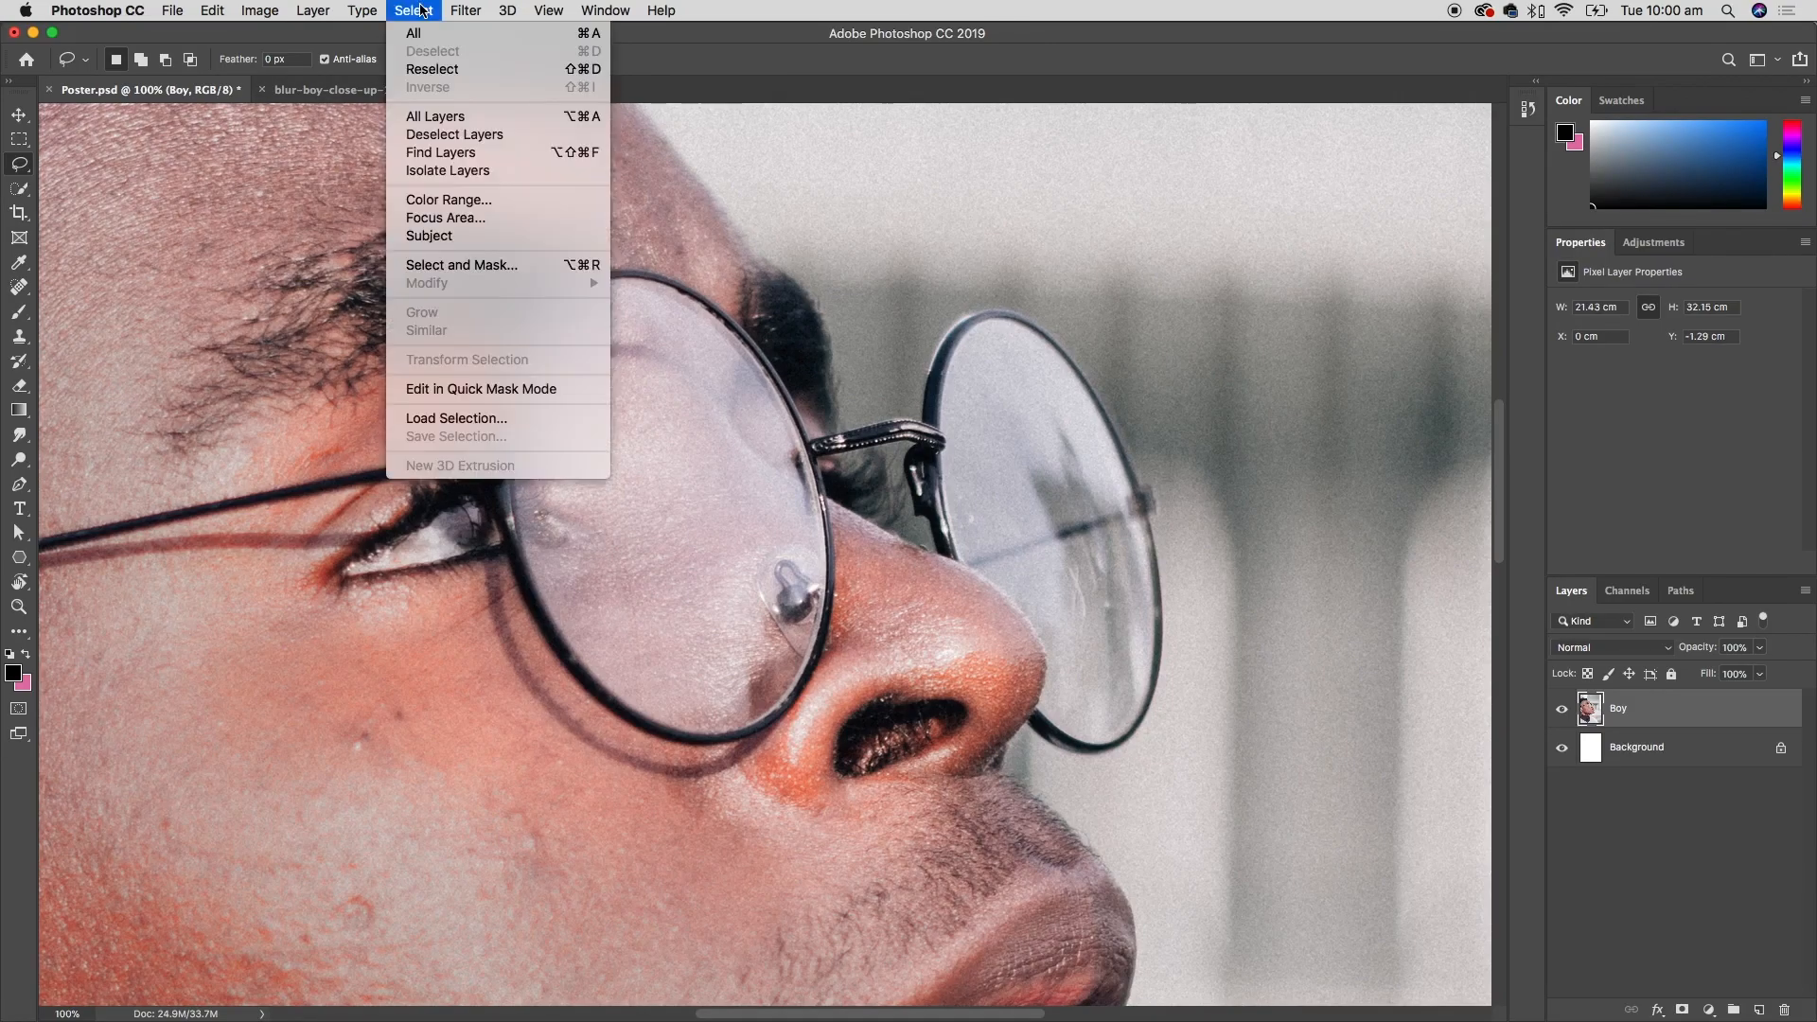
left_click(437, 69)
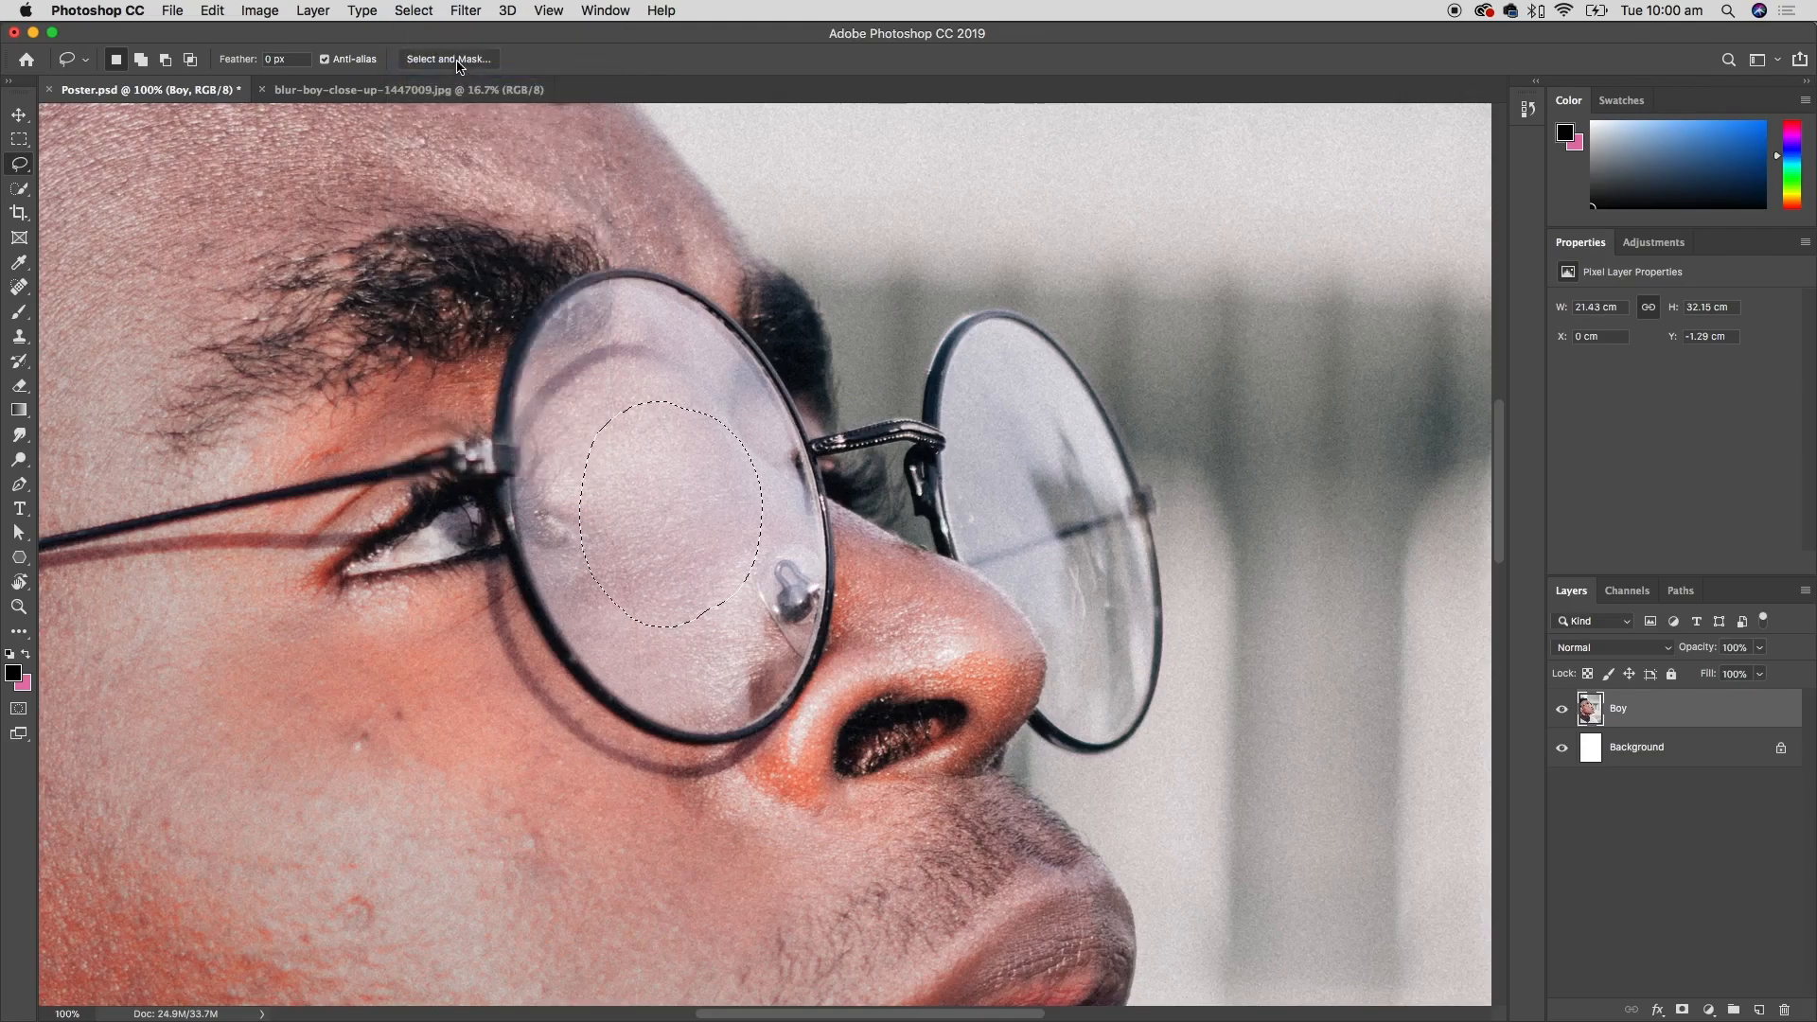
left_click(420, 11)
left_click(449, 54)
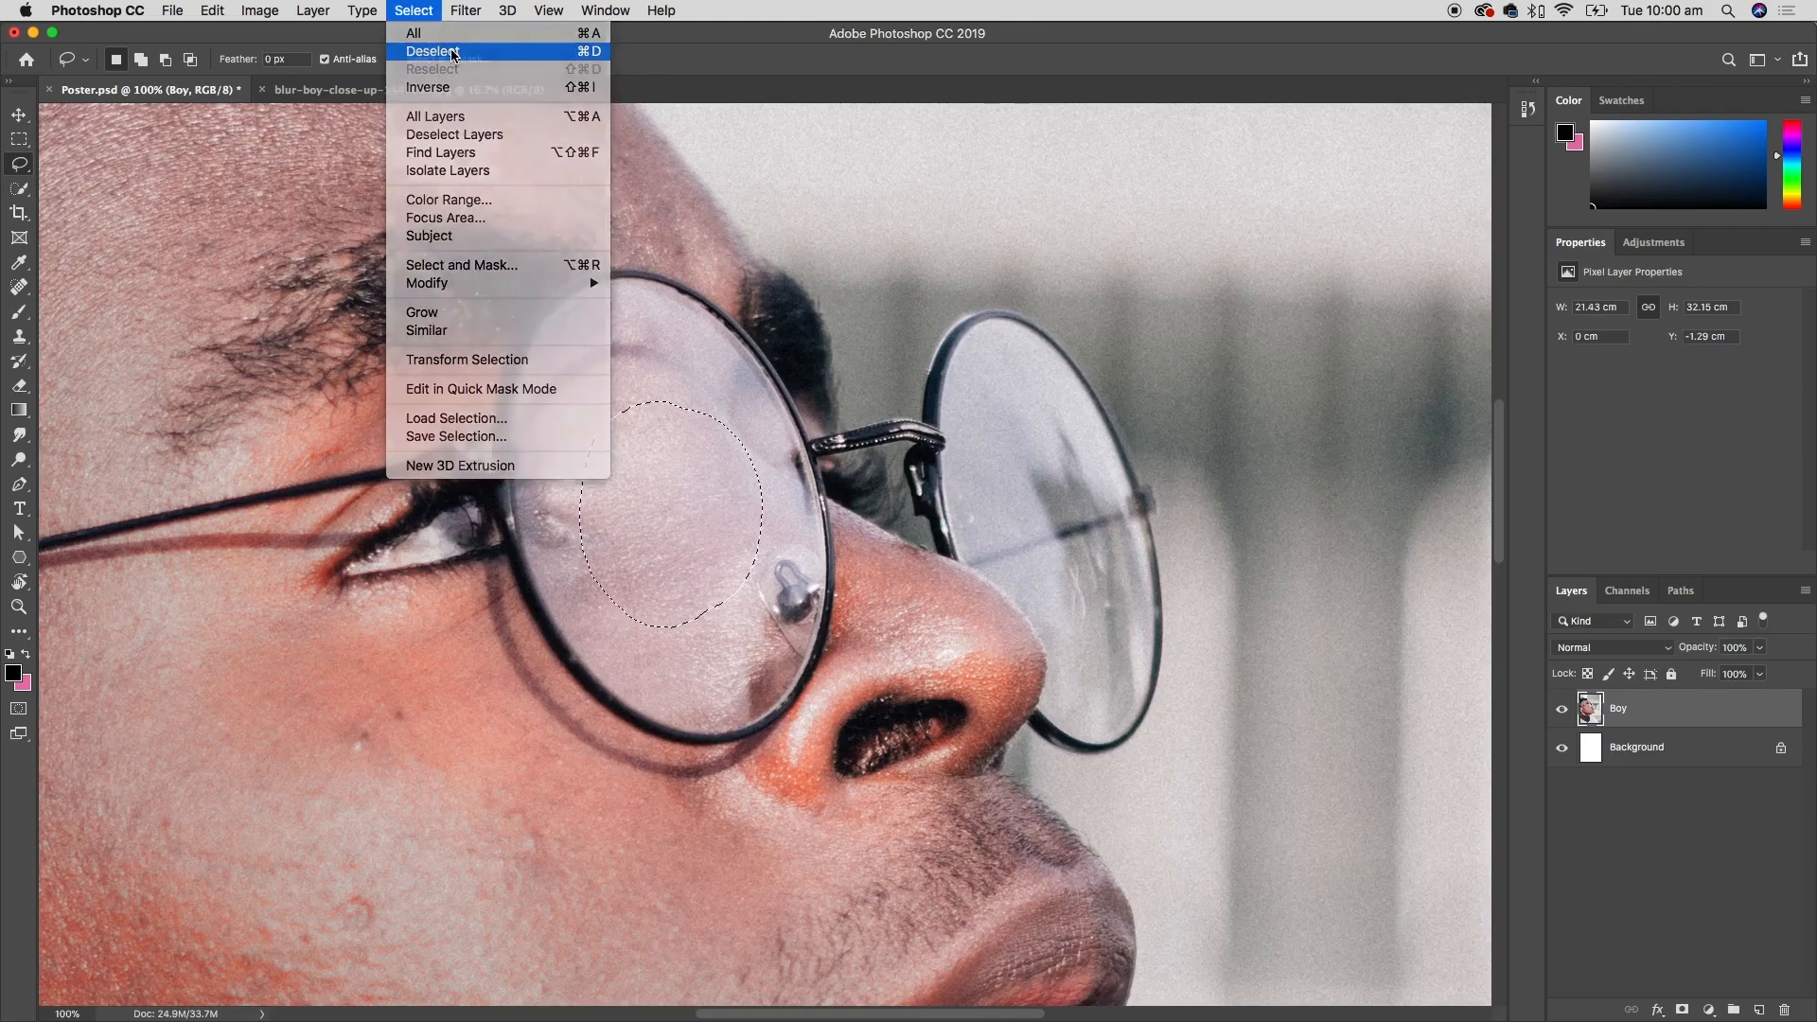
- Select the whole near lens with the Lasso tool, adding sections along the inner rim and subtracting the excess outside it
left_click_drag(530, 324, 492, 461)
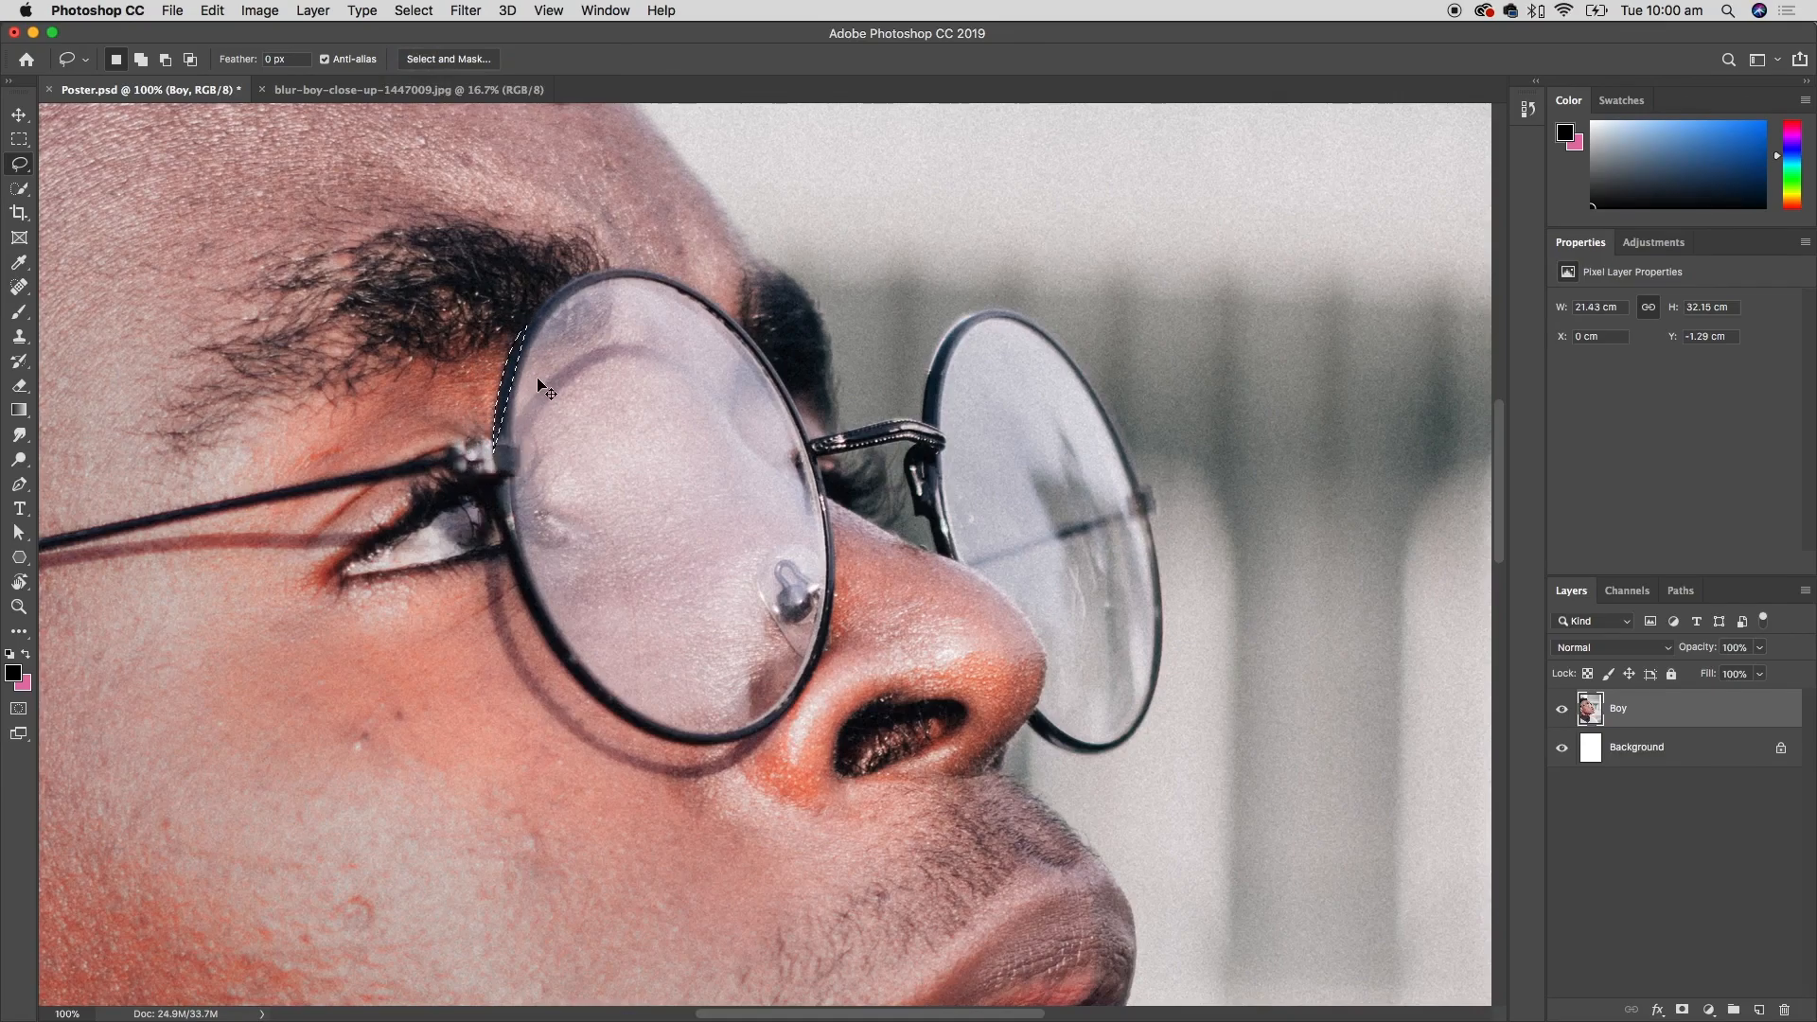
mouse_move(558, 305)
left_mouse_down()
mouse_move(512, 484)
mouse_move(544, 600)
mouse_move(596, 683)
mouse_move(691, 731)
mouse_move(712, 719)
mouse_move(723, 651)
mouse_move(696, 525)
mouse_move(606, 331)
left_mouse_up()
key("shift")
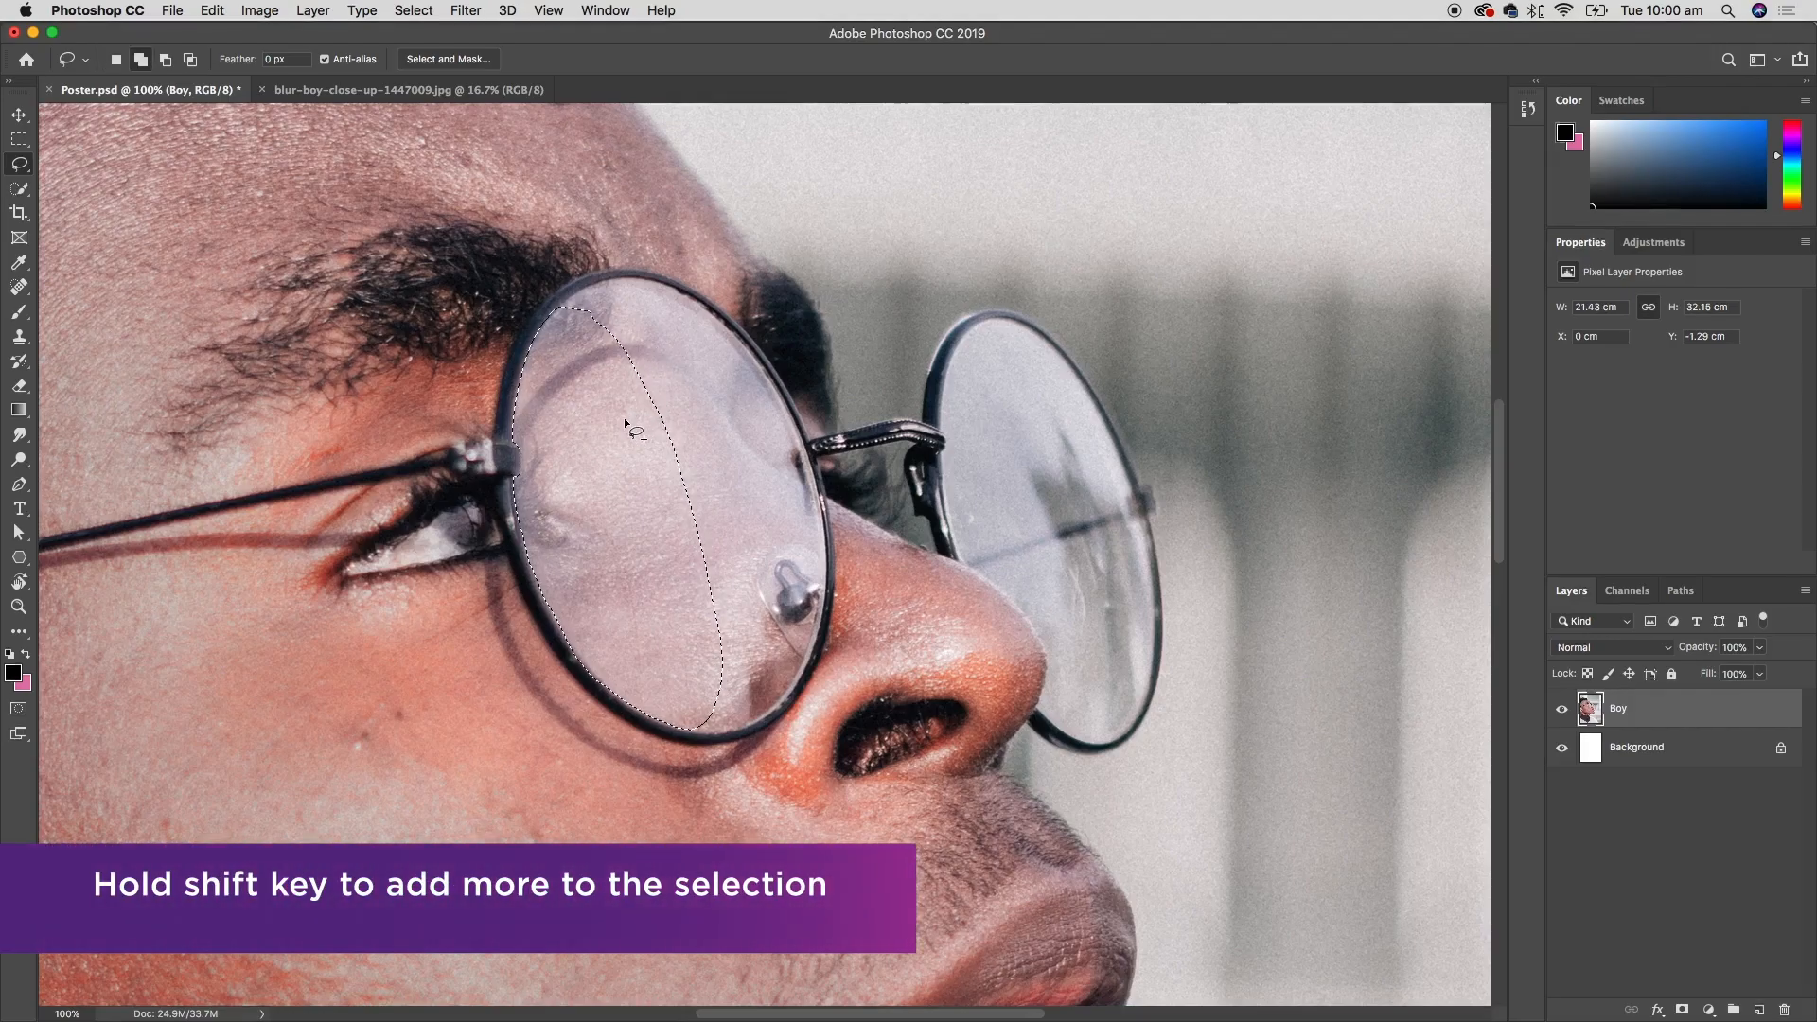
mouse_move(552, 310)
left_mouse_down()
mouse_move(658, 284)
mouse_move(738, 338)
mouse_move(726, 404)
mouse_move(625, 465)
left_mouse_up()
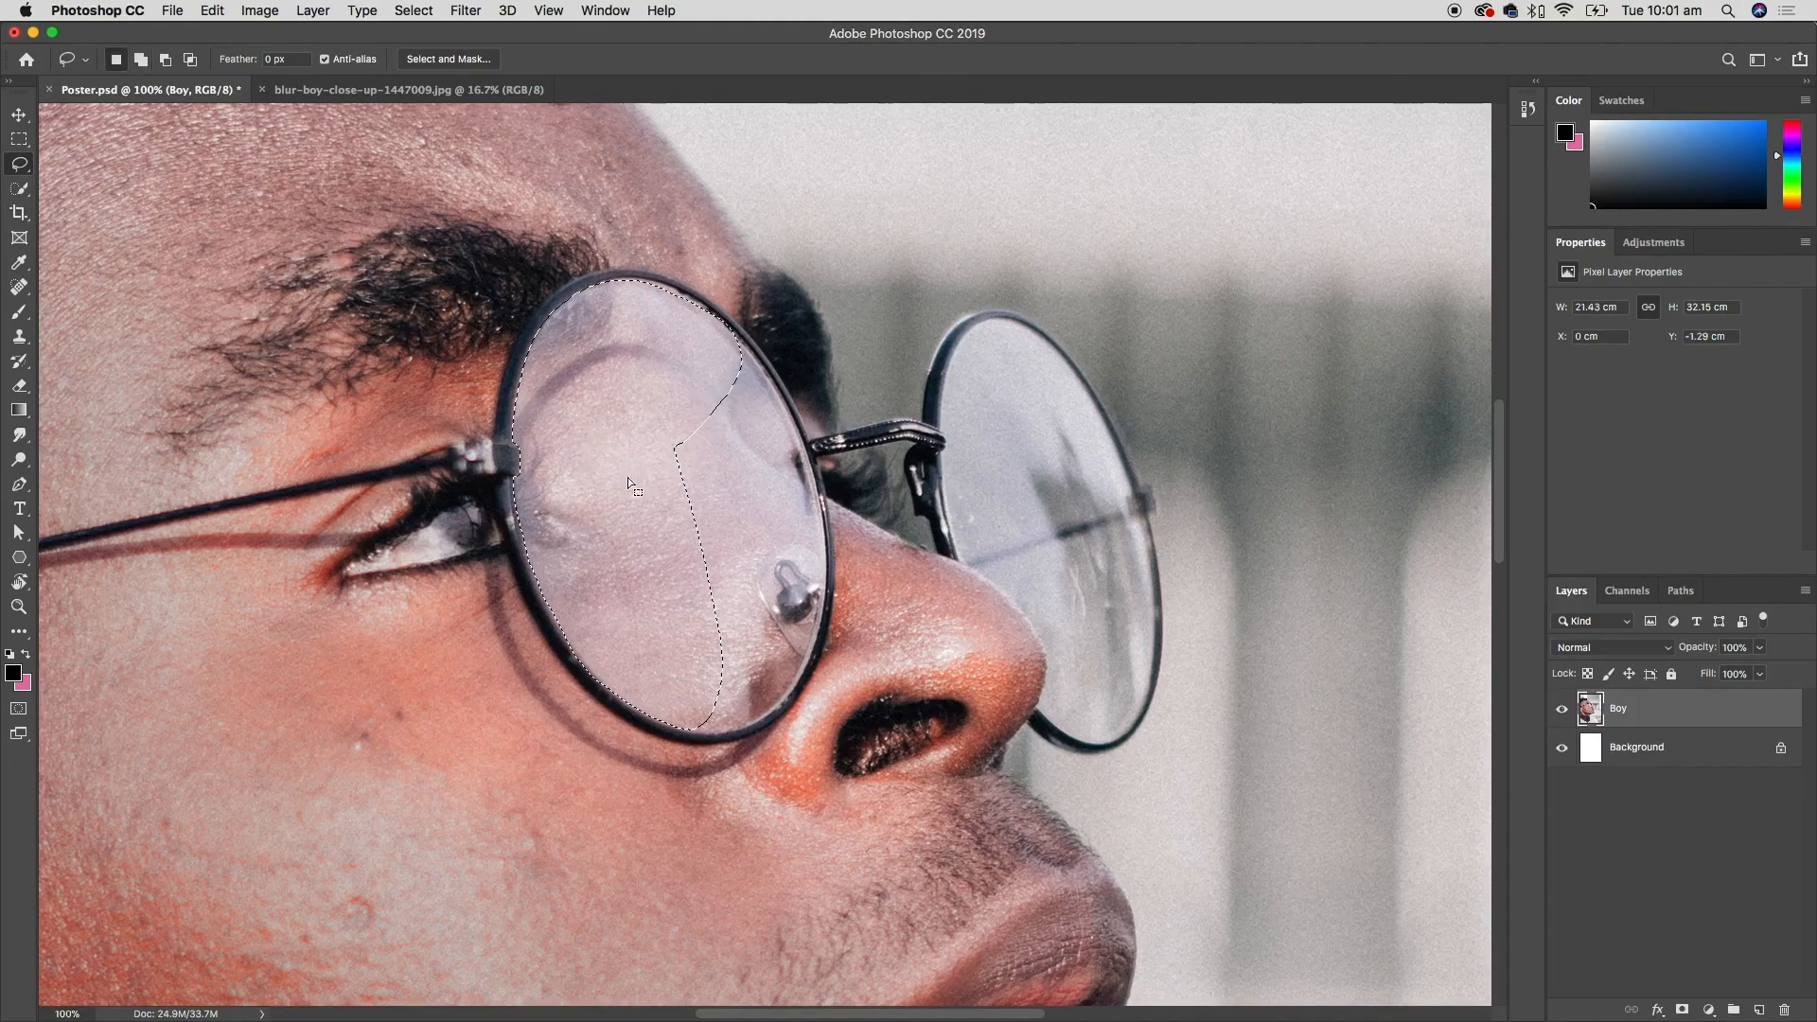
mouse_move(627, 283)
left_mouse_down()
mouse_move(720, 320)
mouse_move(777, 389)
mouse_move(820, 494)
mouse_move(819, 559)
mouse_move(724, 616)
mouse_move(628, 494)
left_mouse_up()
mouse_move(759, 439)
left_mouse_down()
mouse_move(783, 446)
mouse_move(813, 568)
mouse_move(790, 691)
mouse_move(726, 722)
mouse_move(673, 714)
mouse_move(710, 734)
mouse_move(757, 705)
left_mouse_up()
mouse_move(812, 505)
left_mouse_down()
mouse_move(816, 645)
mouse_move(781, 702)
mouse_move(717, 705)
left_mouse_up()
mouse_move(781, 430)
left_mouse_down()
mouse_move(850, 437)
mouse_move(849, 459)
mouse_move(778, 497)
mouse_move(813, 679)
mouse_move(821, 528)
mouse_move(791, 432)
left_mouse_up()
key("alt")
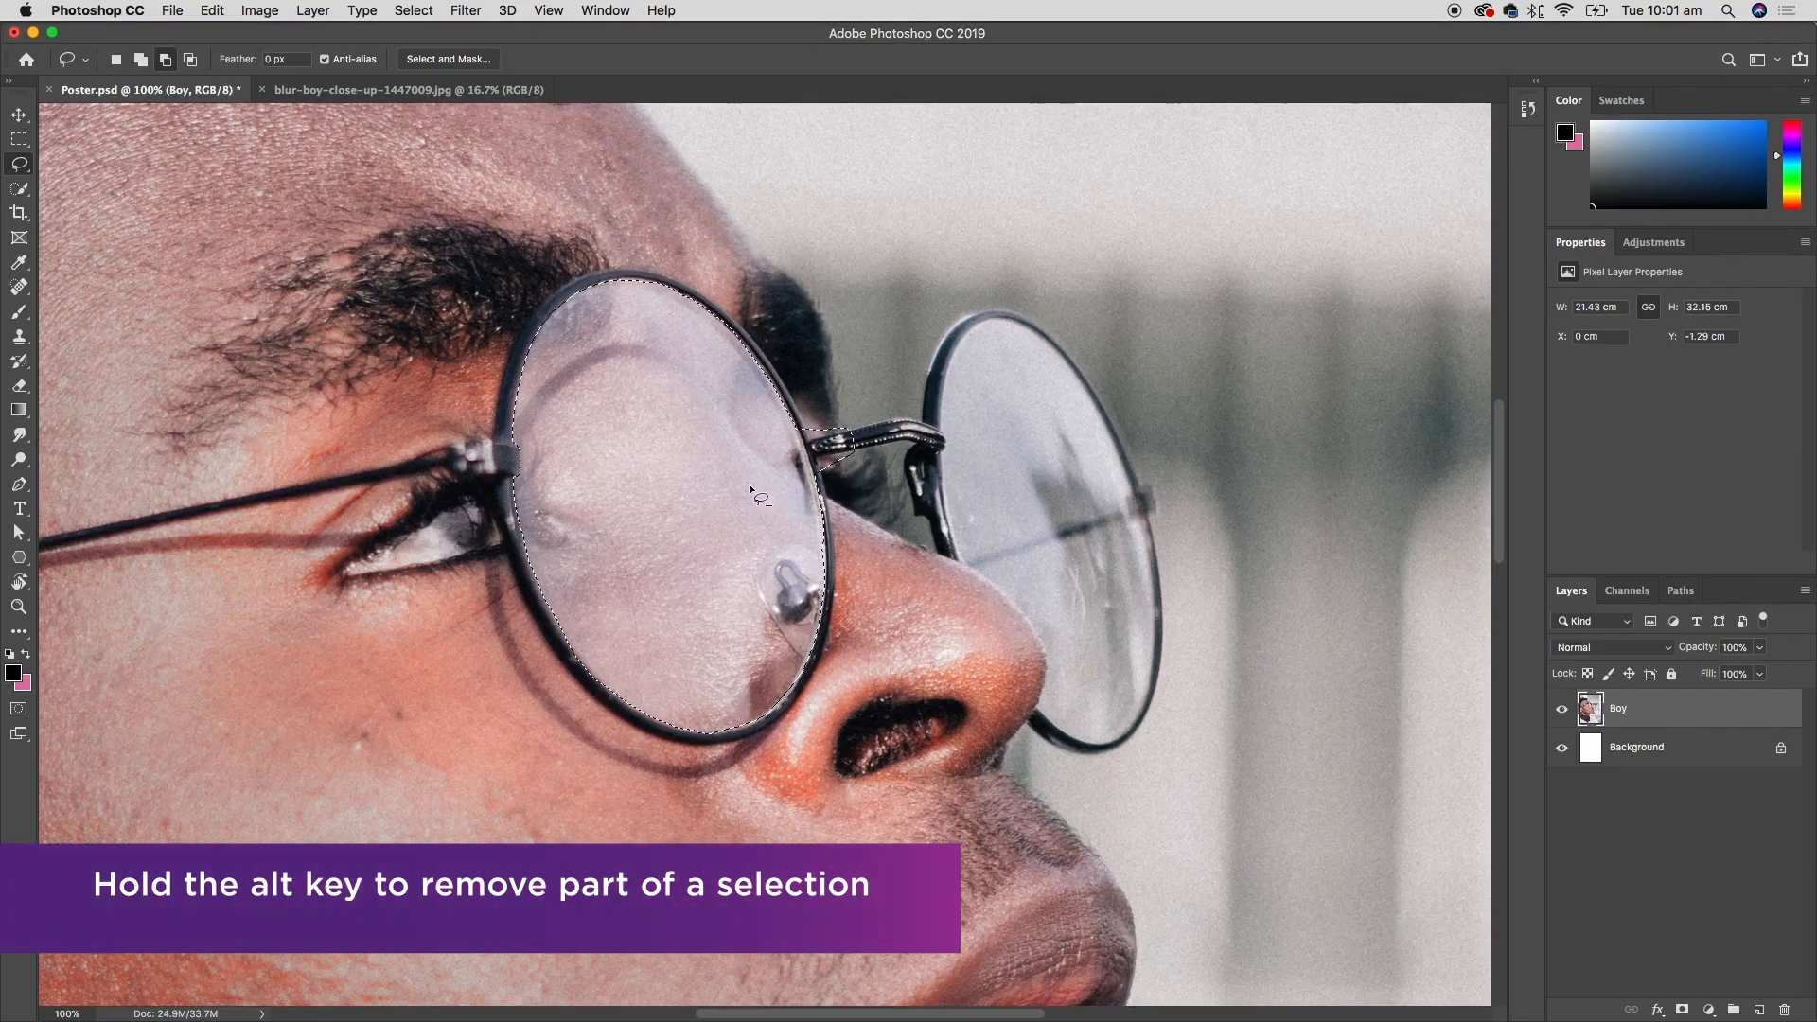
mouse_move(821, 381)
left_mouse_down()
mouse_move(798, 426)
mouse_move(819, 473)
mouse_move(867, 482)
mouse_move(885, 424)
mouse_move(854, 365)
mouse_move(824, 371)
left_mouse_up()
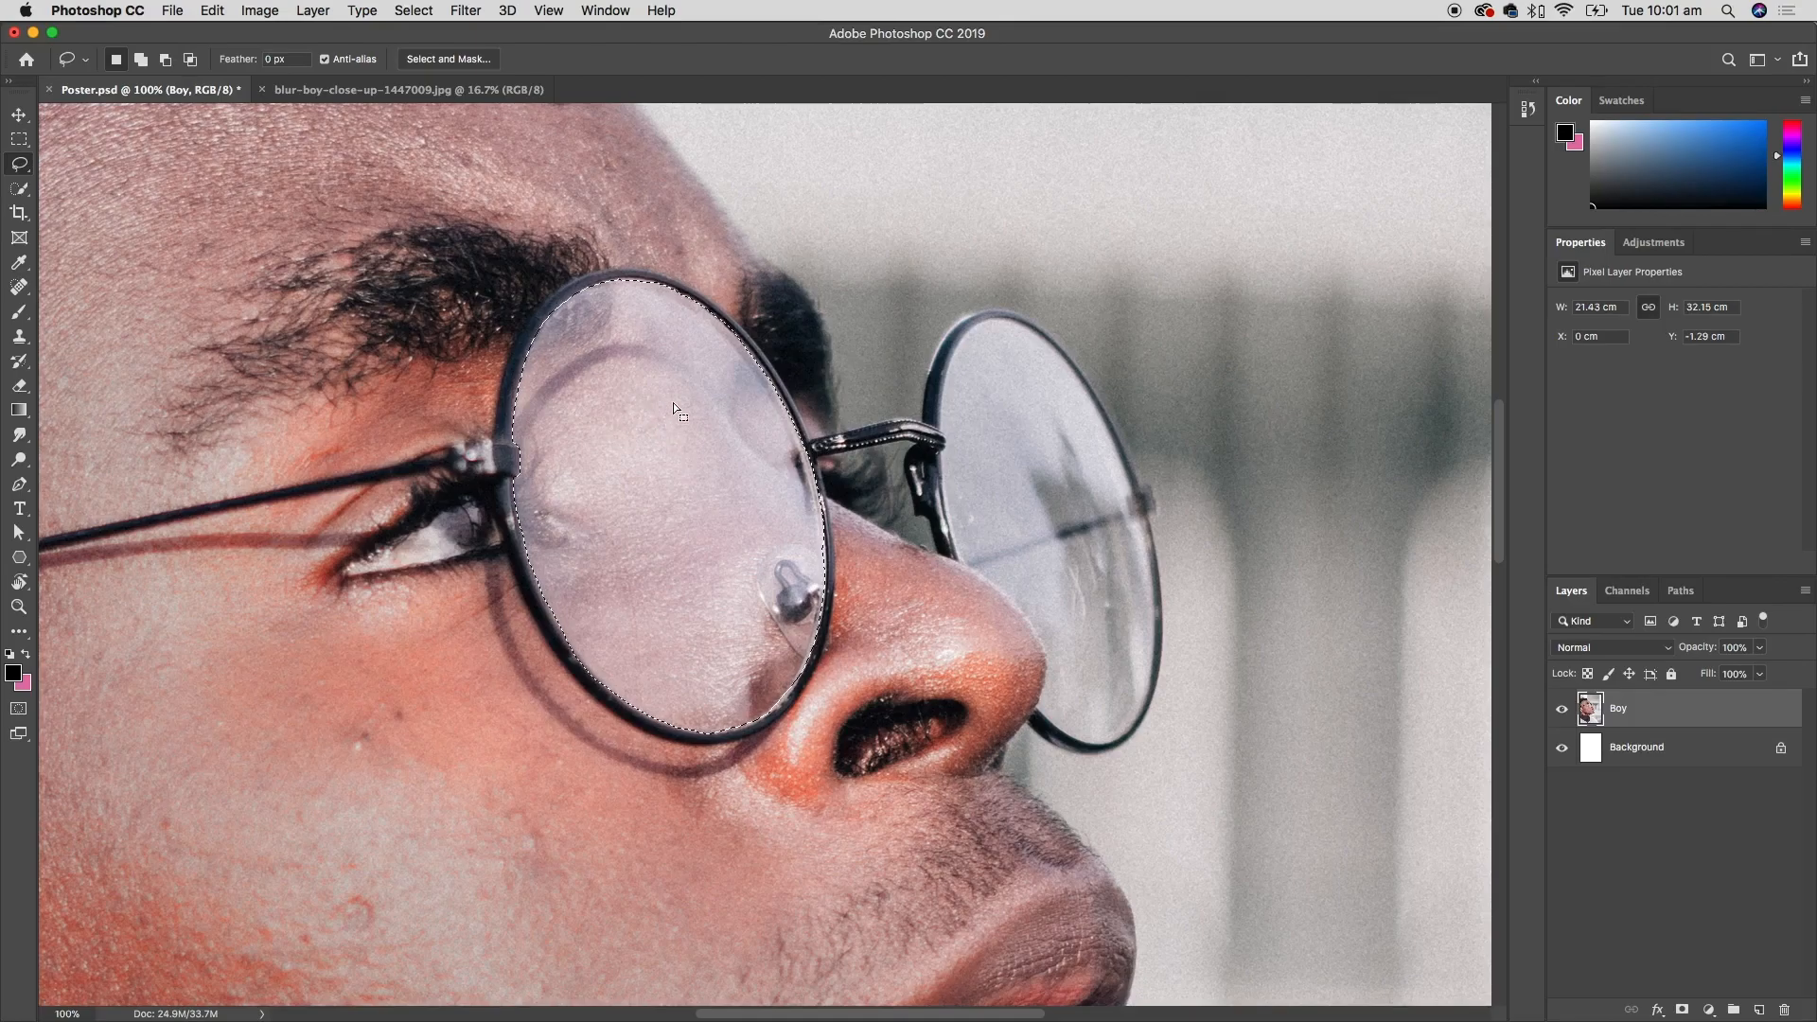
- Add the far lens to the selection with the Polygonal Lasso tool, following its rim and the edge of the nose
left_click(21, 165)
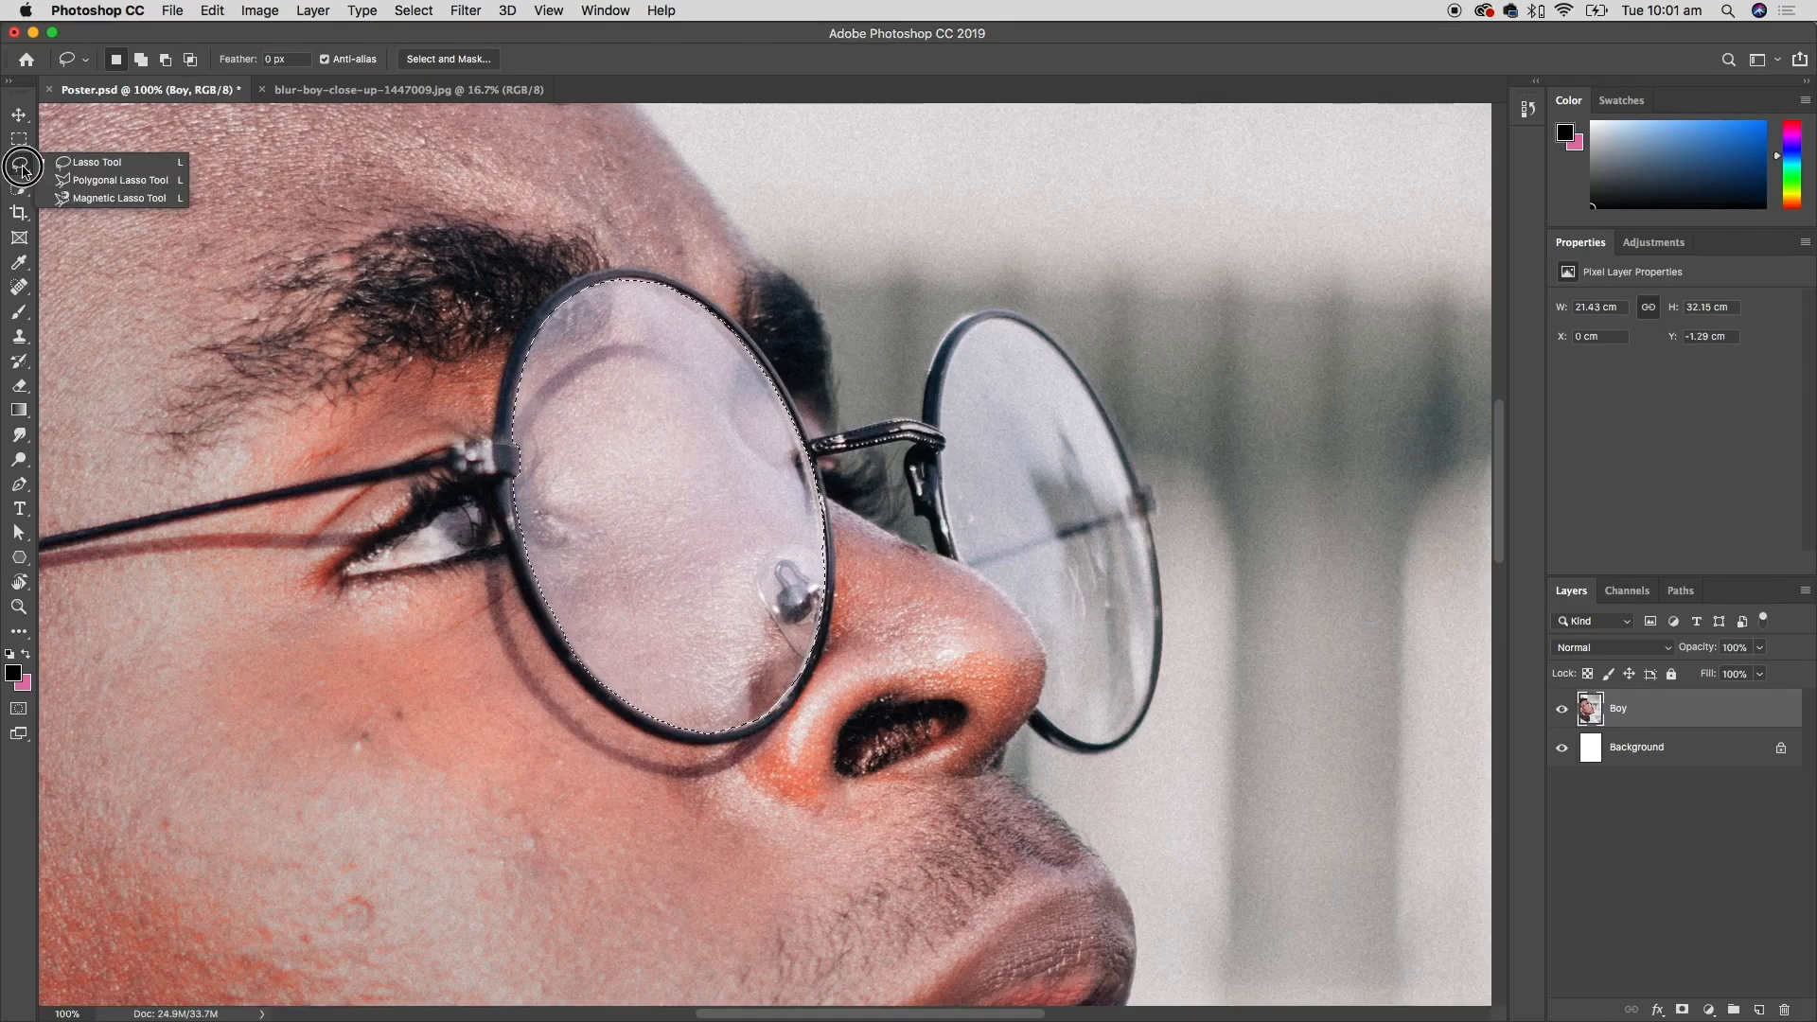
left_click(104, 181)
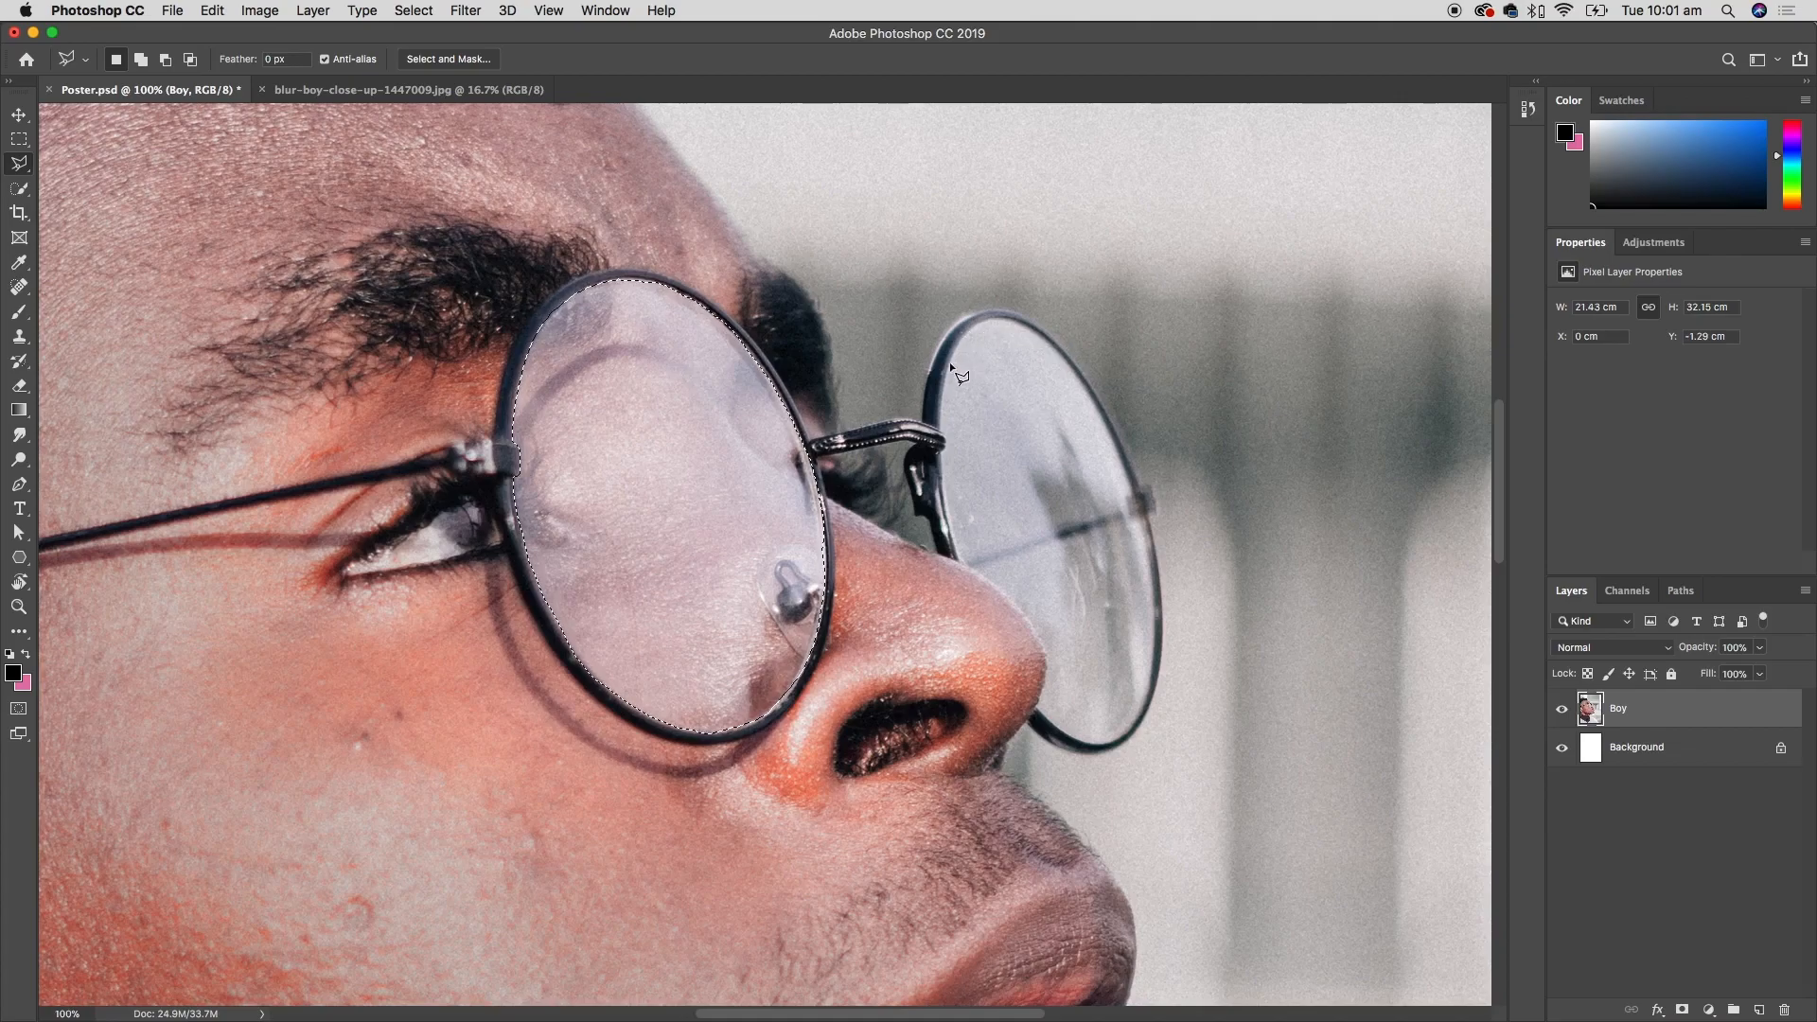
key("shift")
left_click(955, 343)
left_click(965, 566)
left_click(1021, 607)
left_click(1045, 658)
left_click(1036, 707)
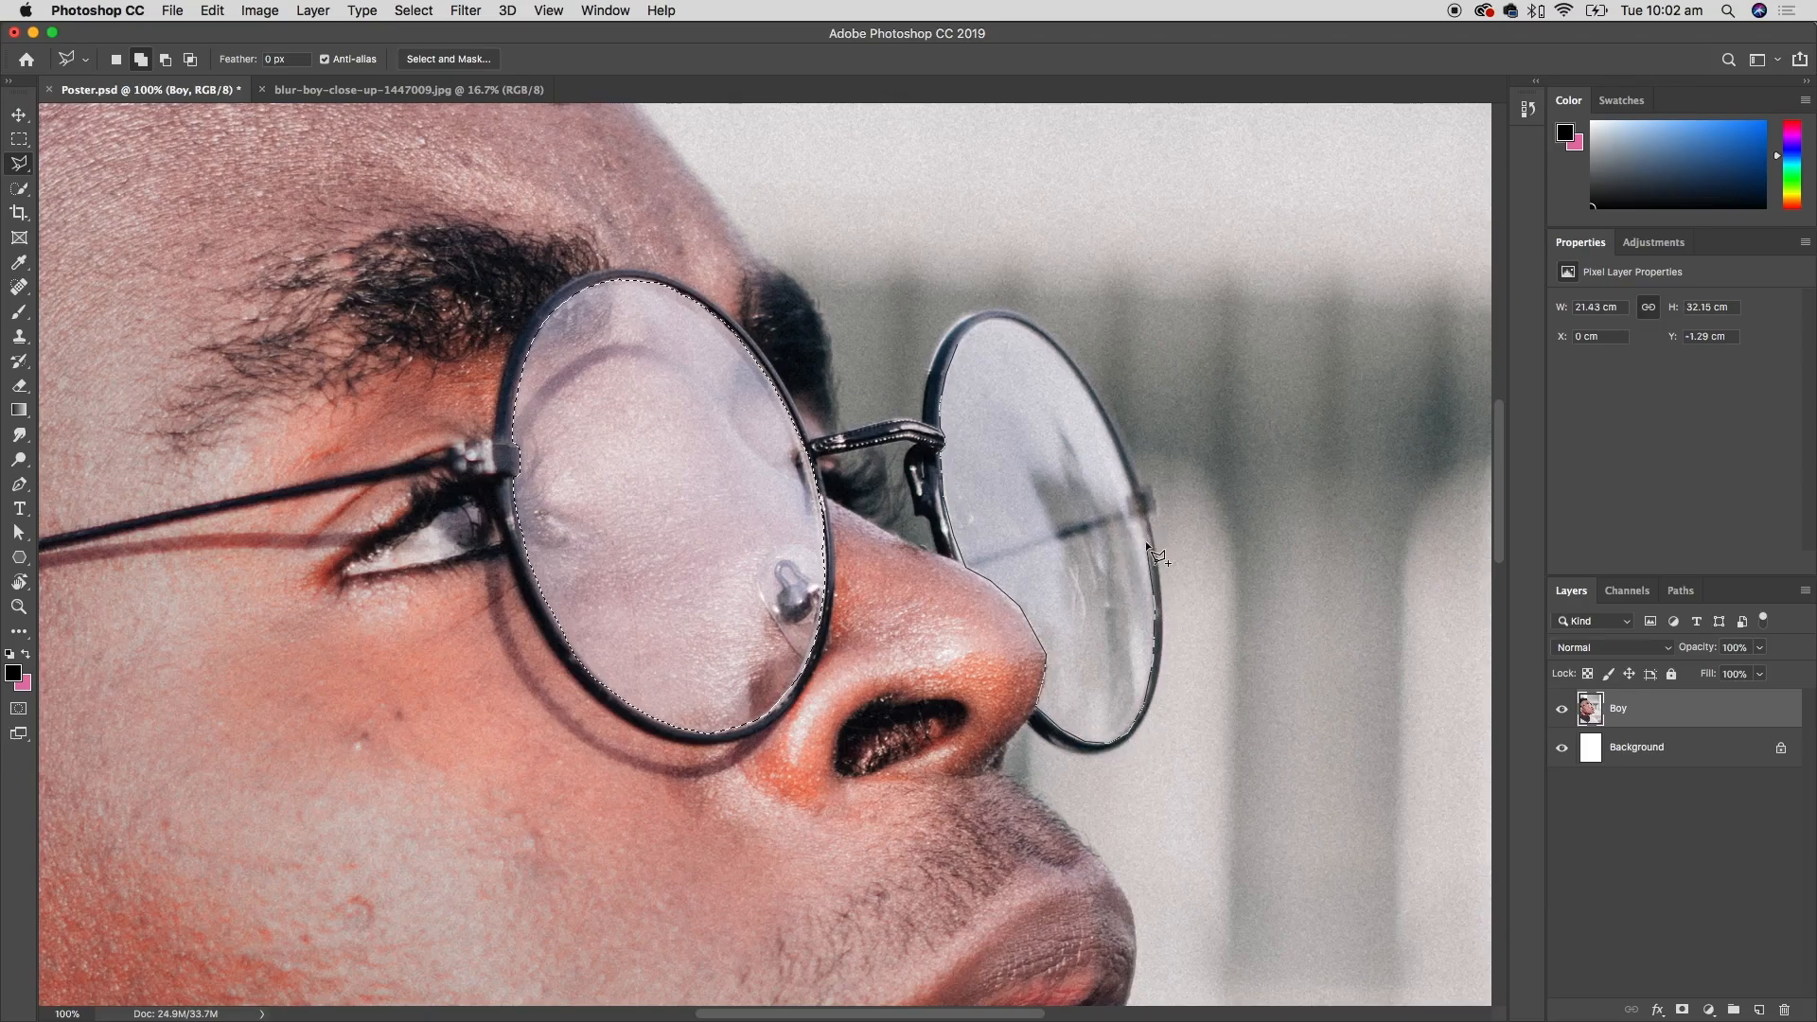
left_click(1097, 397)
left_click(1039, 326)
left_click(984, 317)
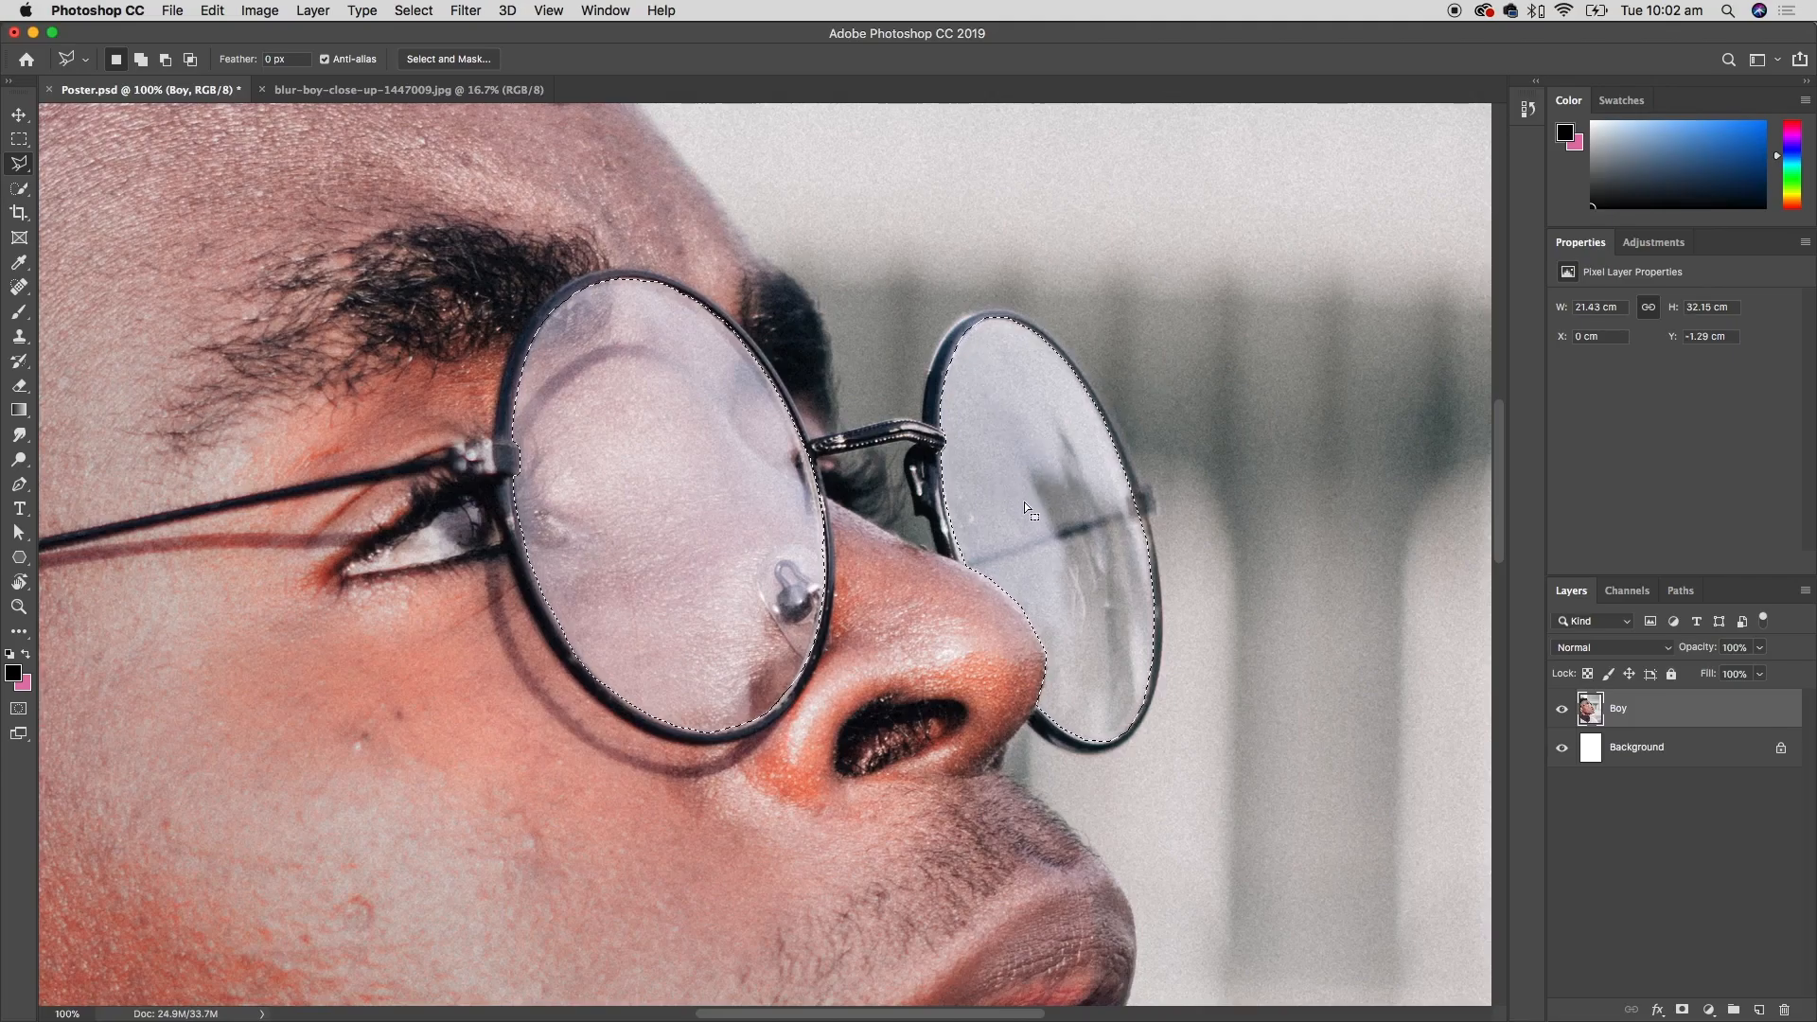
- Save the selection of both eyeglass lenses as a new channel named glasses in Poster.psd
key("super+minus")
key("super+minus")
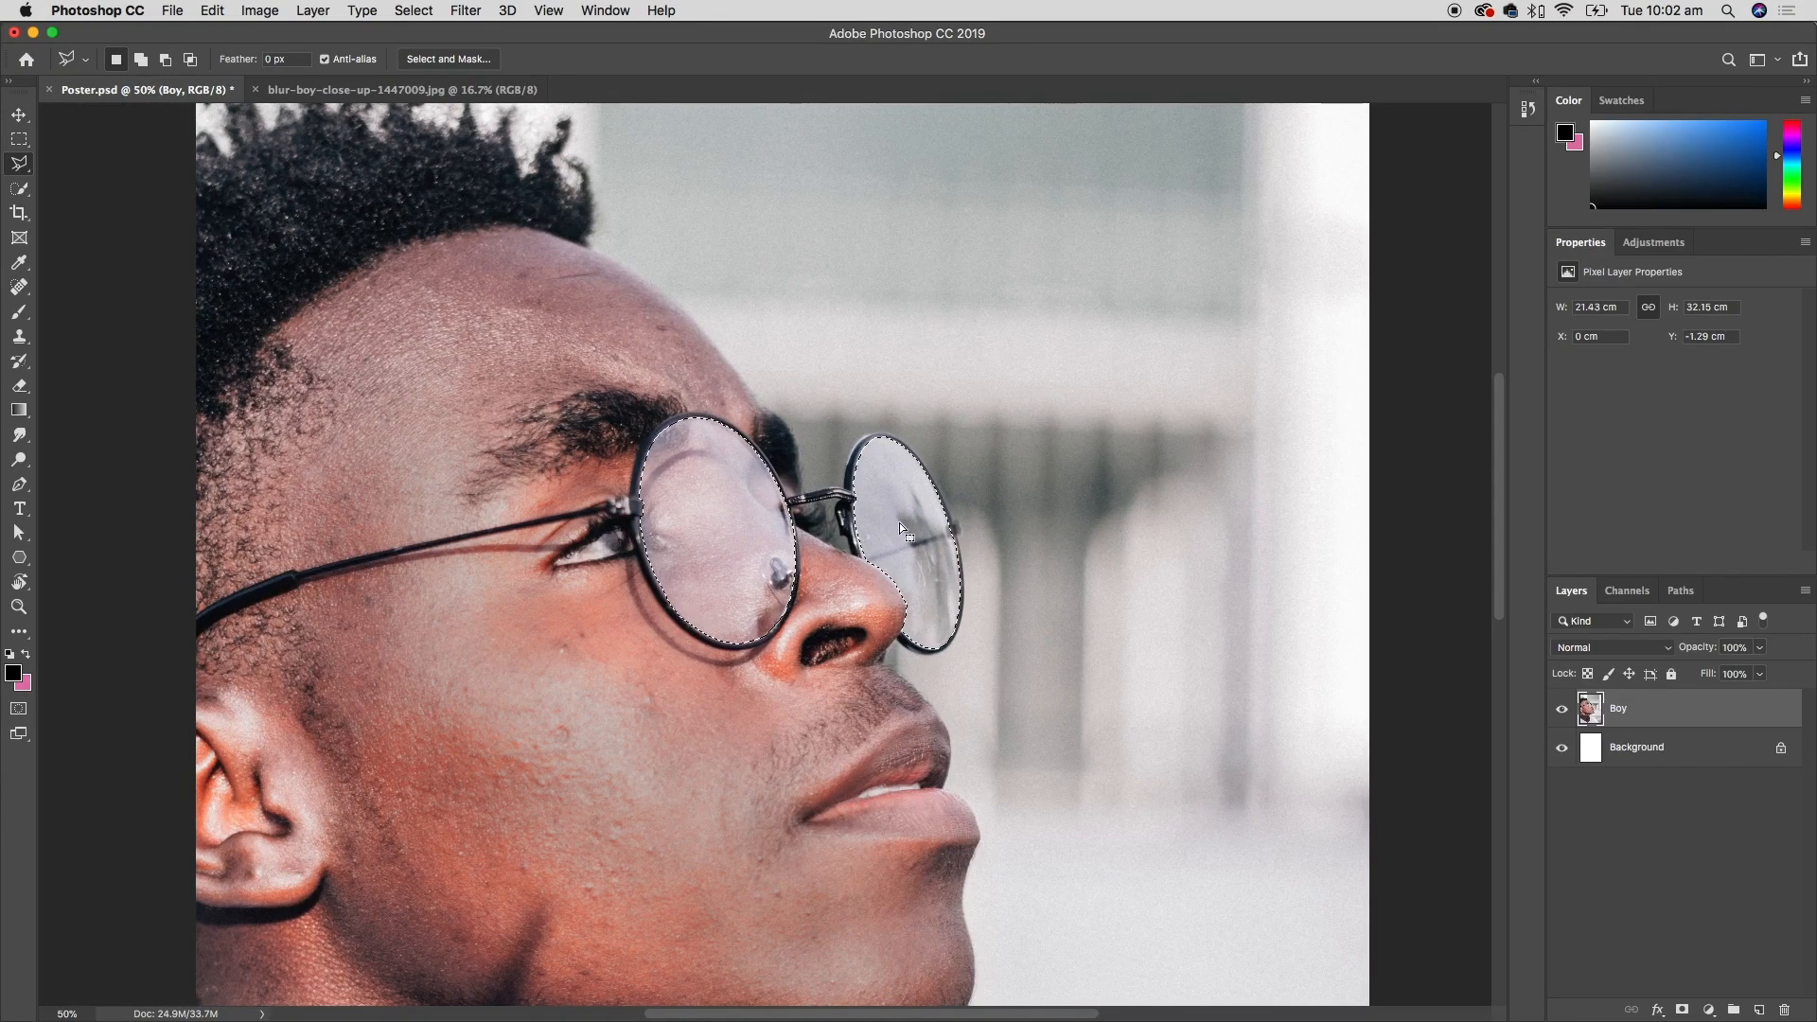
left_click(416, 9)
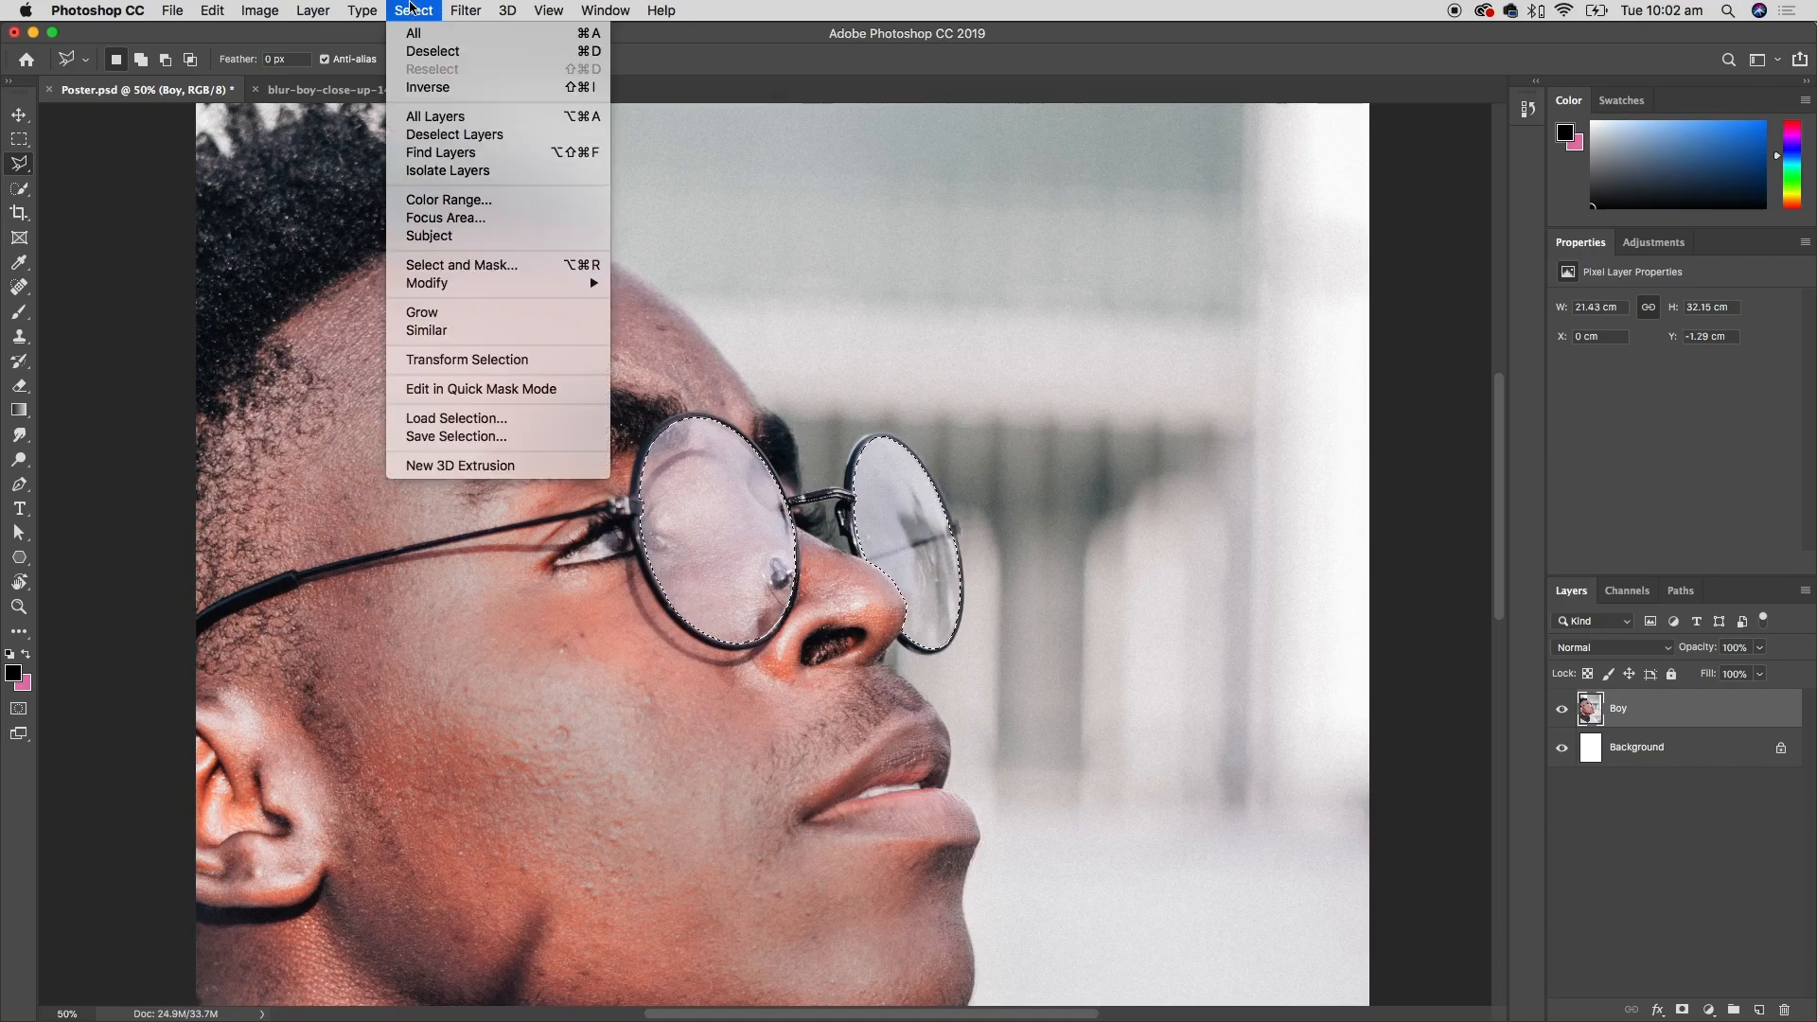
left_click(526, 435)
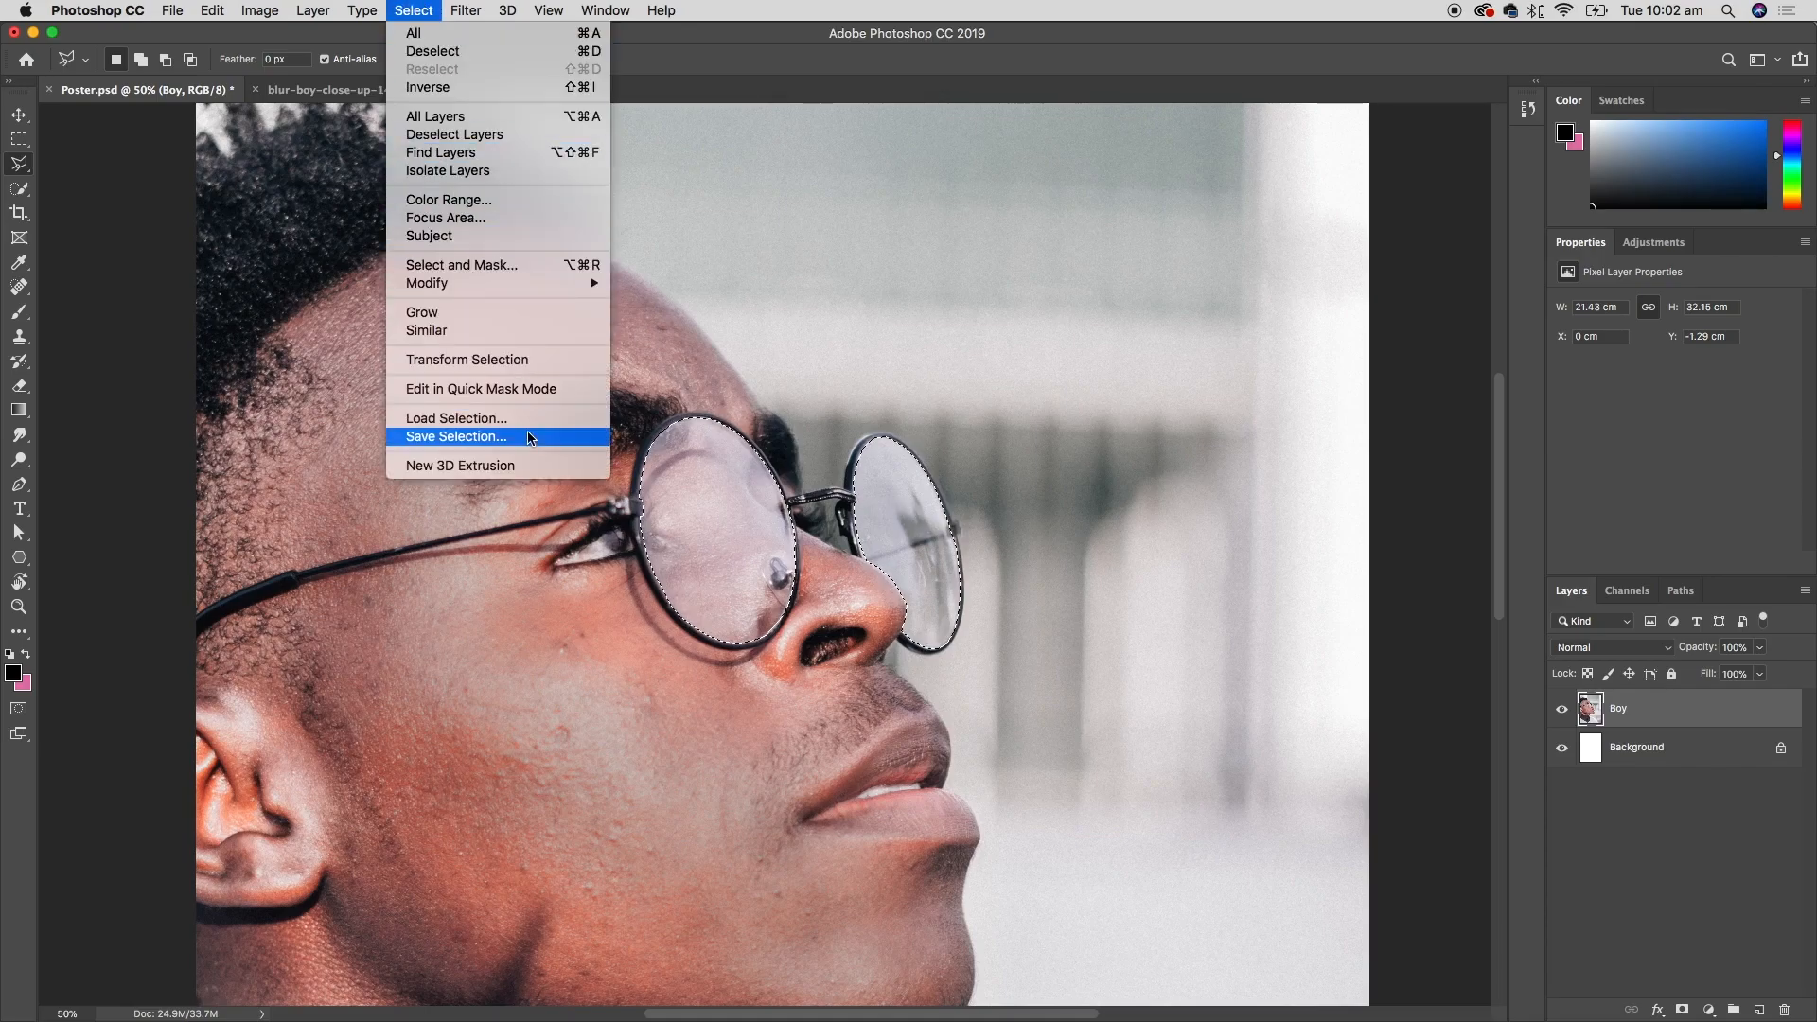
type("glass")
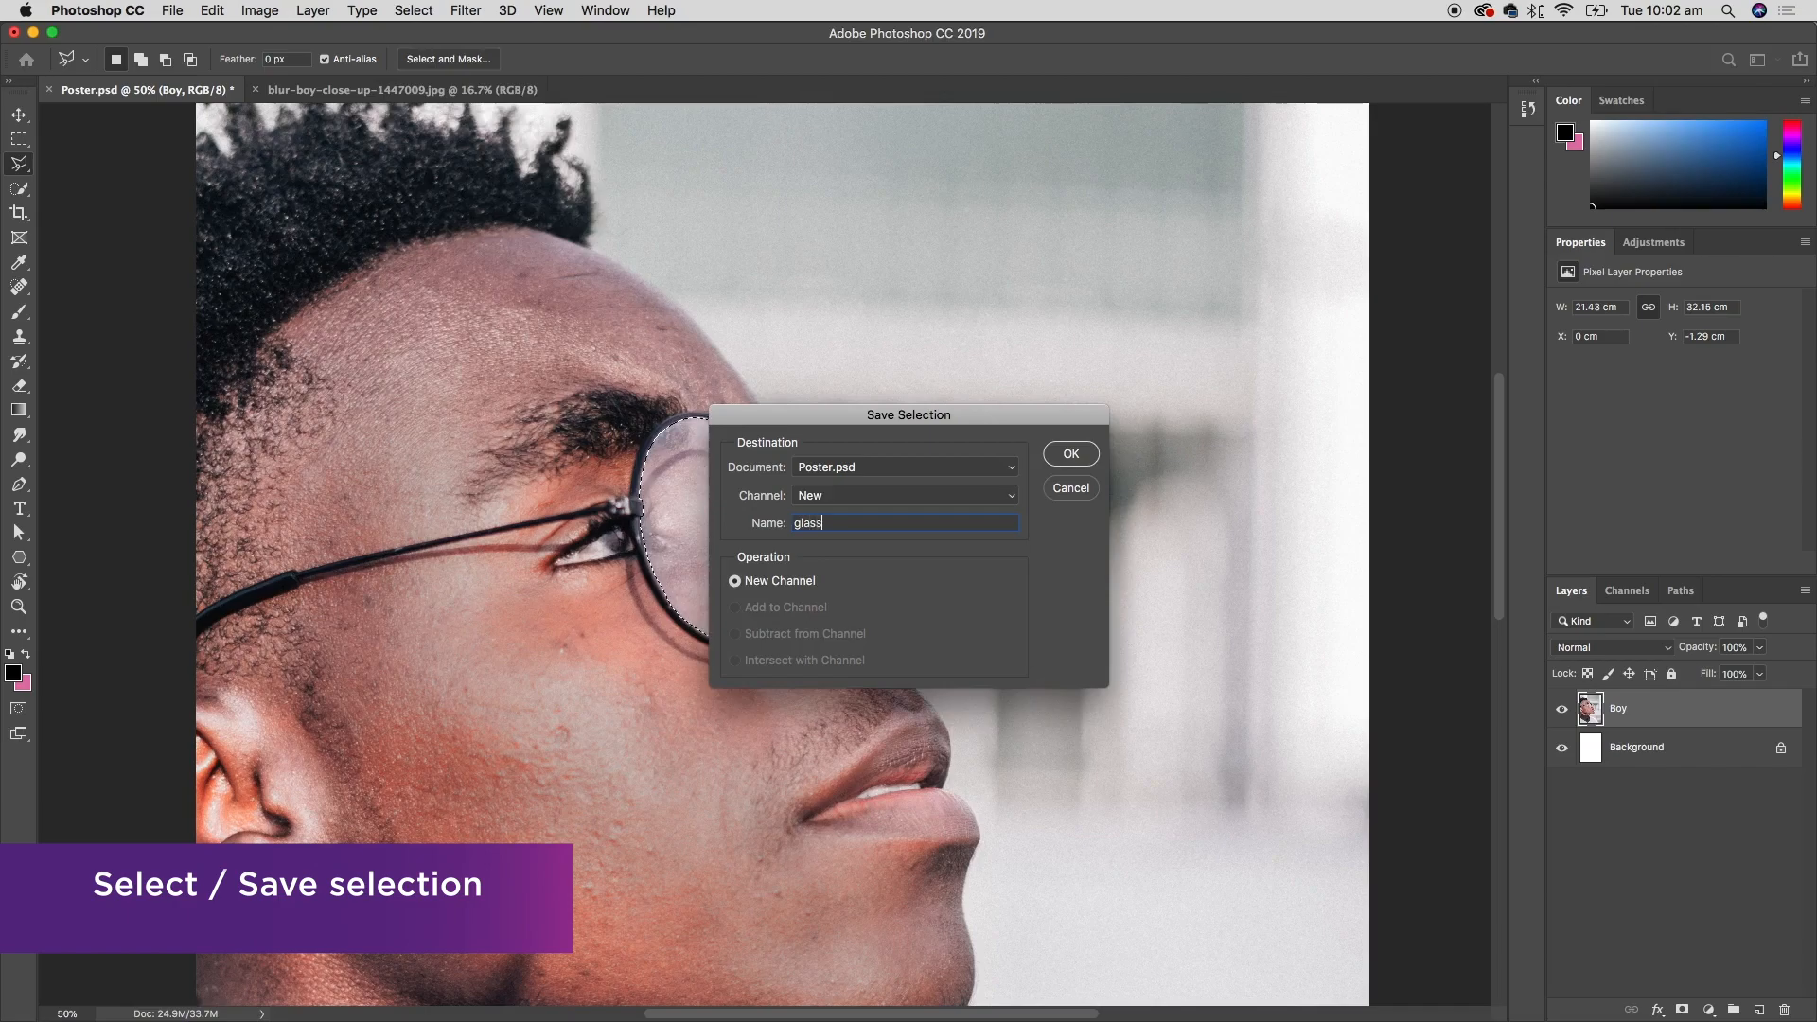
key("Return")
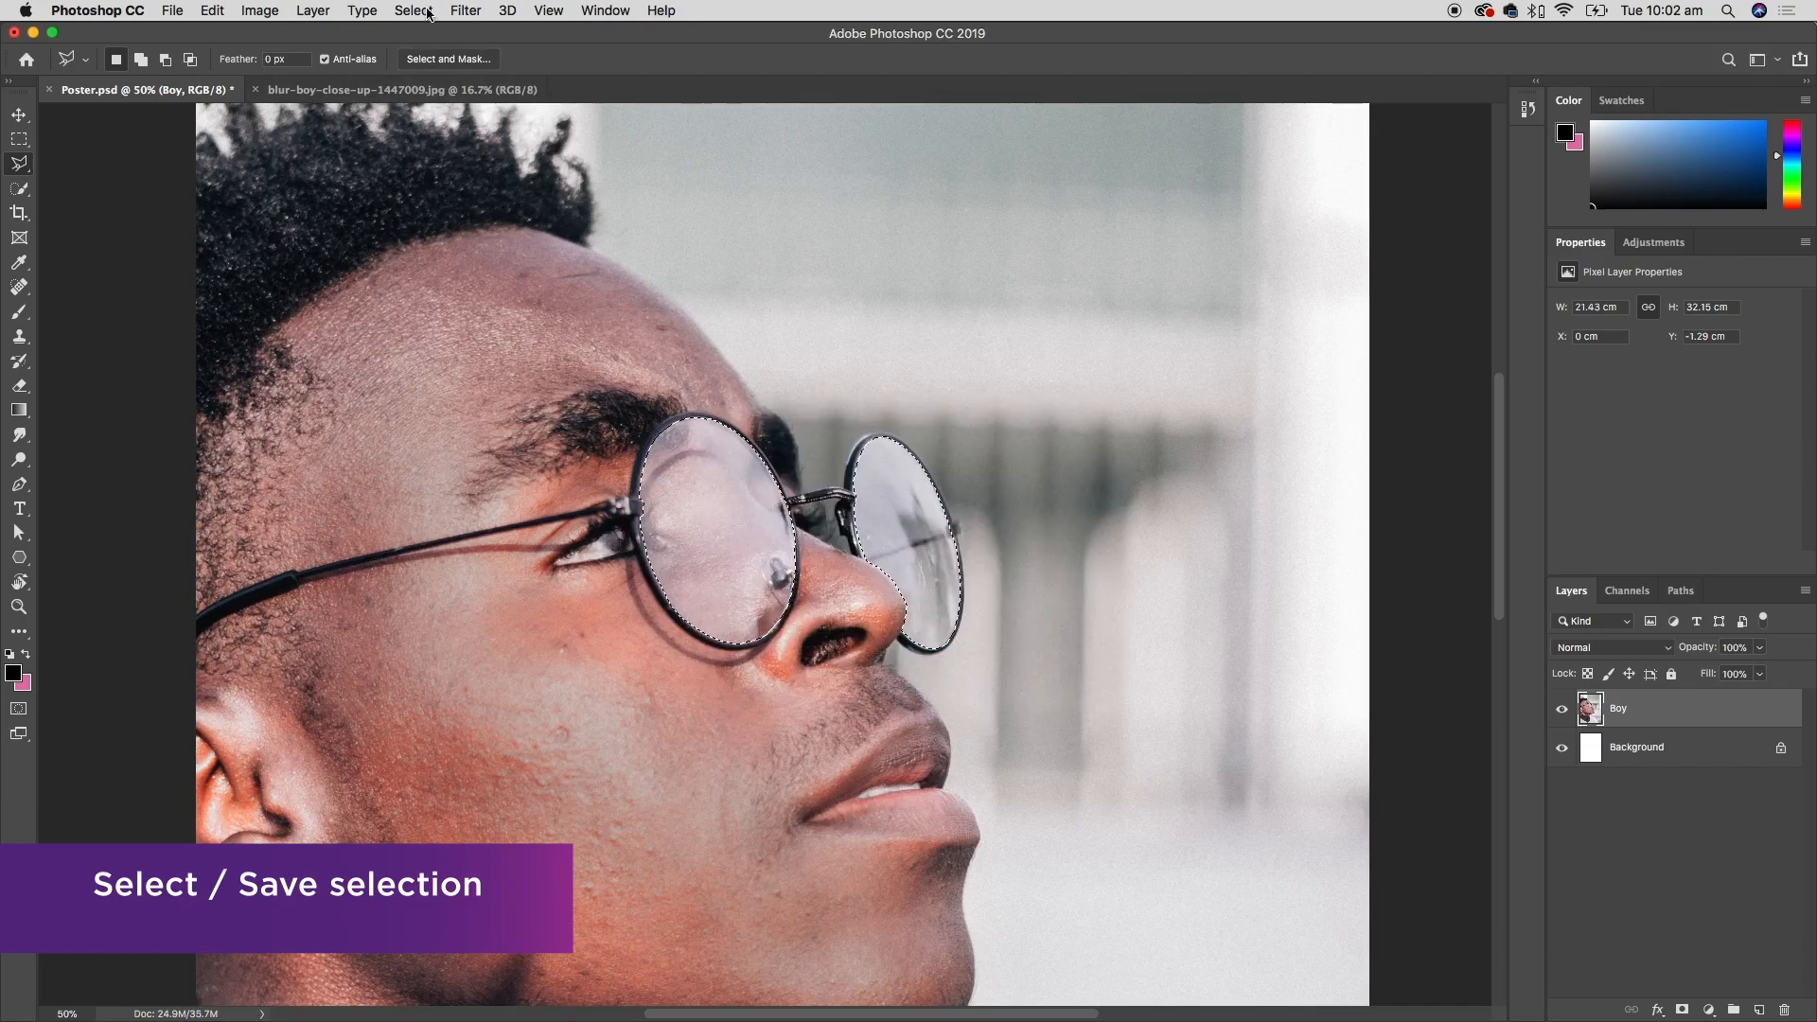
- Deselect the lenses and load their selection back from the saved glasses channel as a new selection
left_click(428, 13)
left_click(452, 51)
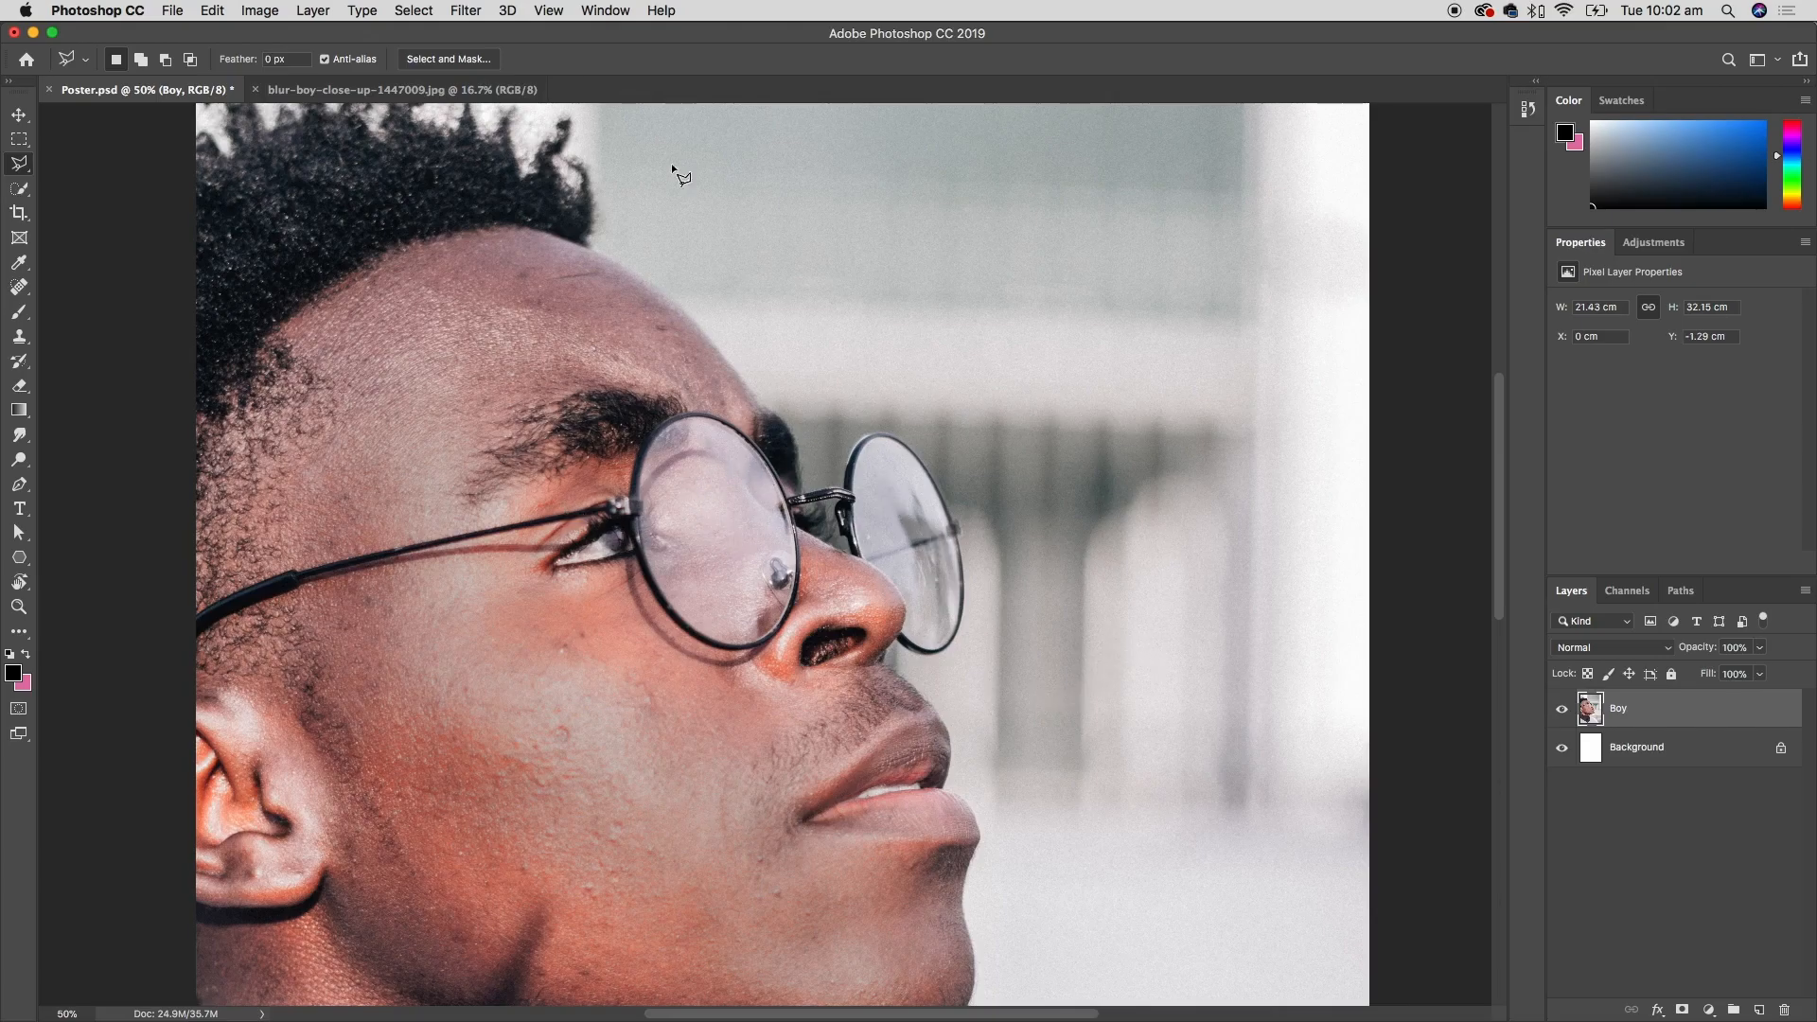
left_click(427, 13)
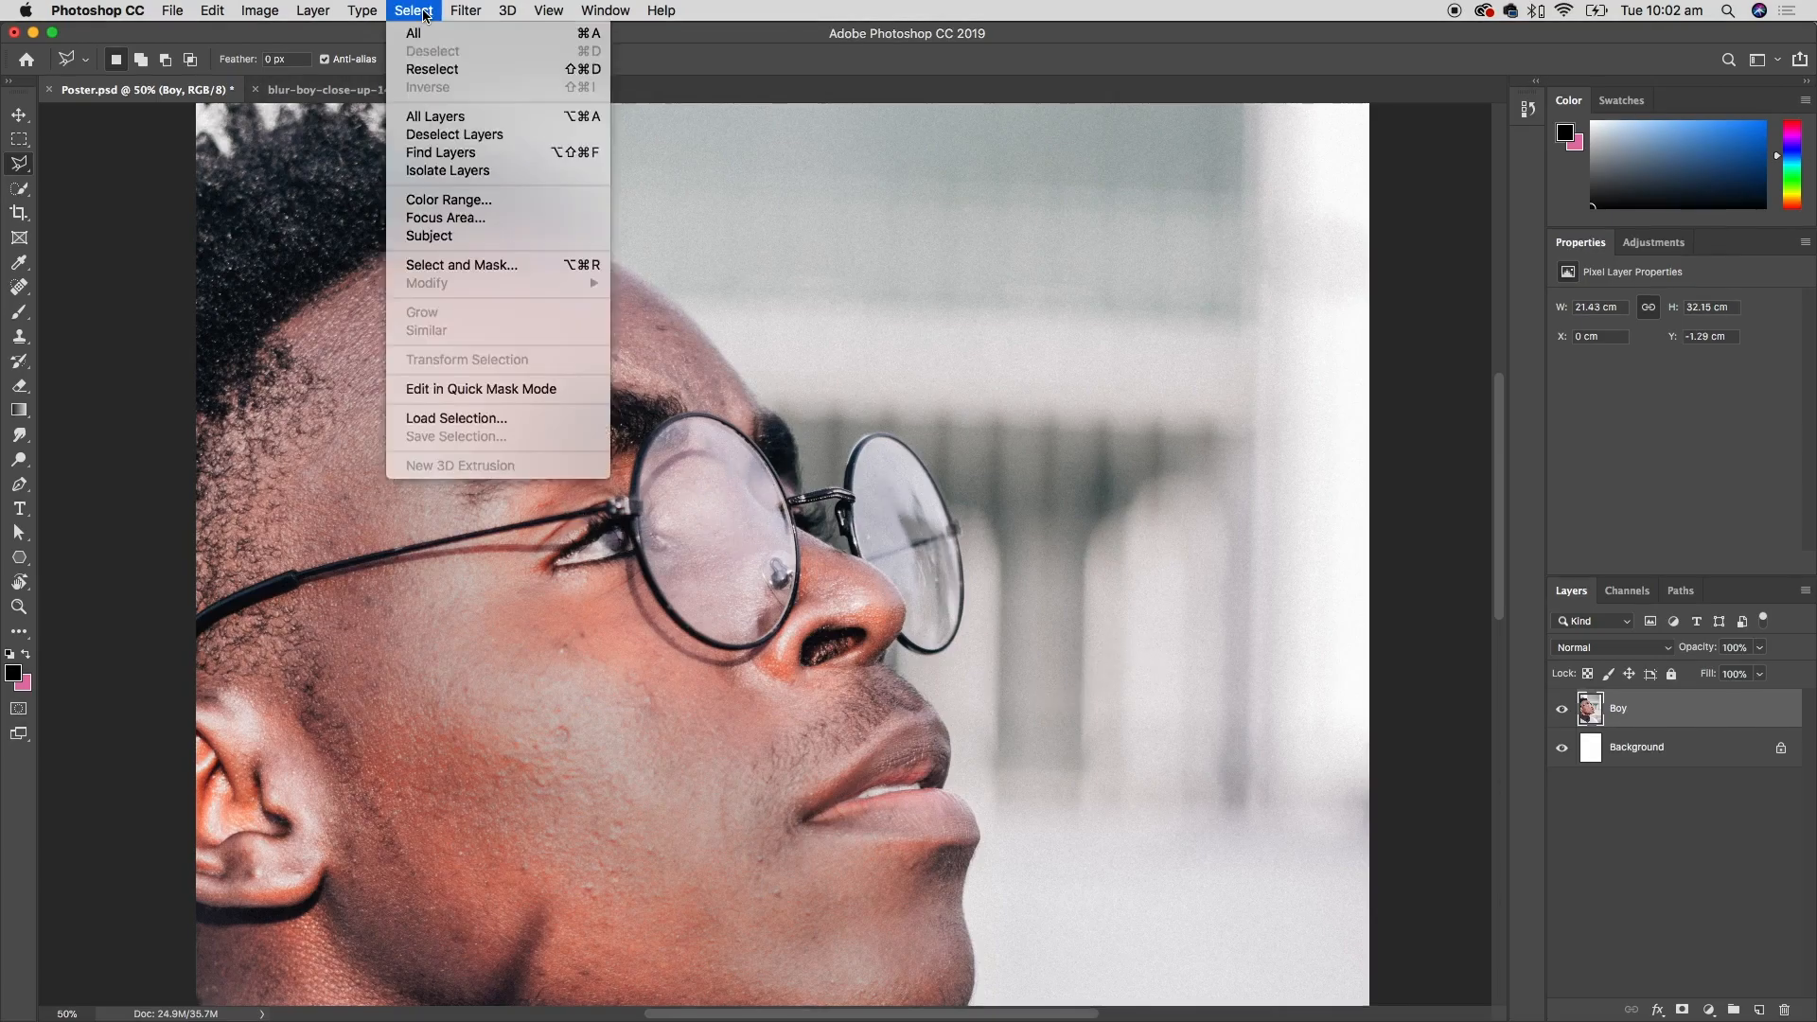
left_click(540, 416)
left_click(1219, 611)
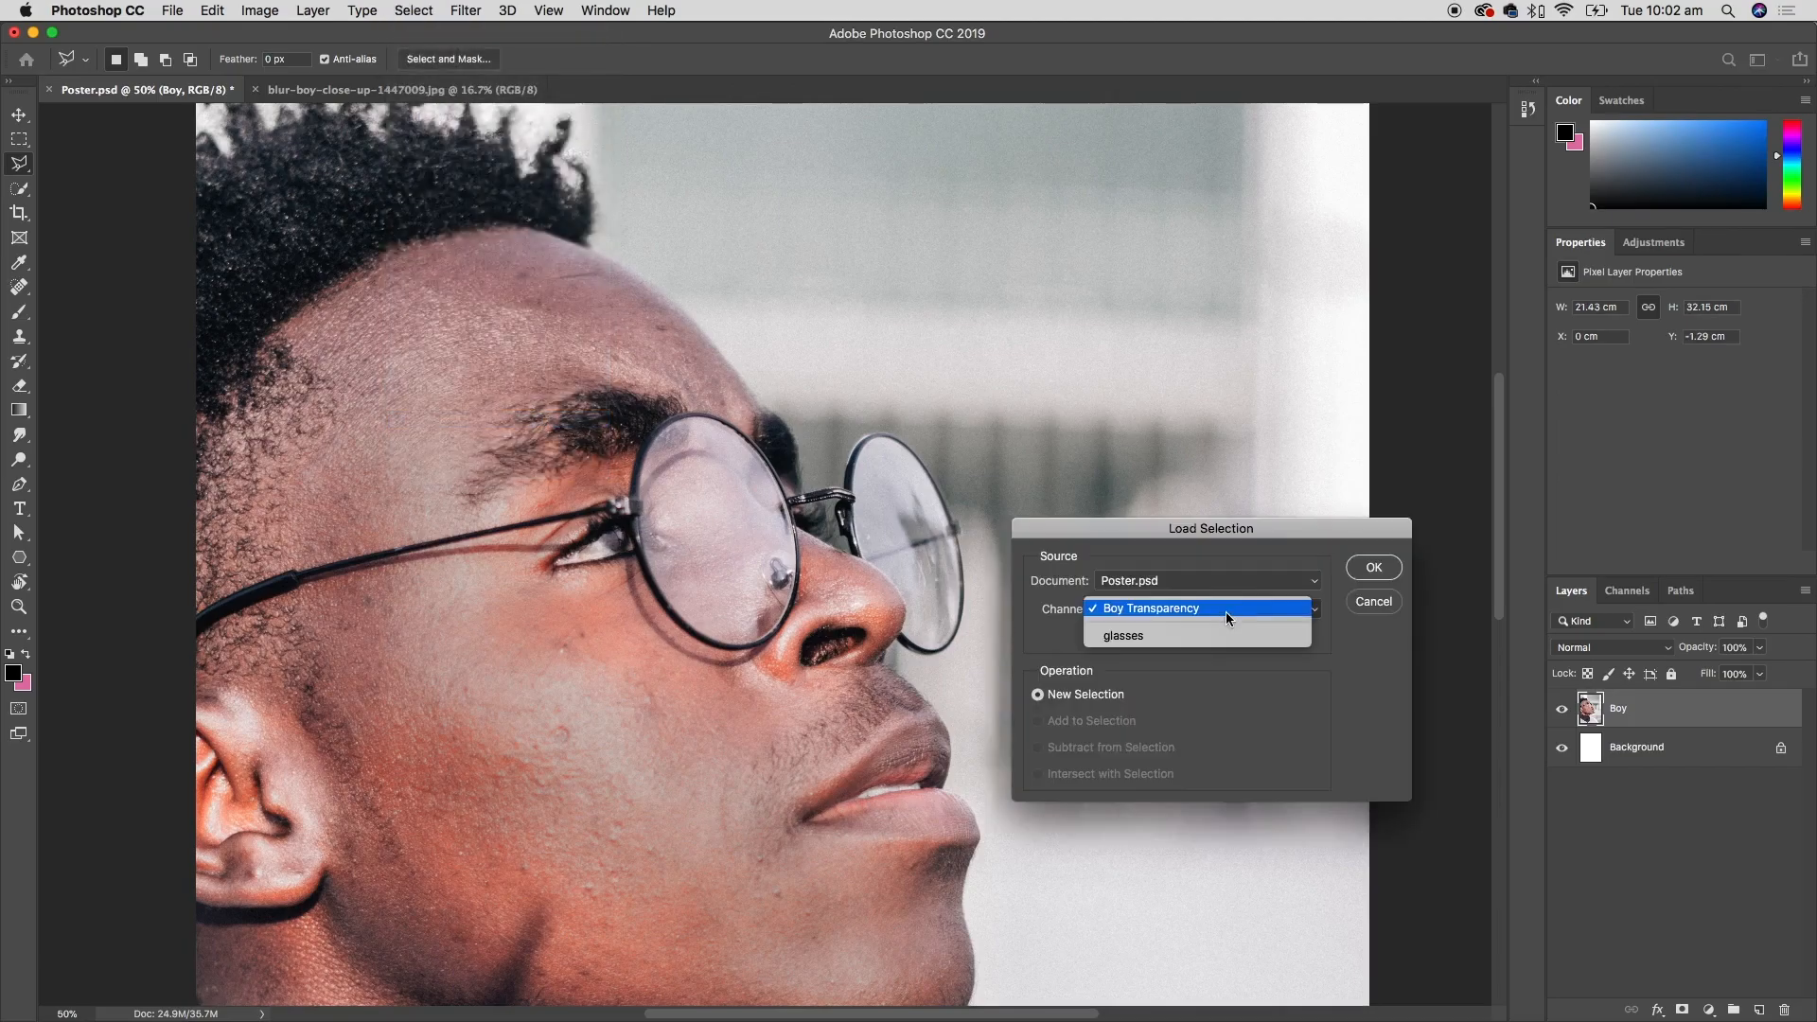
left_click(1217, 636)
left_click(1373, 568)
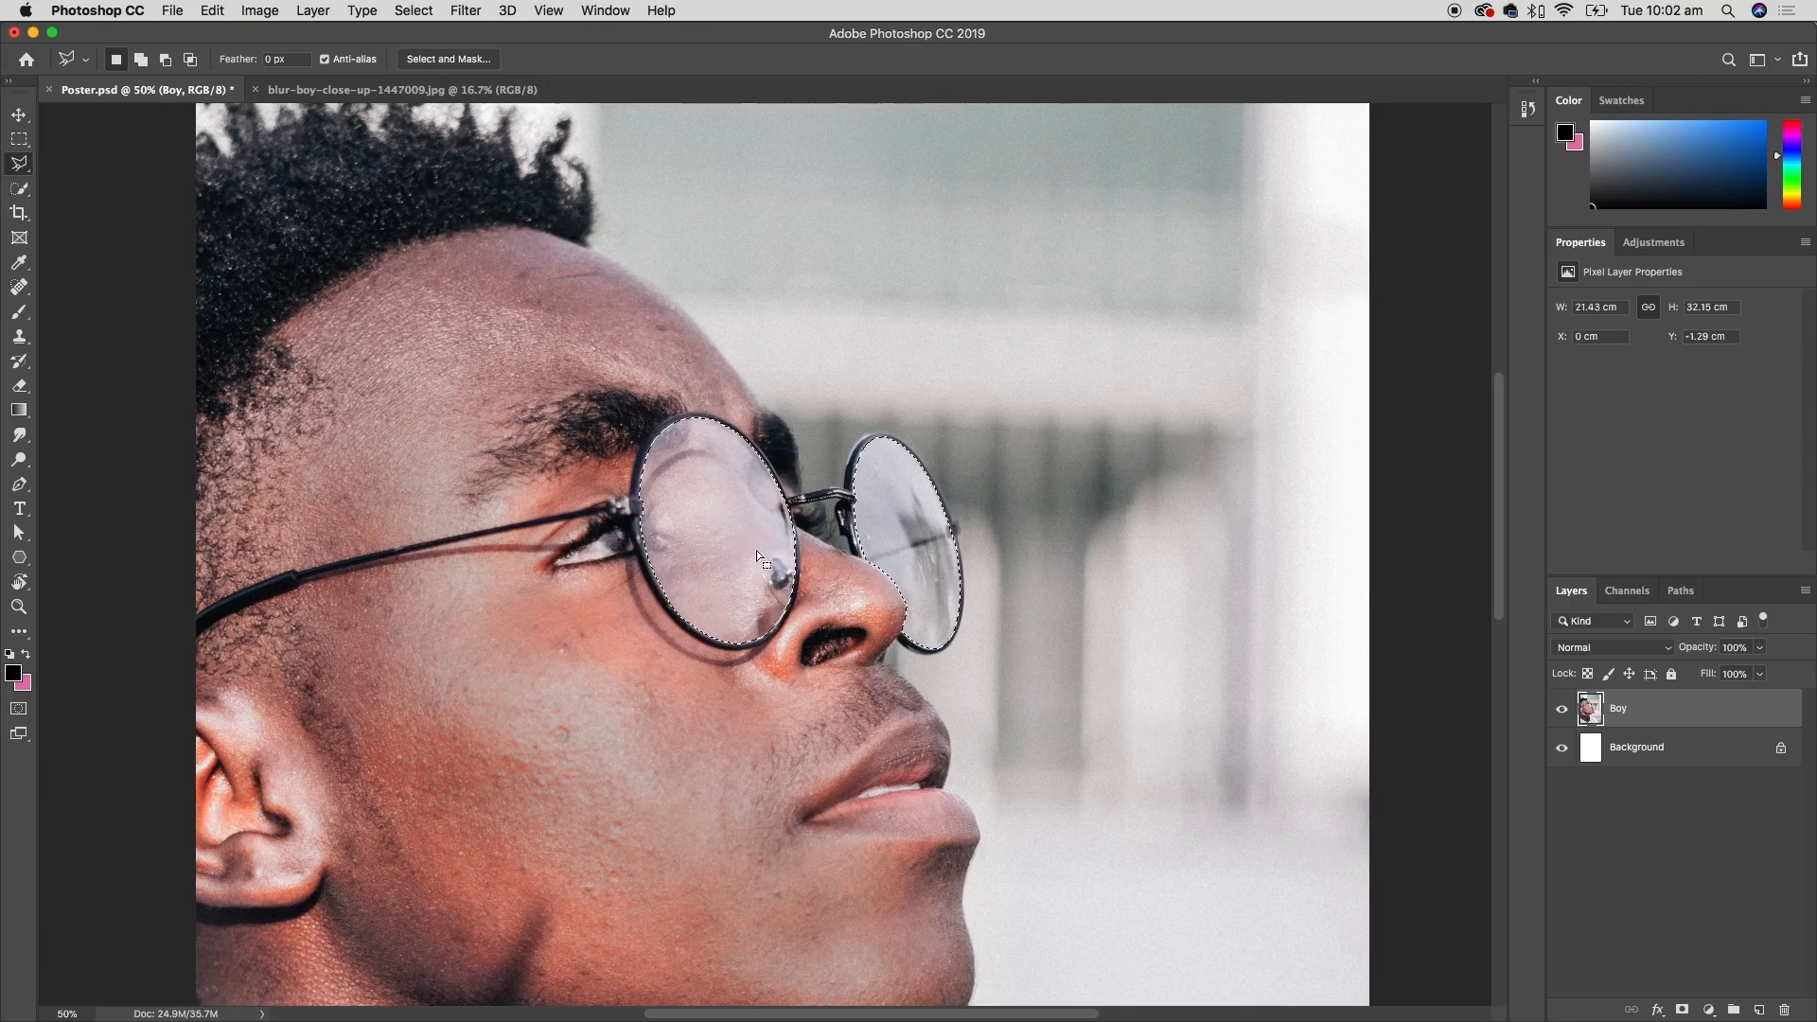
- Paint light black shading over both selected lenses with the Brush tool at 15% opacity and deselect them
key("b")
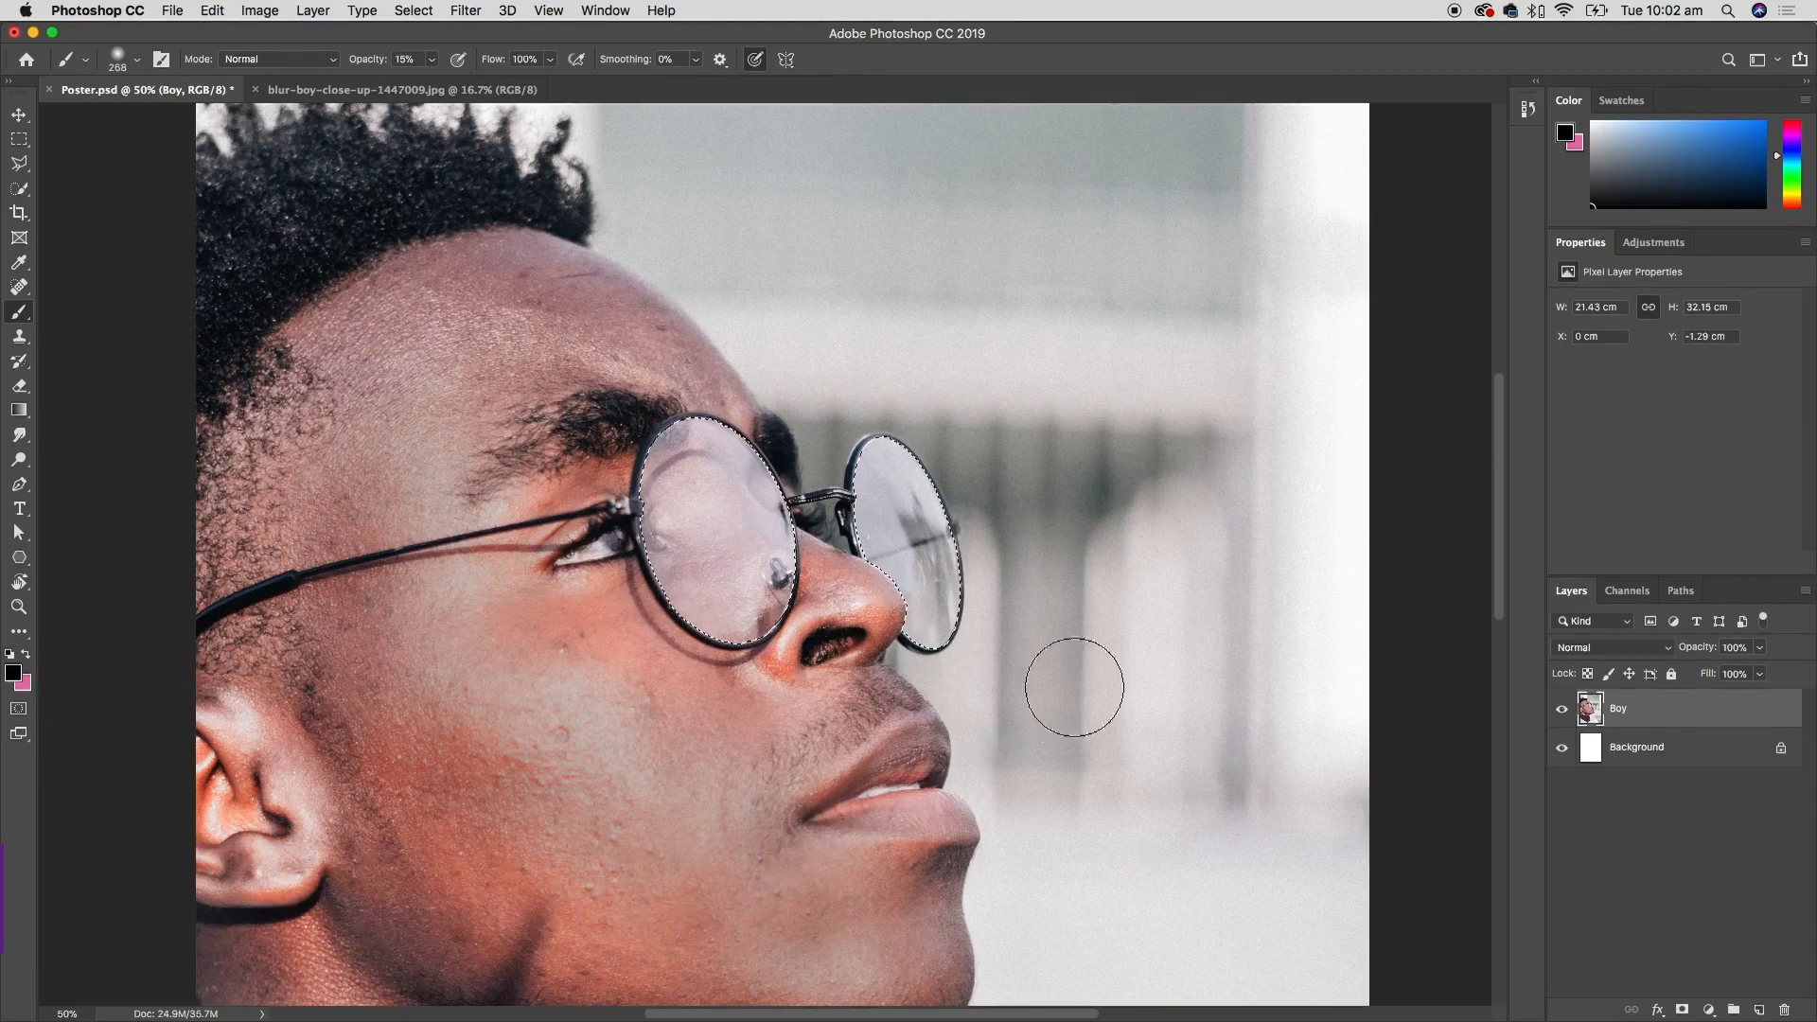
mouse_move(681, 635)
left_mouse_down()
mouse_move(774, 461)
mouse_move(696, 646)
mouse_move(725, 636)
left_mouse_up()
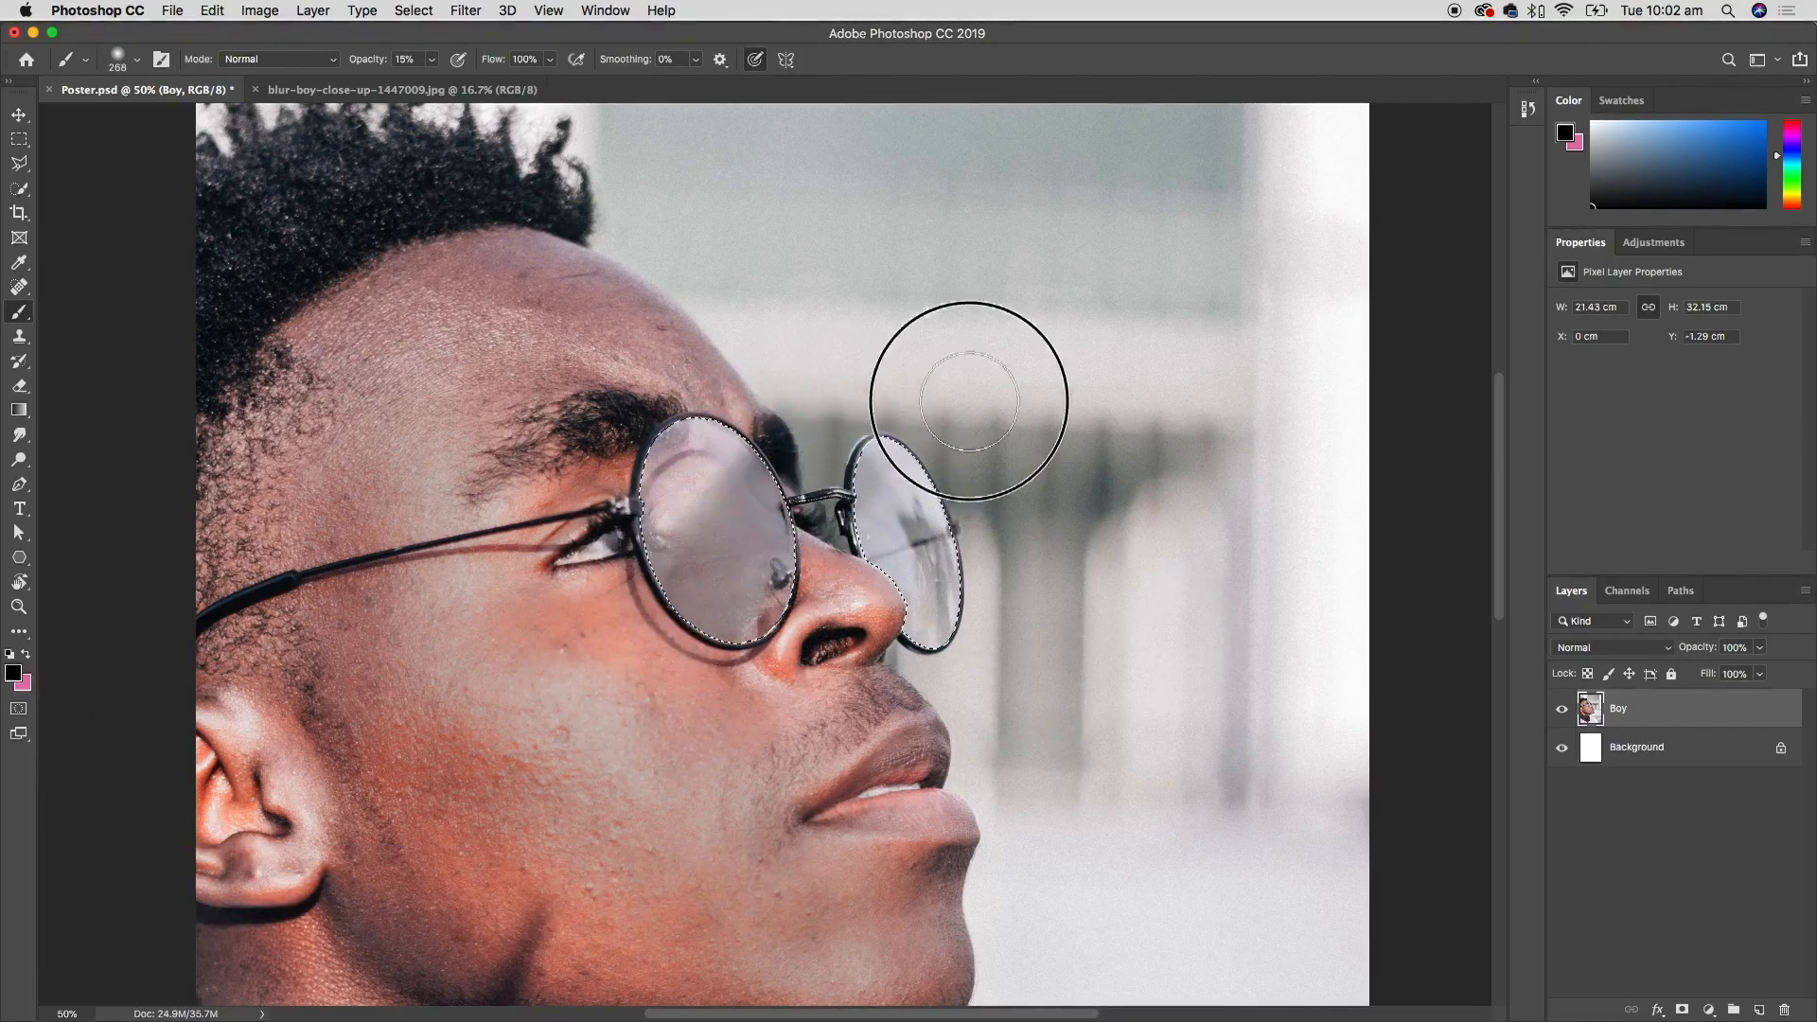
mouse_move(969, 402)
left_mouse_down()
mouse_move(923, 497)
mouse_move(935, 481)
left_mouse_up()
key("super+d")
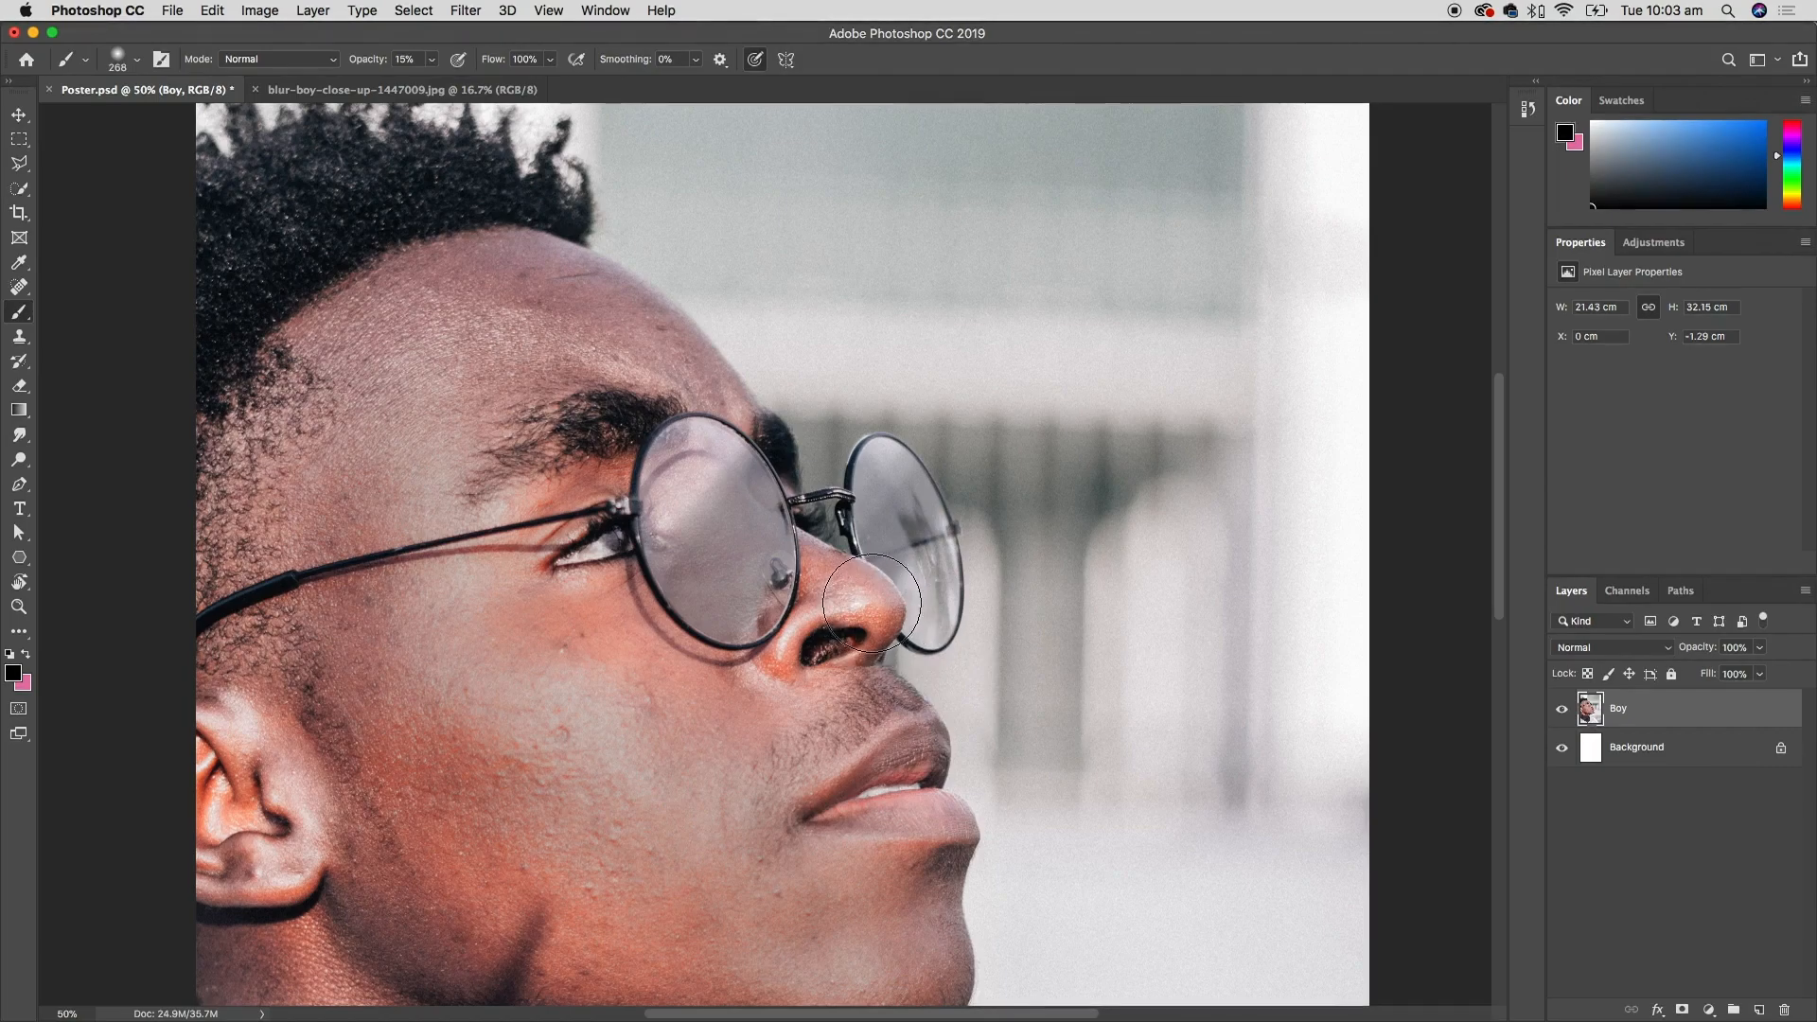
- Undo the deselection and all the black brush strokes painted on the lenses
key("super+z")
key("super+z")
key("super+z")
key("super+z")
key("super+z")
key("super+z")
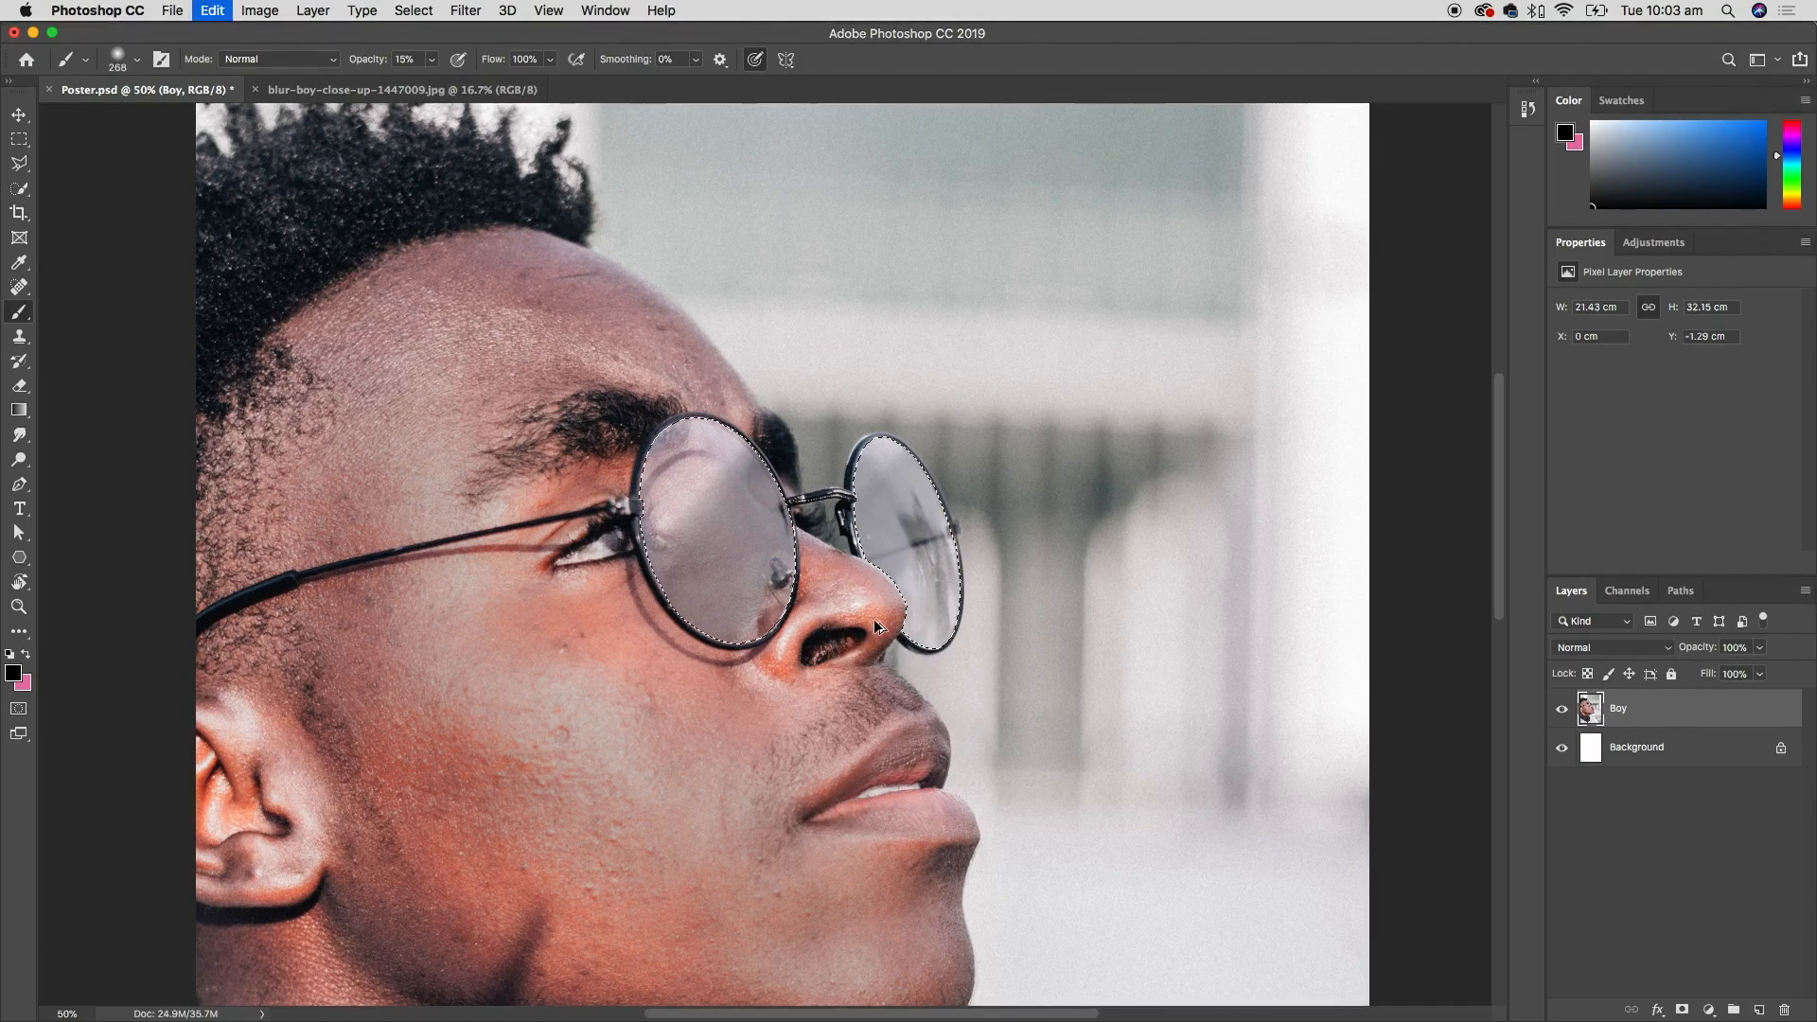
key("super+z")
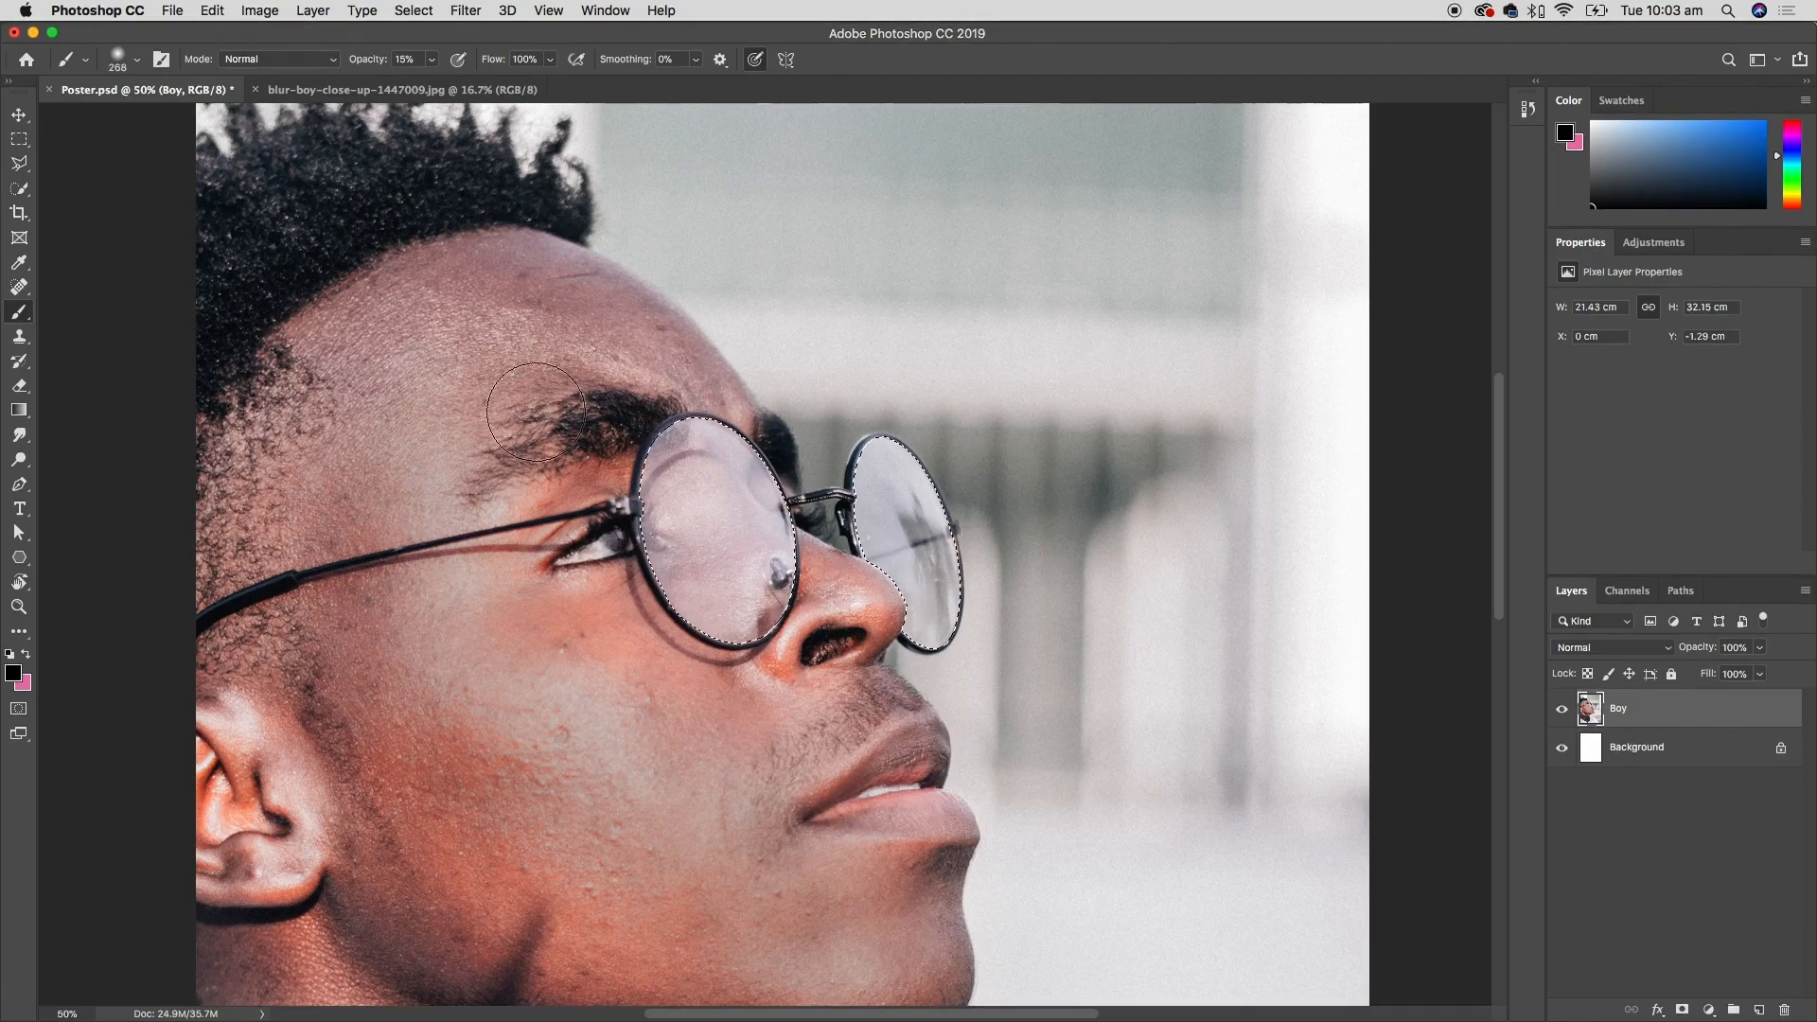
left_click(212, 10)
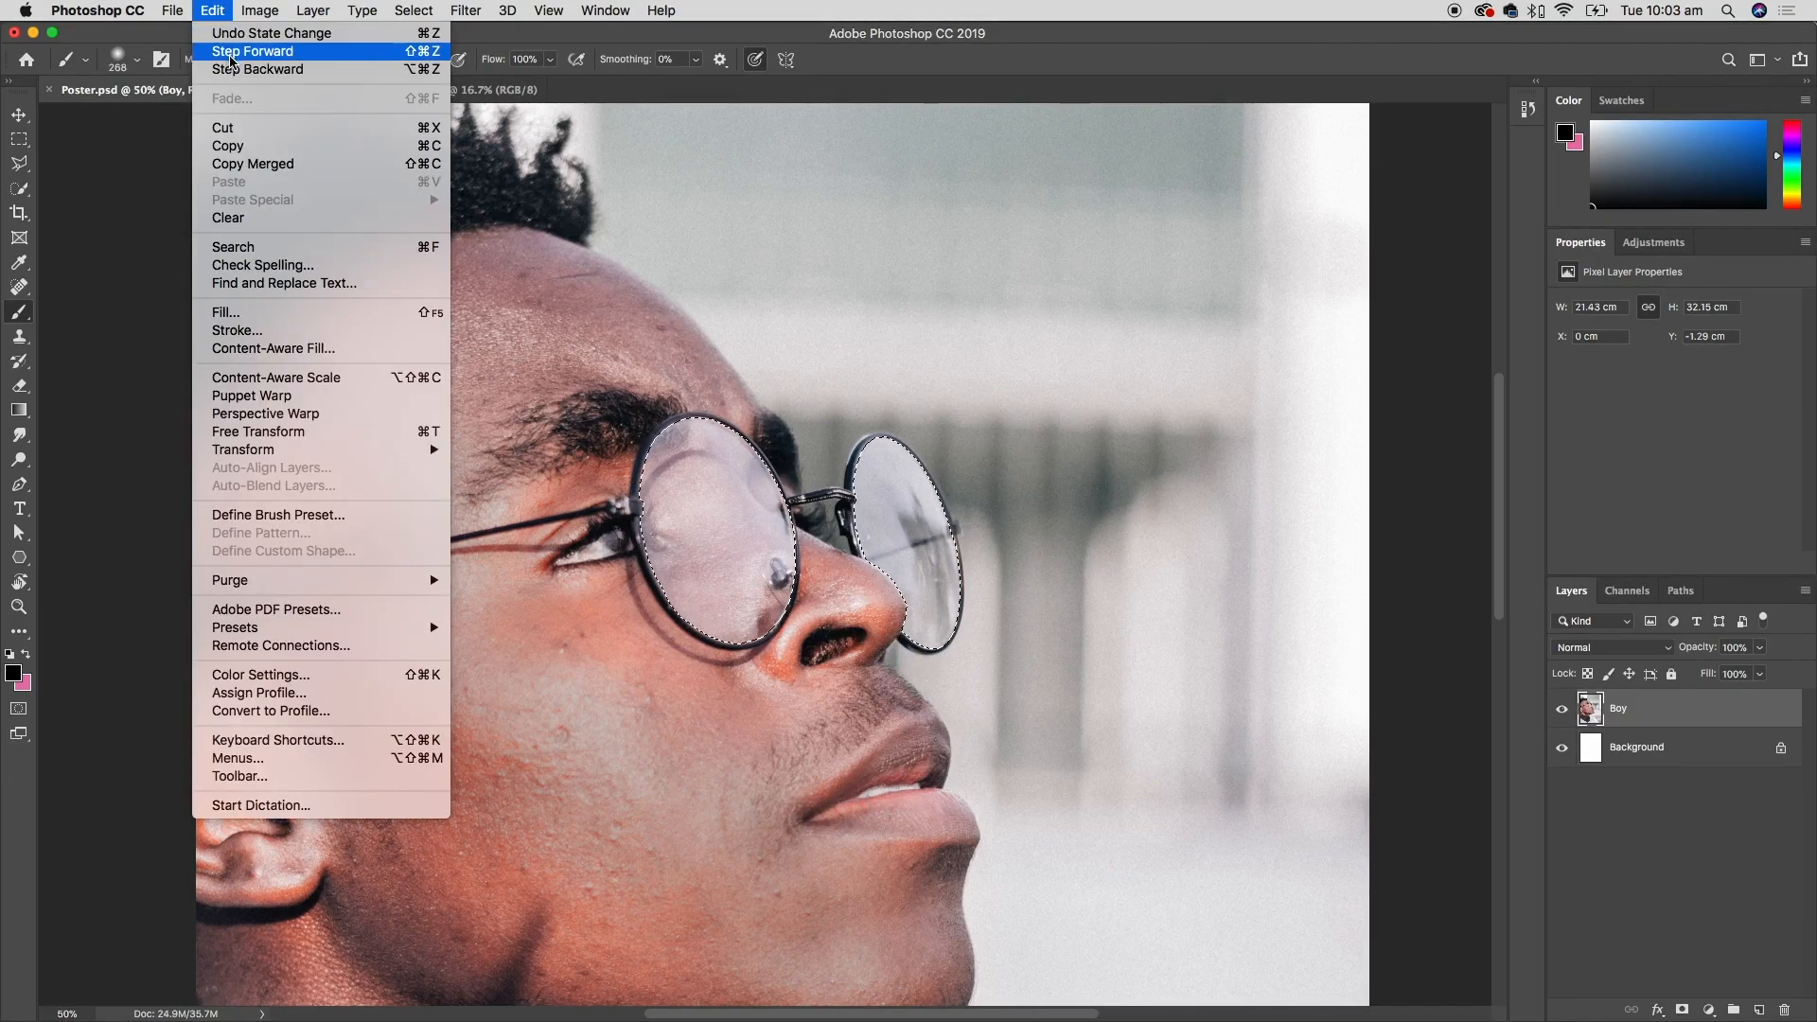
left_click(1049, 40)
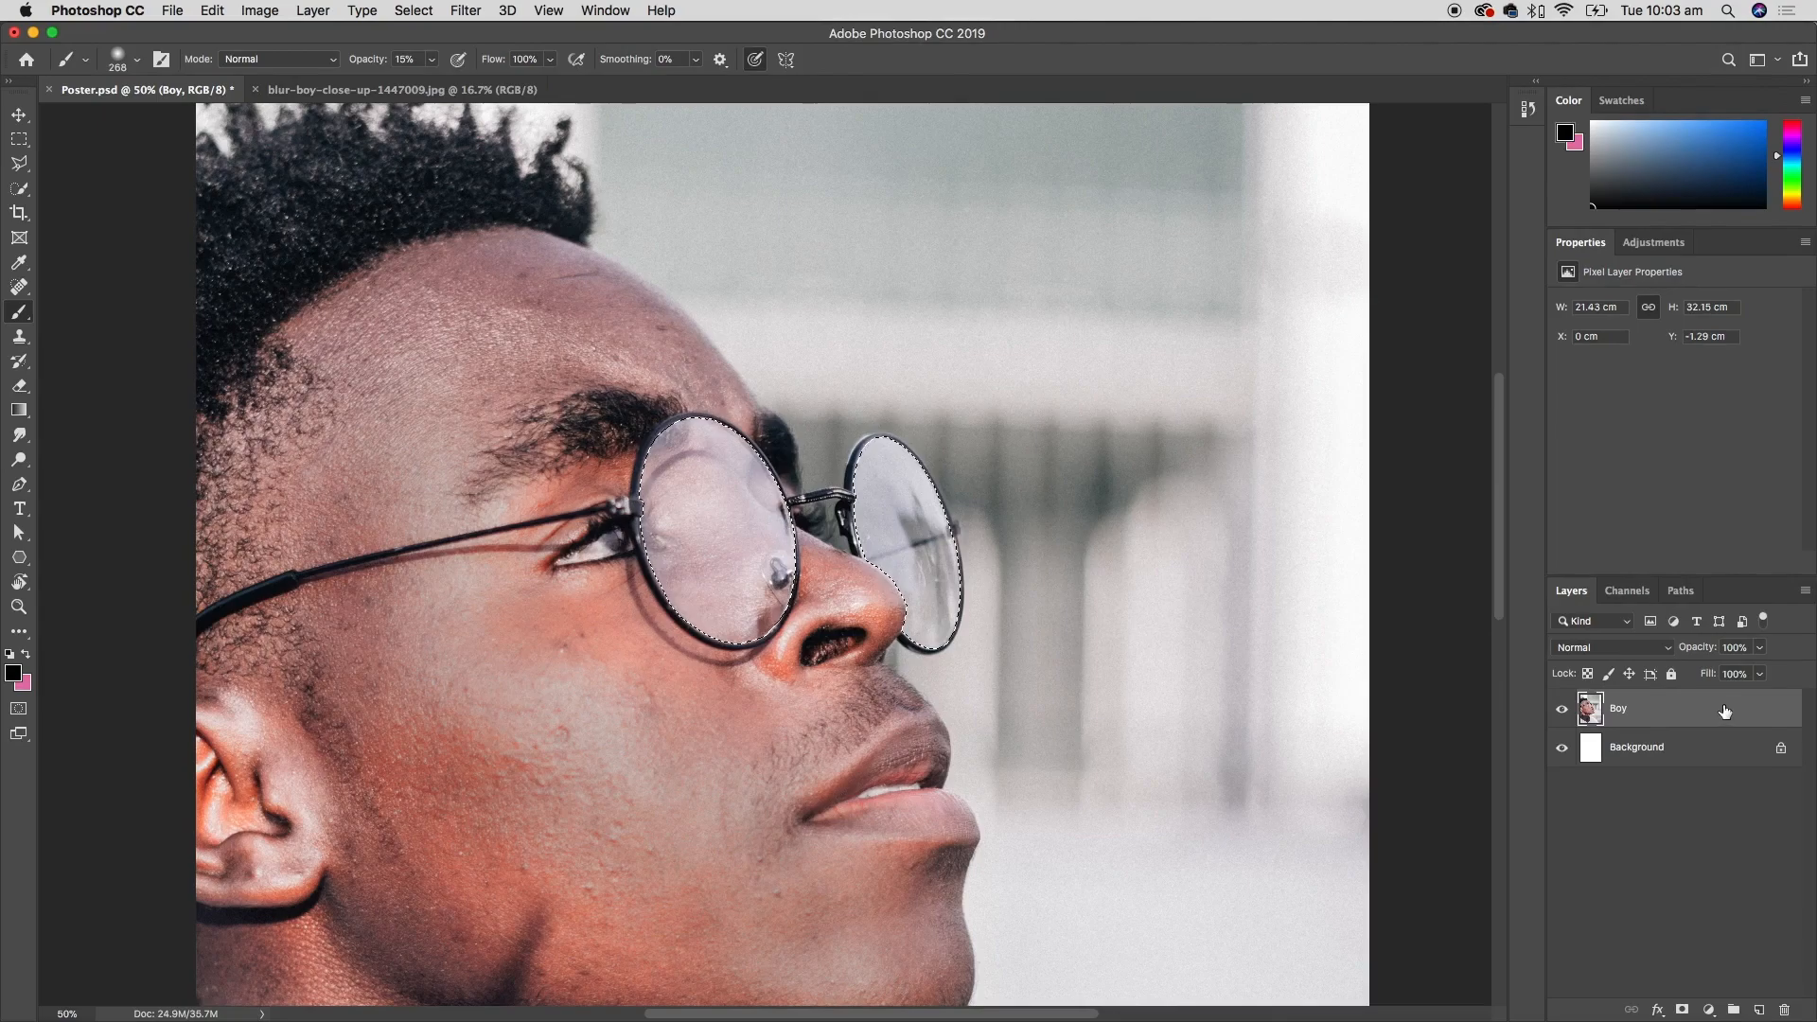
- Copy the selected lenses from the Boy layer onto a new layer with Layer Via Copy
left_click(316, 10)
mouse_move(636, 14)
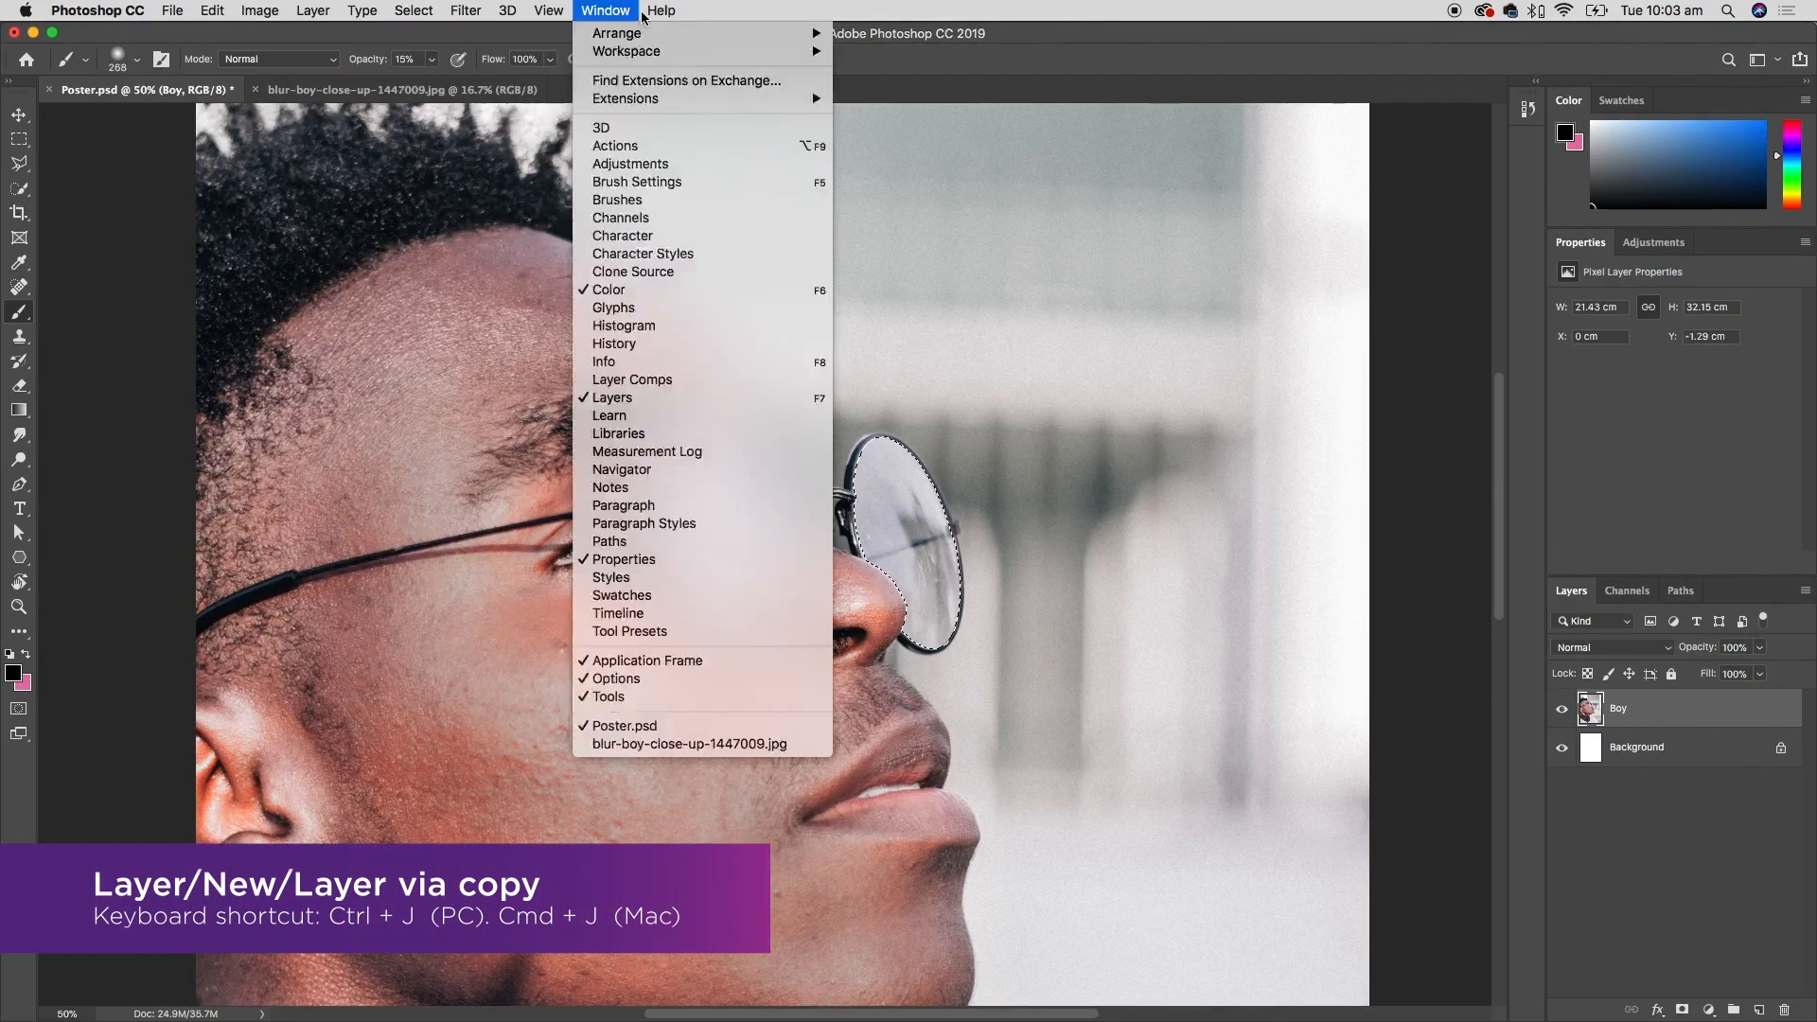
mouse_move(317, 11)
mouse_move(532, 35)
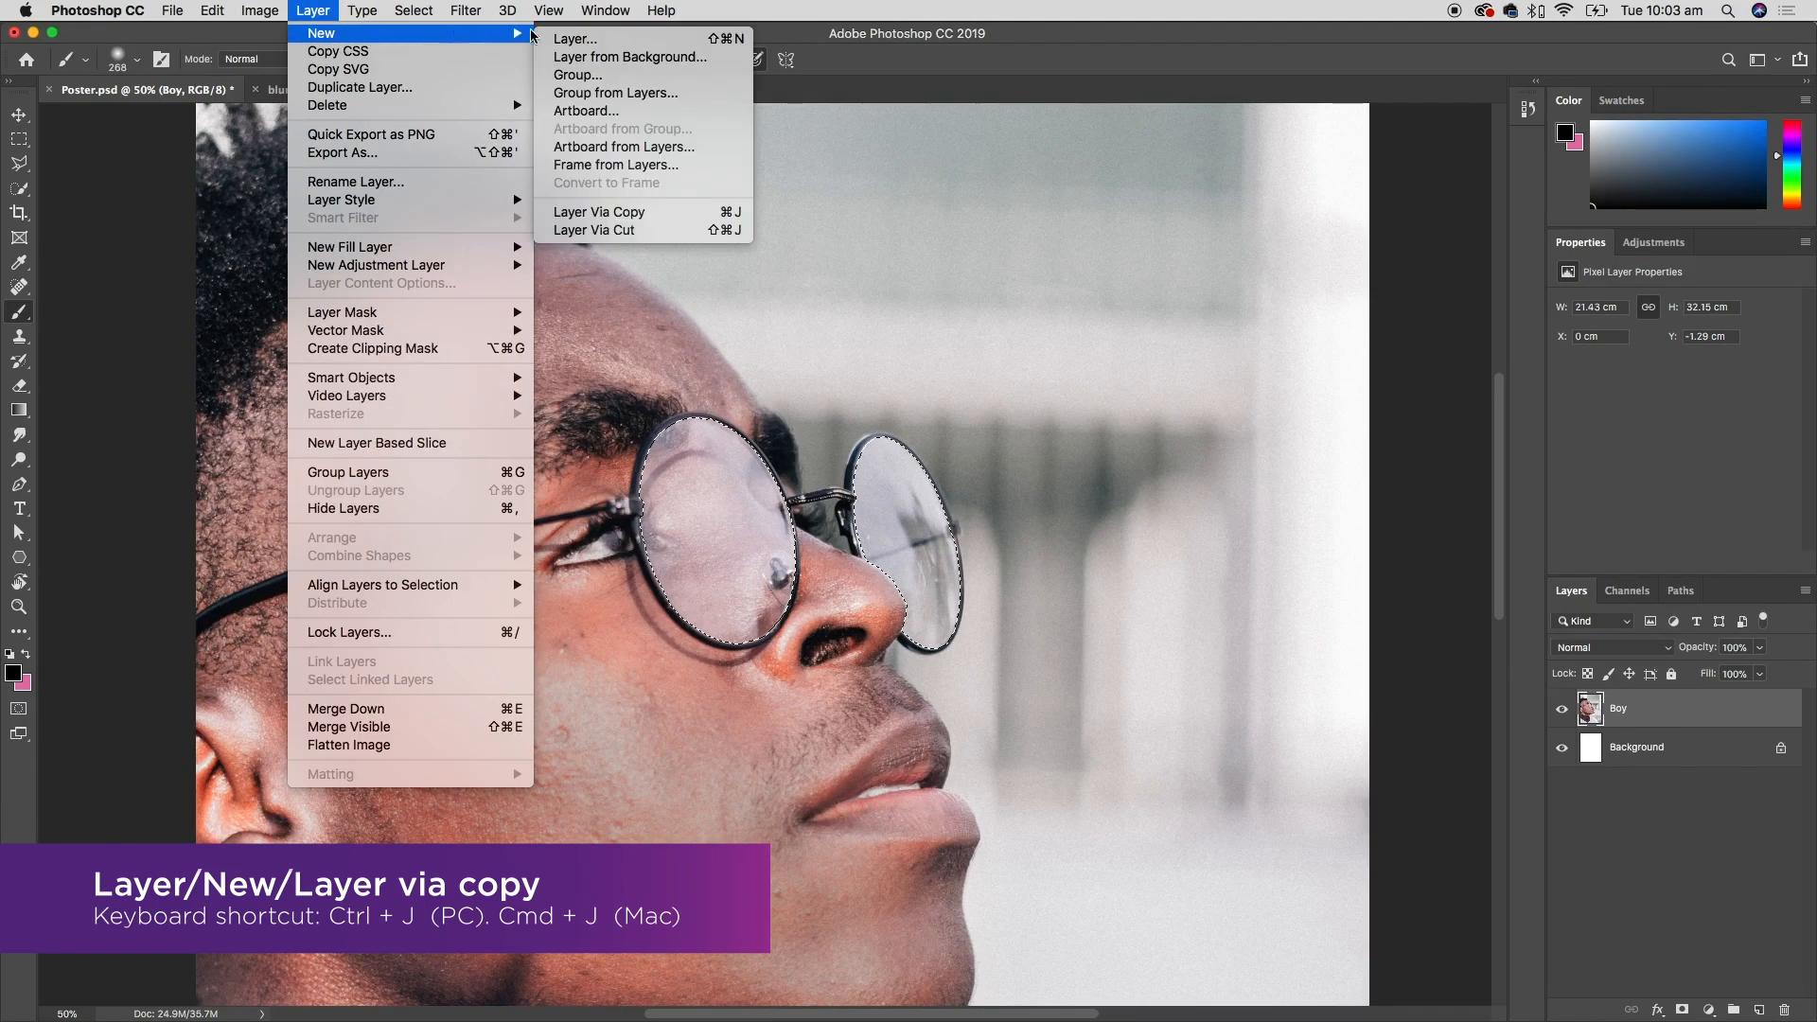
left_click(692, 219)
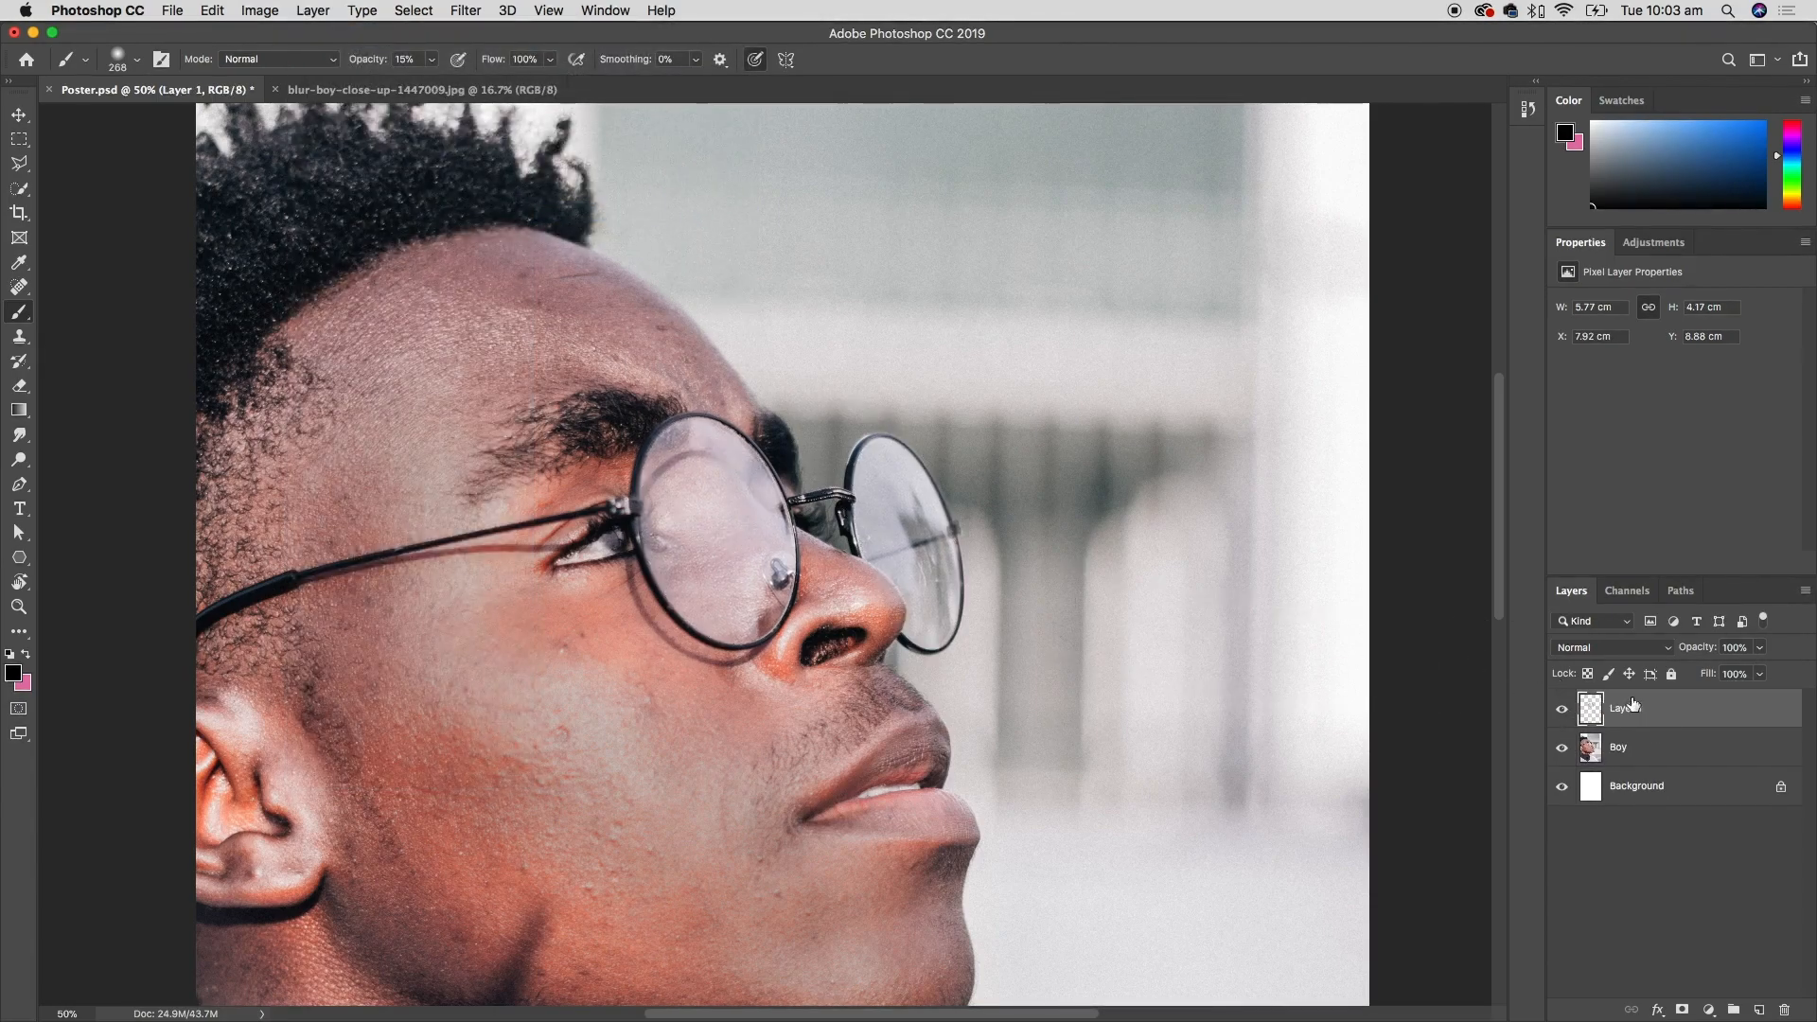
- Hide the Boy layer to check the copied lenses, show it again, and rename the new layer glasses
left_click(1562, 748)
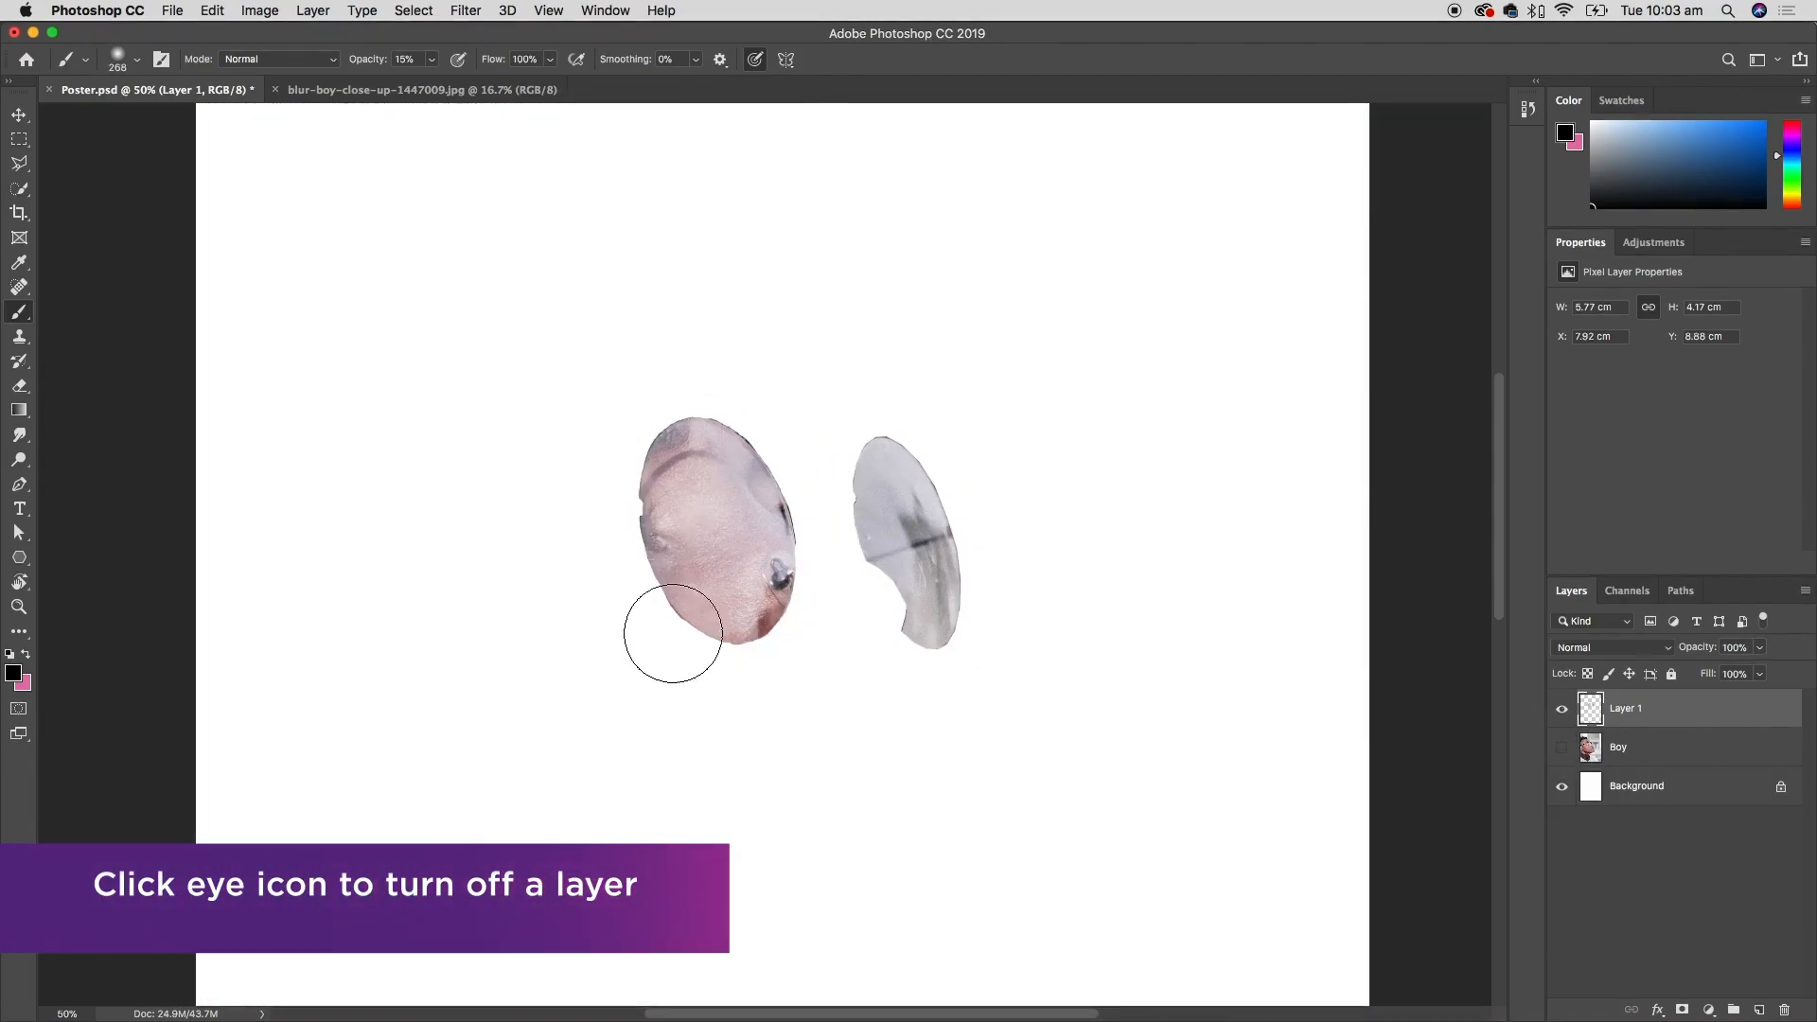
left_click(1563, 748)
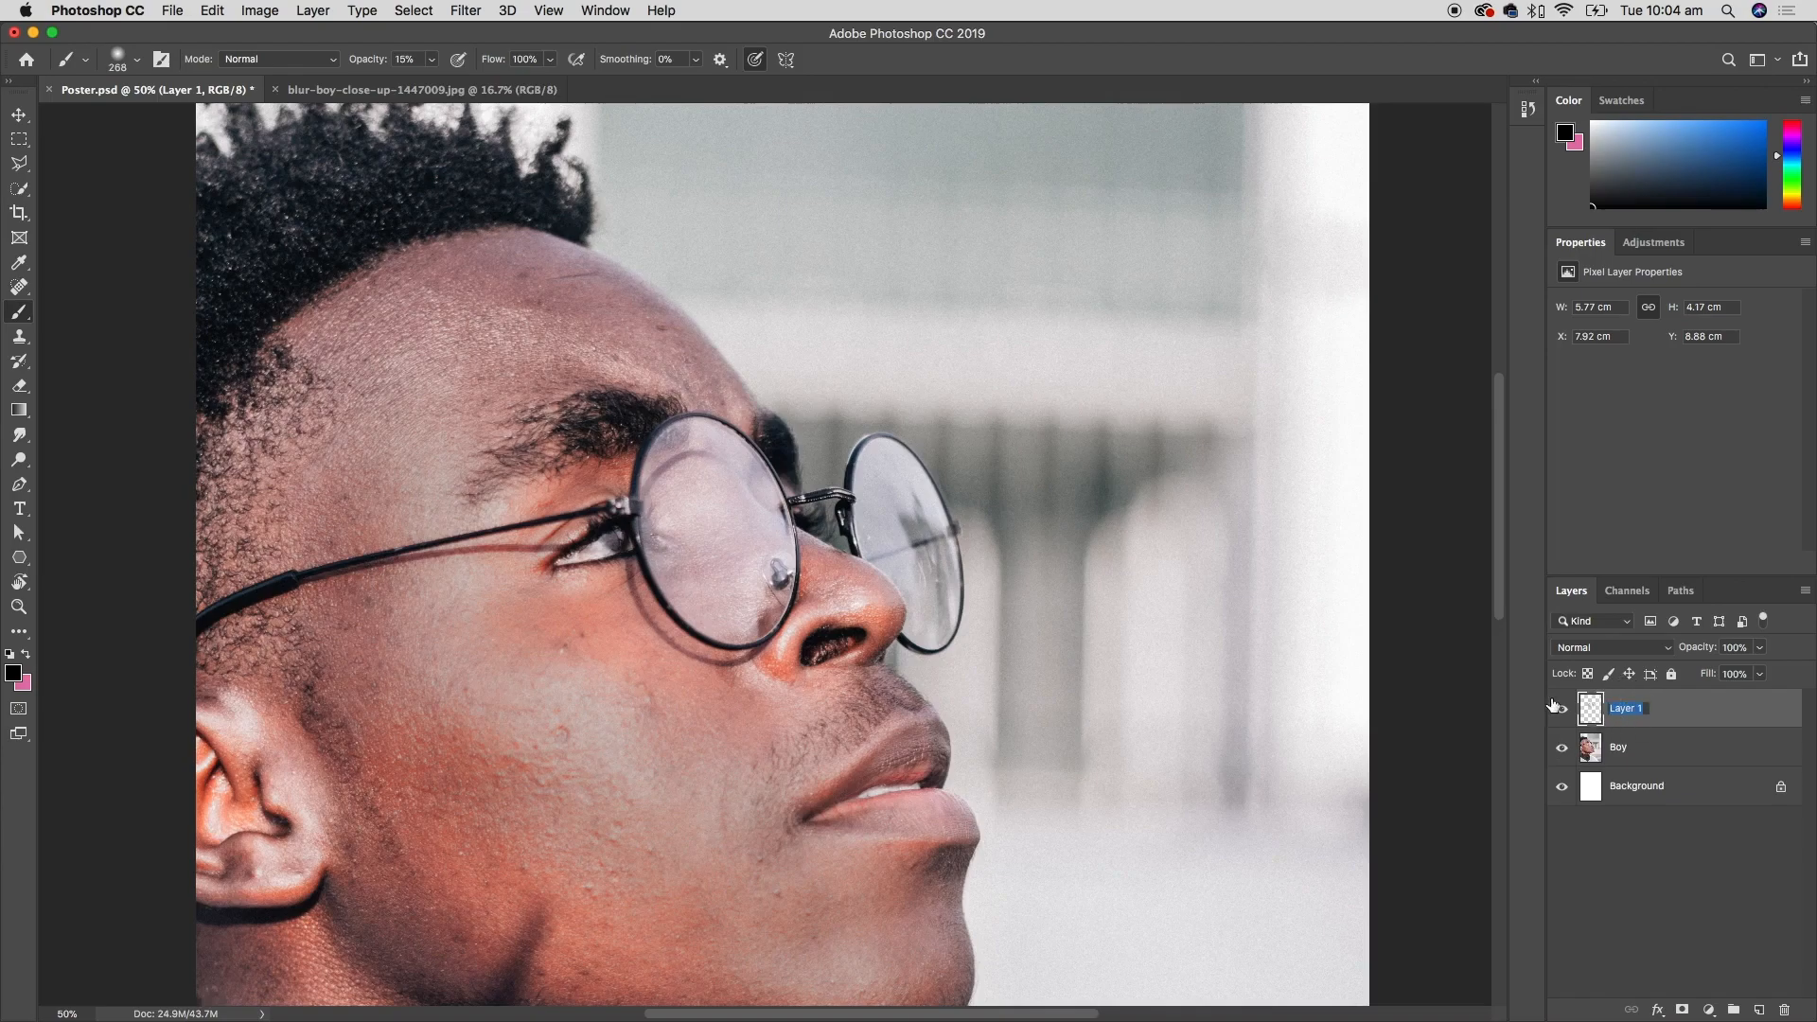
type("glasses")
key("Return")
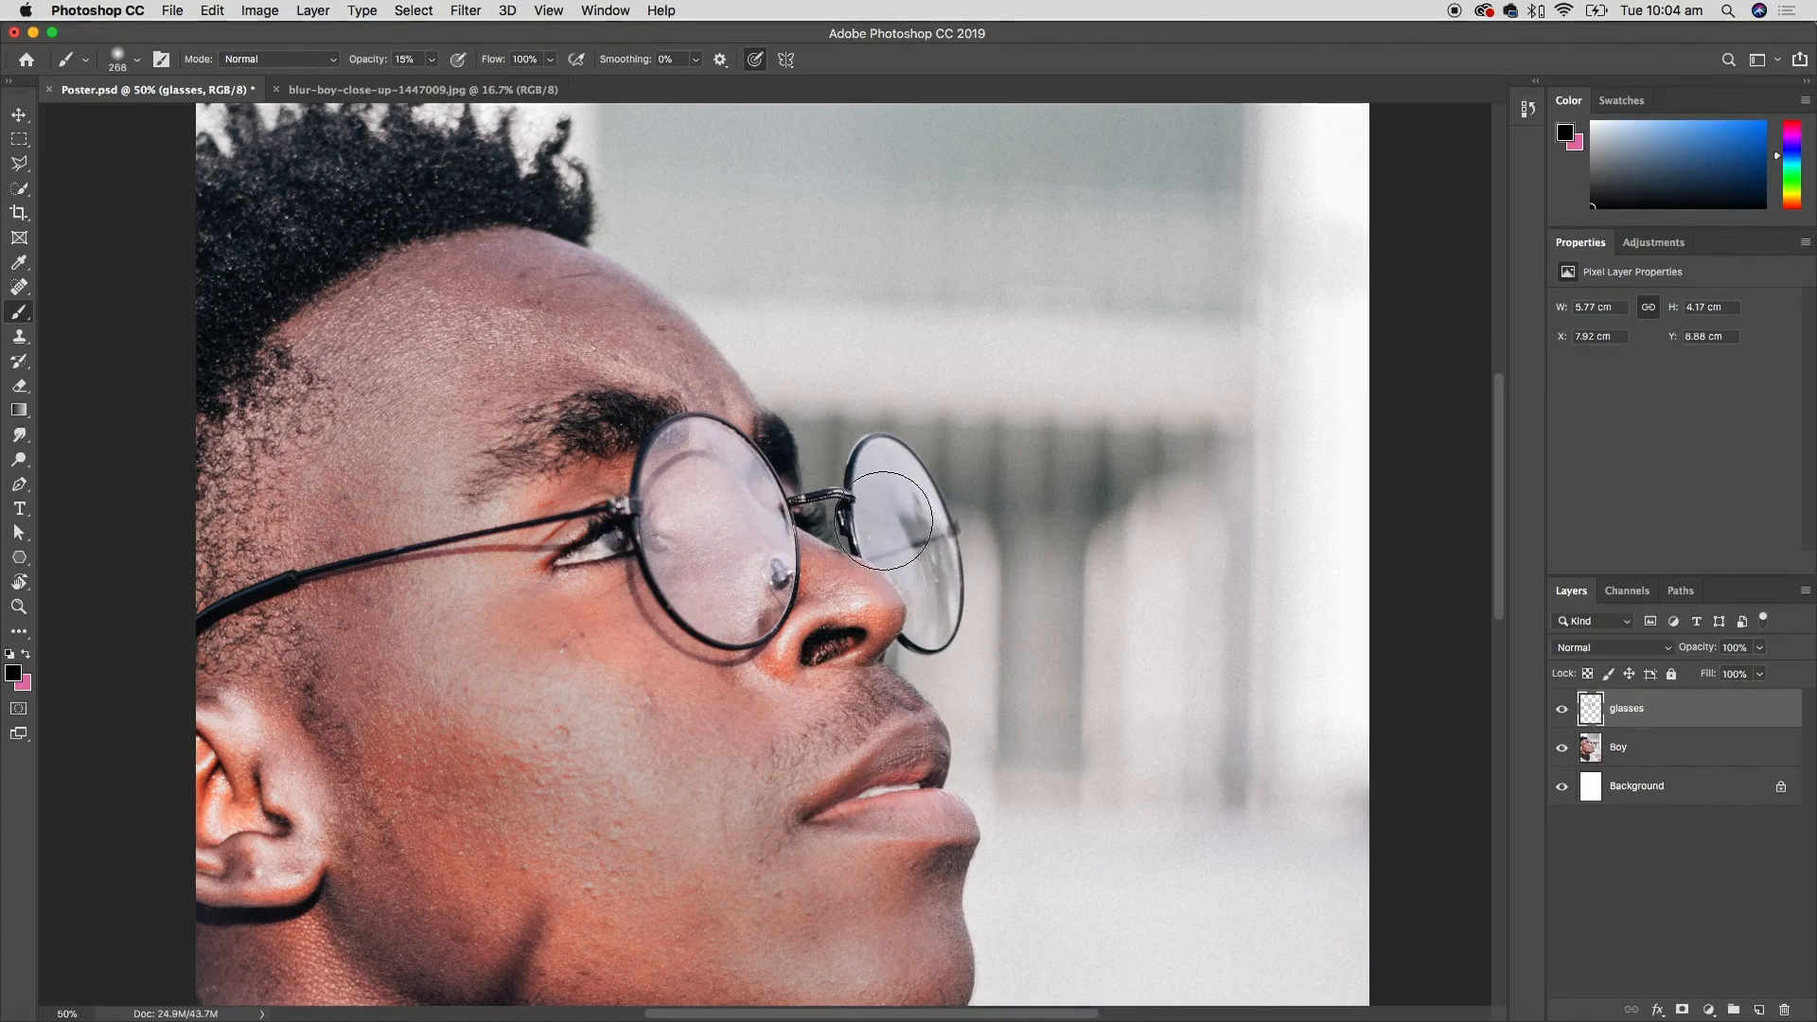
- Start a Hue/Saturation adjustment on the glasses layer and set the saturation to +93
left_click(260, 11)
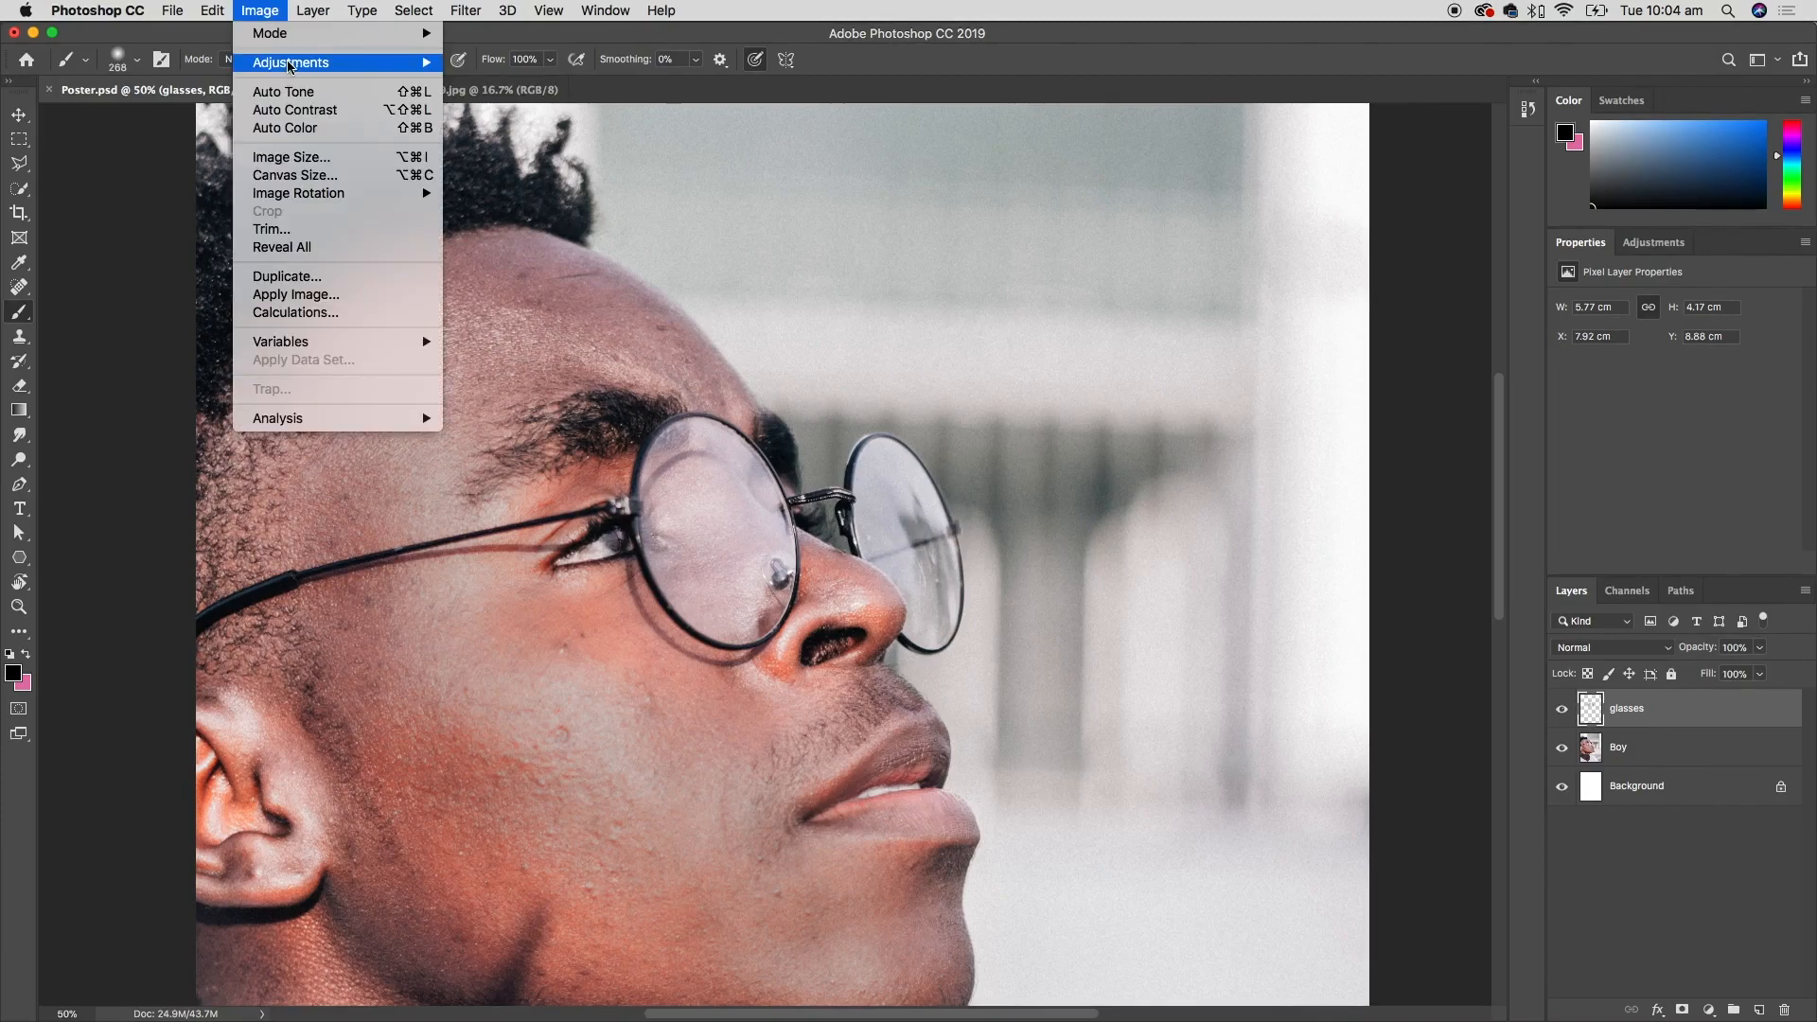
mouse_move(398, 63)
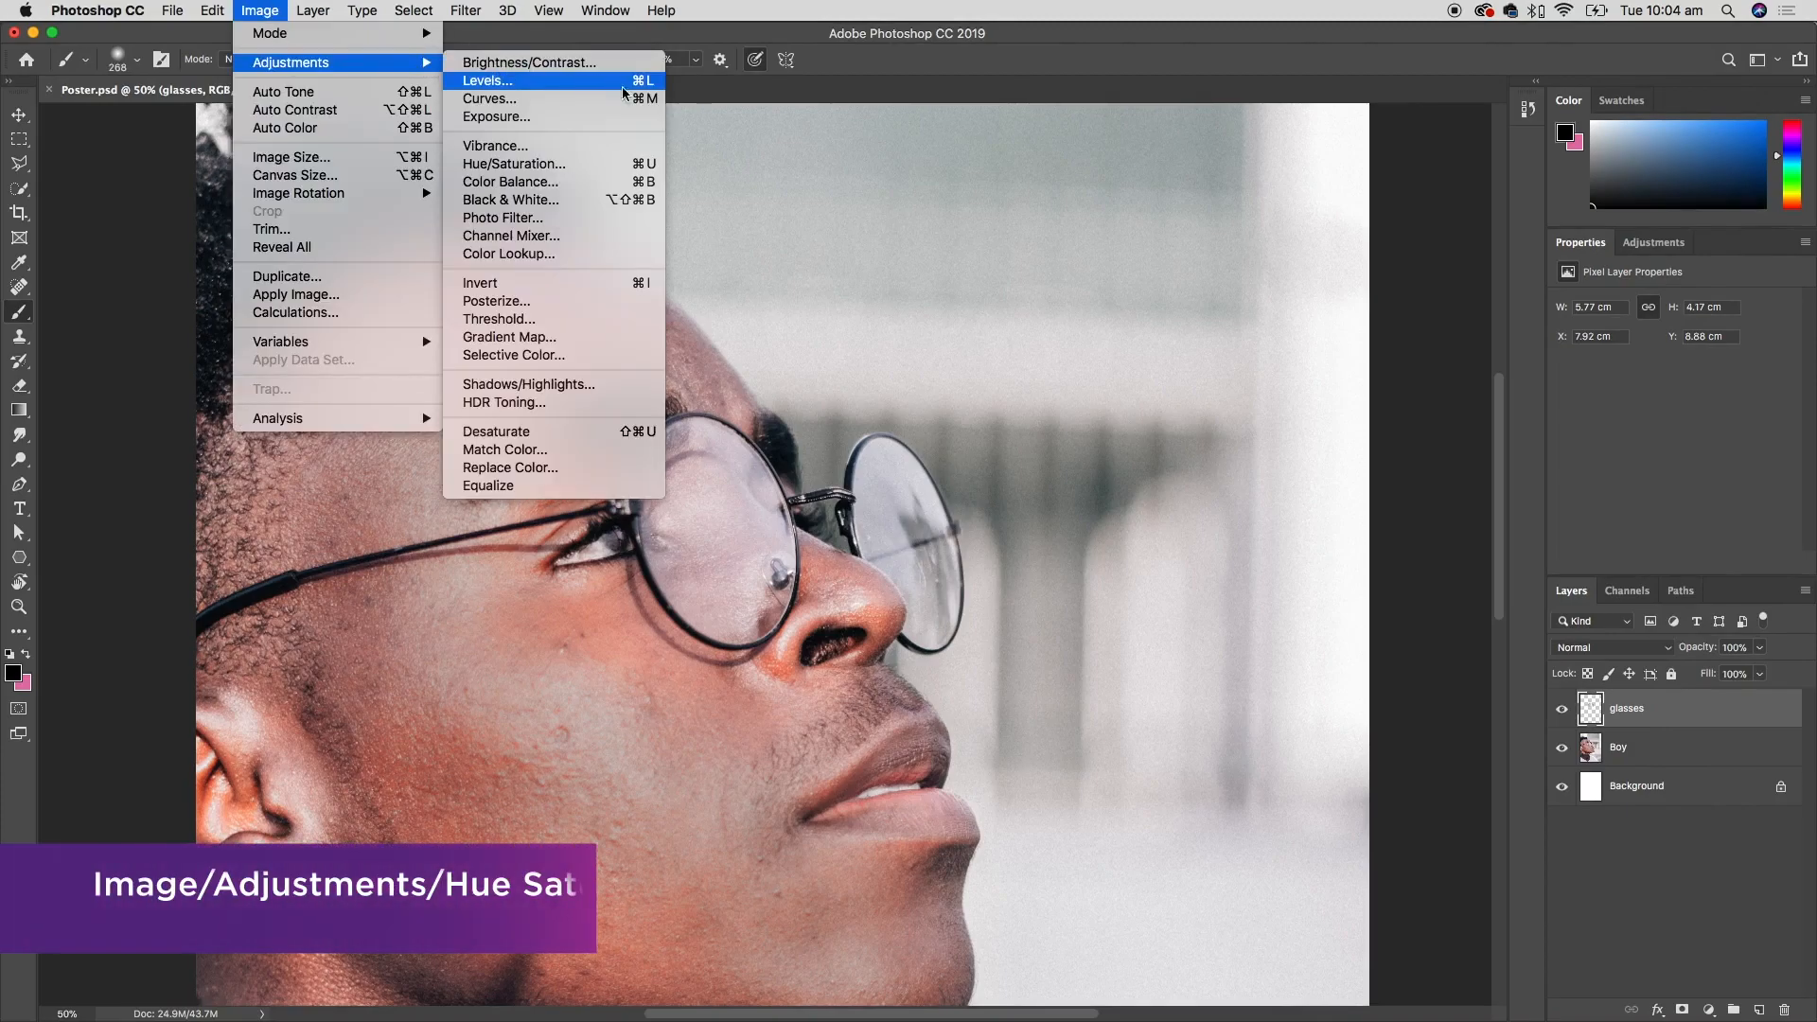
left_click(611, 165)
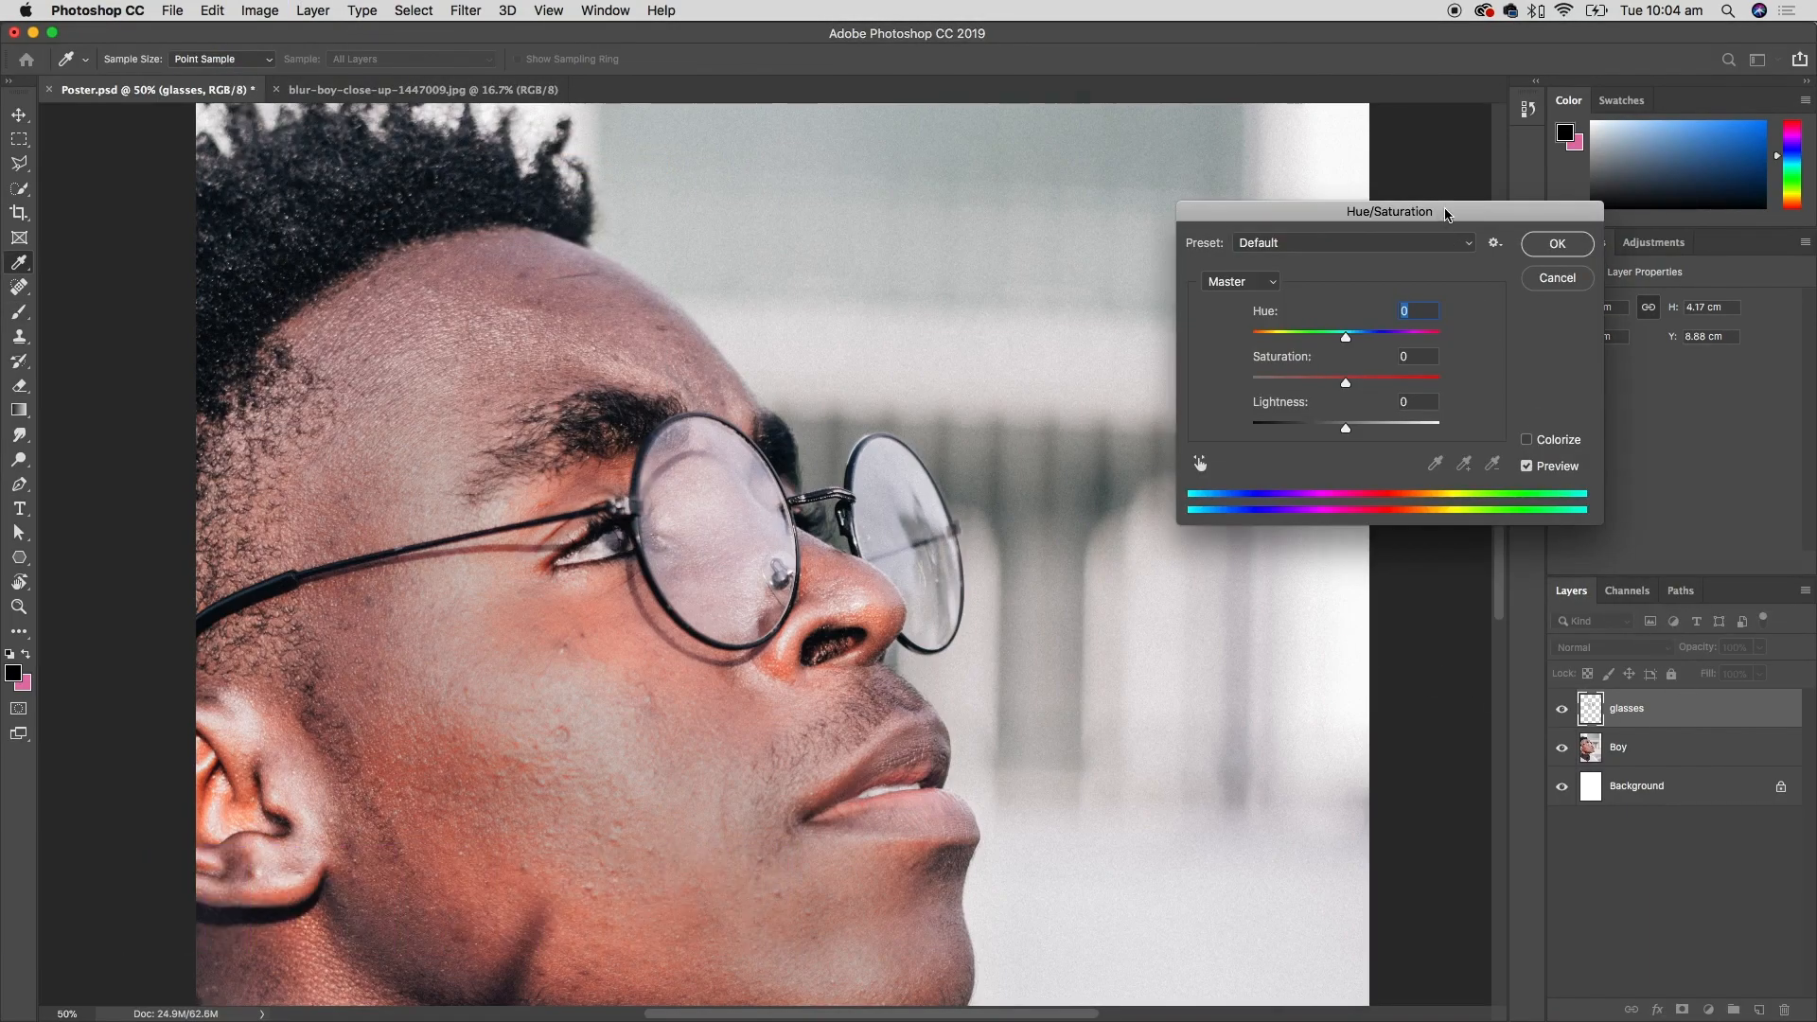
left_click_drag(1445, 214, 1337, 278)
mouse_move(1235, 449)
left_mouse_down()
mouse_move(1166, 458)
mouse_move(1309, 433)
mouse_move(1323, 453)
mouse_move(1190, 465)
mouse_move(1331, 451)
mouse_move(1123, 454)
mouse_move(1270, 445)
left_mouse_up()
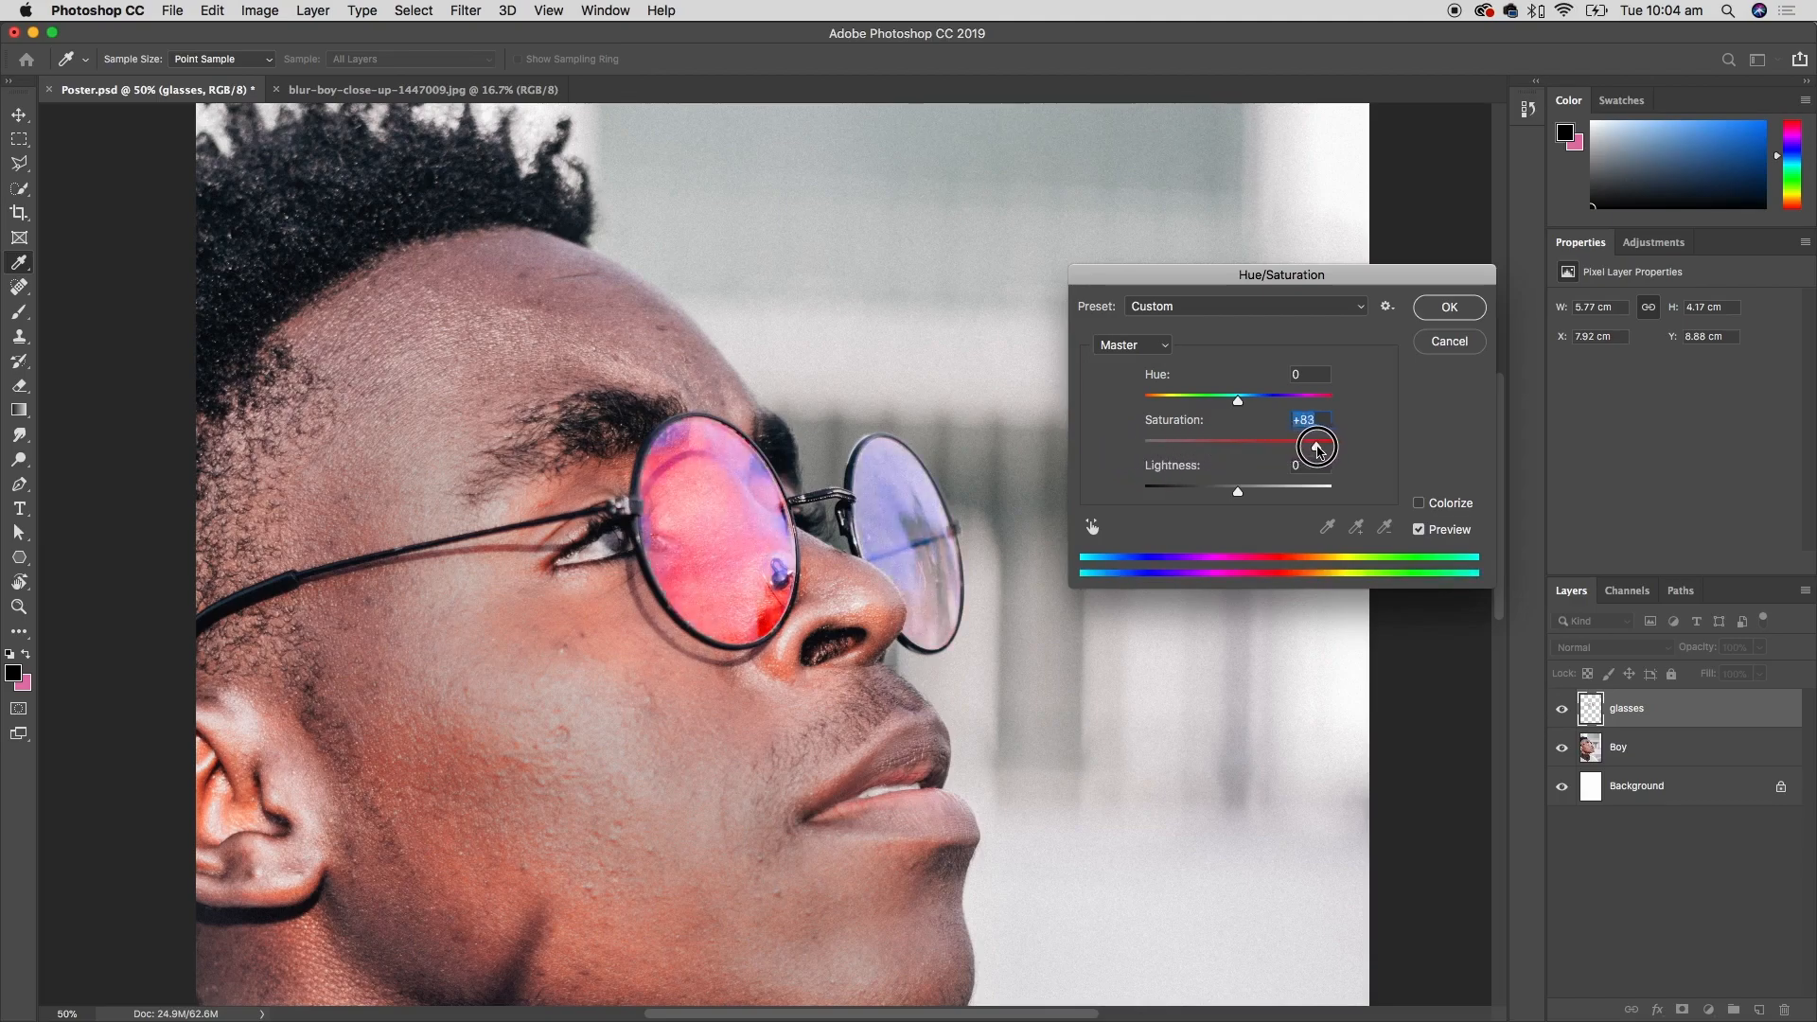
left_click_drag(1322, 450, 1326, 449)
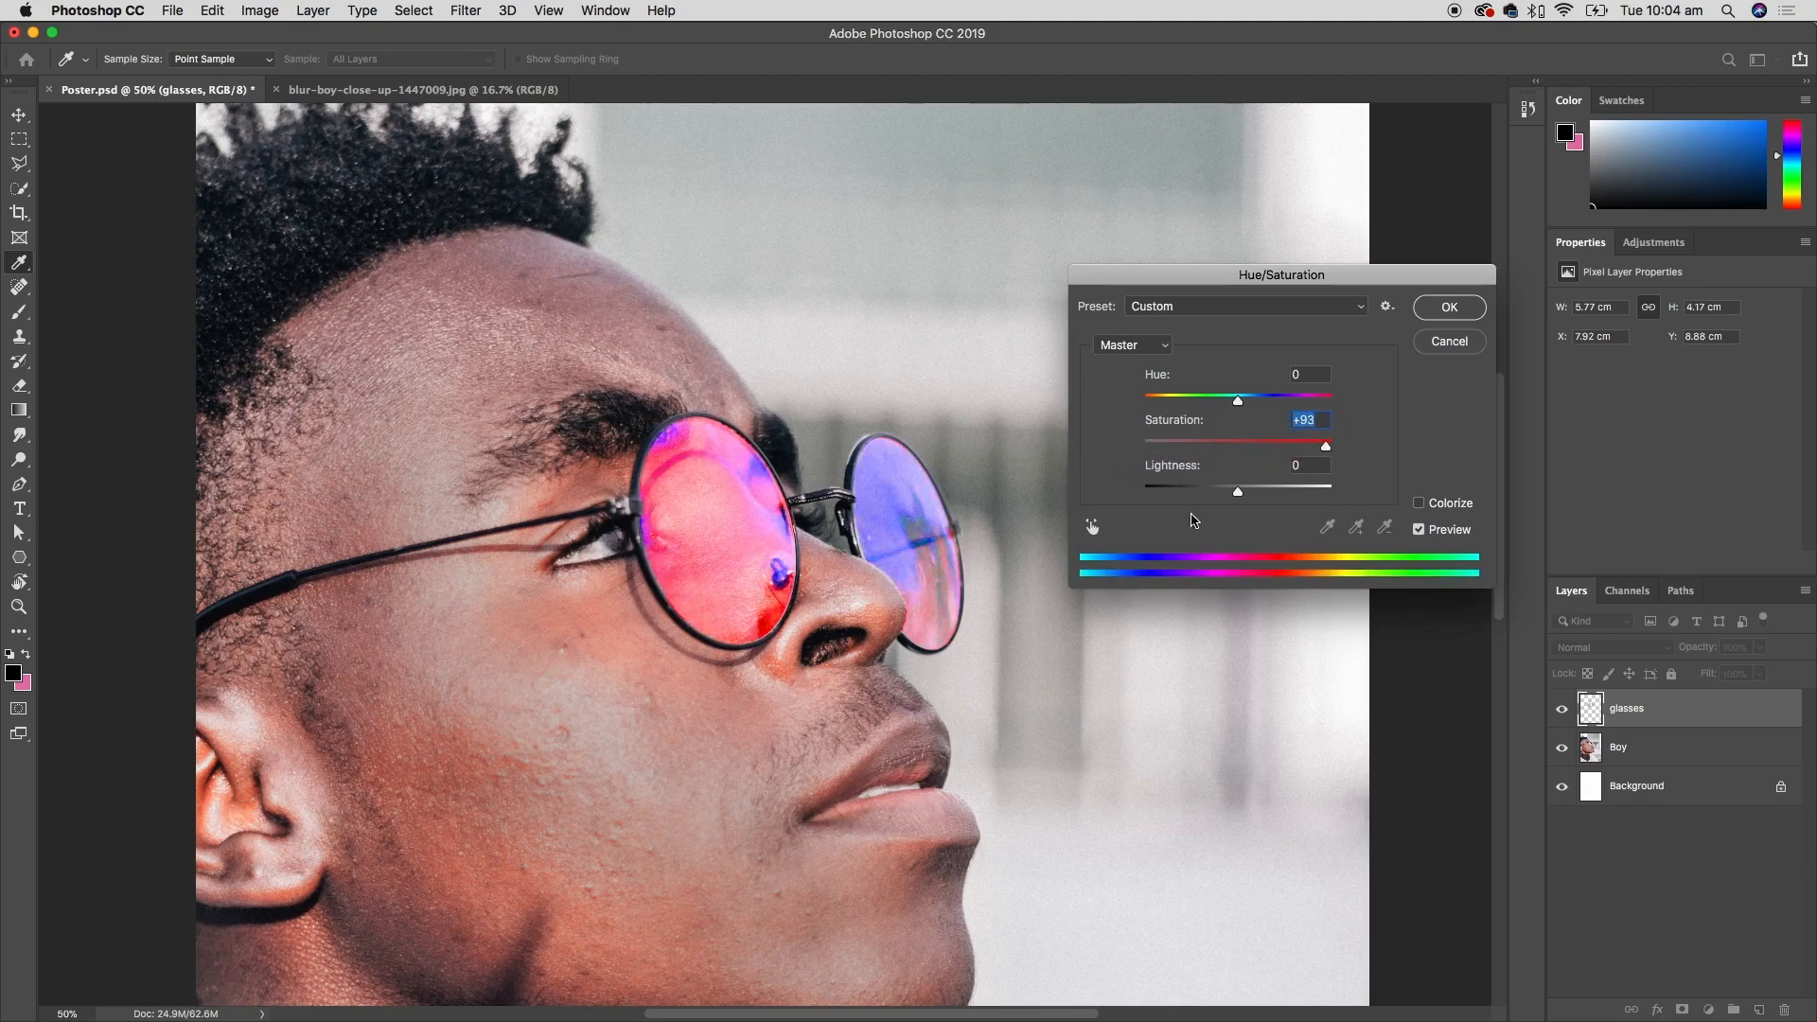
- Set the lenses' hue to +19, compare with the preview off and on, and apply the adjustment
left_click(1239, 404)
mouse_move(1240, 404)
left_mouse_down()
mouse_move(1166, 405)
mouse_move(1316, 403)
mouse_move(1256, 408)
left_mouse_up()
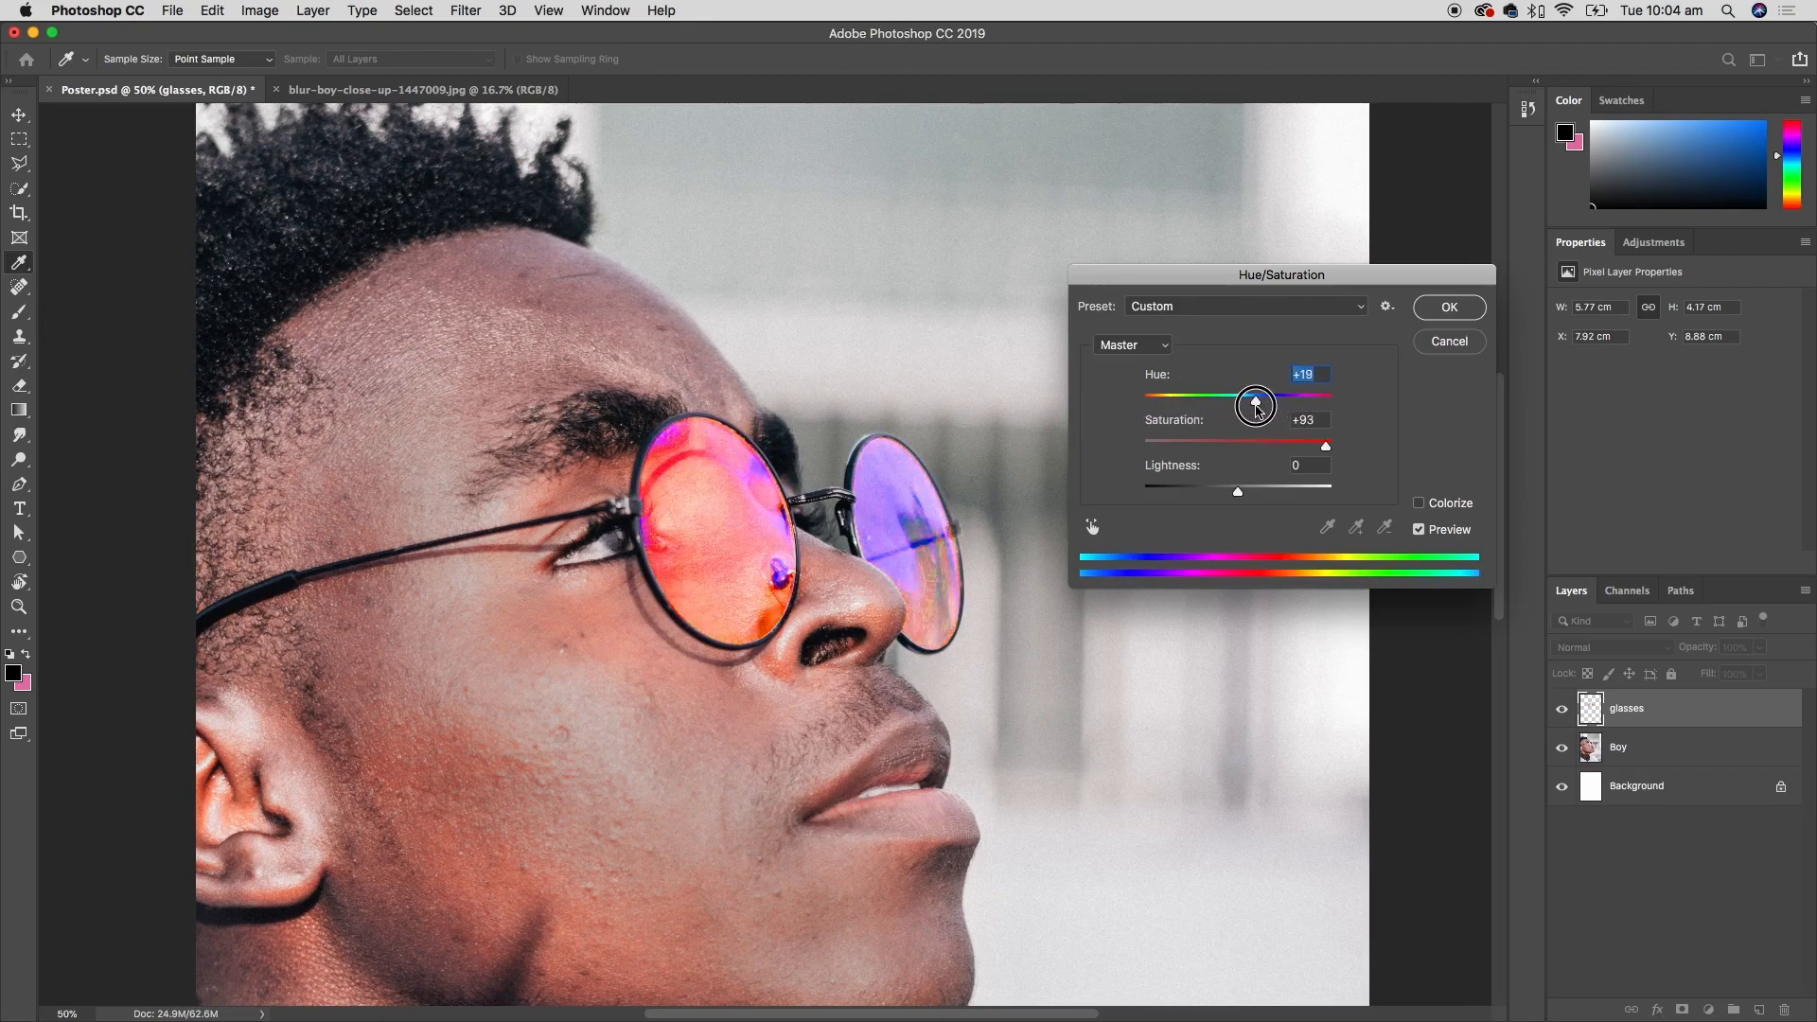
left_click(1422, 531)
left_click(1421, 532)
left_click(1421, 531)
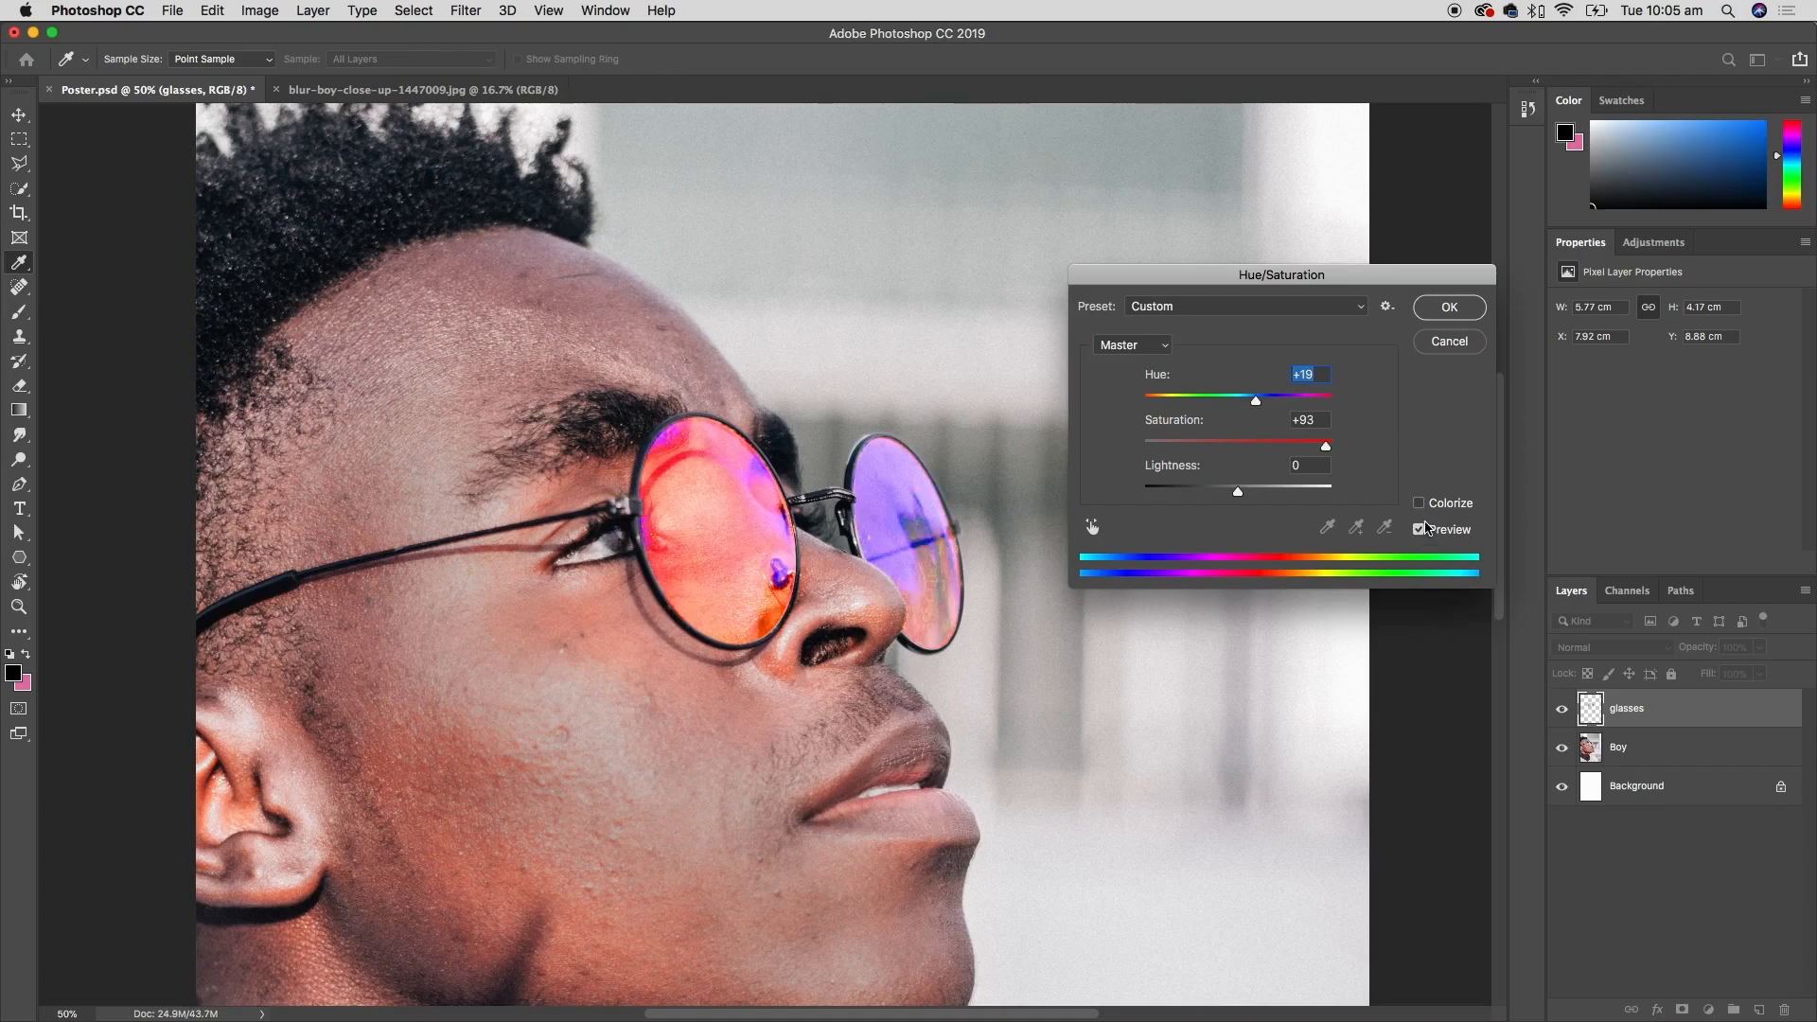
left_click(1449, 307)
- Fit the whole poster in view and compare it with the glasses layer hidden and shown
key("b")
key("super+0")
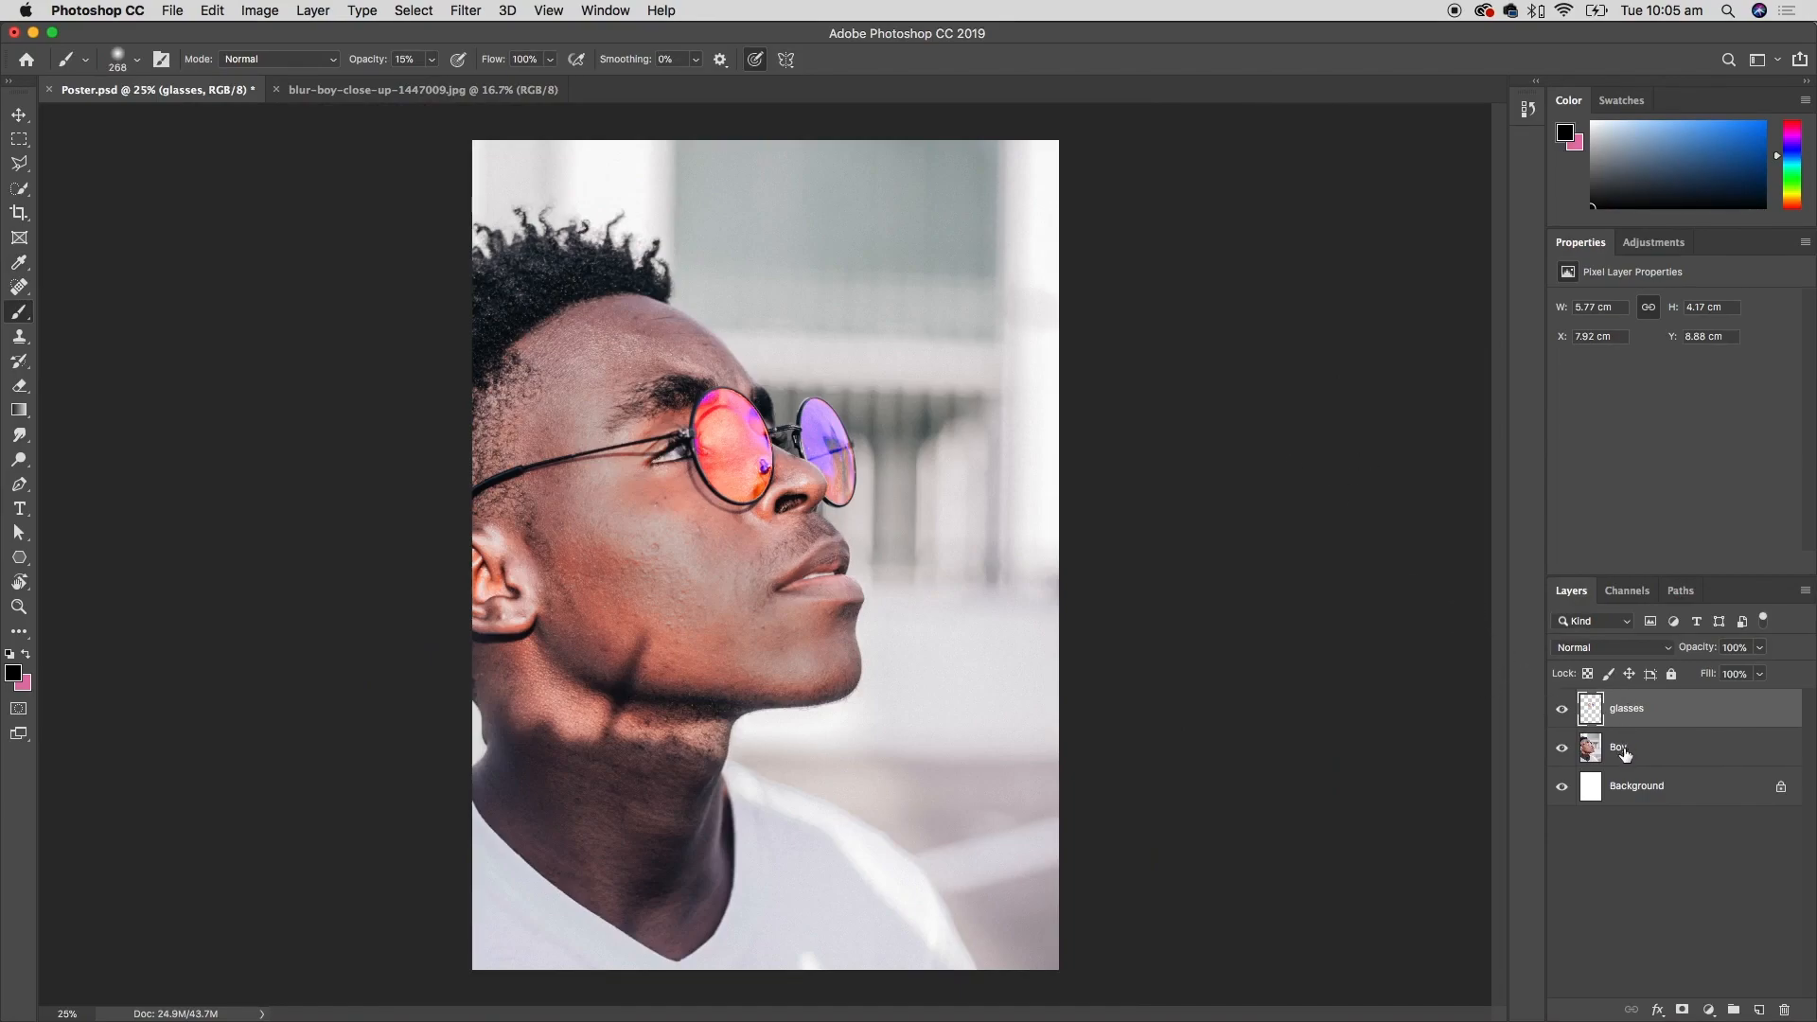
left_click(1562, 709)
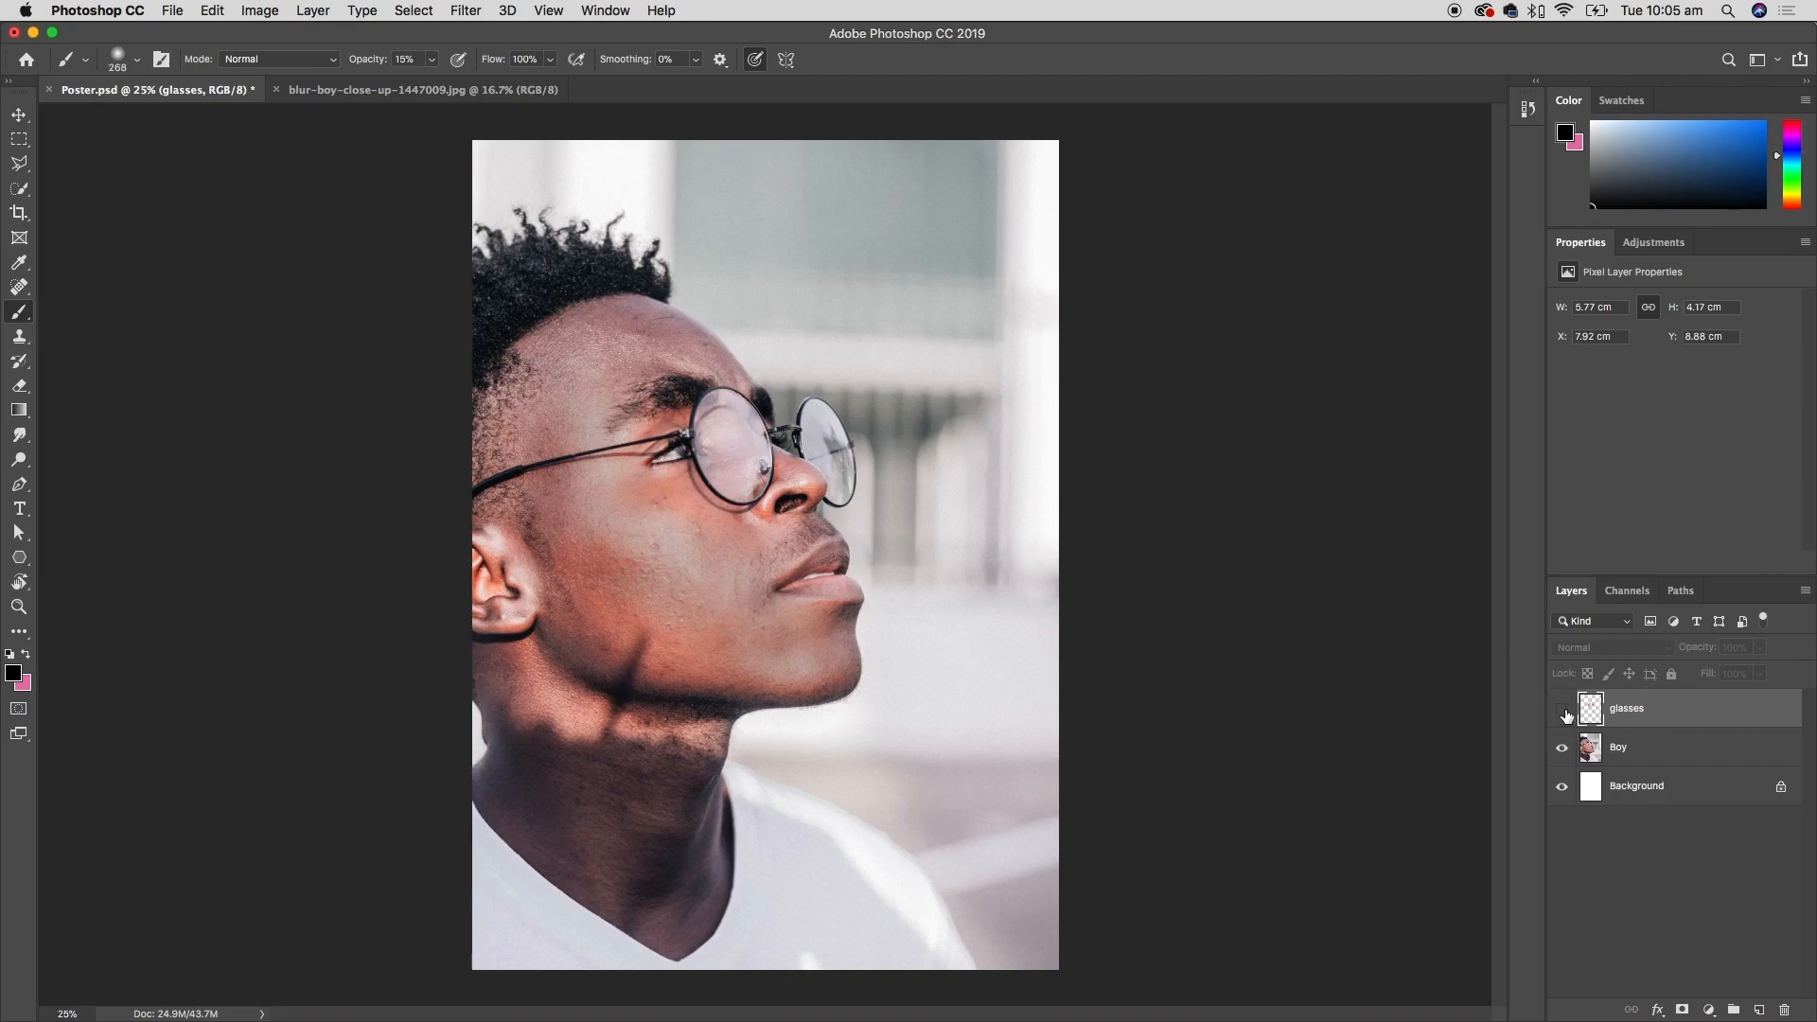
left_click(1563, 709)
left_click(1562, 710)
left_click(1562, 710)
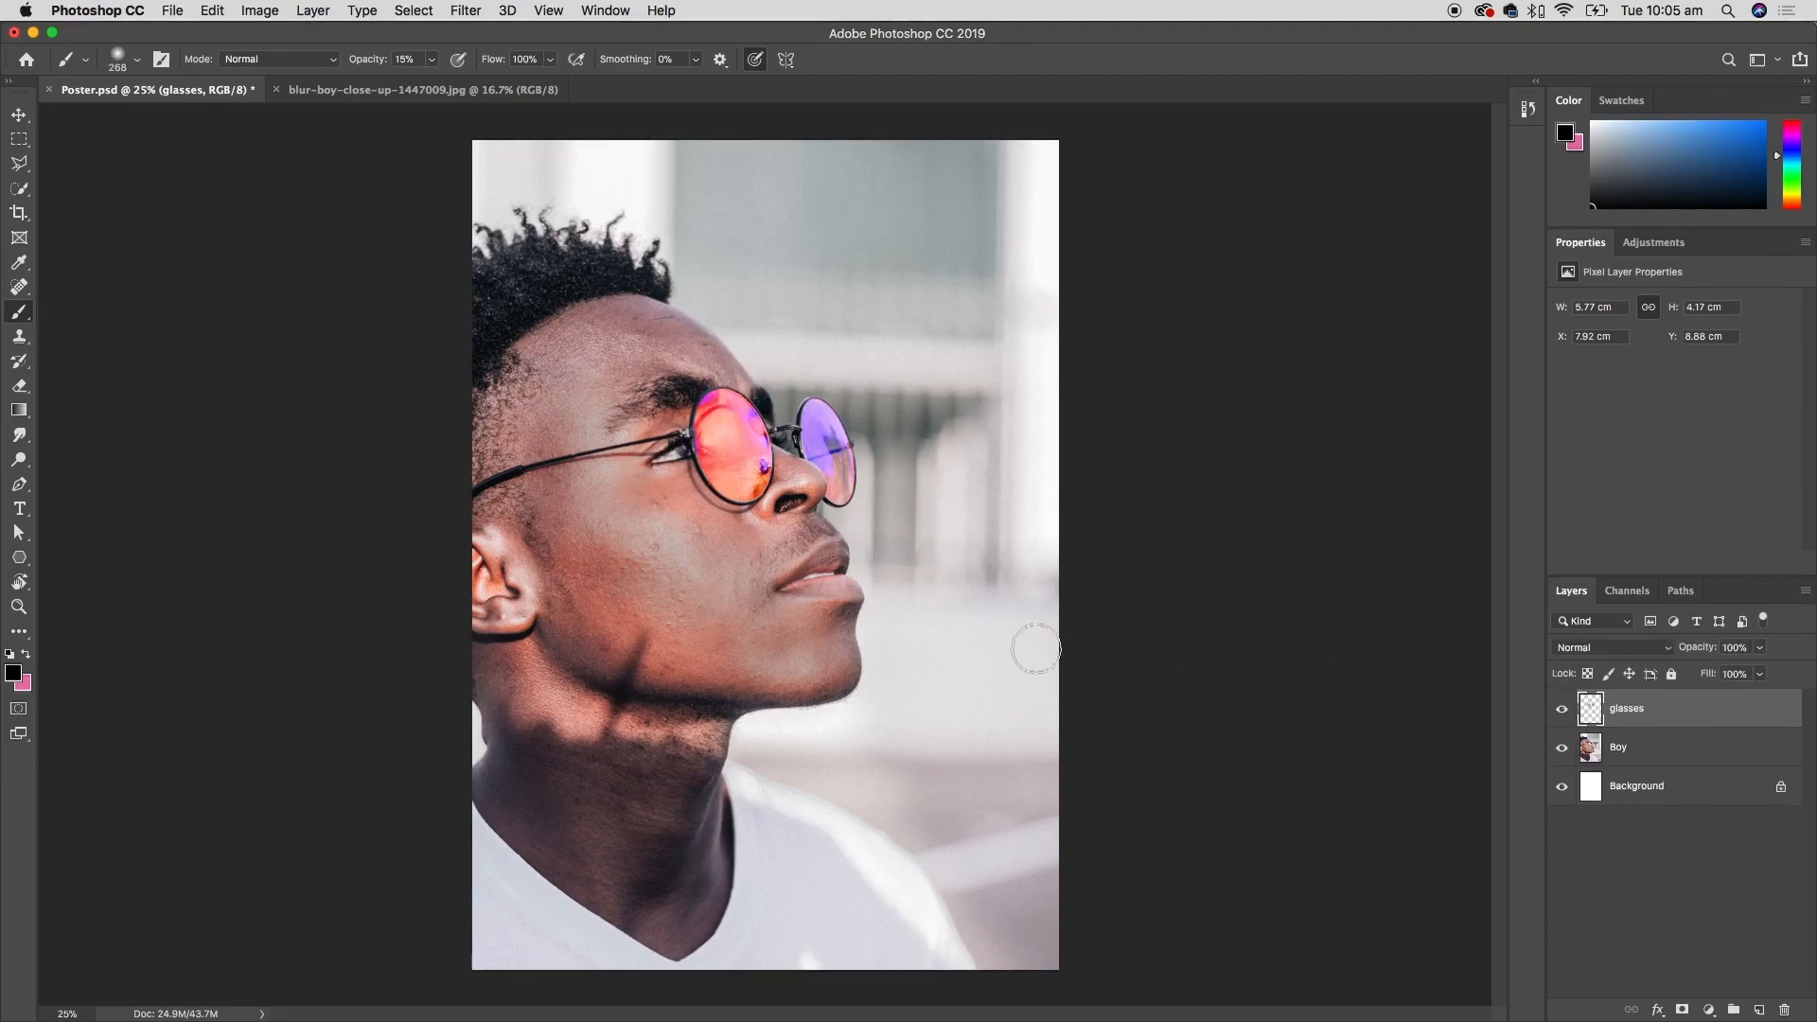
- Switch to Finder, preview abstract-acrylic-art-1083617.jpg in the Images folder, and open it with Adobe Photoshop CC 2019
key("super+Tab")
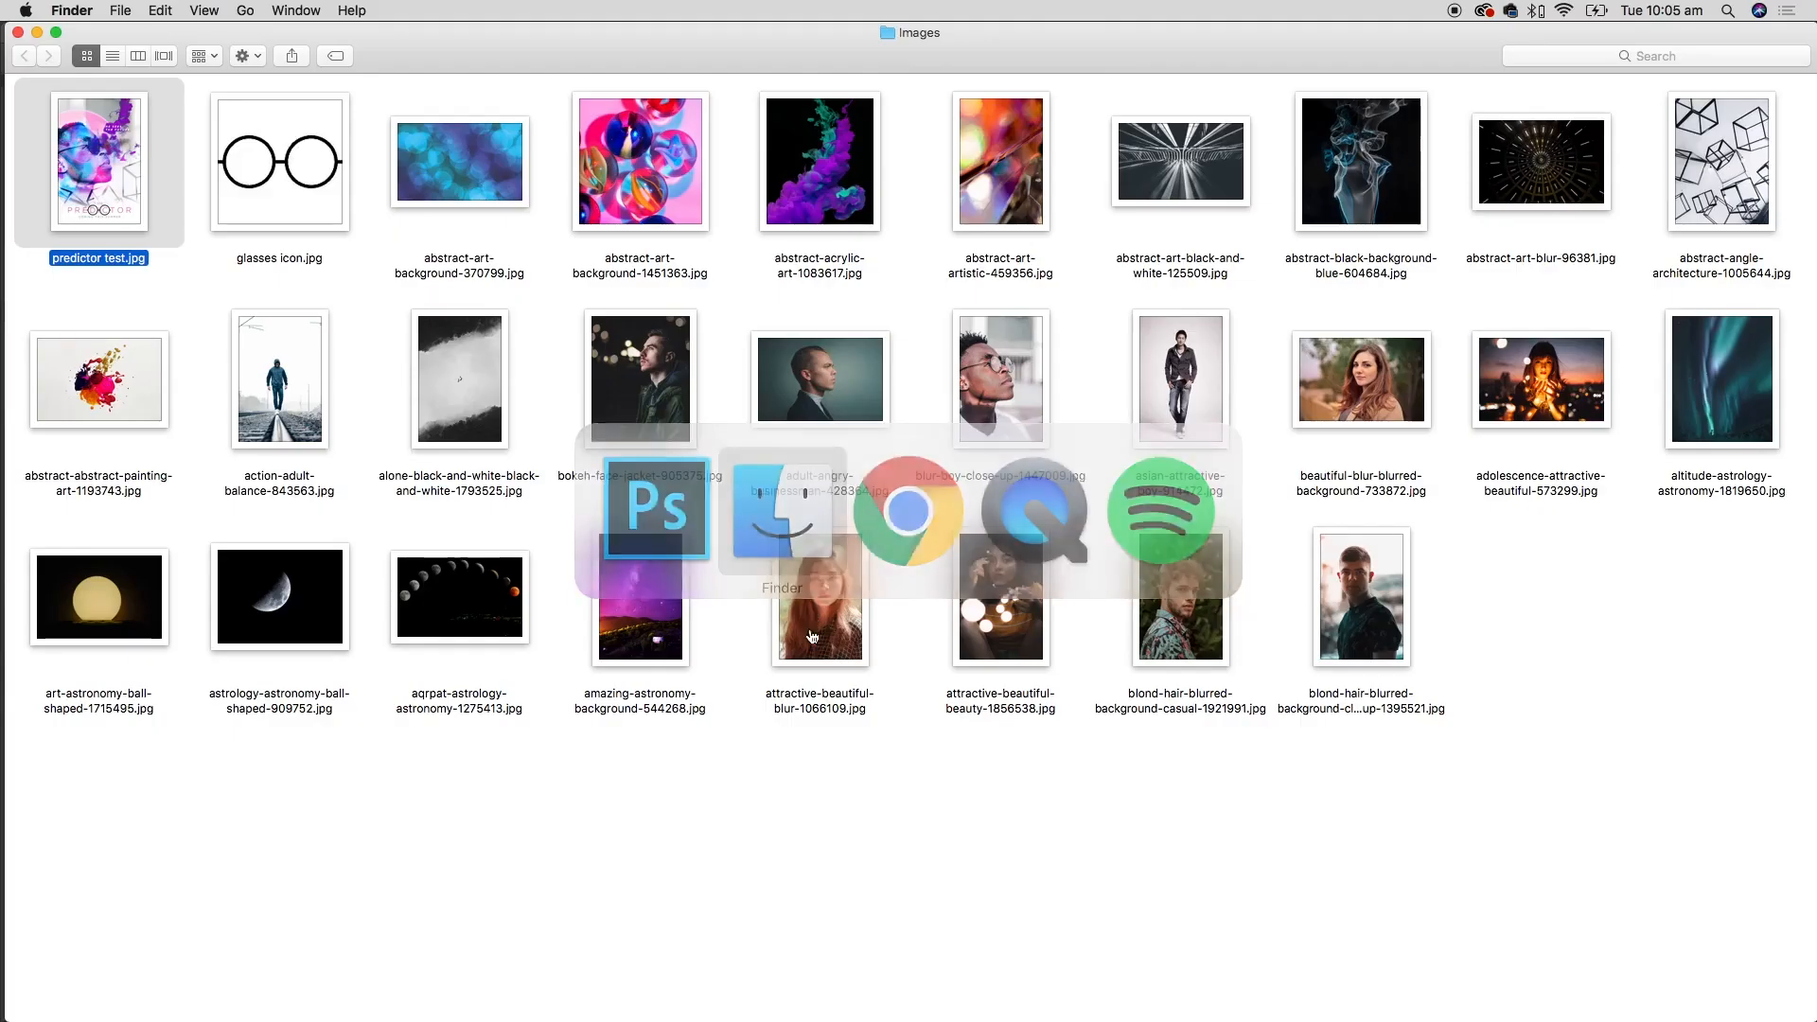
left_click(831, 229)
key("space")
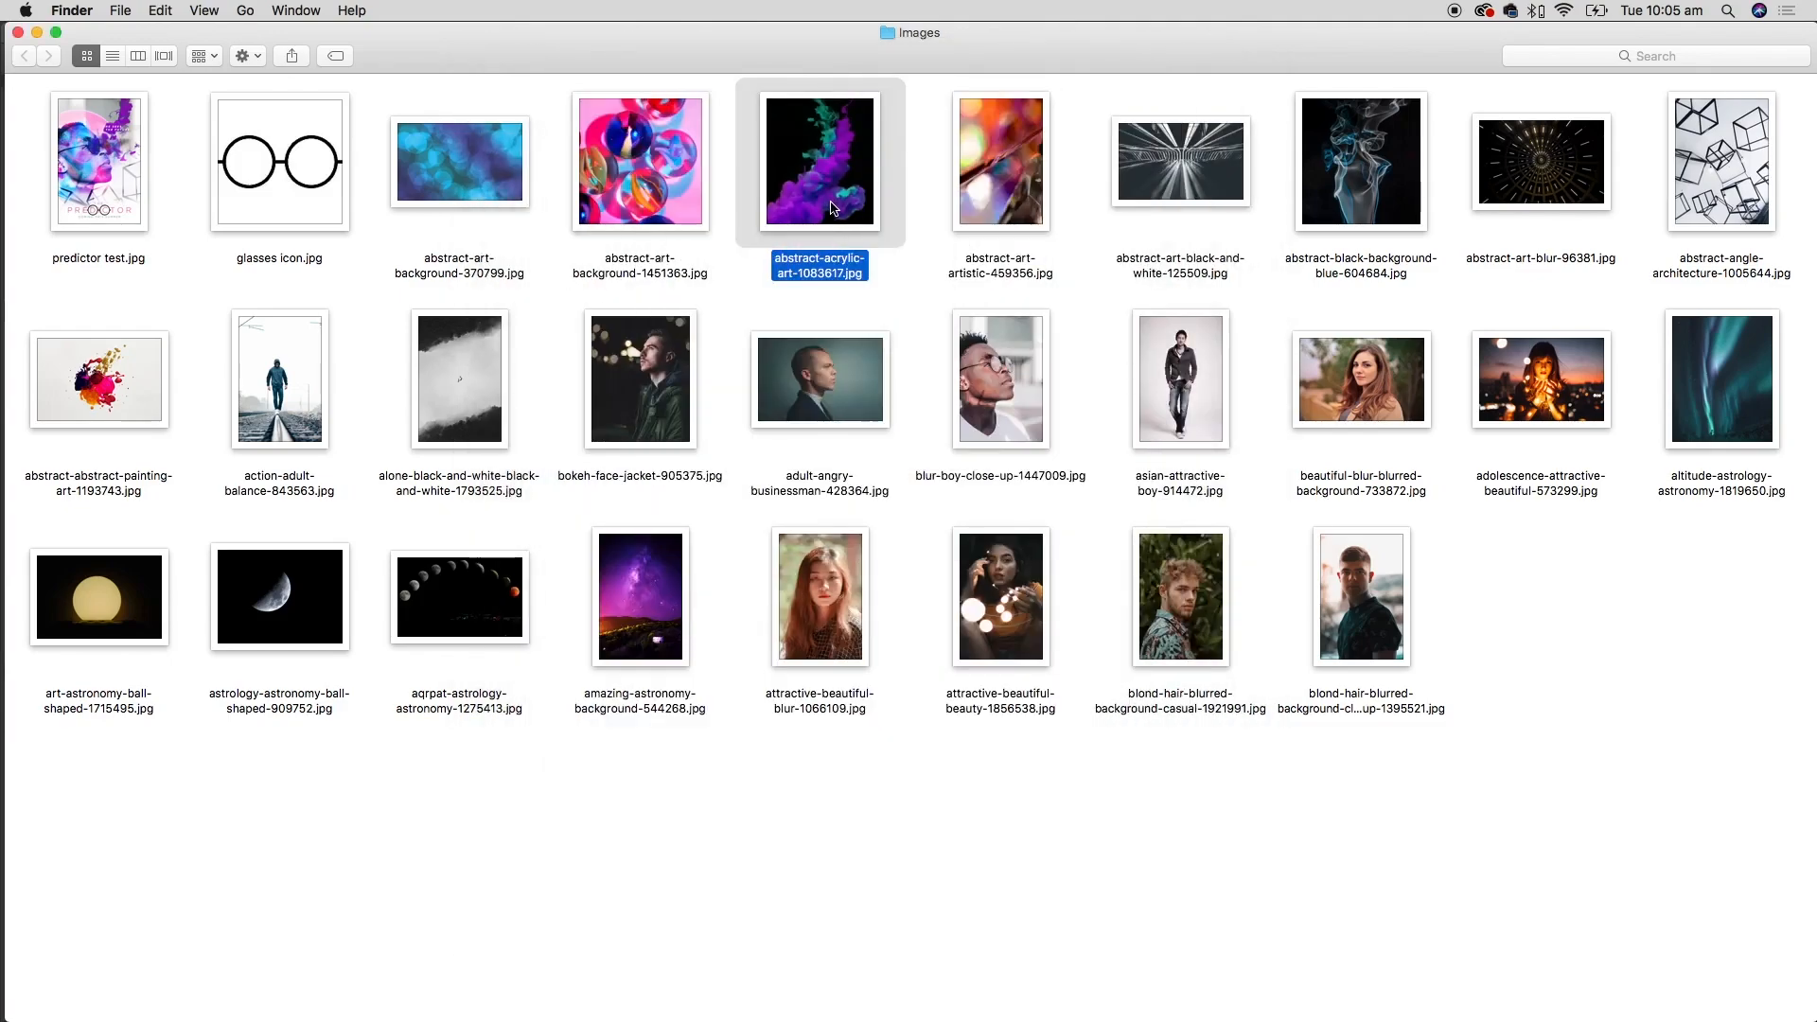
right_click(831, 205)
mouse_move(1088, 231)
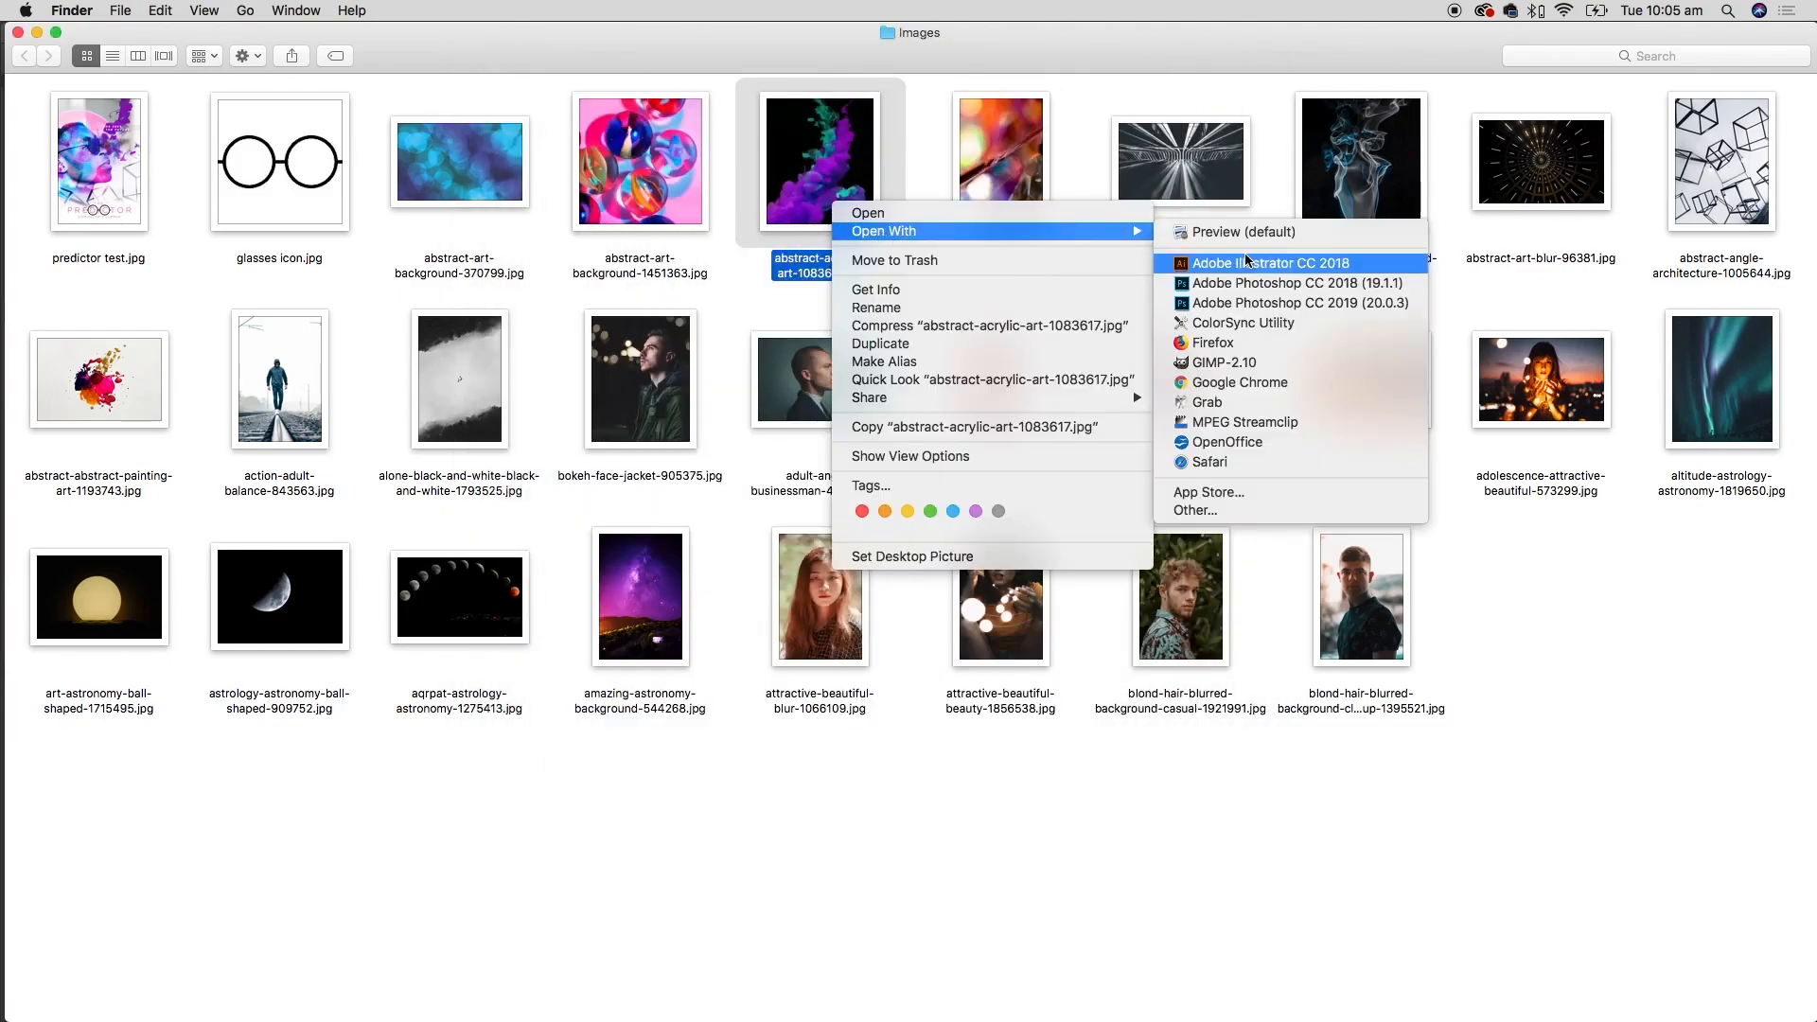
left_click(1298, 303)
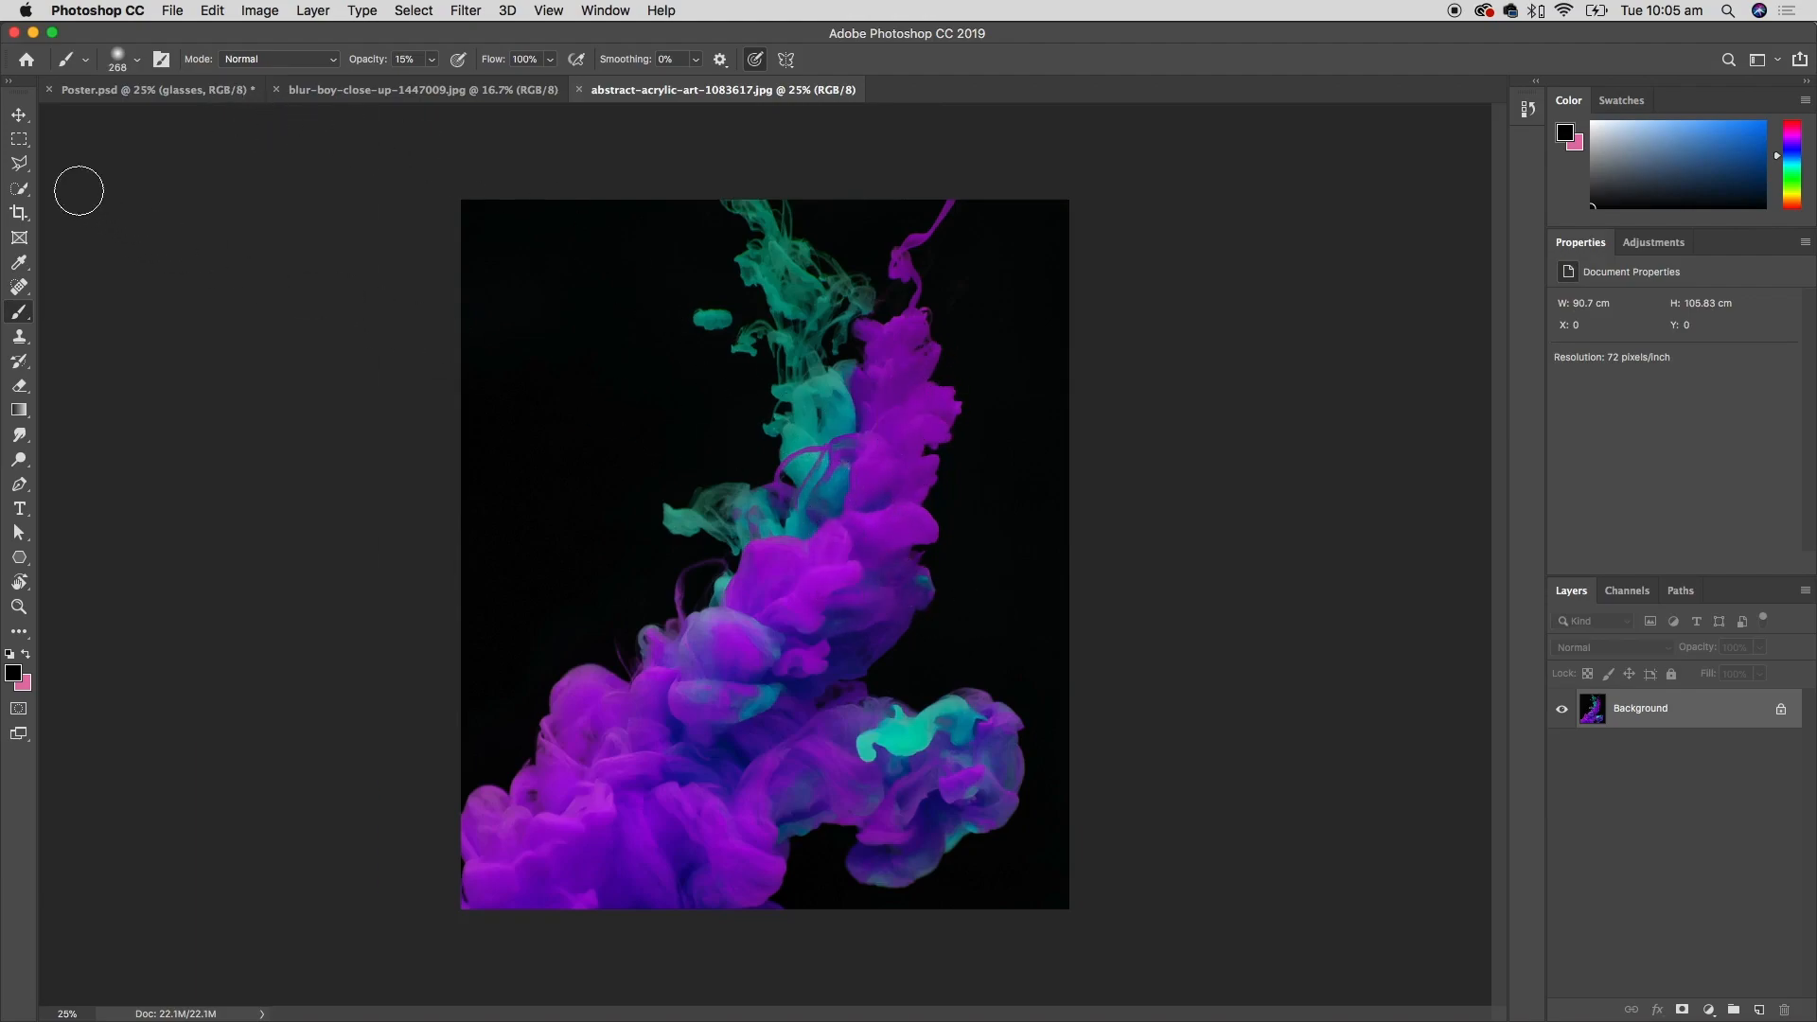
- Try outlining the upright purple ink plume with the freehand Lasso tool
left_click(18, 162)
right_click(19, 163)
left_click(85, 152)
left_click(946, 346)
mouse_move(913, 561)
left_mouse_down()
mouse_move(761, 543)
mouse_move(841, 515)
mouse_move(869, 318)
mouse_move(920, 308)
mouse_move(946, 346)
left_mouse_up()
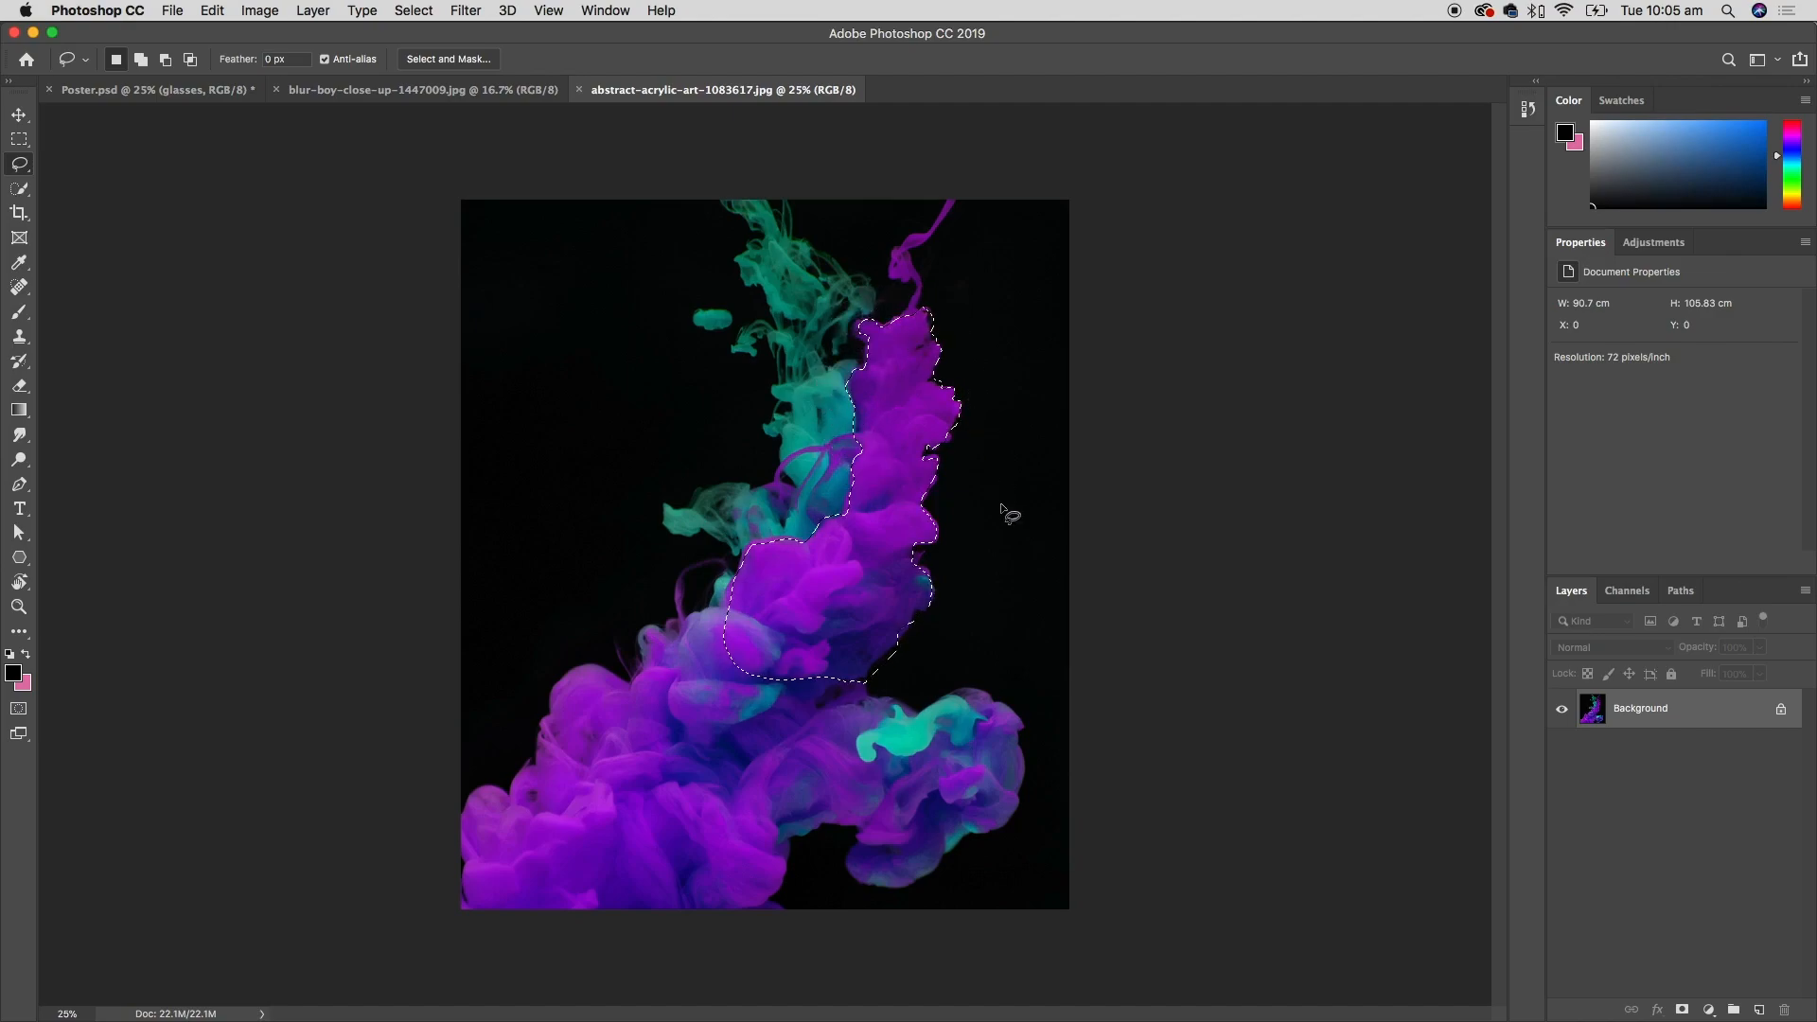
- Try copying the lassoed ink into Poster.psd as a new layer, and delete that pasted layer
left_click(211, 10)
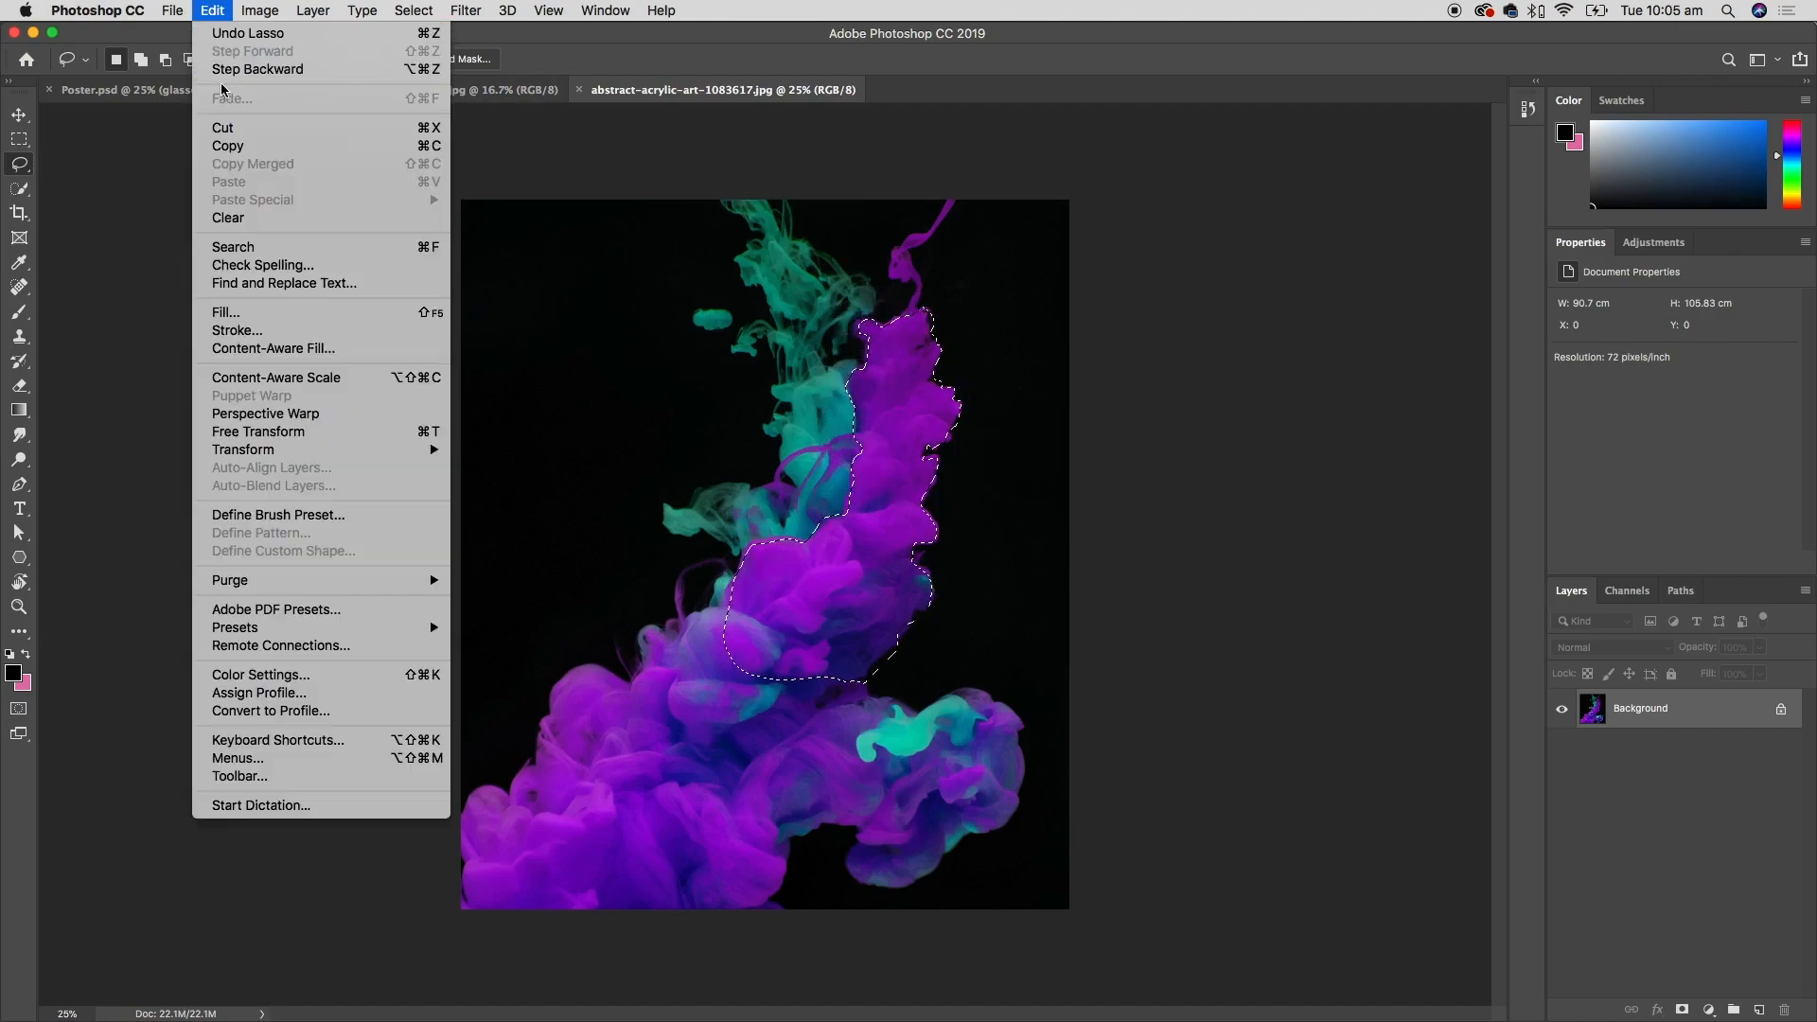
left_click(228, 145)
left_click(71, 90)
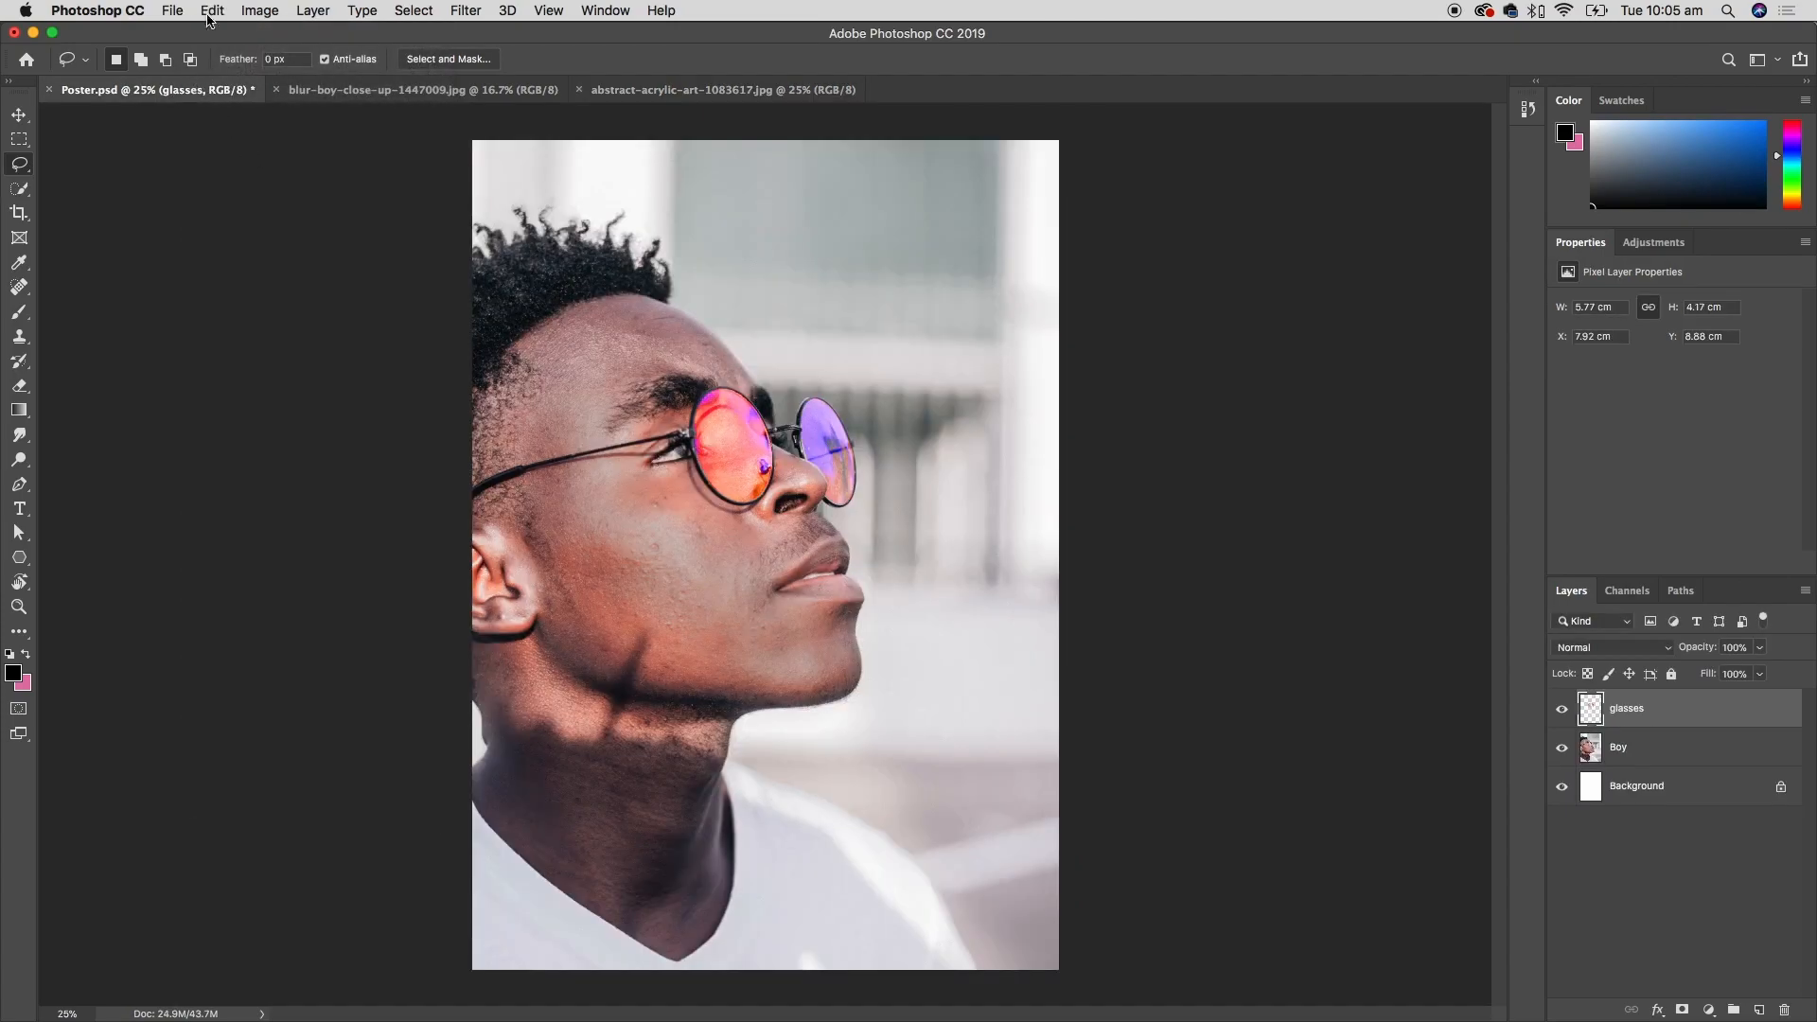
left_click(208, 11)
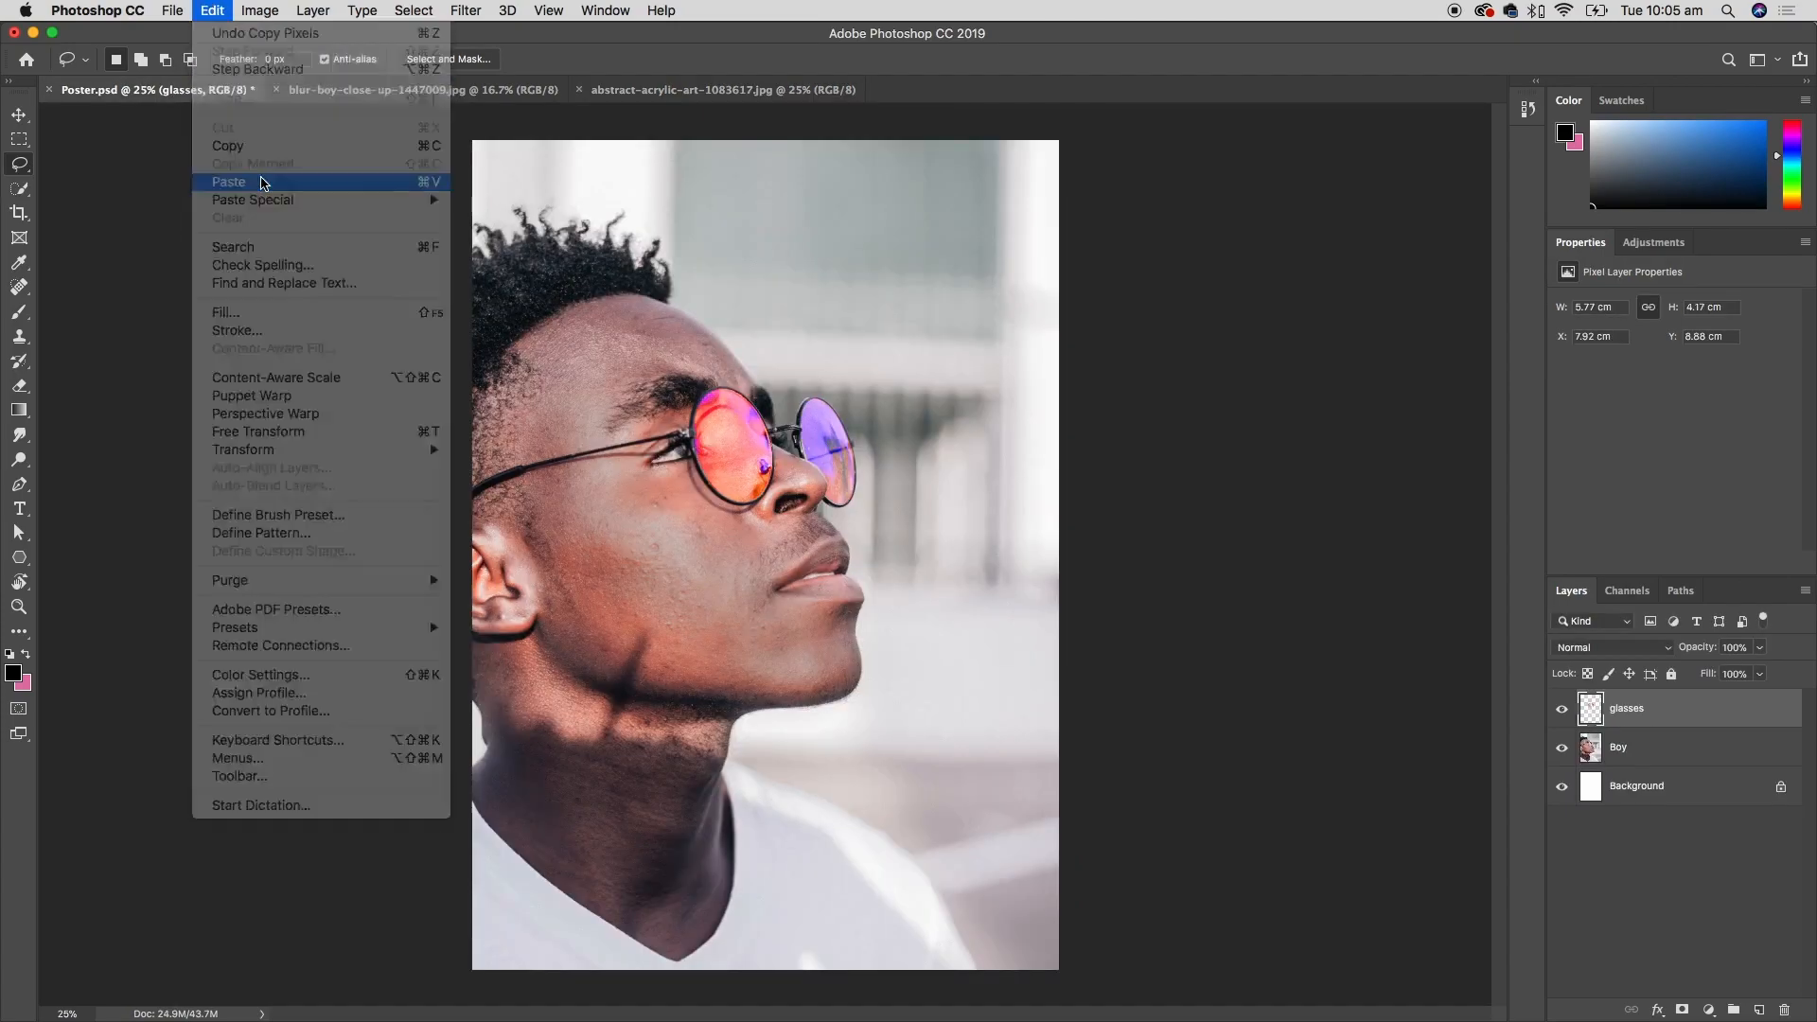
left_click(258, 179)
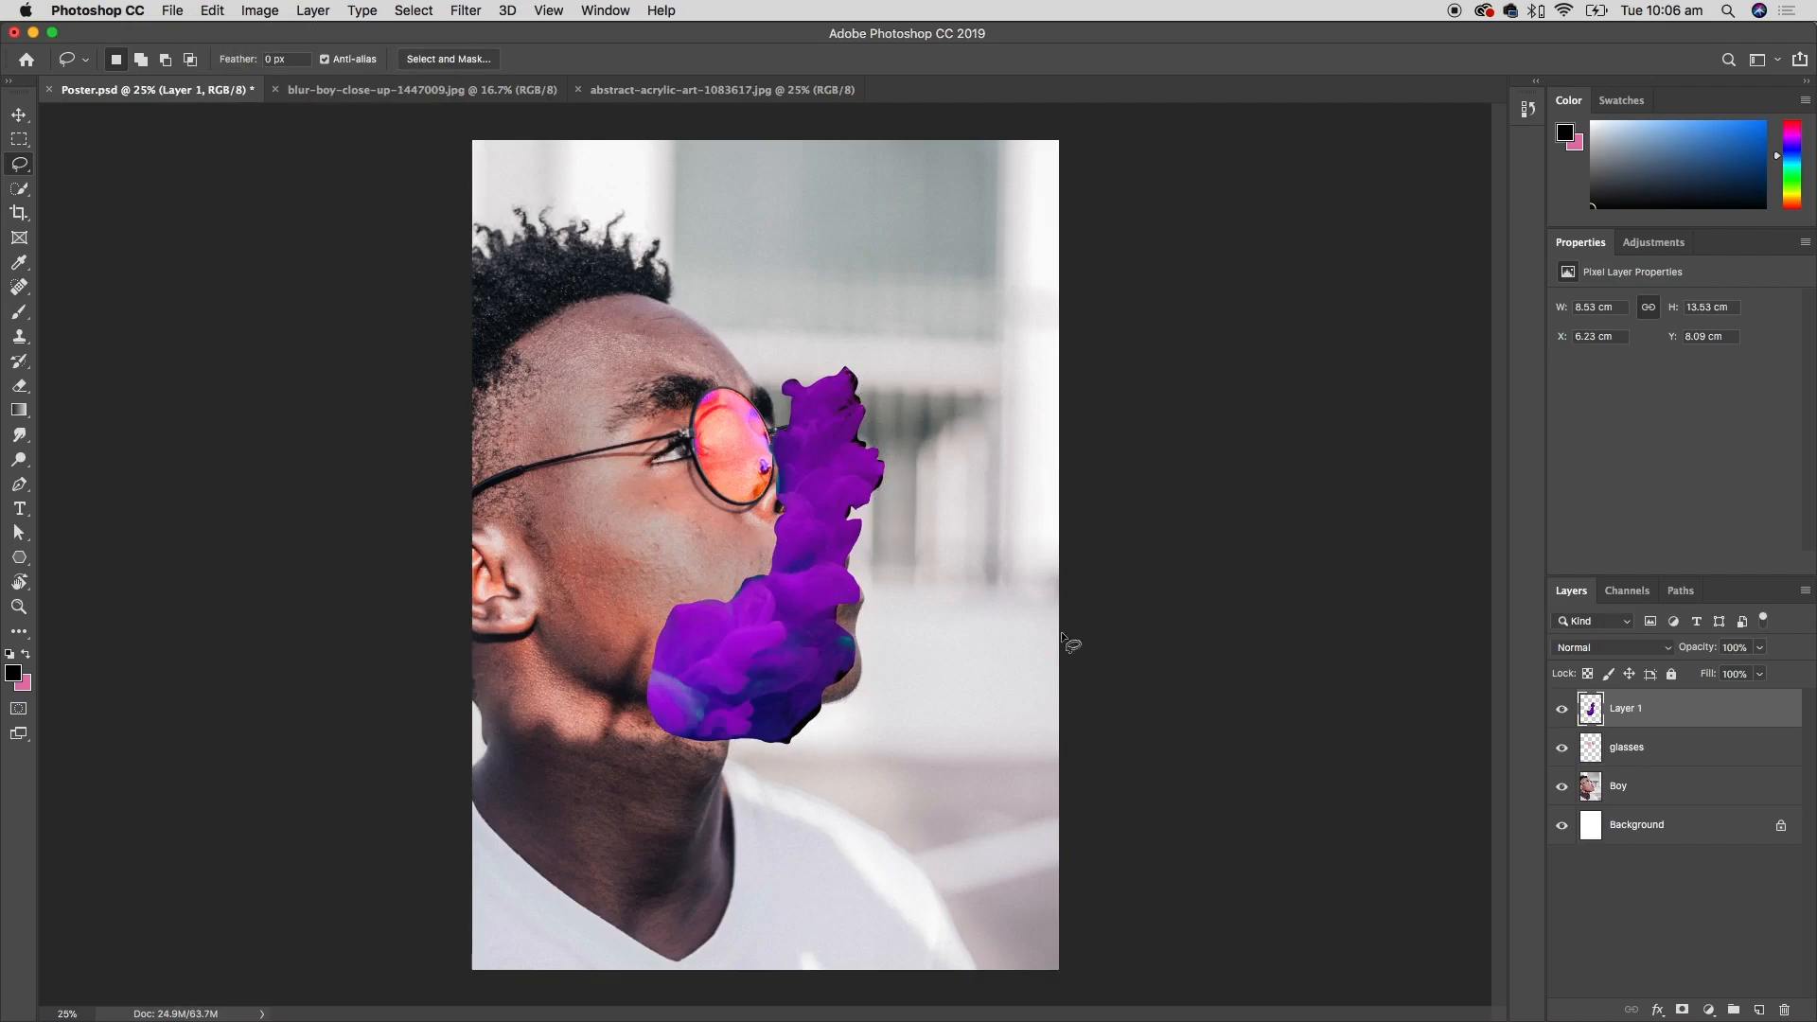
key("Delete")
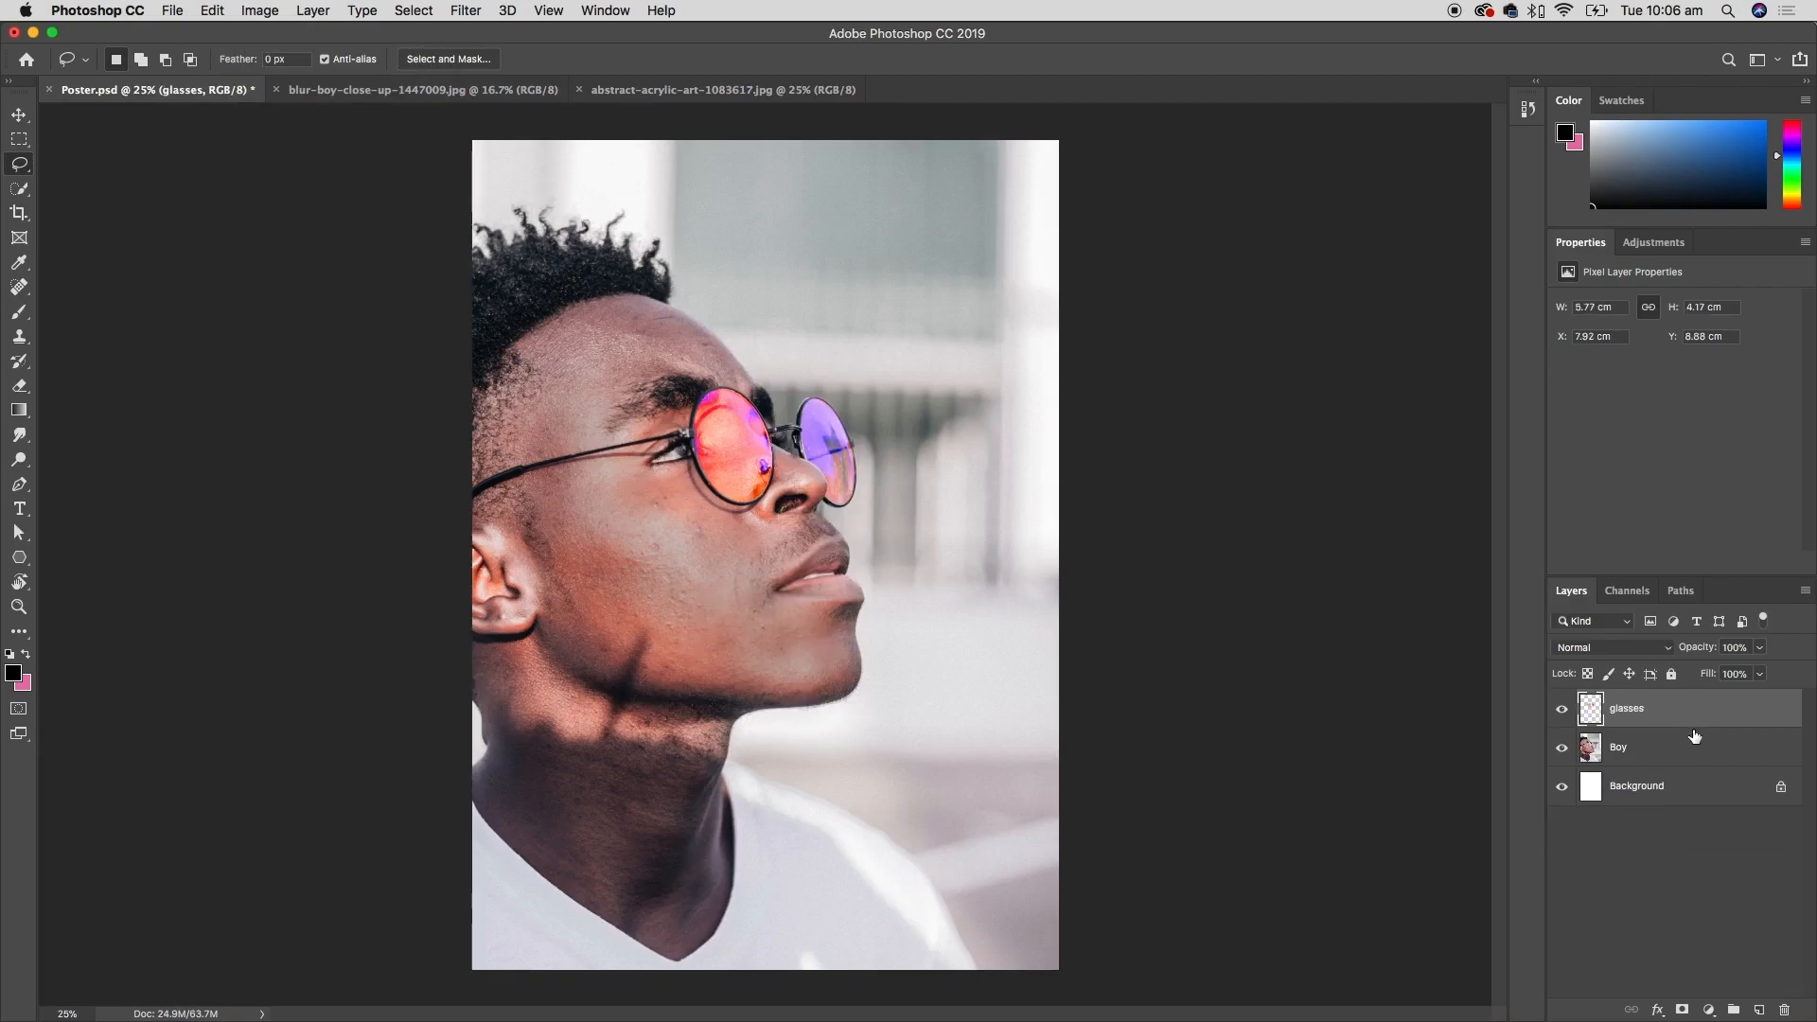
- Clear the lasso selection in the ink image, start a Color Range selection, and try sampling the black background and teal ink
left_click(694, 90)
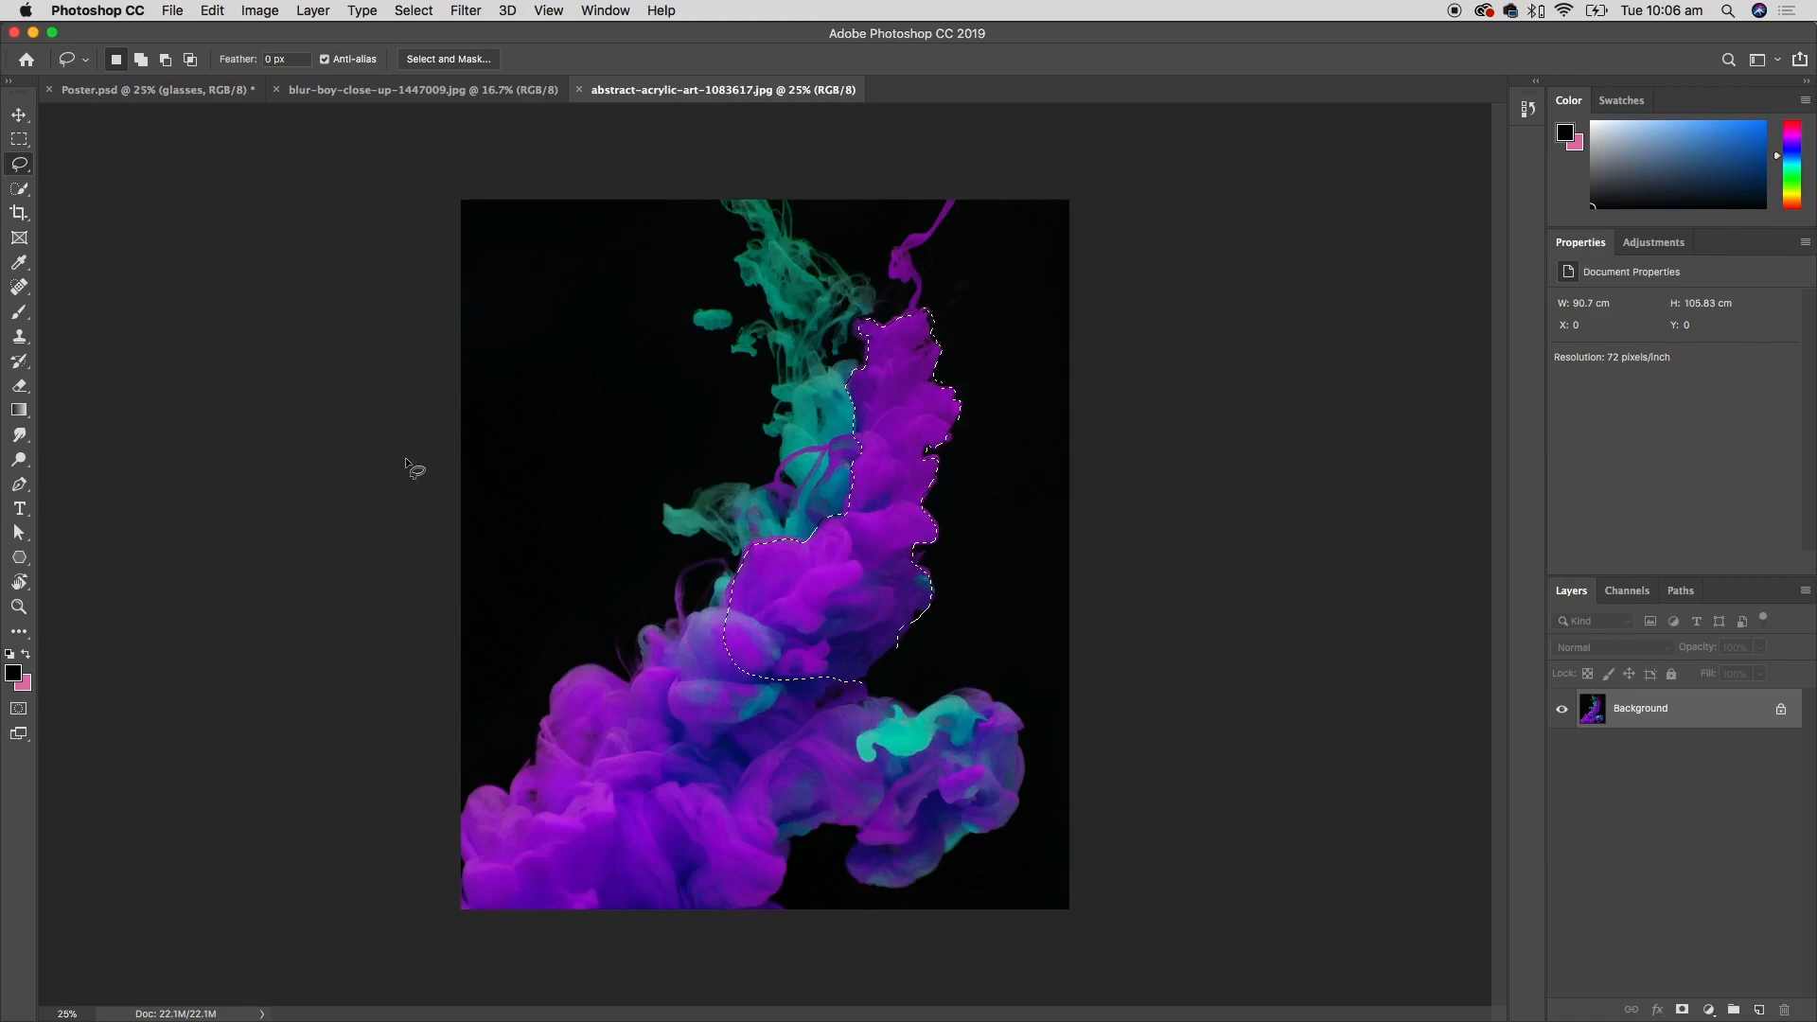
left_click(414, 11)
left_click(428, 52)
left_click(412, 10)
left_click(517, 203)
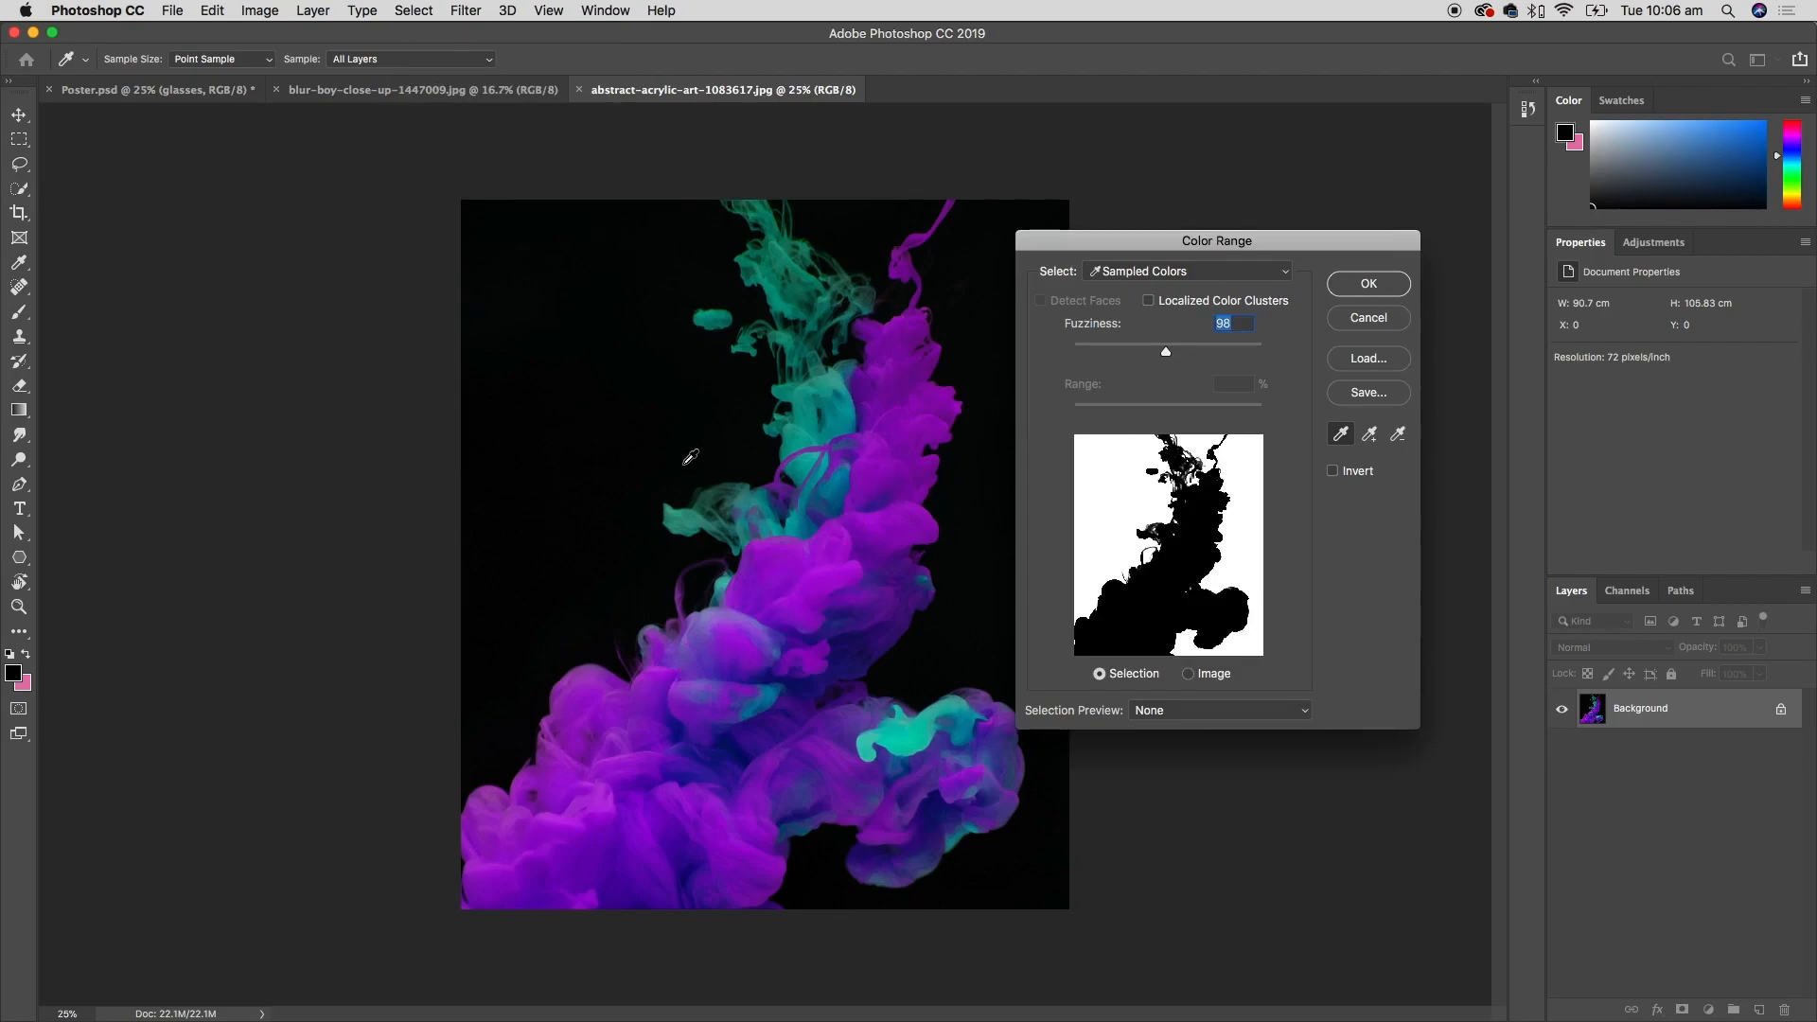
left_click(664, 437)
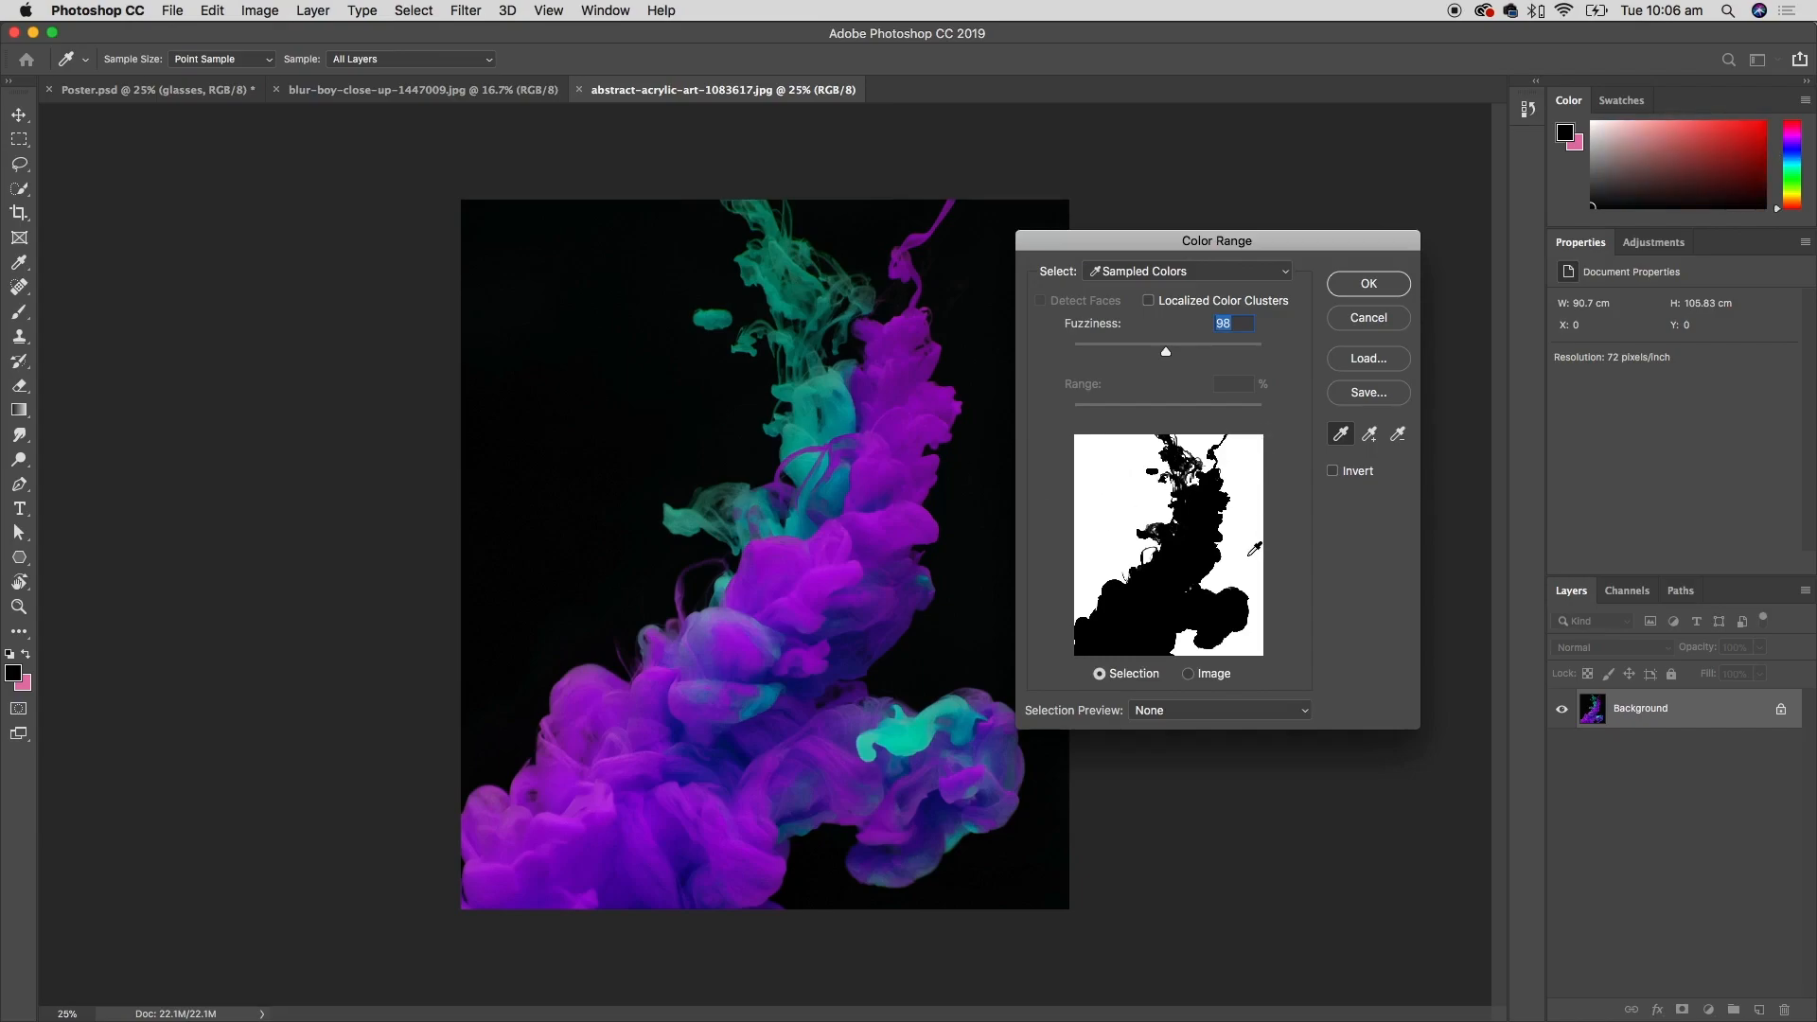
left_click(806, 428)
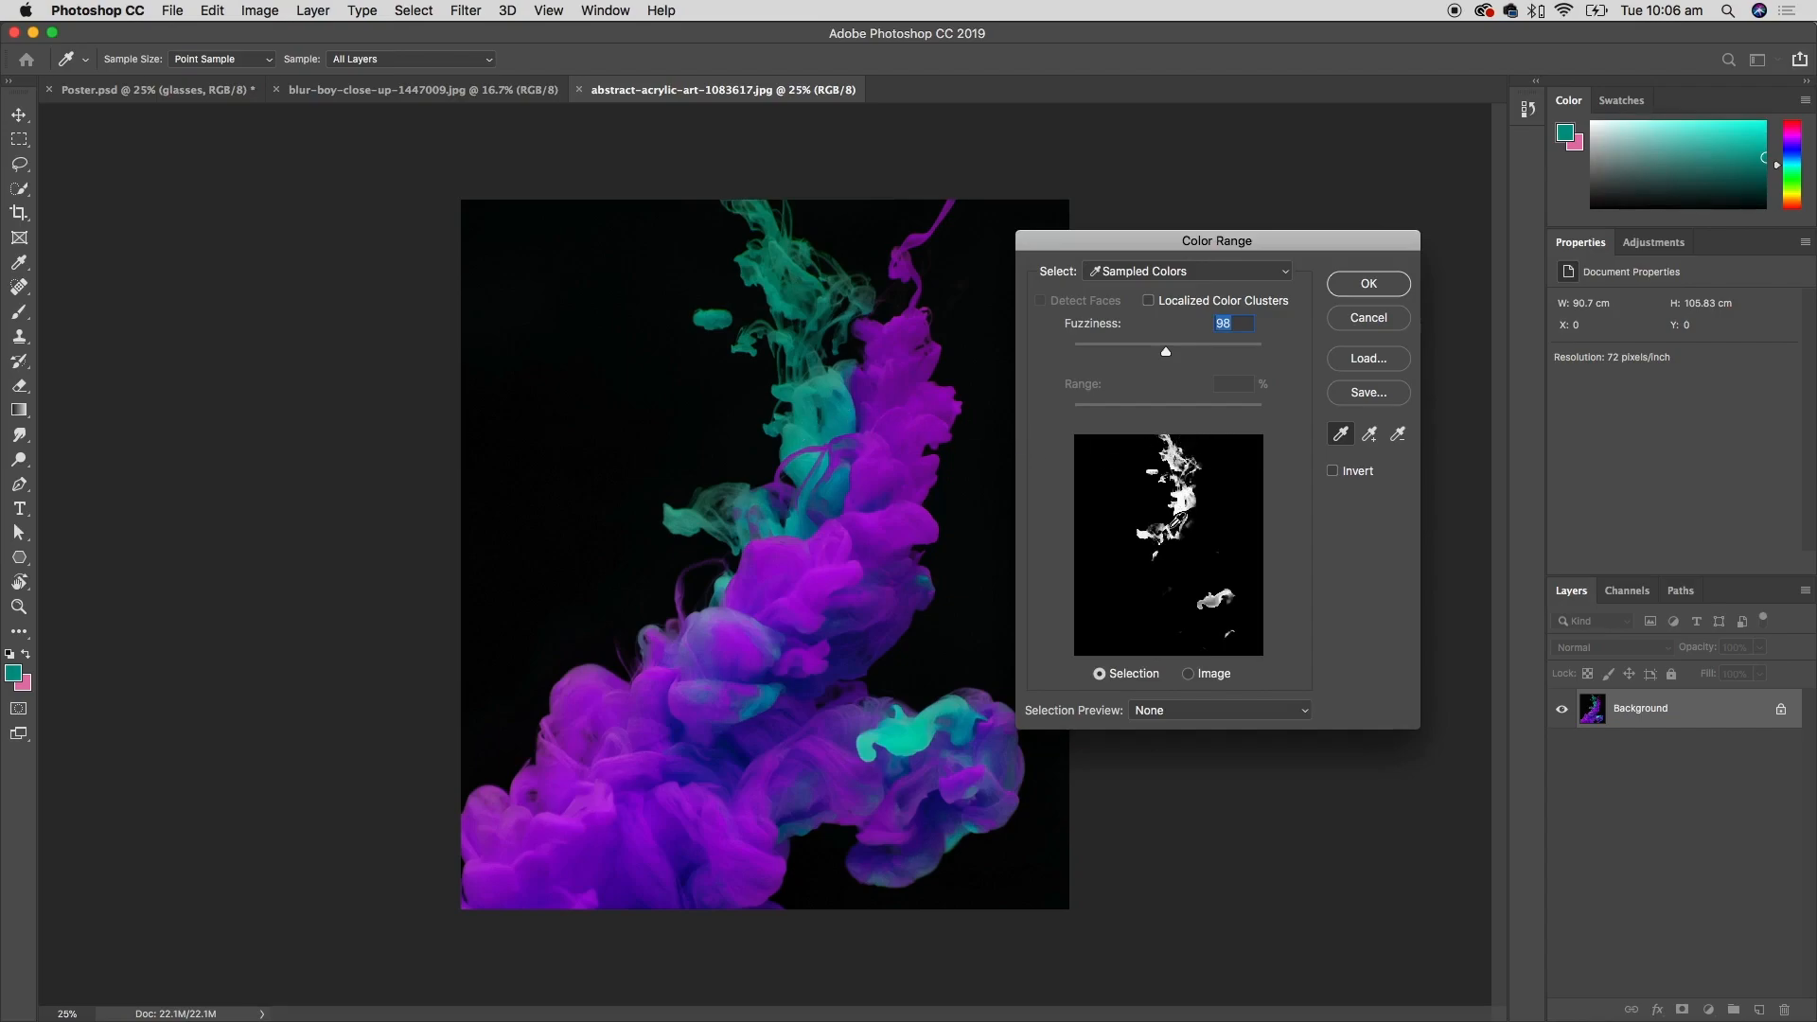
- Sample the purple ink along the upright plume, set the Color Range fuzziness to 132, and apply the selection
left_click(887, 467)
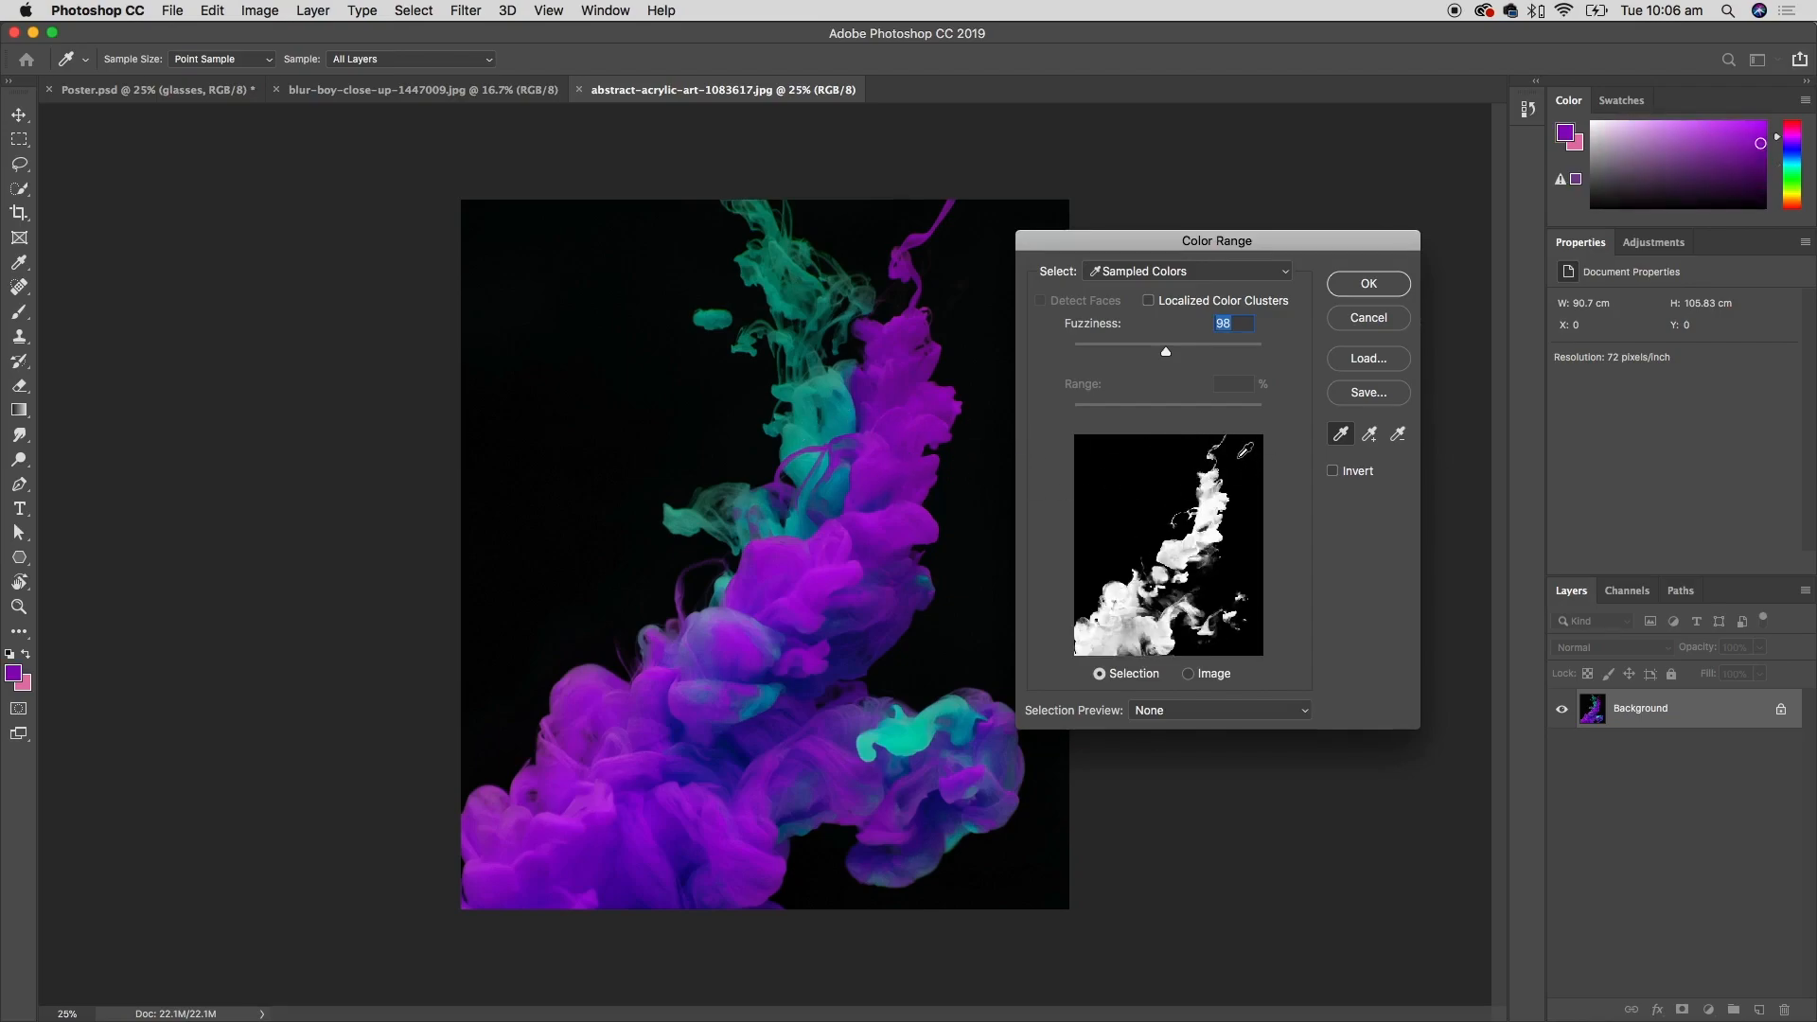
left_click(880, 454)
left_click(869, 481)
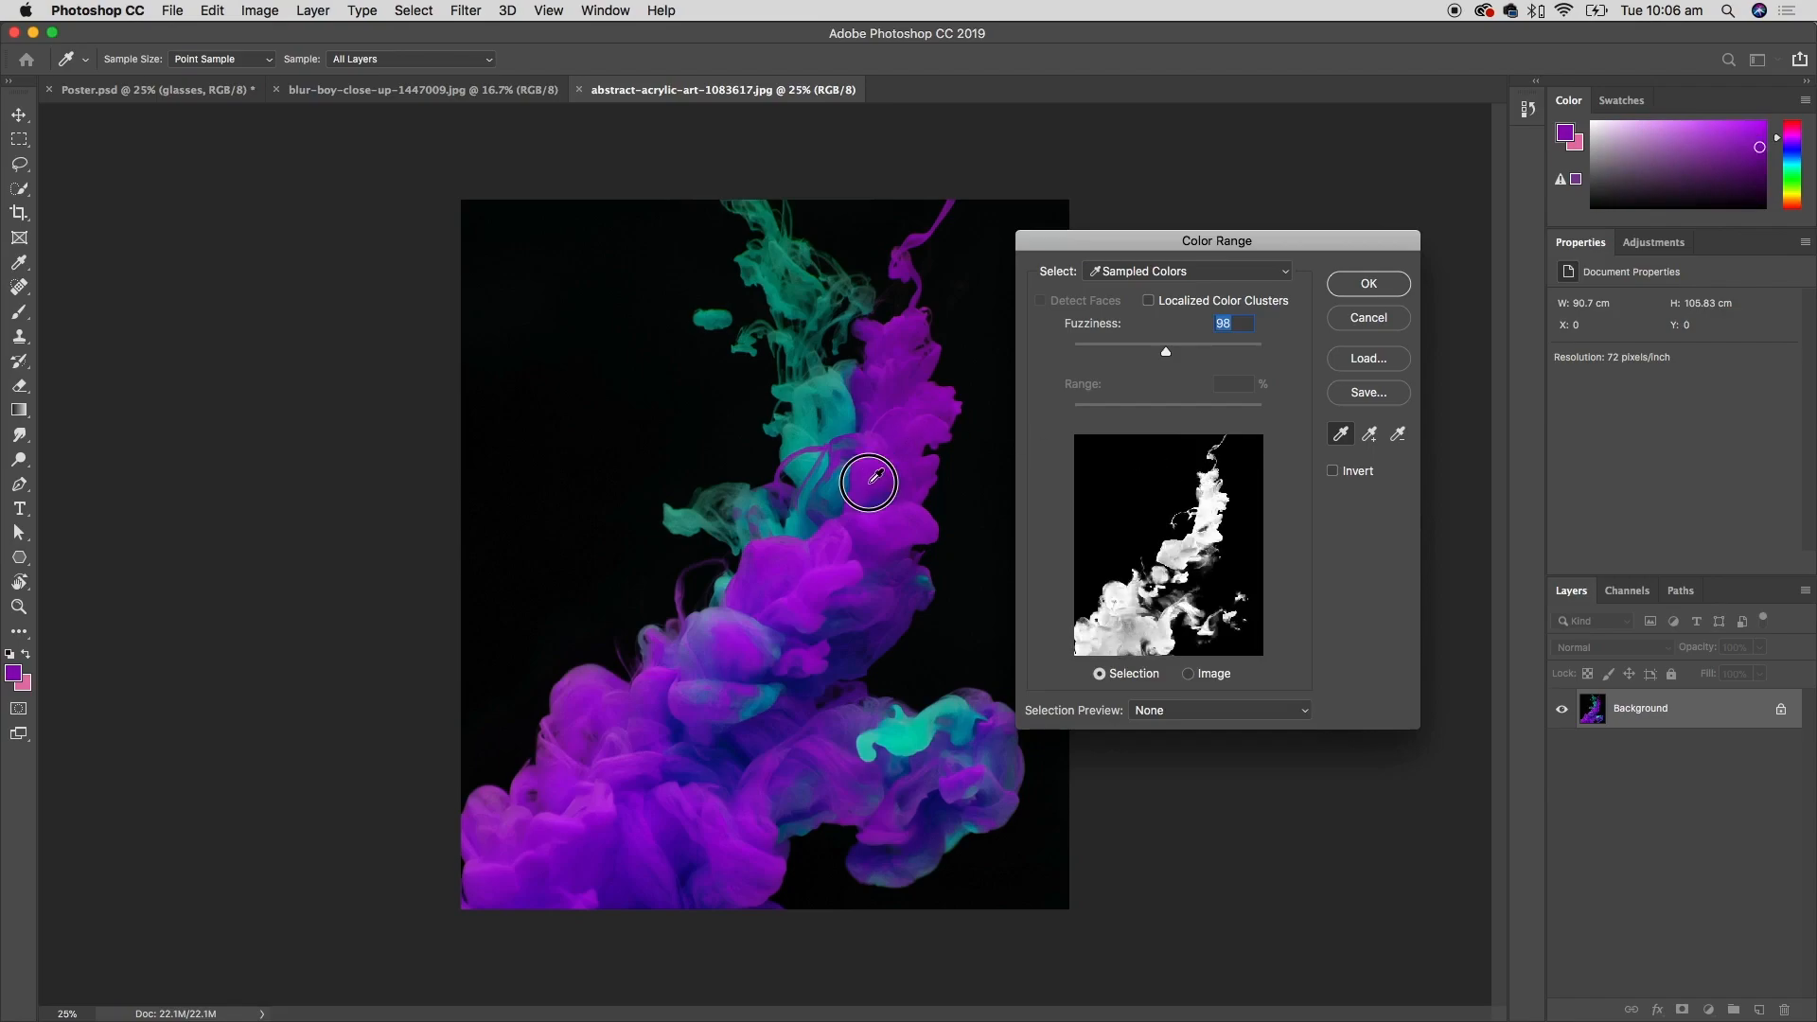
left_click(871, 461)
left_click(887, 445)
left_click(897, 416)
left_click(904, 388)
left_click(894, 366)
left_click(911, 337)
left_click(906, 415)
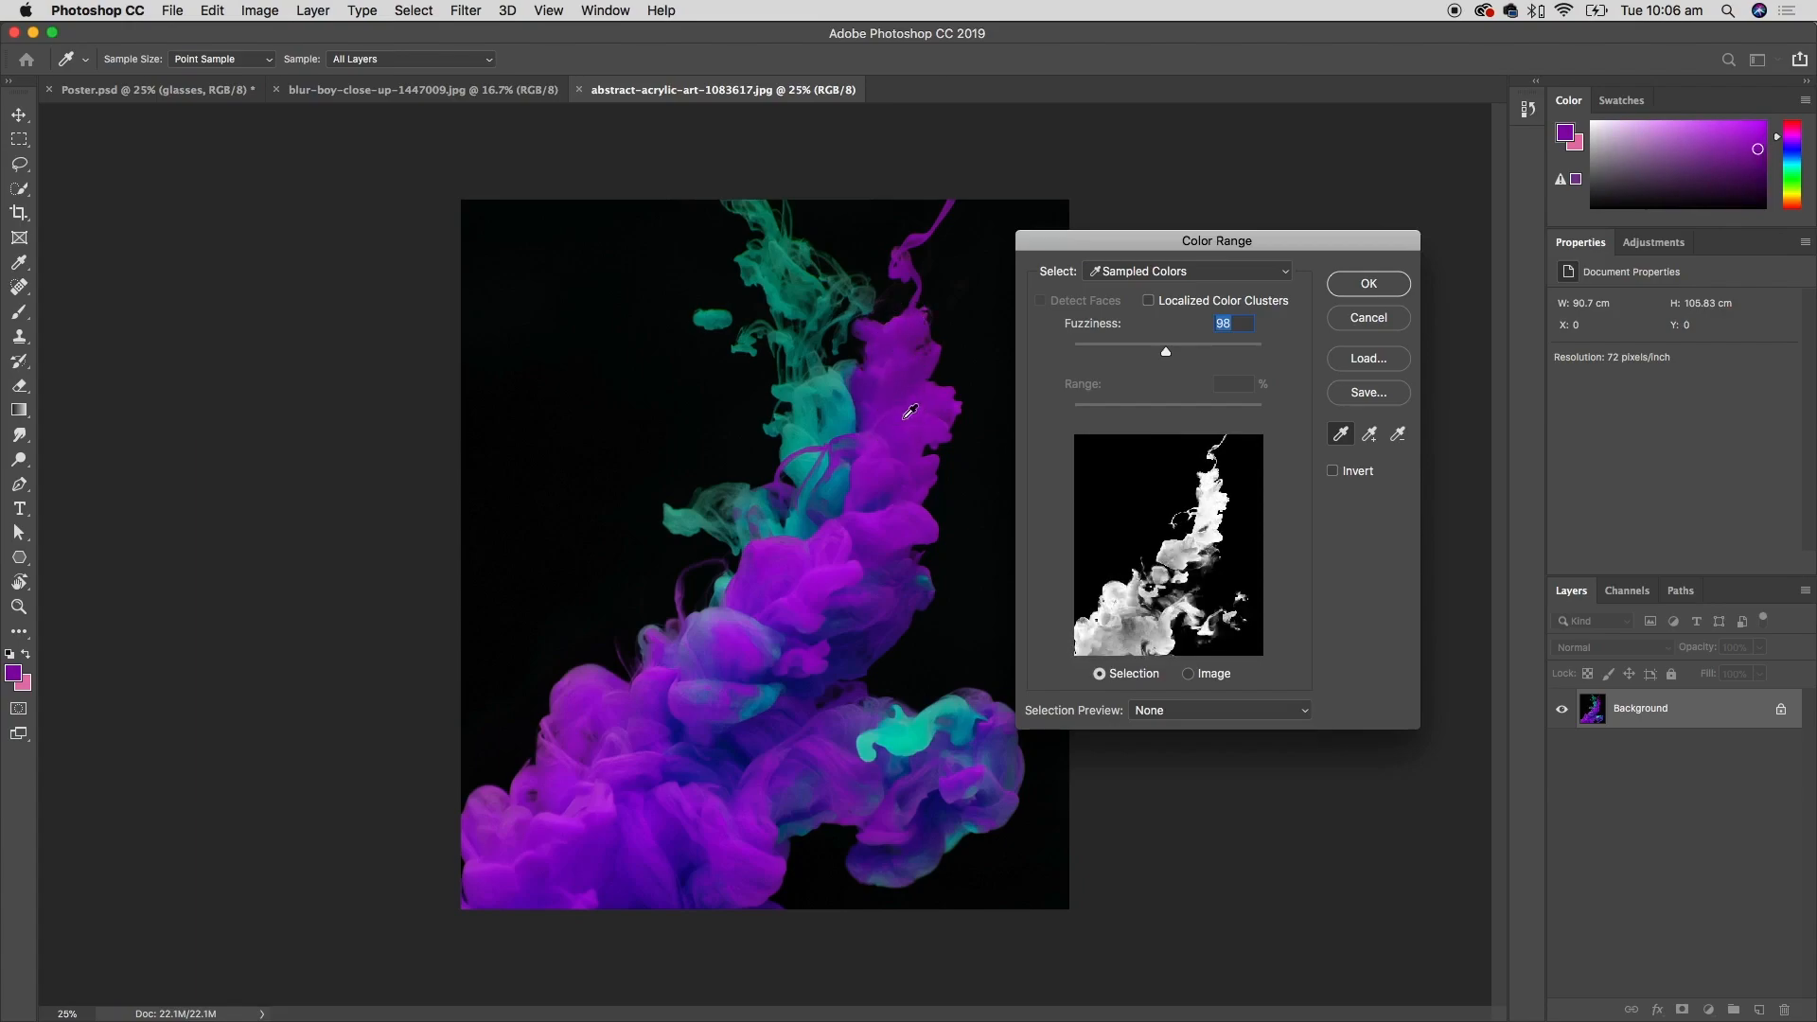
left_click(880, 451)
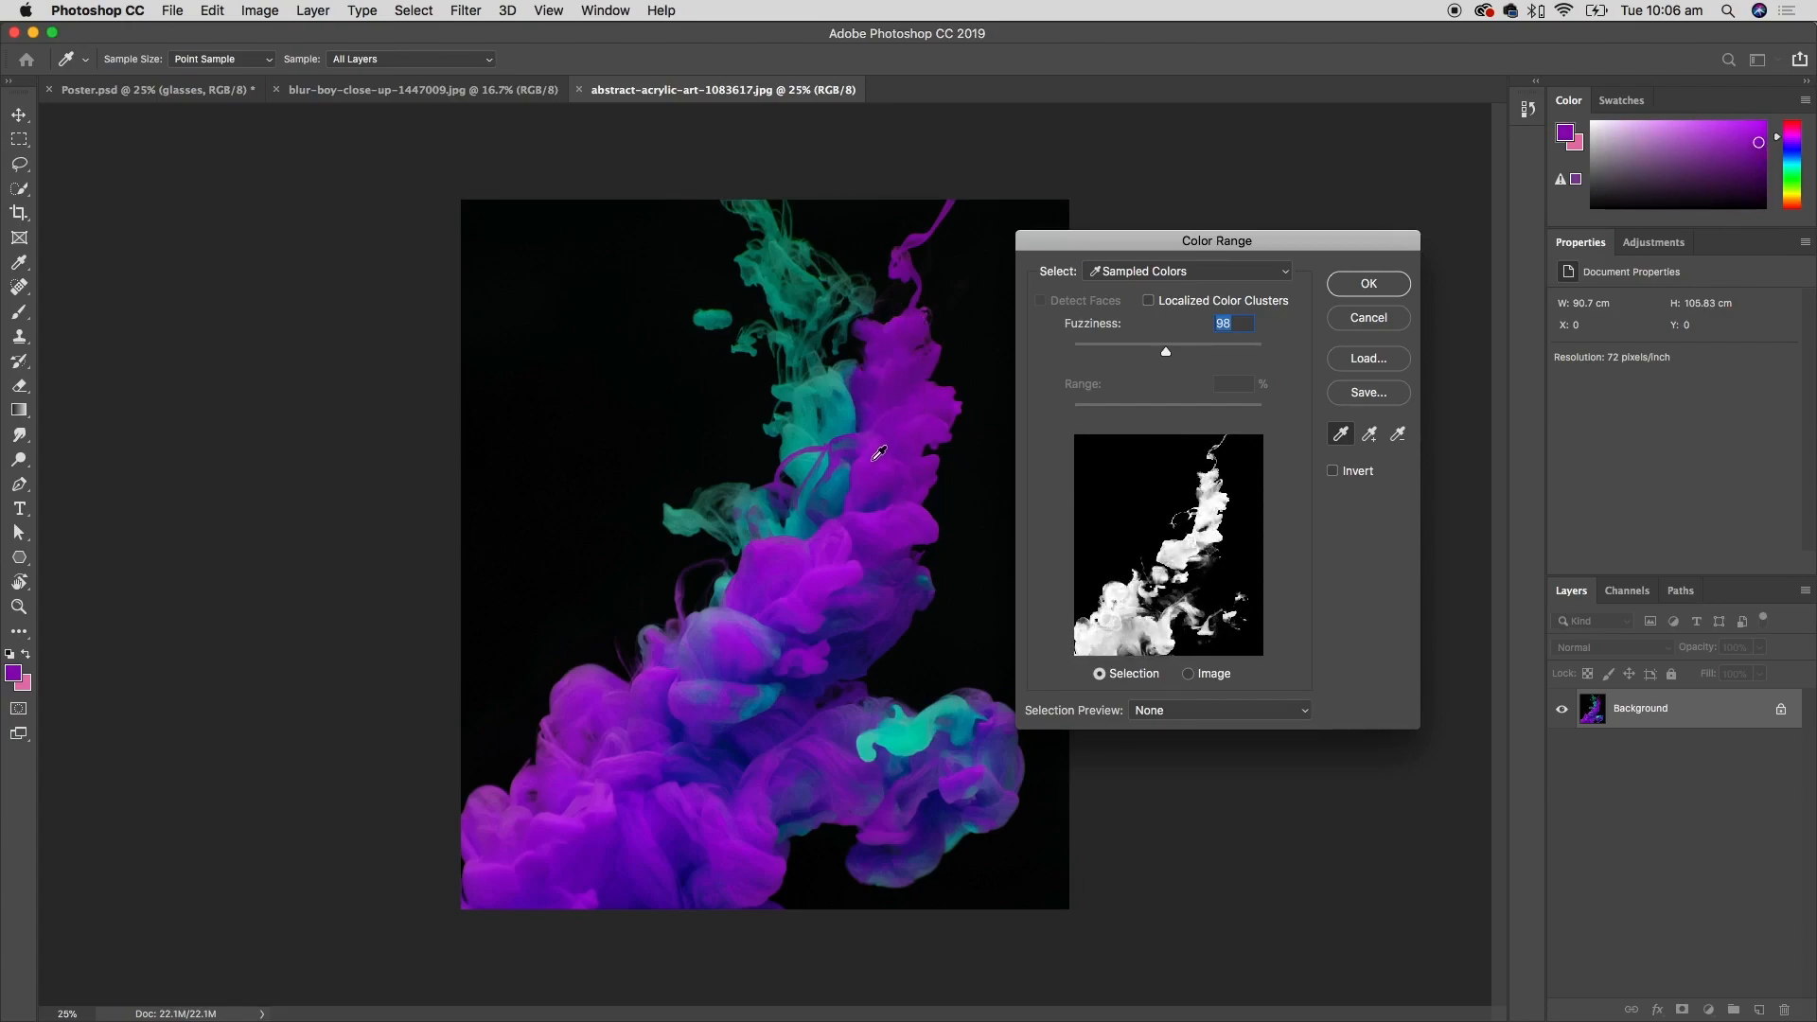
mouse_move(1165, 354)
left_mouse_down()
mouse_move(1094, 358)
mouse_move(1230, 350)
mouse_move(1093, 356)
mouse_move(1198, 360)
left_mouse_up()
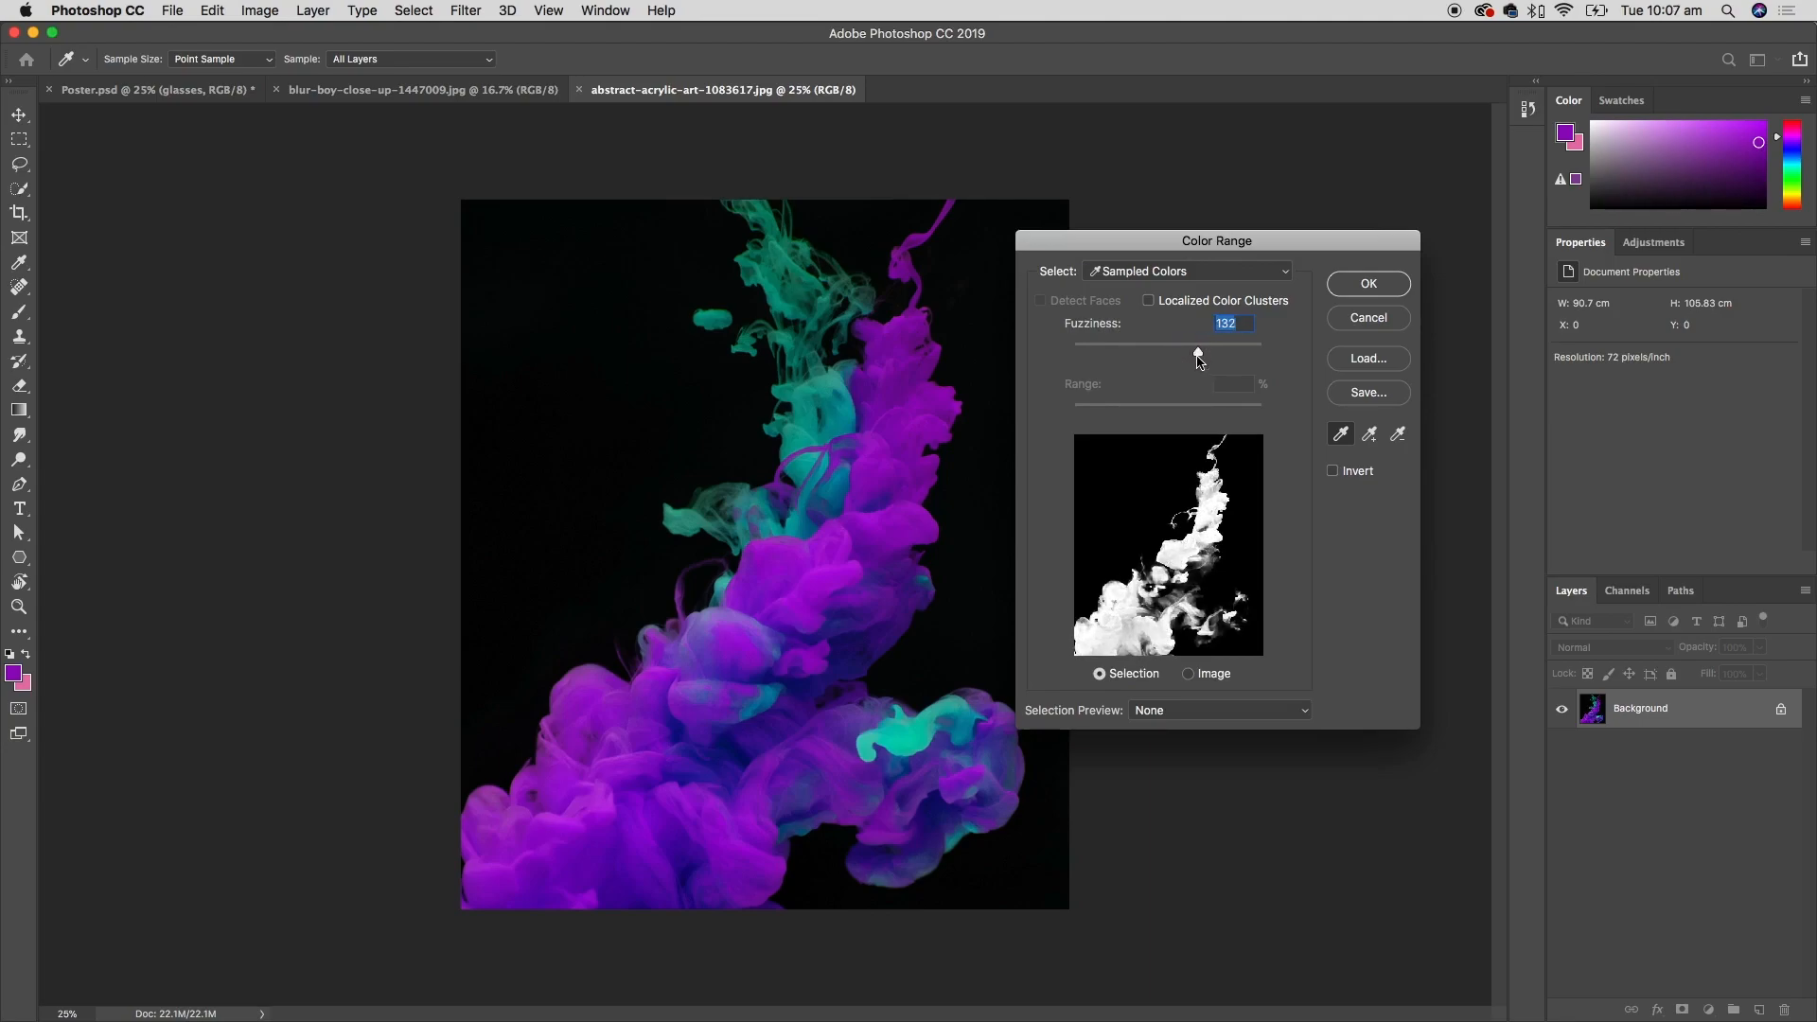
left_click(1378, 286)
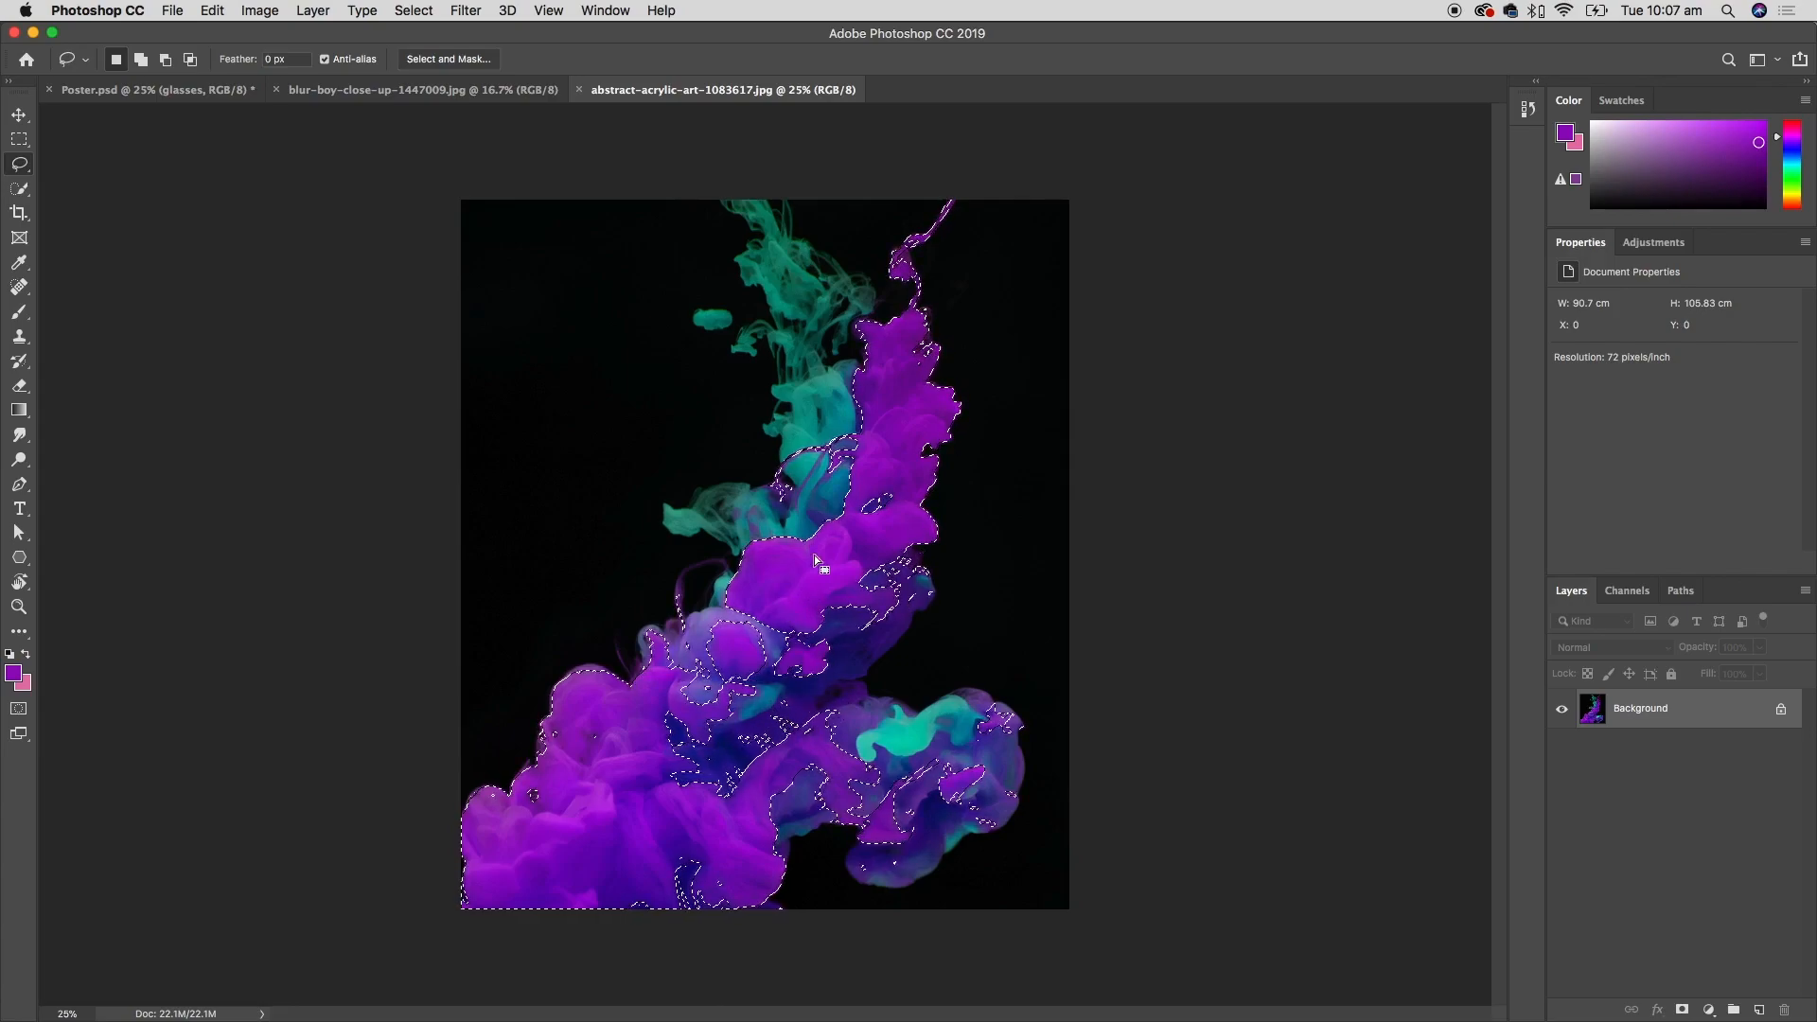
- Copy the selected purple ink and paste it into Poster.psd above the glasses layer
left_click(211, 10)
left_click(231, 146)
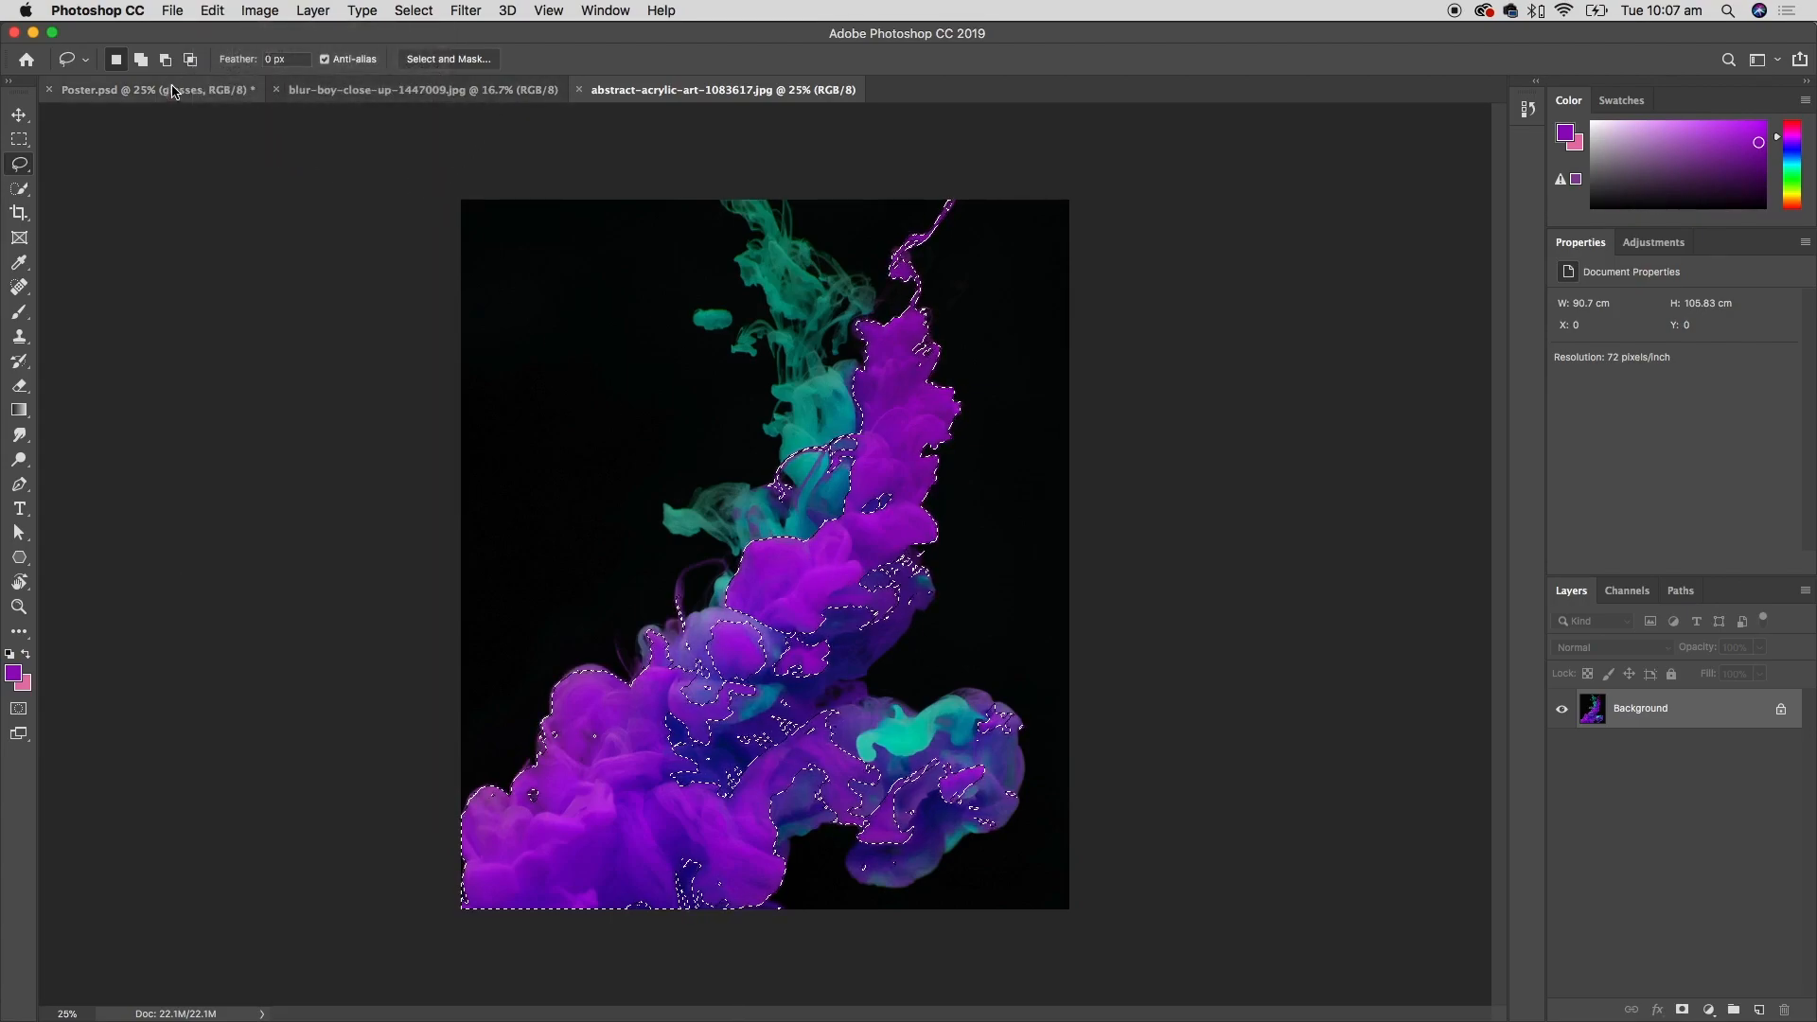
left_click(172, 91)
left_click(212, 11)
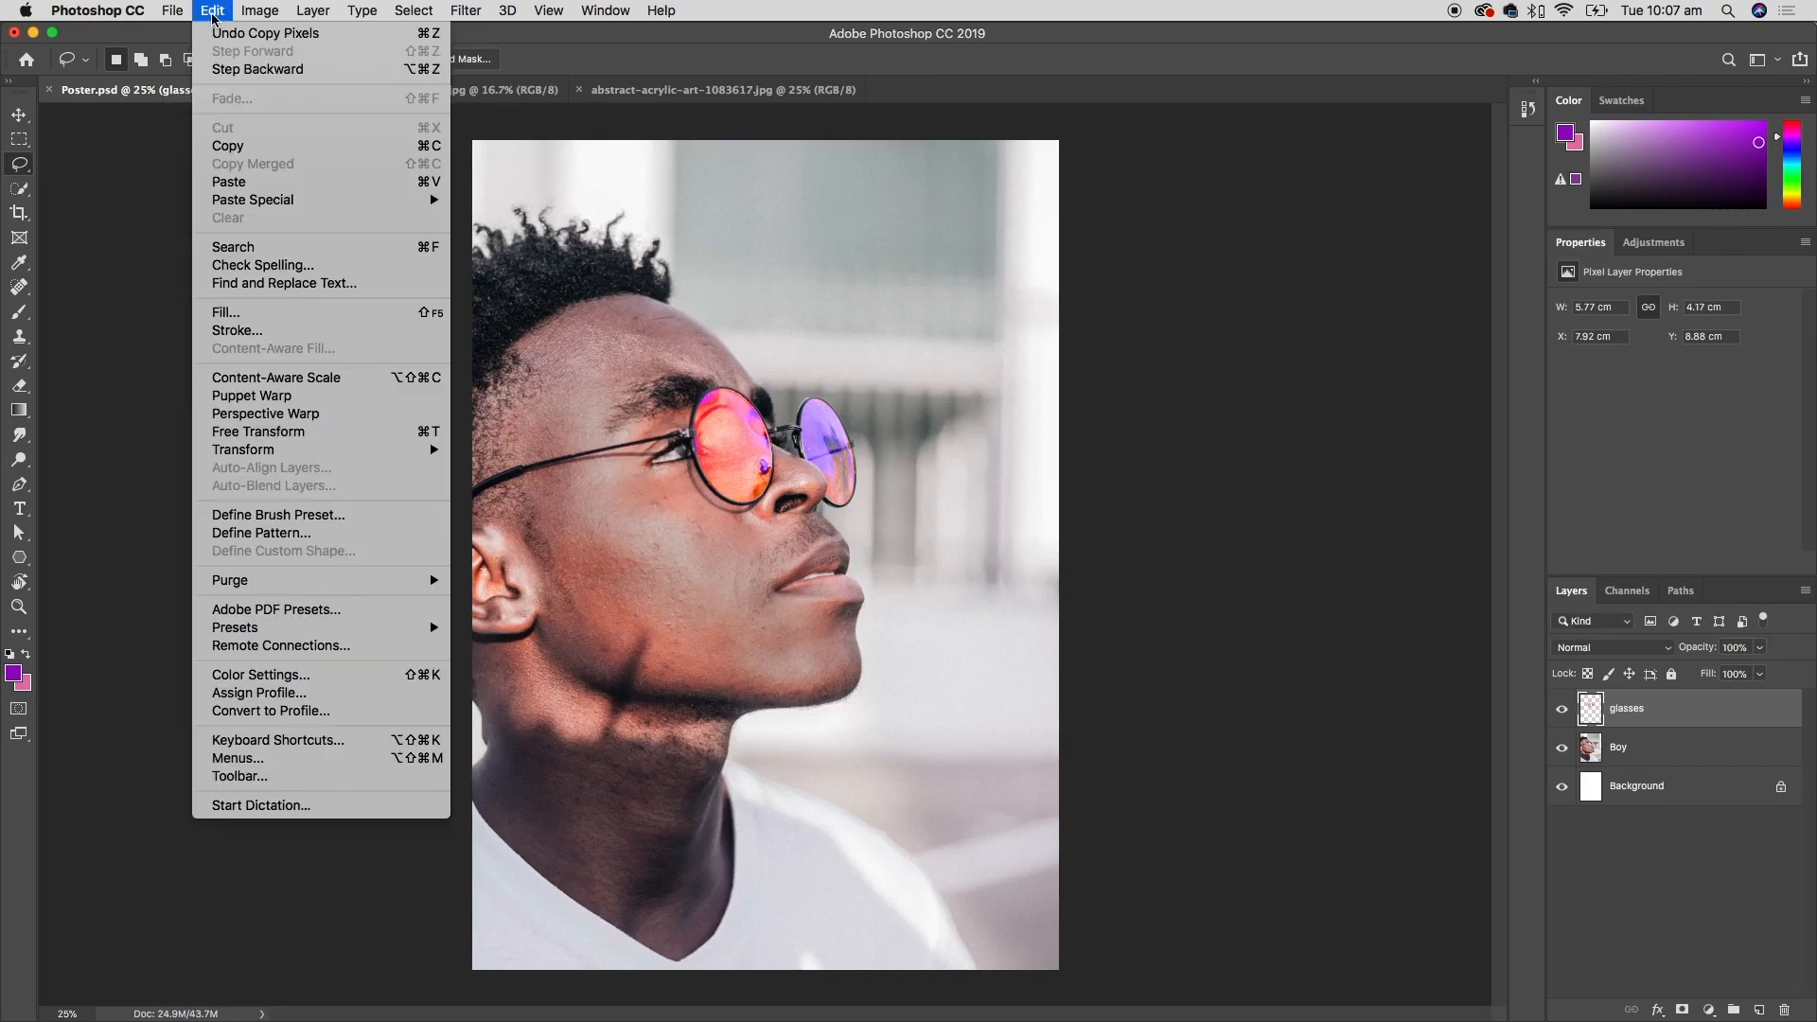
left_click(263, 179)
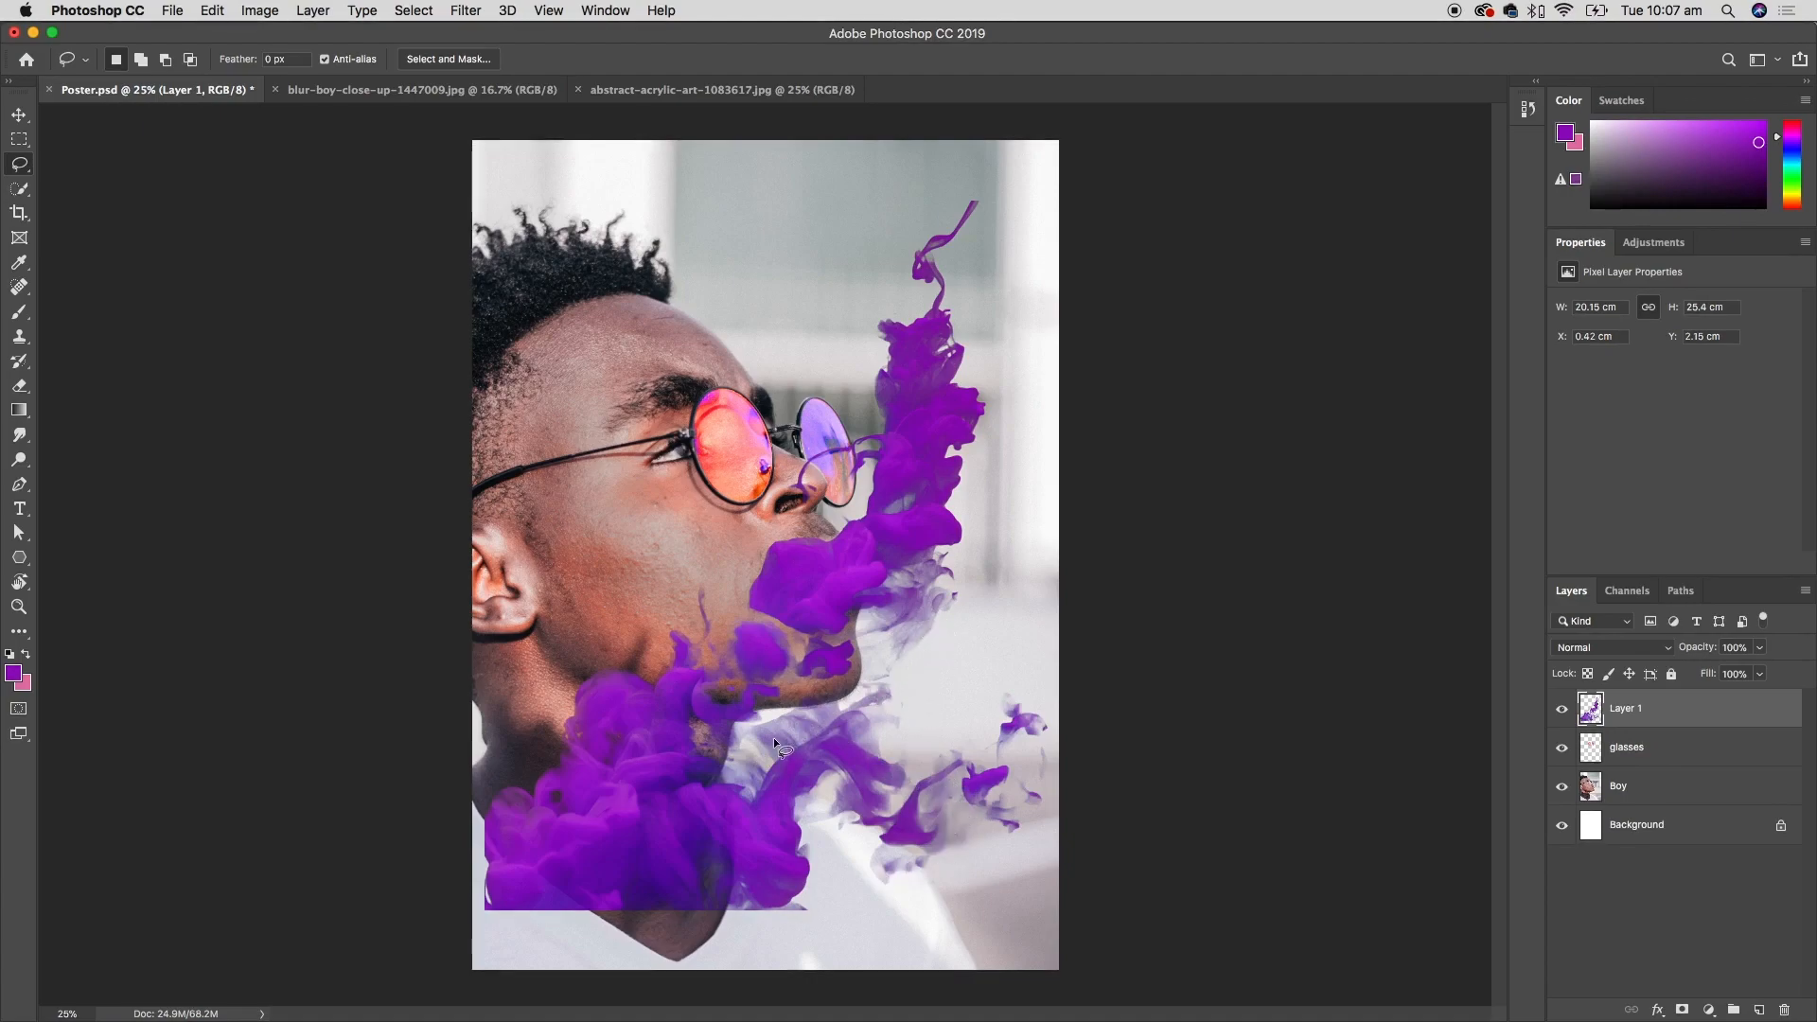
- Move the pasted ink layer around the poster to about X 0.64 cm, Y 0.83 cm
key("v")
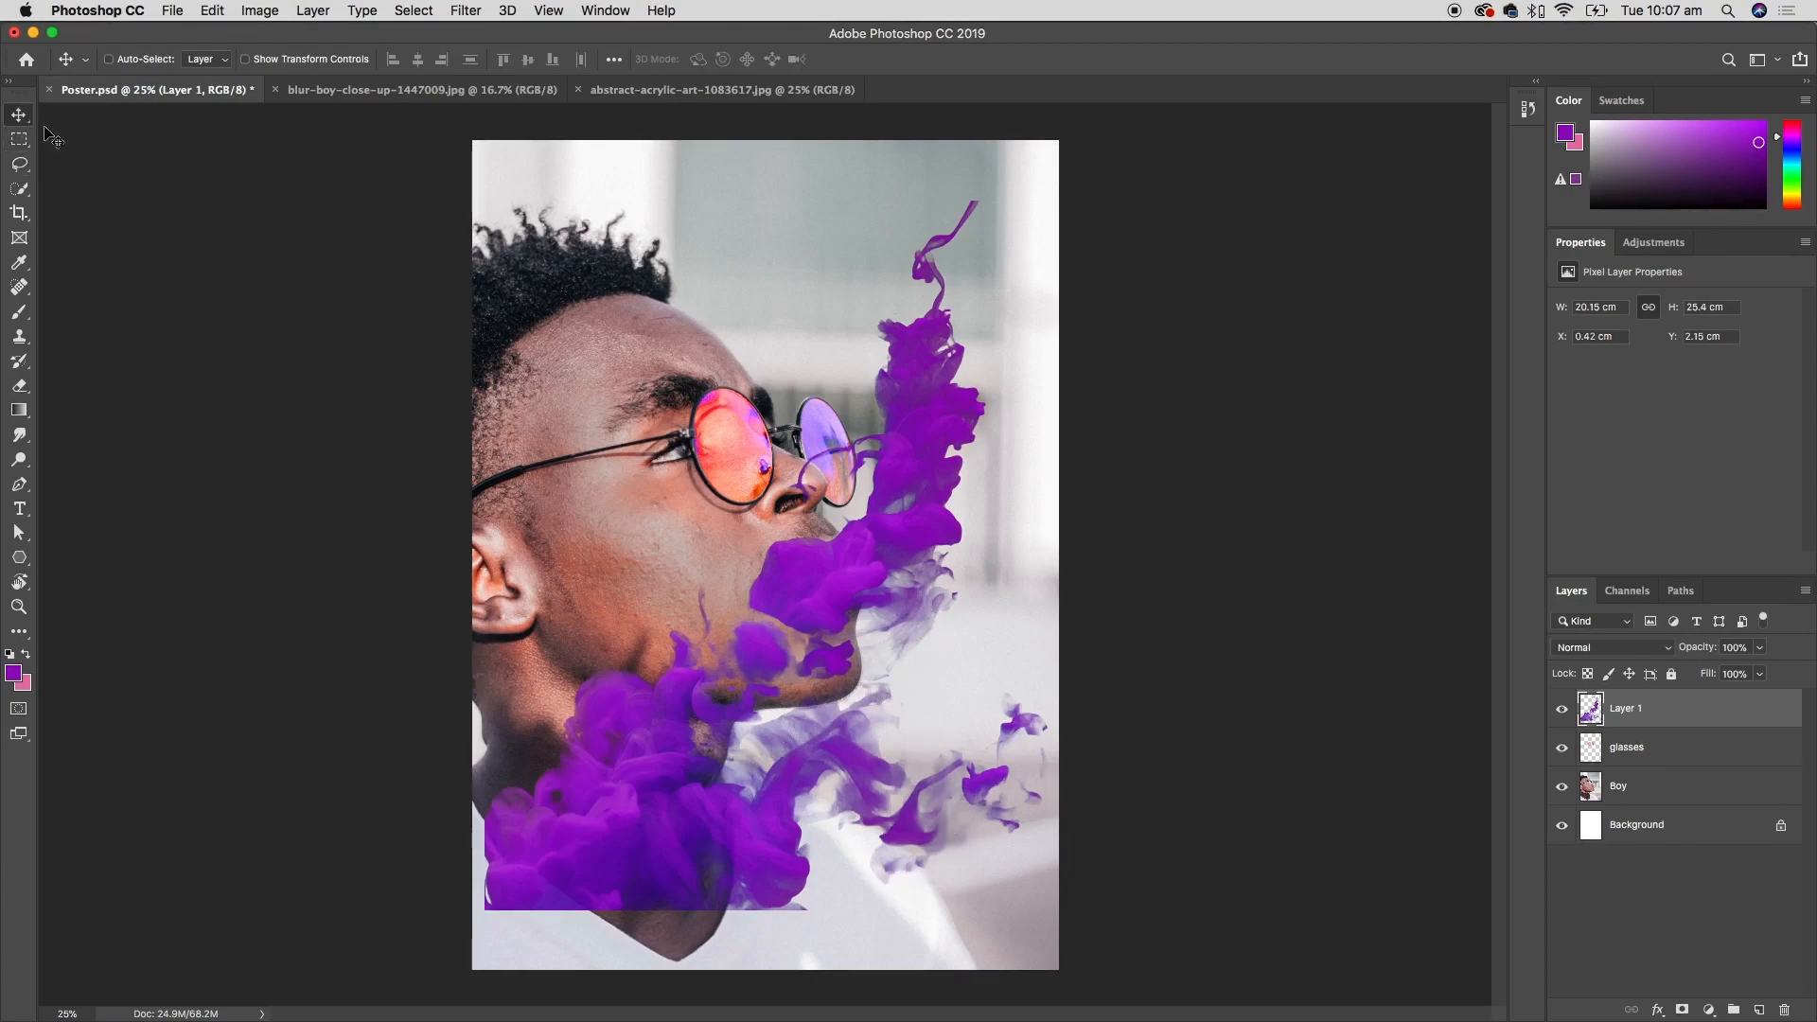
left_click_drag(860, 594, 795, 708)
mouse_move(888, 472)
left_mouse_down()
mouse_move(844, 476)
mouse_move(893, 476)
mouse_move(882, 486)
left_mouse_up()
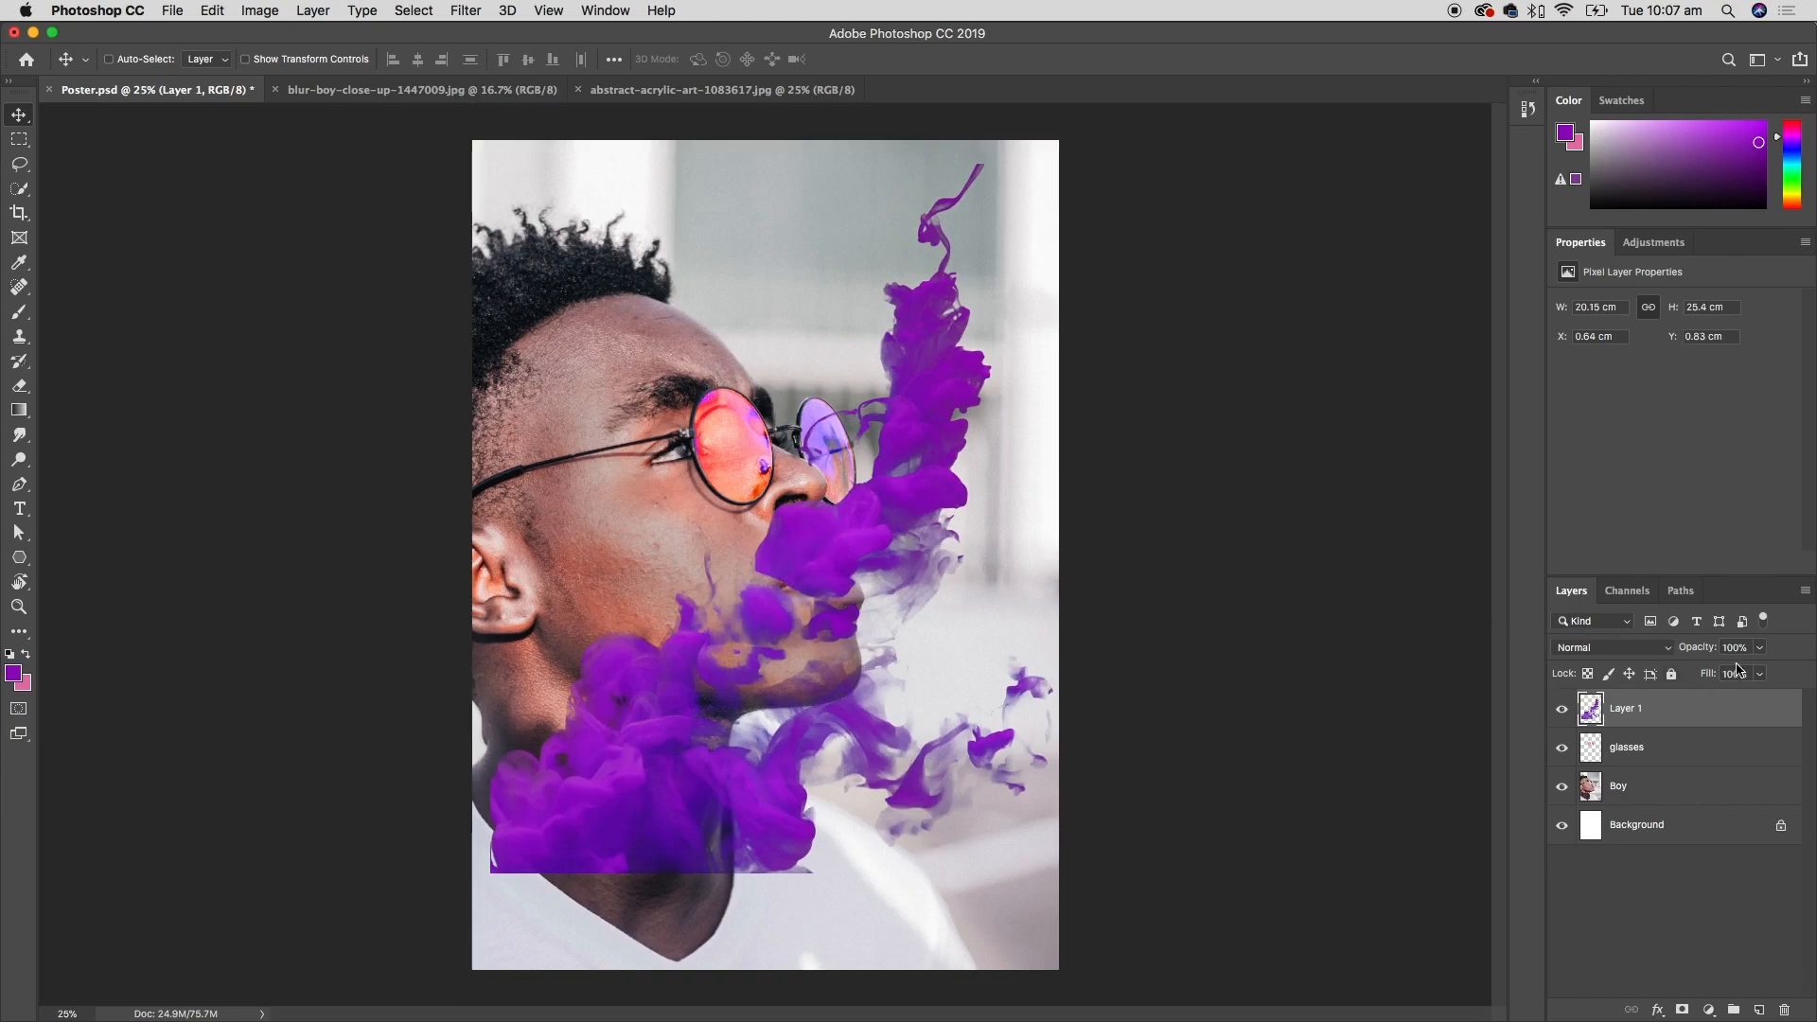
- Try the ink layer at 45% opacity, move it up across the man's face, and restore the opacity to 100%
left_click_drag(1762, 651, 1716, 685)
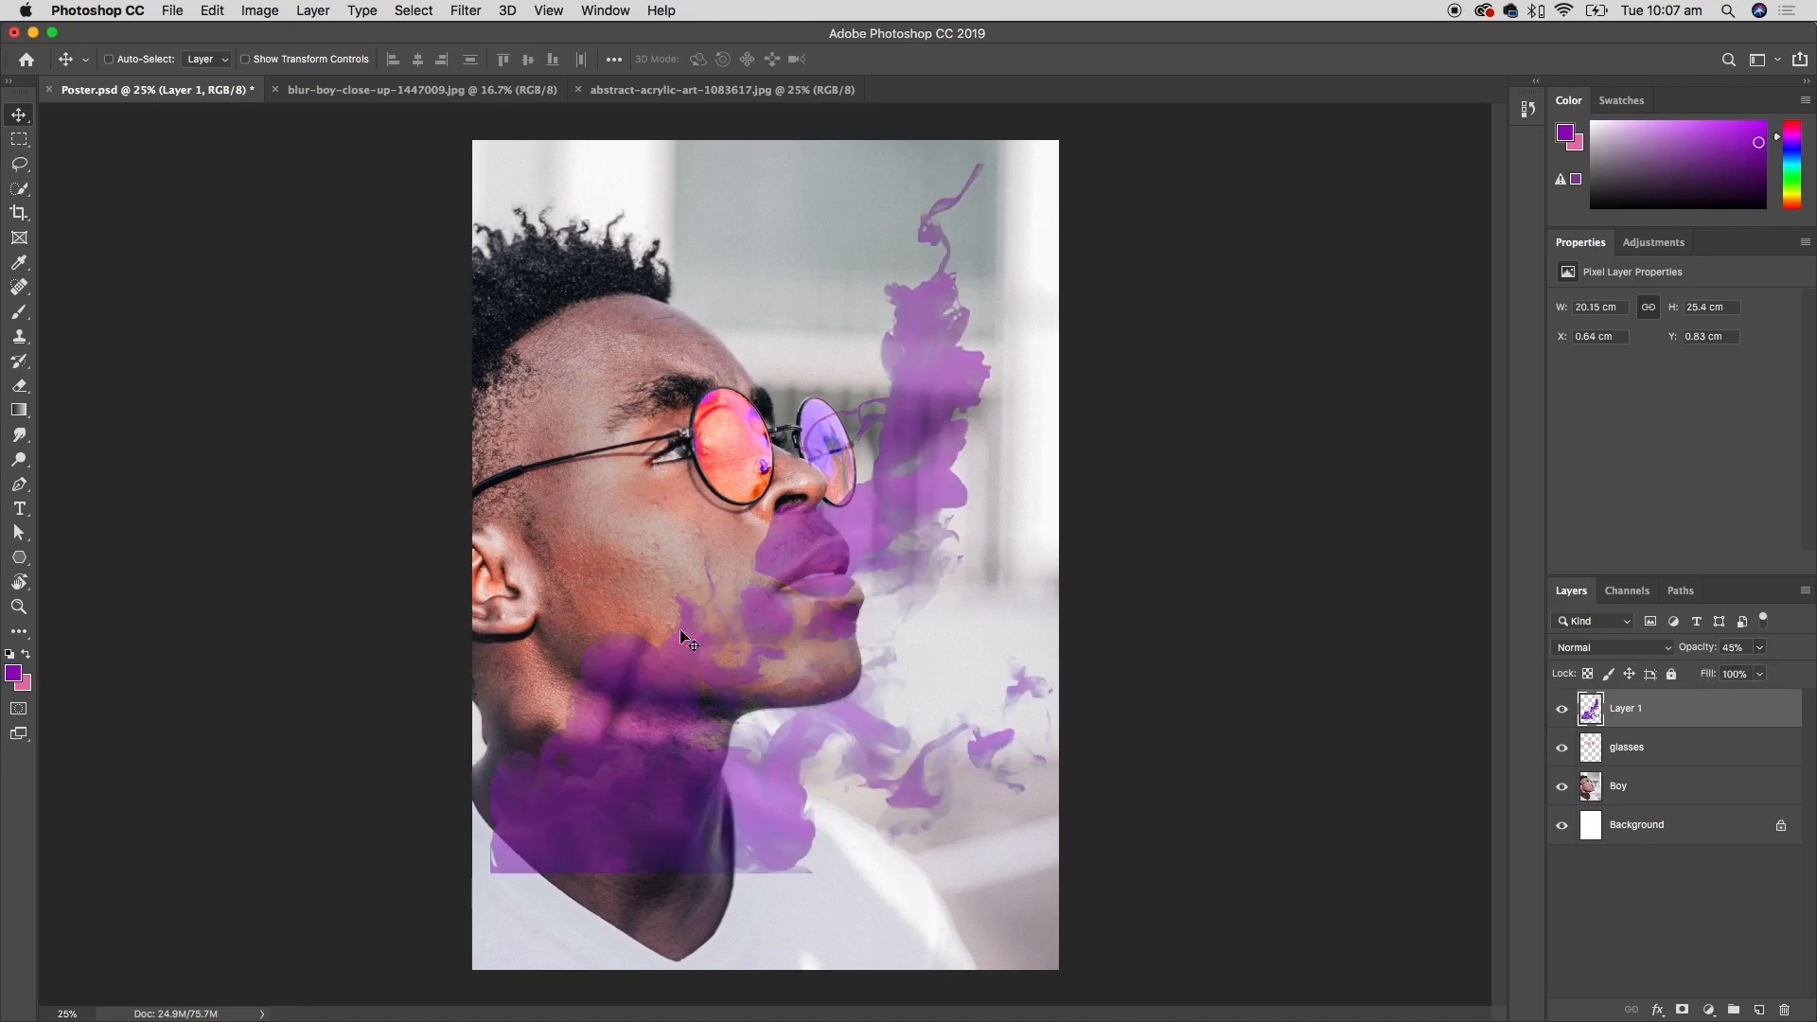
left_click_drag(860, 600, 852, 459)
left_click_drag(890, 523, 891, 514)
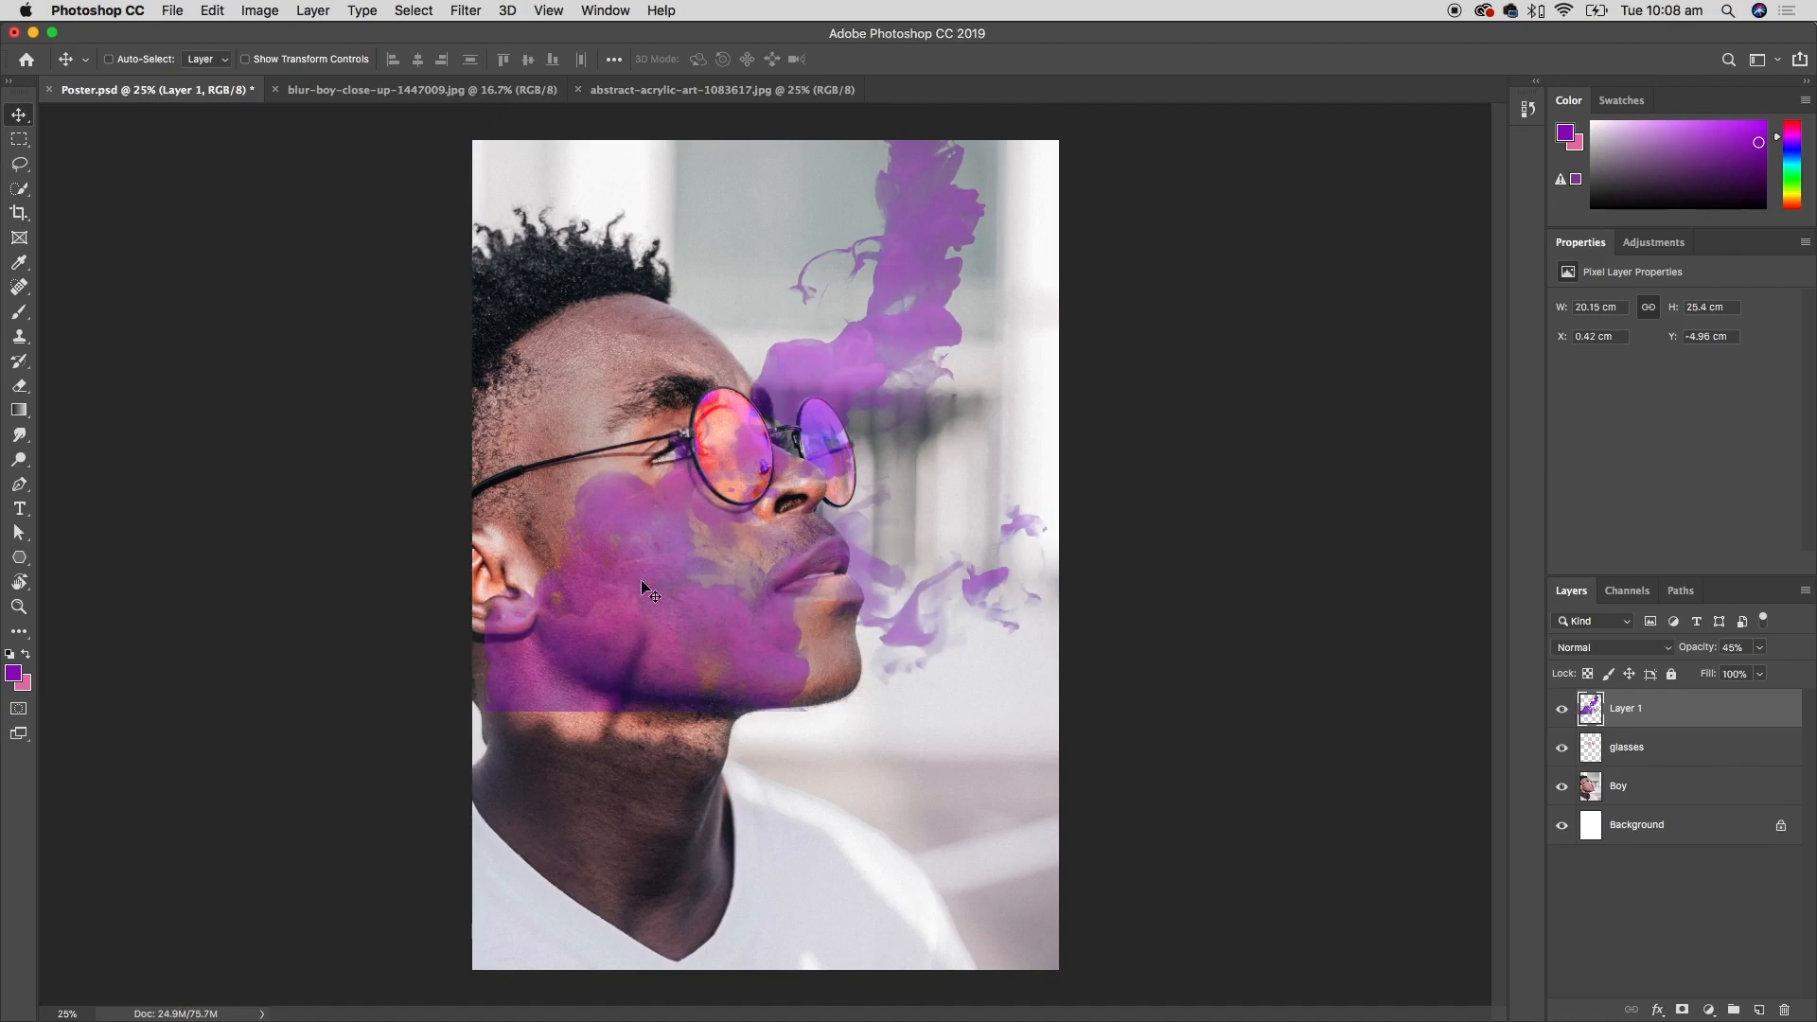
left_click_drag(1761, 657, 1813, 675)
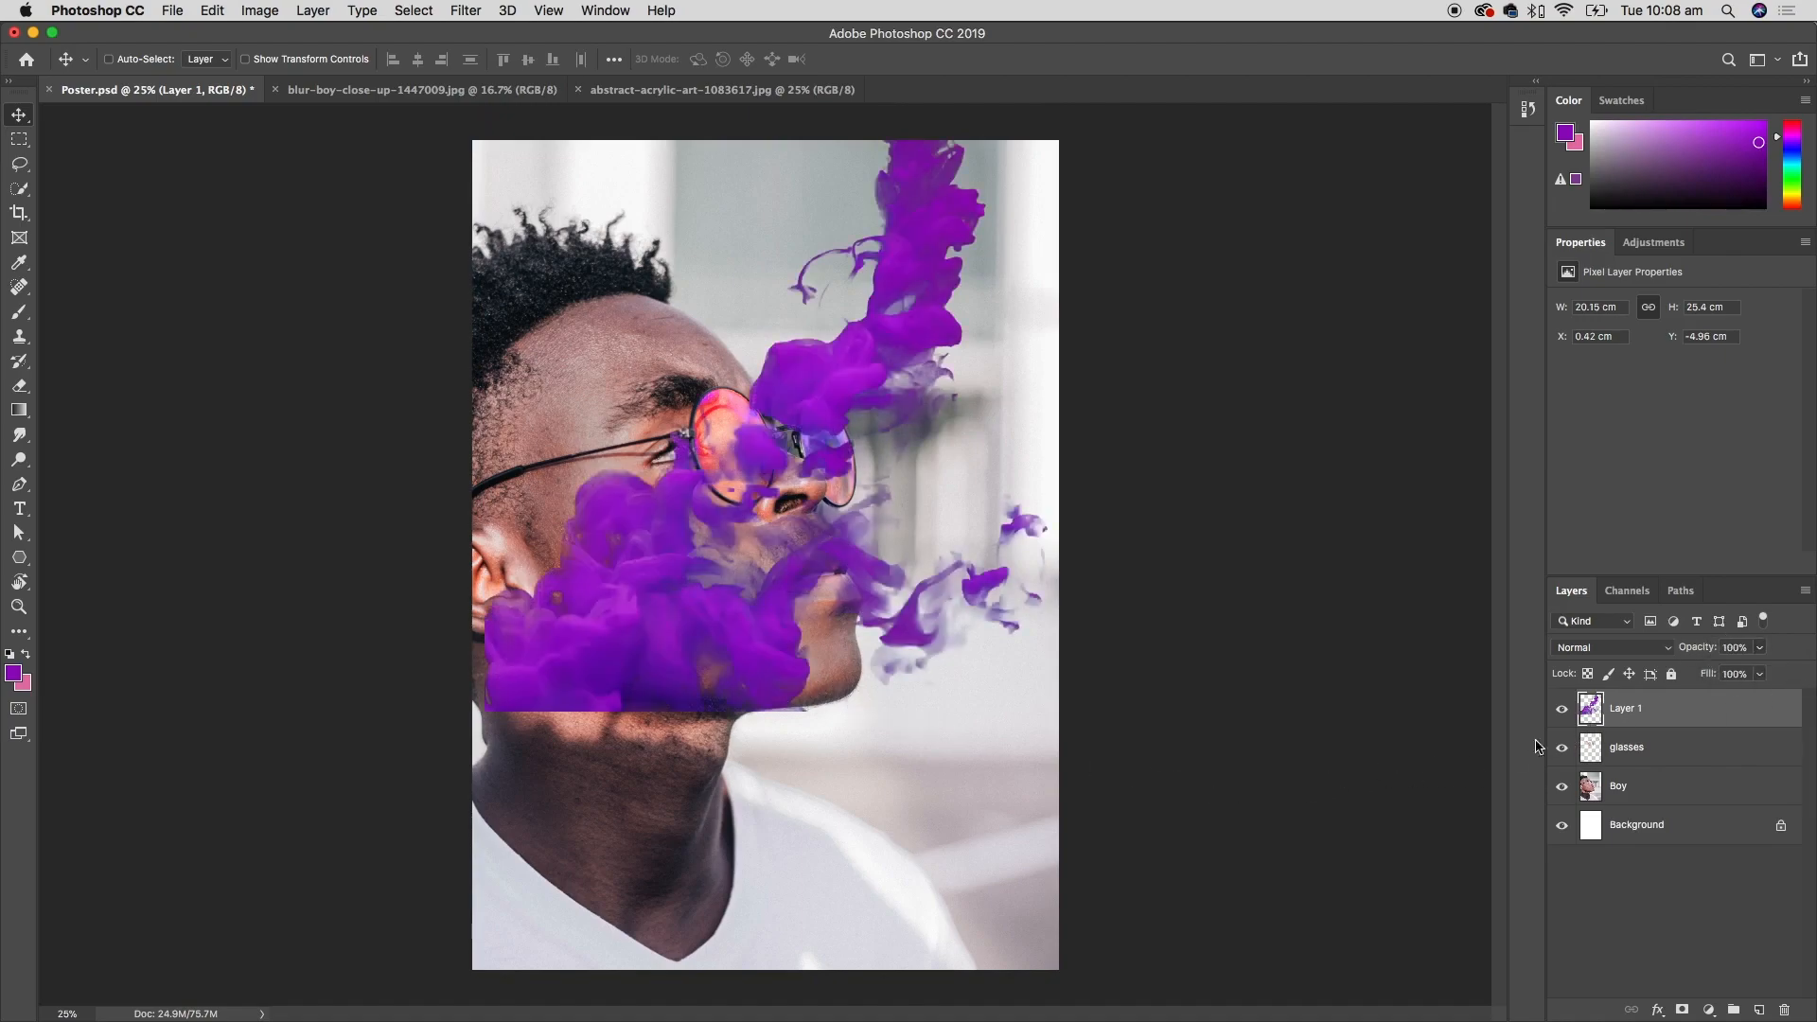
- Set the ink layer's blend mode to Overlay and reposition it over the face at about X 2.35 cm, Y -8.37 cm
left_click(1665, 653)
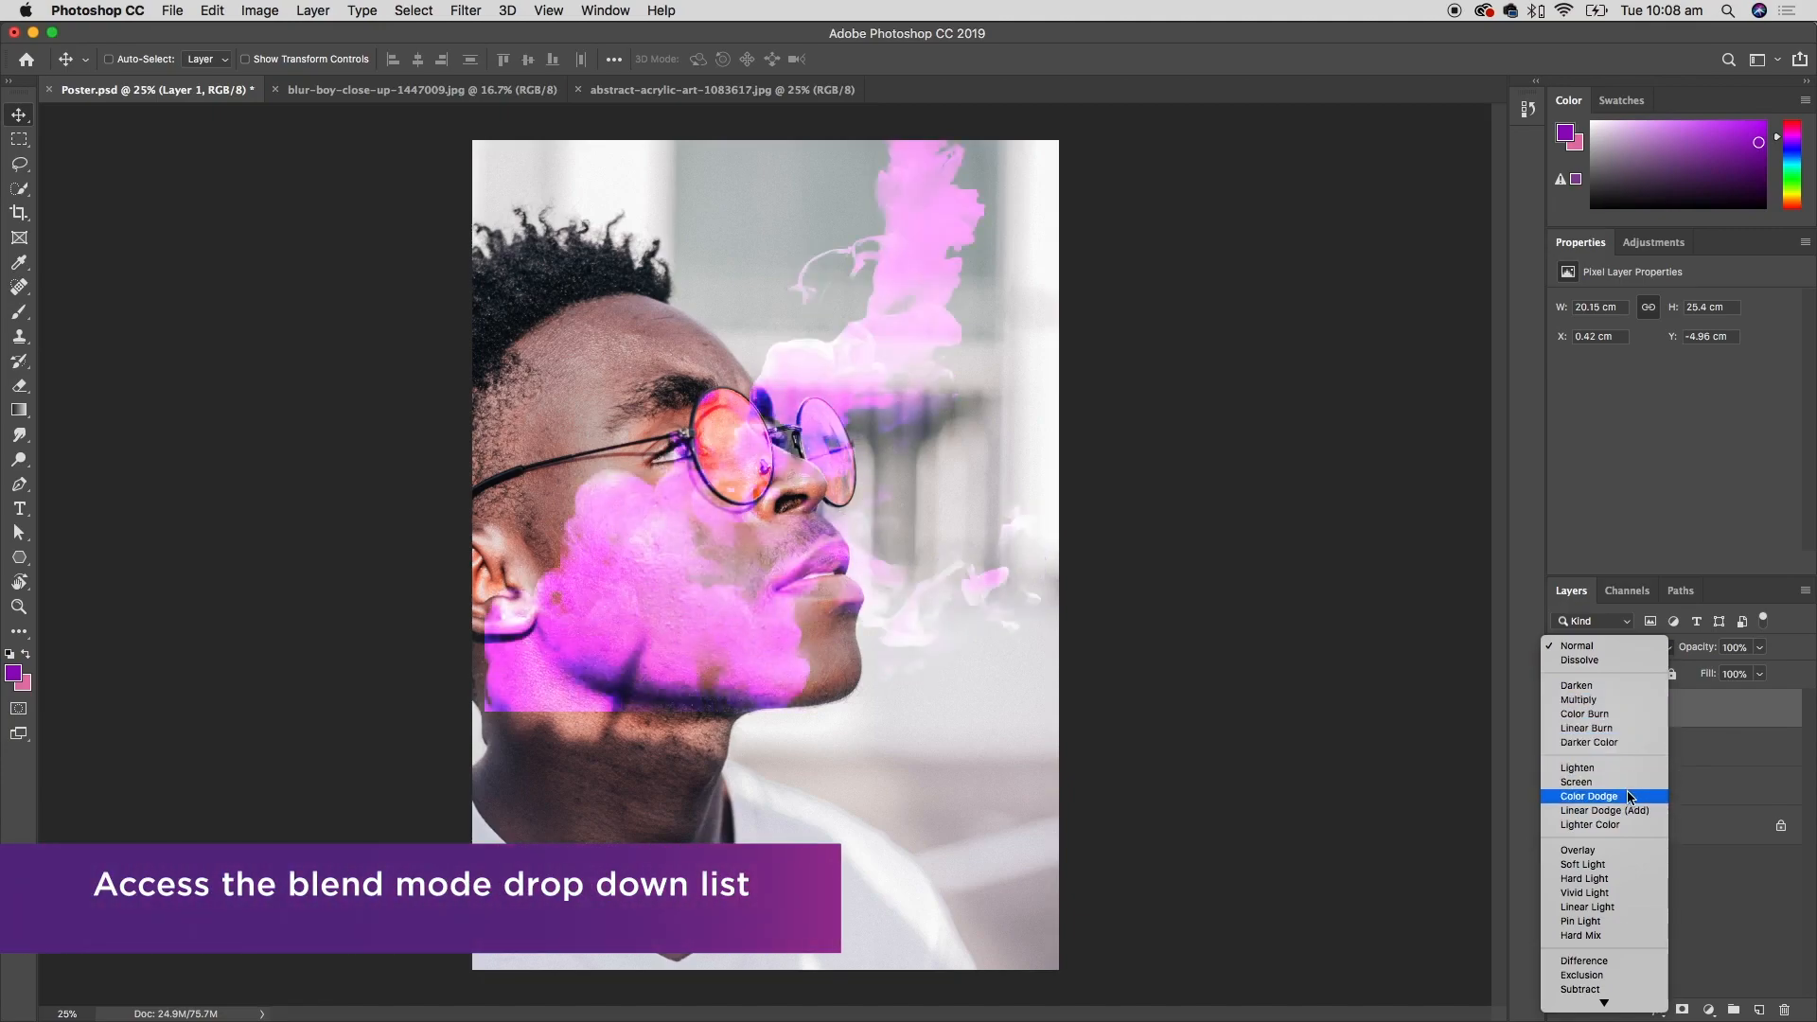
left_click(1626, 849)
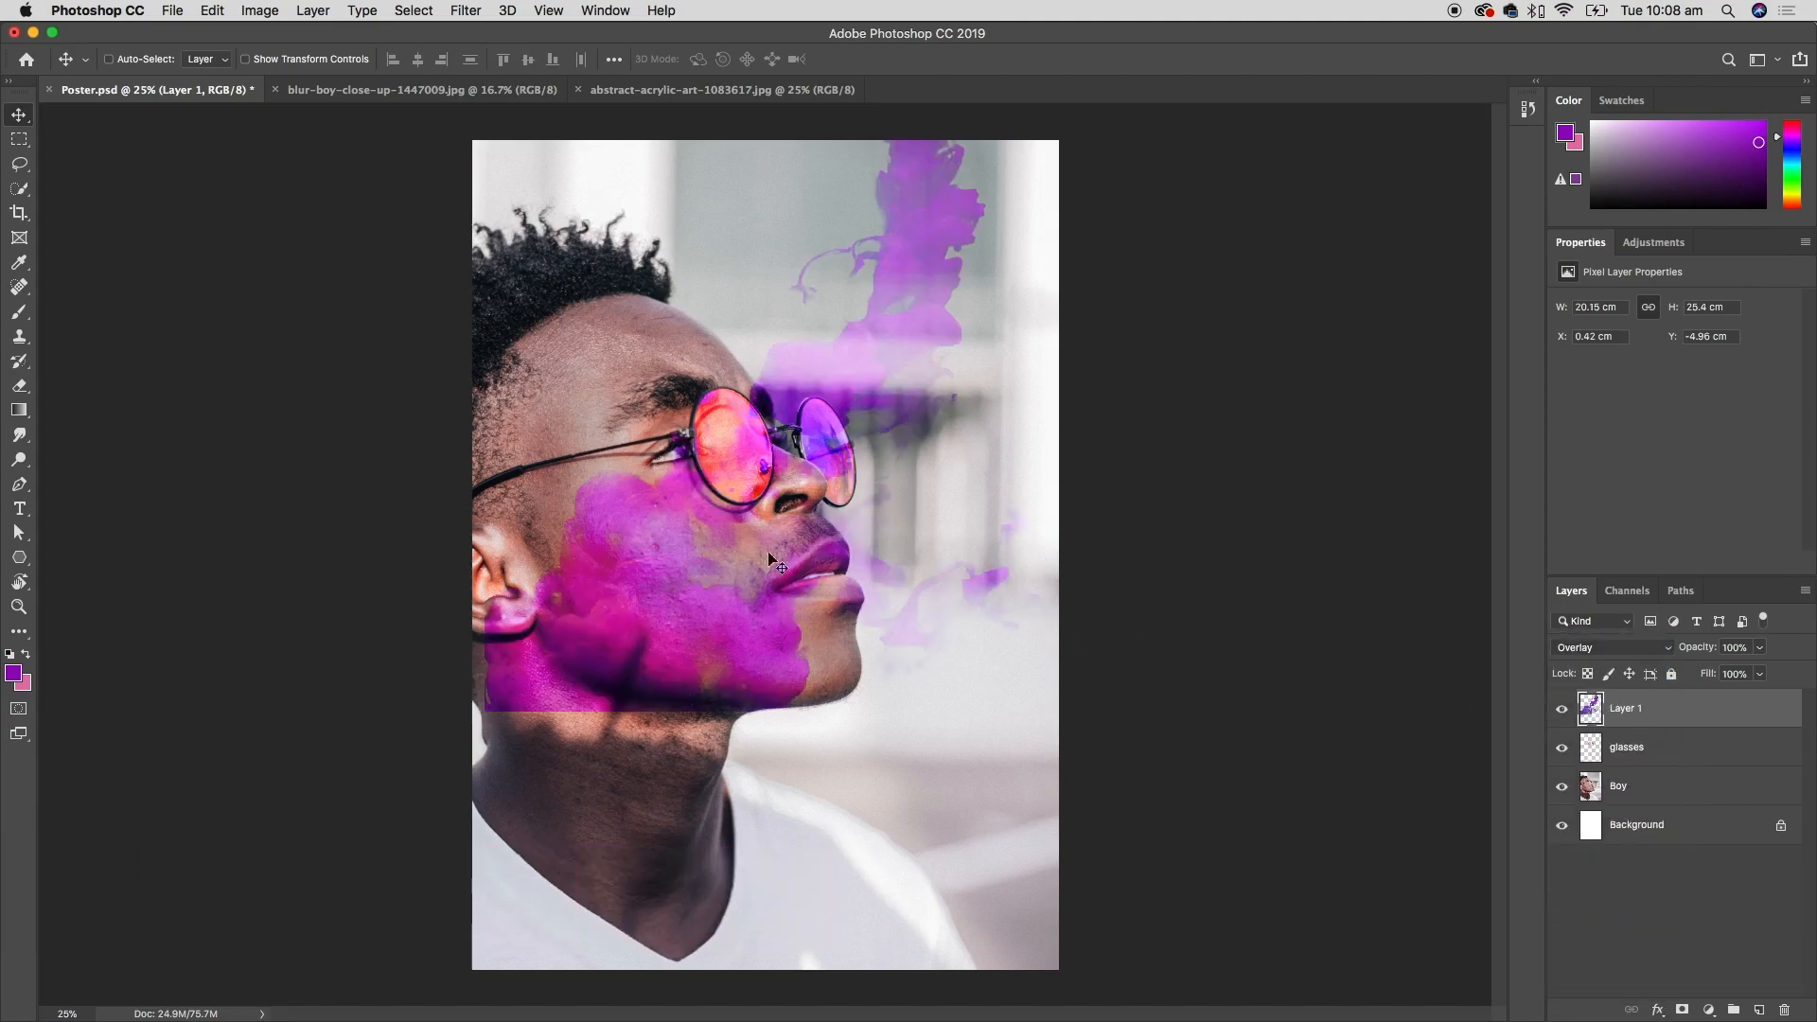
left_click_drag(696, 606, 702, 913)
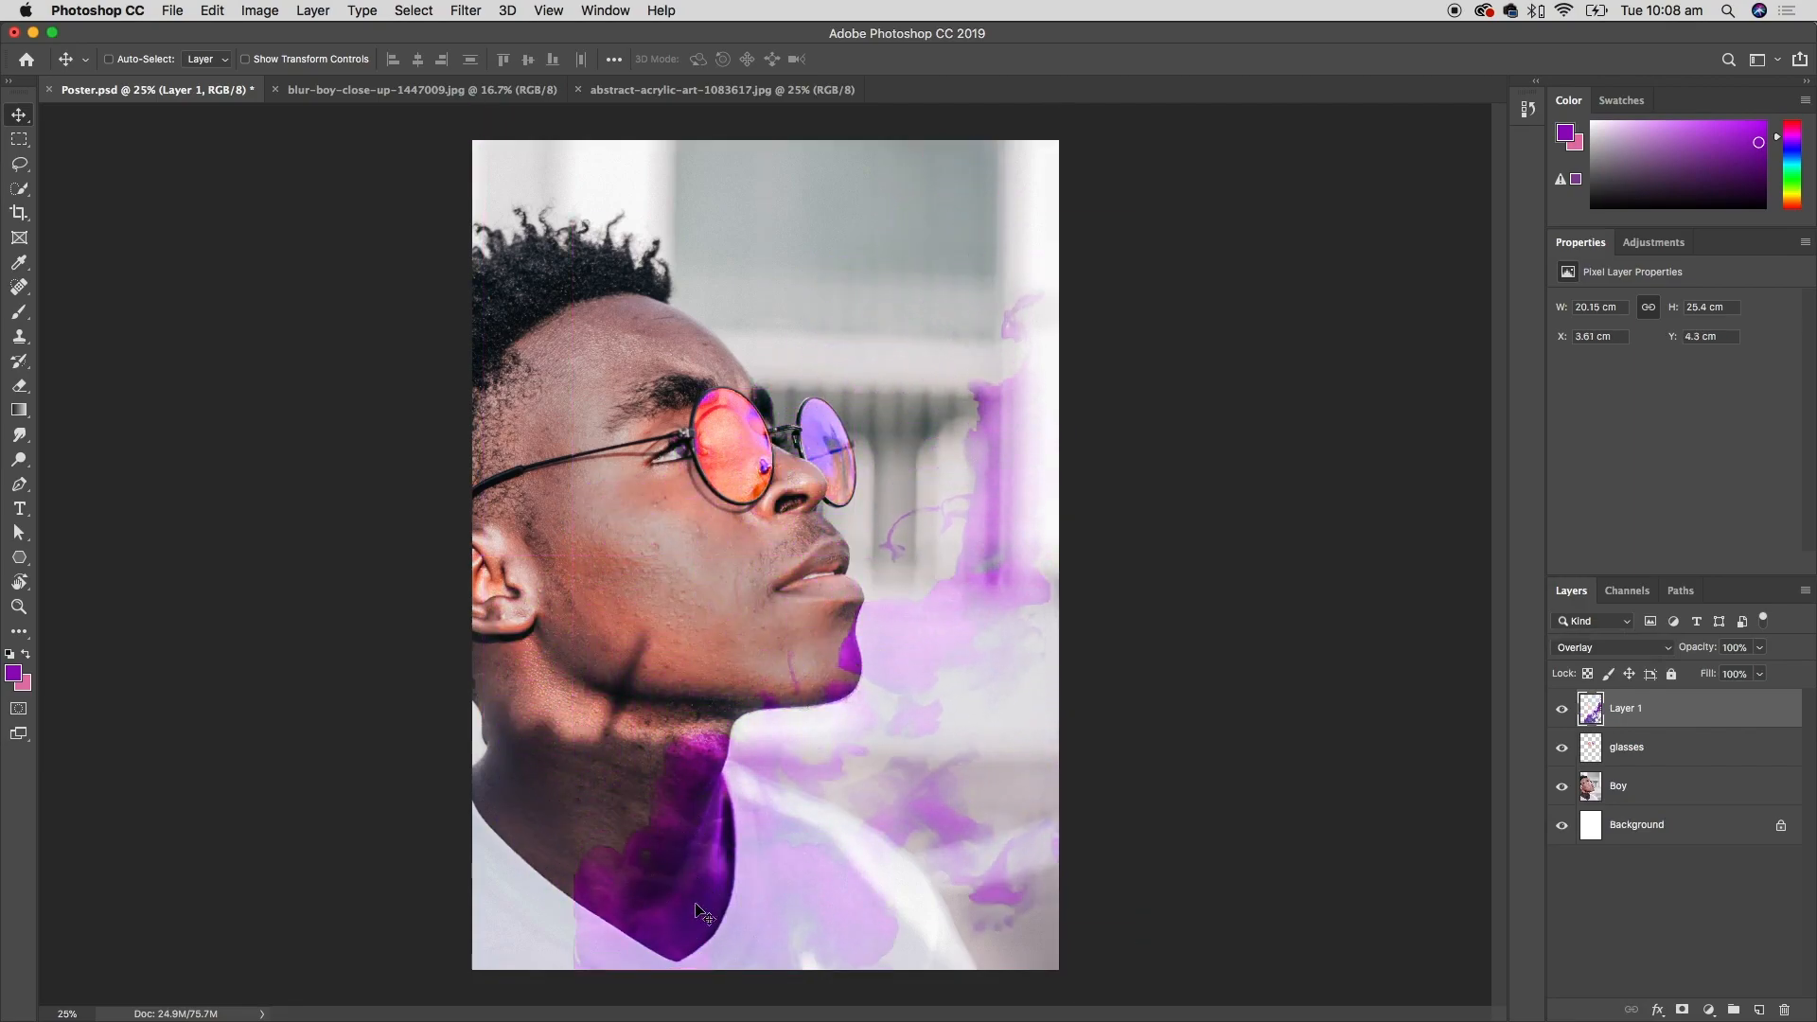
left_click_drag(811, 926, 803, 557)
left_click_drag(912, 458, 912, 447)
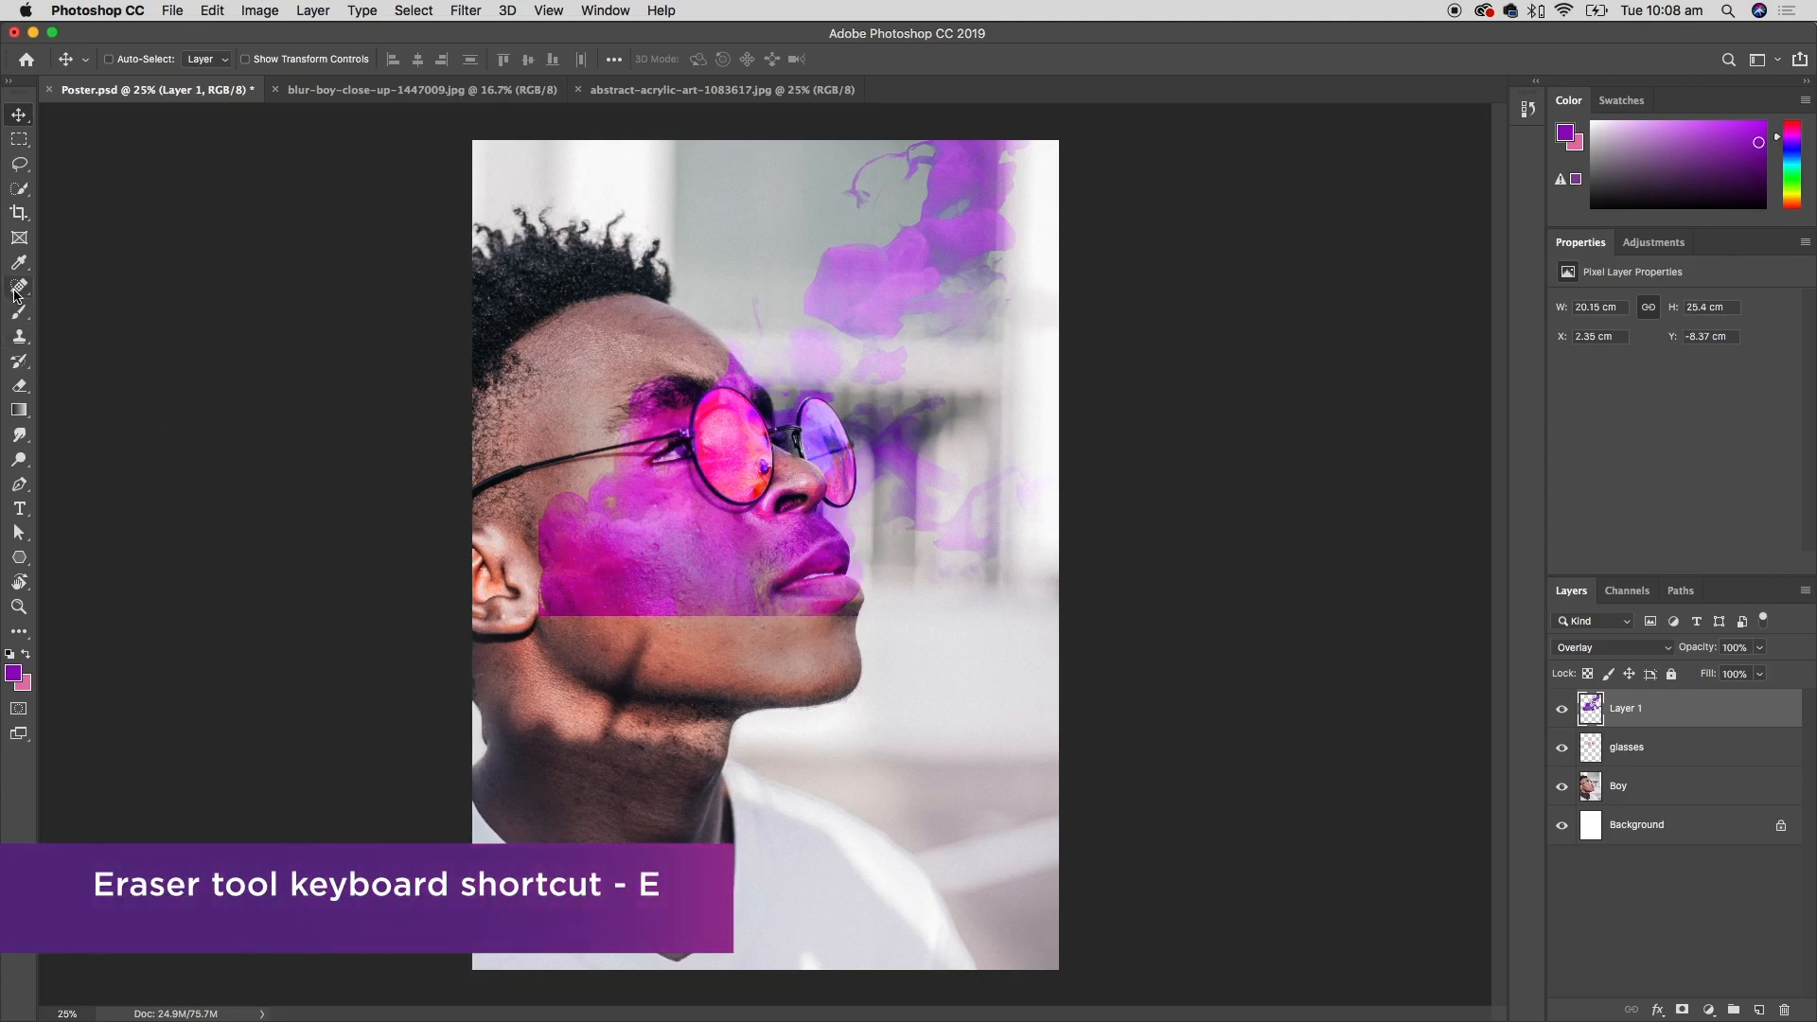
- Set up the Eraser tool with a Soft Round brush at 284 px and 0% hardness
key("e")
left_click(21, 388)
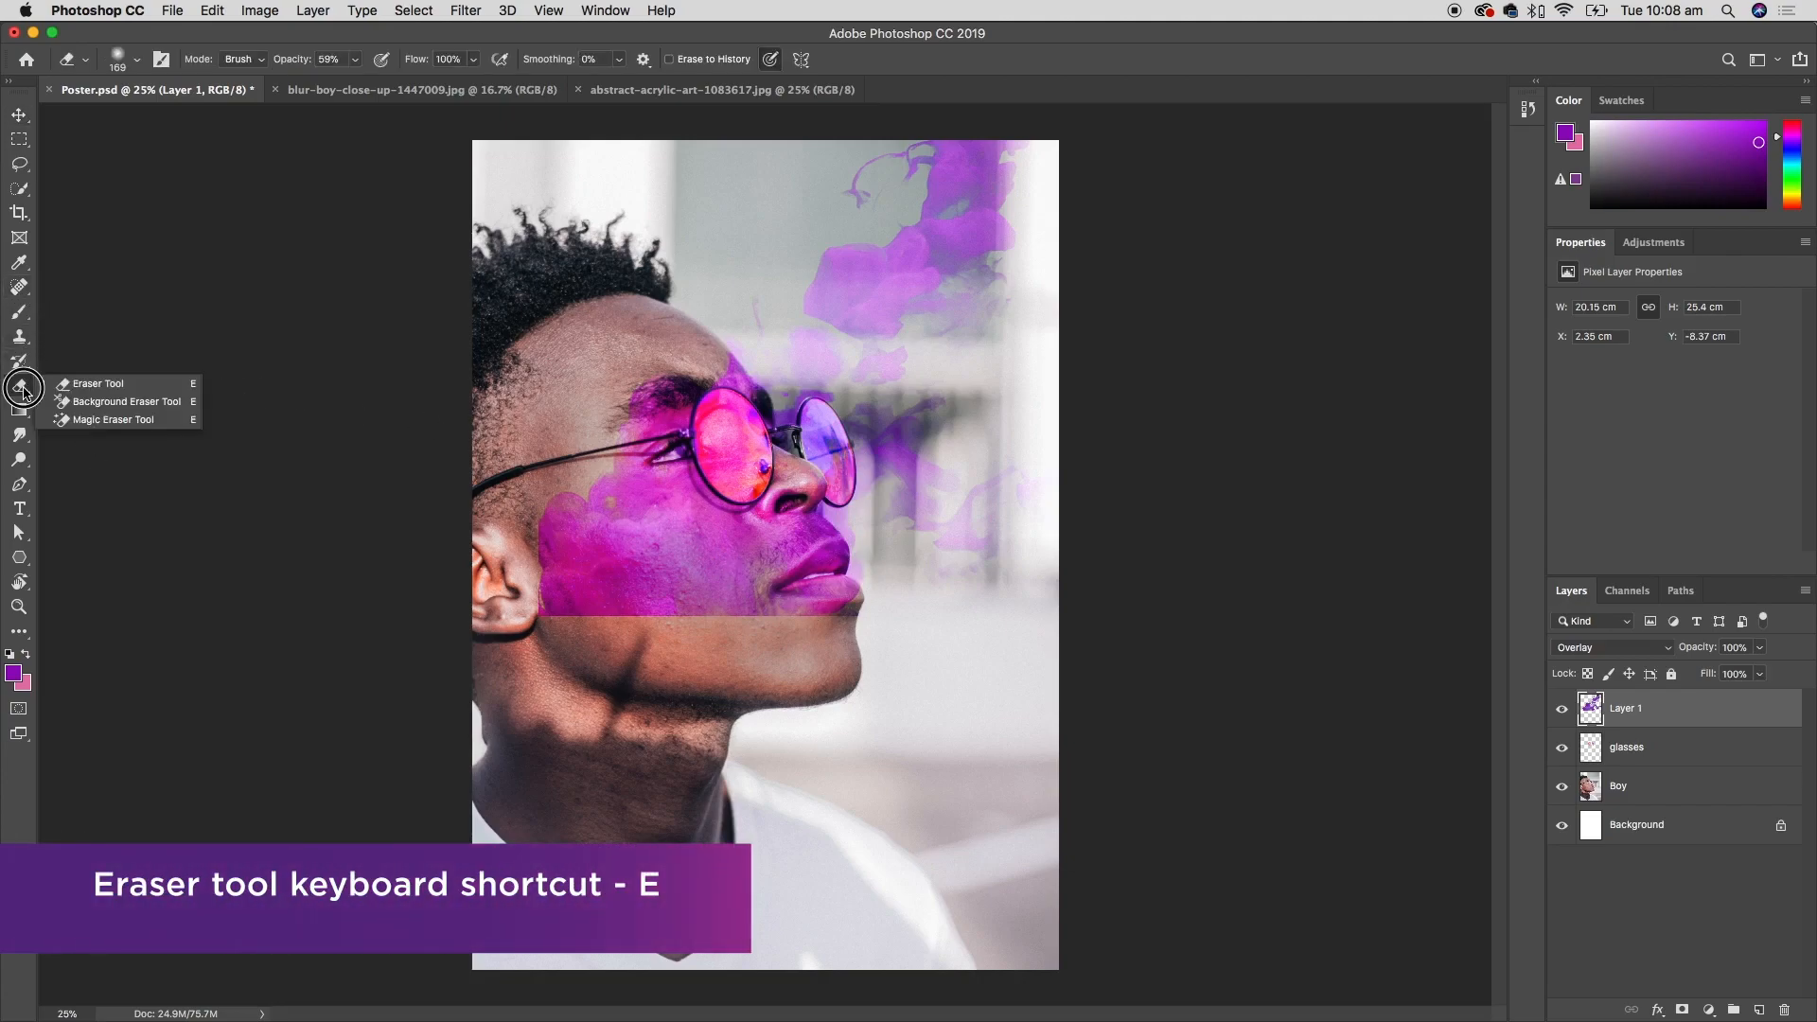
left_click(95, 383)
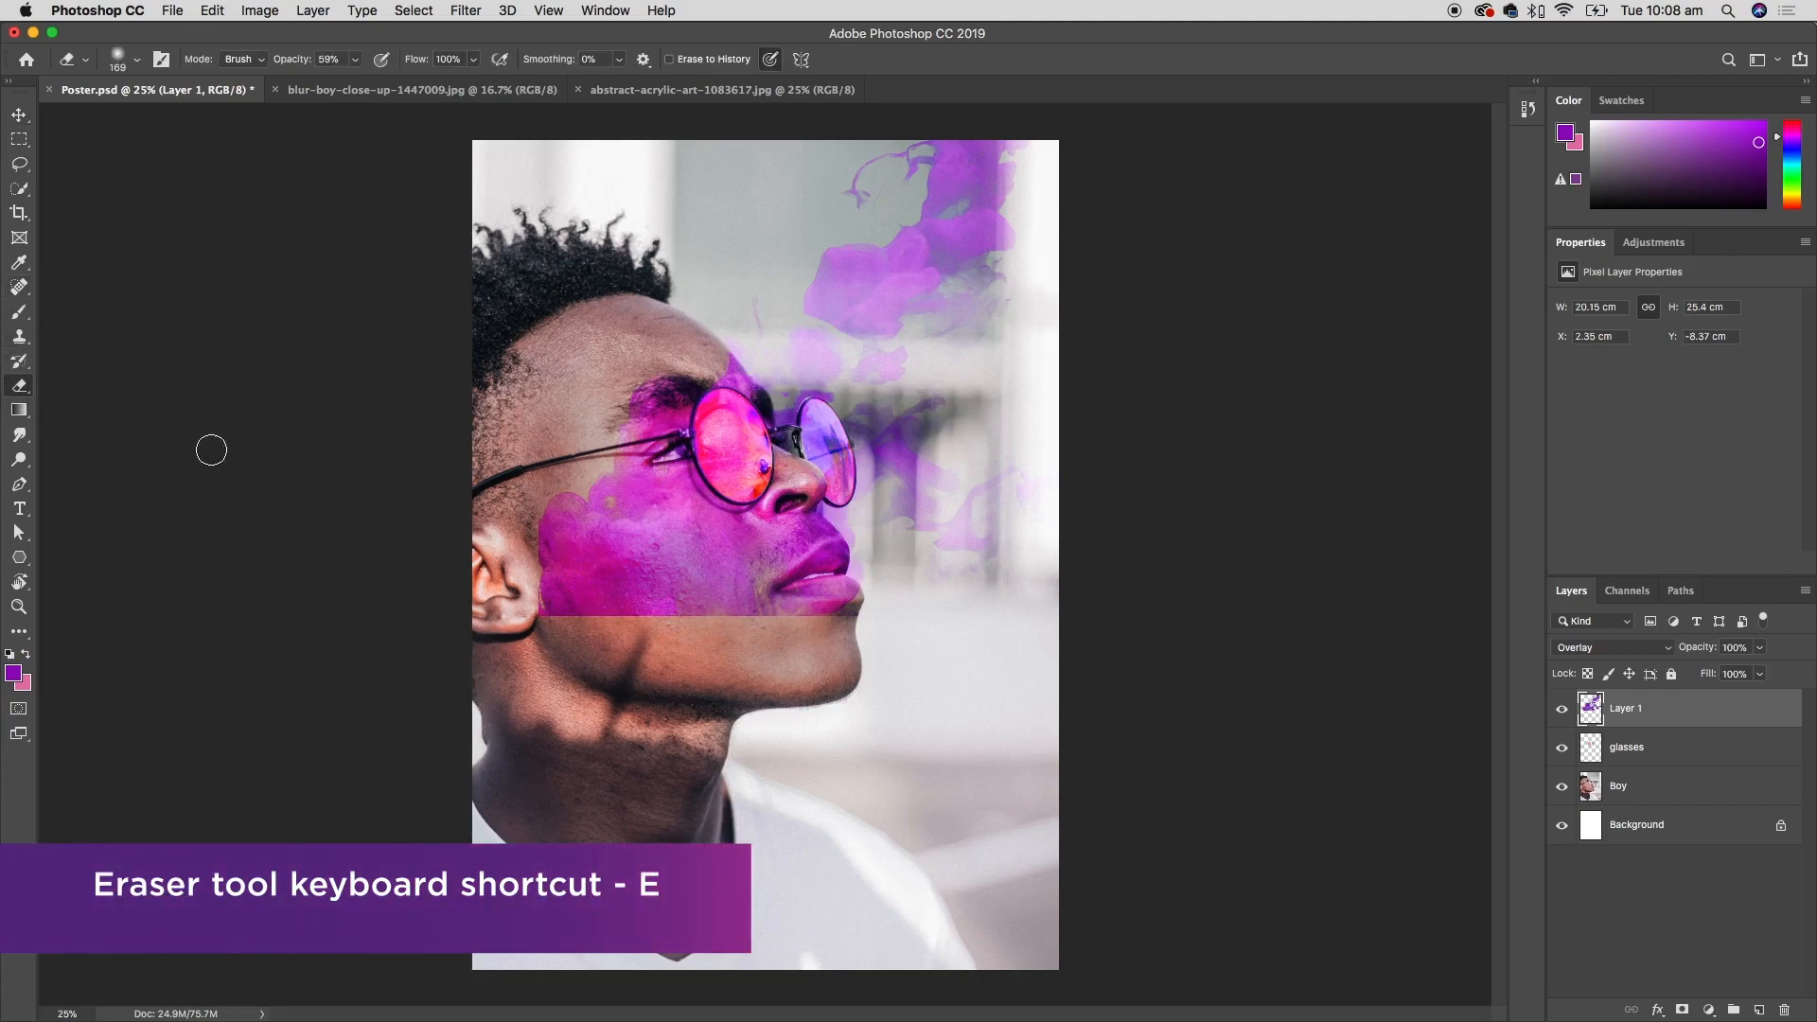
right_click(790, 535)
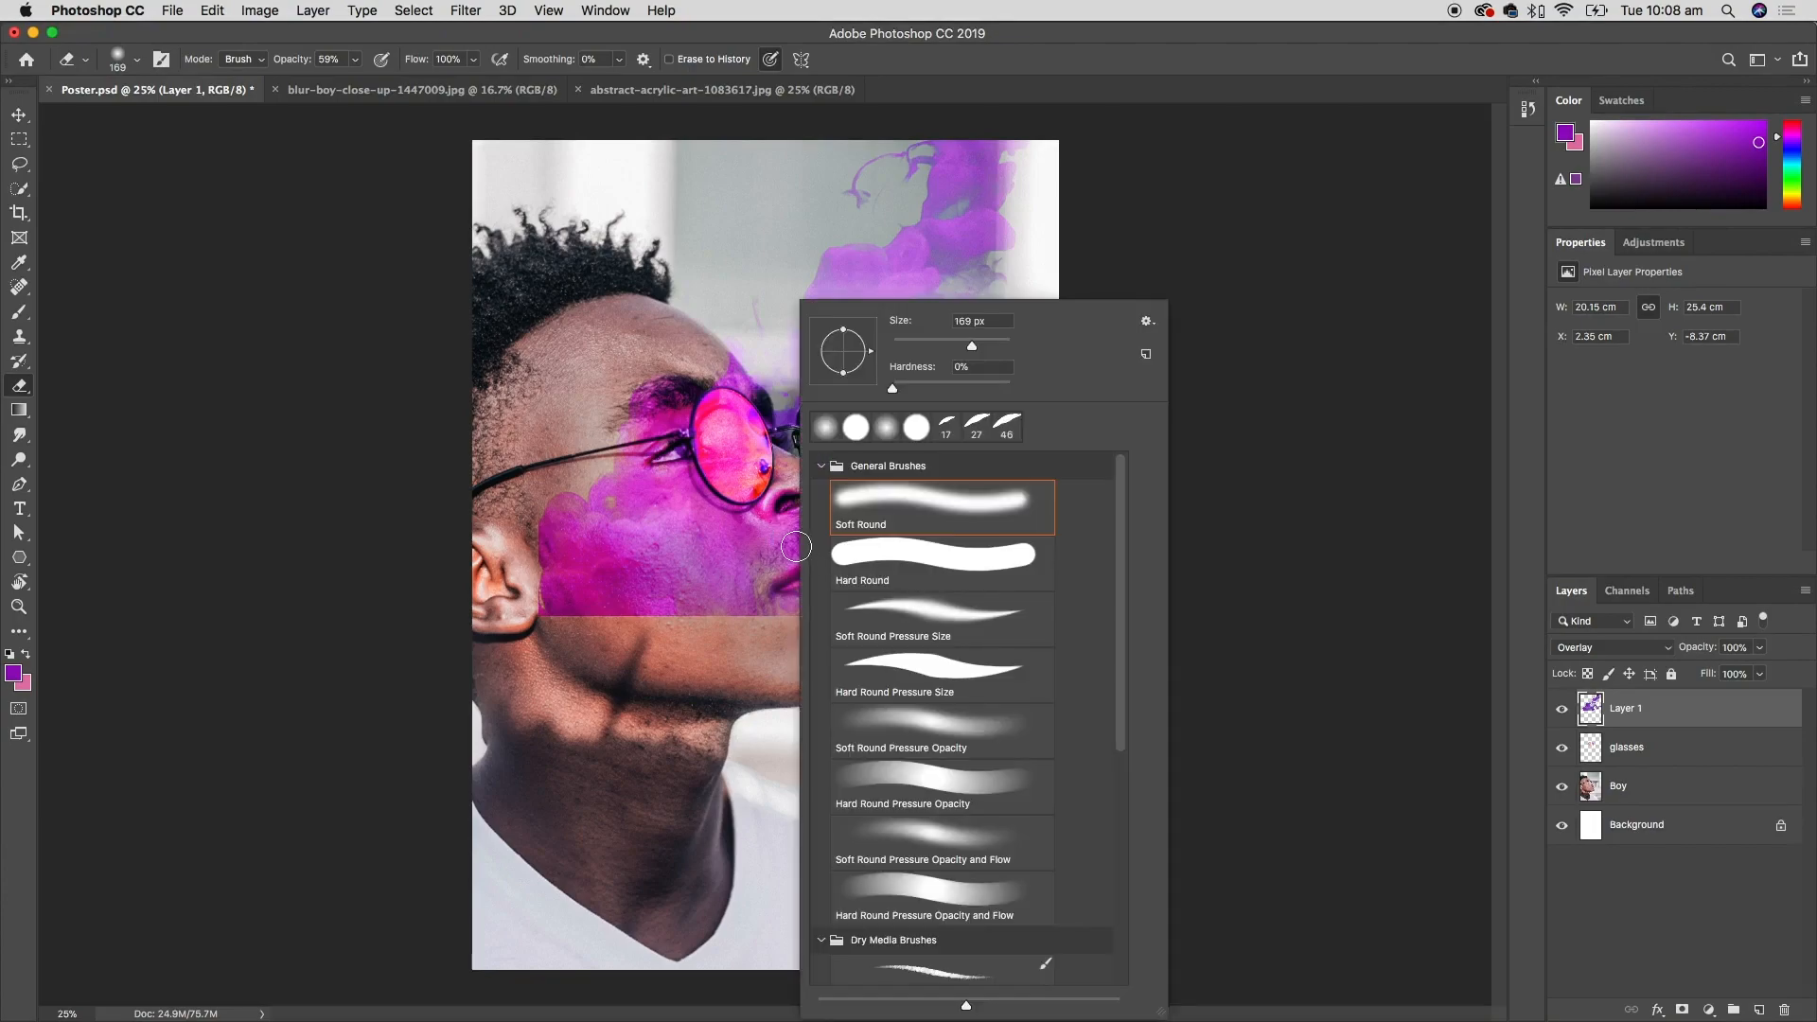
mouse_move(971, 345)
left_mouse_down()
mouse_move(952, 345)
mouse_move(988, 346)
left_mouse_up()
left_click(941, 569)
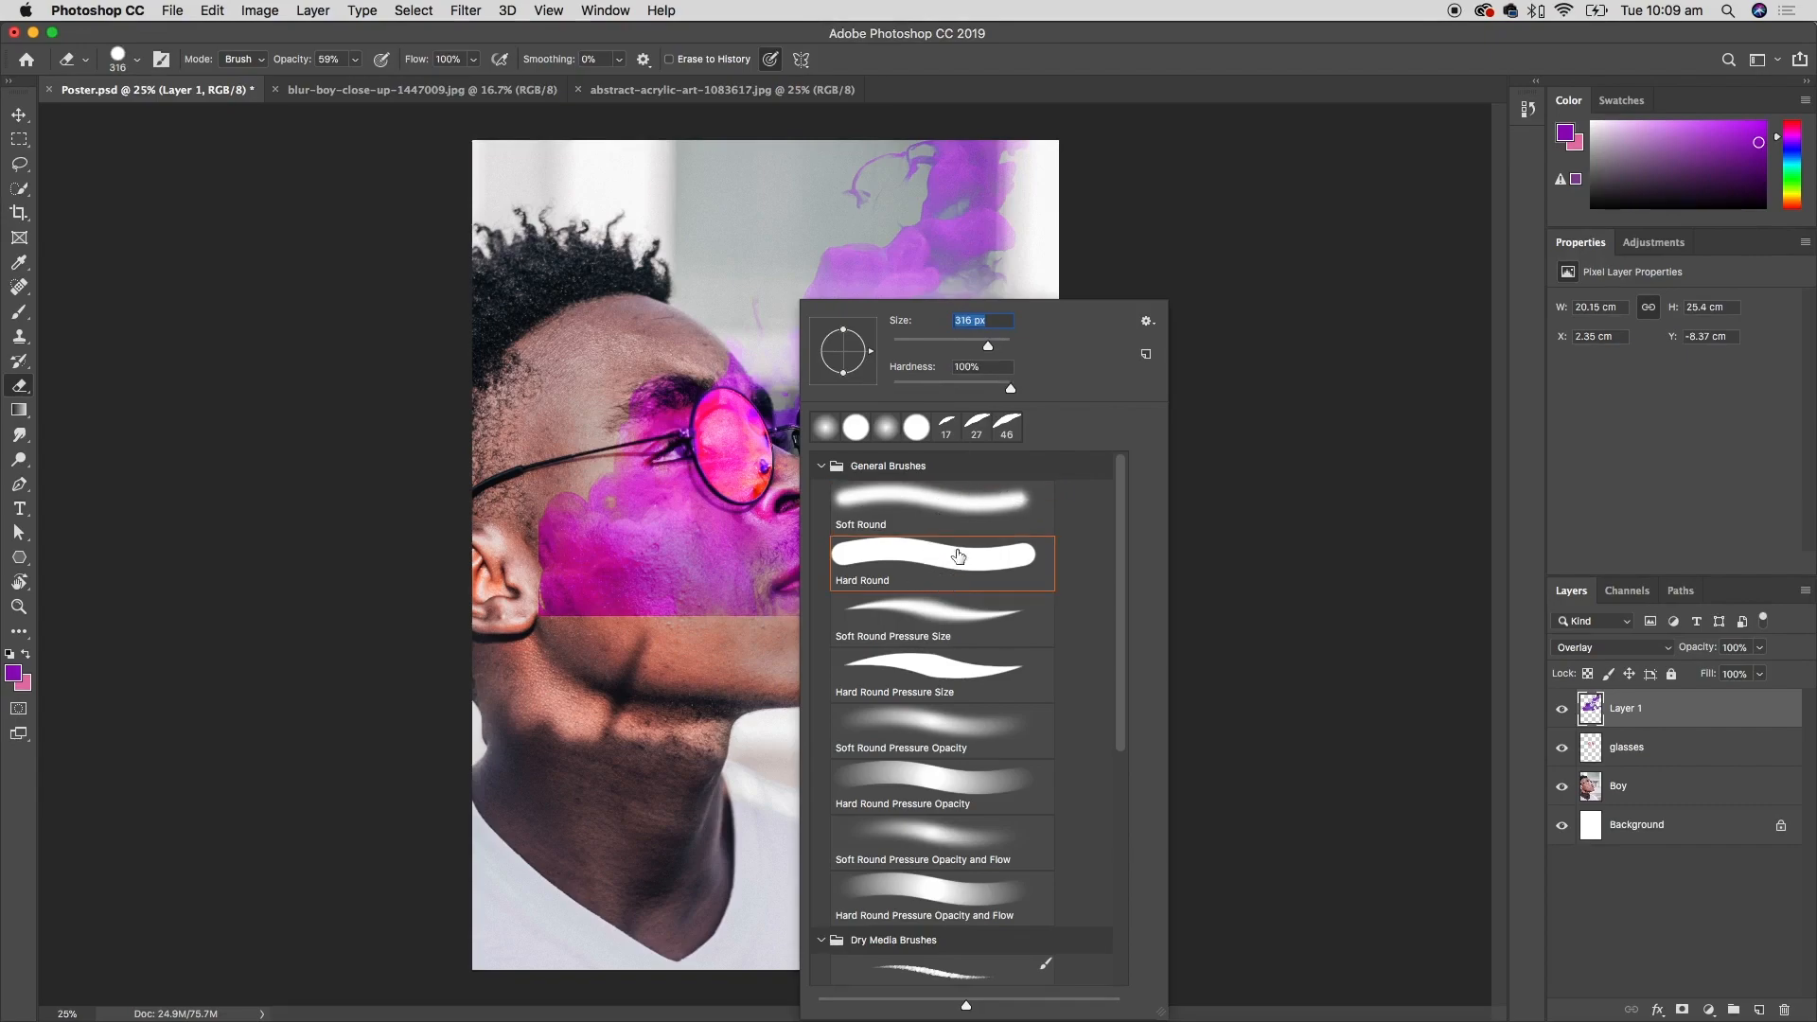
left_click(941, 511)
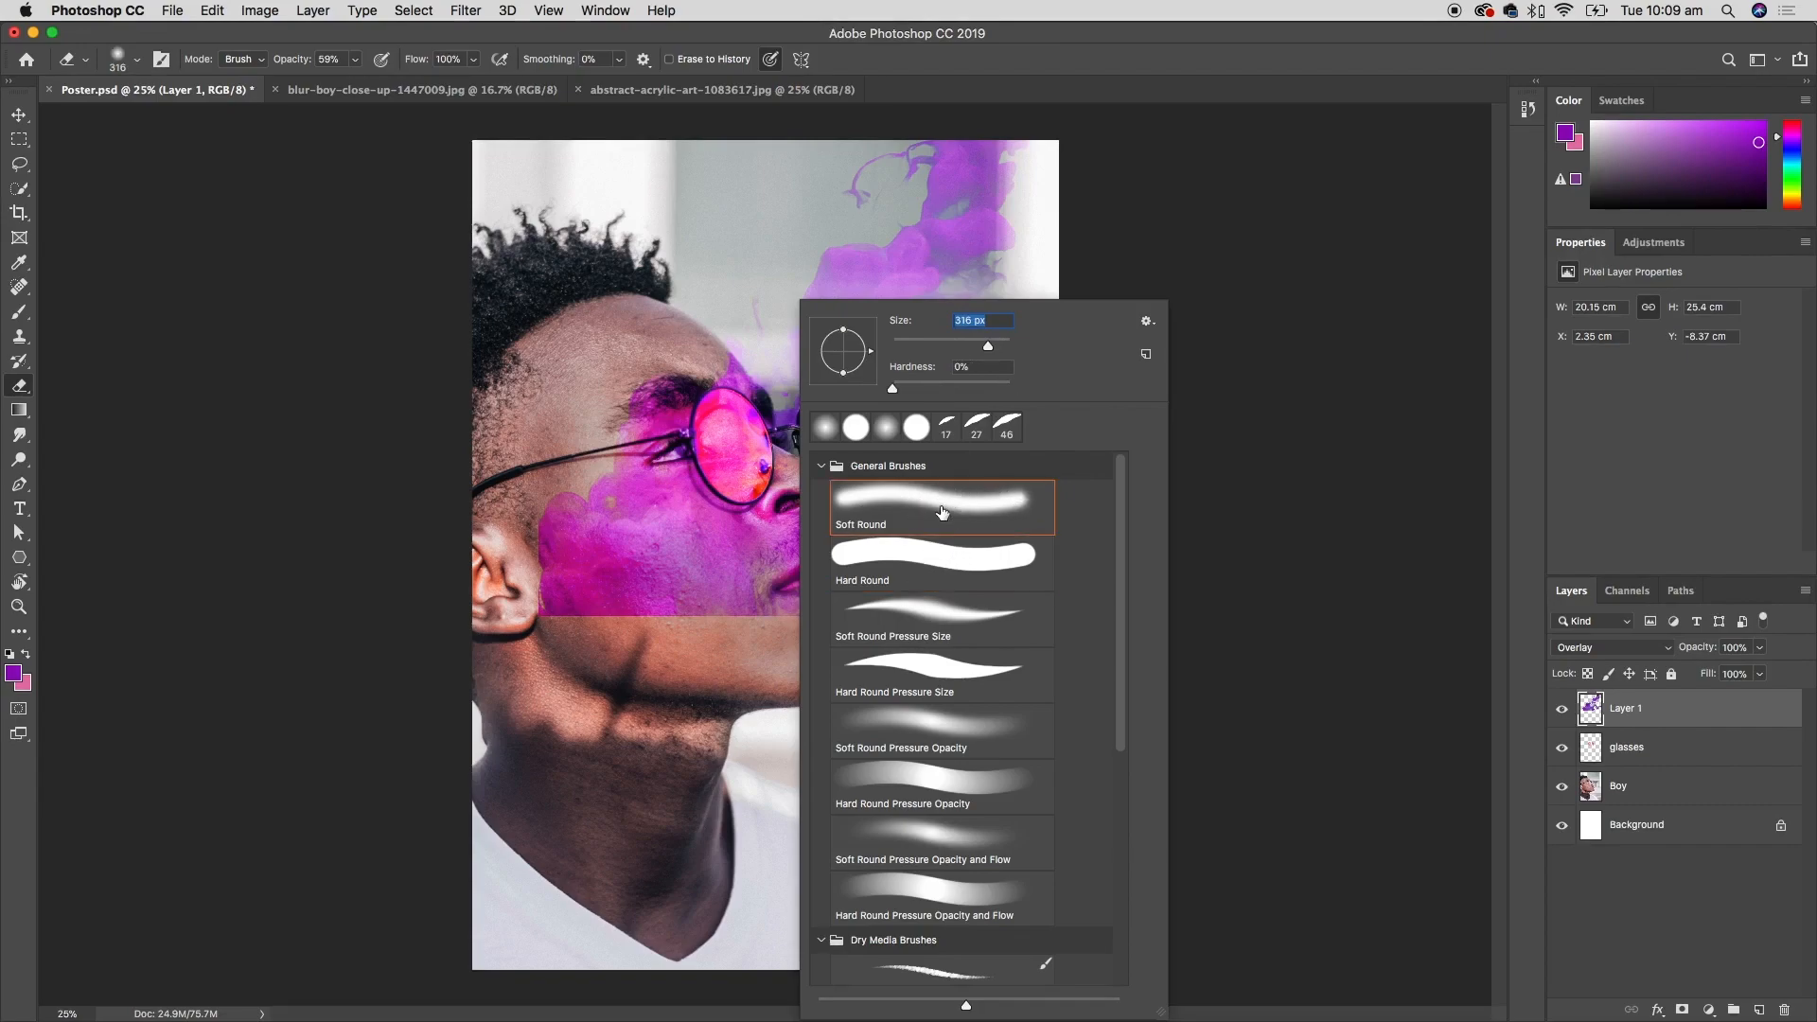
left_click_drag(986, 348, 984, 350)
left_click(307, 568)
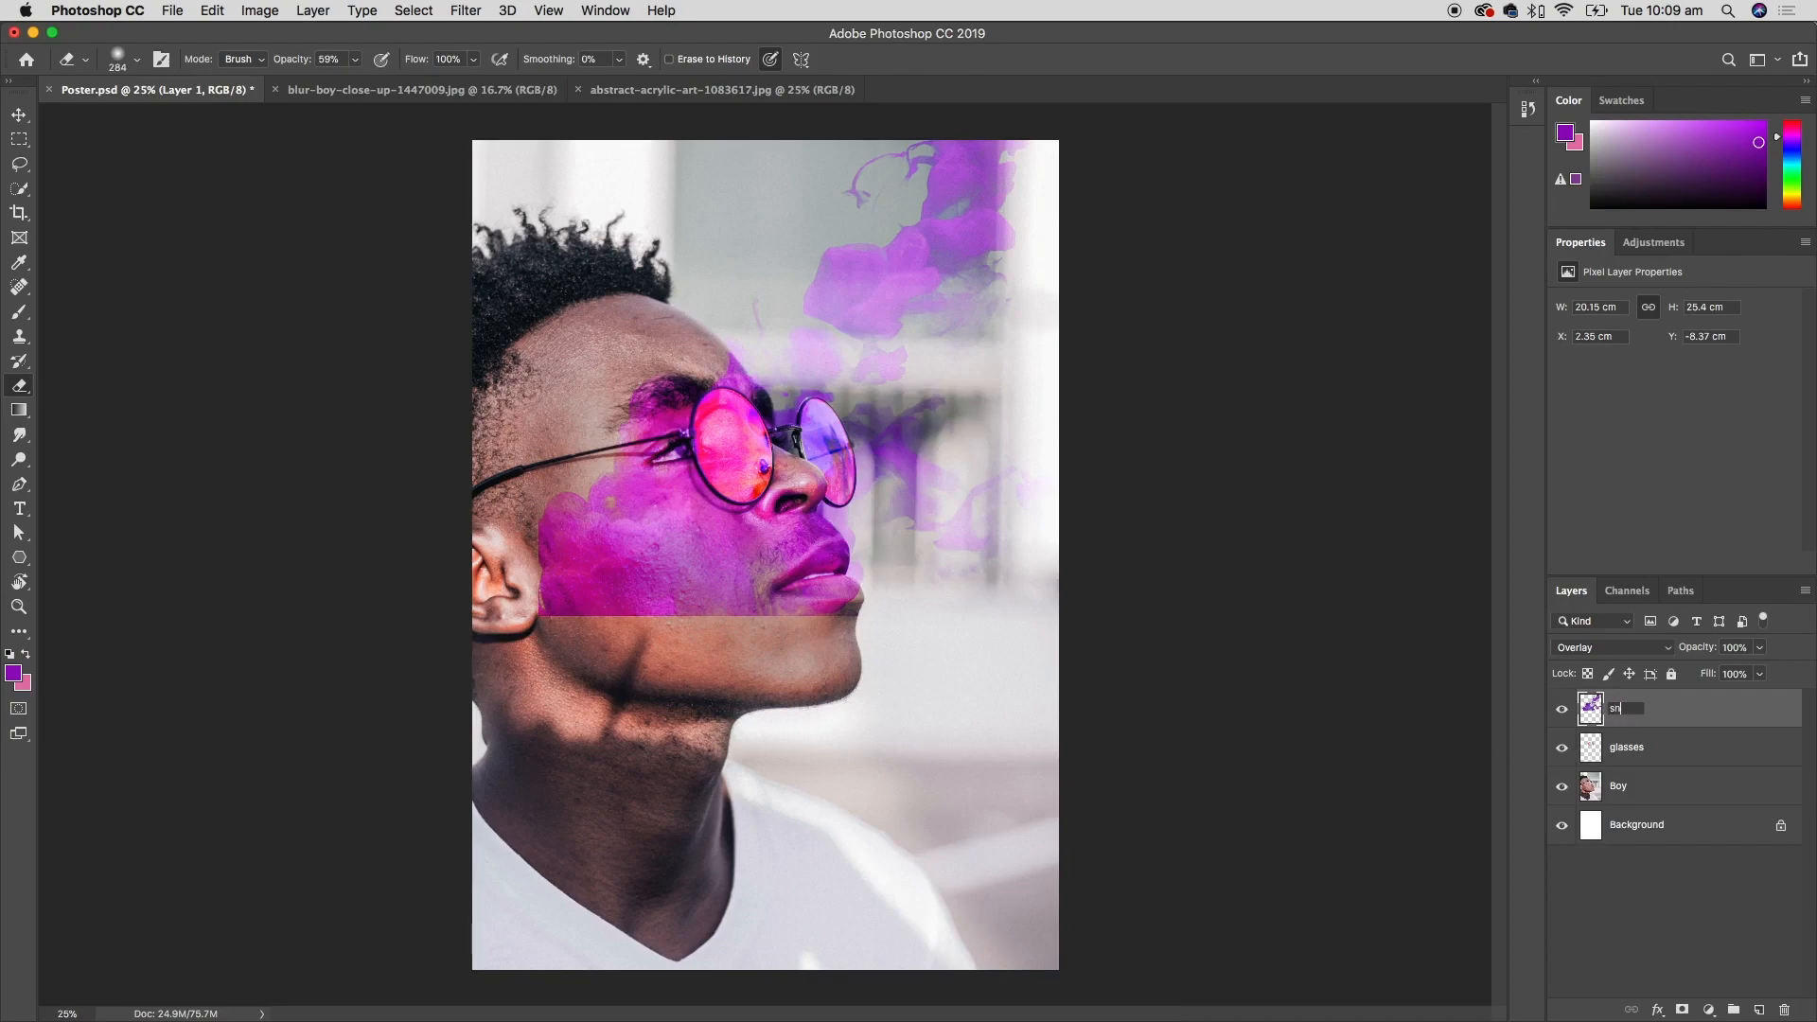
- Rename the ink layer smoke and erase its purple over the man's cheek and mouth, raising the eraser opacity to 100%
key("Return")
mouse_move(599, 568)
left_mouse_down()
mouse_move(547, 585)
mouse_move(562, 545)
mouse_move(616, 604)
mouse_move(708, 563)
mouse_move(619, 493)
mouse_move(628, 572)
mouse_move(691, 598)
mouse_move(762, 592)
mouse_move(741, 613)
mouse_move(623, 618)
mouse_move(766, 612)
left_mouse_up()
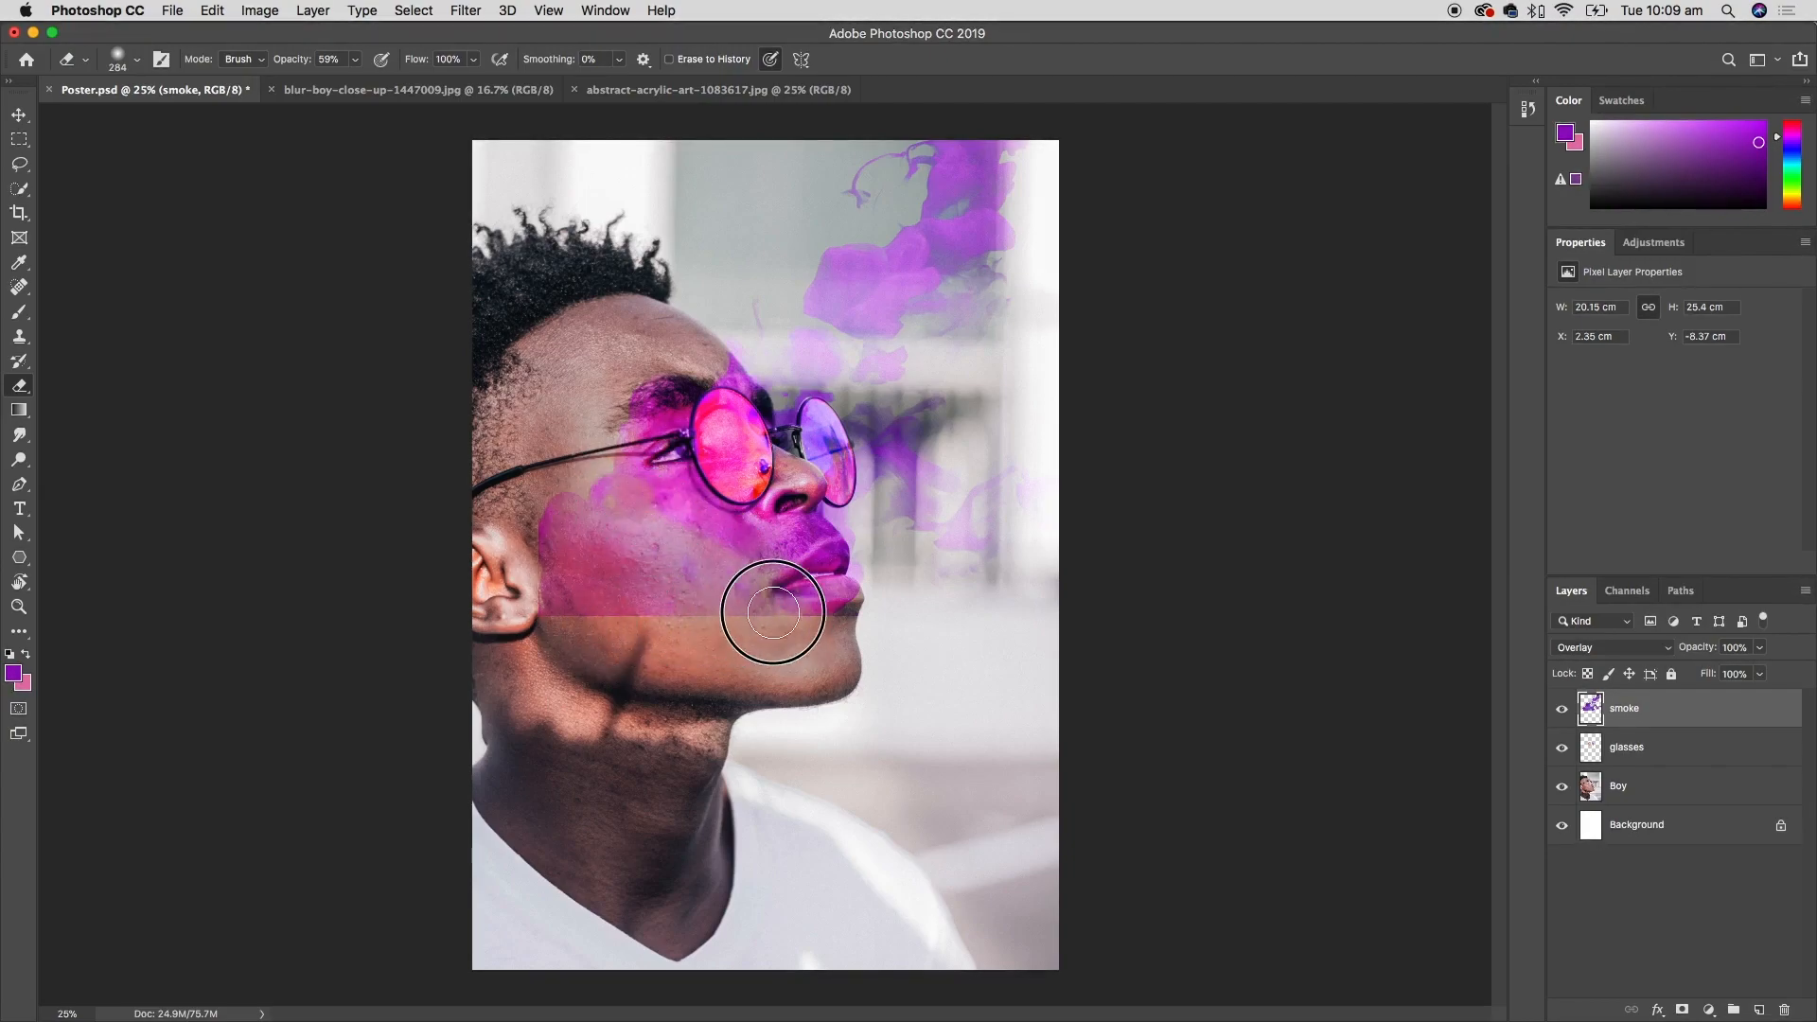
left_click(357, 63)
left_click_drag(360, 82, 405, 87)
mouse_move(545, 615)
left_mouse_down()
mouse_move(582, 544)
mouse_move(566, 491)
mouse_move(589, 509)
mouse_move(606, 494)
mouse_move(635, 418)
mouse_move(661, 445)
mouse_move(623, 456)
mouse_move(675, 443)
mouse_move(691, 497)
mouse_move(676, 515)
mouse_move(760, 600)
mouse_move(824, 610)
mouse_move(839, 531)
mouse_move(731, 553)
mouse_move(782, 520)
mouse_move(723, 540)
mouse_move(707, 573)
mouse_move(613, 556)
mouse_move(823, 517)
left_mouse_up()
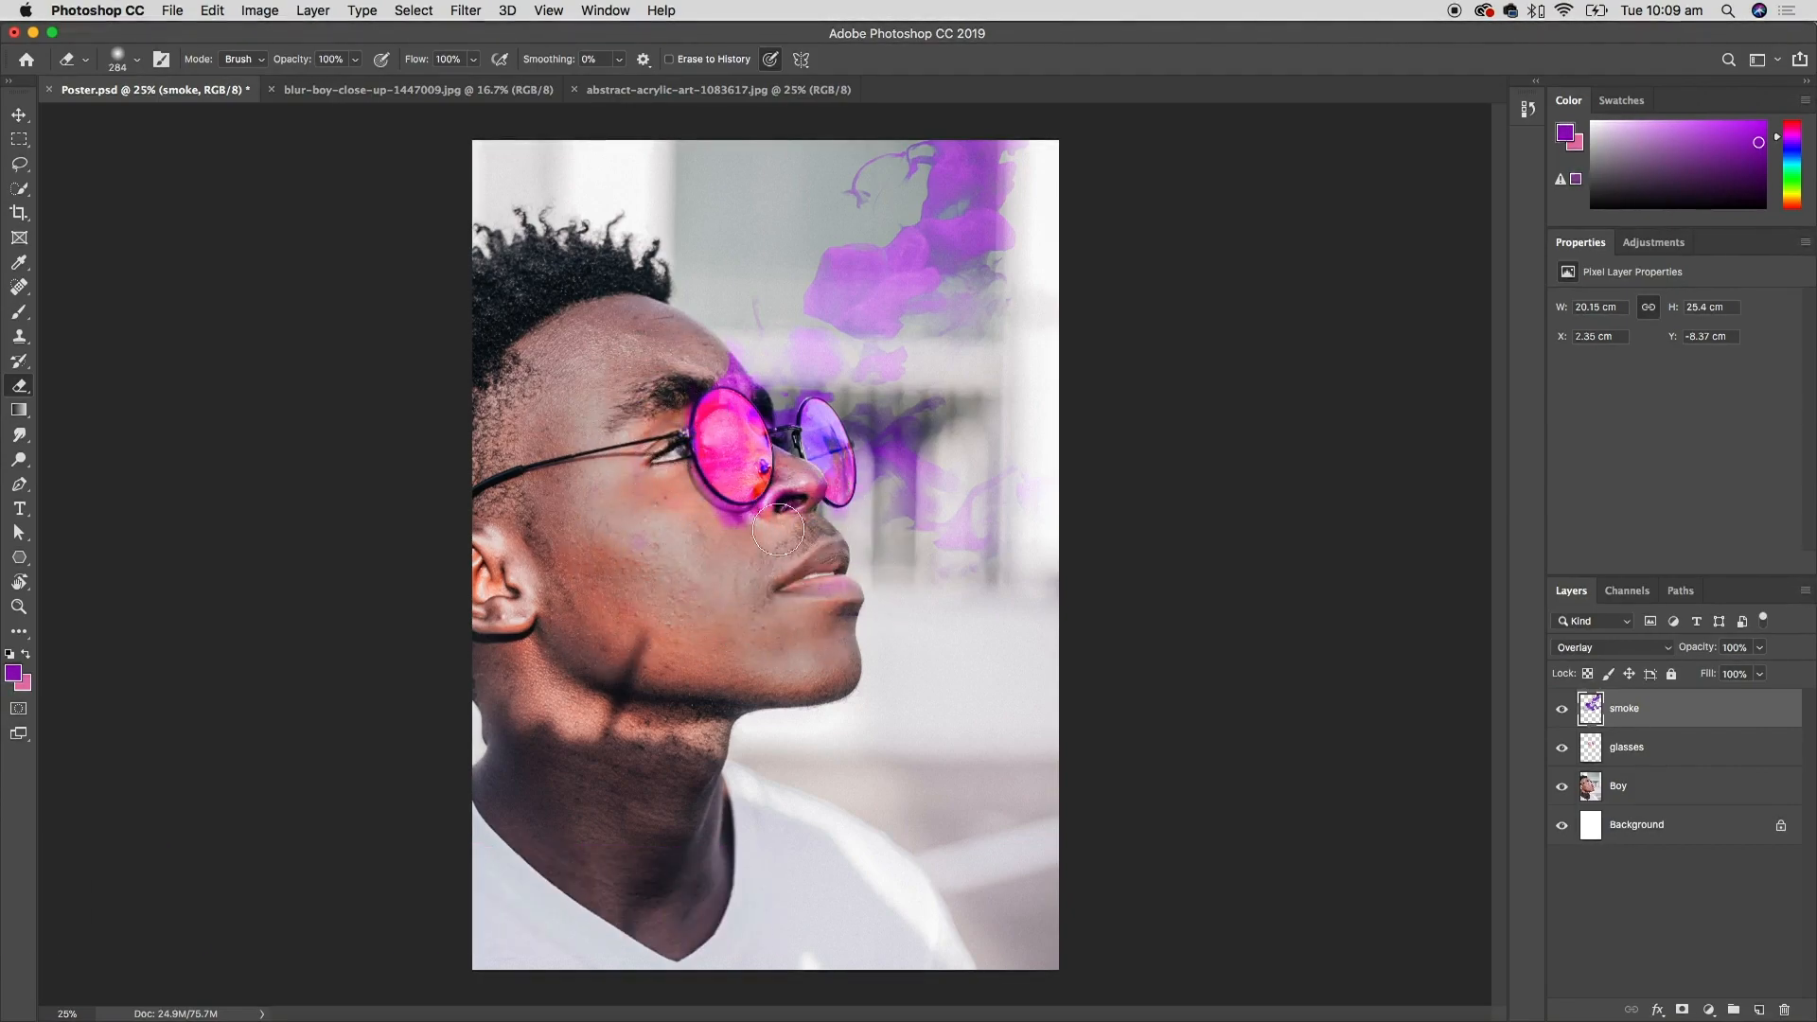
- Erase the remaining purple around the glasses, nose and forehead on the smoke layer with a smaller soft eraser
scroll(772, 564, "up", 3)
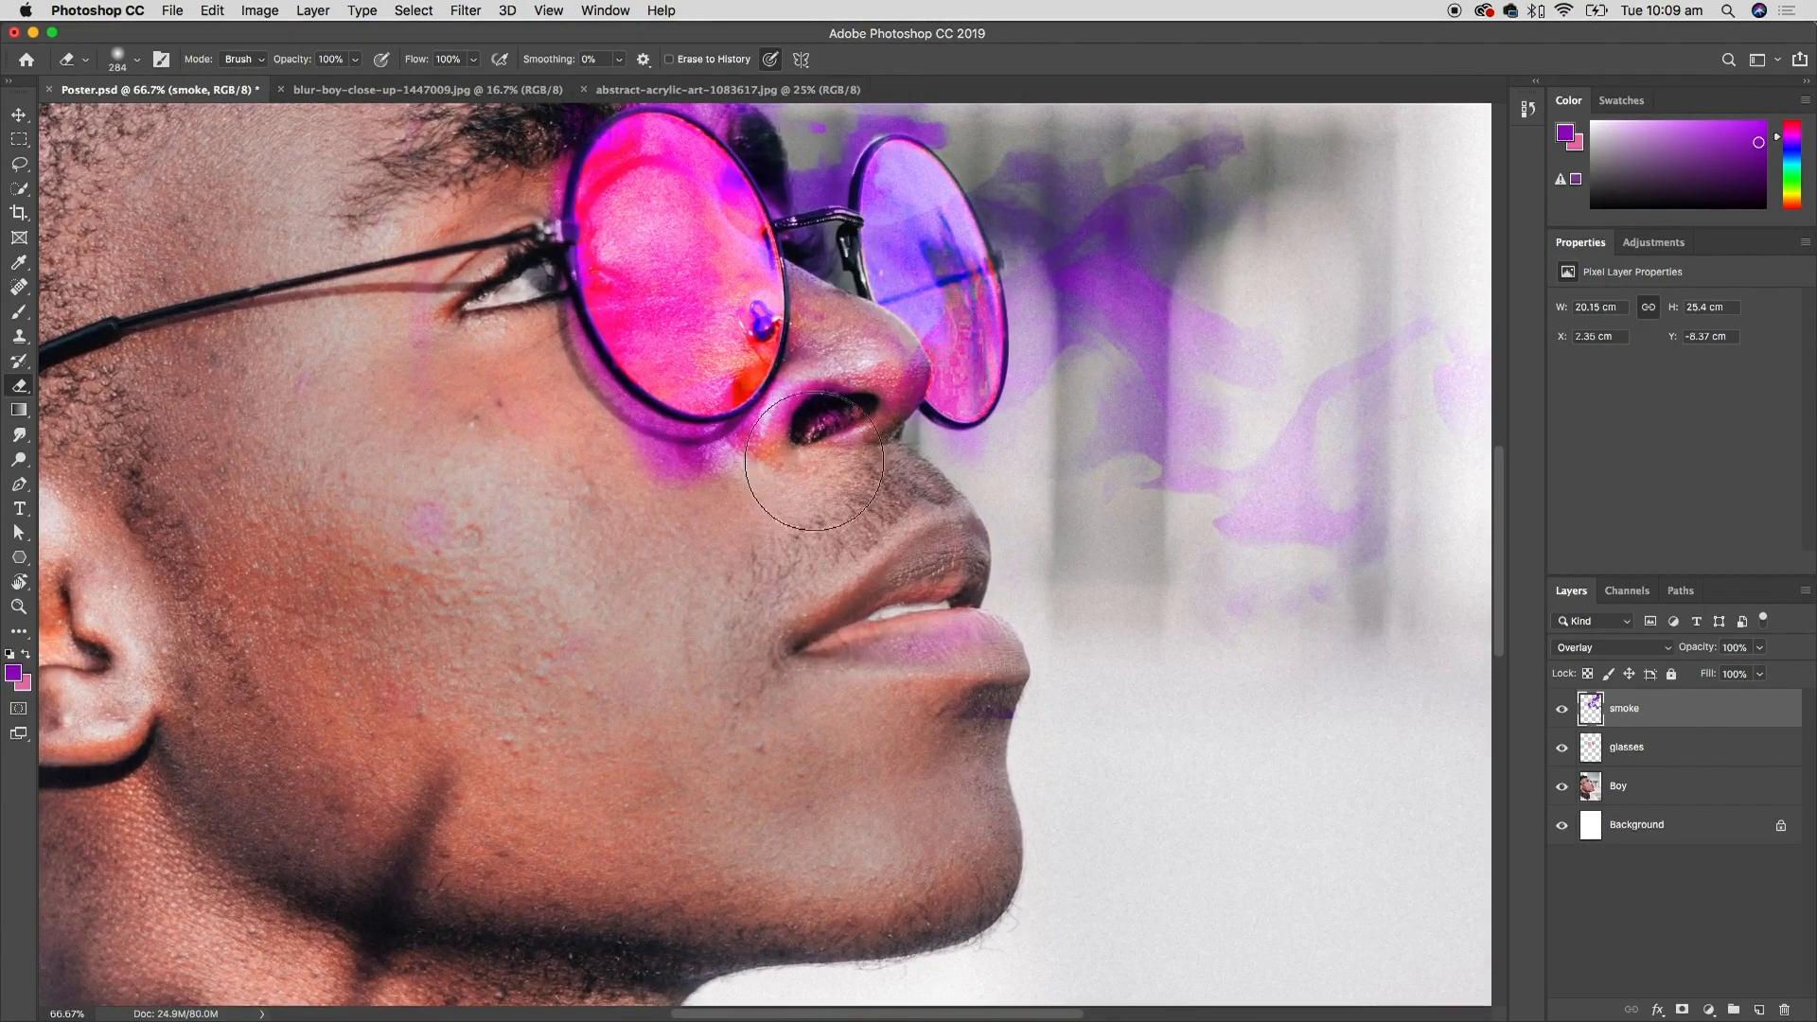
right_click(843, 463)
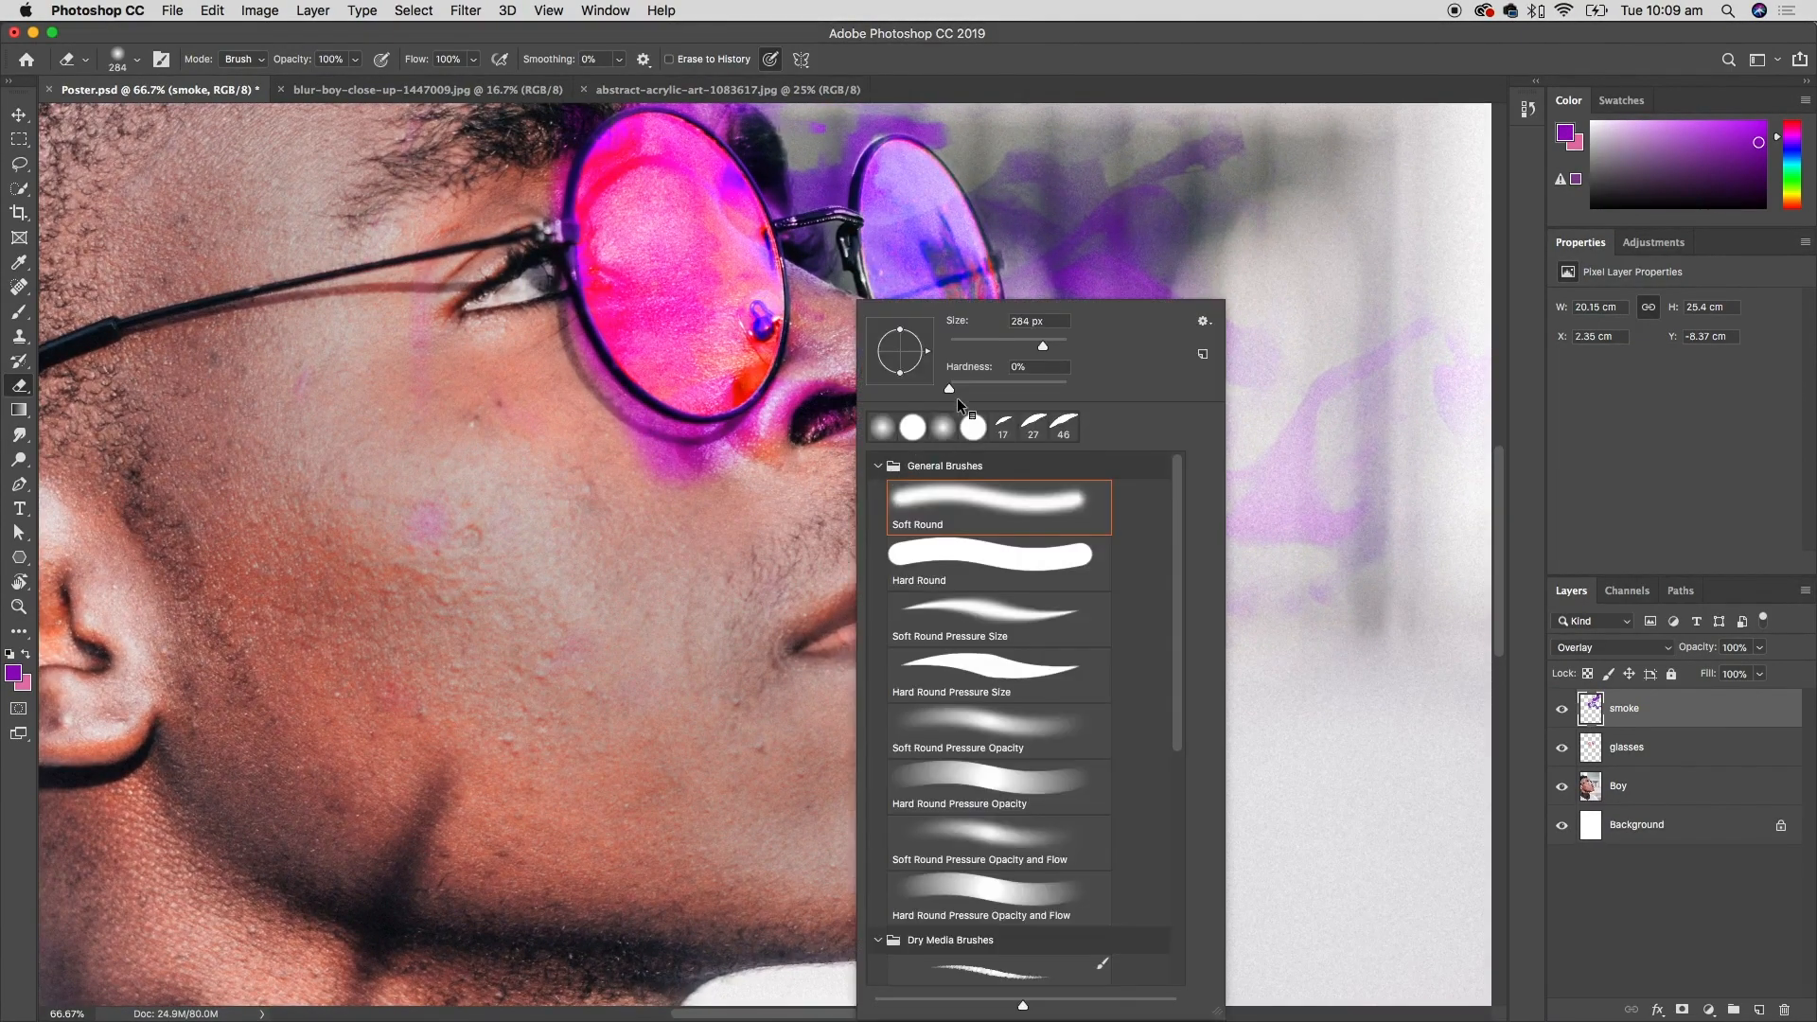
left_click_drag(1006, 345, 996, 347)
left_click(791, 498)
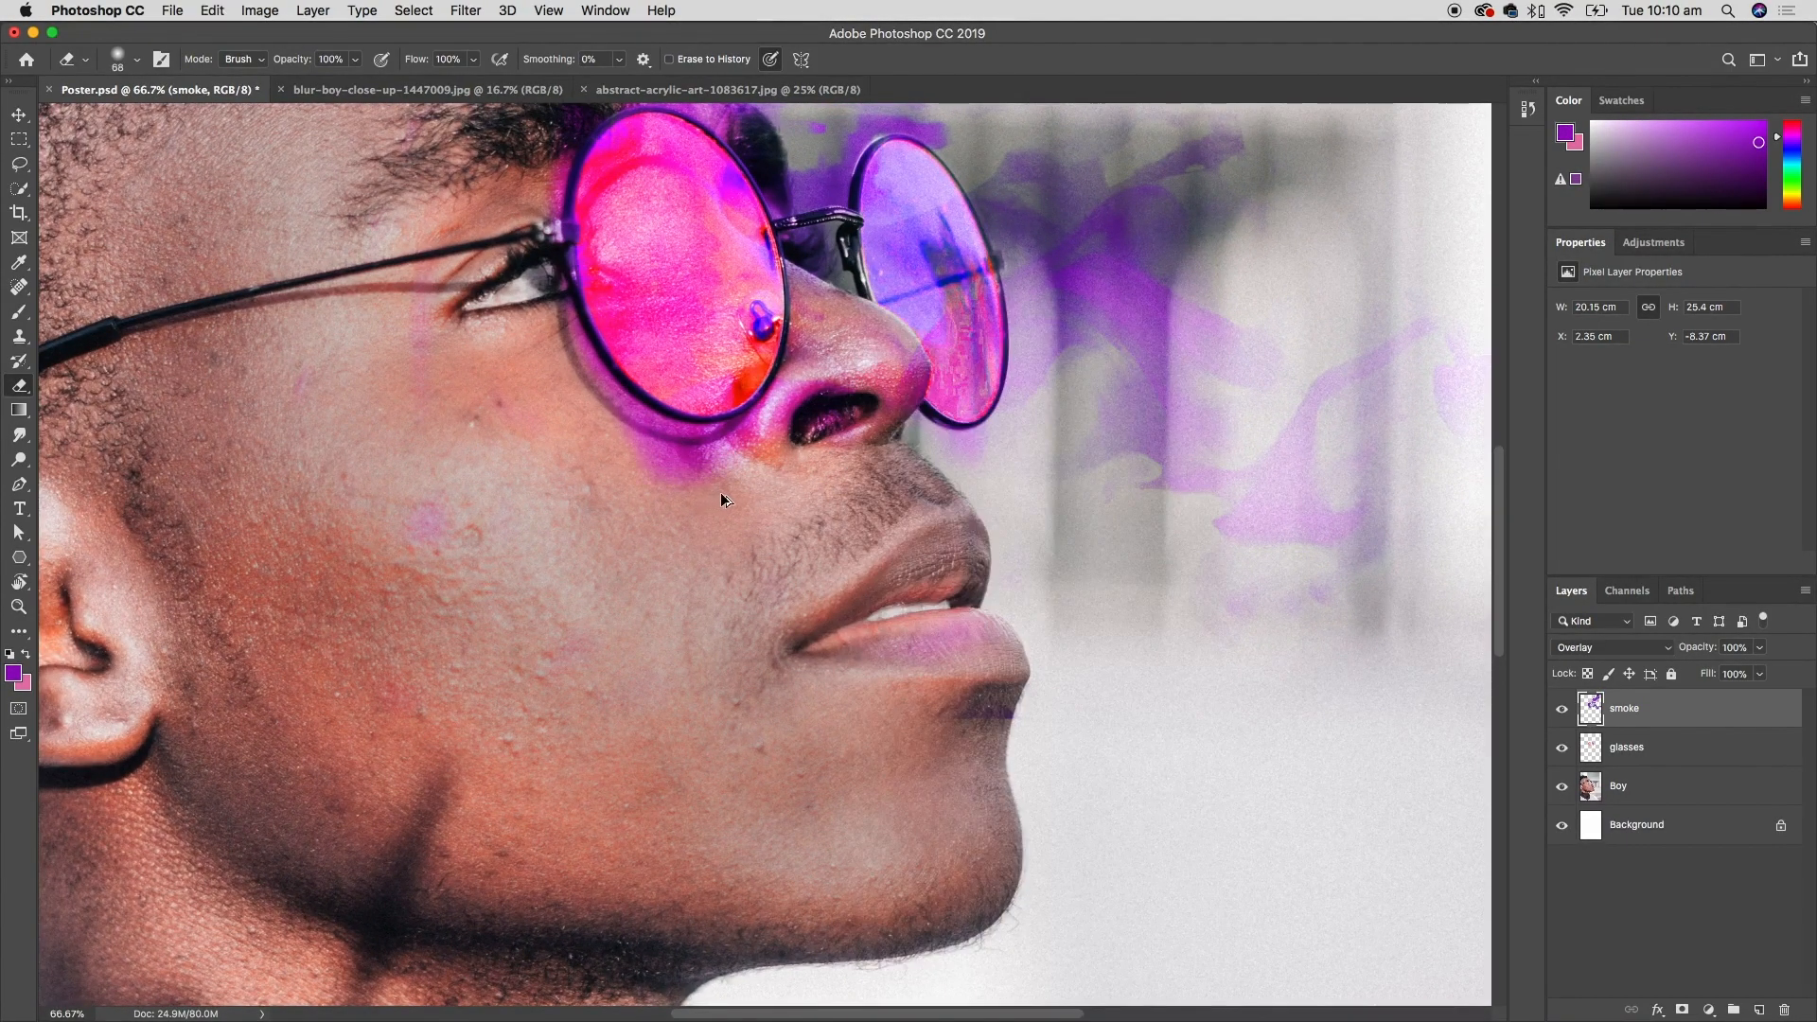
mouse_move(720, 478)
left_mouse_down()
mouse_move(591, 392)
mouse_move(573, 326)
mouse_move(664, 420)
mouse_move(727, 428)
mouse_move(785, 397)
mouse_move(713, 430)
left_mouse_up()
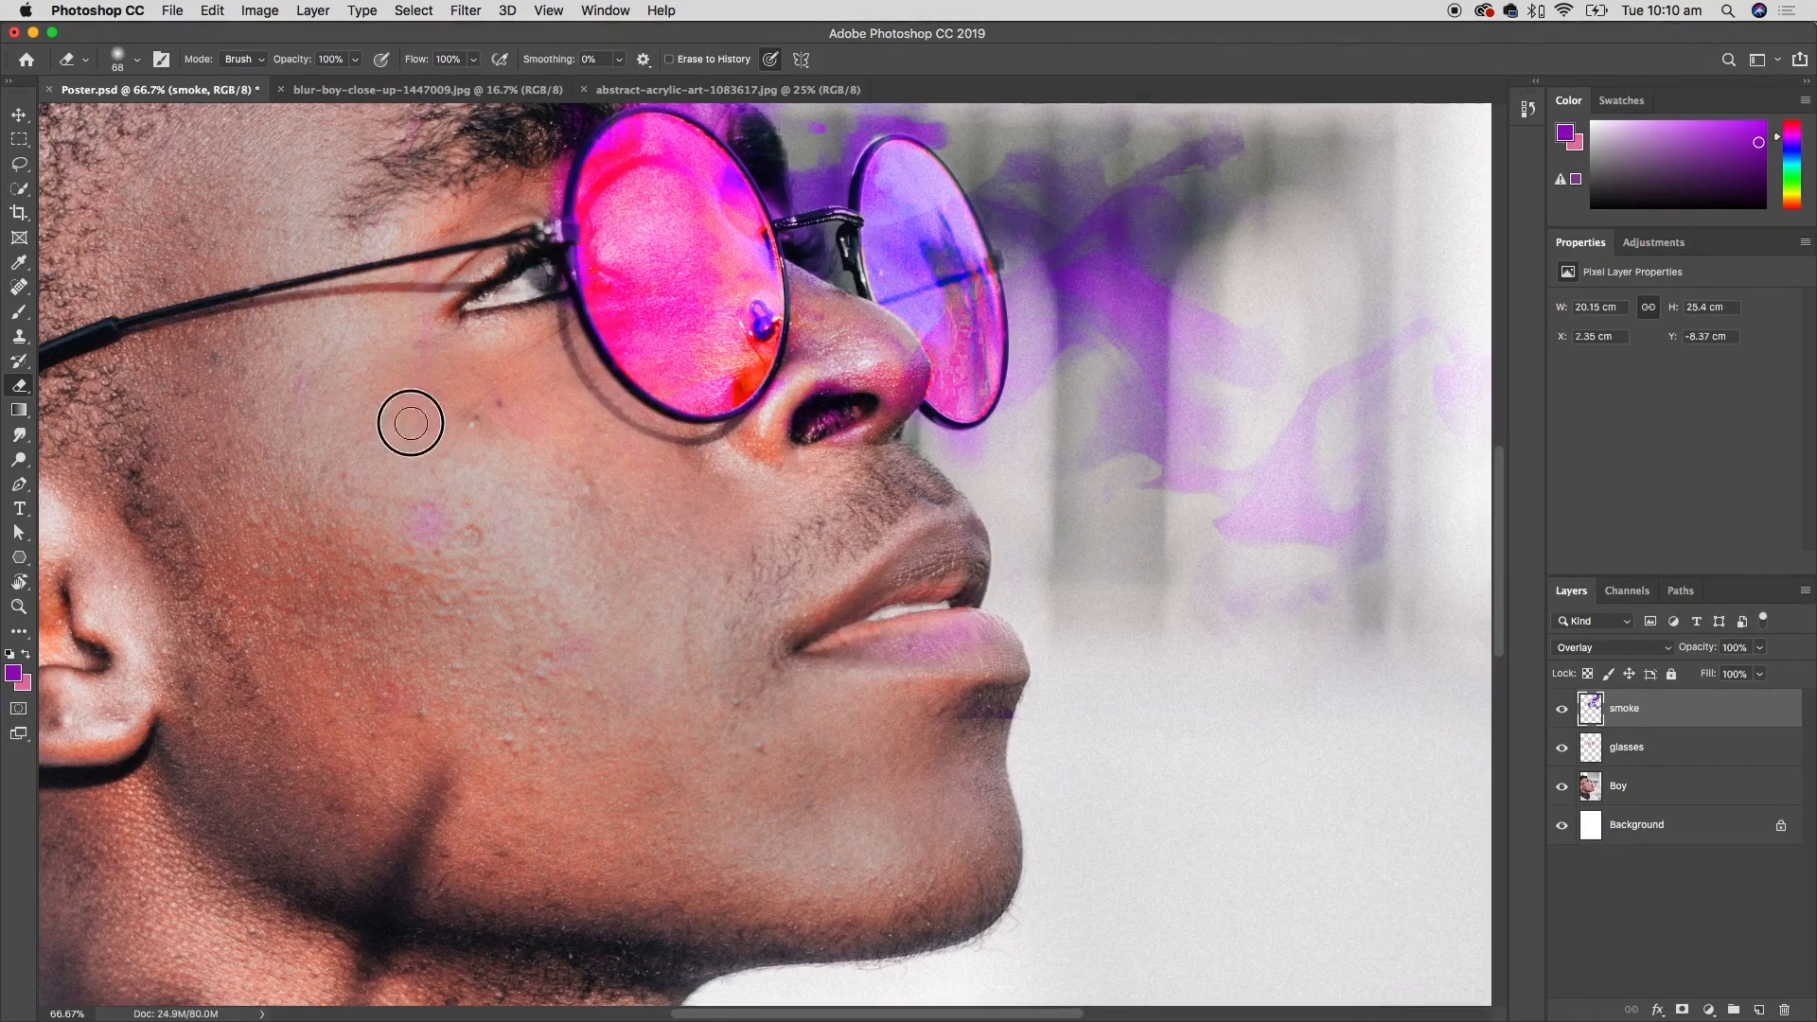
mouse_move(799, 378)
left_mouse_down()
mouse_move(916, 360)
mouse_move(852, 438)
left_mouse_up()
scroll(748, 388, "up", 5)
mouse_move(649, 341)
left_mouse_down()
mouse_move(679, 292)
mouse_move(689, 332)
left_mouse_up()
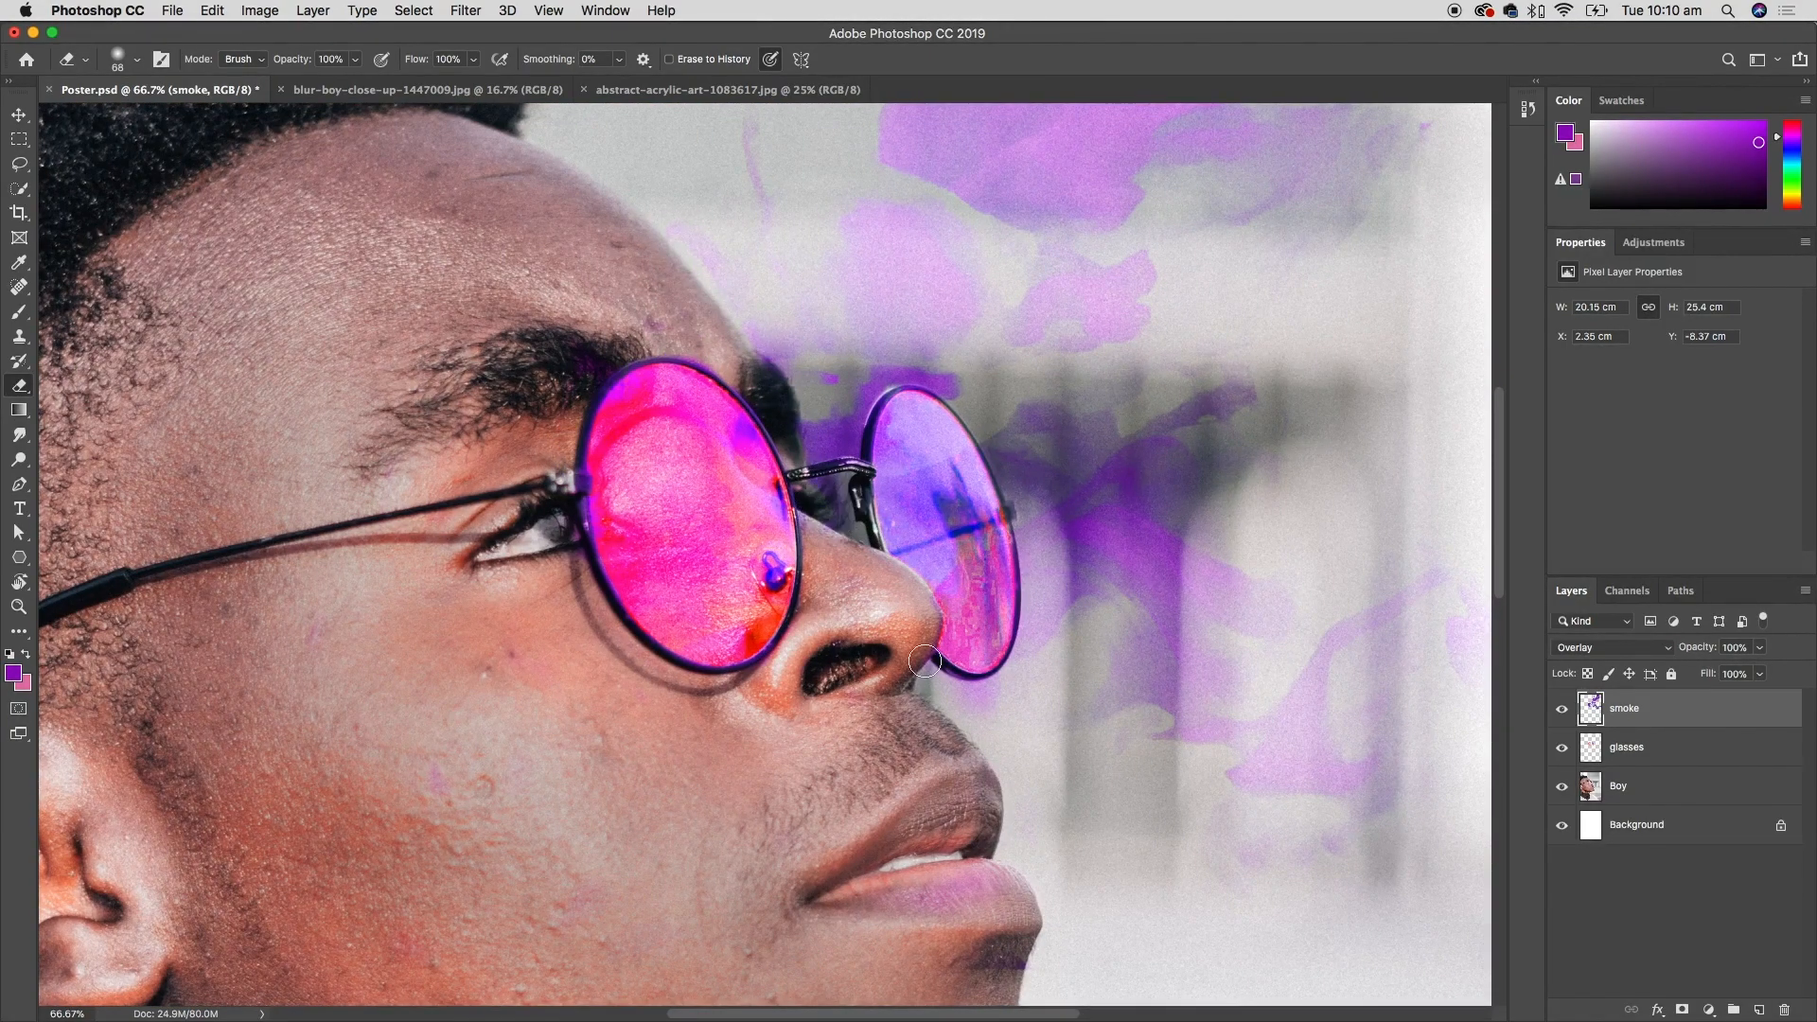
key("super+minus")
key("super+minus")
key("super+minus")
key("super+minus")
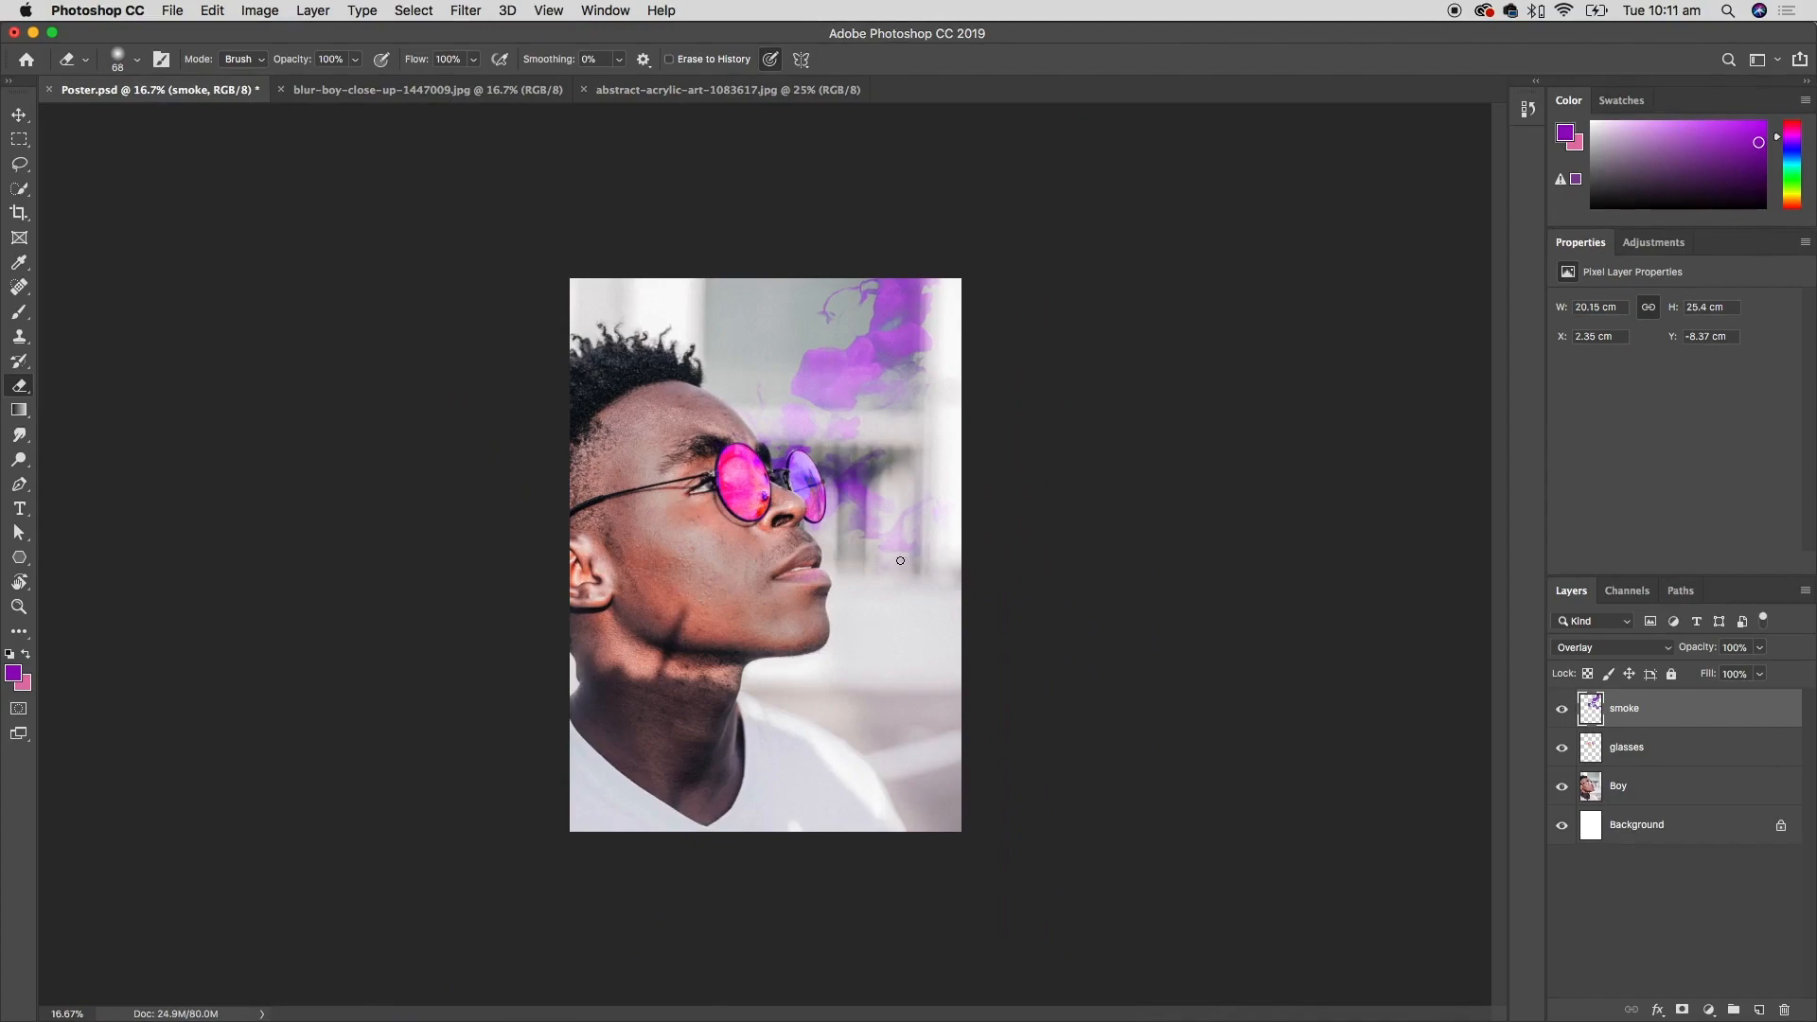
- Switch to Finder and open abstract-art-background-1451363.jpg from the Images folder in Photoshop
key("super+Tab")
key("super+Tab")
right_click(683, 187)
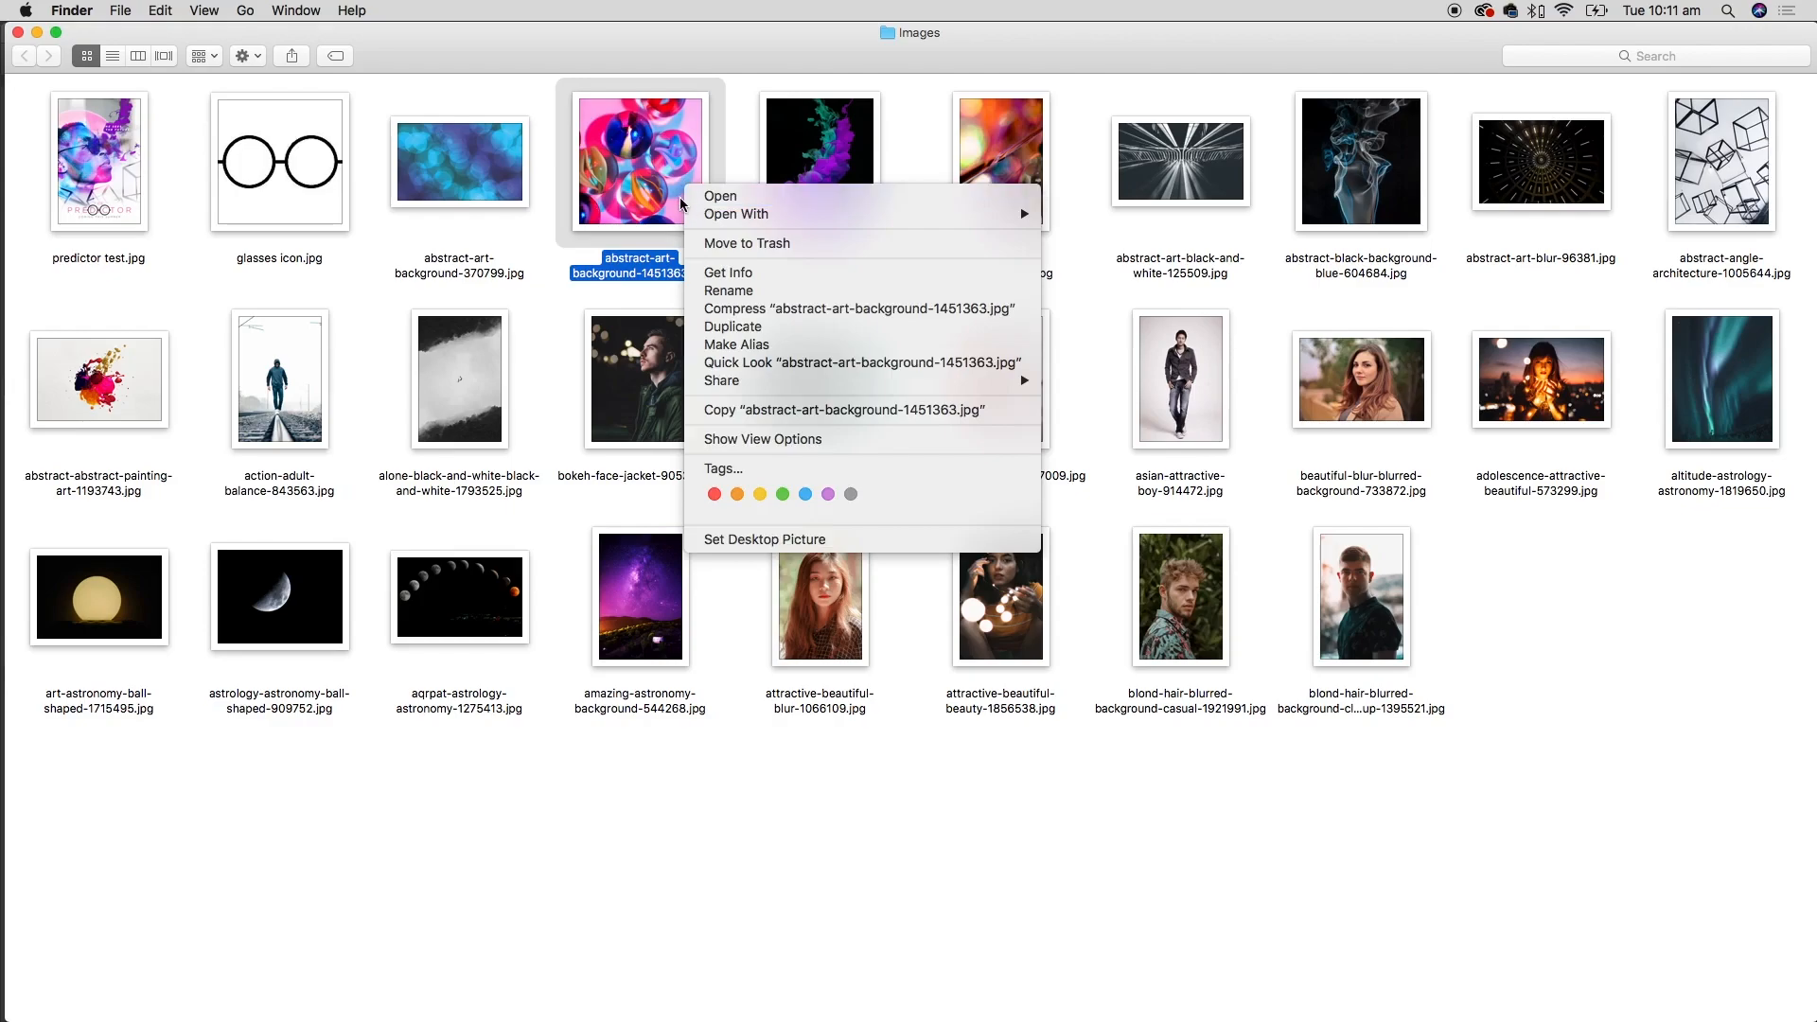
mouse_move(829, 214)
left_click(1190, 275)
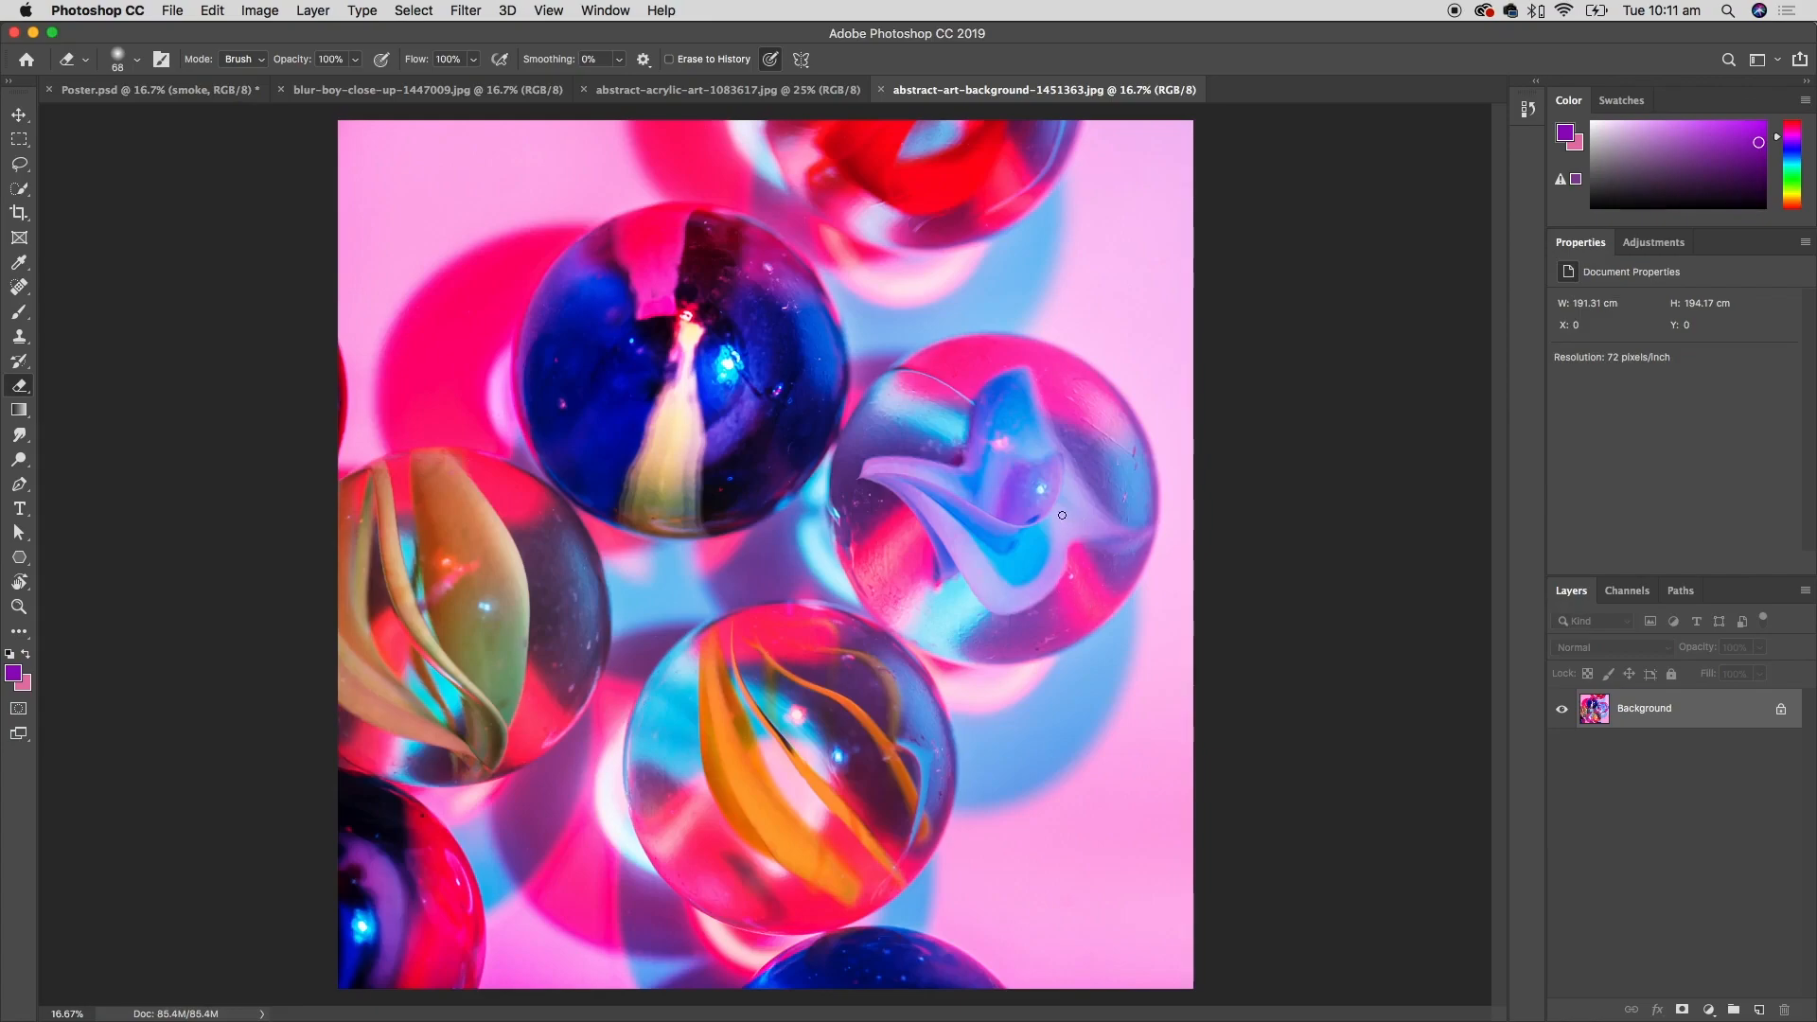
- Try outlining the purple and blue marble freehand with the Lasso tool, and clear that selection
left_click(19, 163)
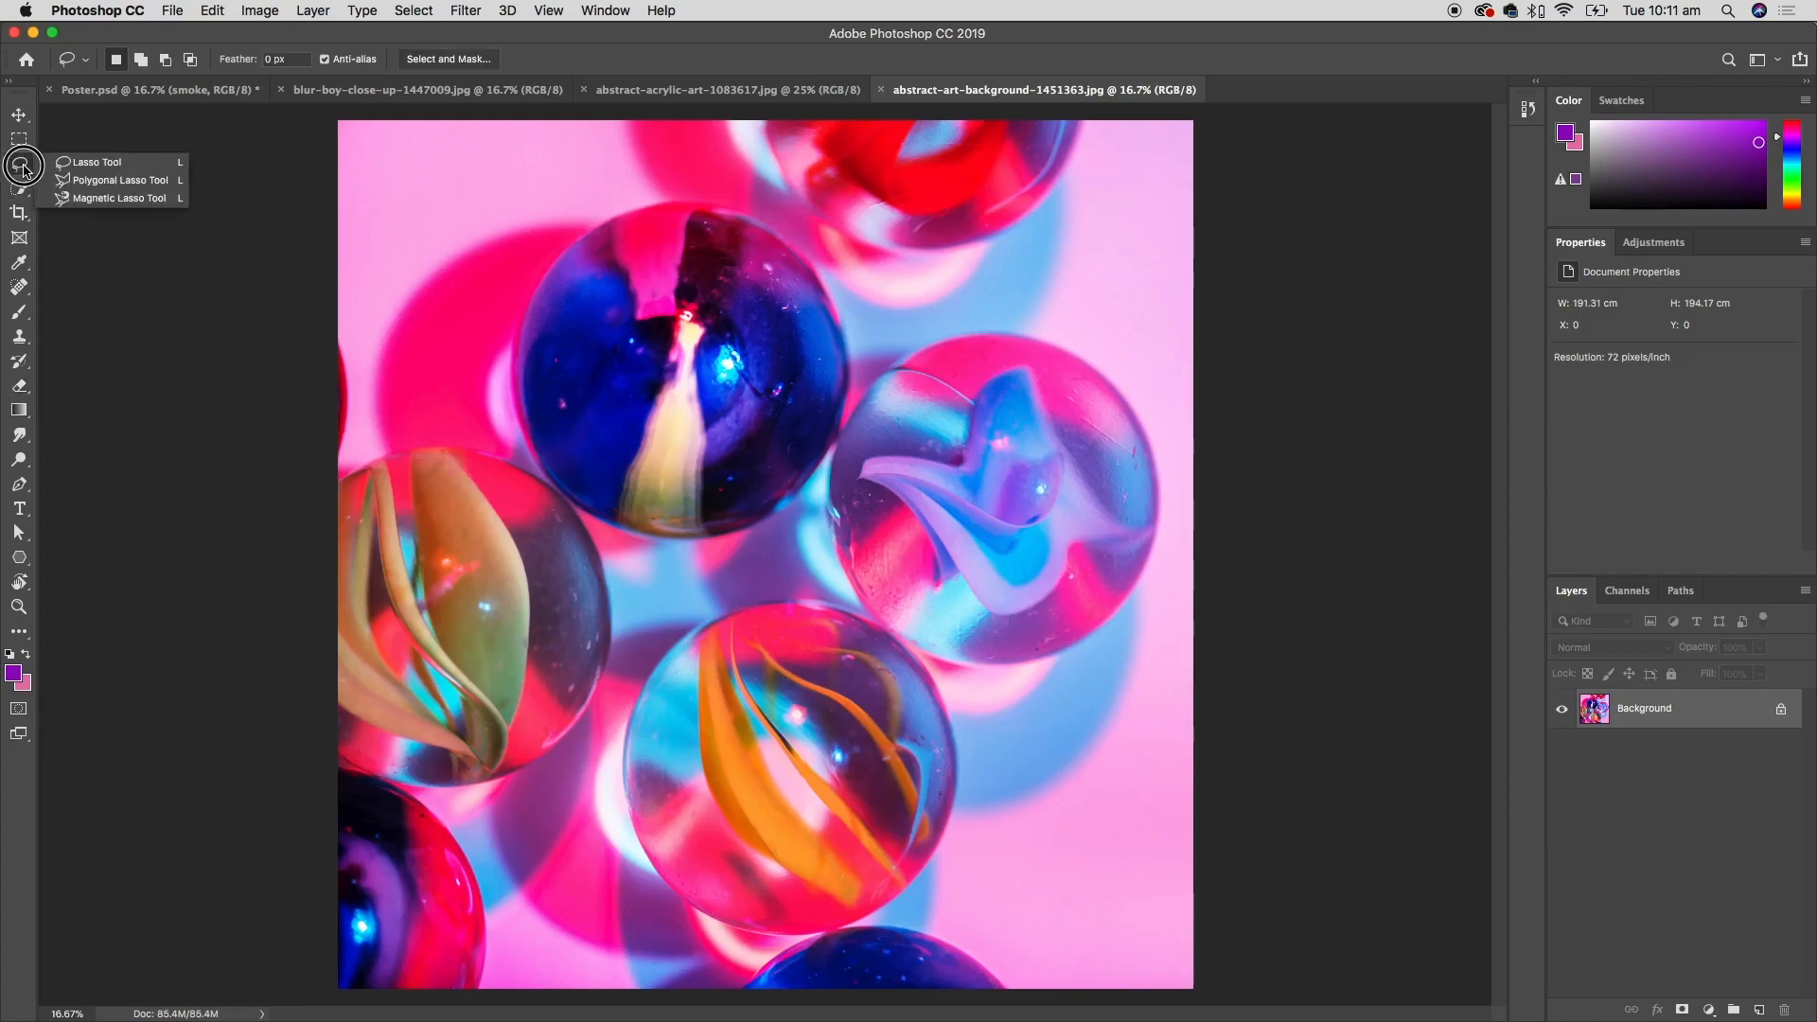
left_click(95, 163)
mouse_move(895, 366)
left_mouse_down()
mouse_move(834, 484)
mouse_move(876, 624)
mouse_move(975, 664)
mouse_move(1073, 642)
mouse_move(1122, 603)
mouse_move(1155, 529)
mouse_move(1110, 379)
mouse_move(984, 332)
mouse_move(914, 357)
left_mouse_up()
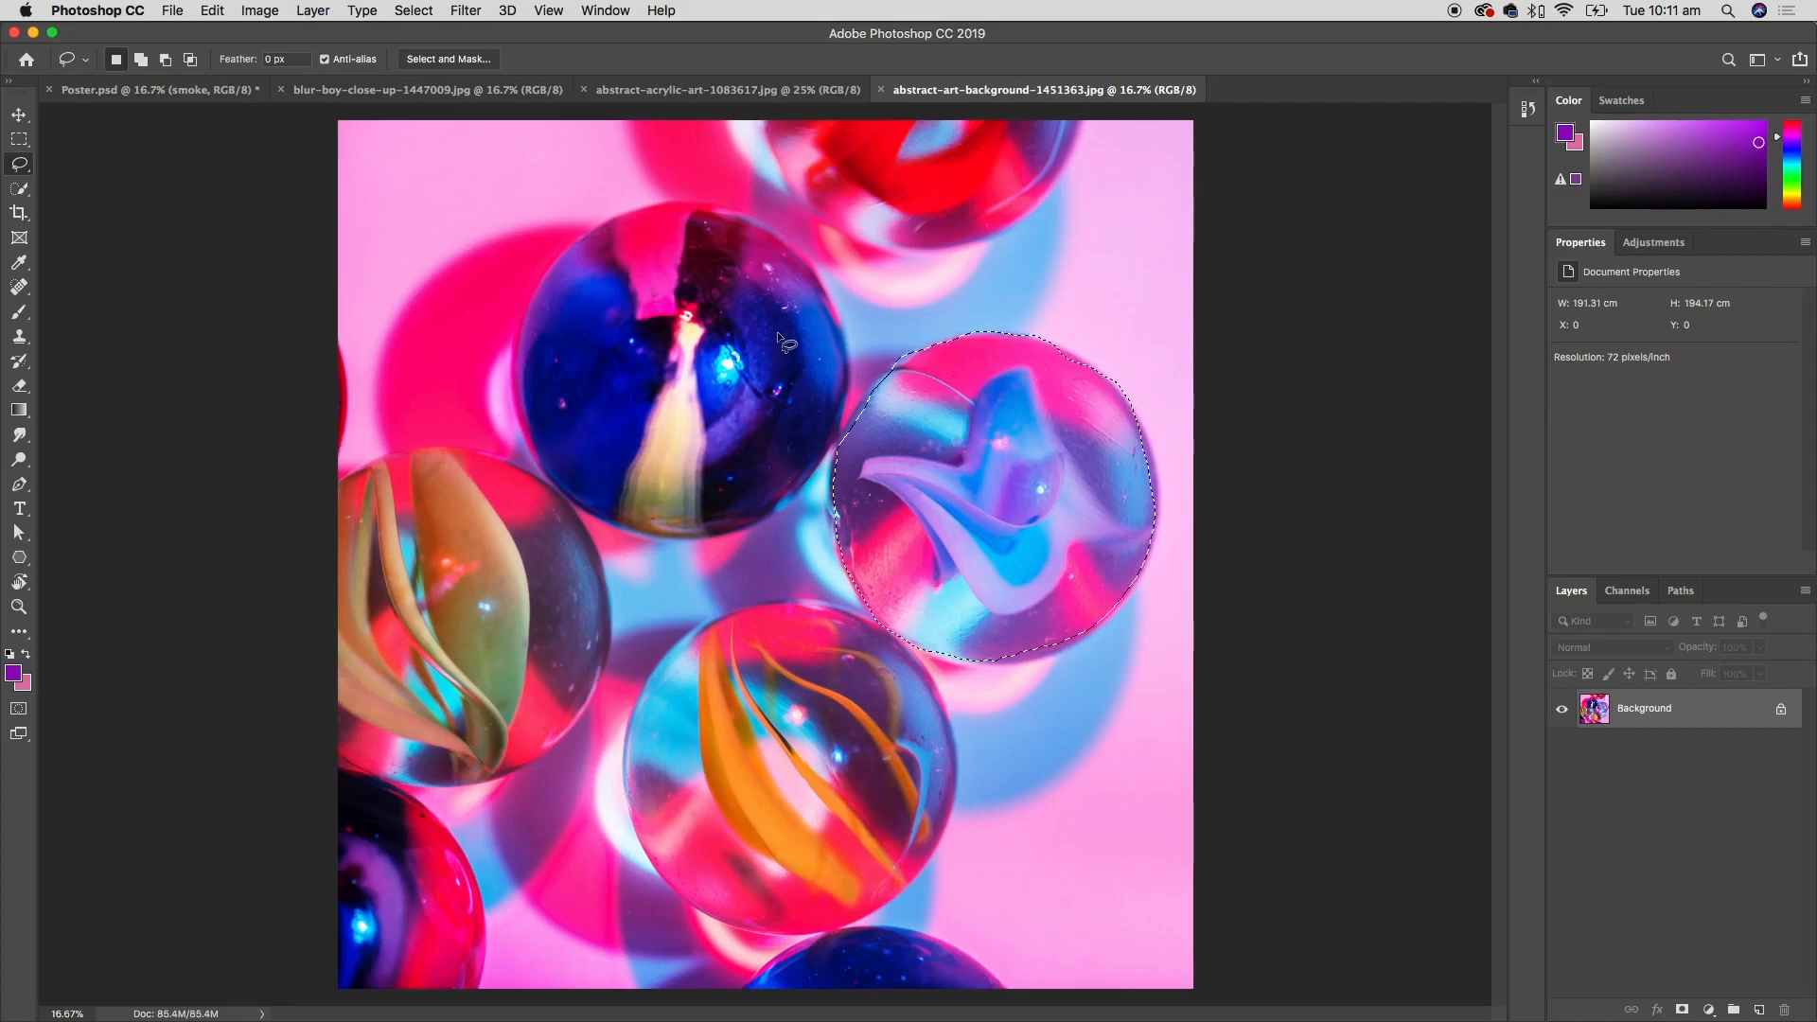
left_click(413, 10)
left_click(444, 56)
- Select the purple and blue marble with the Elliptical Marquee tool, fitting the circle to its edge
left_click(24, 145)
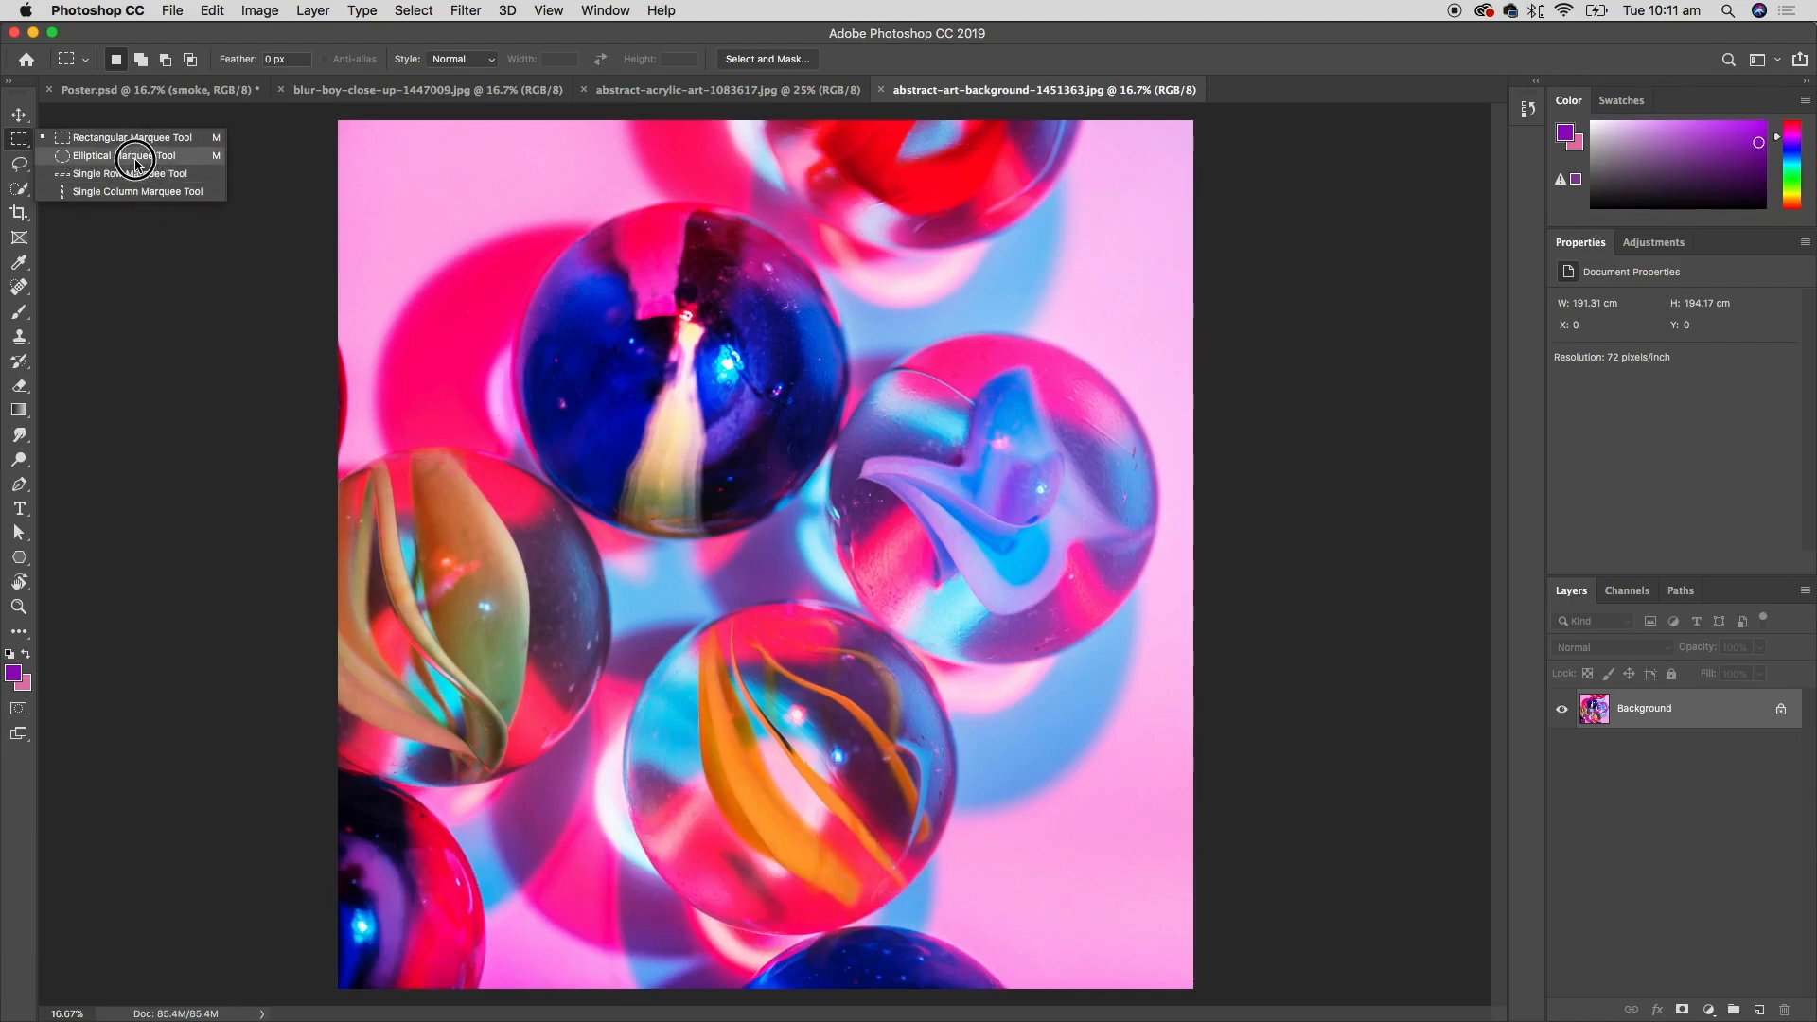
left_click(109, 158)
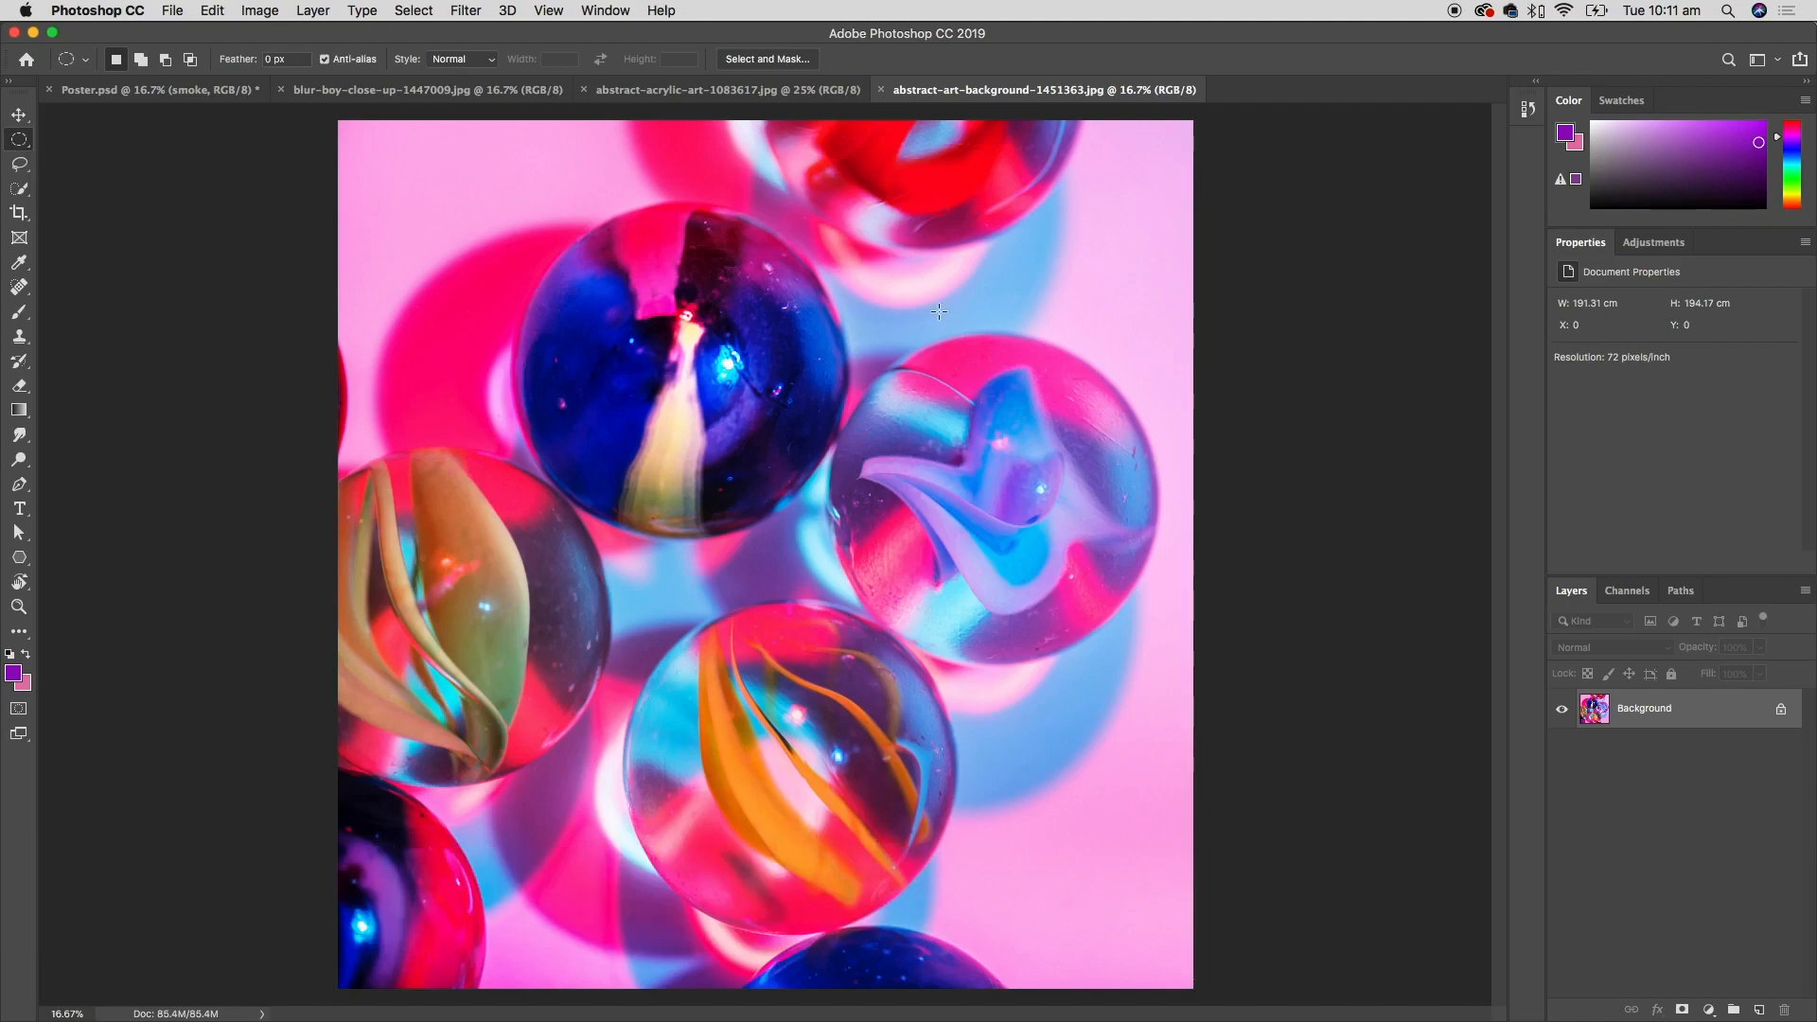
left_click_drag(668, 426, 948, 688)
left_click_drag(493, 225, 807, 564)
left_click_drag(829, 327, 1095, 785)
left_click(808, 451)
left_click_drag(827, 334, 1199, 662)
left_click_drag(1084, 560, 1082, 558)
- Feather the marble selection by 3 pixels
left_click(419, 11)
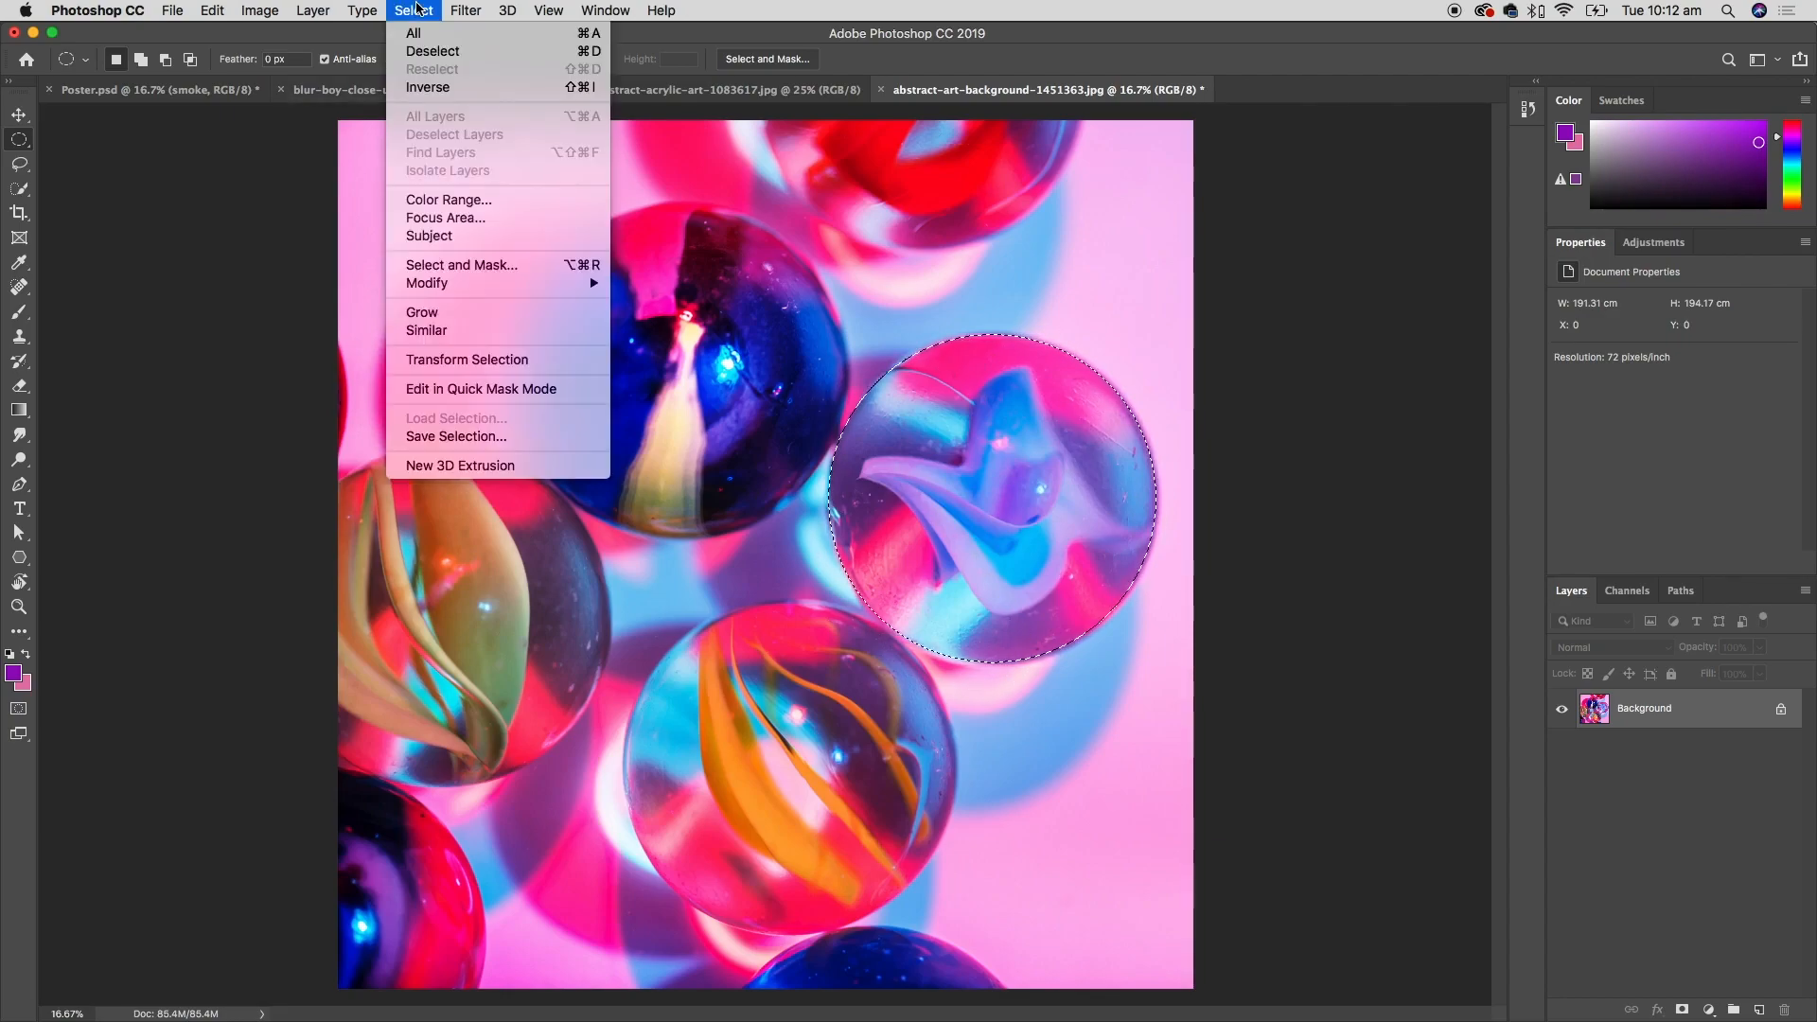
mouse_move(558, 283)
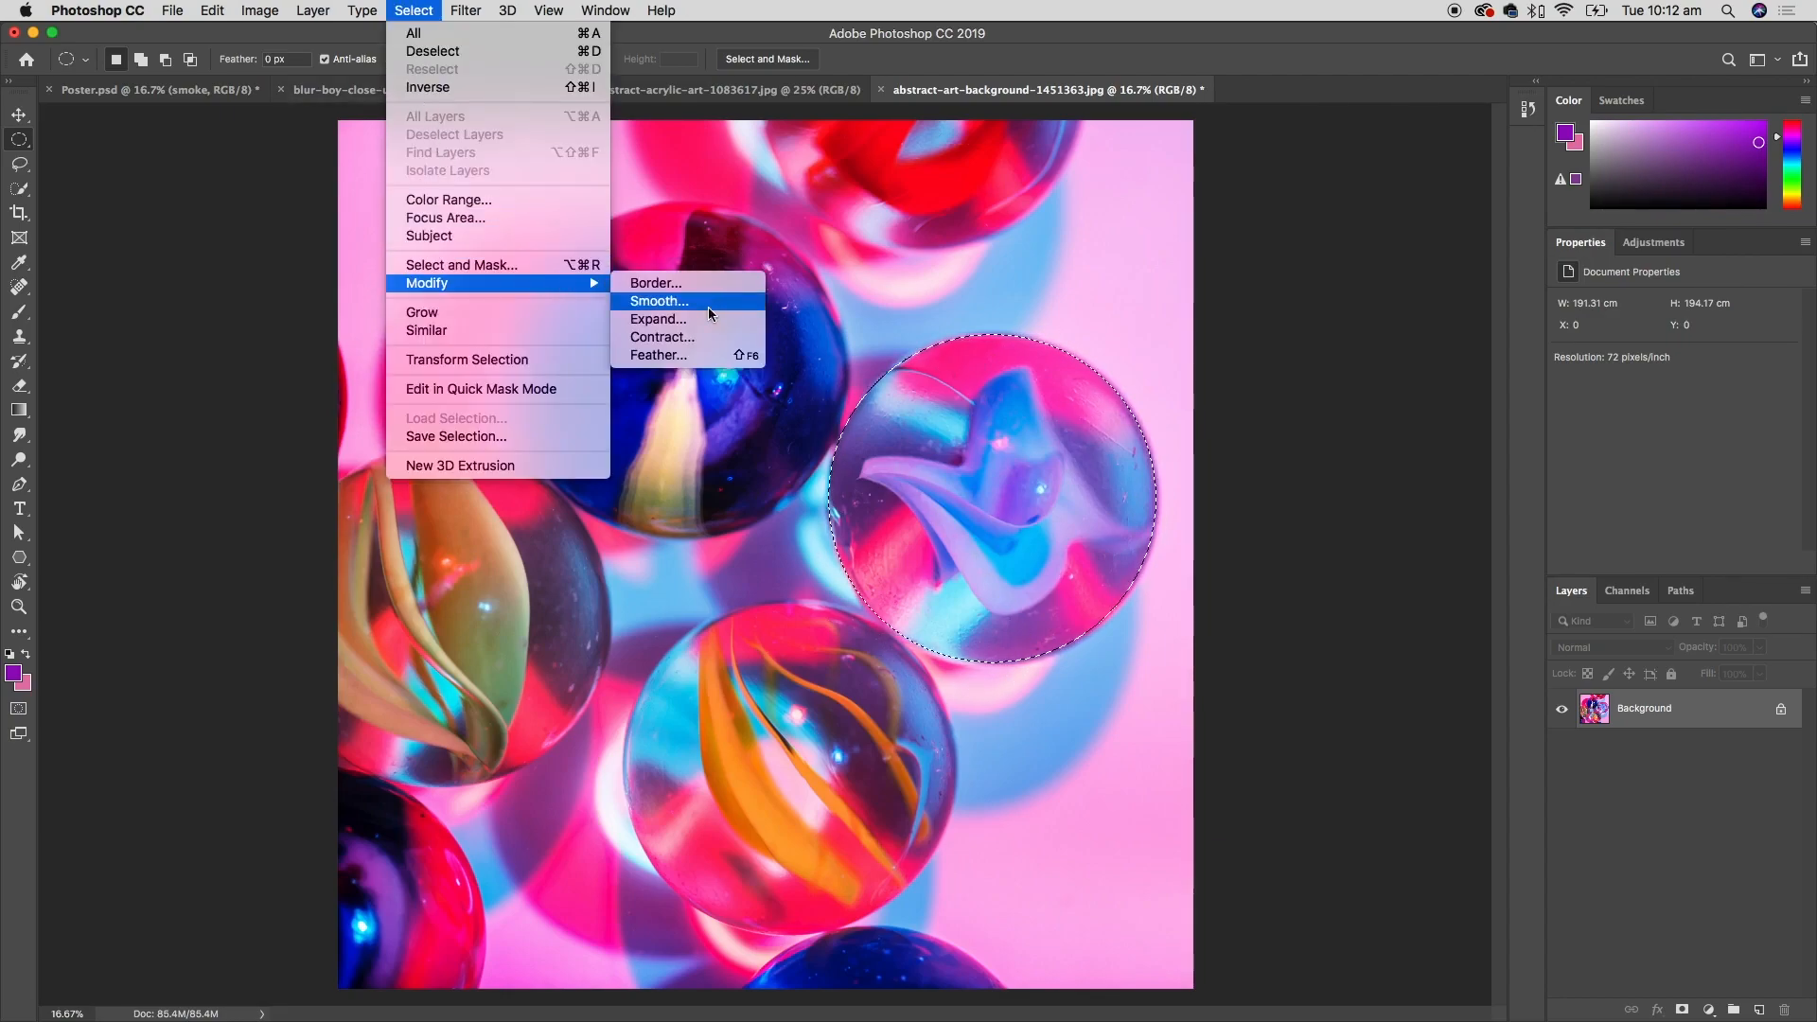
left_click(714, 355)
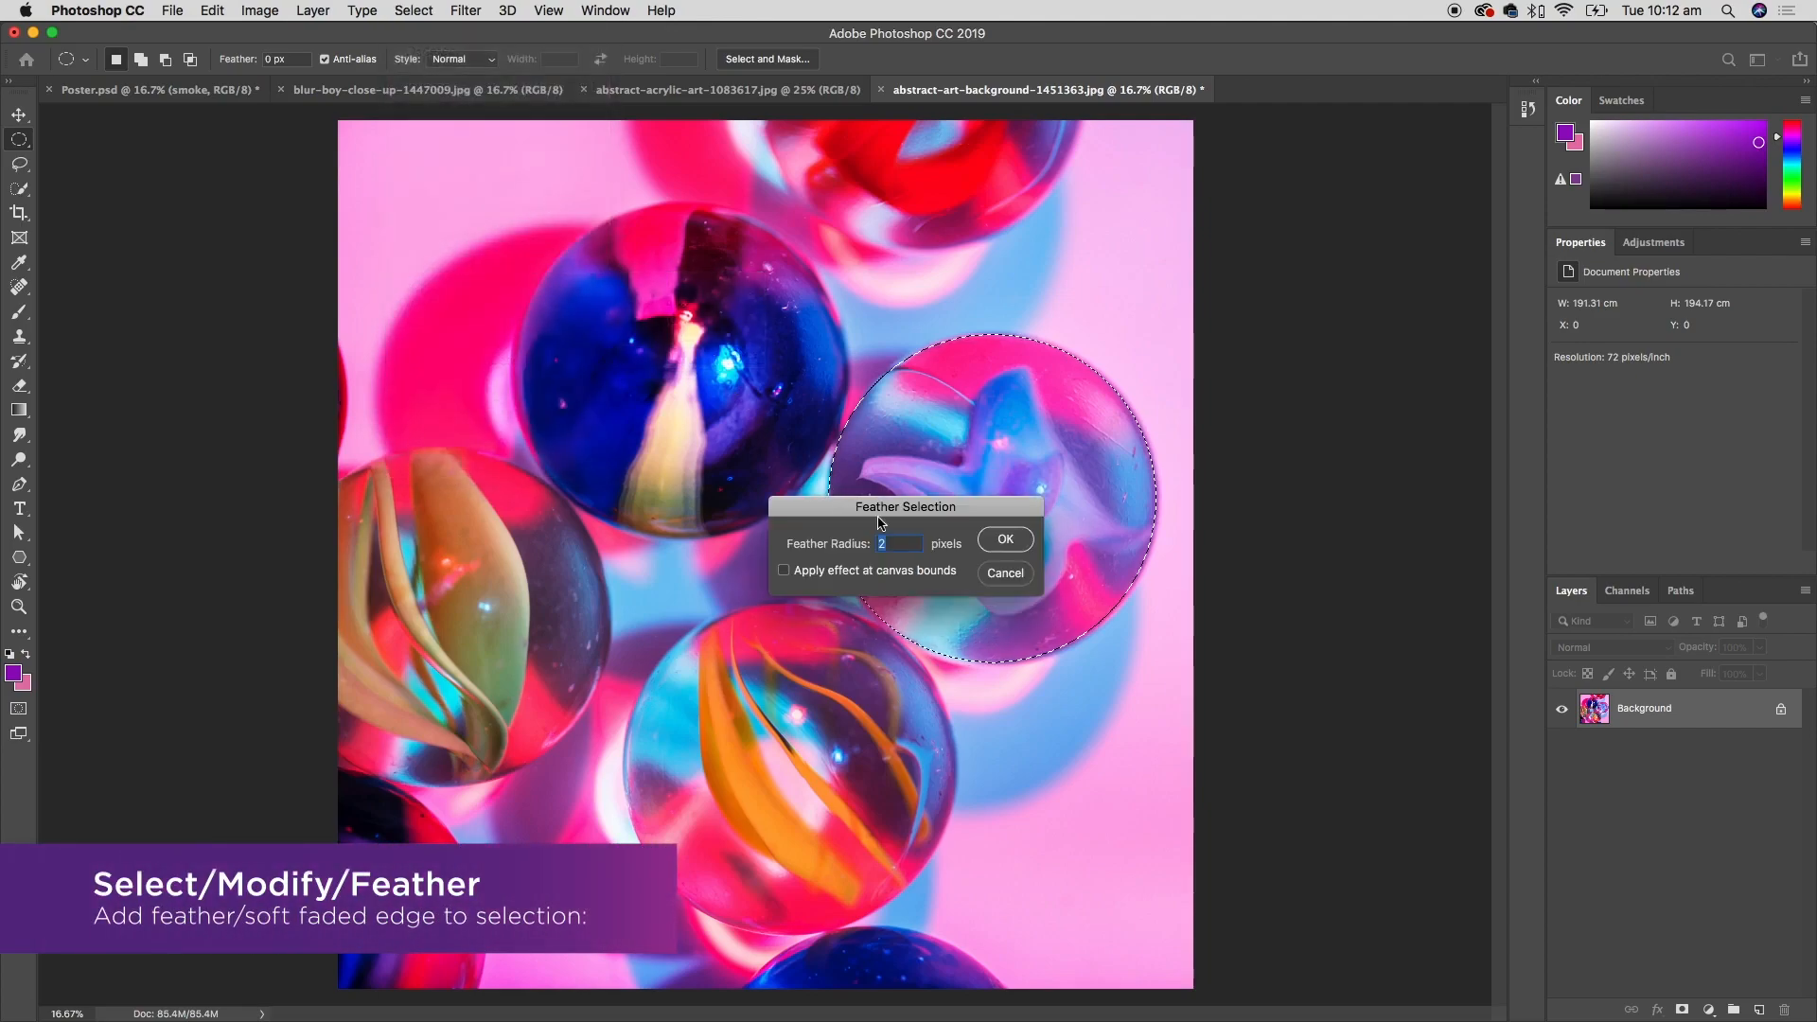
left_click_drag(984, 511, 853, 509)
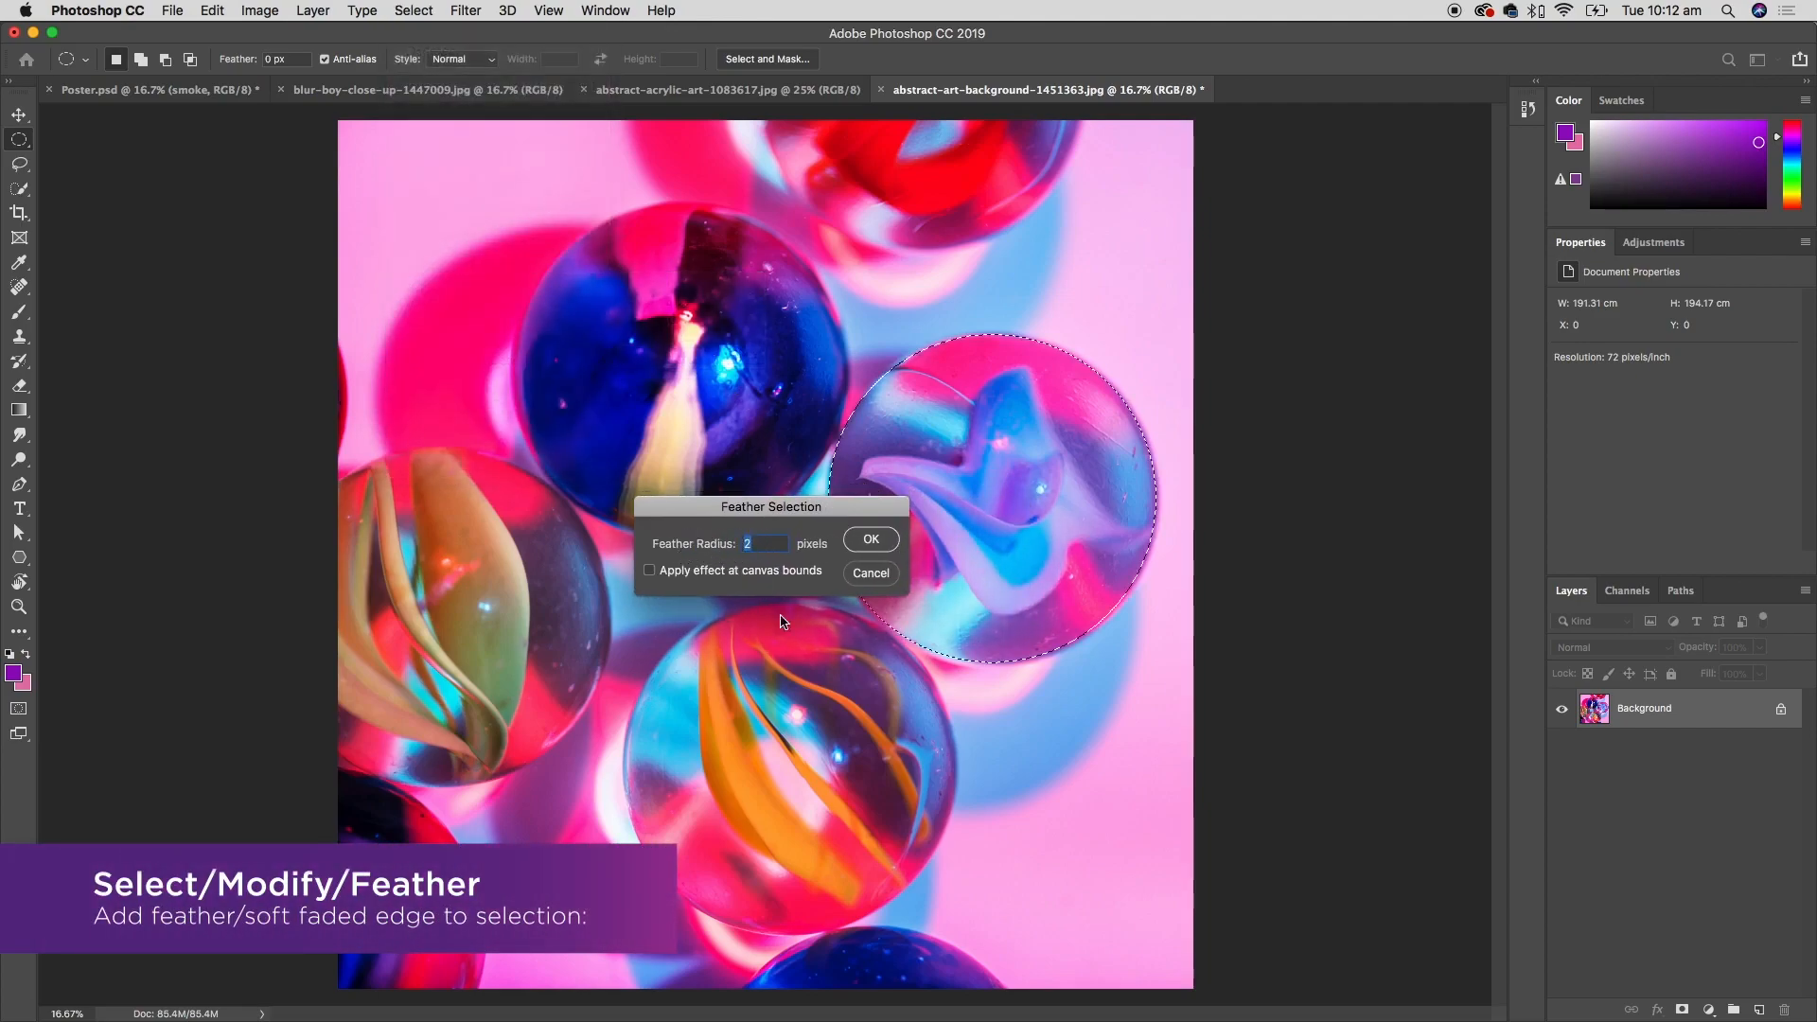
type("3")
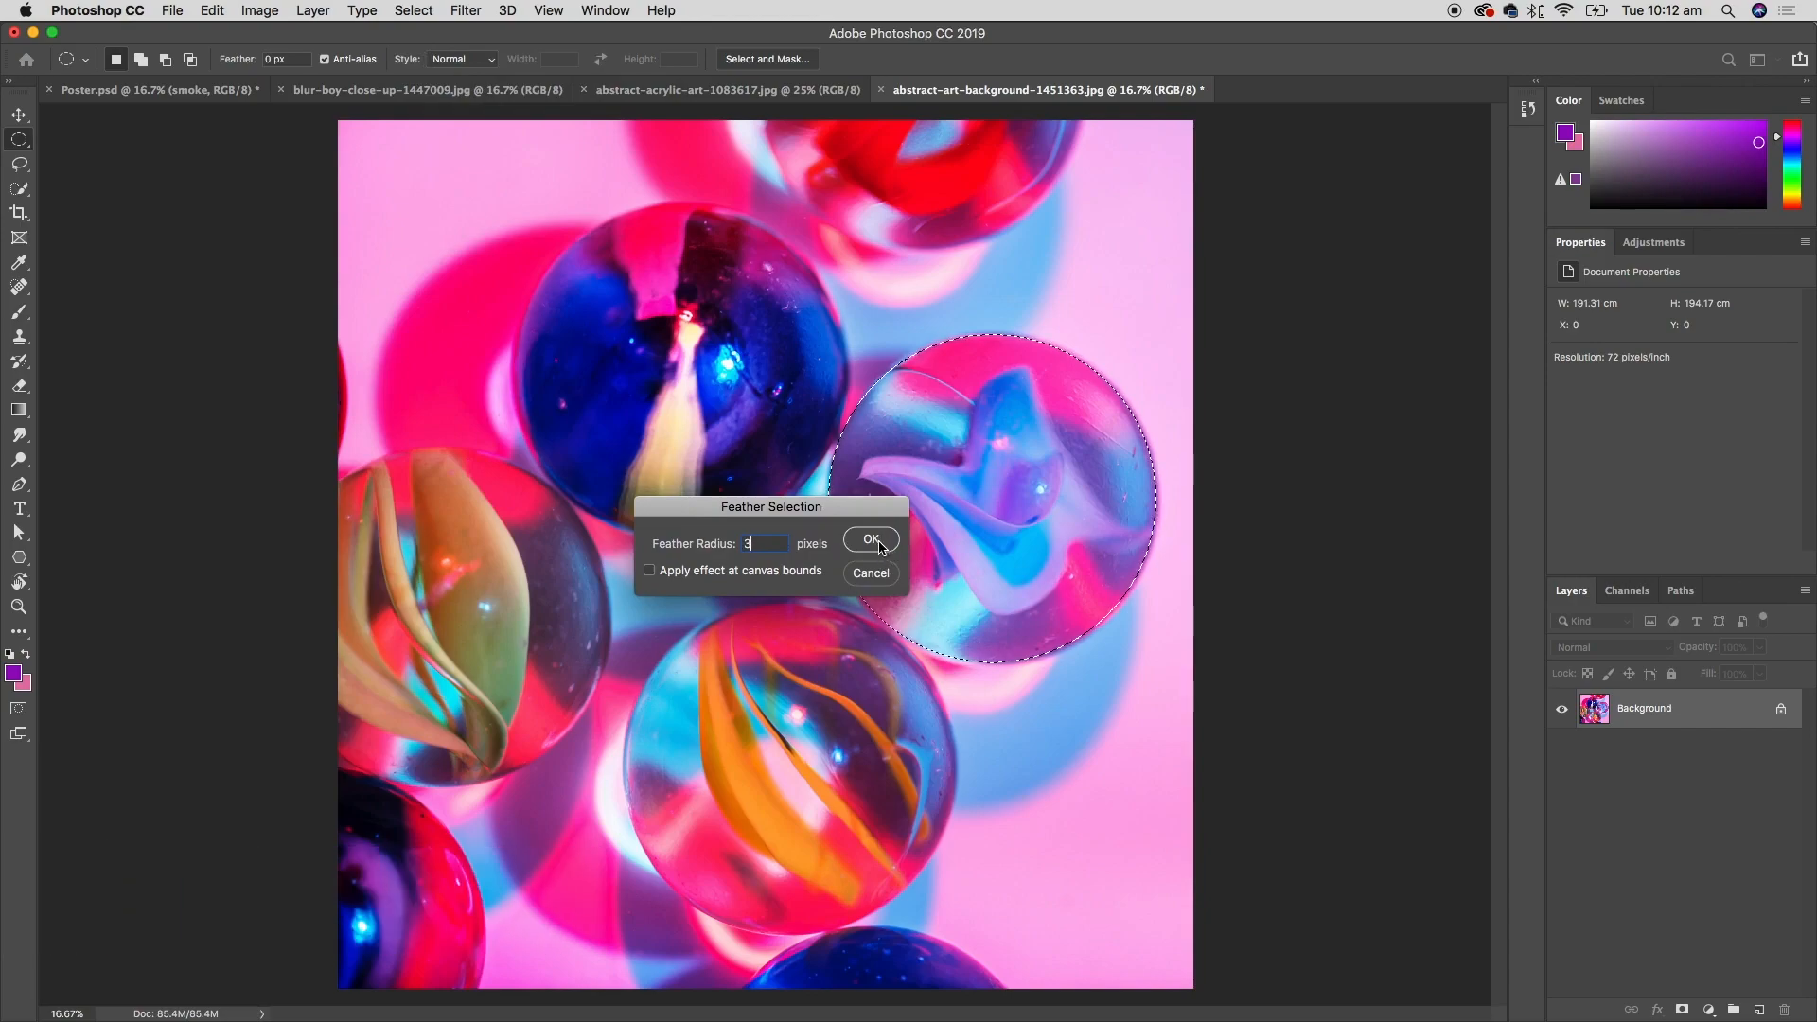
left_click(871, 539)
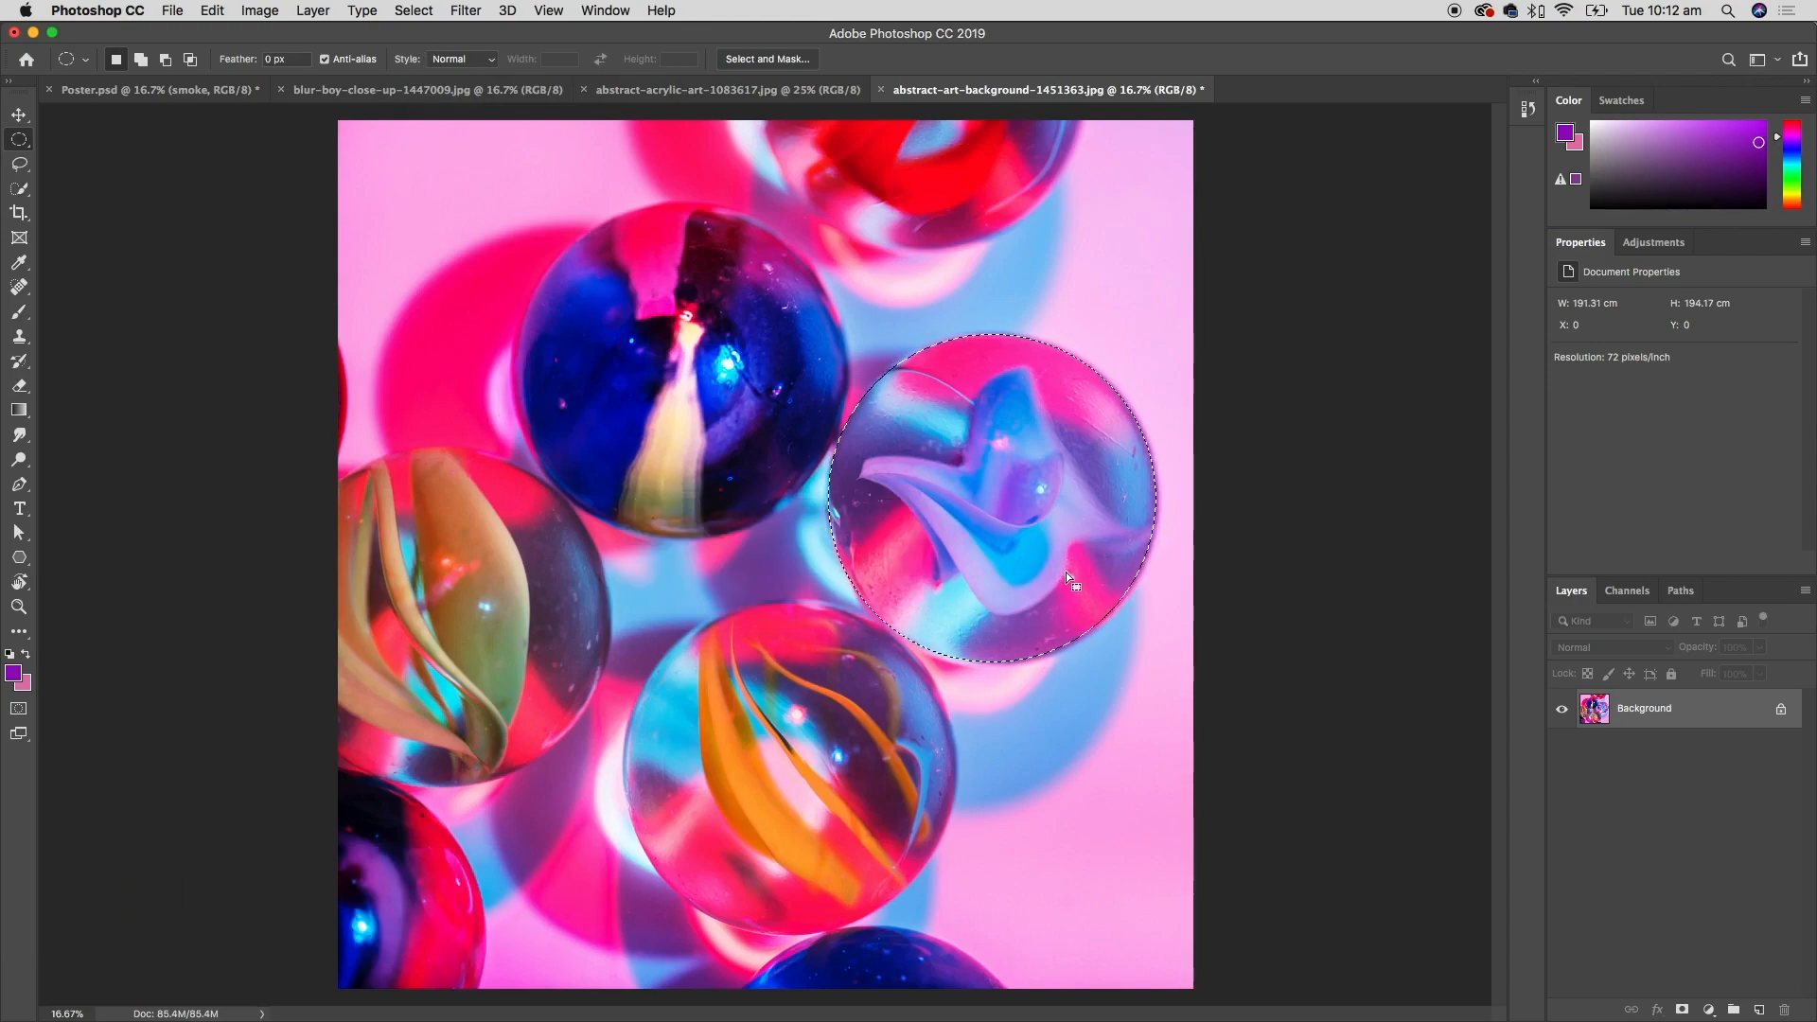
- Copy the selected marble and paste it into Poster.psd above the smoke layer
left_click(212, 10)
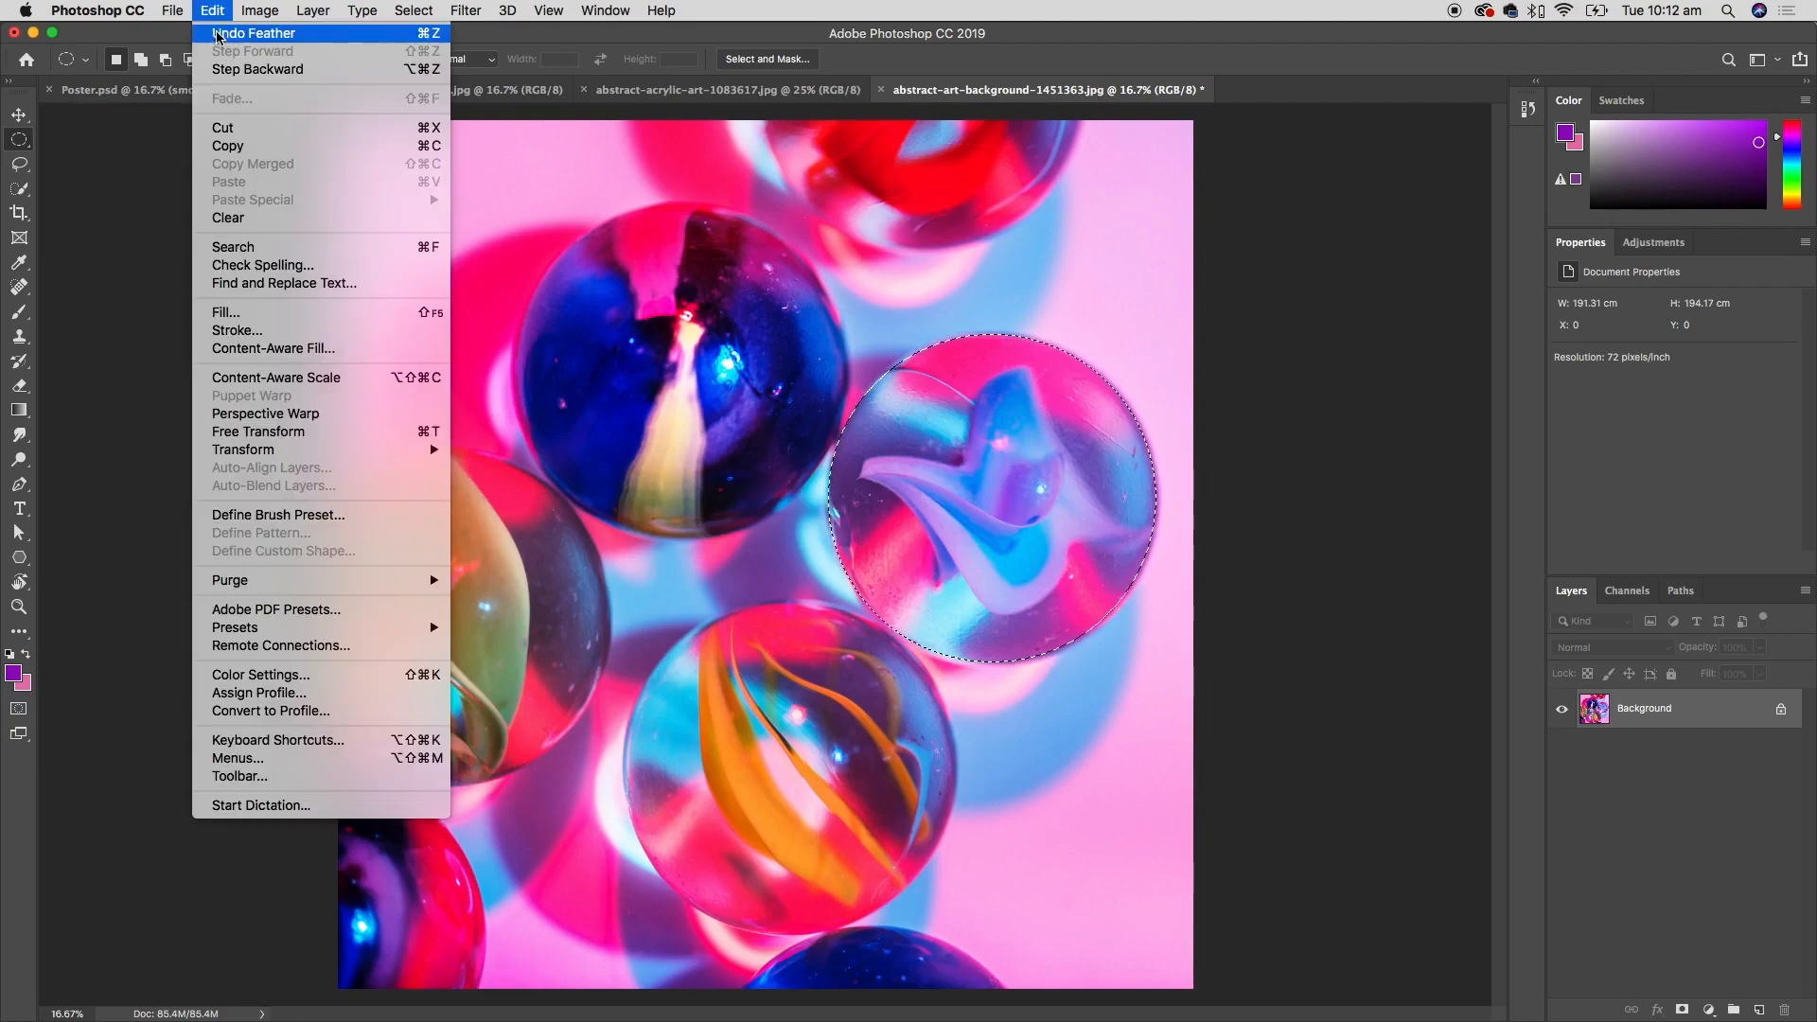
left_click(254, 147)
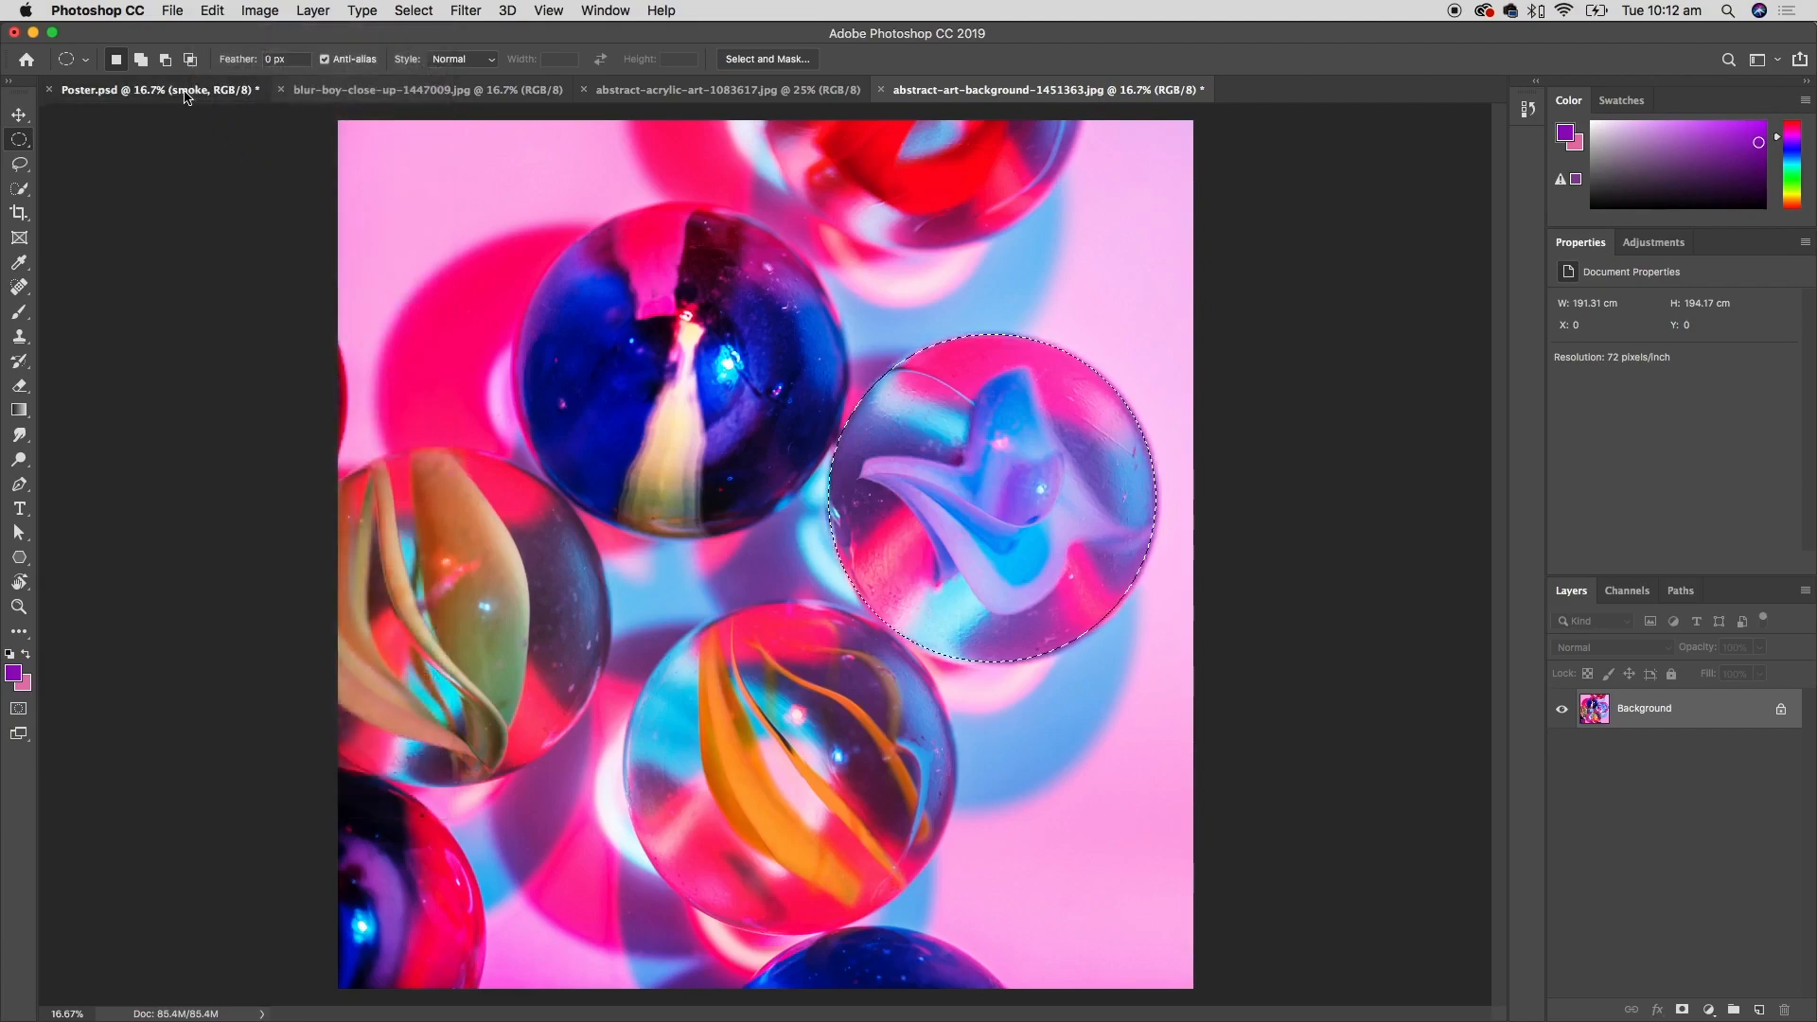
left_click(189, 90)
left_click(206, 10)
left_click(253, 183)
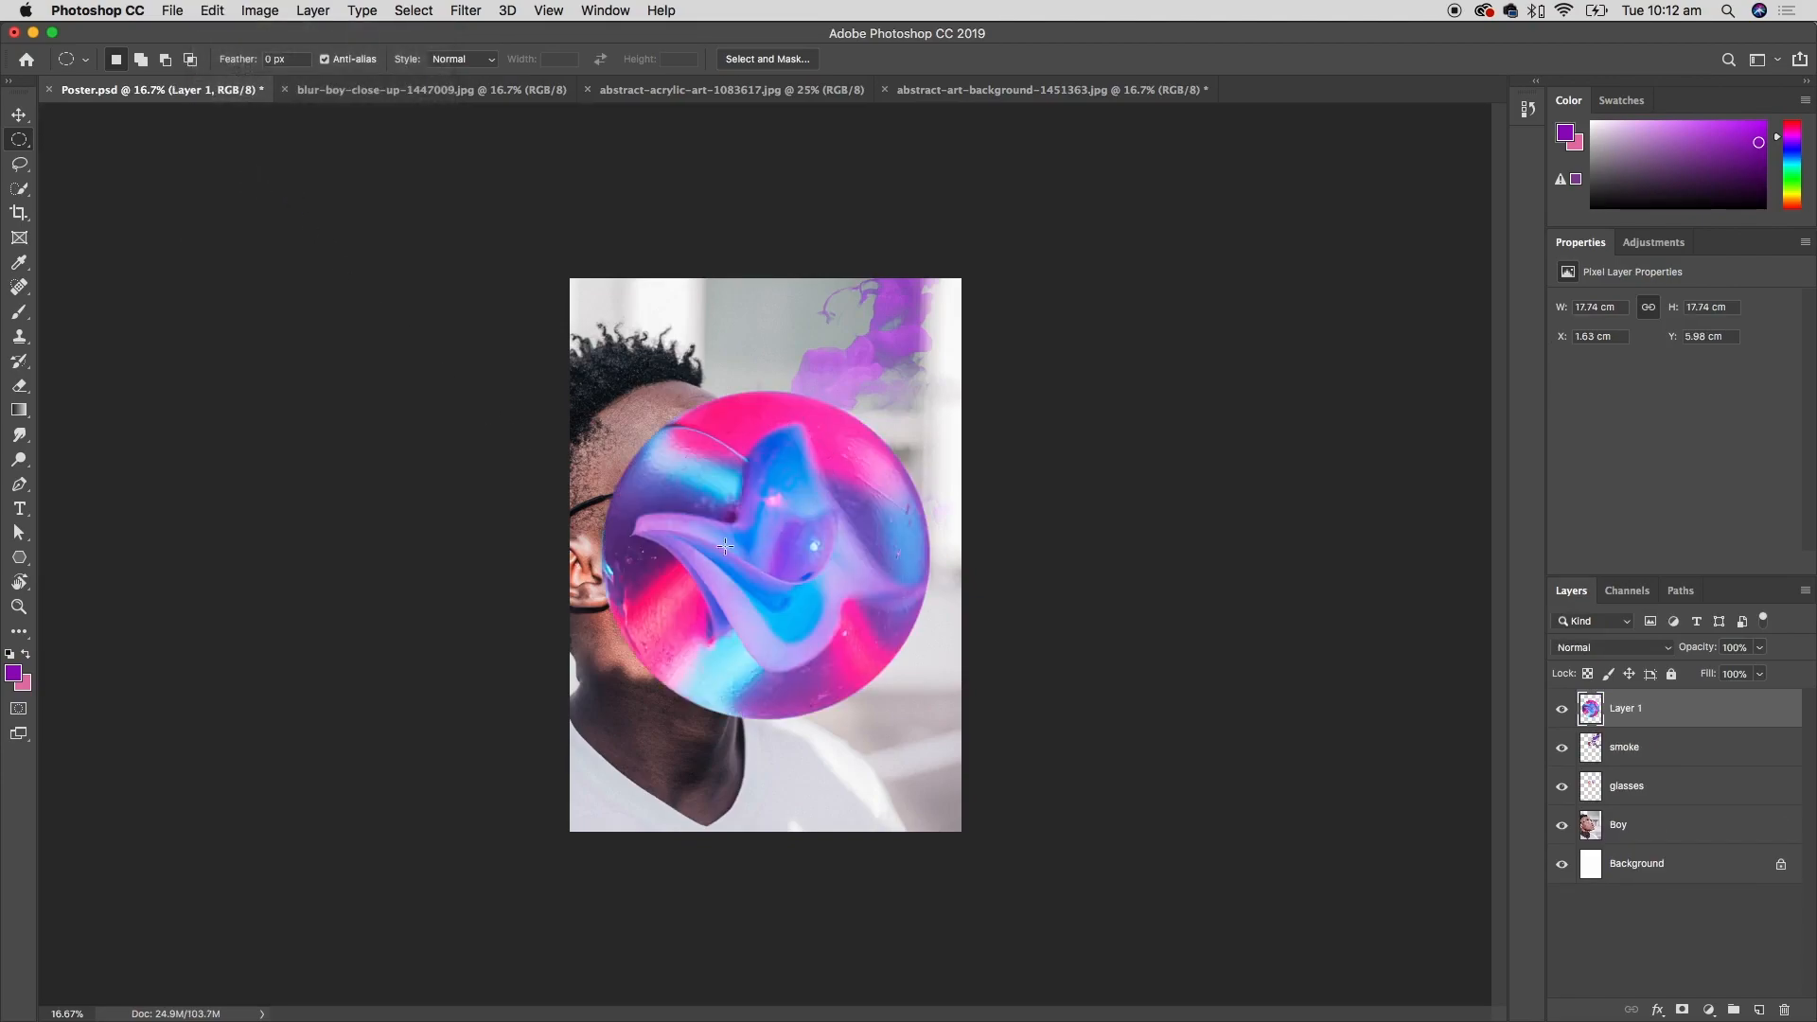
- Inspect the pasted marble's edge up close and rename its layer marble
key("super+plus")
key("super+plus")
key("super+plus")
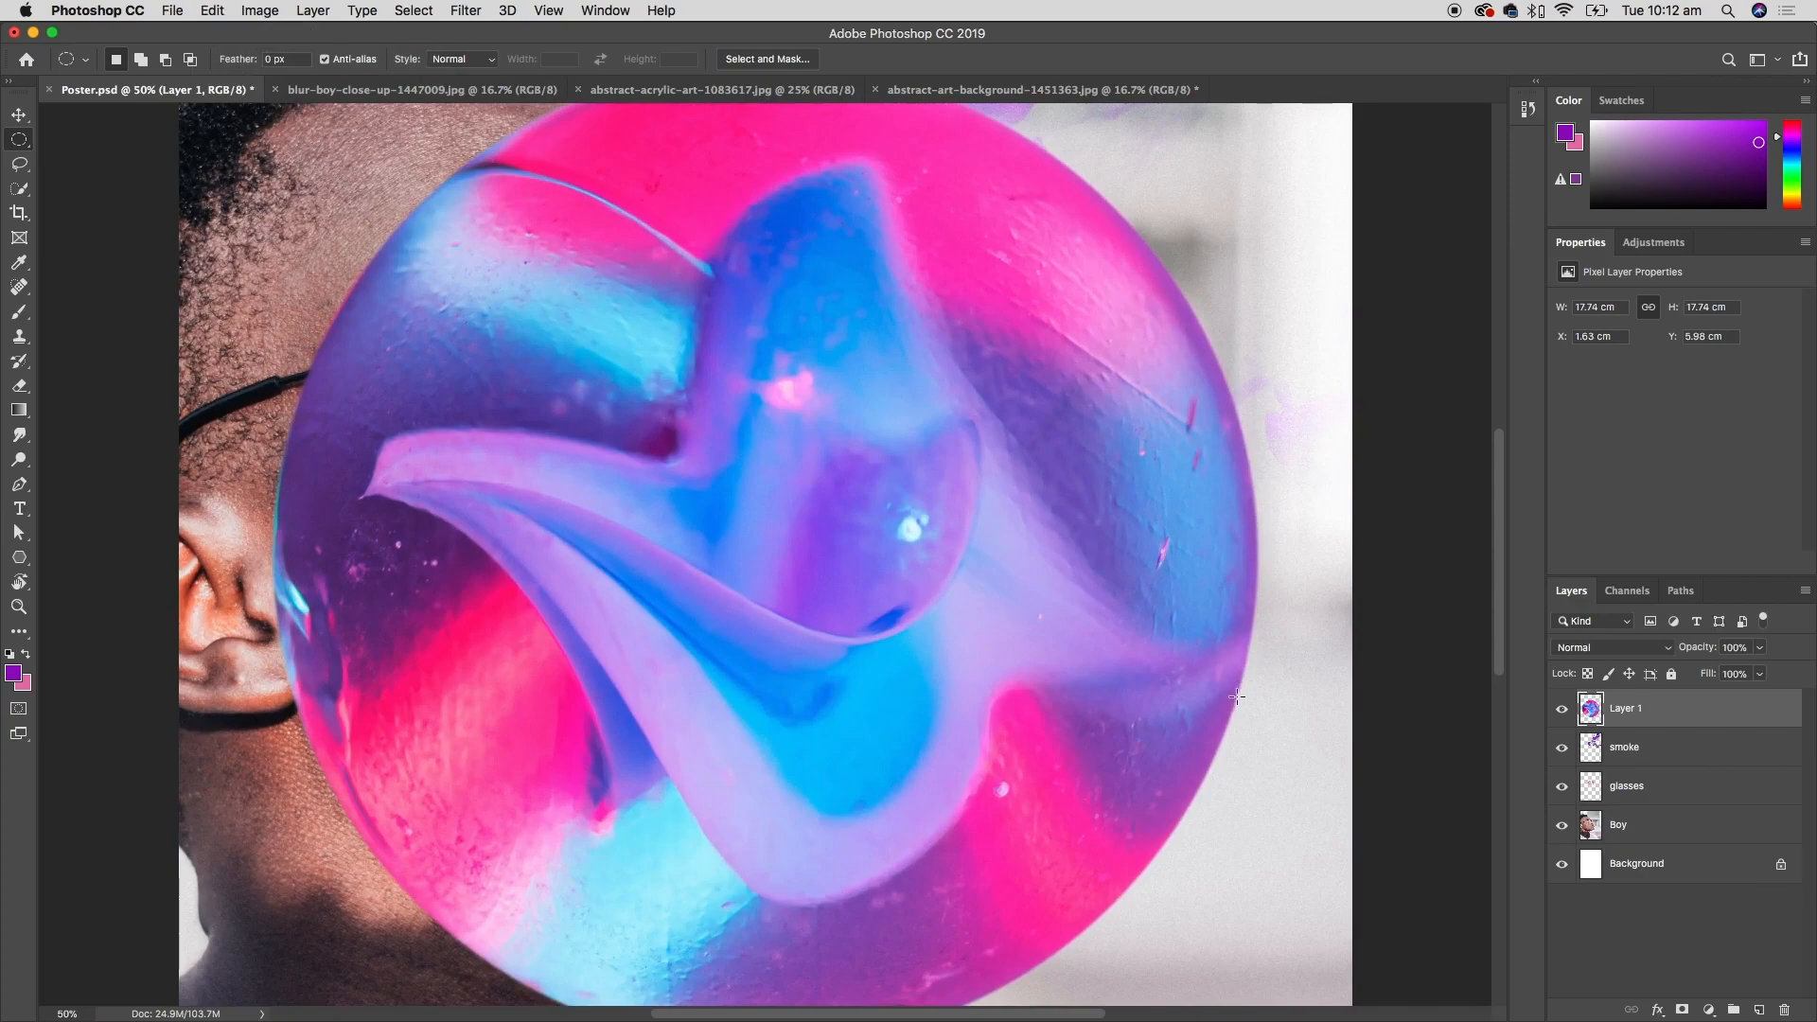
key("super+minus")
key("super+minus")
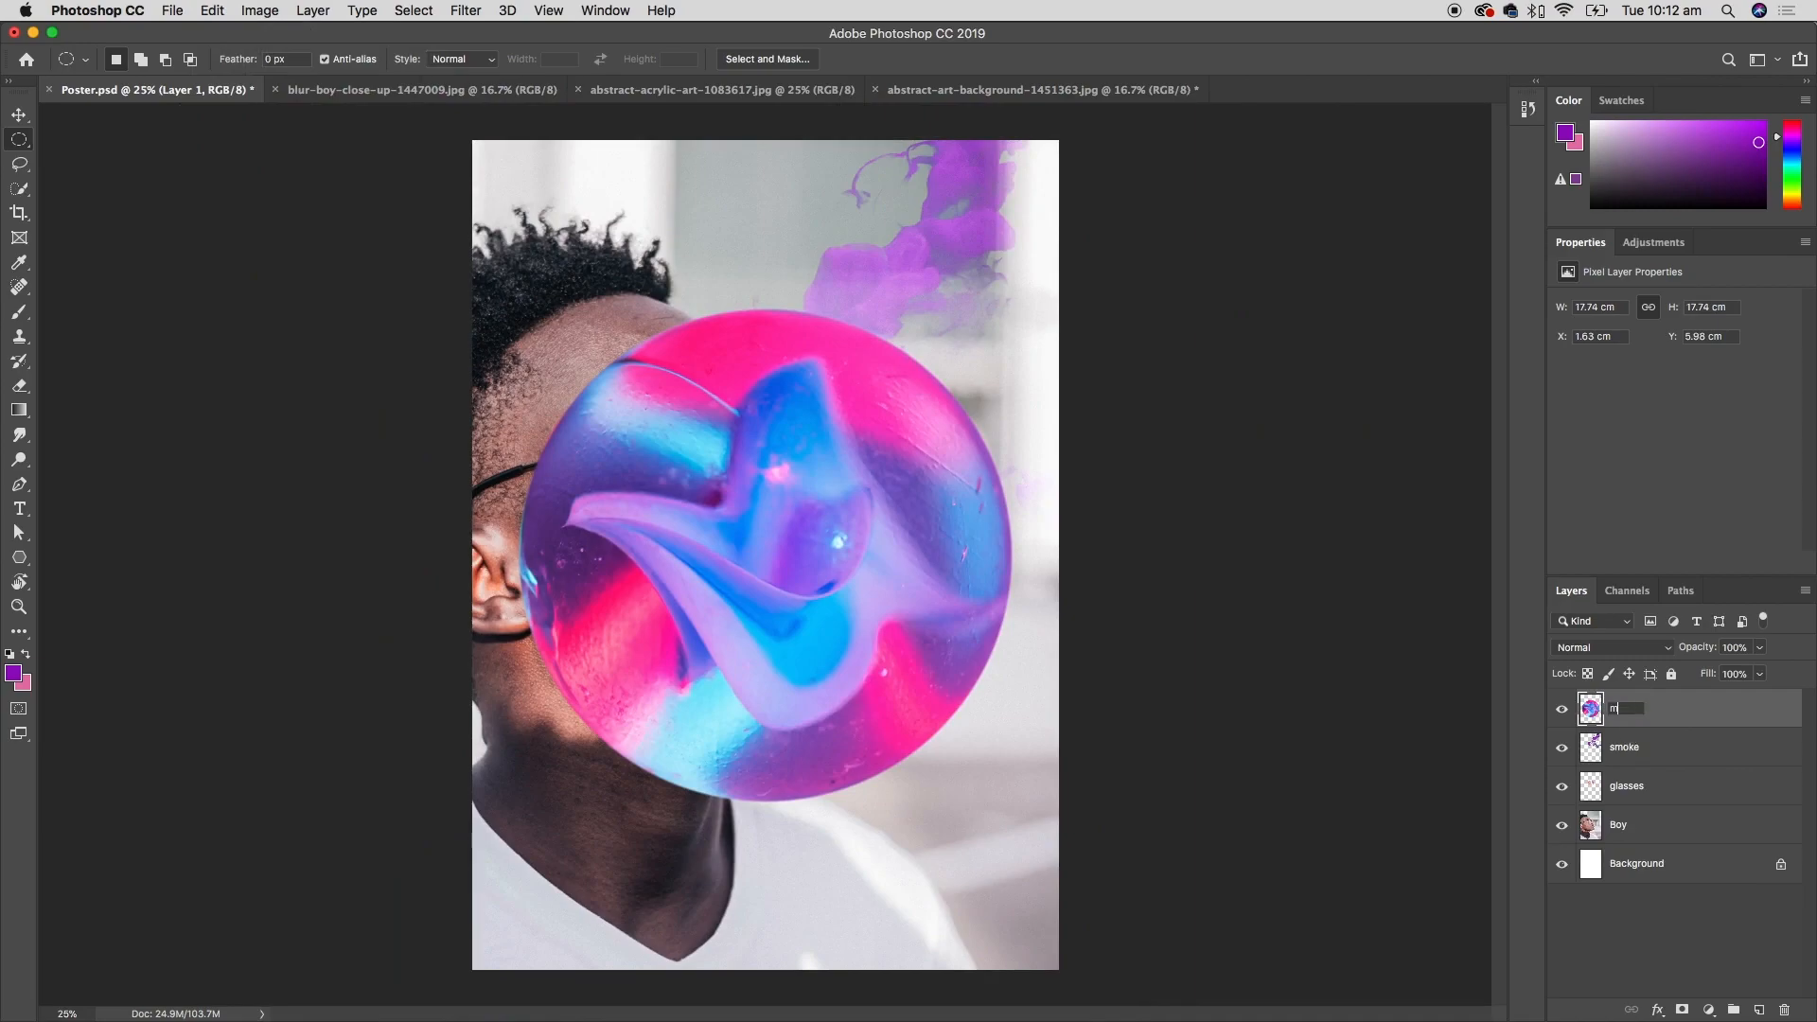
type("le")
key("Return")
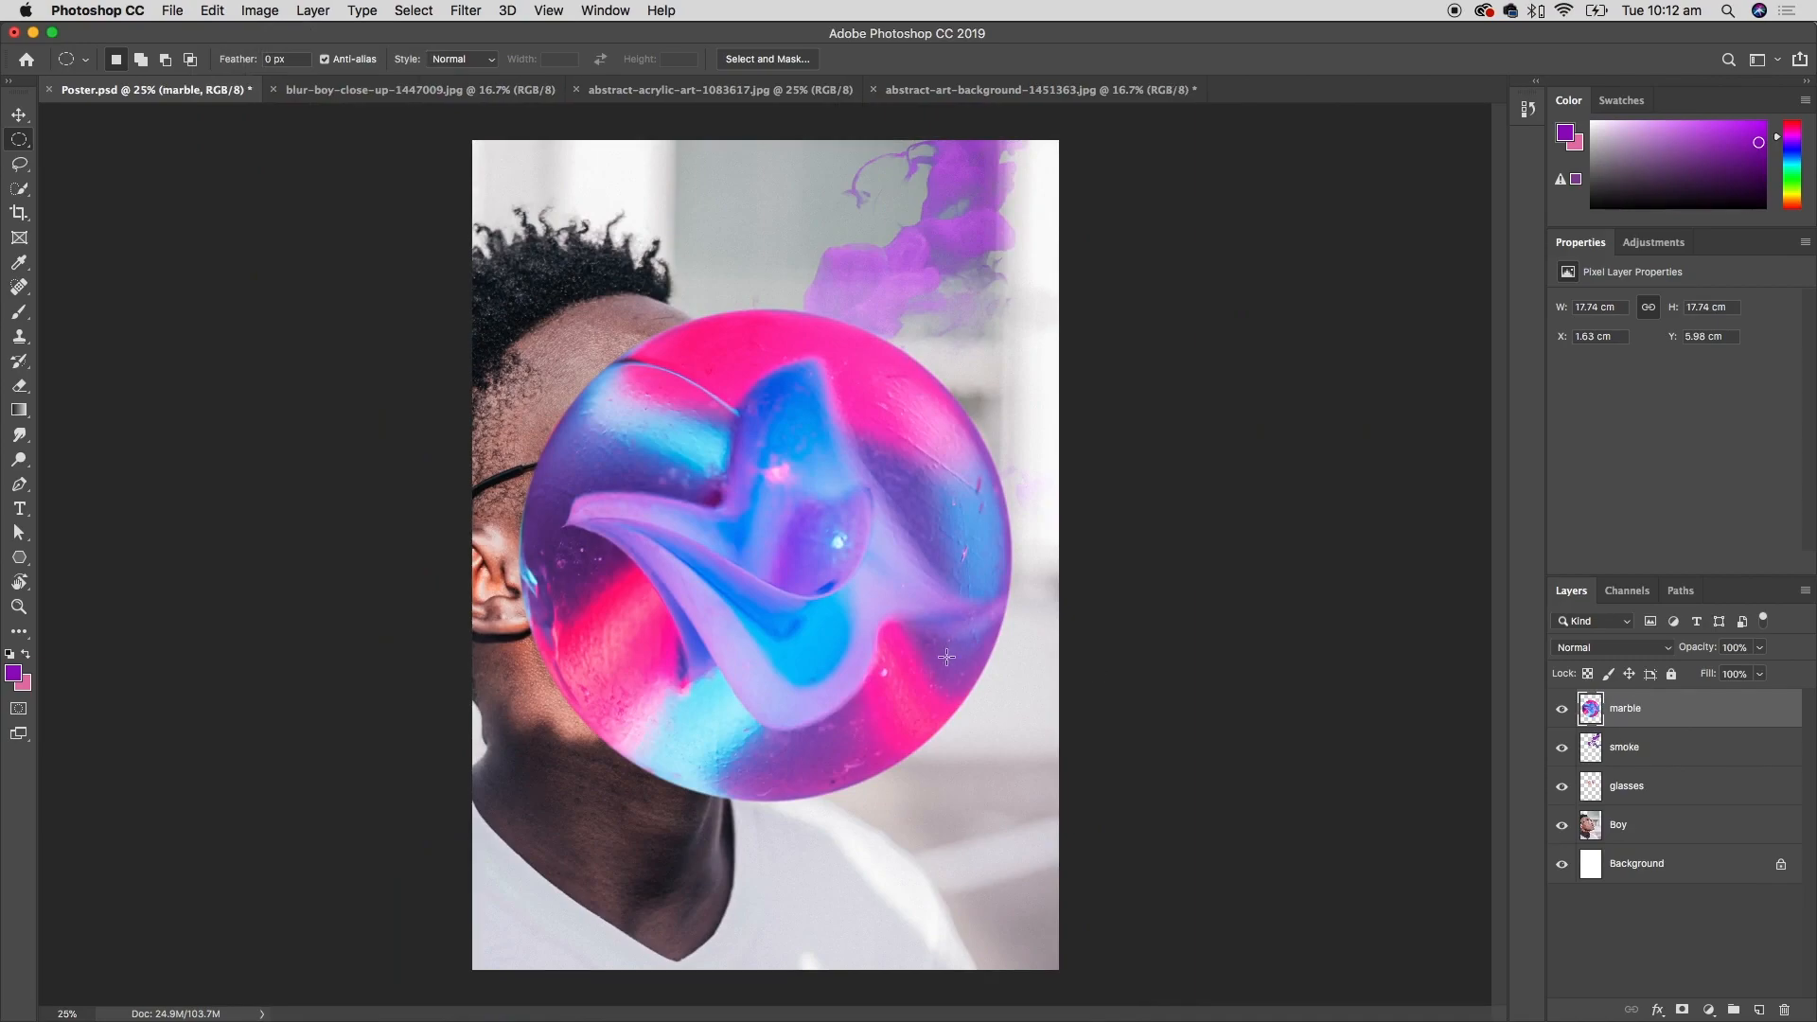
- Move the marble over the man's face, set its blend mode to Overlay, and position it at about X -3.35 cm, Y 2.69 cm
key("v")
left_click_drag(922, 673, 771, 587)
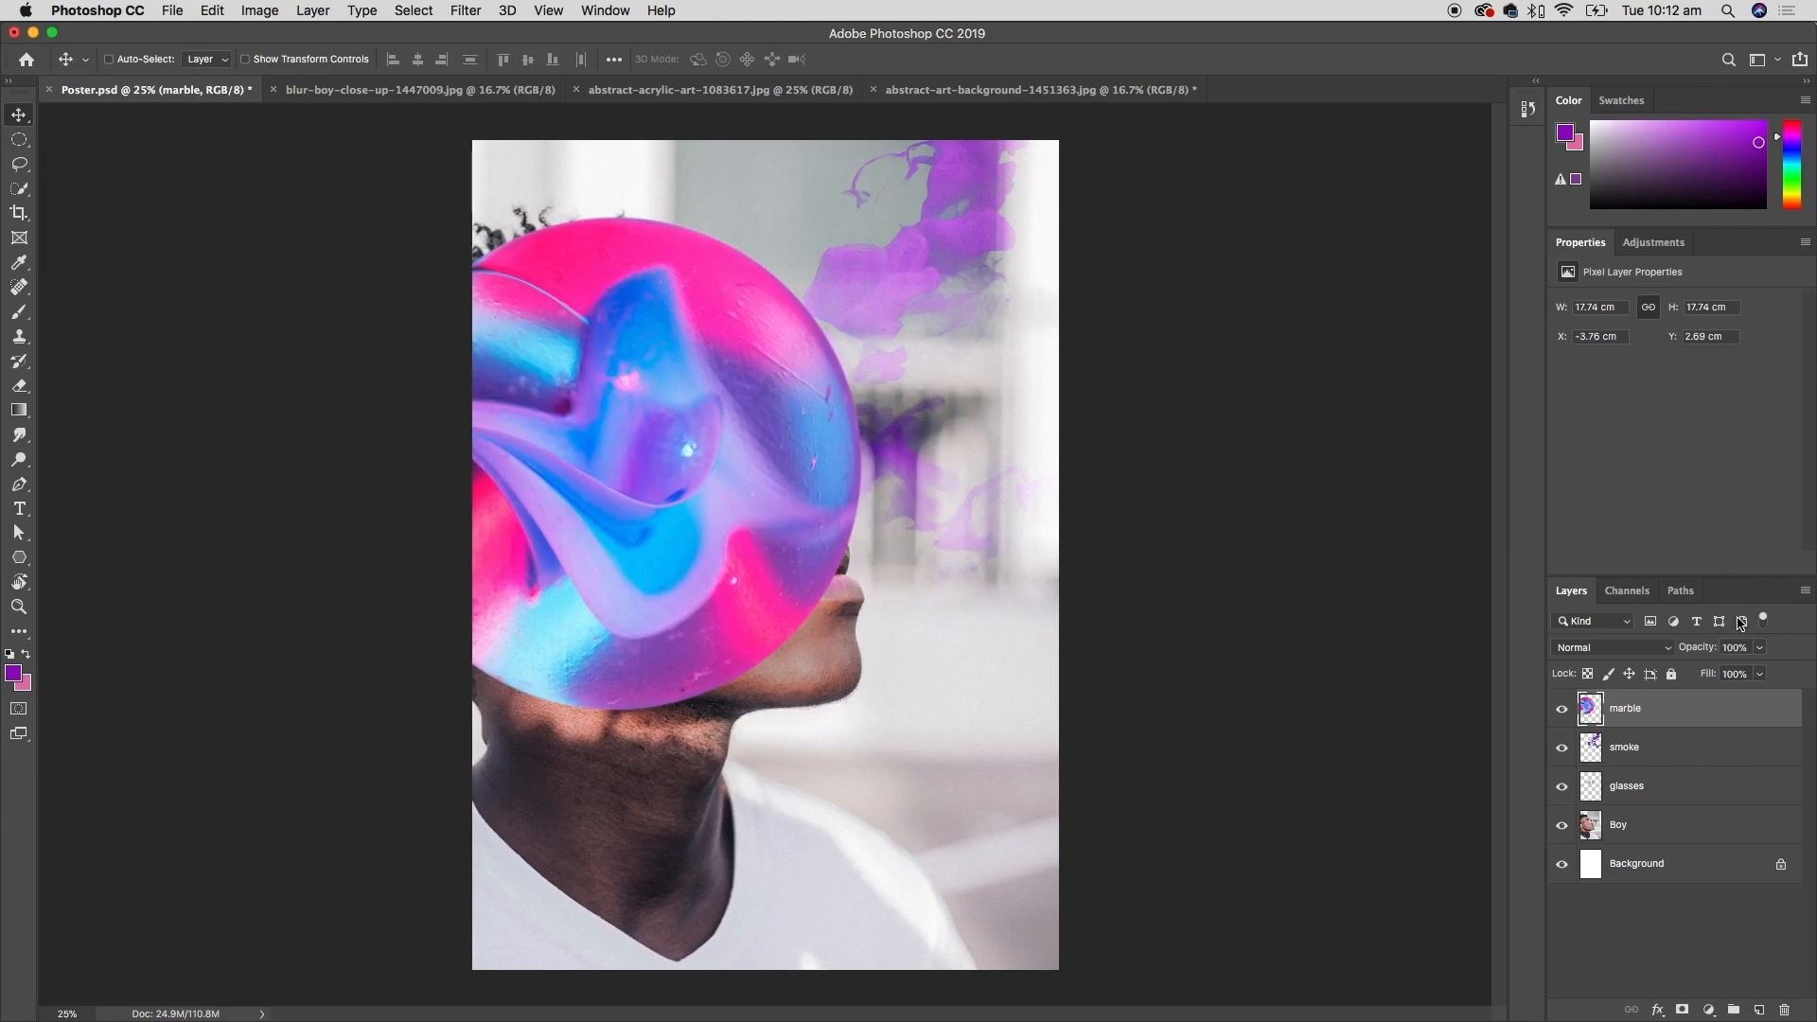
left_click_drag(1759, 651, 1809, 686)
left_click(1670, 653)
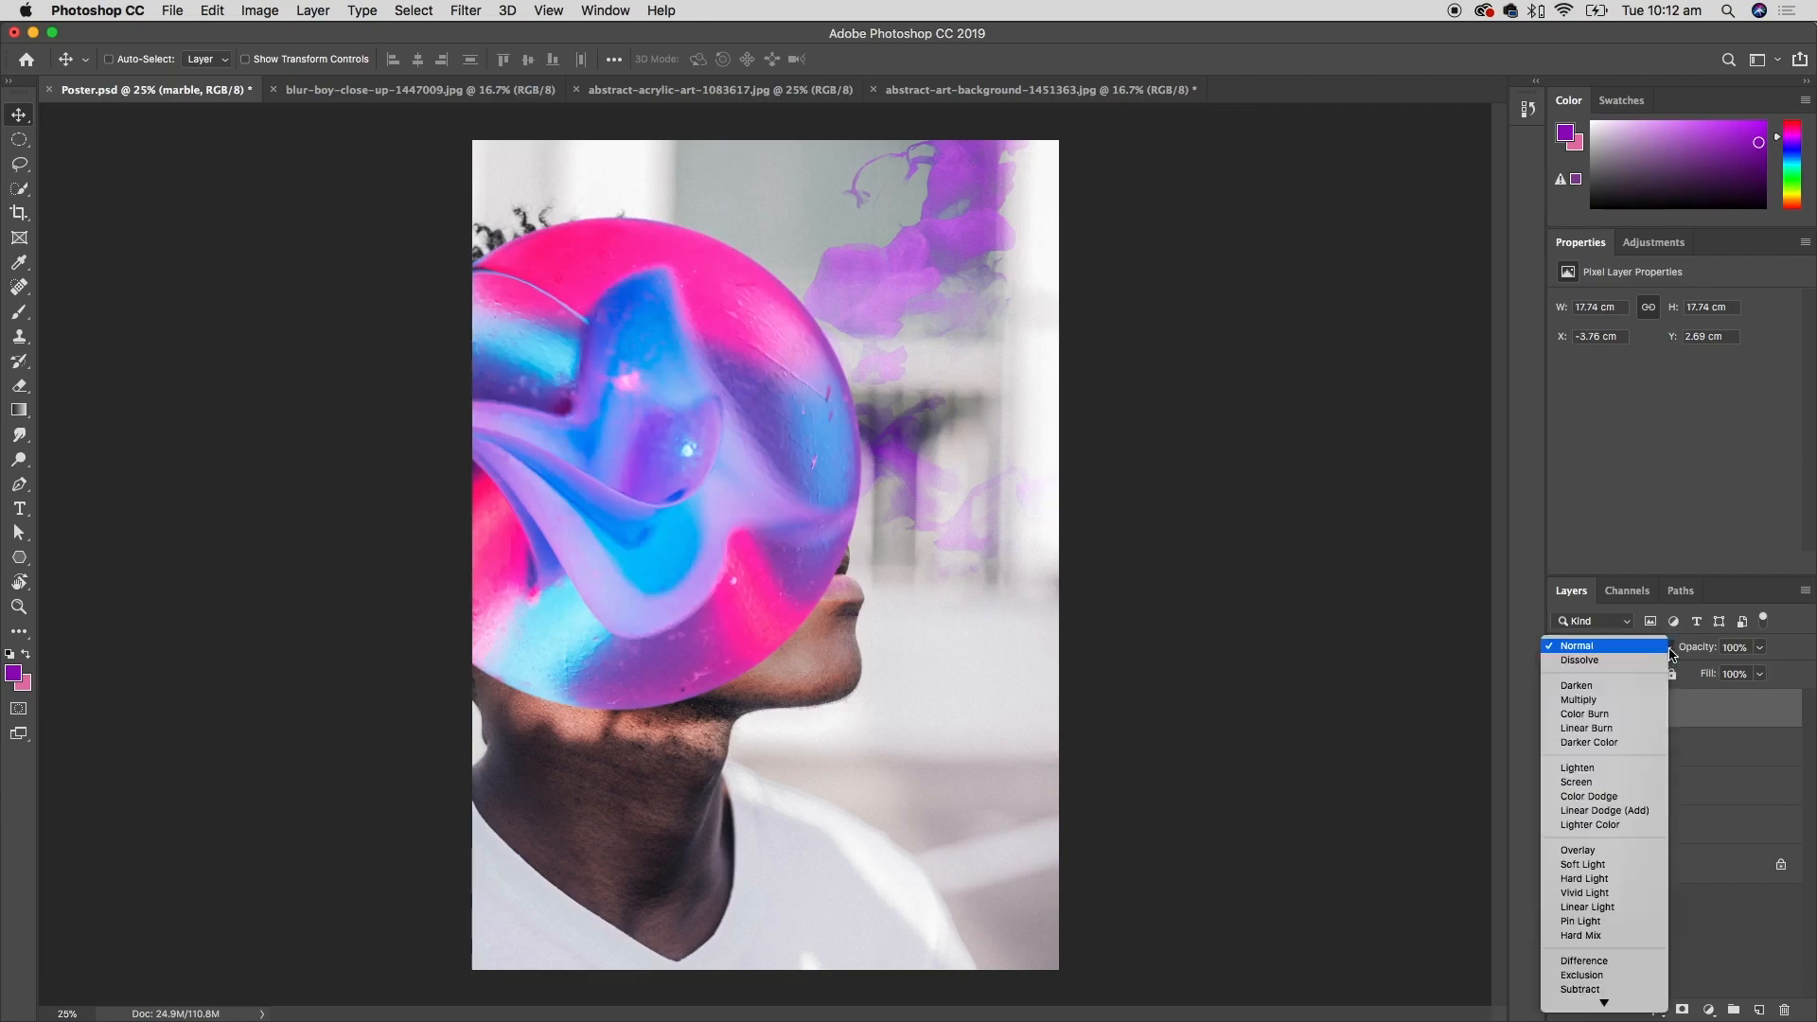
left_click(1640, 853)
left_click_drag(772, 566, 863, 586)
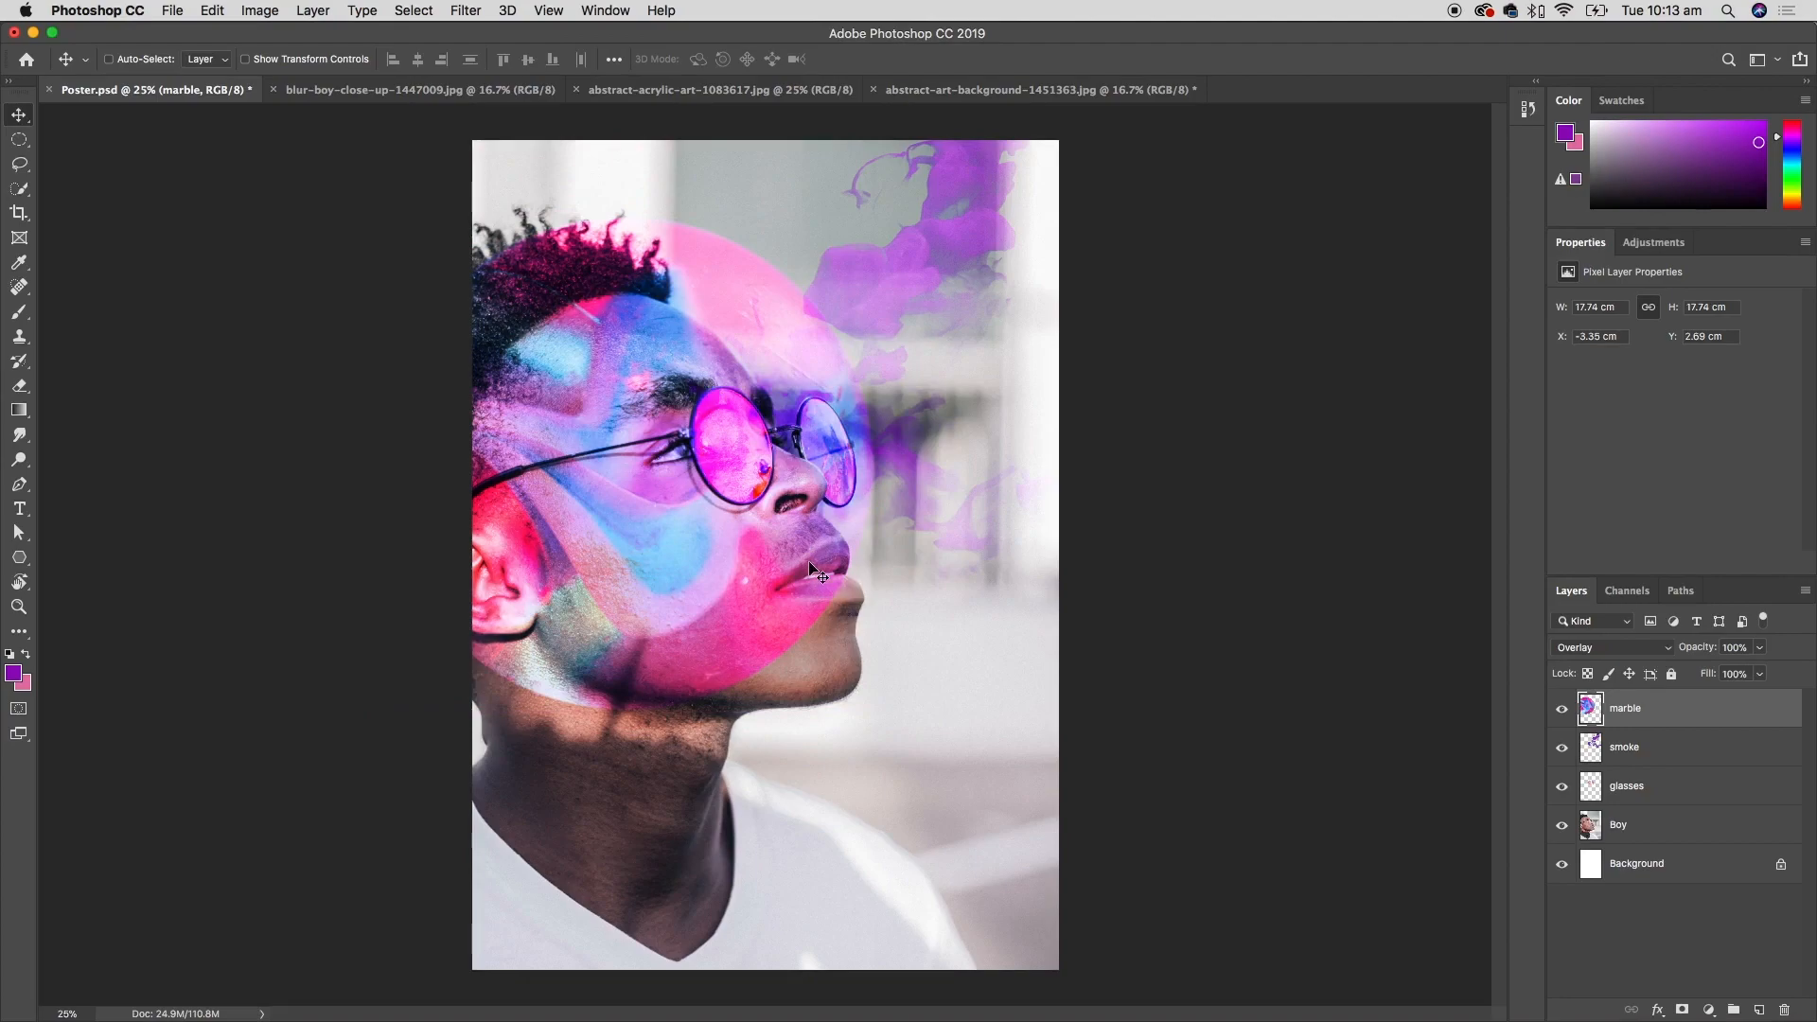
- Scale the marble layer proportionally to about 131% and reposition it over the face at about X -7.15 cm, Y 1.82 cm
left_click(213, 11)
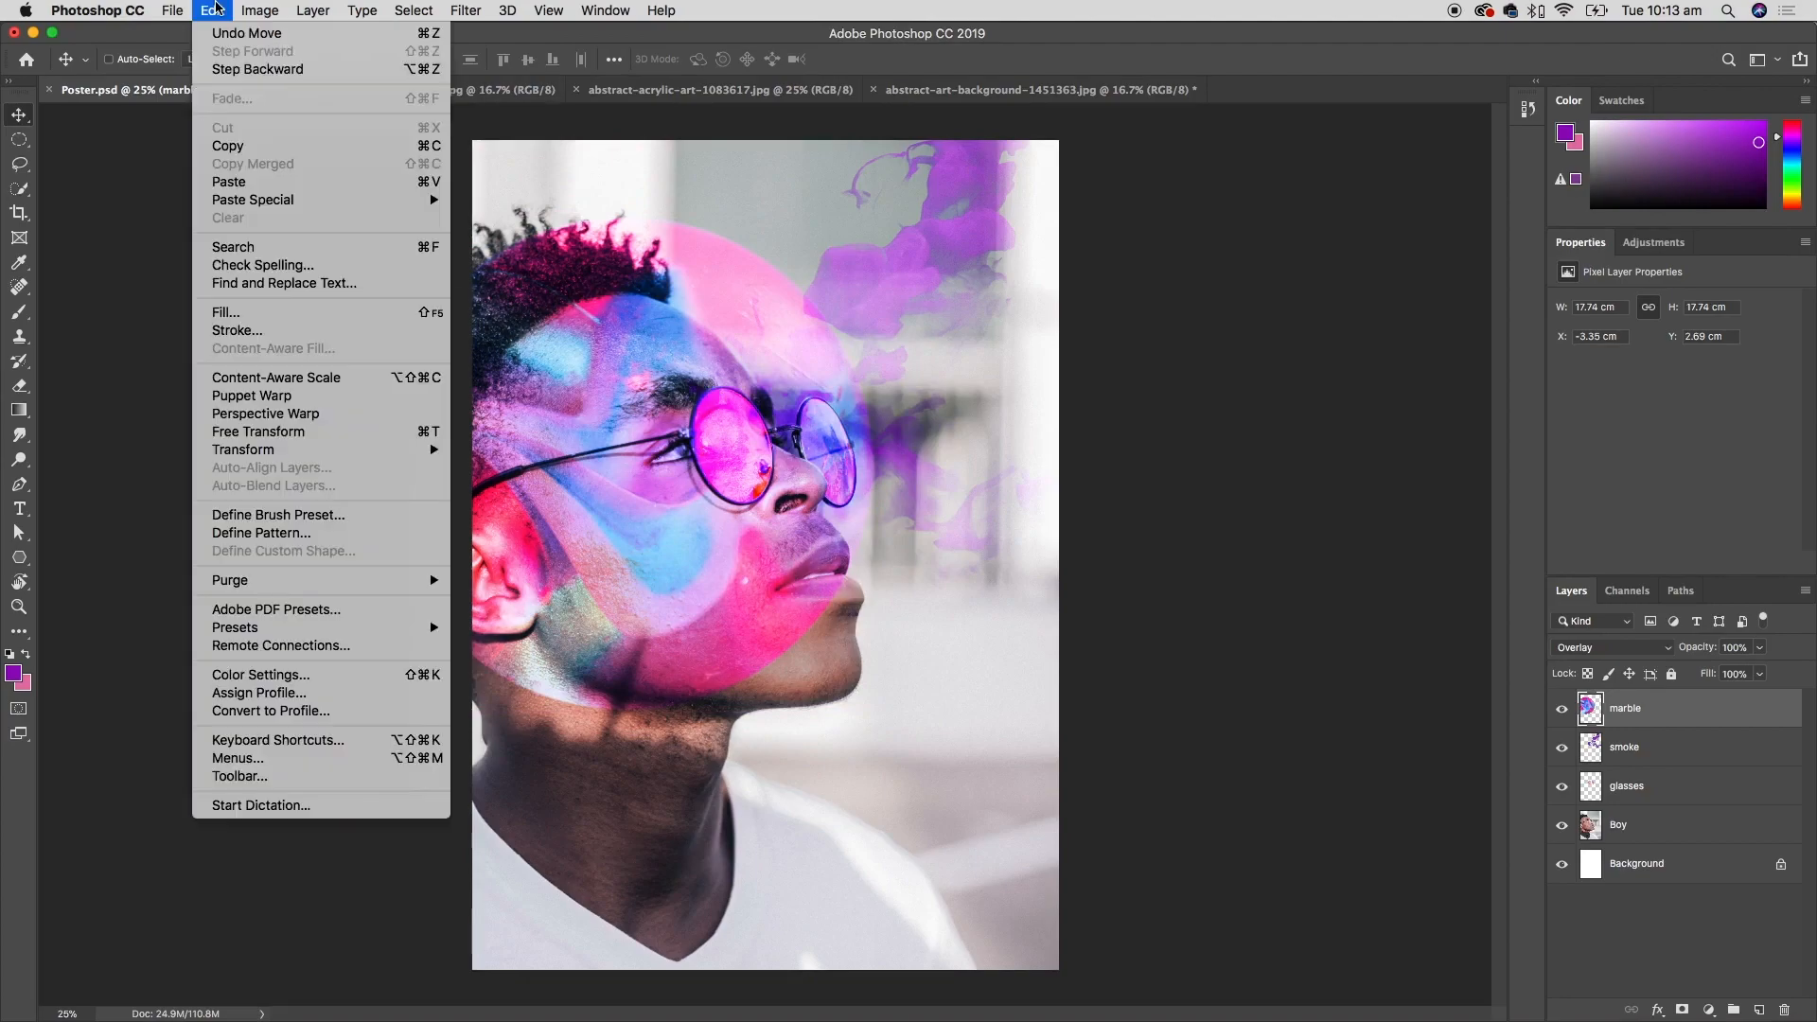
left_click(384, 432)
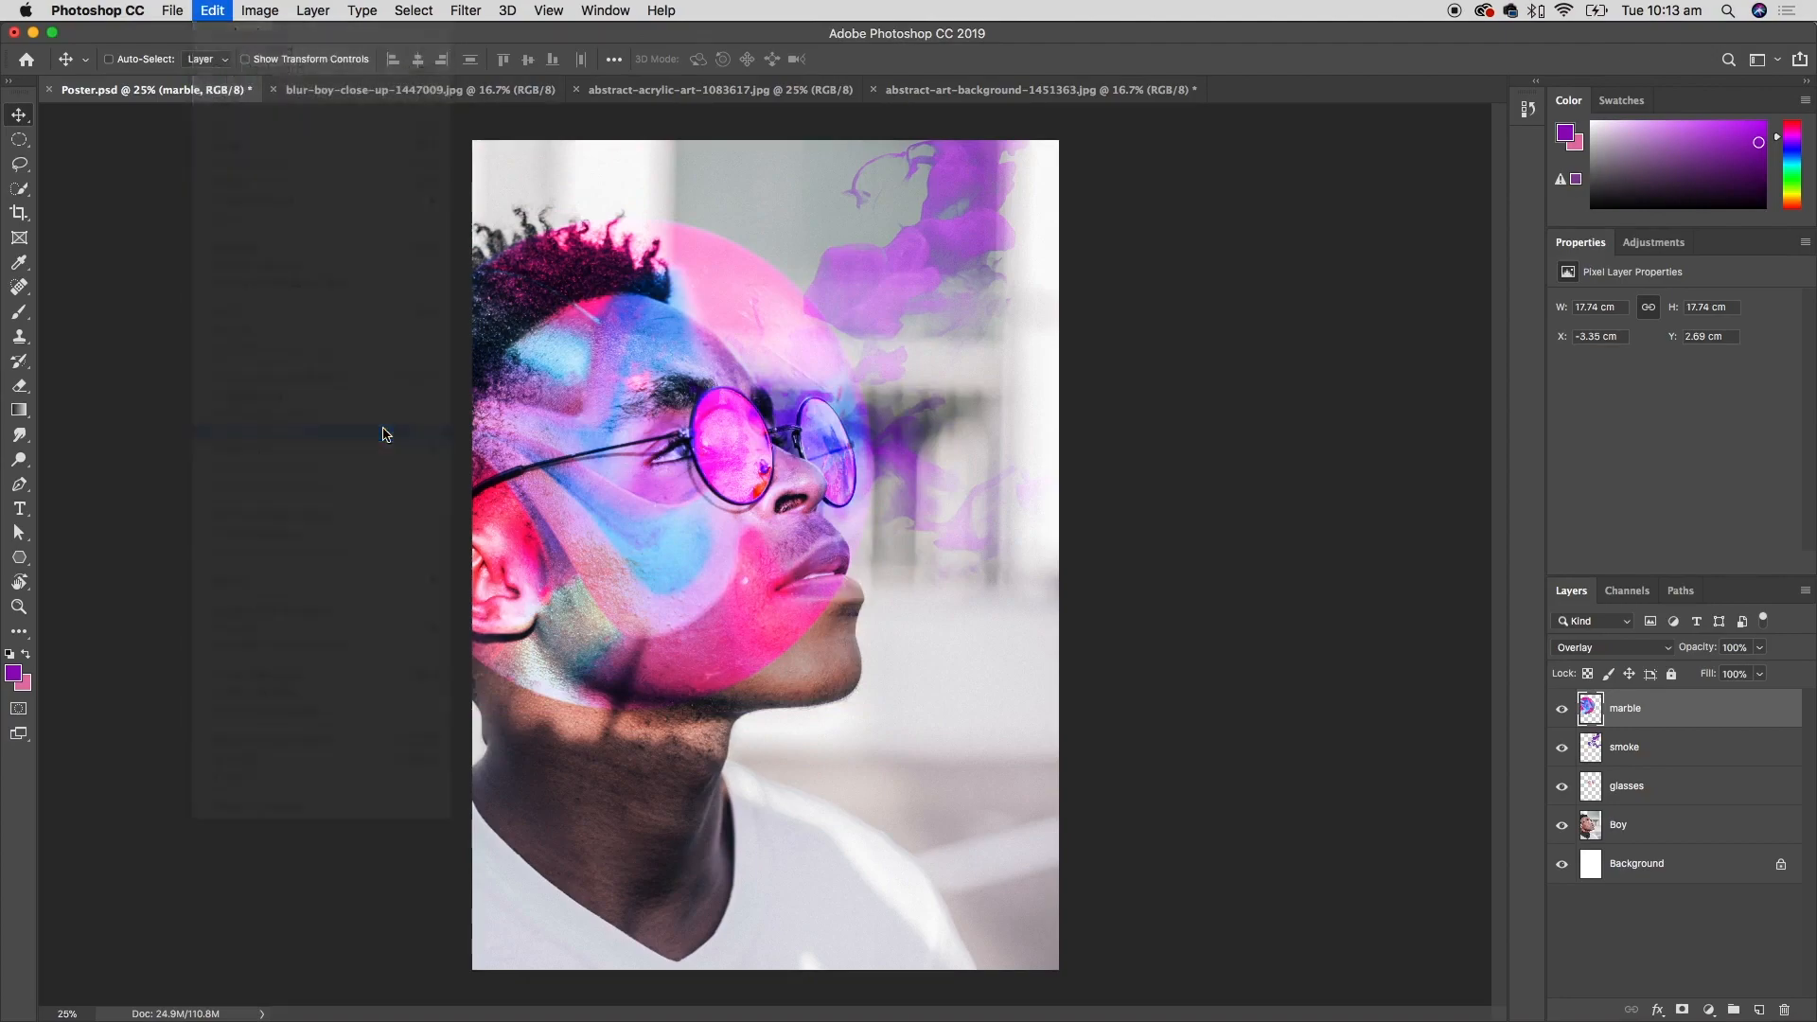
left_click_drag(873, 710, 1041, 855)
left_click_drag(939, 633, 878, 644)
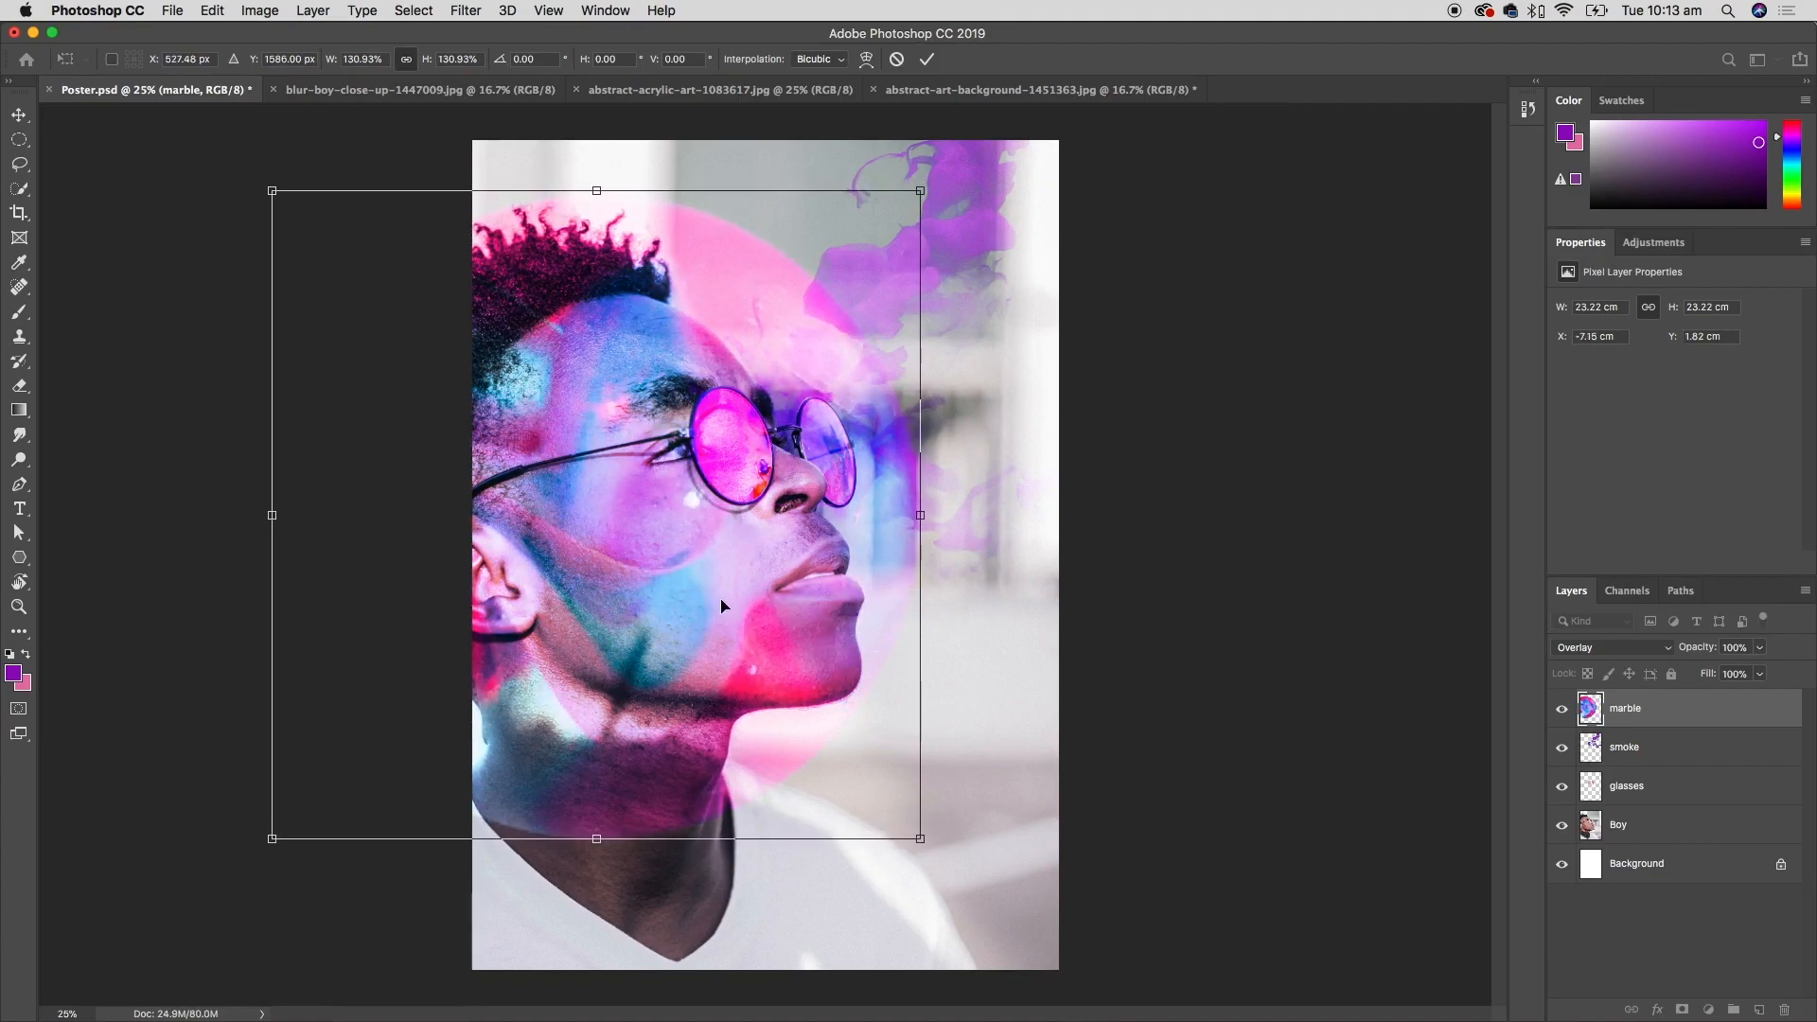
left_click(928, 59)
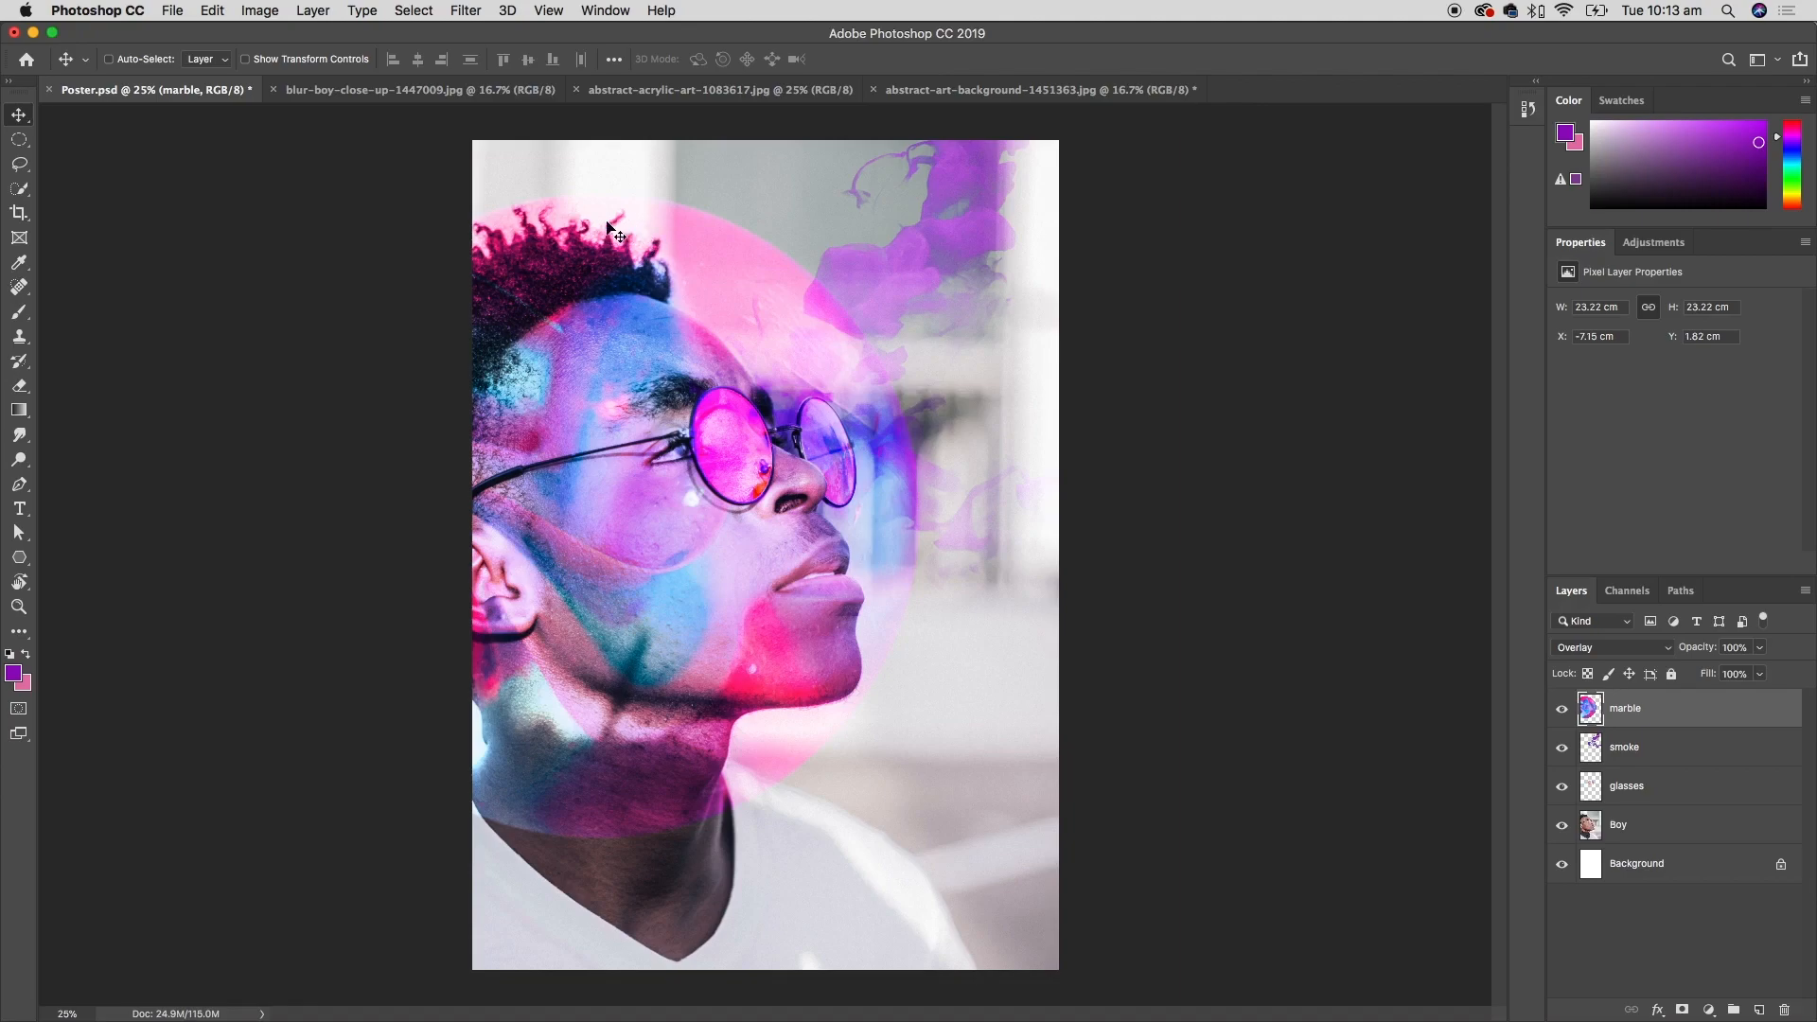
- Erase the stray hair tips and background above the head on the Boy layer with a soft round 316 px eraser
left_click(1660, 826)
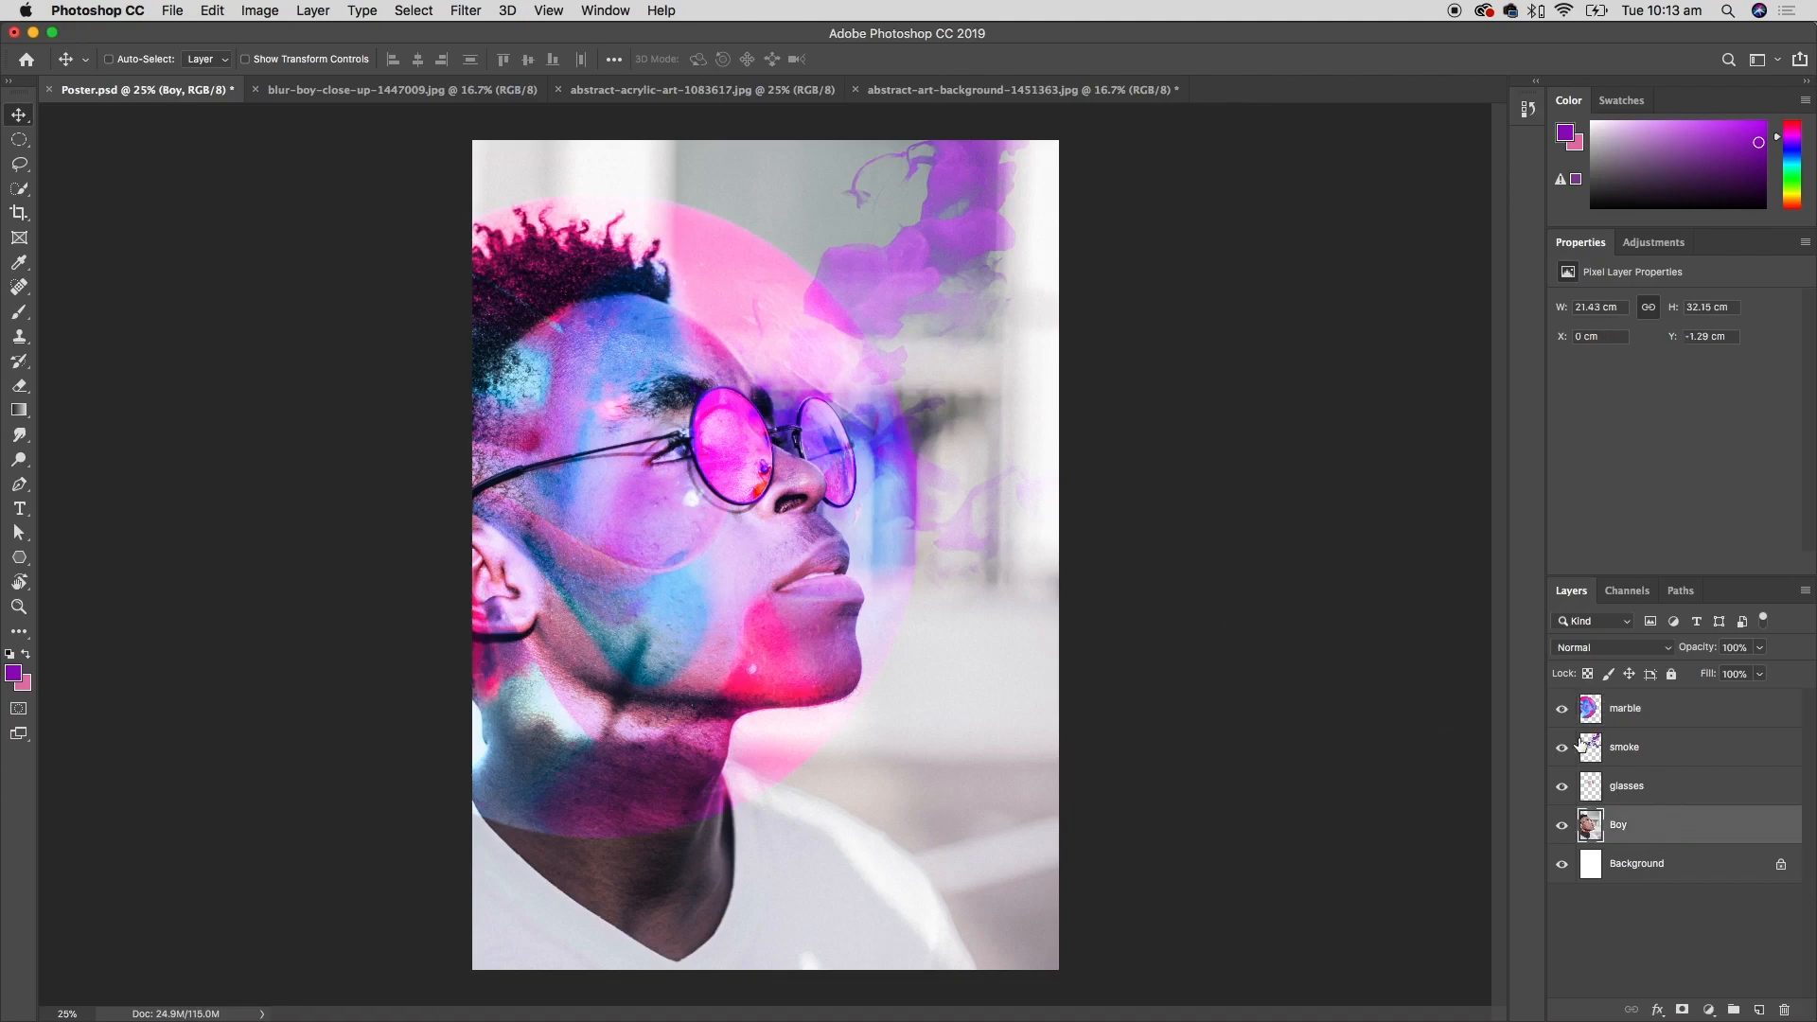
key("e")
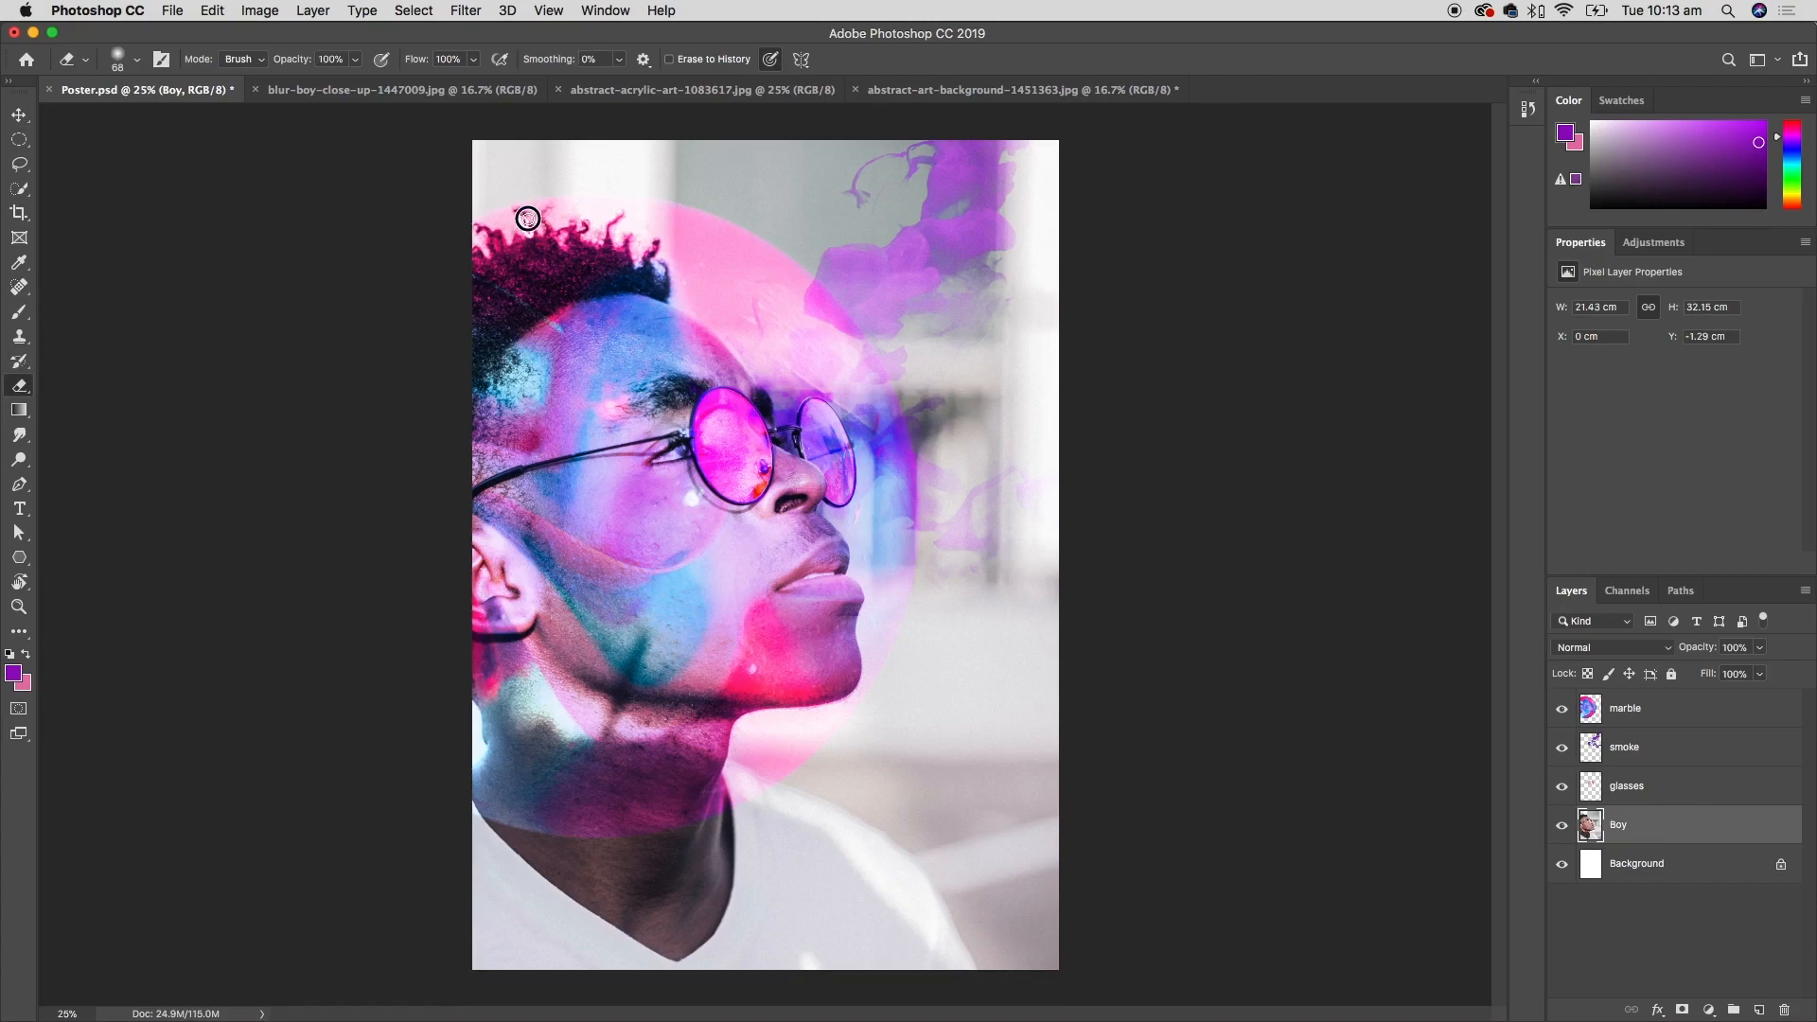
left_click_drag(513, 232, 494, 244)
right_click(769, 288)
left_click_drag(909, 333, 963, 338)
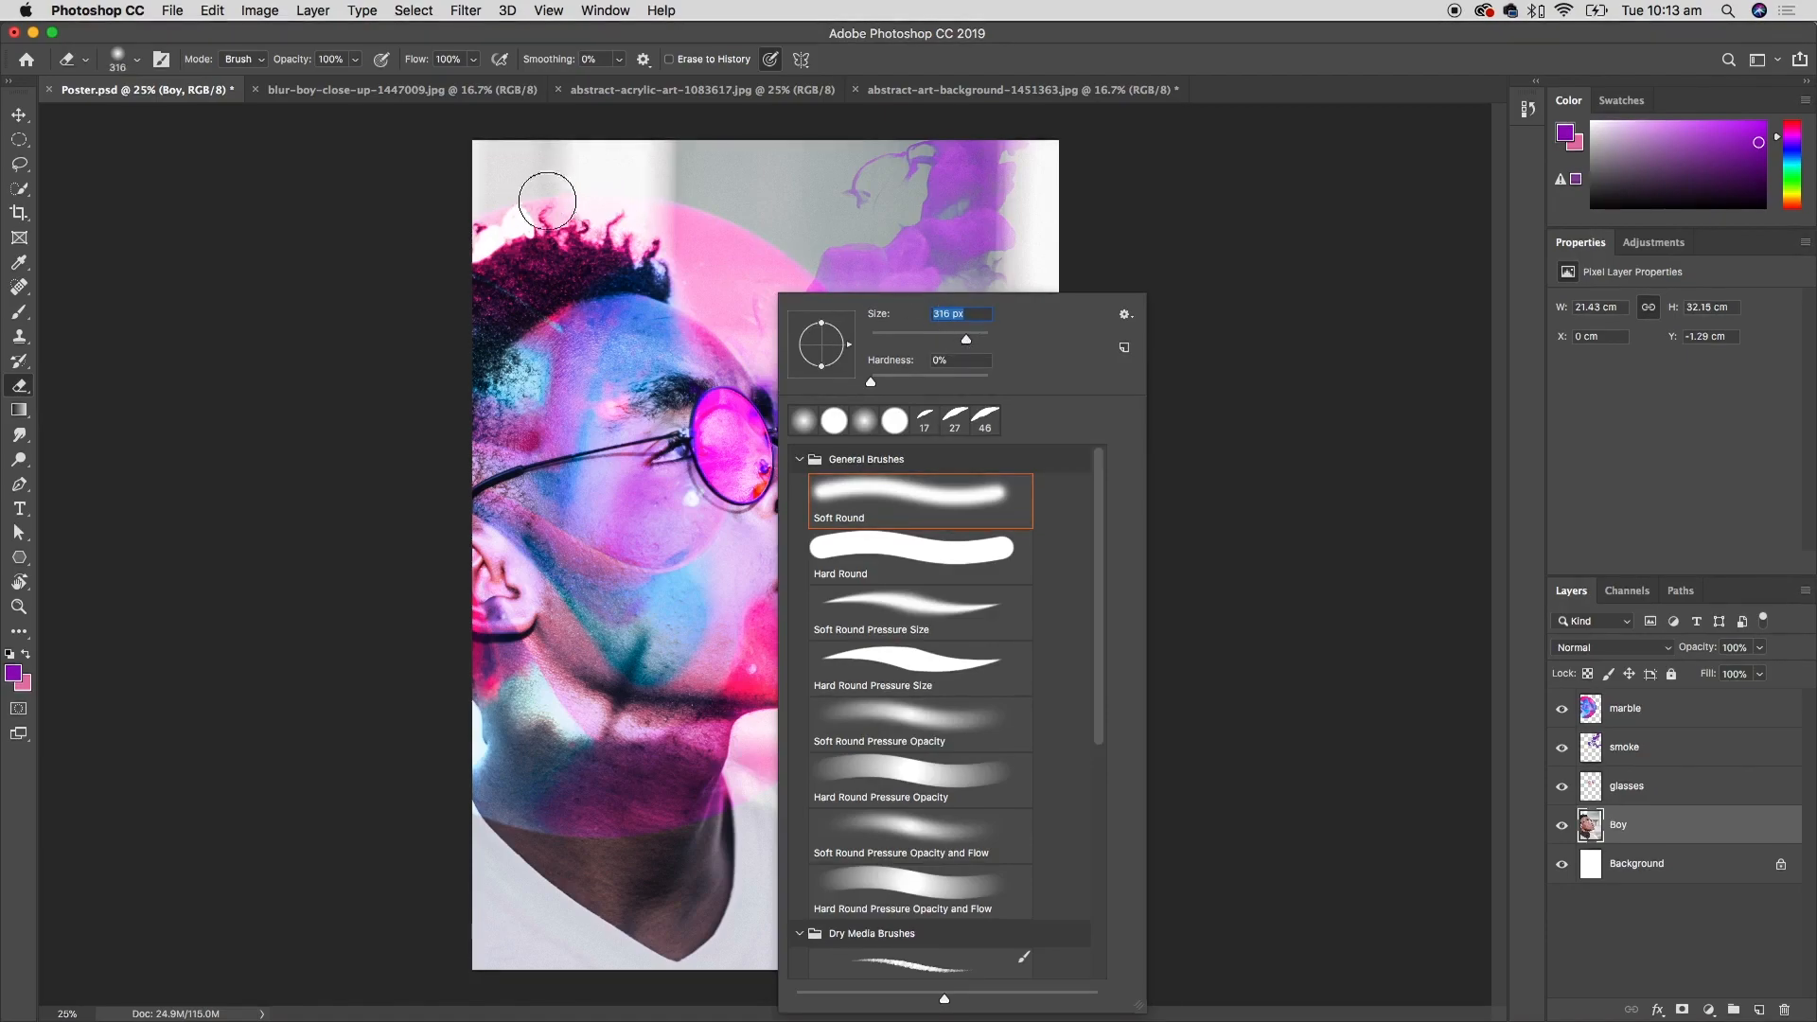
key("Return")
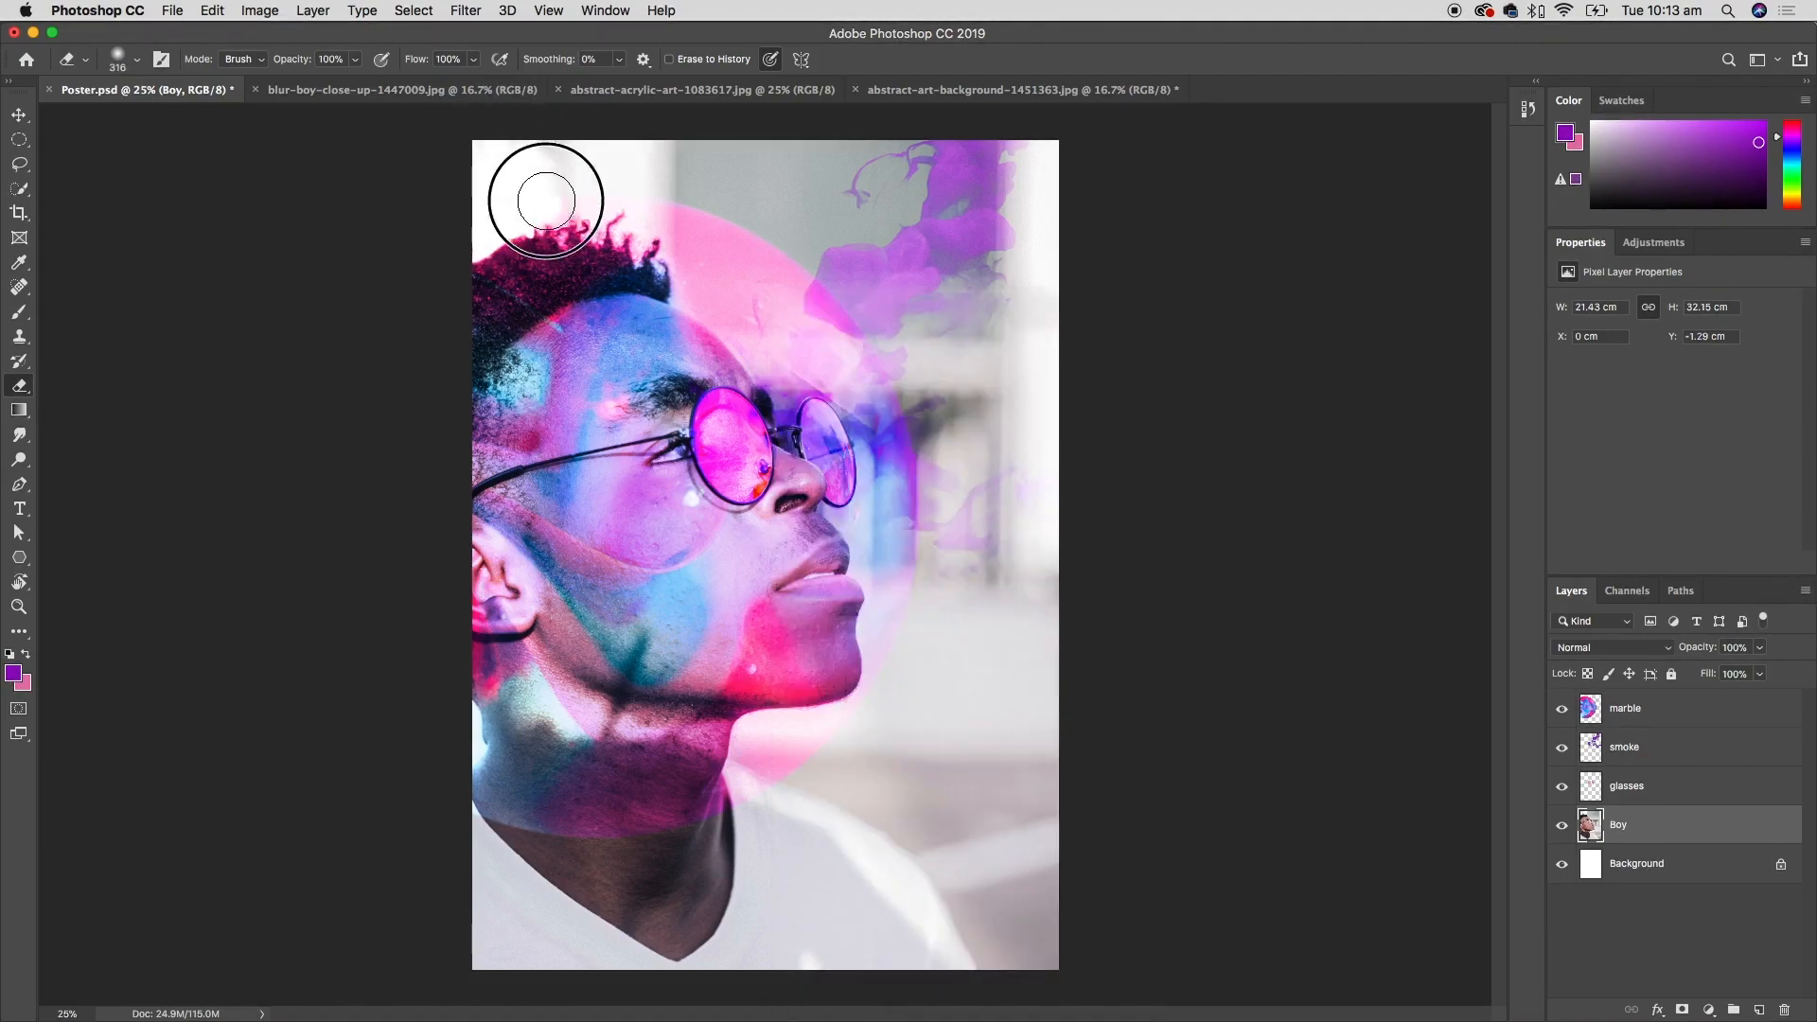
mouse_move(545, 217)
left_mouse_down()
mouse_move(642, 236)
mouse_move(626, 215)
mouse_move(648, 234)
mouse_move(525, 149)
mouse_move(584, 165)
left_mouse_up()
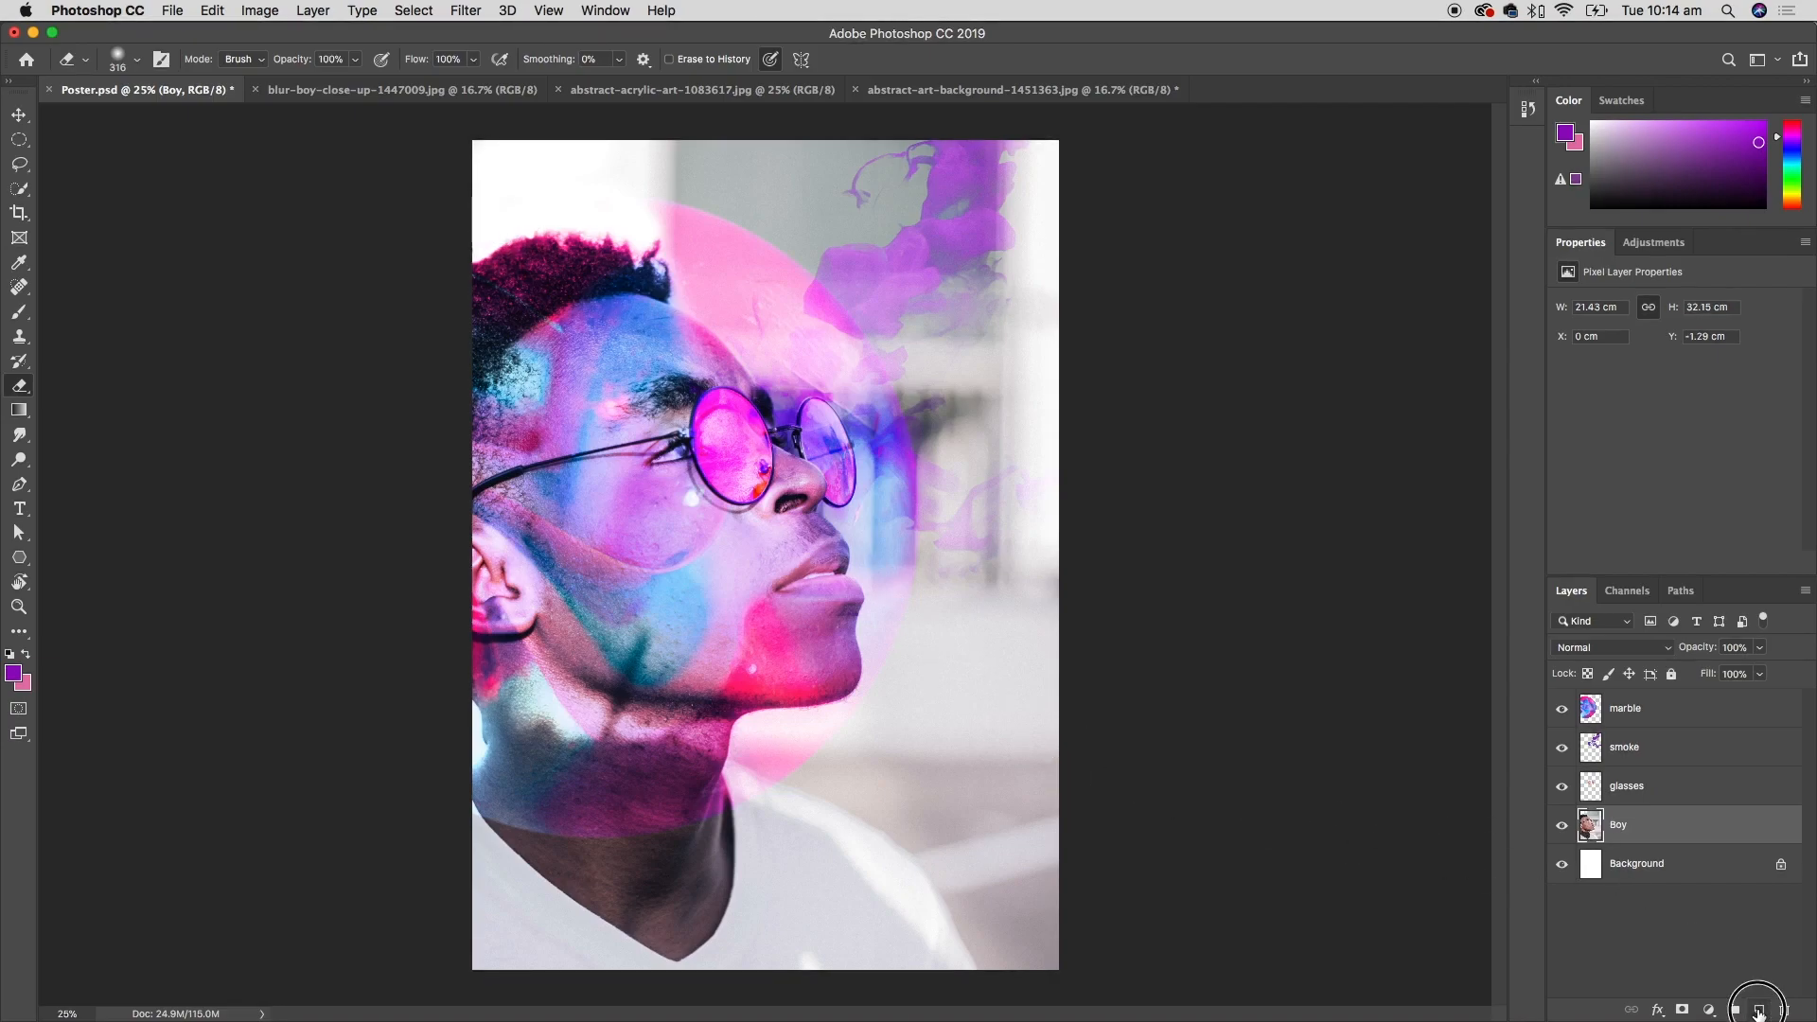
- Add a new layer directly above the Boy layer and name it grey
left_click(1758, 1011)
double_click(1623, 825)
type("grey")
key("Return")
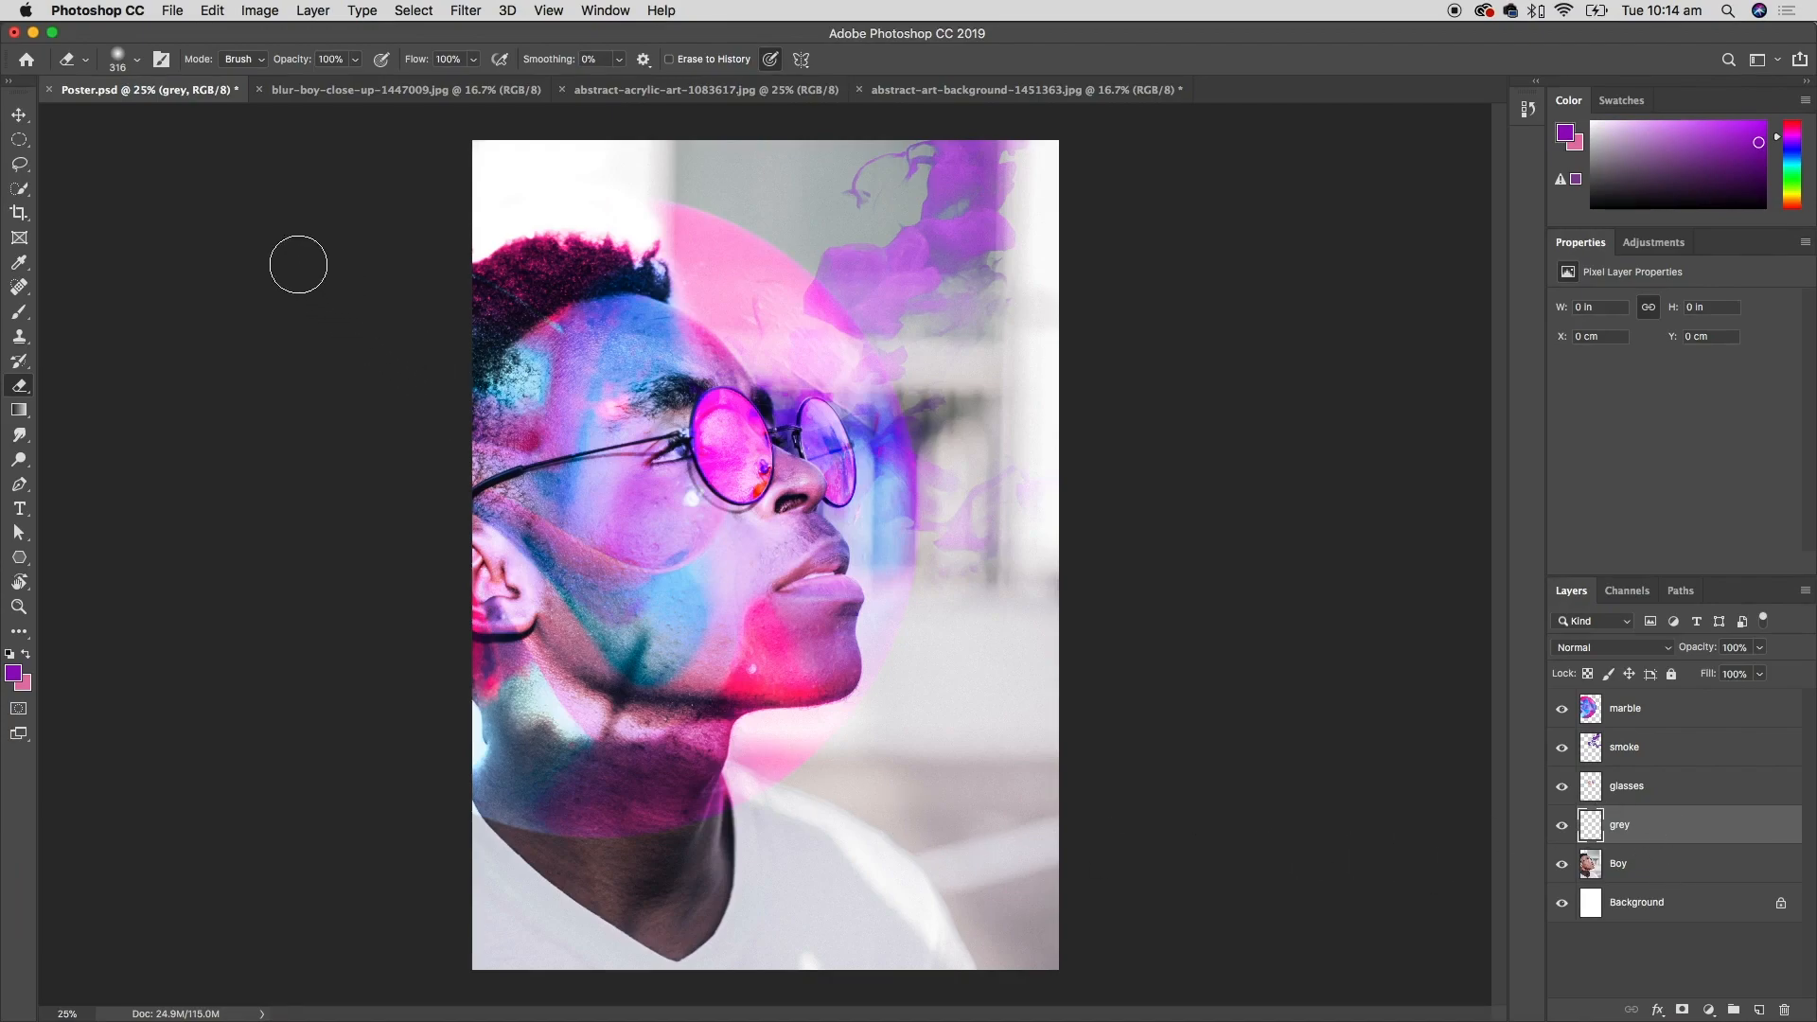
- Set the Brush tool's foreground colour to mid grey 999999
key("b")
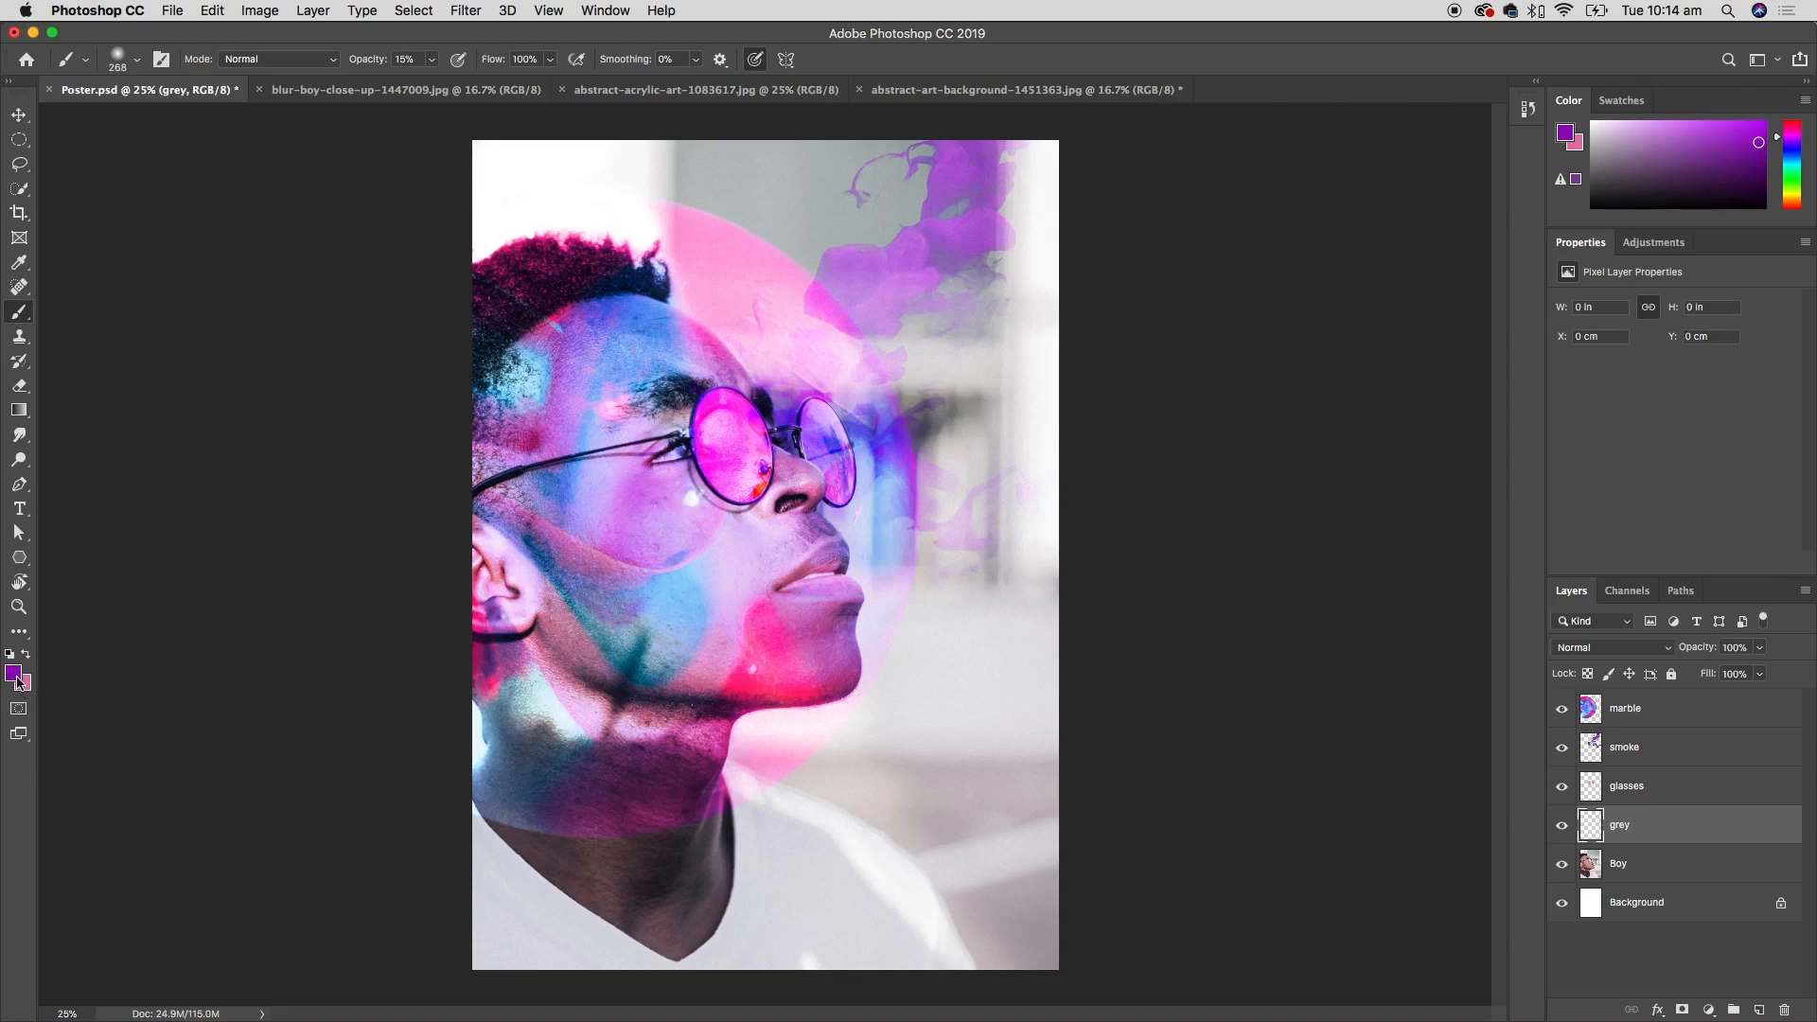
left_click(13, 673)
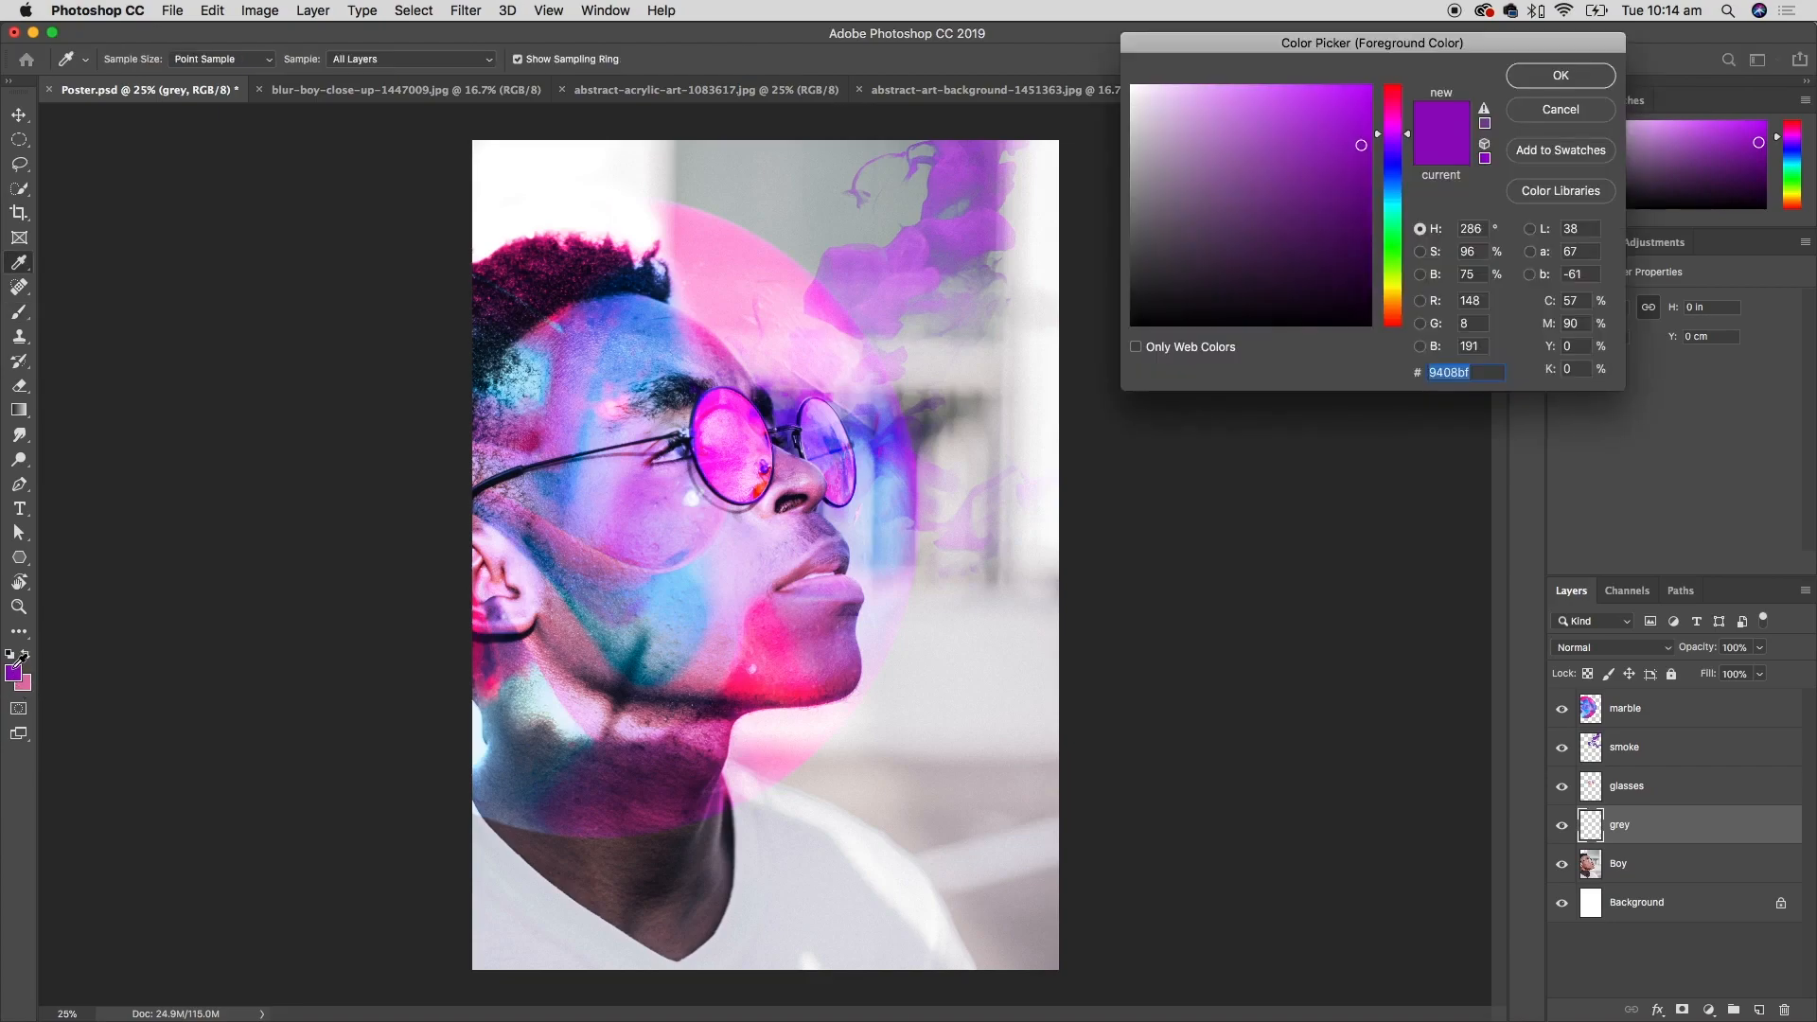
mouse_move(1236, 148)
left_mouse_down()
mouse_move(1237, 126)
mouse_move(1188, 166)
mouse_move(1212, 195)
left_mouse_up()
left_click(1394, 172)
mouse_move(1394, 179)
left_mouse_down()
mouse_move(1394, 252)
mouse_move(1396, 159)
left_mouse_up()
mouse_move(1216, 196)
left_mouse_down()
mouse_move(1240, 133)
mouse_move(1153, 193)
mouse_move(1105, 181)
left_mouse_up()
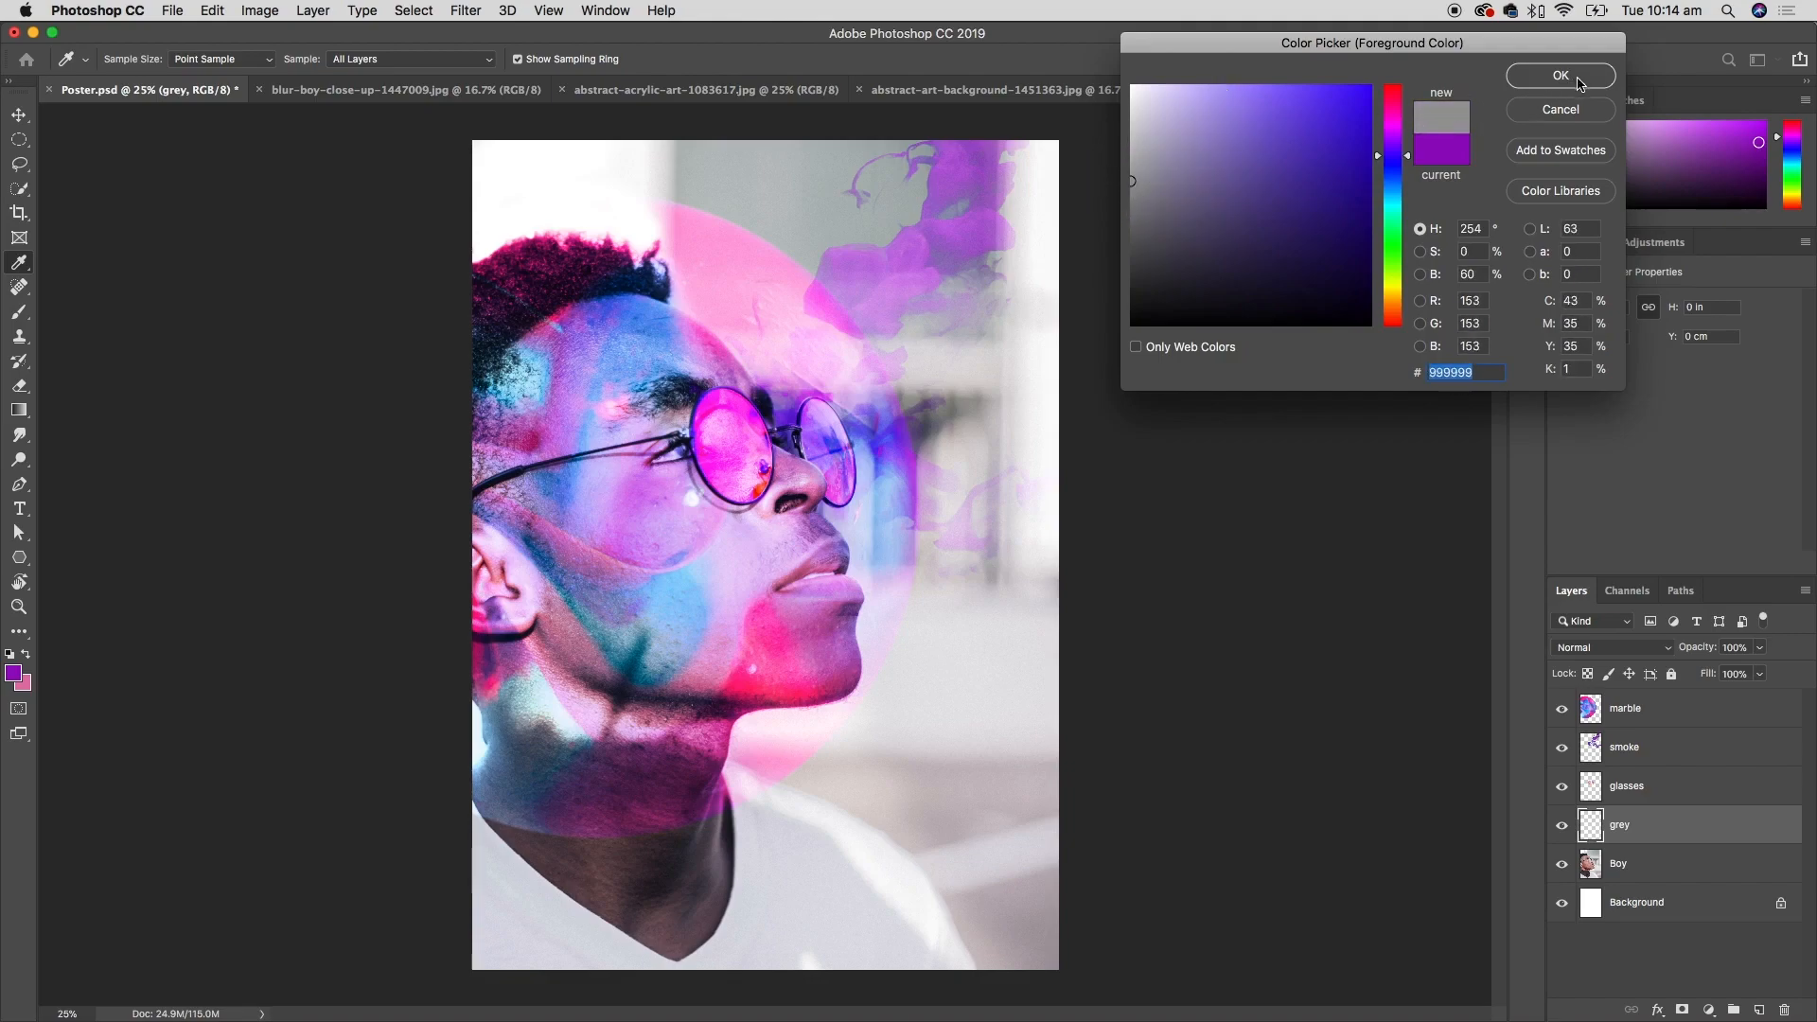
left_click(1578, 81)
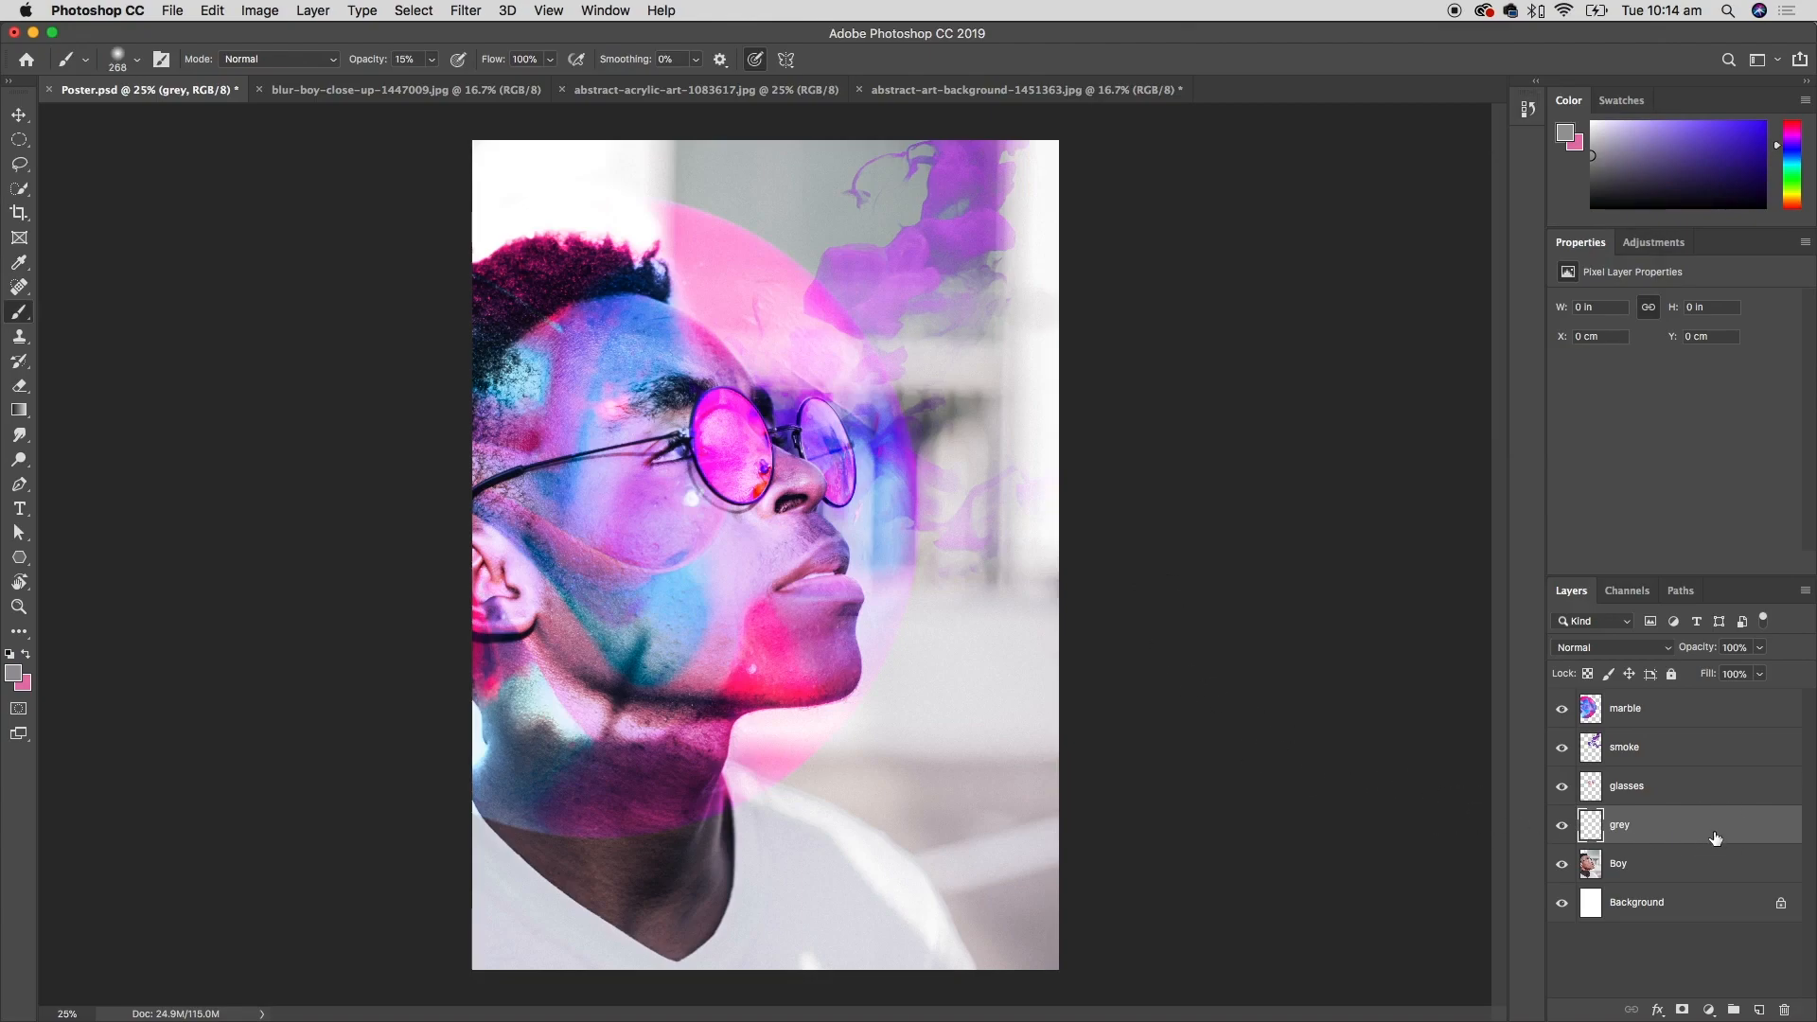
- Try painting grey at 15% opacity over the erased area above the hair, compare it hidden and shown, and undo it
mouse_move(499, 219)
left_mouse_down()
mouse_move(616, 220)
mouse_move(651, 235)
mouse_move(645, 210)
mouse_move(602, 201)
mouse_move(473, 208)
mouse_move(514, 208)
mouse_move(484, 154)
mouse_move(490, 171)
mouse_move(543, 145)
mouse_move(545, 173)
mouse_move(598, 143)
mouse_move(626, 180)
mouse_move(636, 151)
mouse_move(634, 156)
left_mouse_up()
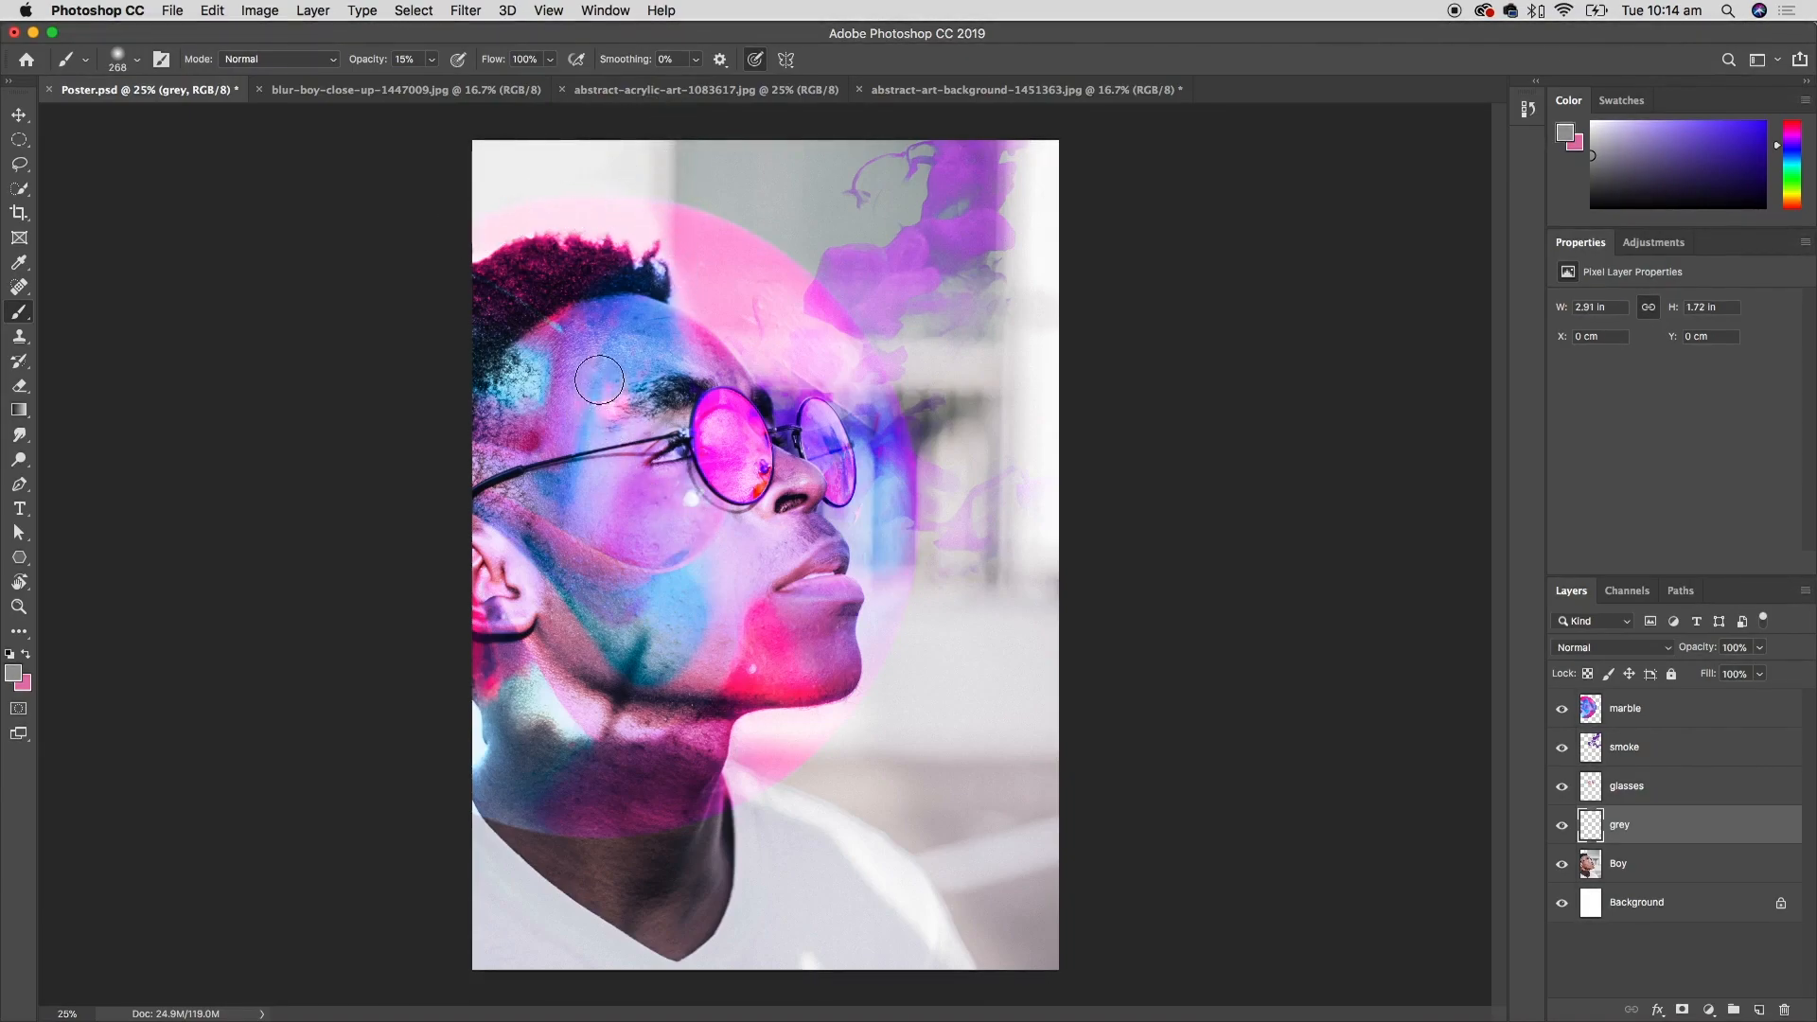
left_click(1565, 827)
left_click(1566, 827)
key("super+z")
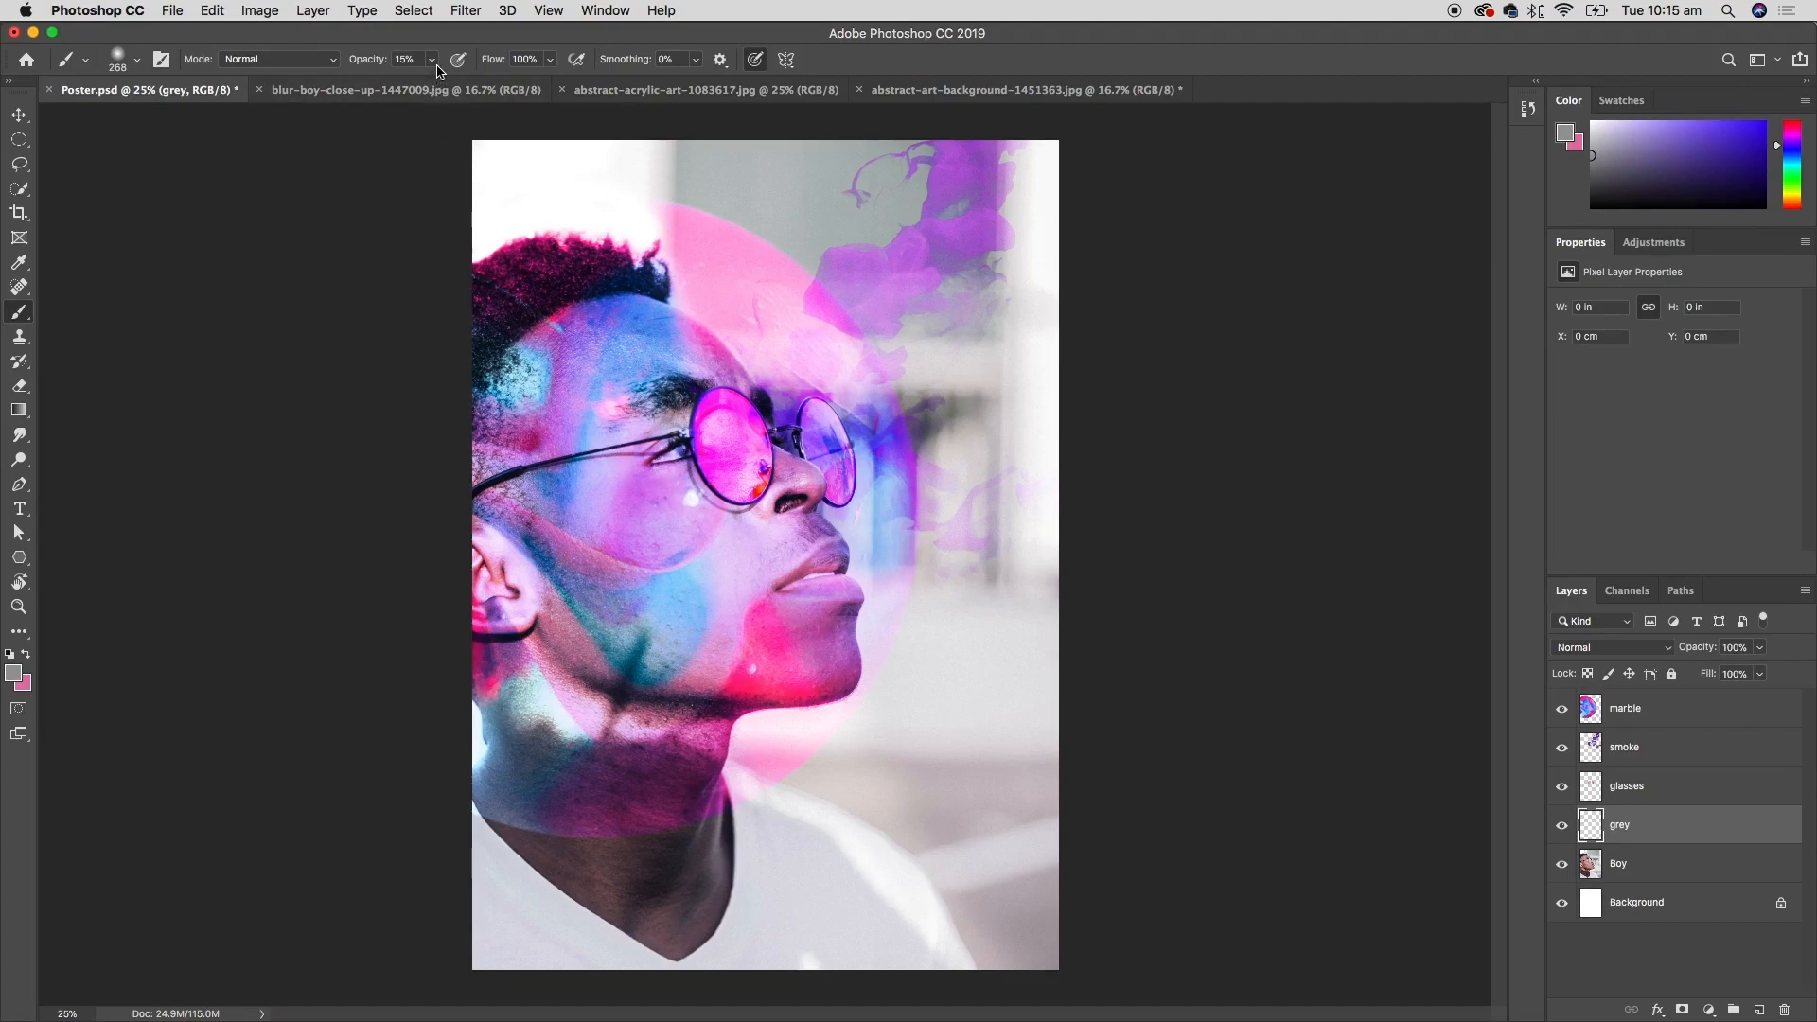
- Try painting the erased area above the hair in grey at 100% brush opacity, and undo the stroke
left_click_drag(434, 61, 517, 87)
mouse_move(524, 212)
left_mouse_down()
mouse_move(470, 251)
mouse_move(537, 216)
mouse_move(484, 226)
mouse_move(502, 176)
mouse_move(466, 178)
mouse_move(509, 181)
mouse_move(527, 145)
mouse_move(542, 225)
mouse_move(596, 142)
mouse_move(633, 208)
mouse_move(653, 138)
mouse_move(656, 232)
left_mouse_up()
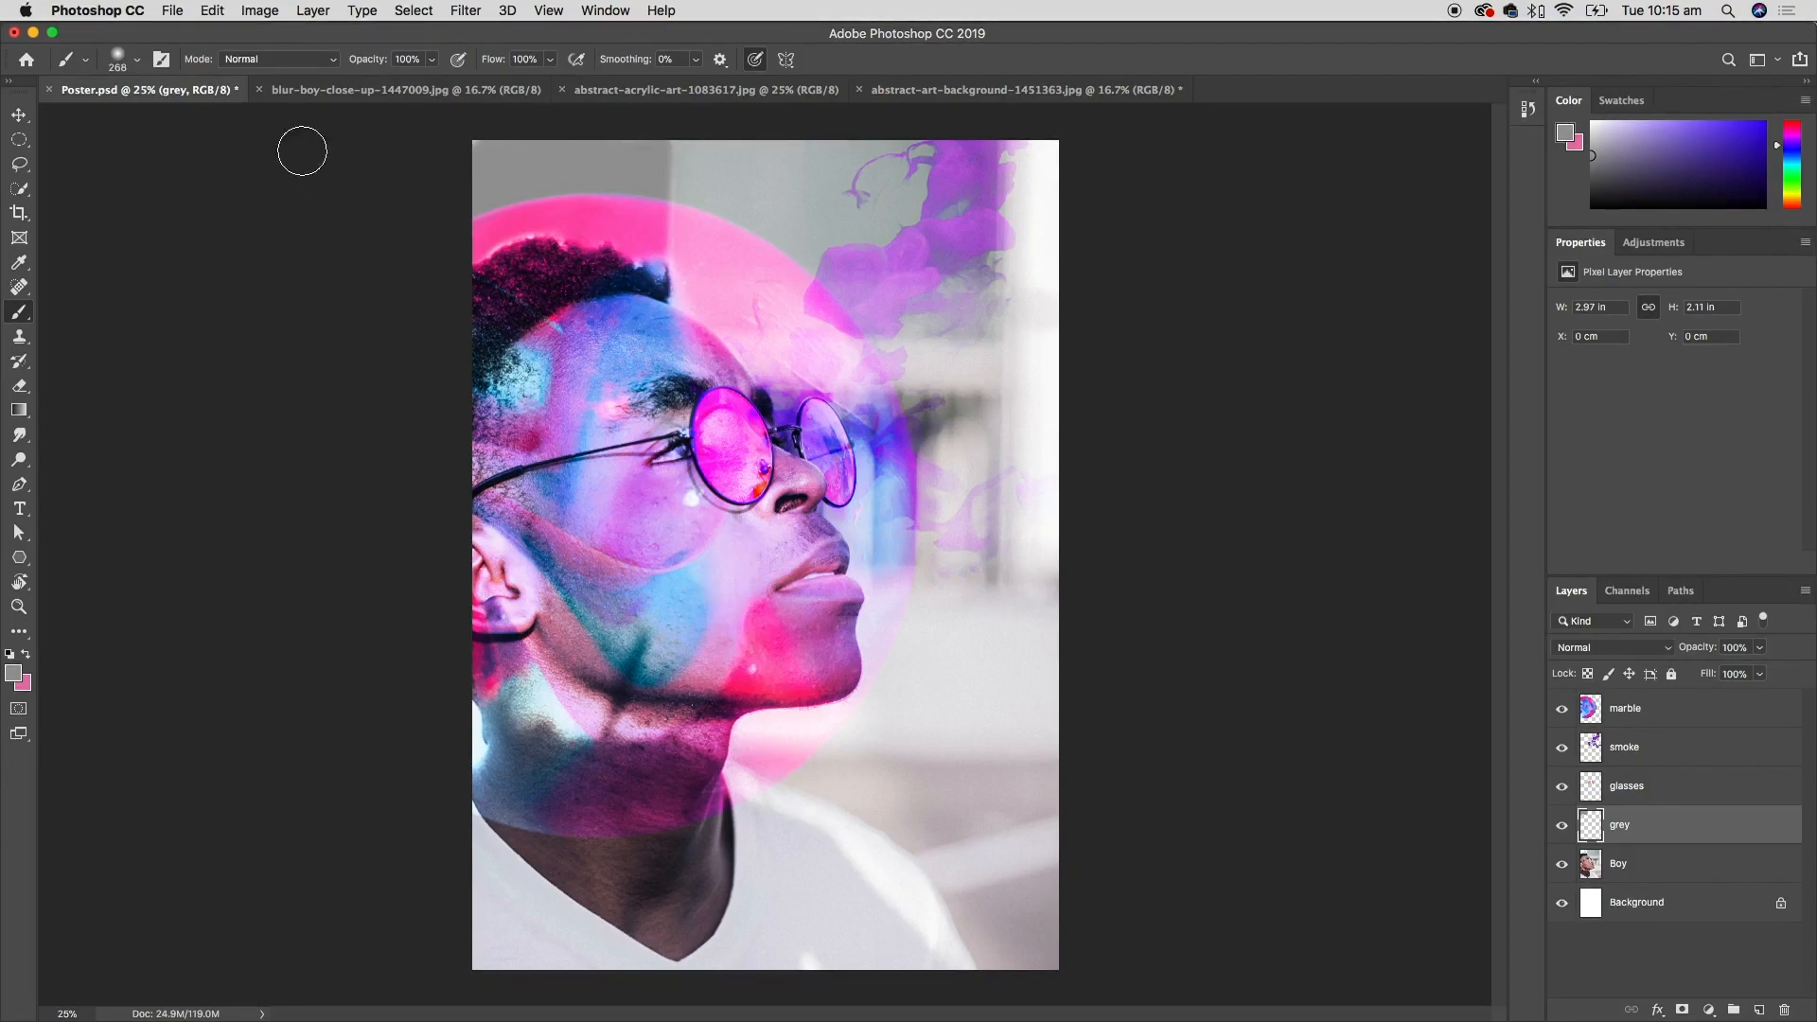
left_click(213, 11)
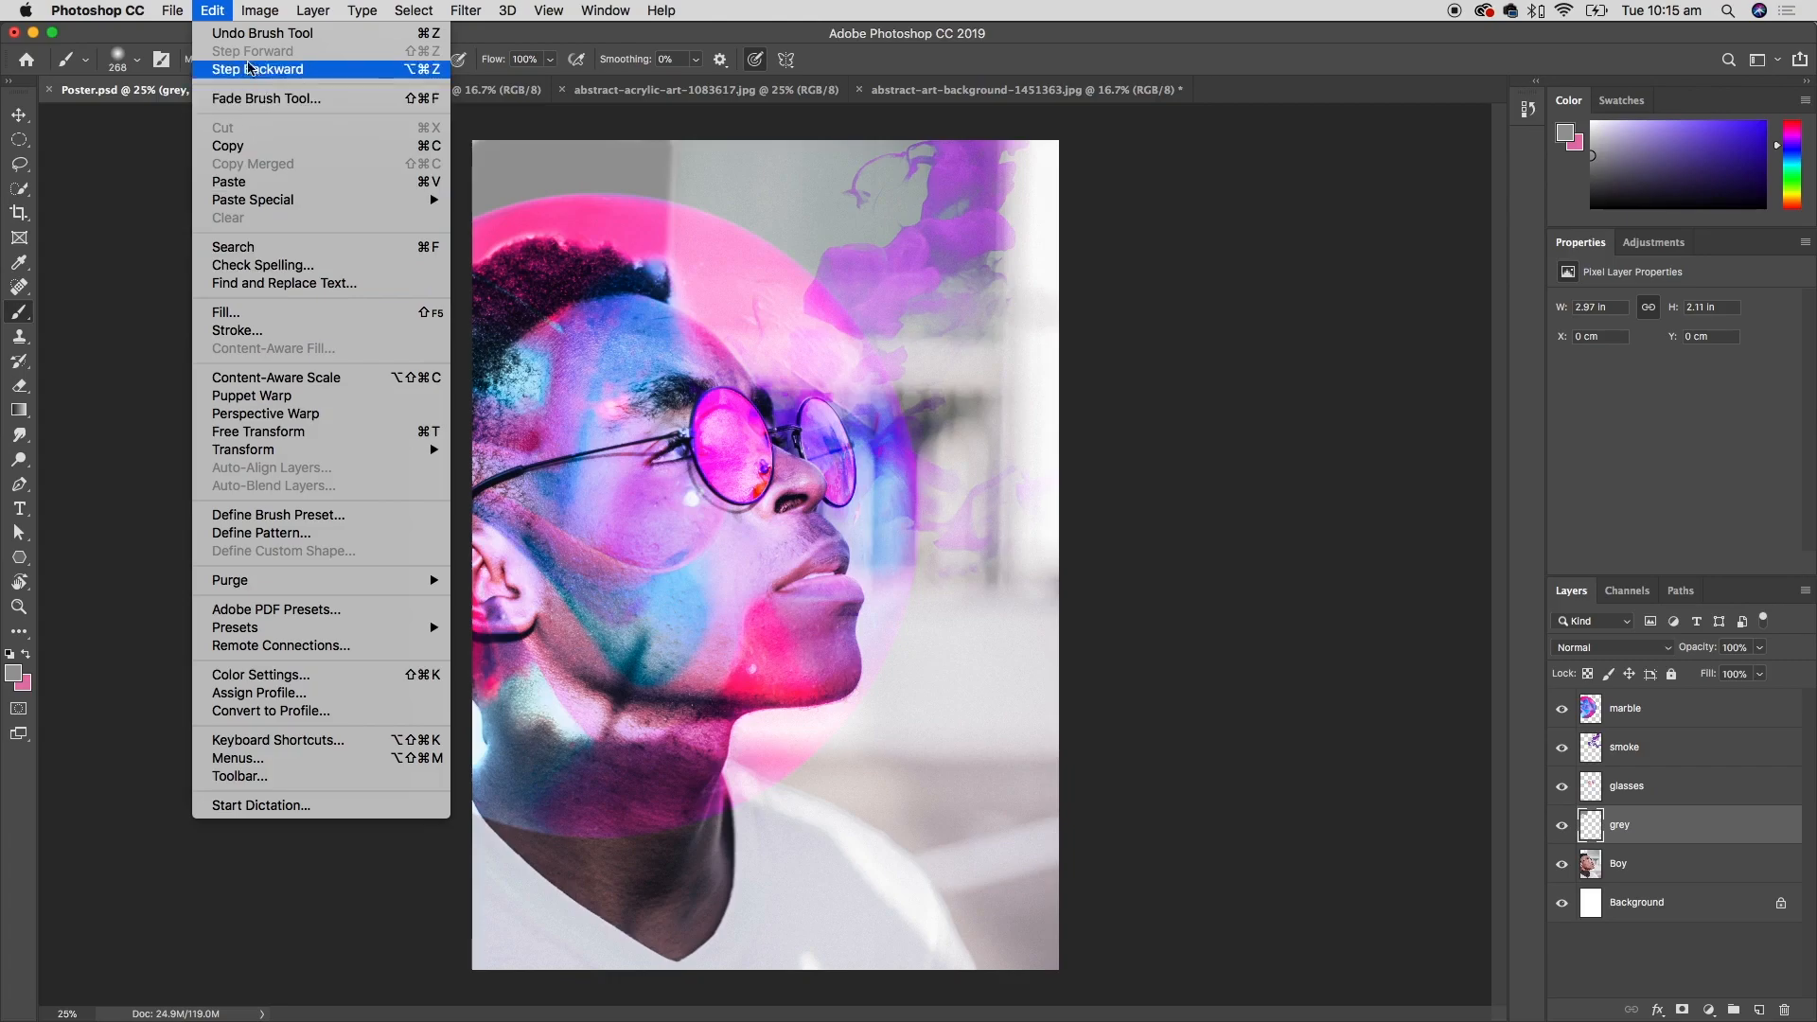
left_click(248, 34)
- Paint grey over the erased background above the hair with the brush opacity at 49%
left_click_drag(422, 64, 381, 115)
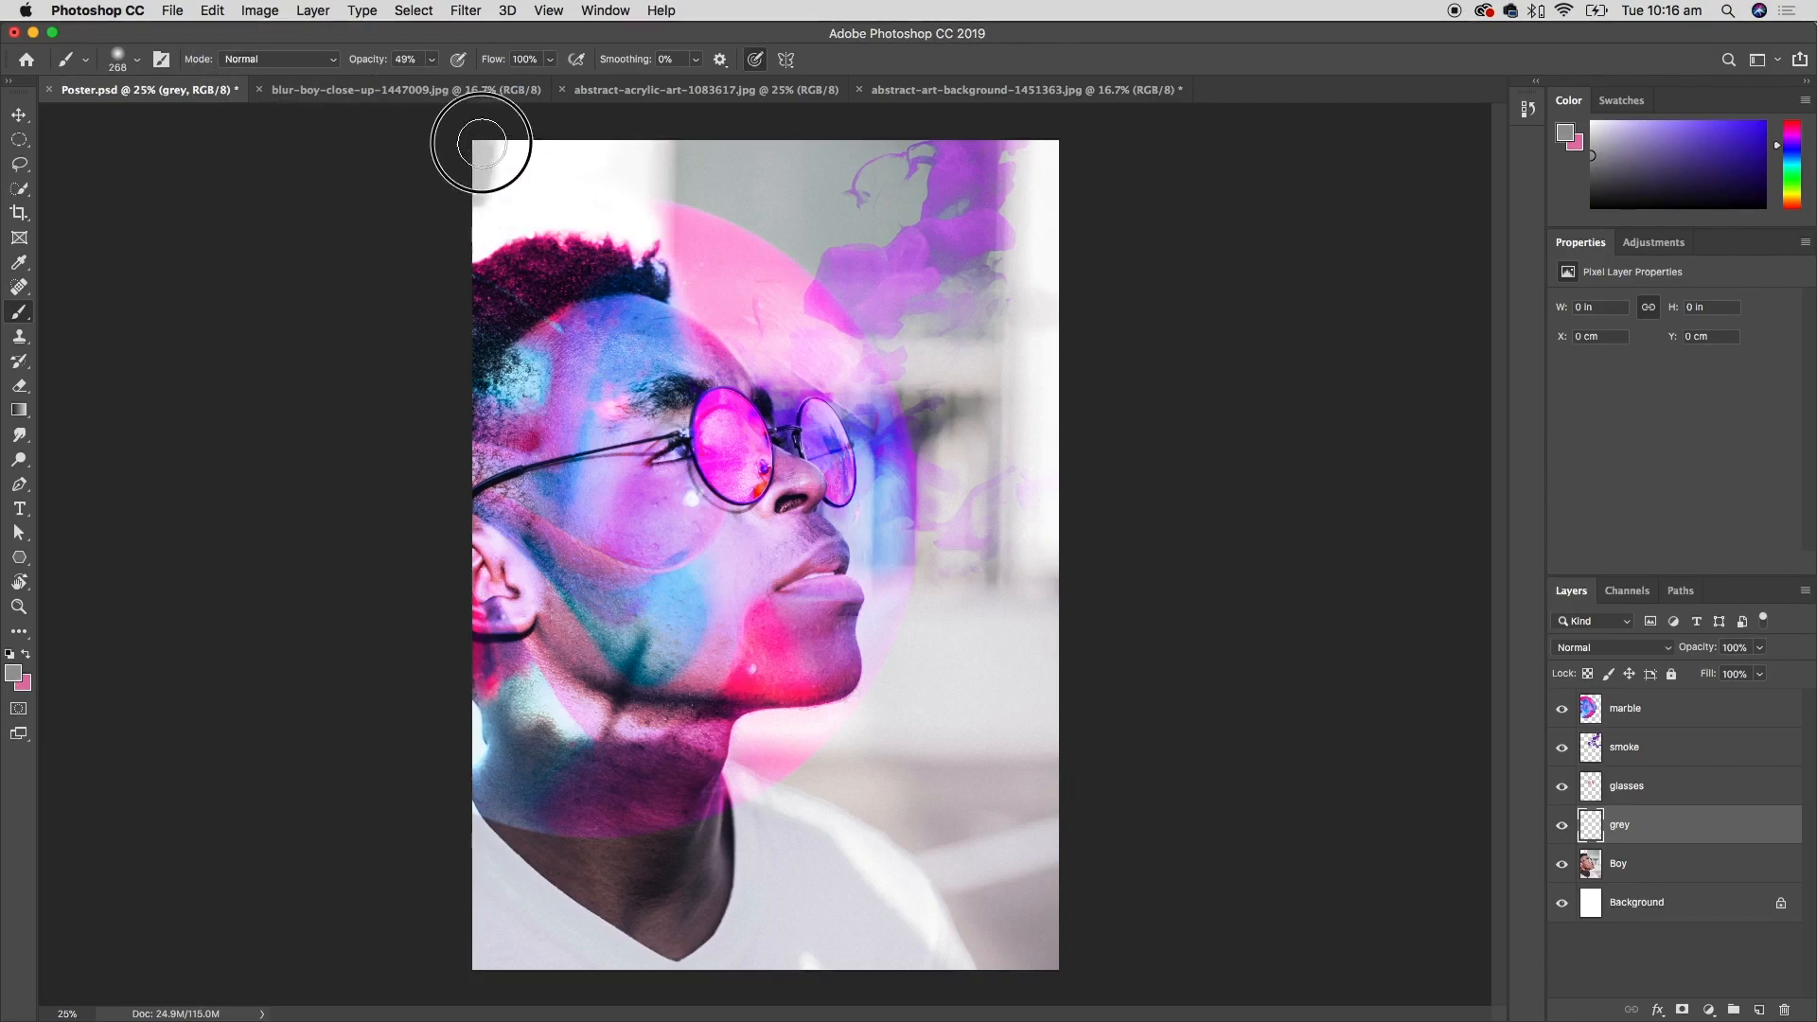
left_click(490, 228)
mouse_move(490, 228)
left_mouse_down()
mouse_move(545, 132)
mouse_move(555, 196)
mouse_move(586, 232)
mouse_move(657, 135)
mouse_move(663, 315)
left_mouse_up()
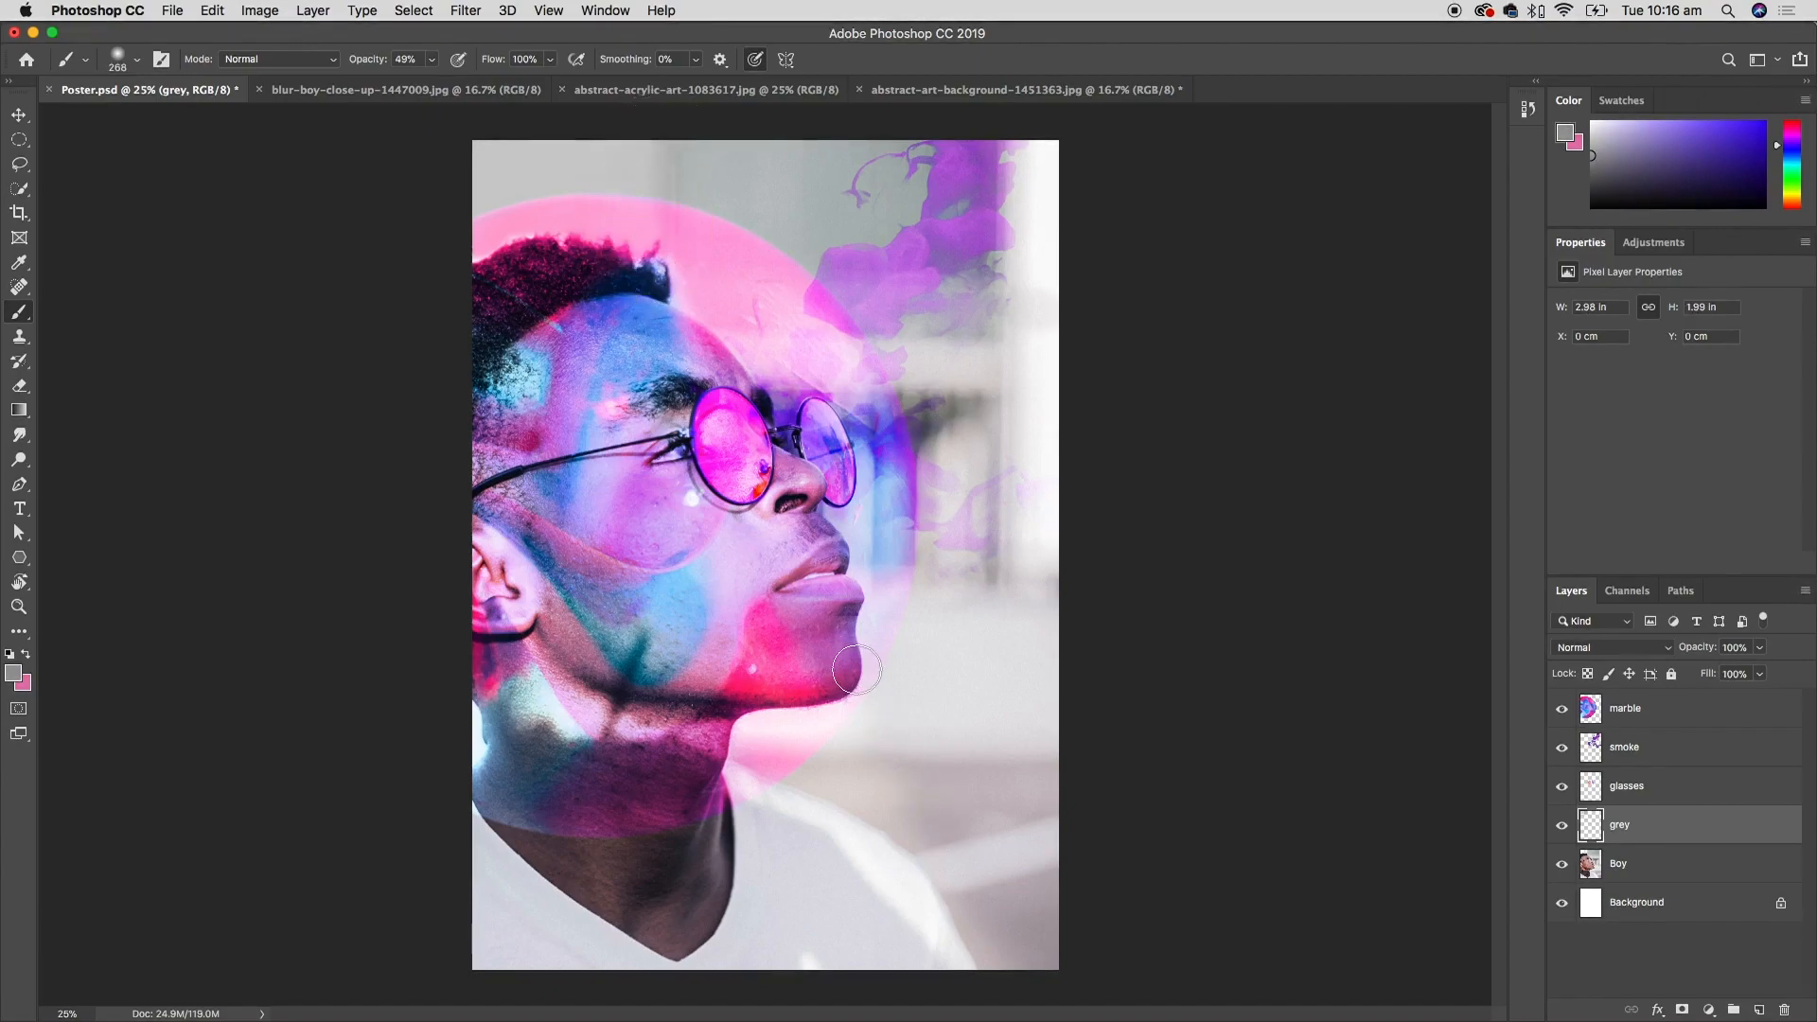
left_click(433, 59)
left_click(435, 63)
- Add a layer named white fade above the grey layer and set the foreground colour to white ffffff
left_click(1757, 1007)
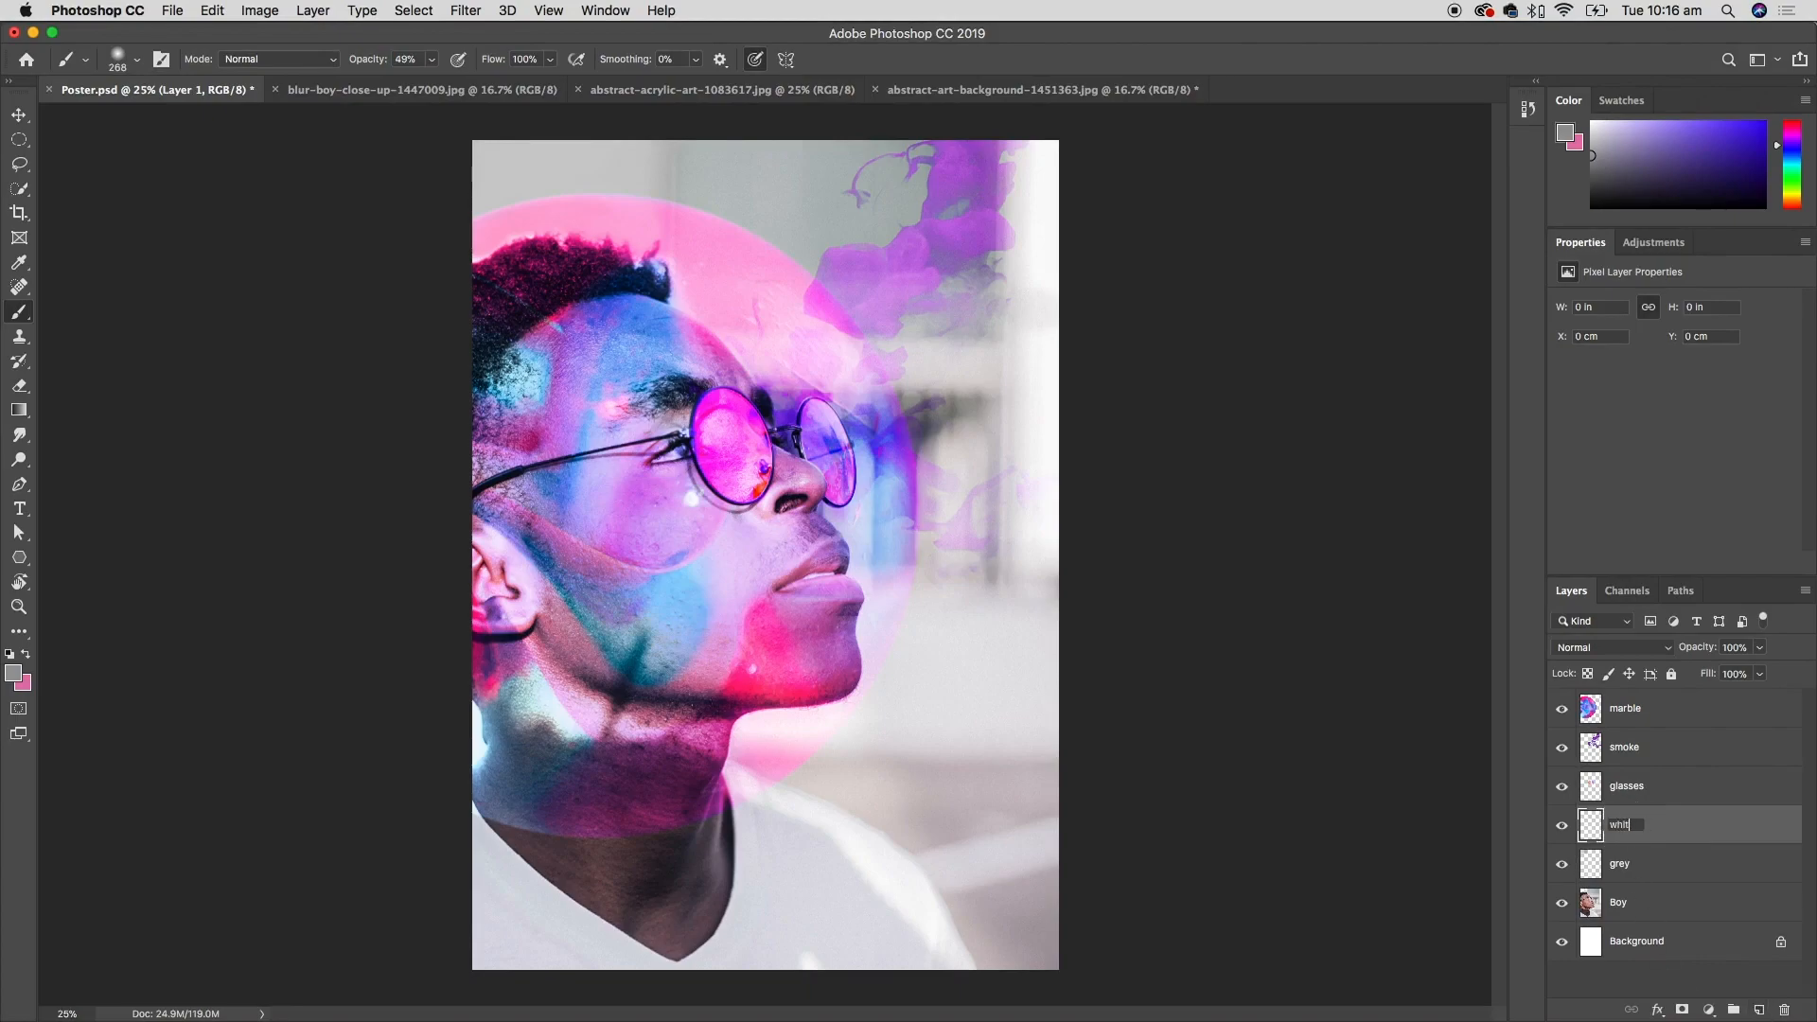
key("Return")
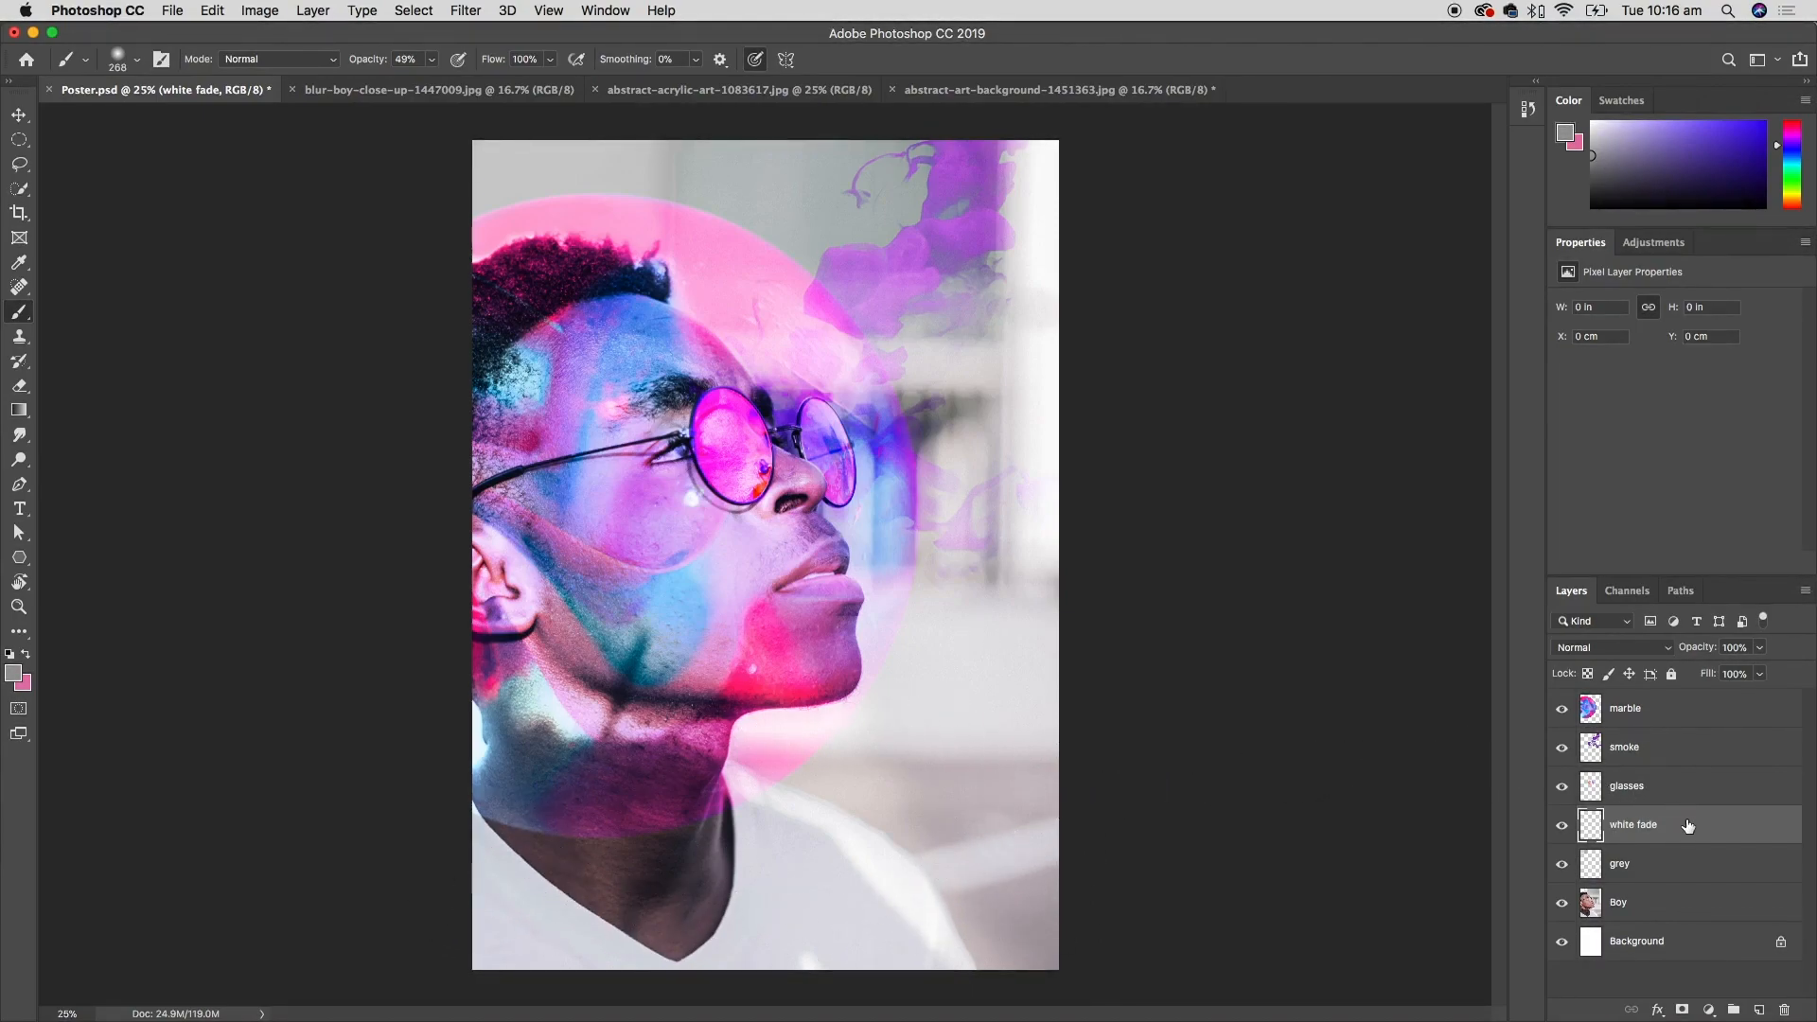
left_click(15, 674)
left_click_drag(1173, 123, 1121, 76)
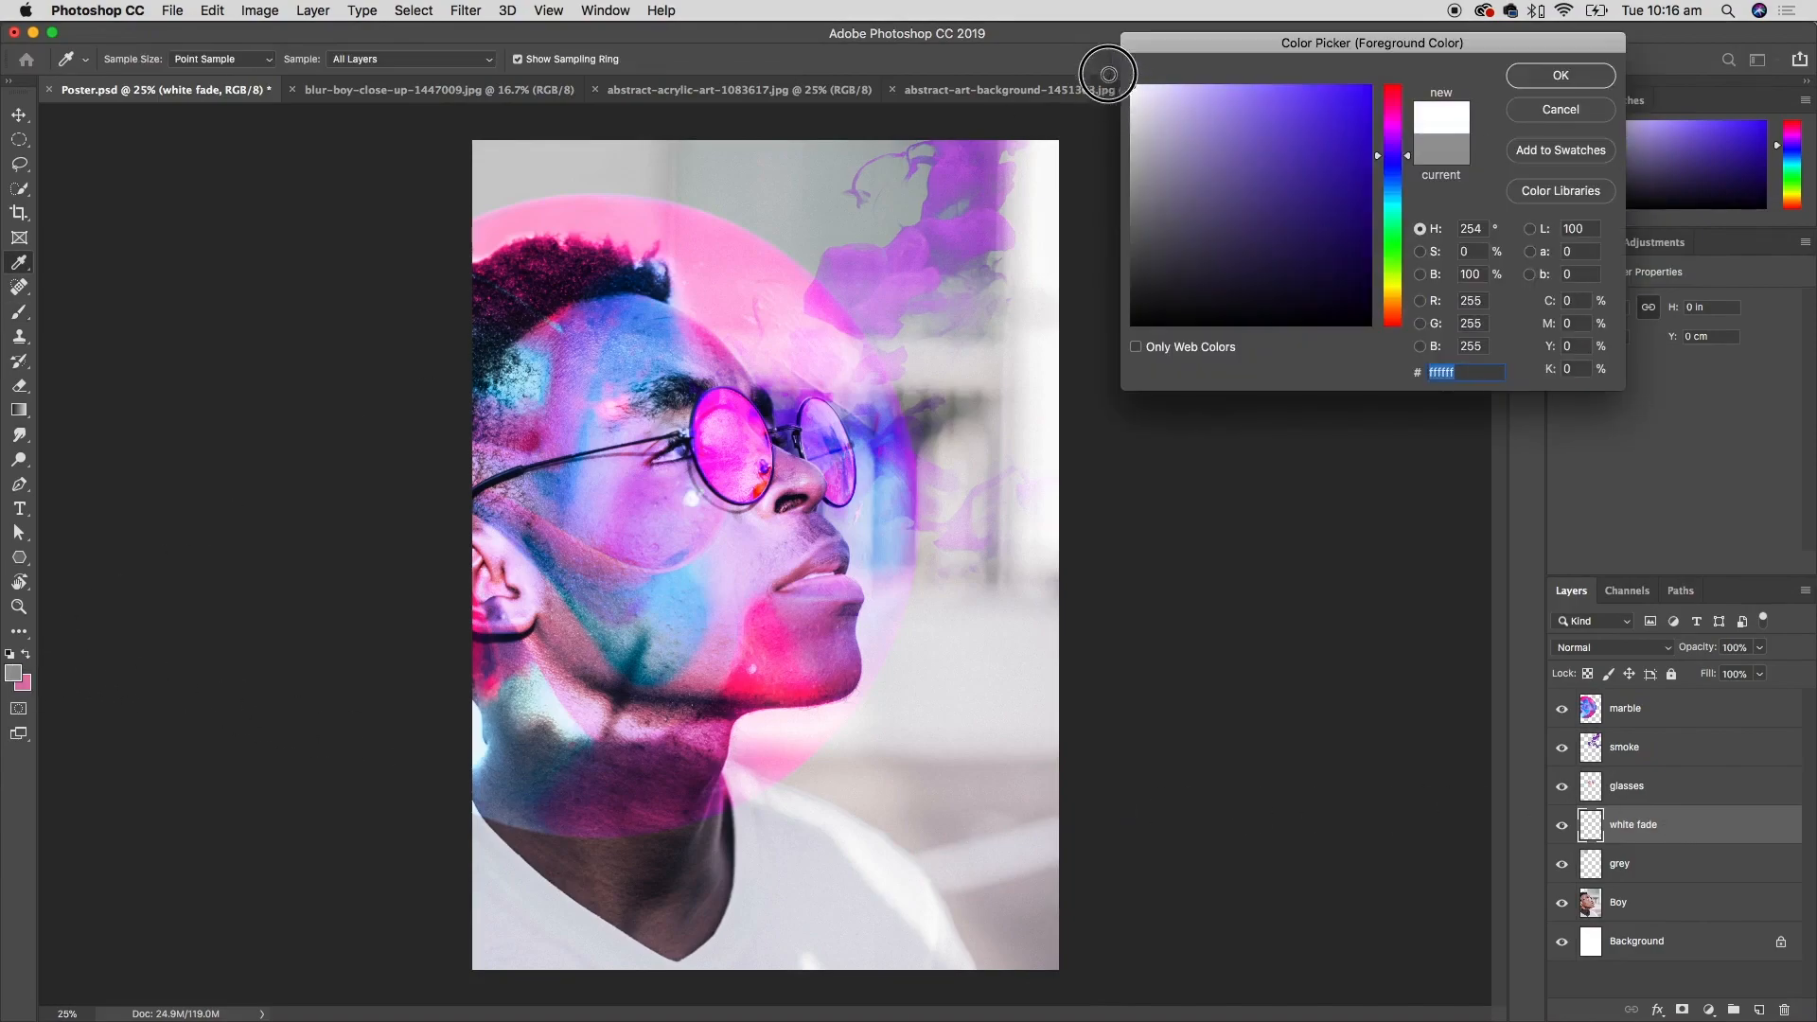
left_click(1559, 78)
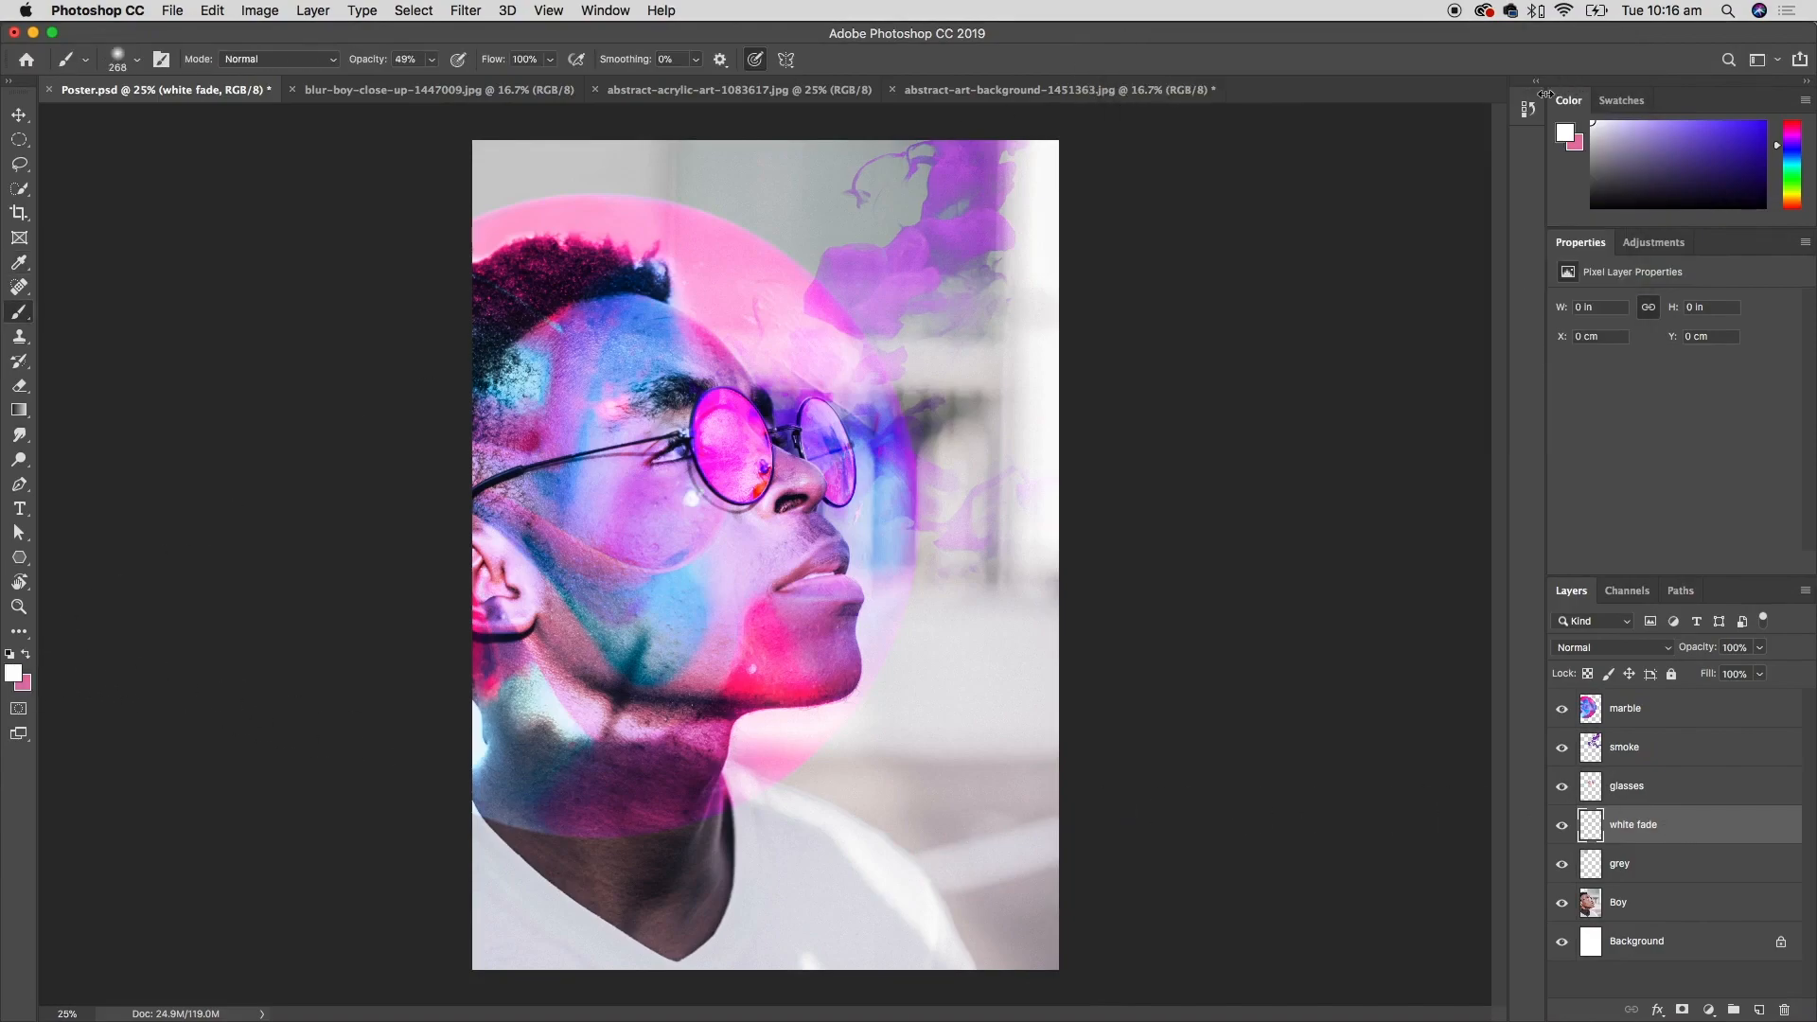
- Paint a white fade across the shirt and lower part of the poster with a soft 2120 px brush at 52% opacity
right_click(835, 483)
left_click(1048, 344)
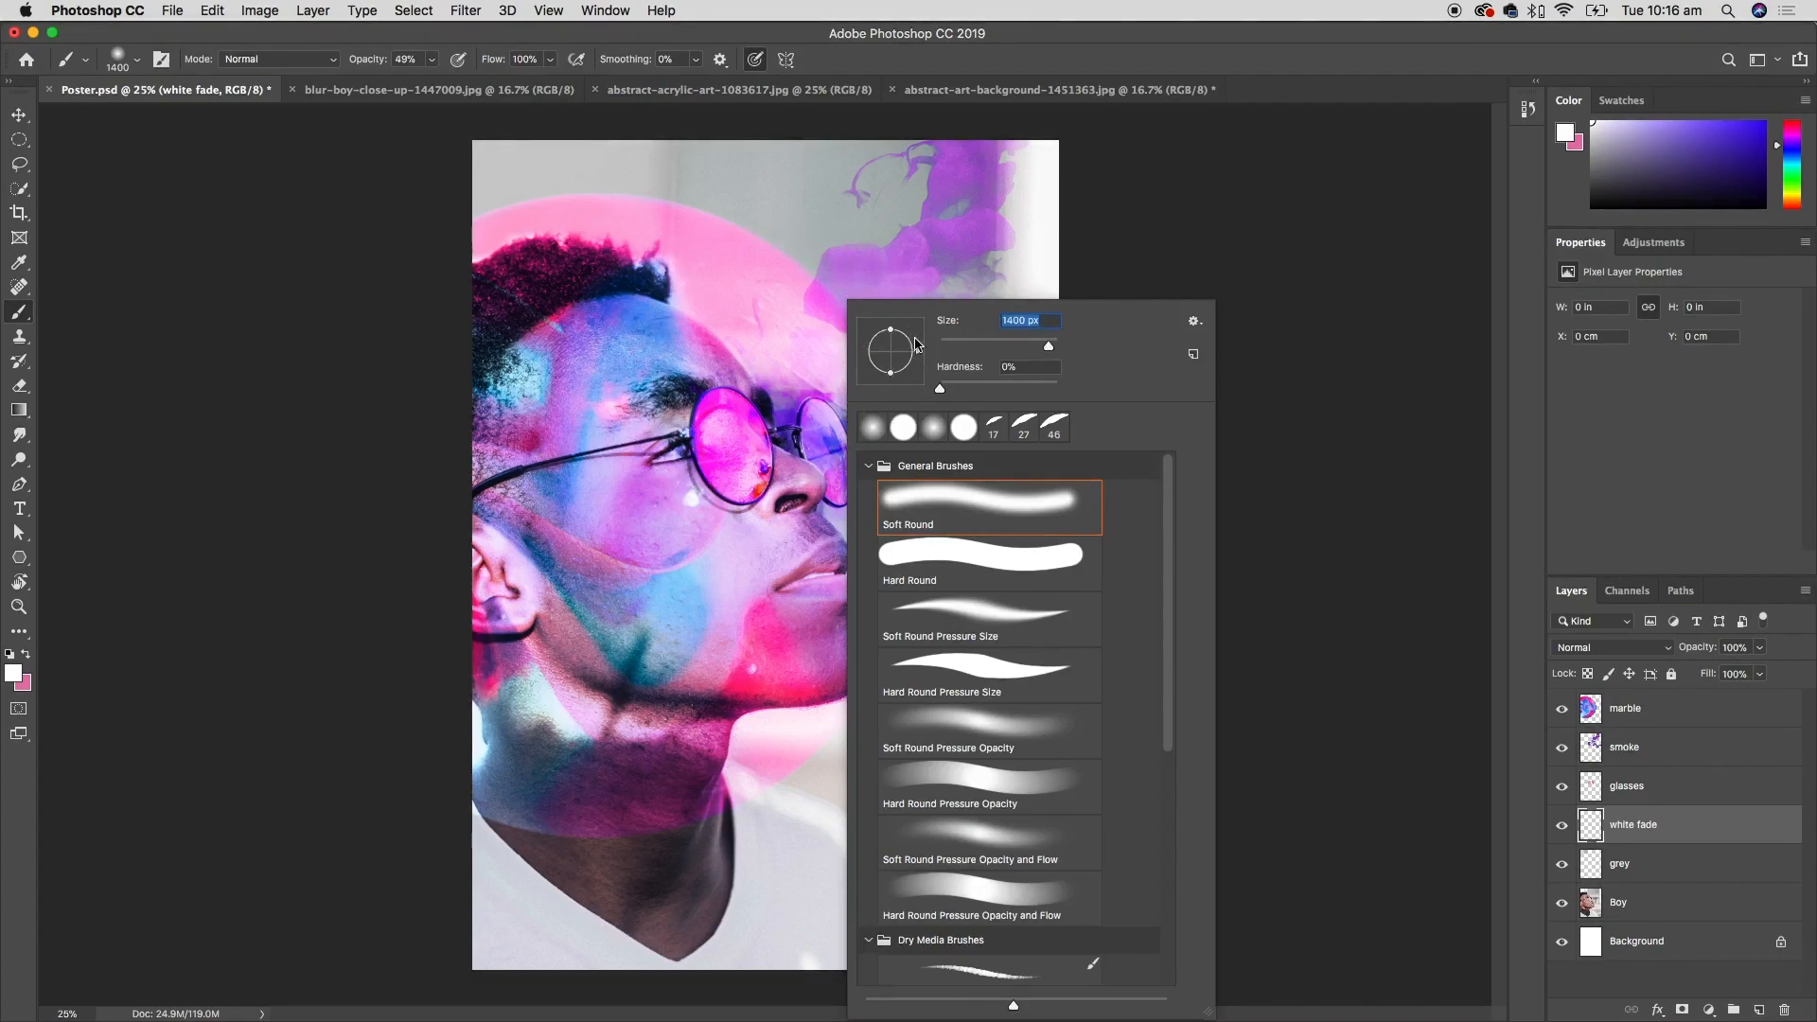
left_click_drag(1049, 349, 1051, 347)
left_click_drag(434, 64, 438, 107)
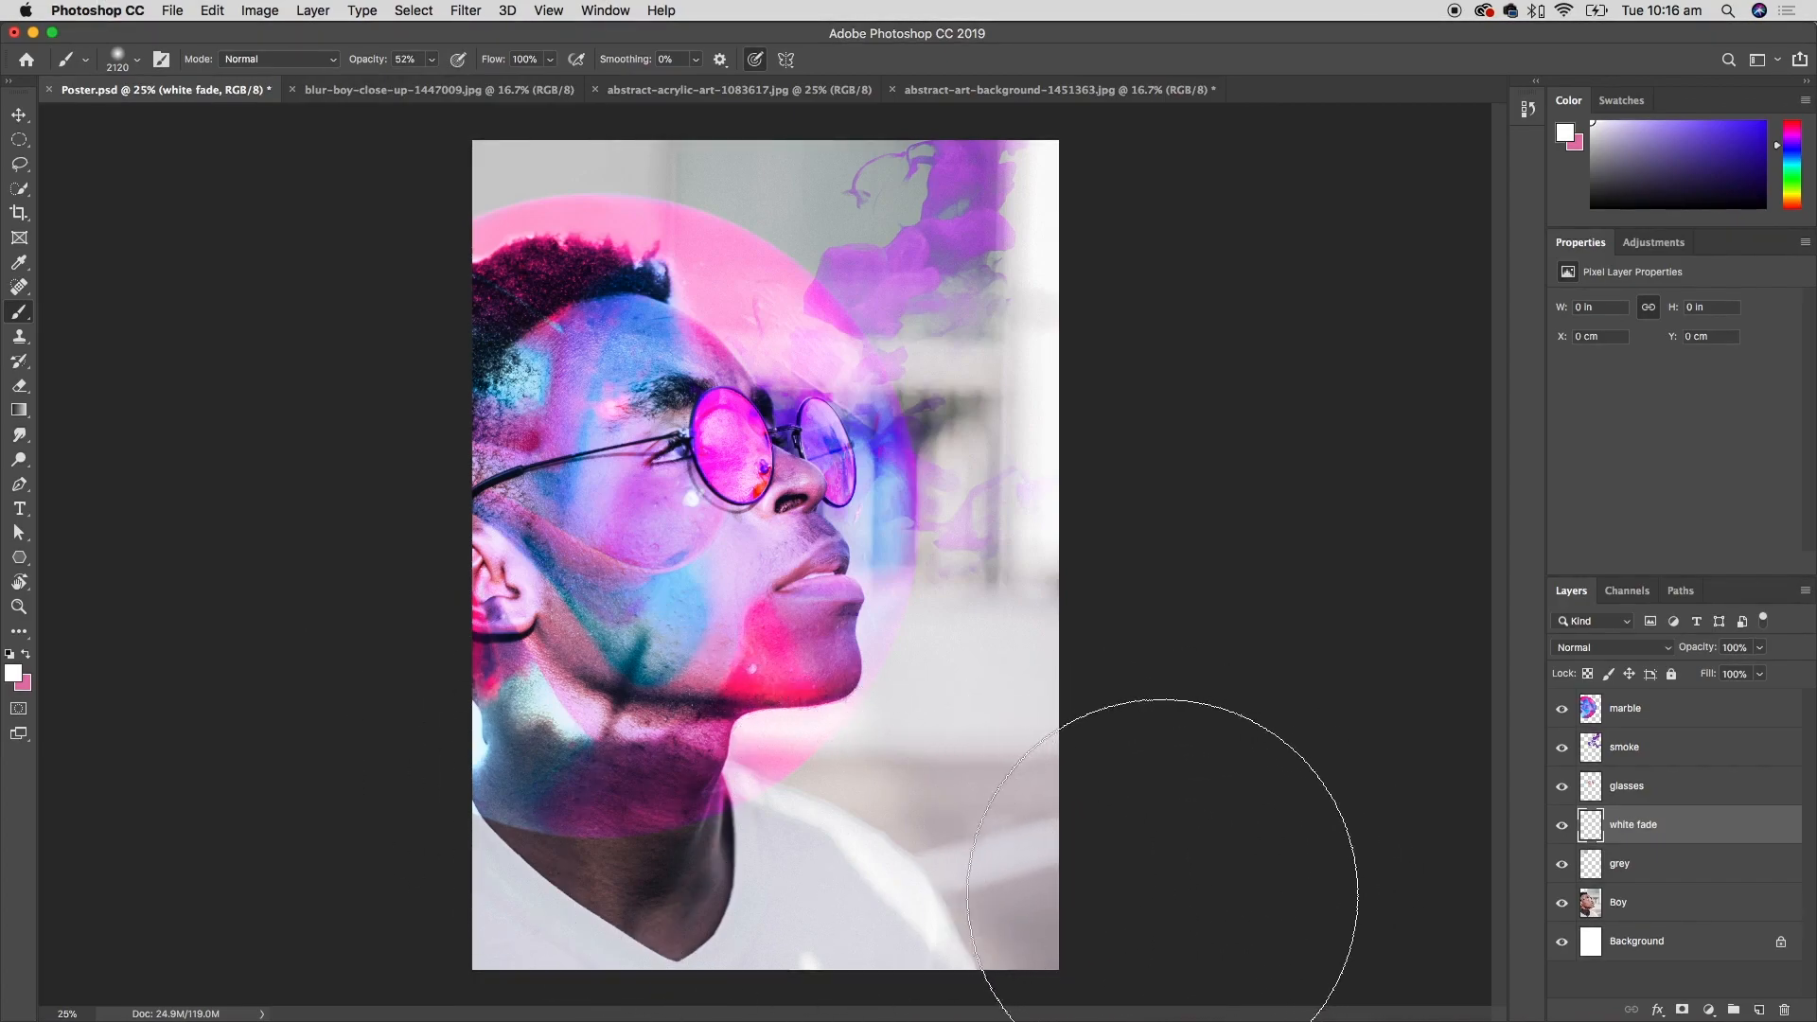
left_click_drag(716, 940, 340, 885)
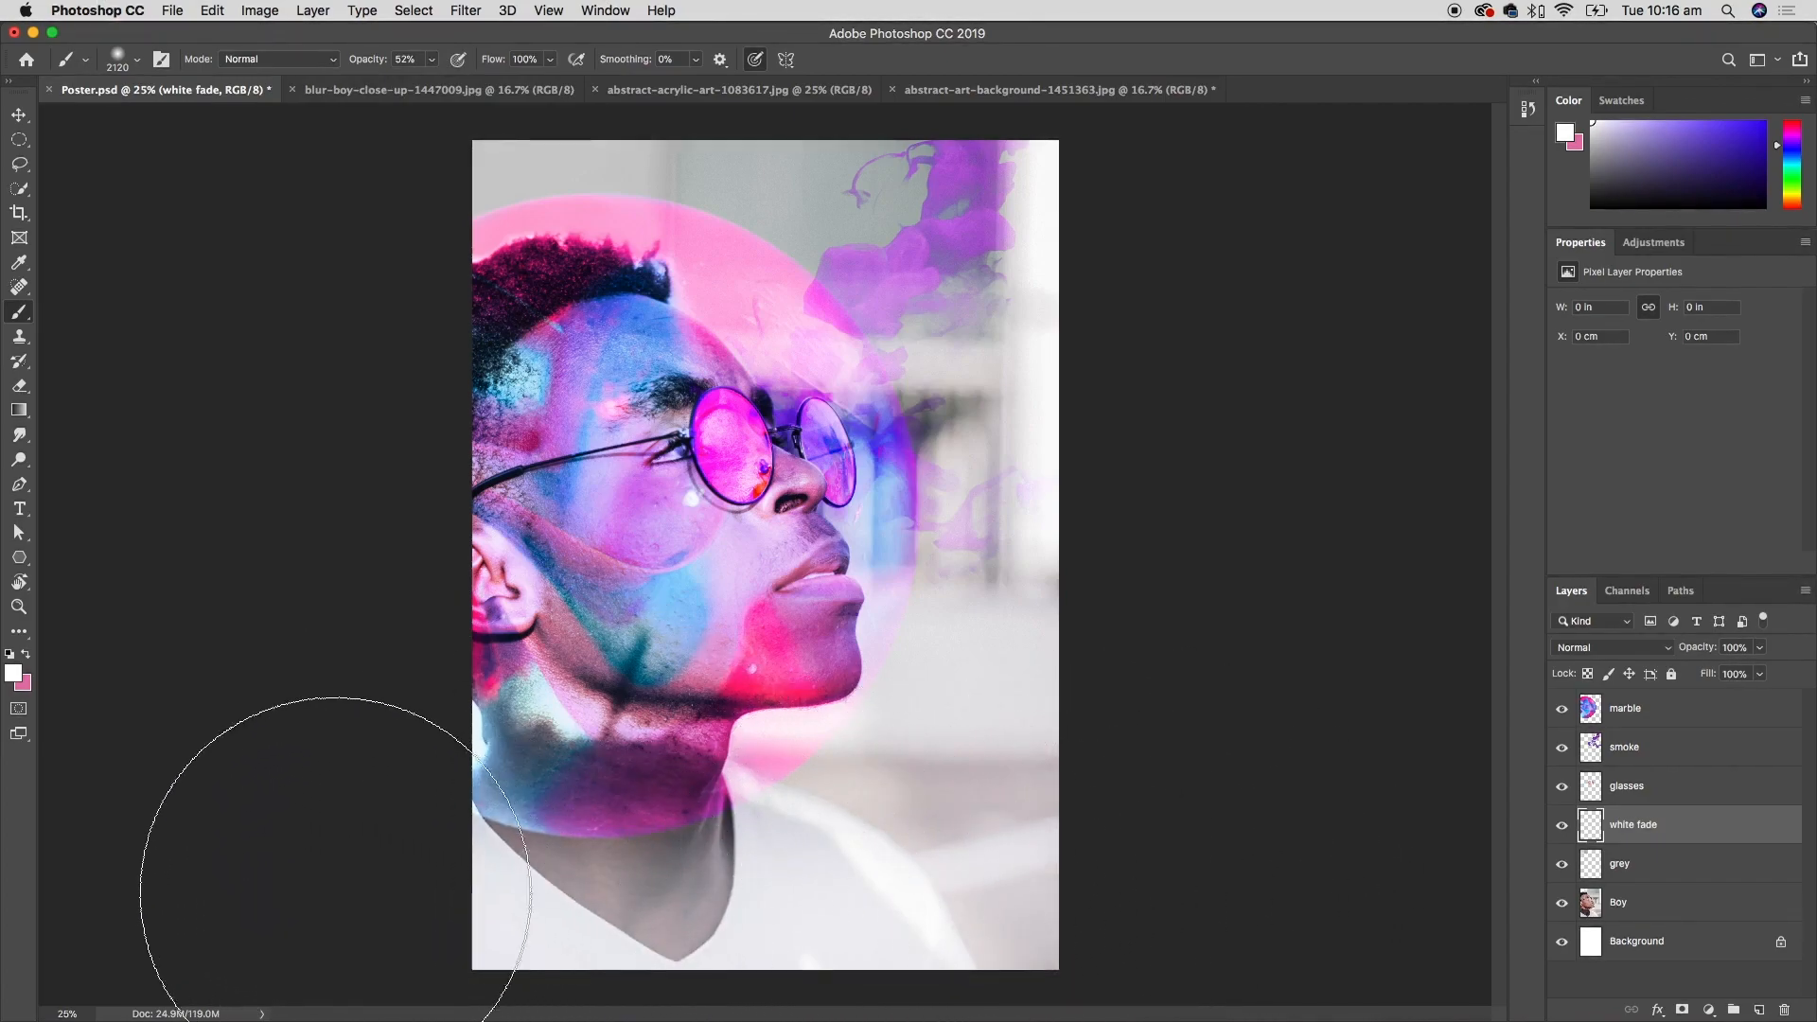
mouse_move(1180, 827)
left_mouse_down()
mouse_move(327, 868)
mouse_move(699, 850)
mouse_move(1253, 895)
mouse_move(798, 950)
mouse_move(494, 954)
mouse_move(407, 938)
mouse_move(1264, 872)
mouse_move(726, 938)
mouse_move(446, 925)
mouse_move(529, 845)
mouse_move(936, 775)
mouse_move(949, 806)
mouse_move(845, 812)
mouse_move(658, 874)
left_mouse_up()
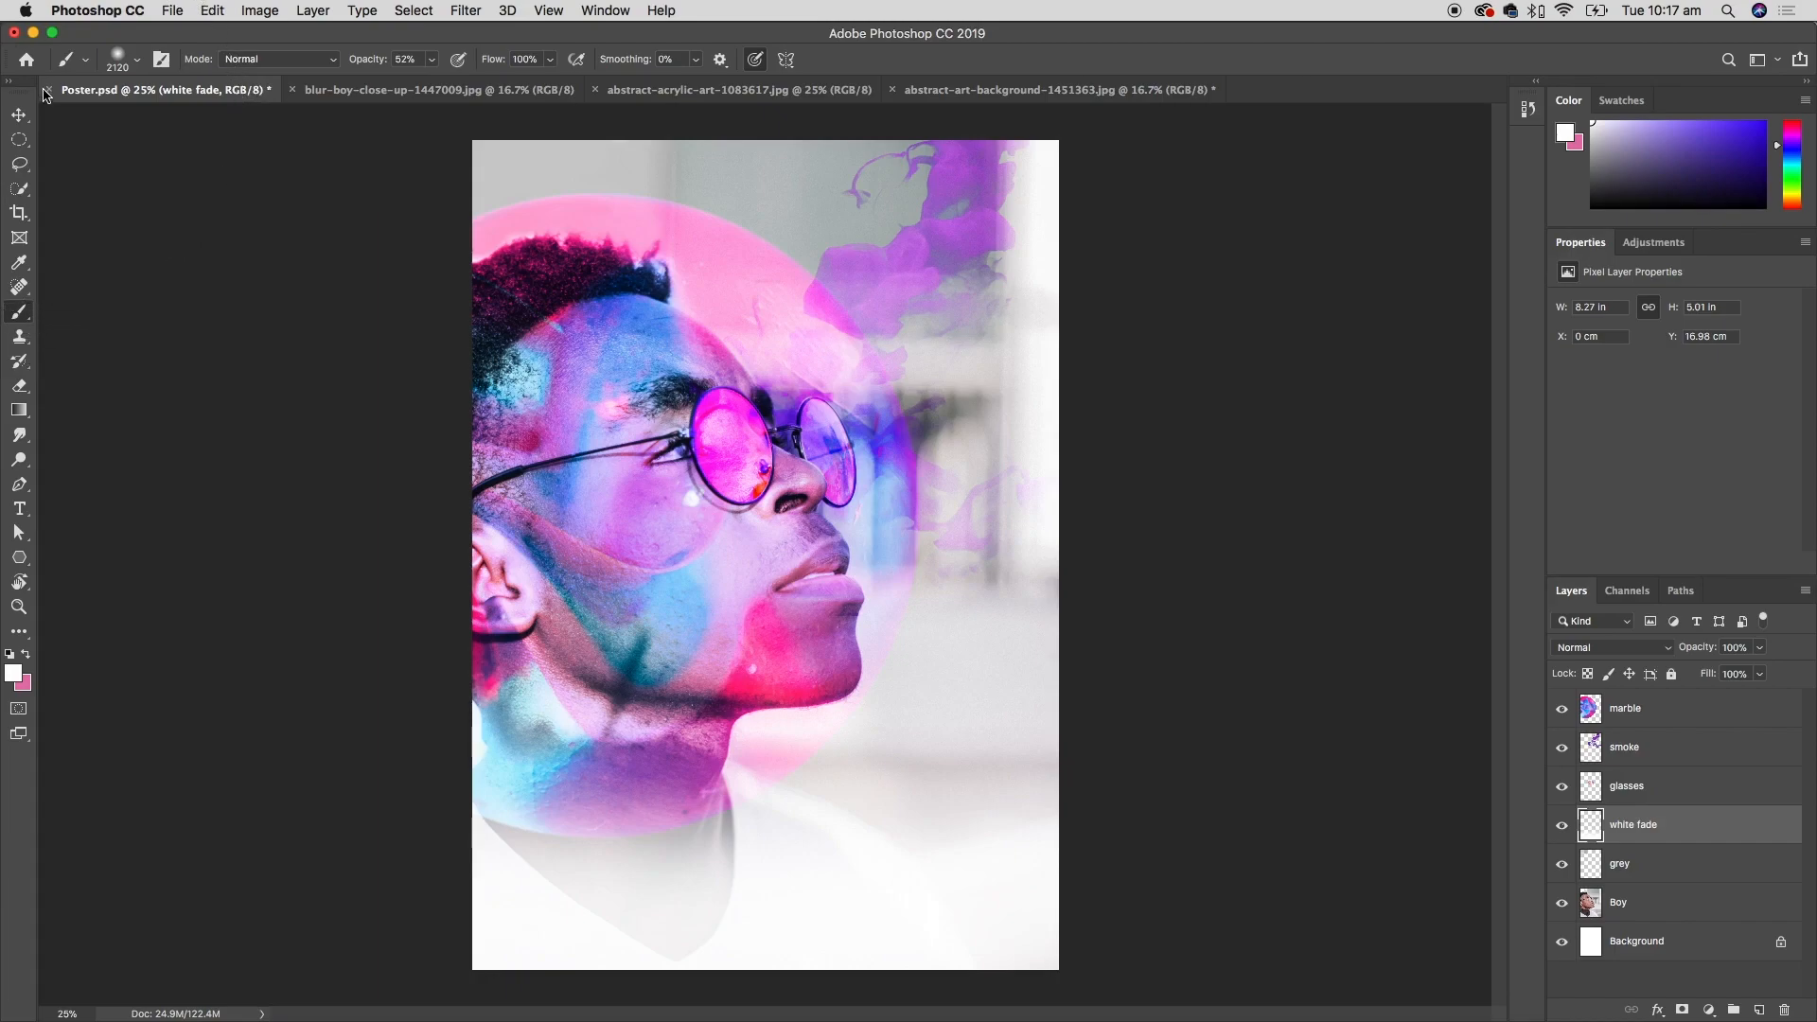
- Move the white fade layer above the marble layer, checking its effect, and save Poster.psd
left_click(21, 114)
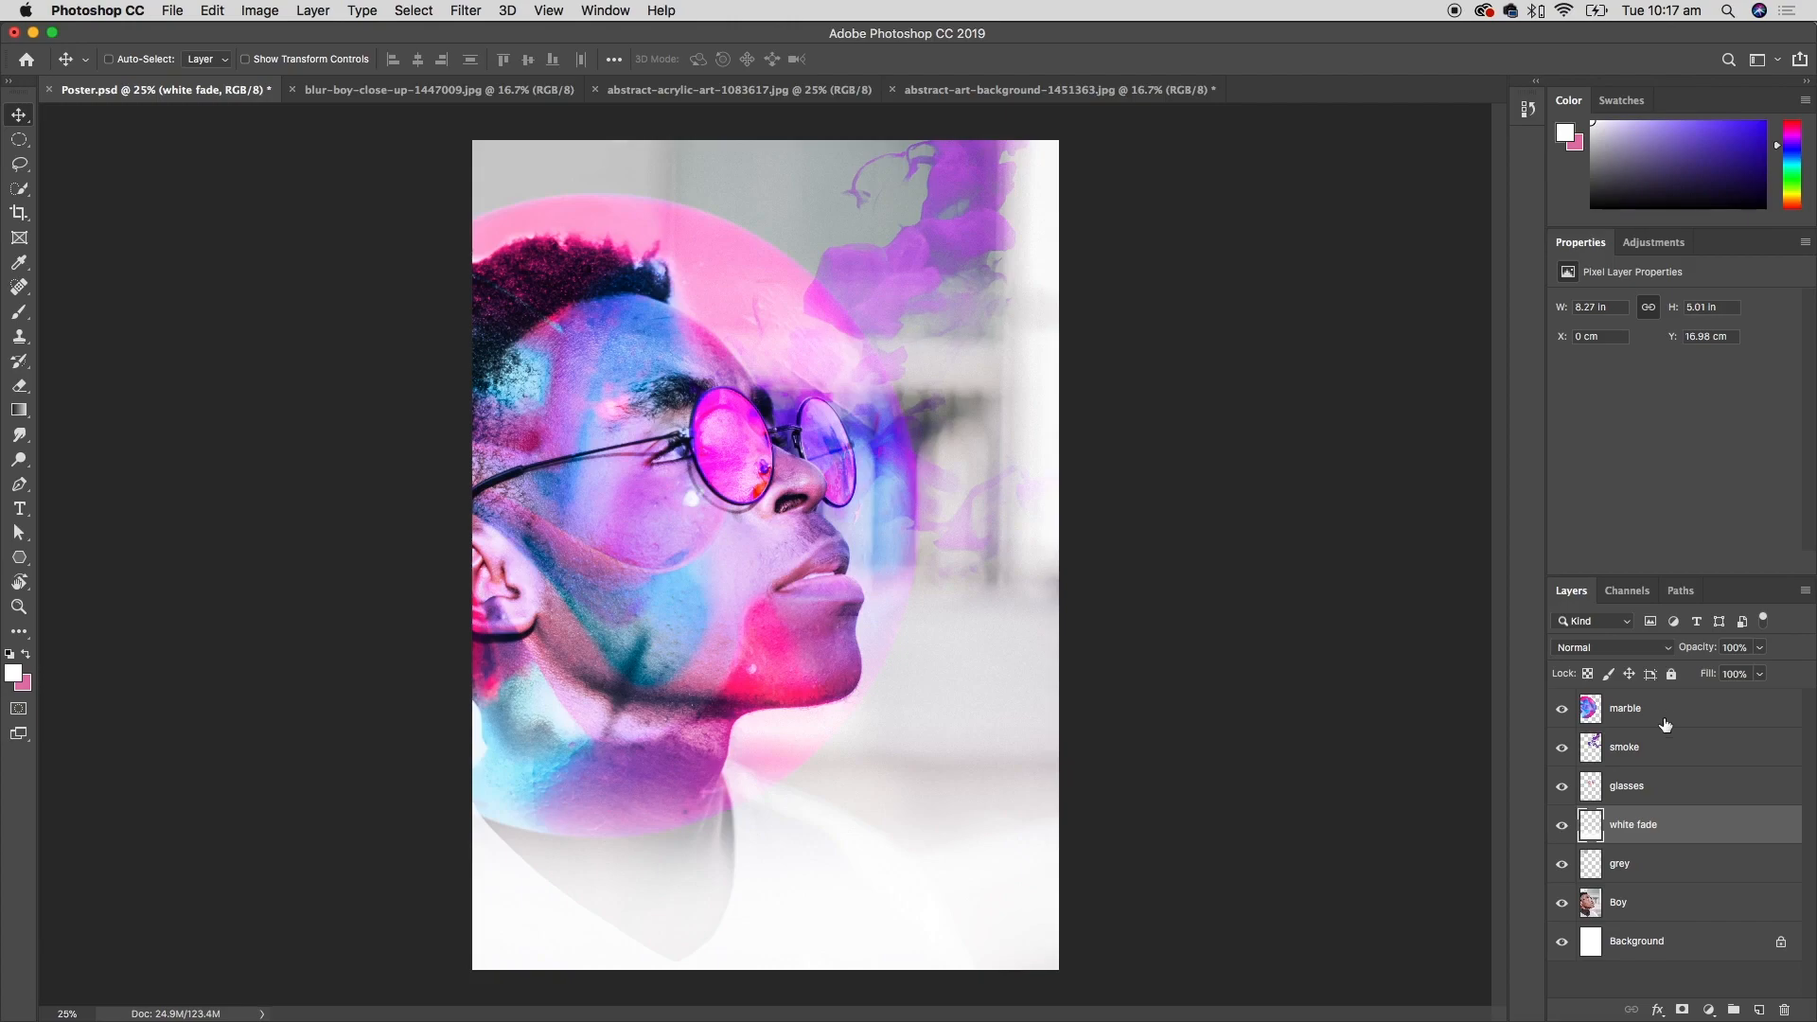
left_click_drag(1711, 830, 1704, 708)
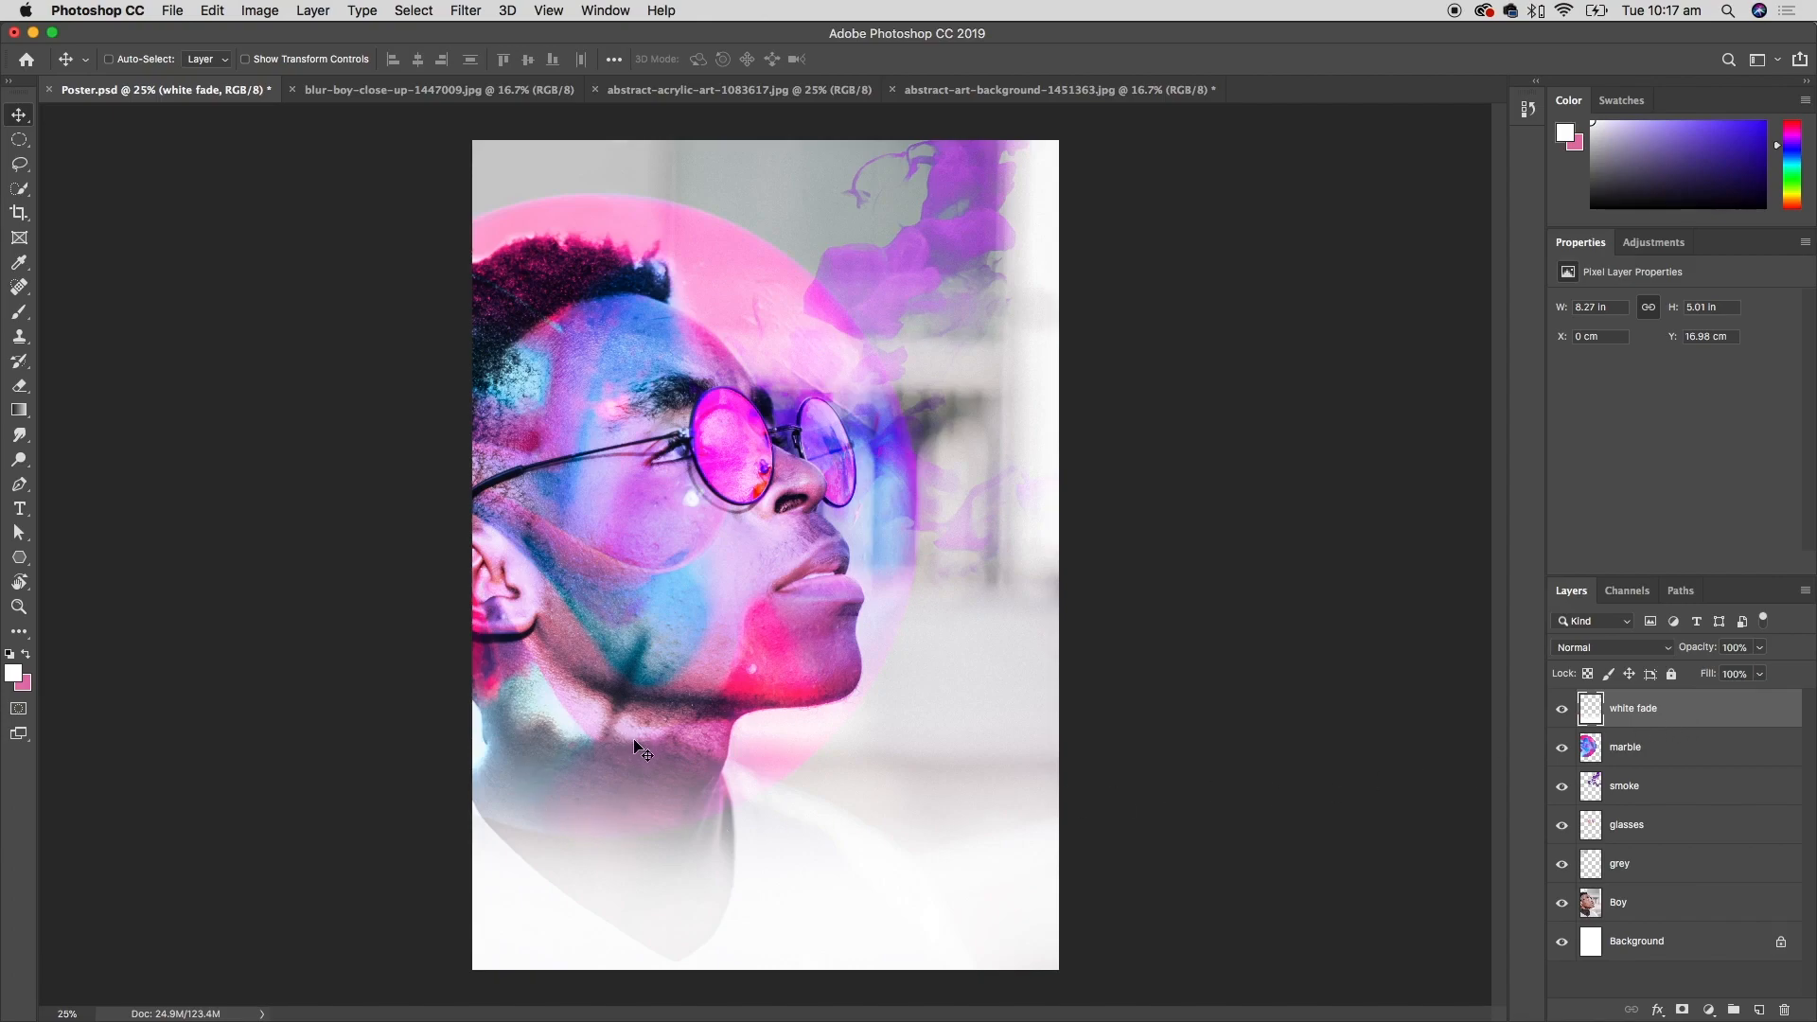
left_click(1563, 712)
left_click(1564, 713)
left_click(173, 11)
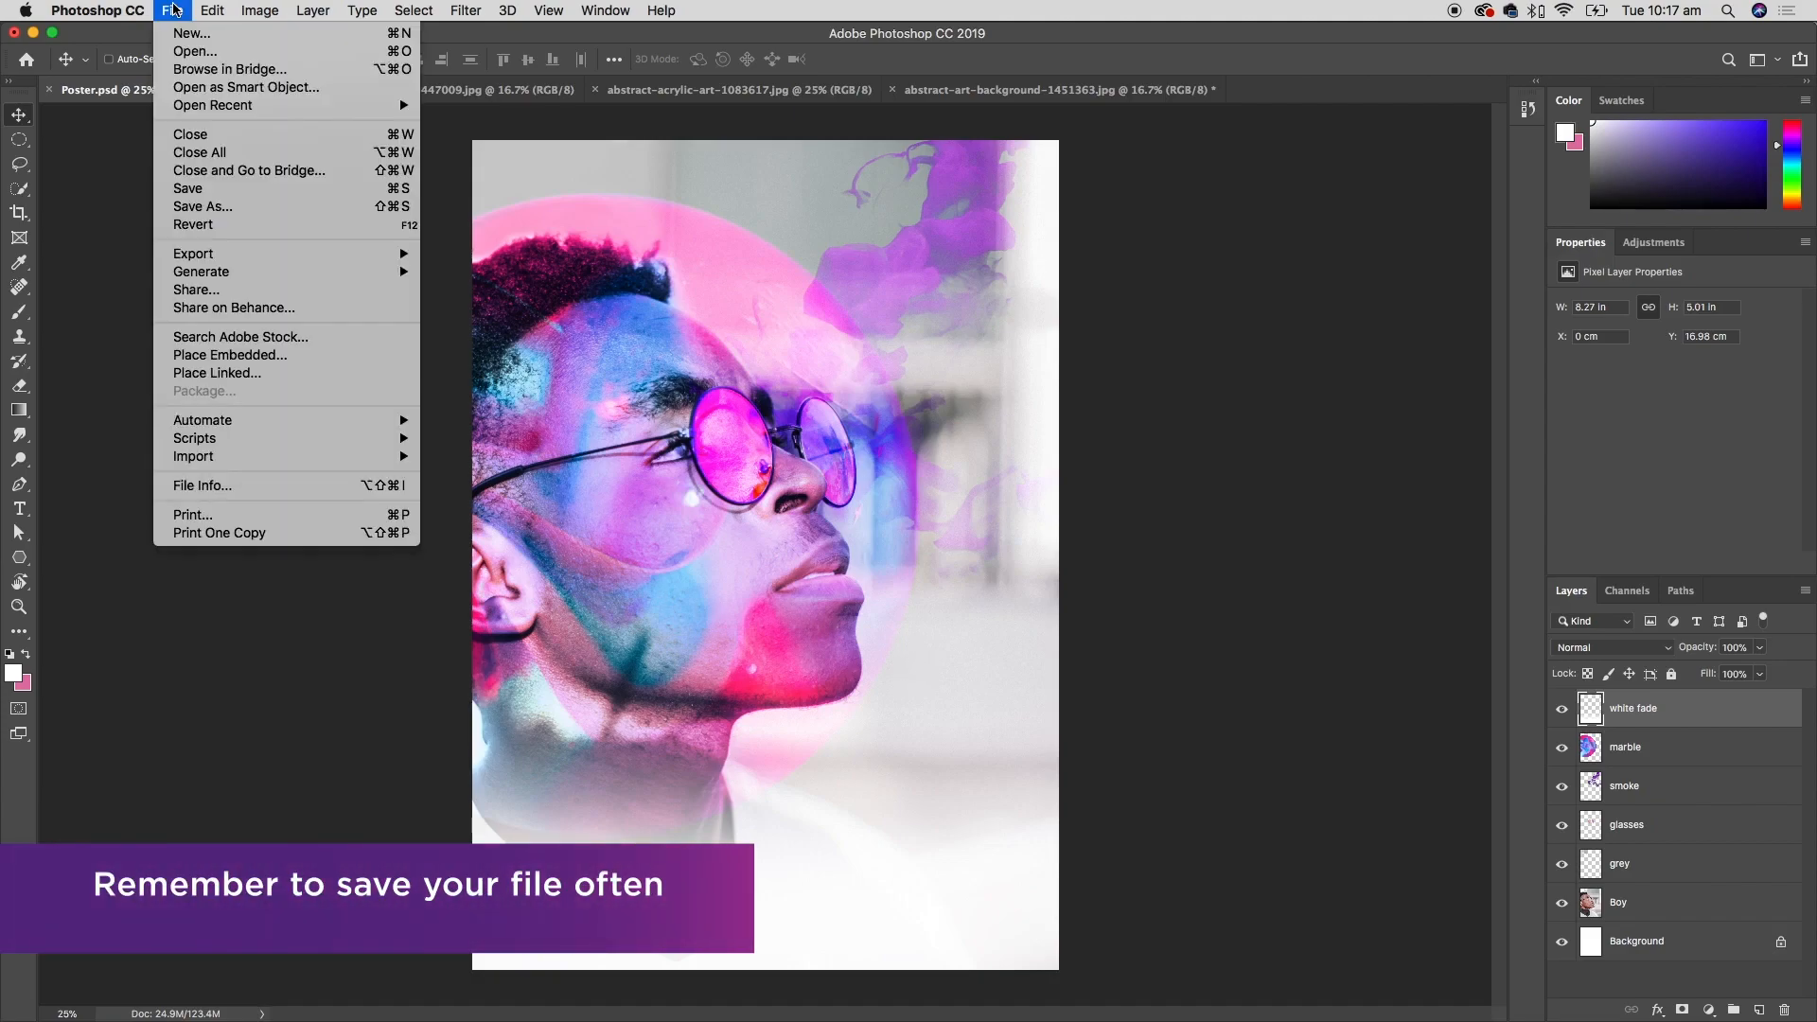
left_click(237, 188)
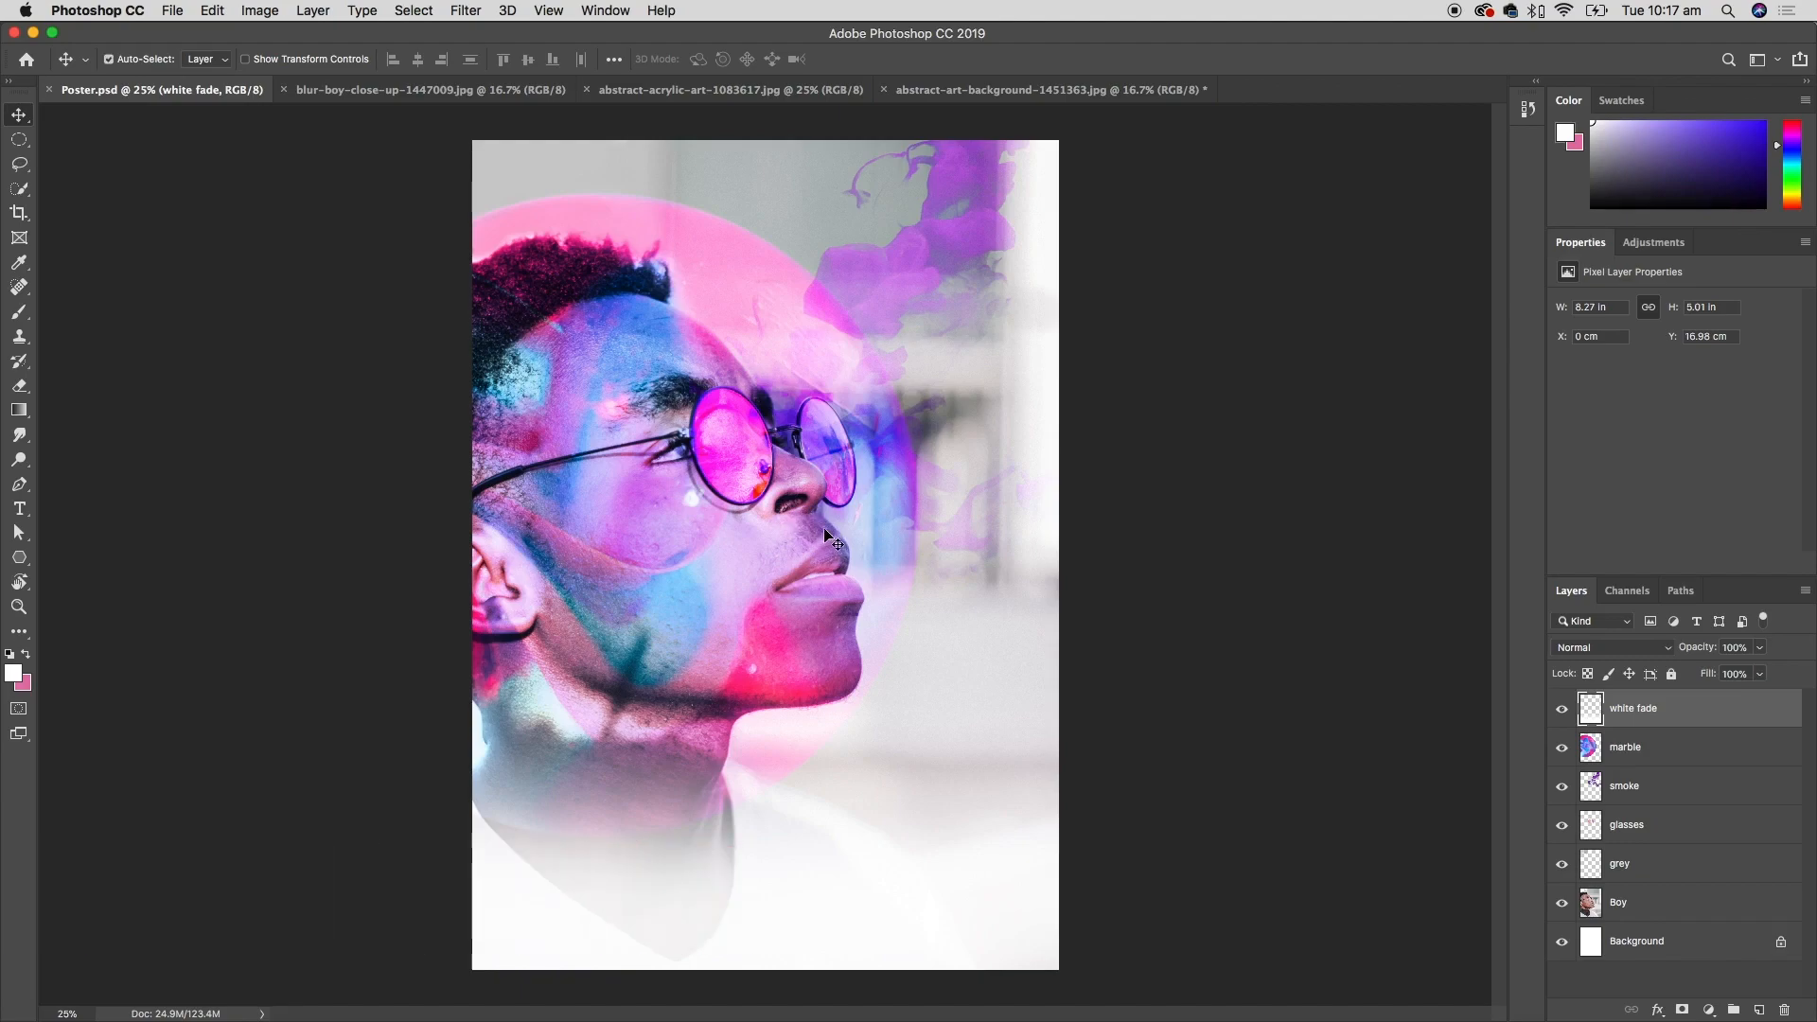
- Switch to Finder, preview abstract-angle-architecture-1005644.jpg and open it in Adobe Photoshop CC 2019
key("super+Tab")
left_click(1713, 196)
key("space")
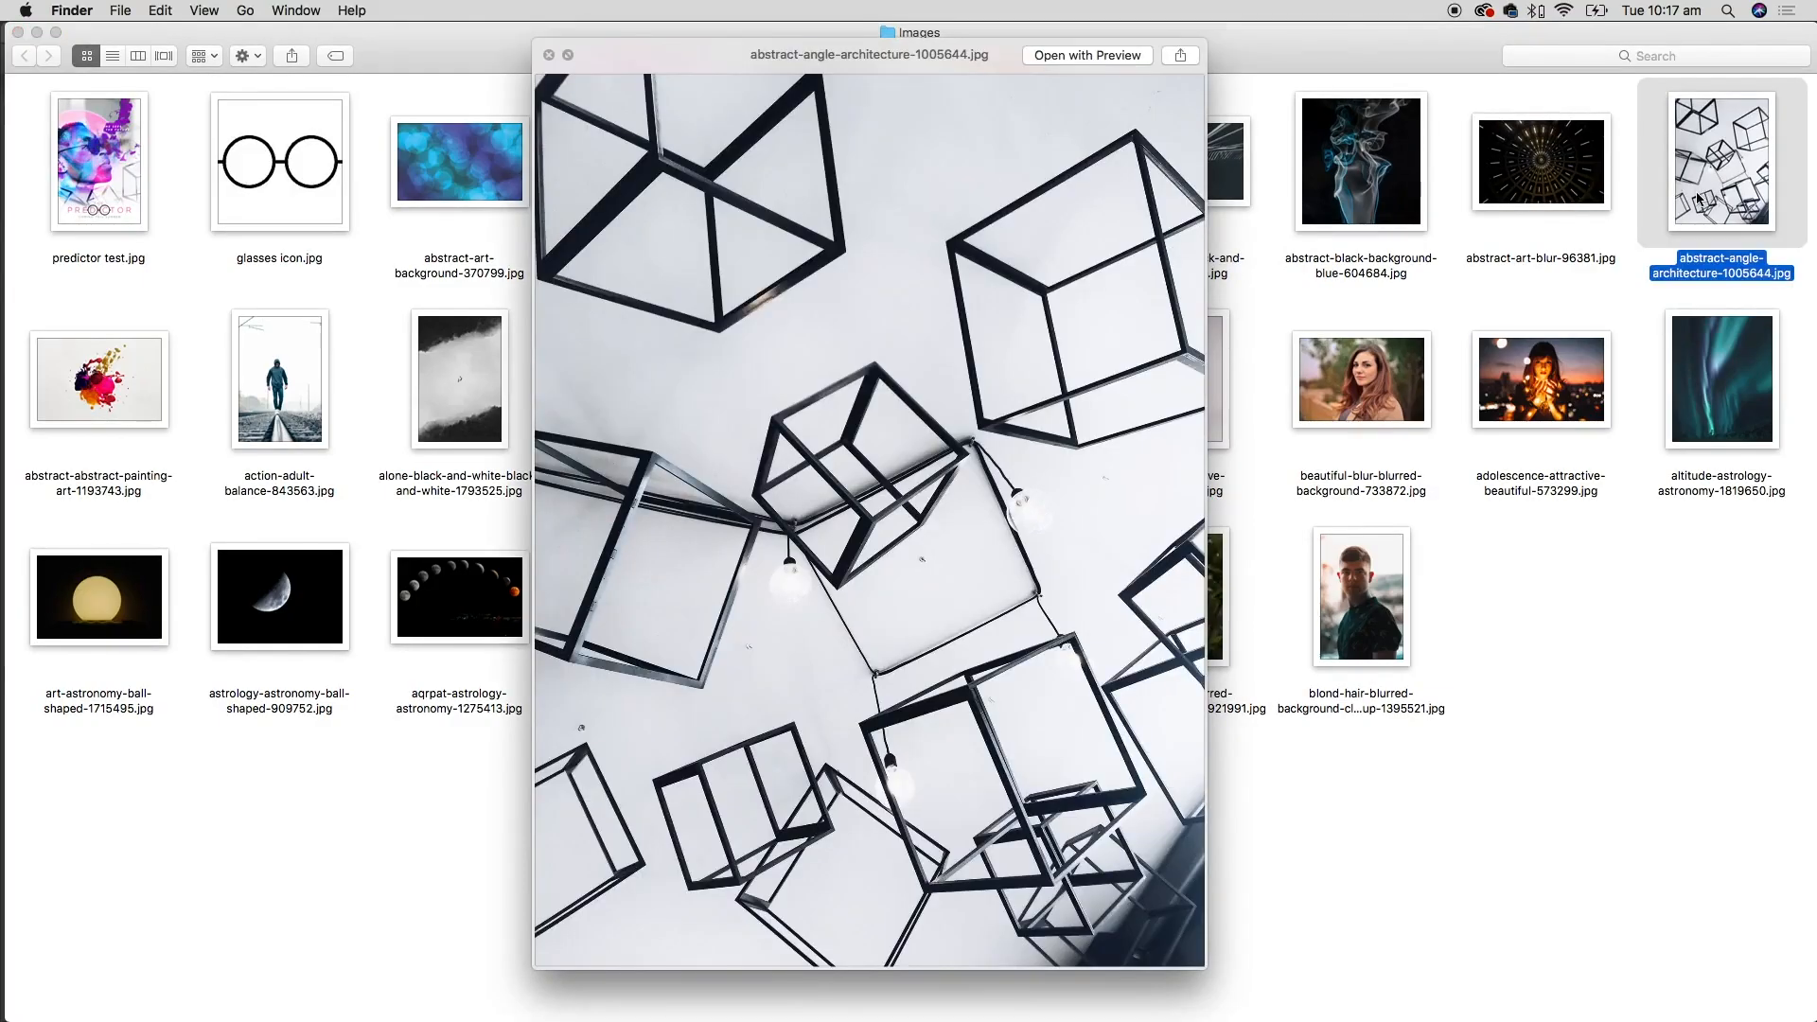
key("space")
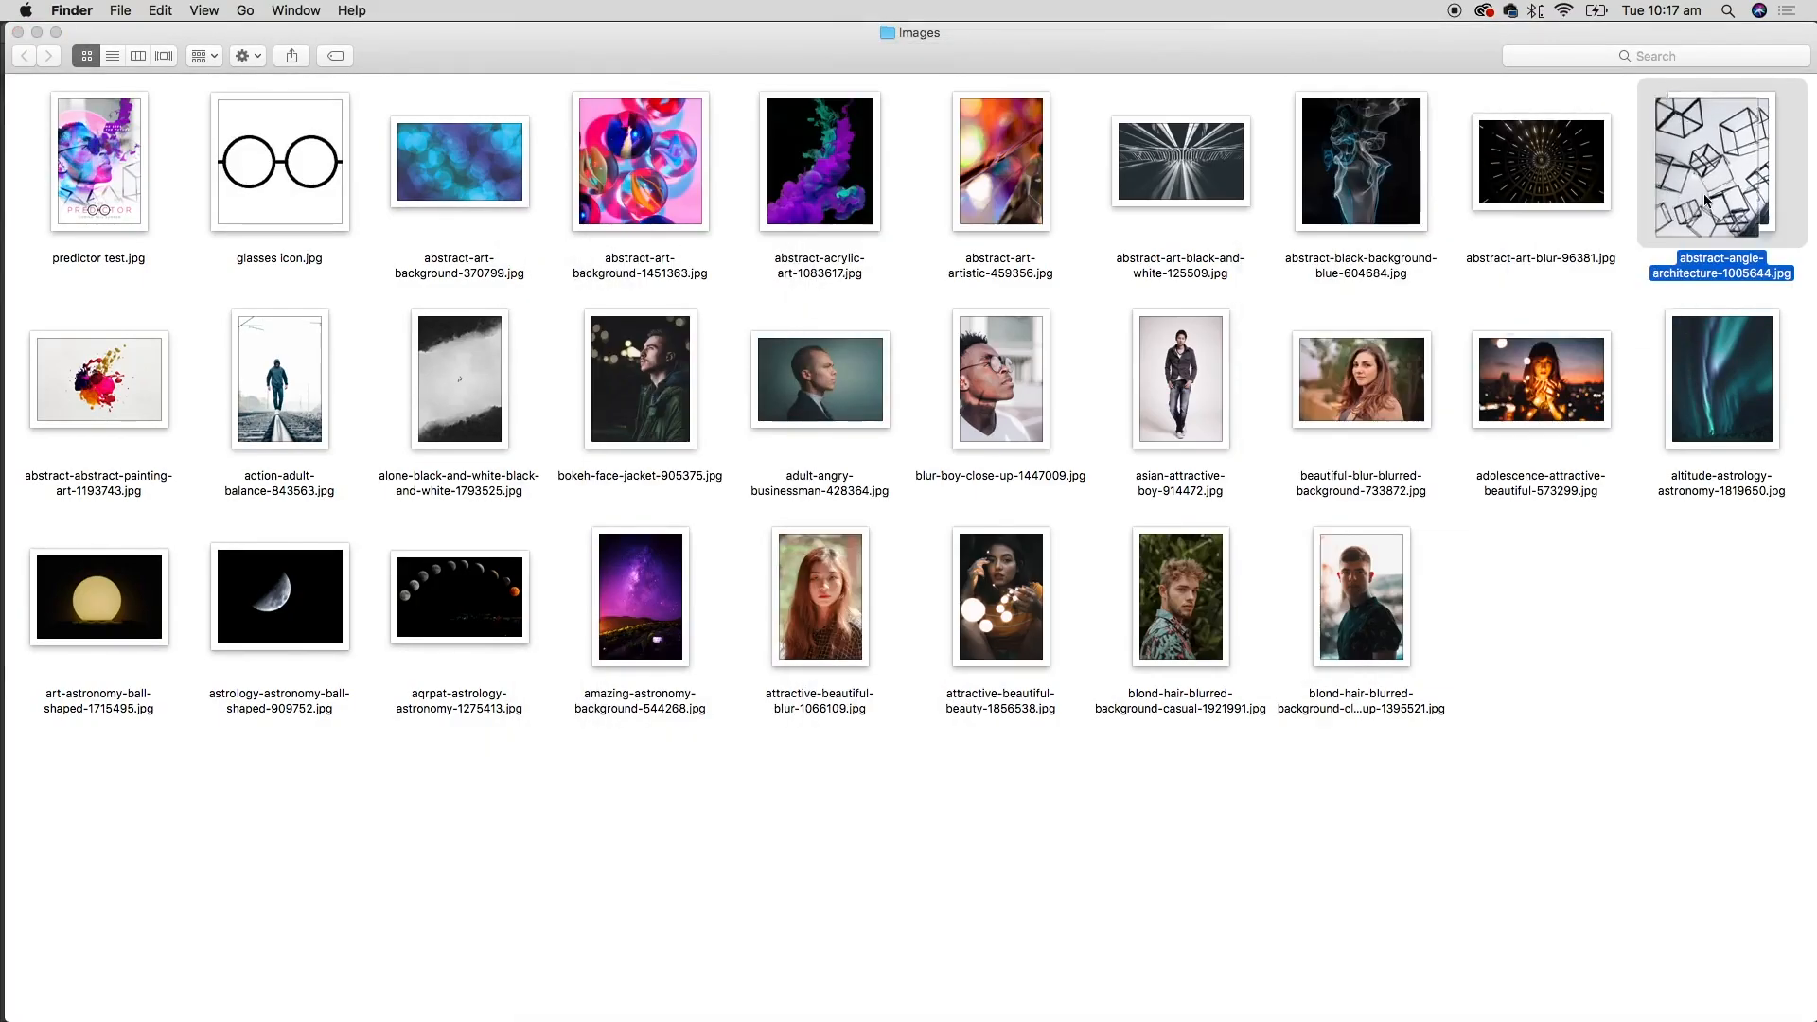
right_click(1704, 195)
mouse_move(1585, 228)
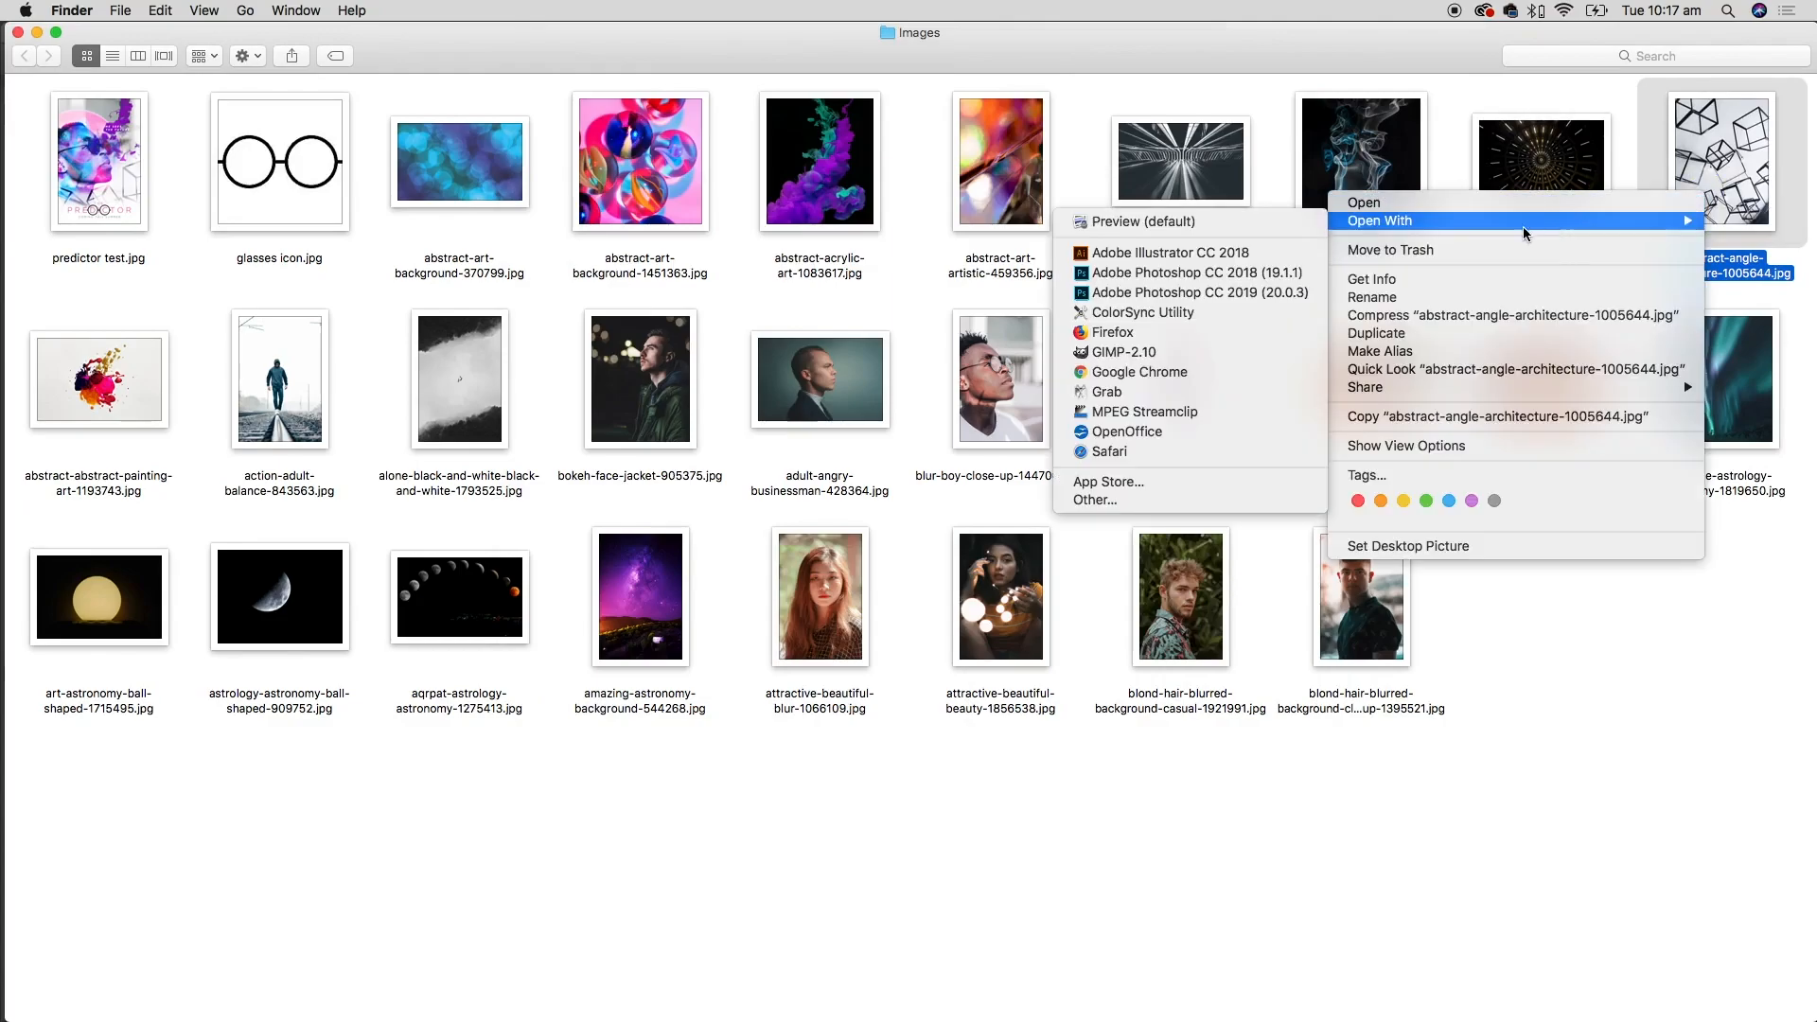
left_click(1296, 293)
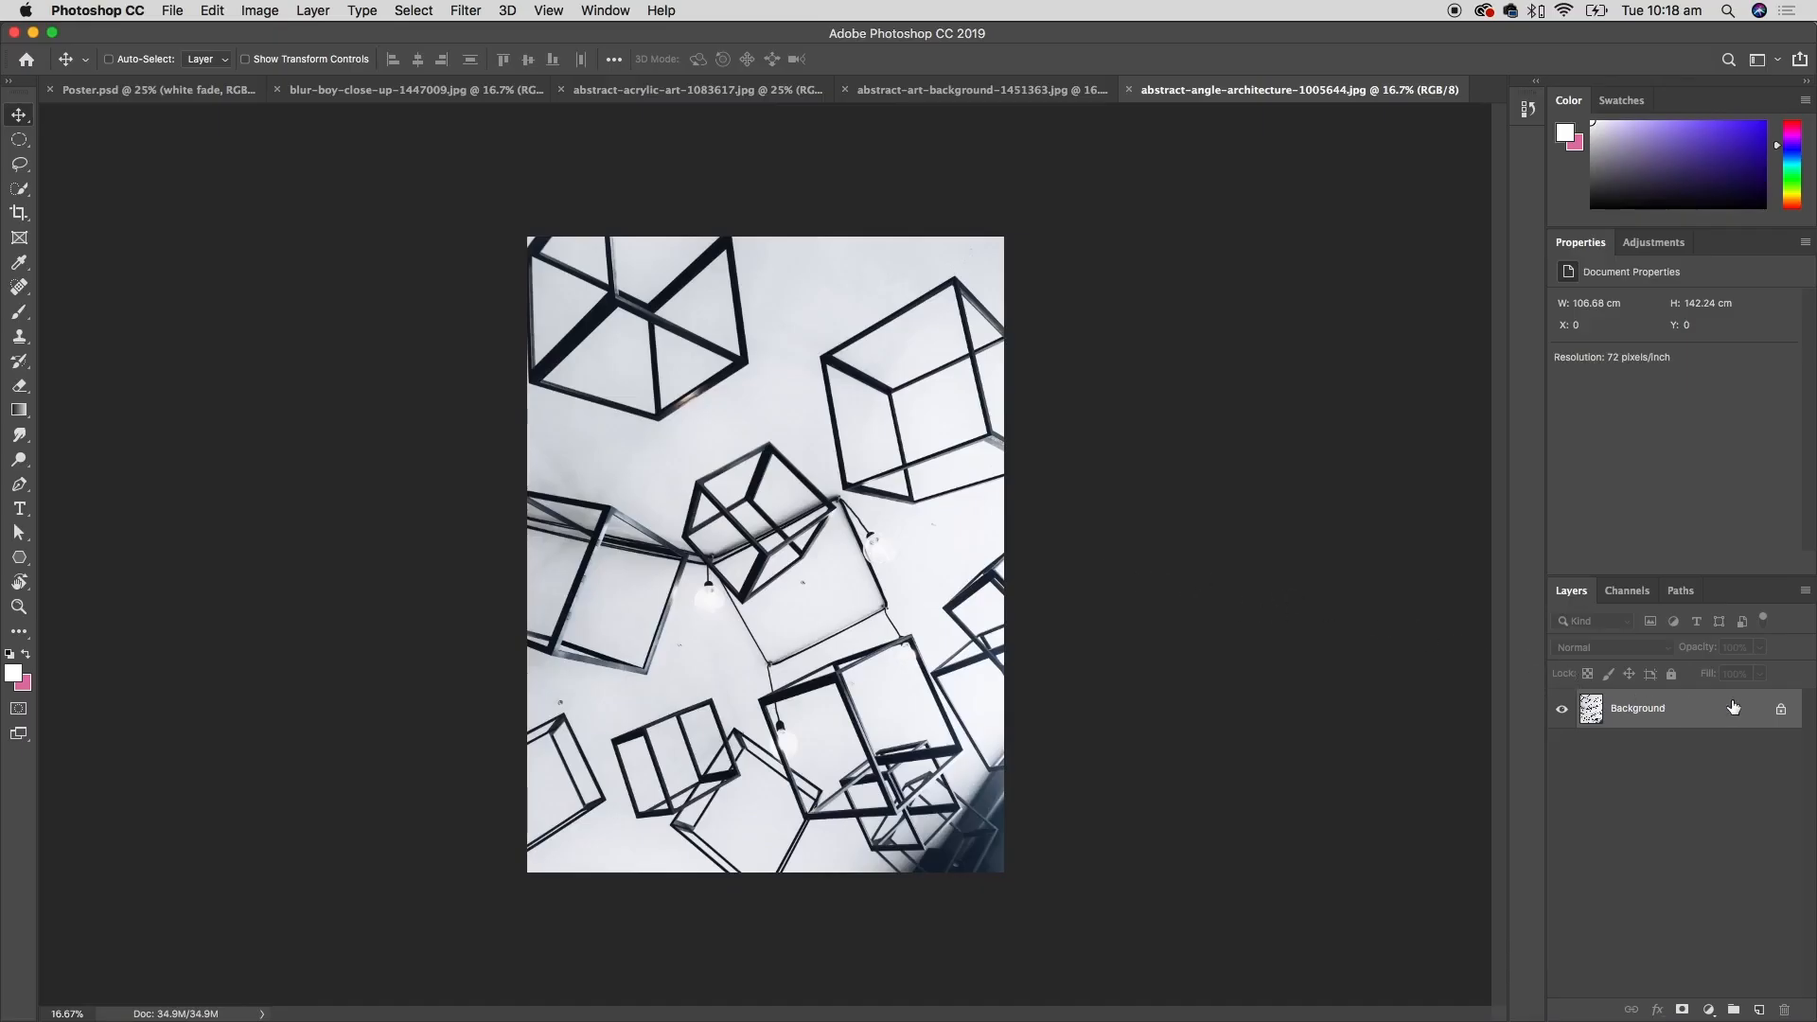
- Copy the architecture image into Poster.psd above the white fade layer and name the new layer boxes
left_click_drag(1727, 716, 831, 561)
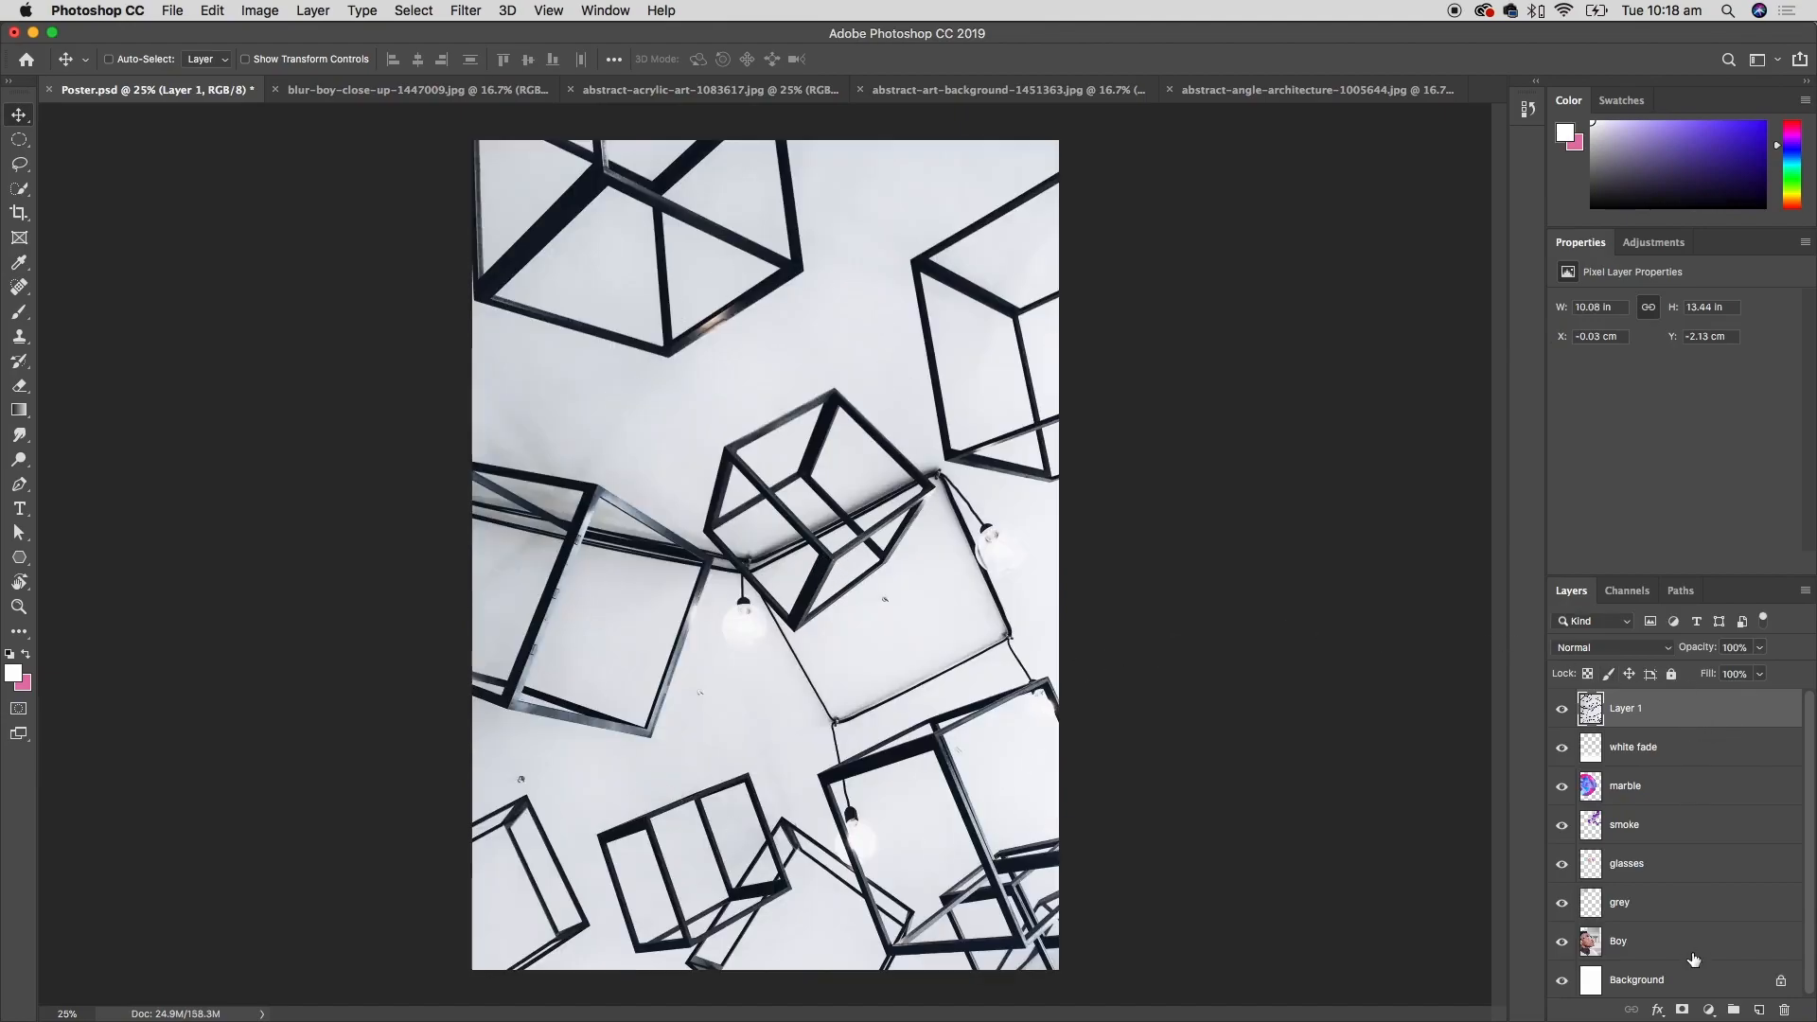
double_click(1623, 710)
type("boxes")
key("Return")
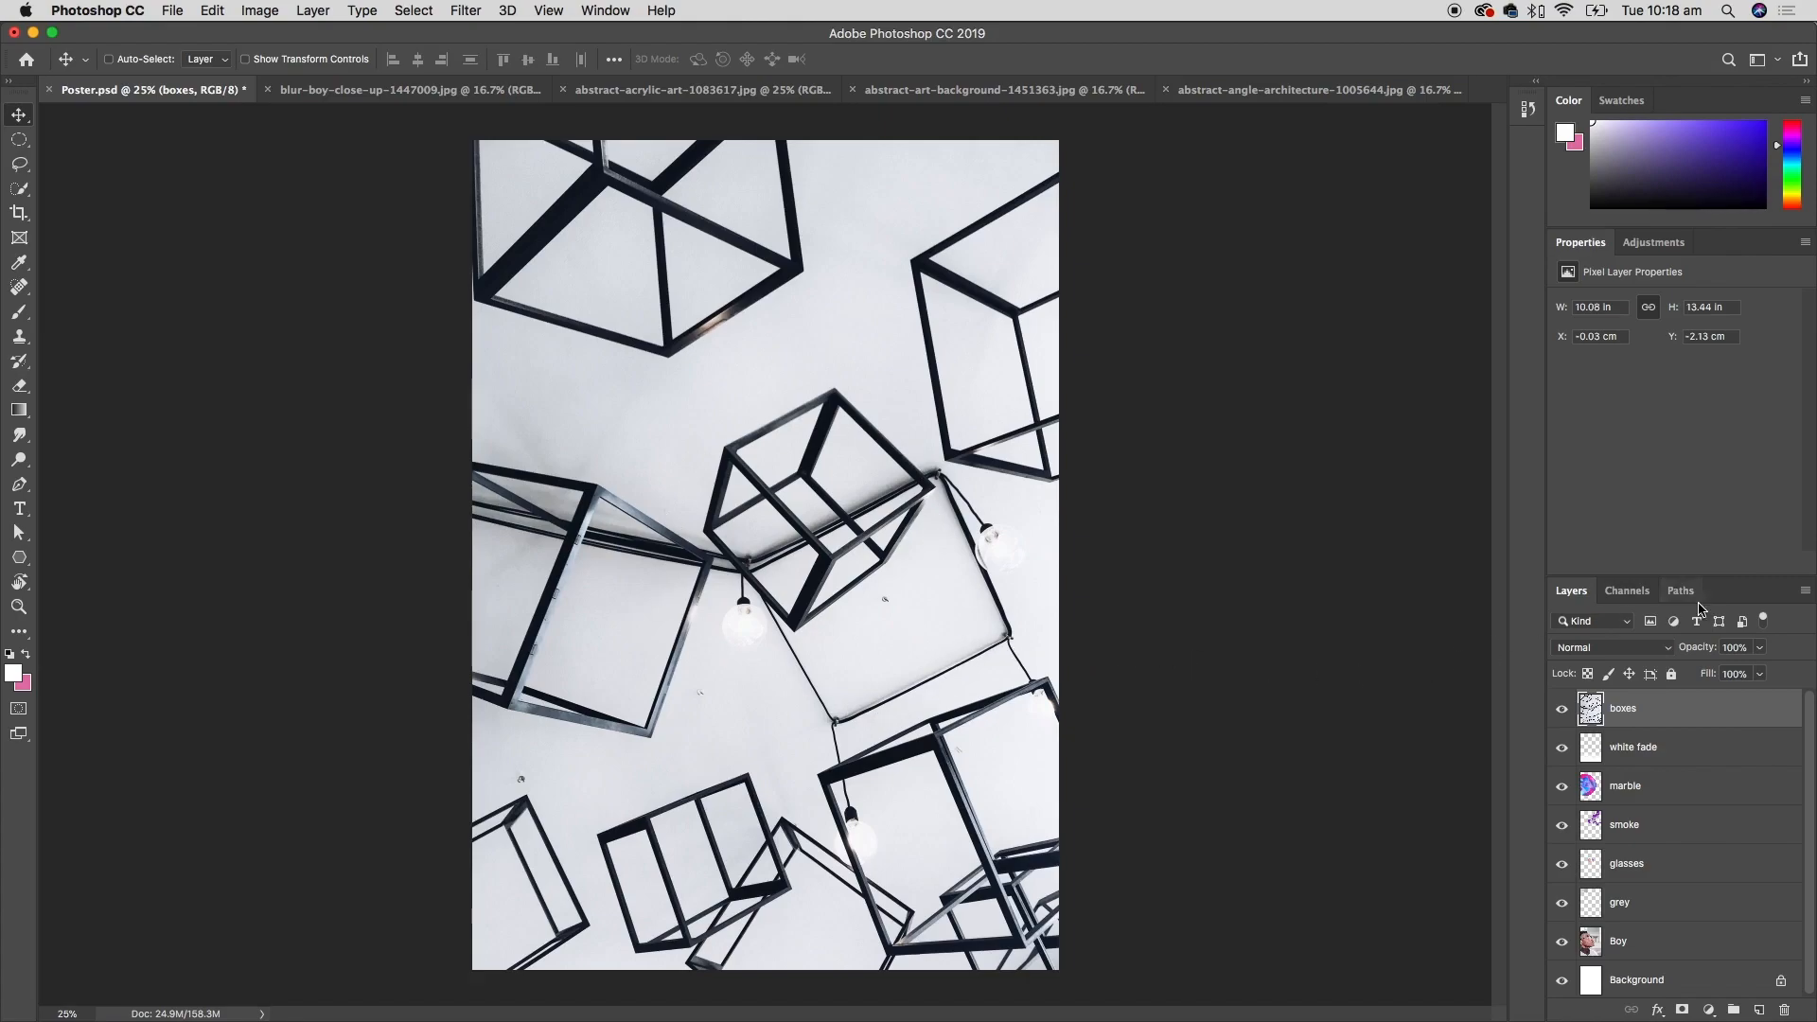
- Set the boxes layer's blend mode to Overlay and move it down over the lower part of the poster
left_click(1670, 651)
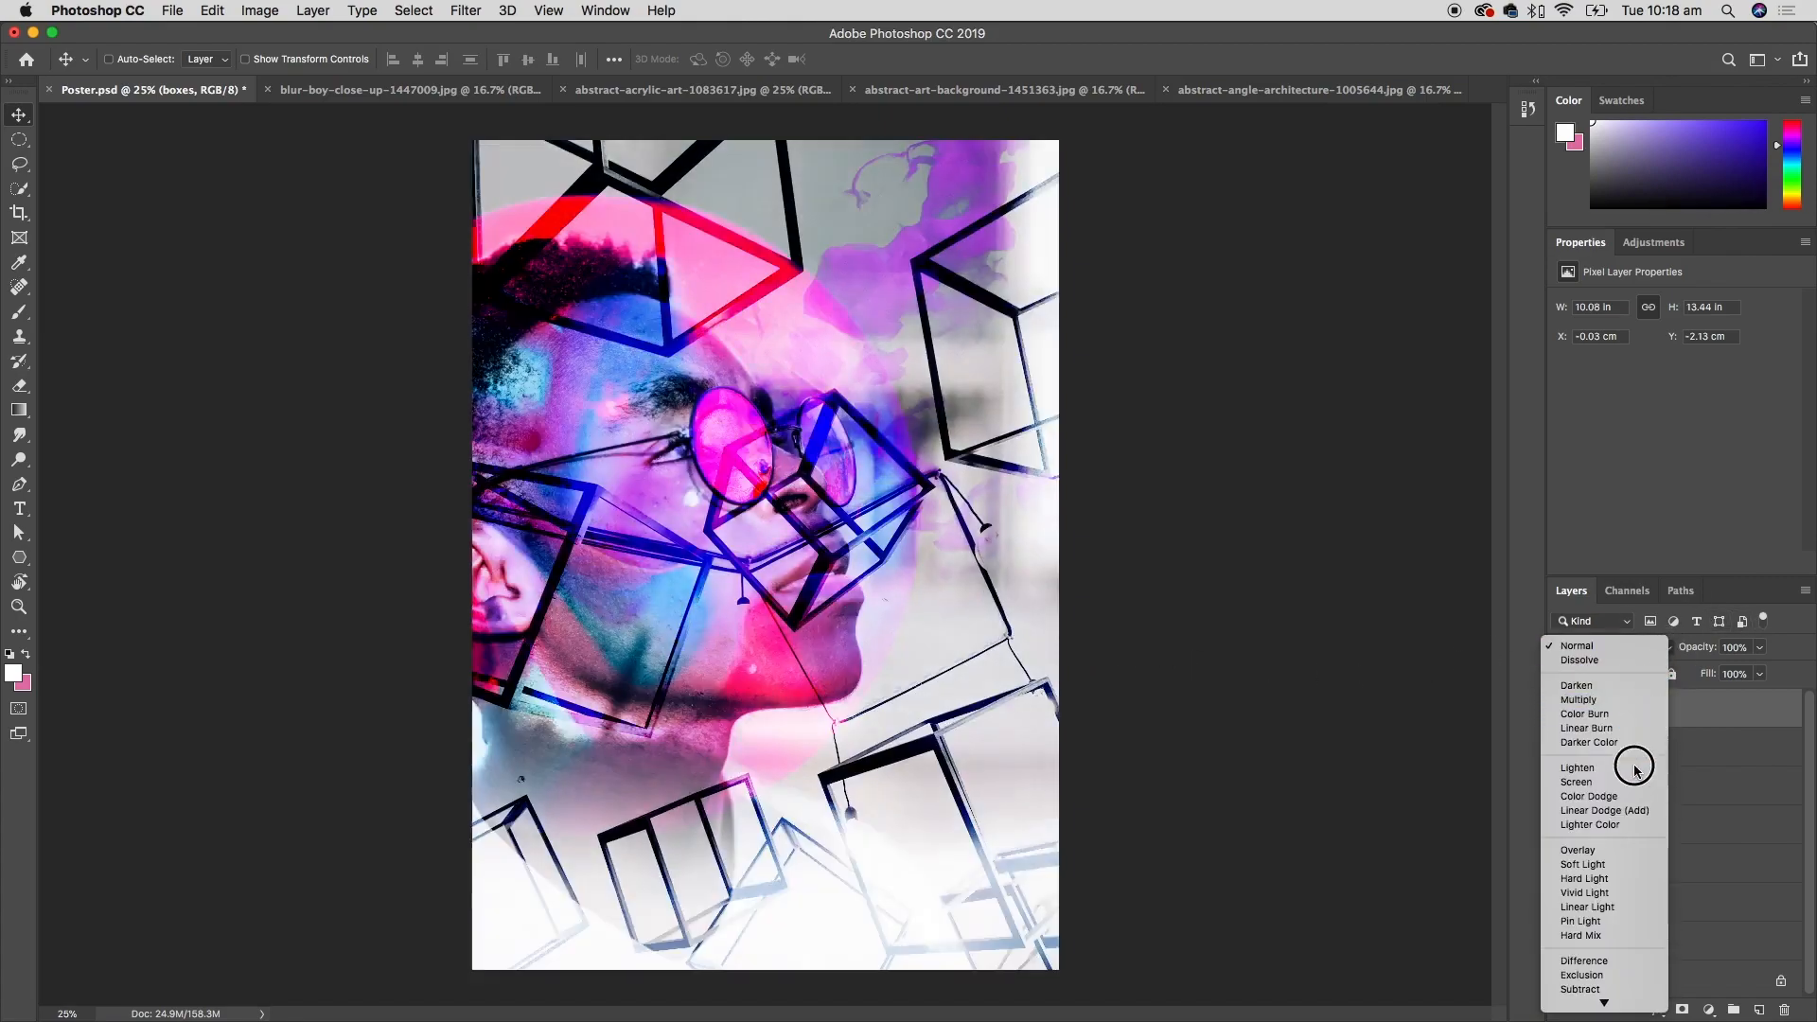
left_click(1625, 851)
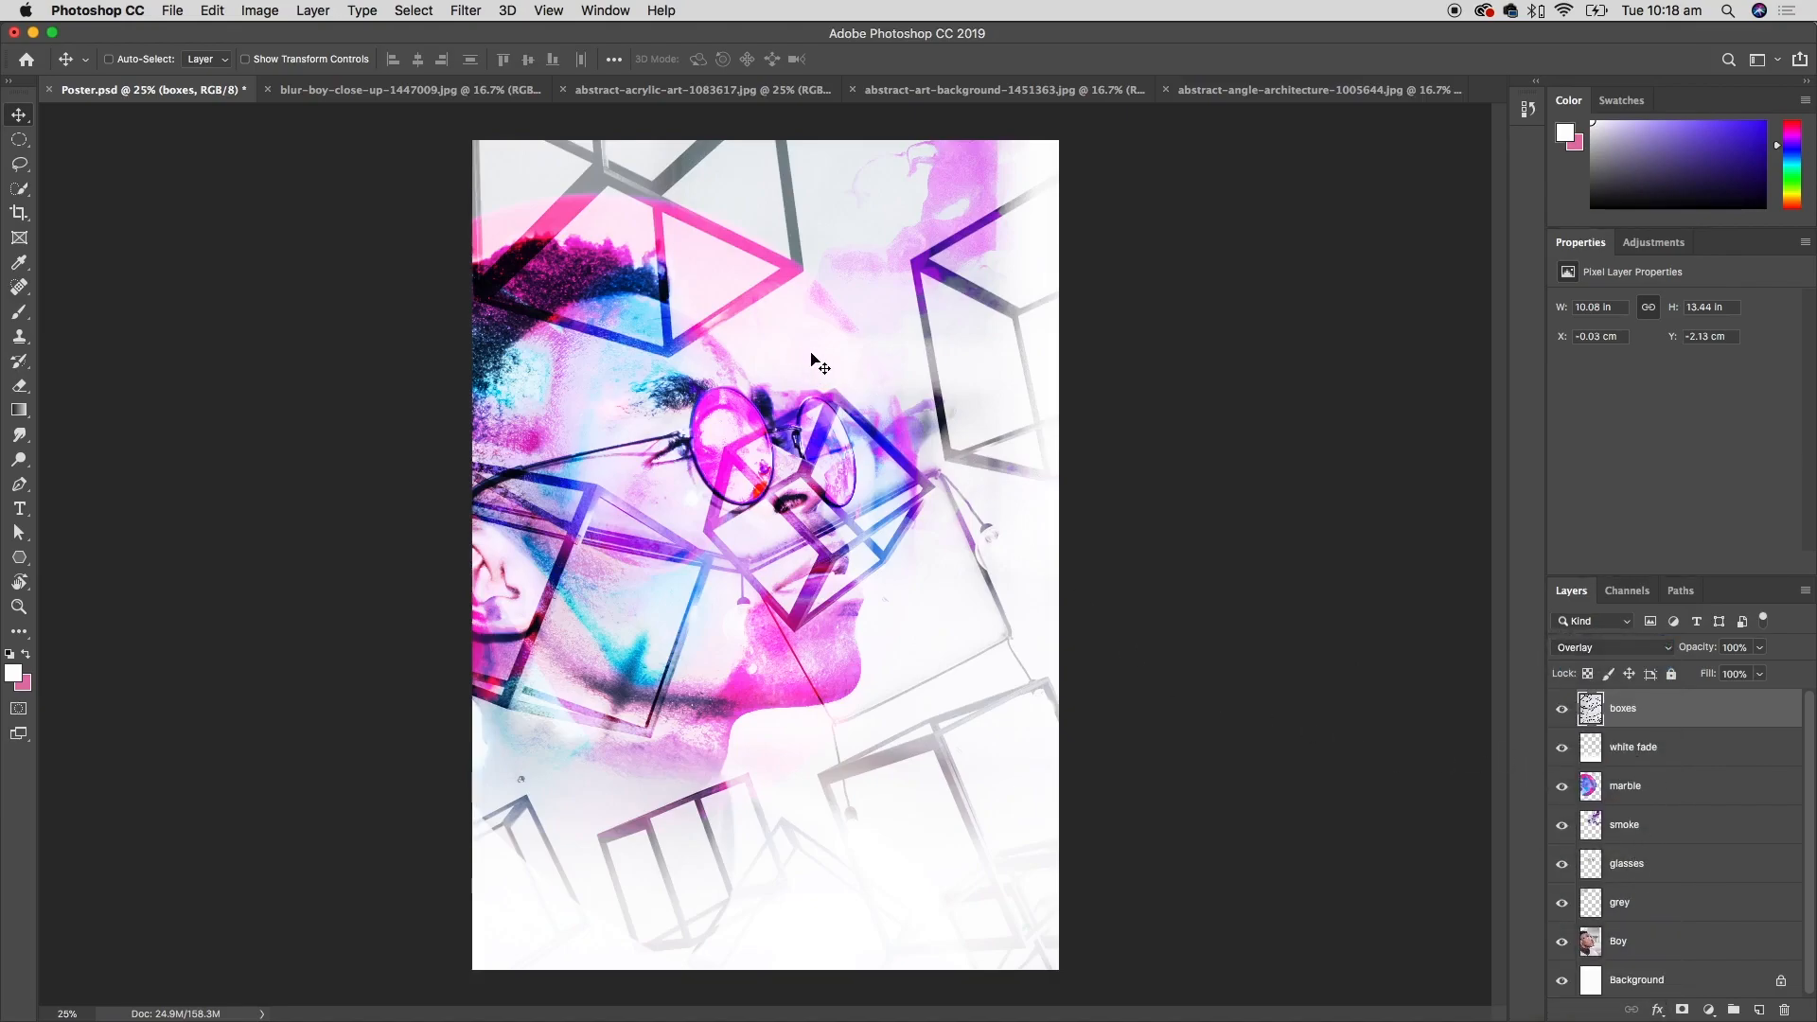
left_click_drag(864, 369, 903, 722)
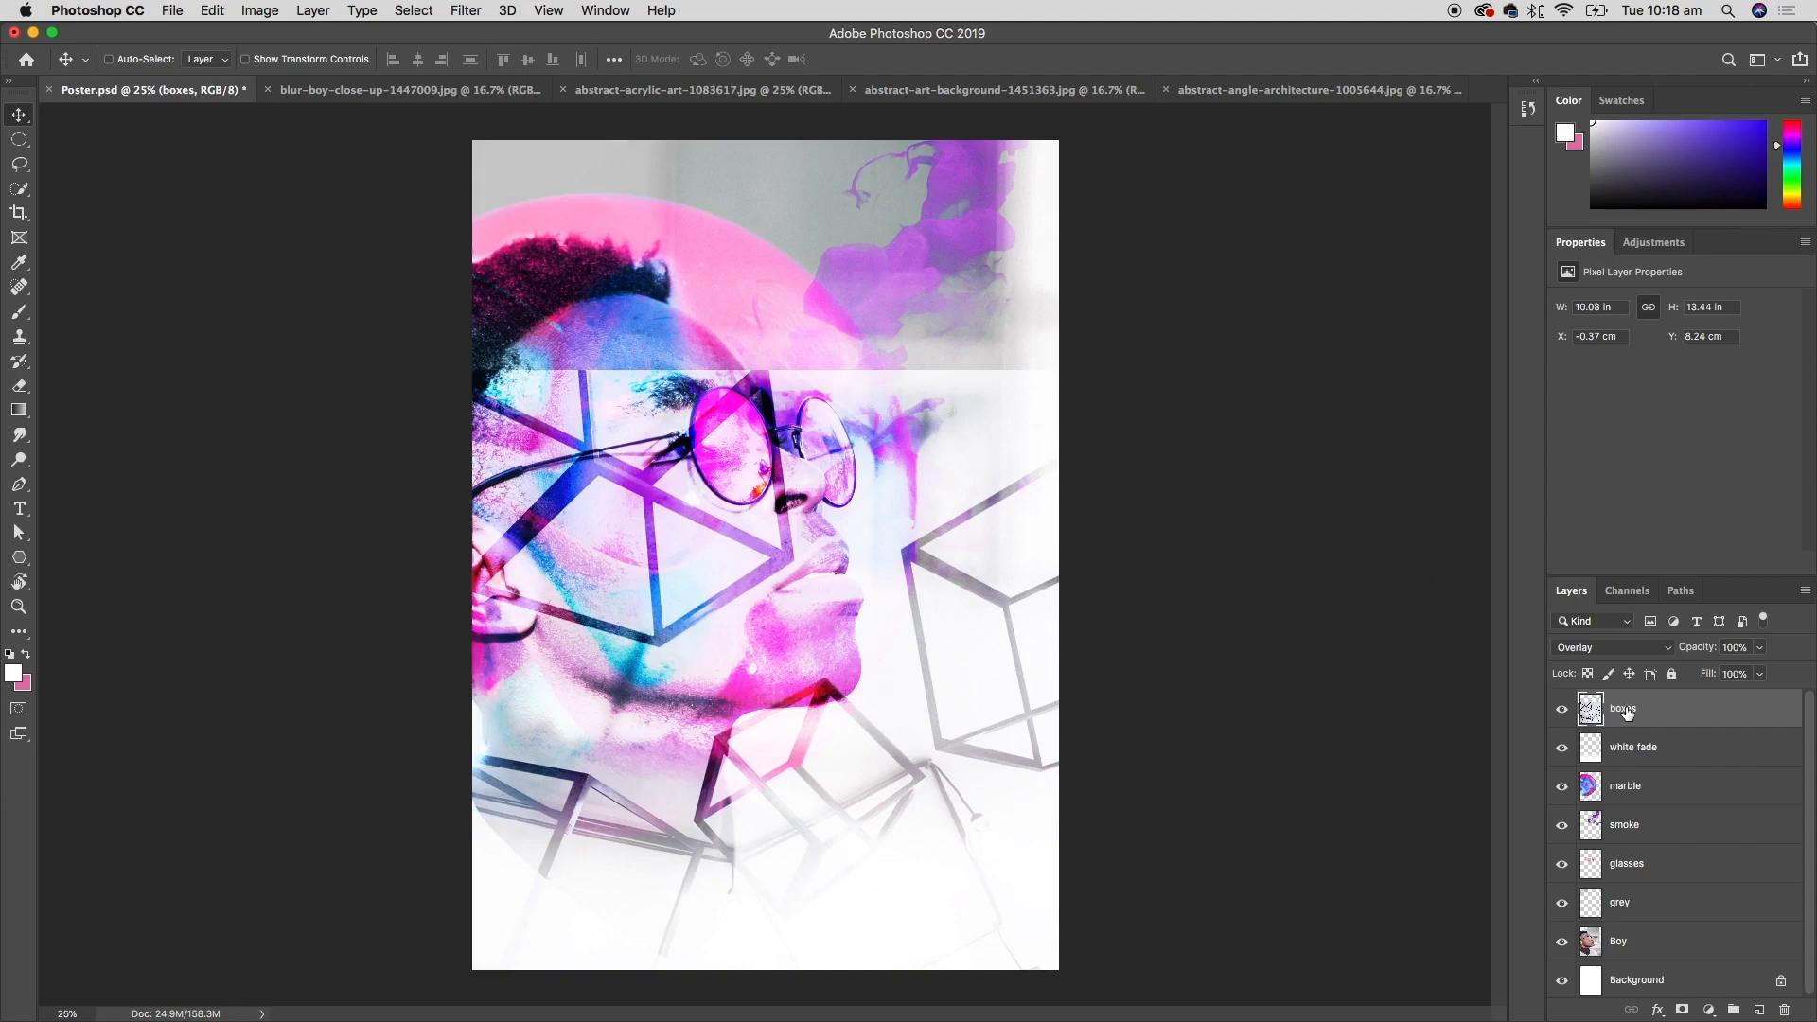
- Erase the hard upper edge of the boxes layer around the glasses and face with a soft 476 px eraser
key("e")
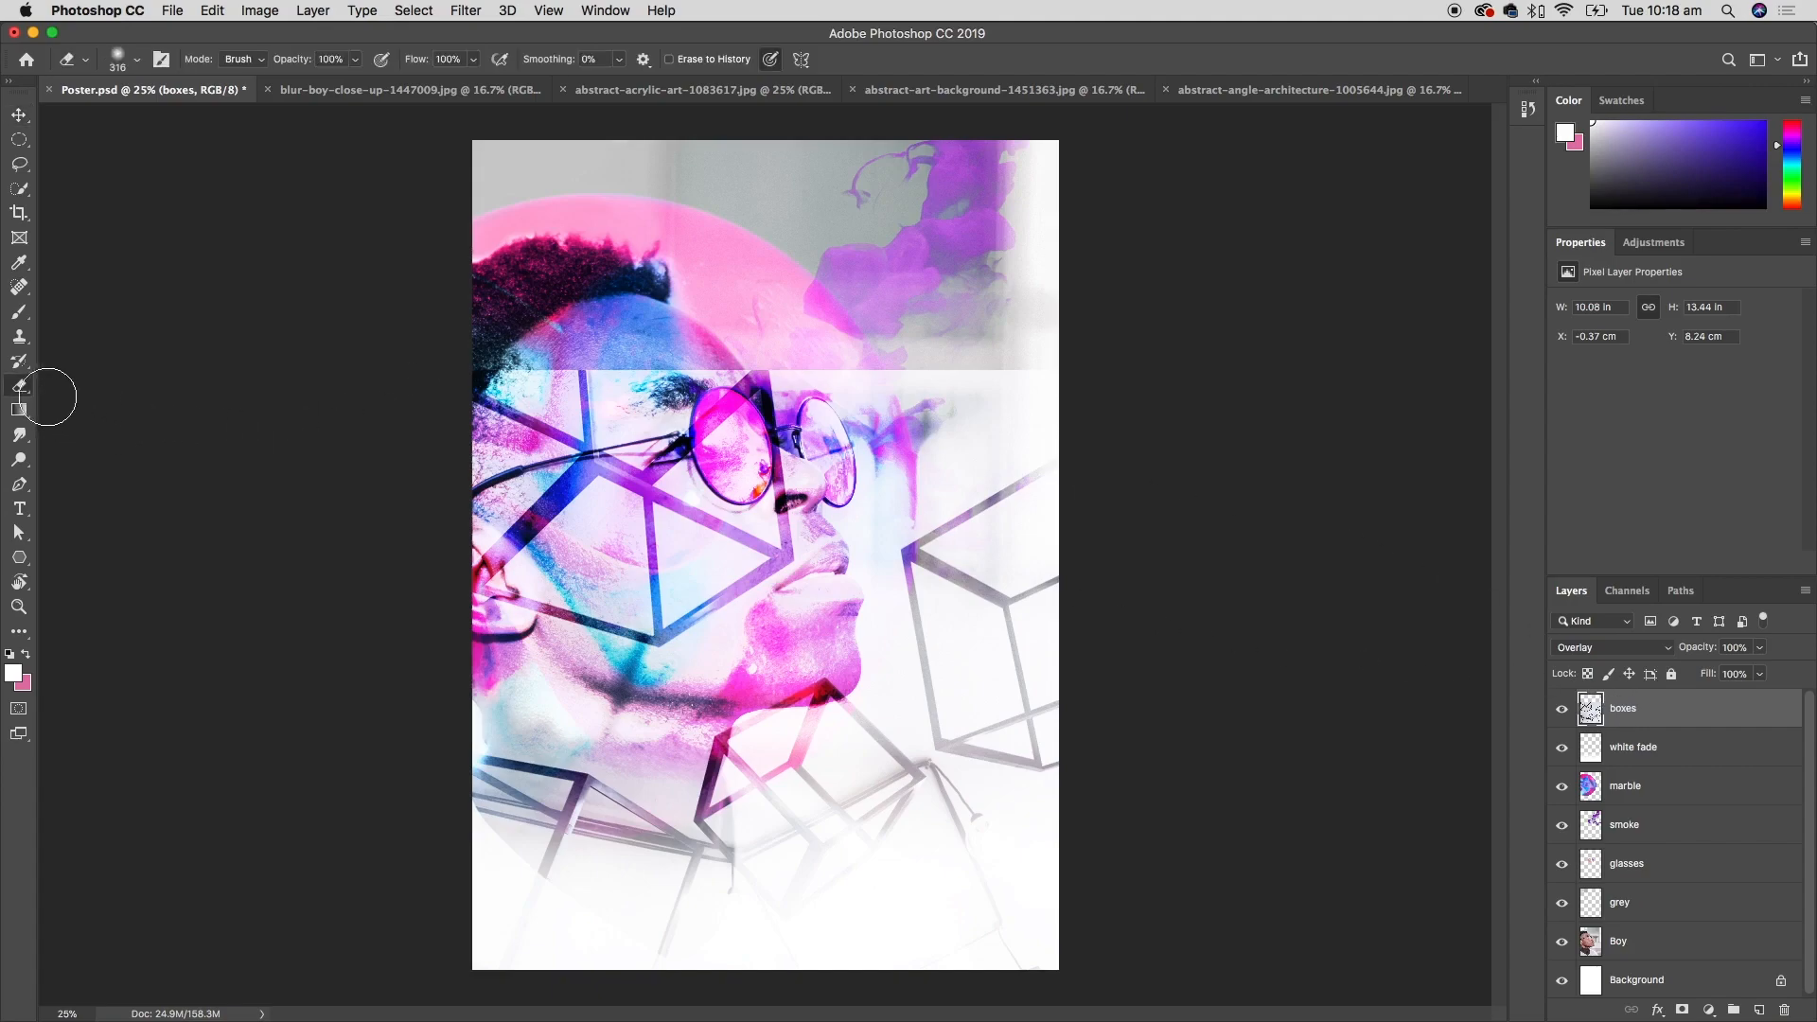
left_click(355, 59)
right_click(895, 422)
left_click_drag(1014, 346, 1022, 348)
left_click(414, 393)
mouse_move(868, 377)
left_mouse_down()
mouse_move(697, 363)
mouse_move(415, 394)
mouse_move(1111, 358)
mouse_move(853, 400)
mouse_move(456, 418)
mouse_move(934, 393)
mouse_move(480, 480)
mouse_move(616, 481)
mouse_move(1055, 371)
mouse_move(575, 532)
mouse_move(591, 539)
mouse_move(1121, 371)
mouse_move(595, 590)
mouse_move(912, 431)
mouse_move(429, 621)
mouse_move(541, 483)
mouse_move(701, 486)
mouse_move(701, 528)
mouse_move(811, 483)
left_mouse_up()
- Erase the boxes over the face with a soft 2840 px eraser and move the layer up to Y 7.36 cm
right_click(811, 484)
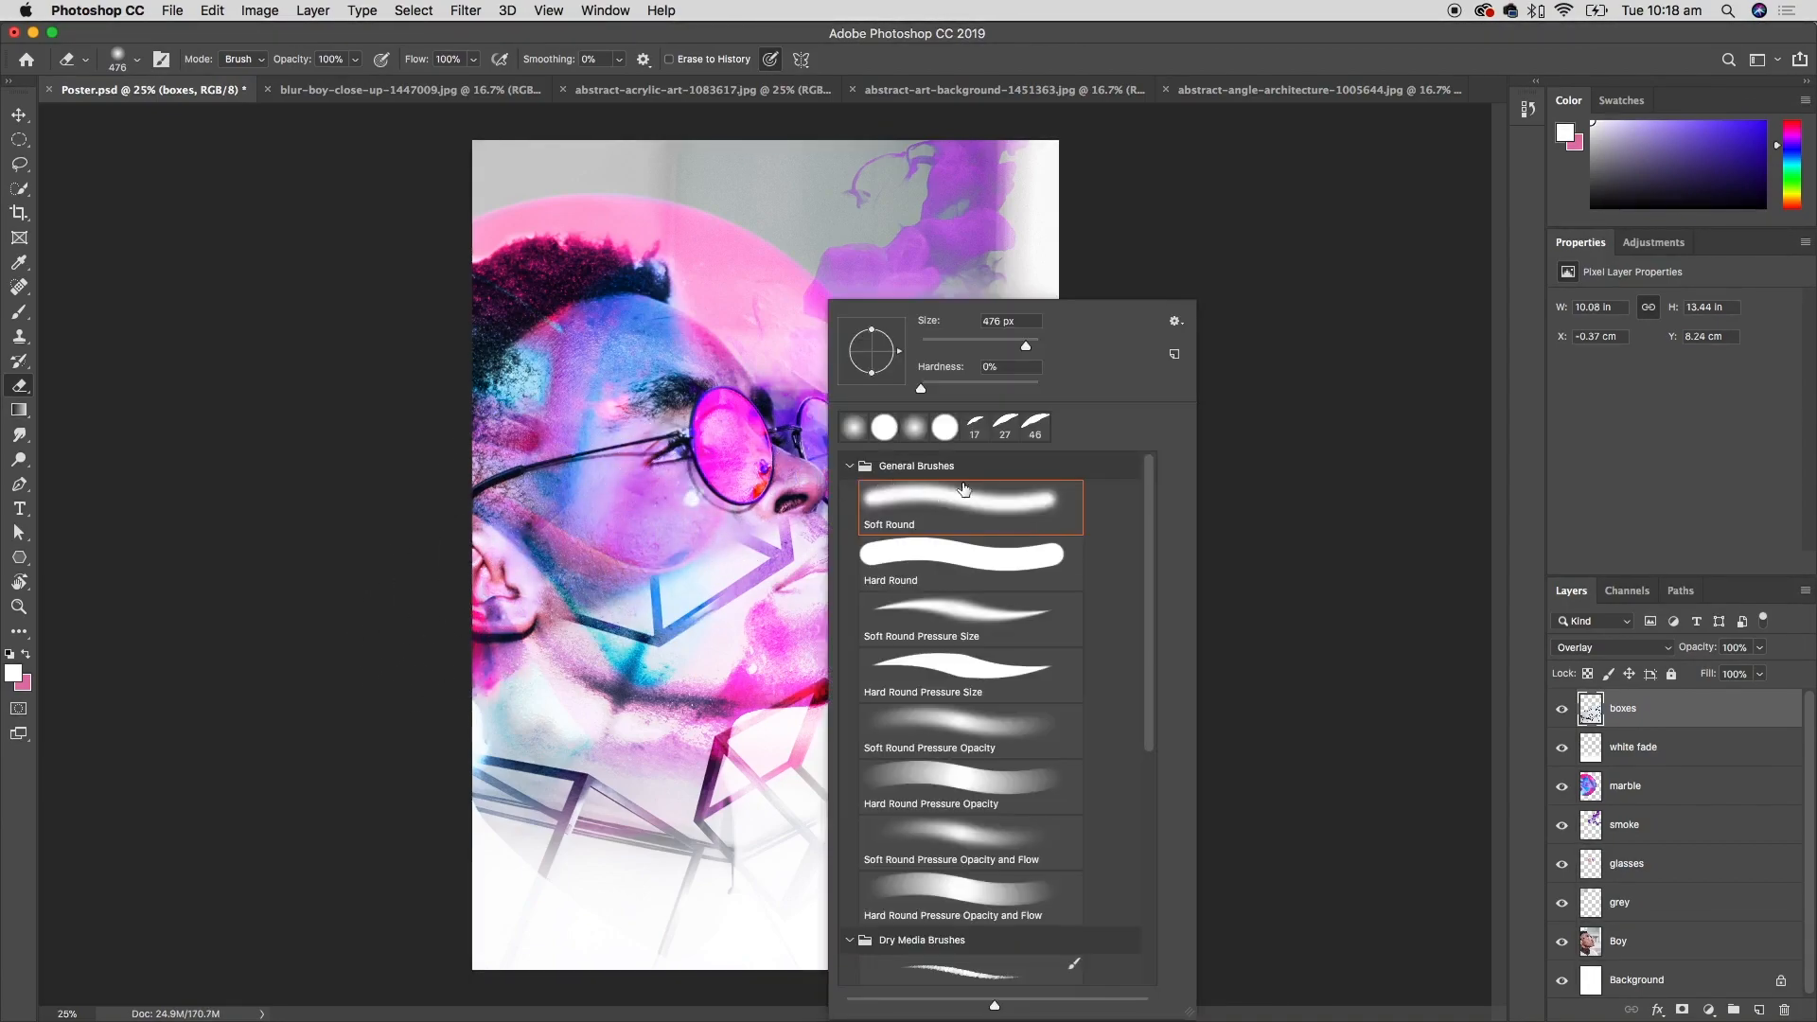
left_click_drag(1031, 350, 1037, 348)
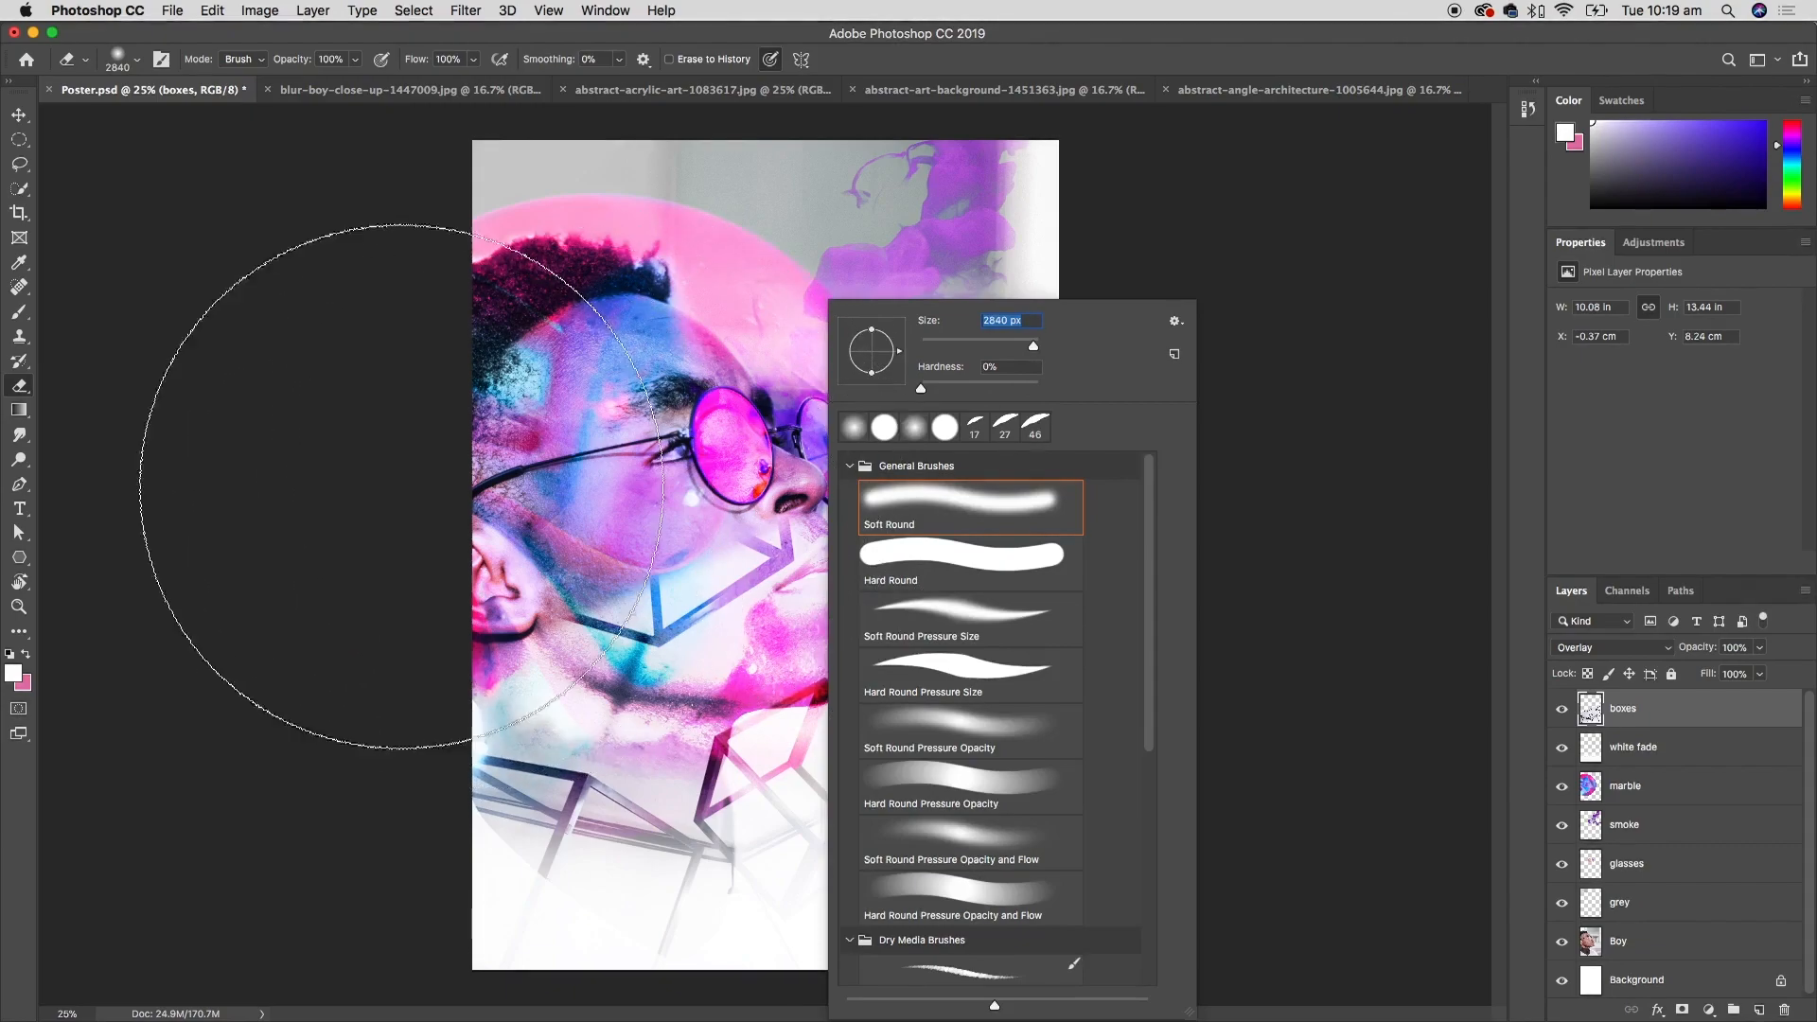
left_click(398, 484)
mouse_move(799, 476)
left_mouse_down()
mouse_move(570, 568)
mouse_move(684, 553)
mouse_move(910, 415)
mouse_move(727, 549)
mouse_move(589, 563)
mouse_move(536, 542)
mouse_move(489, 464)
left_mouse_up()
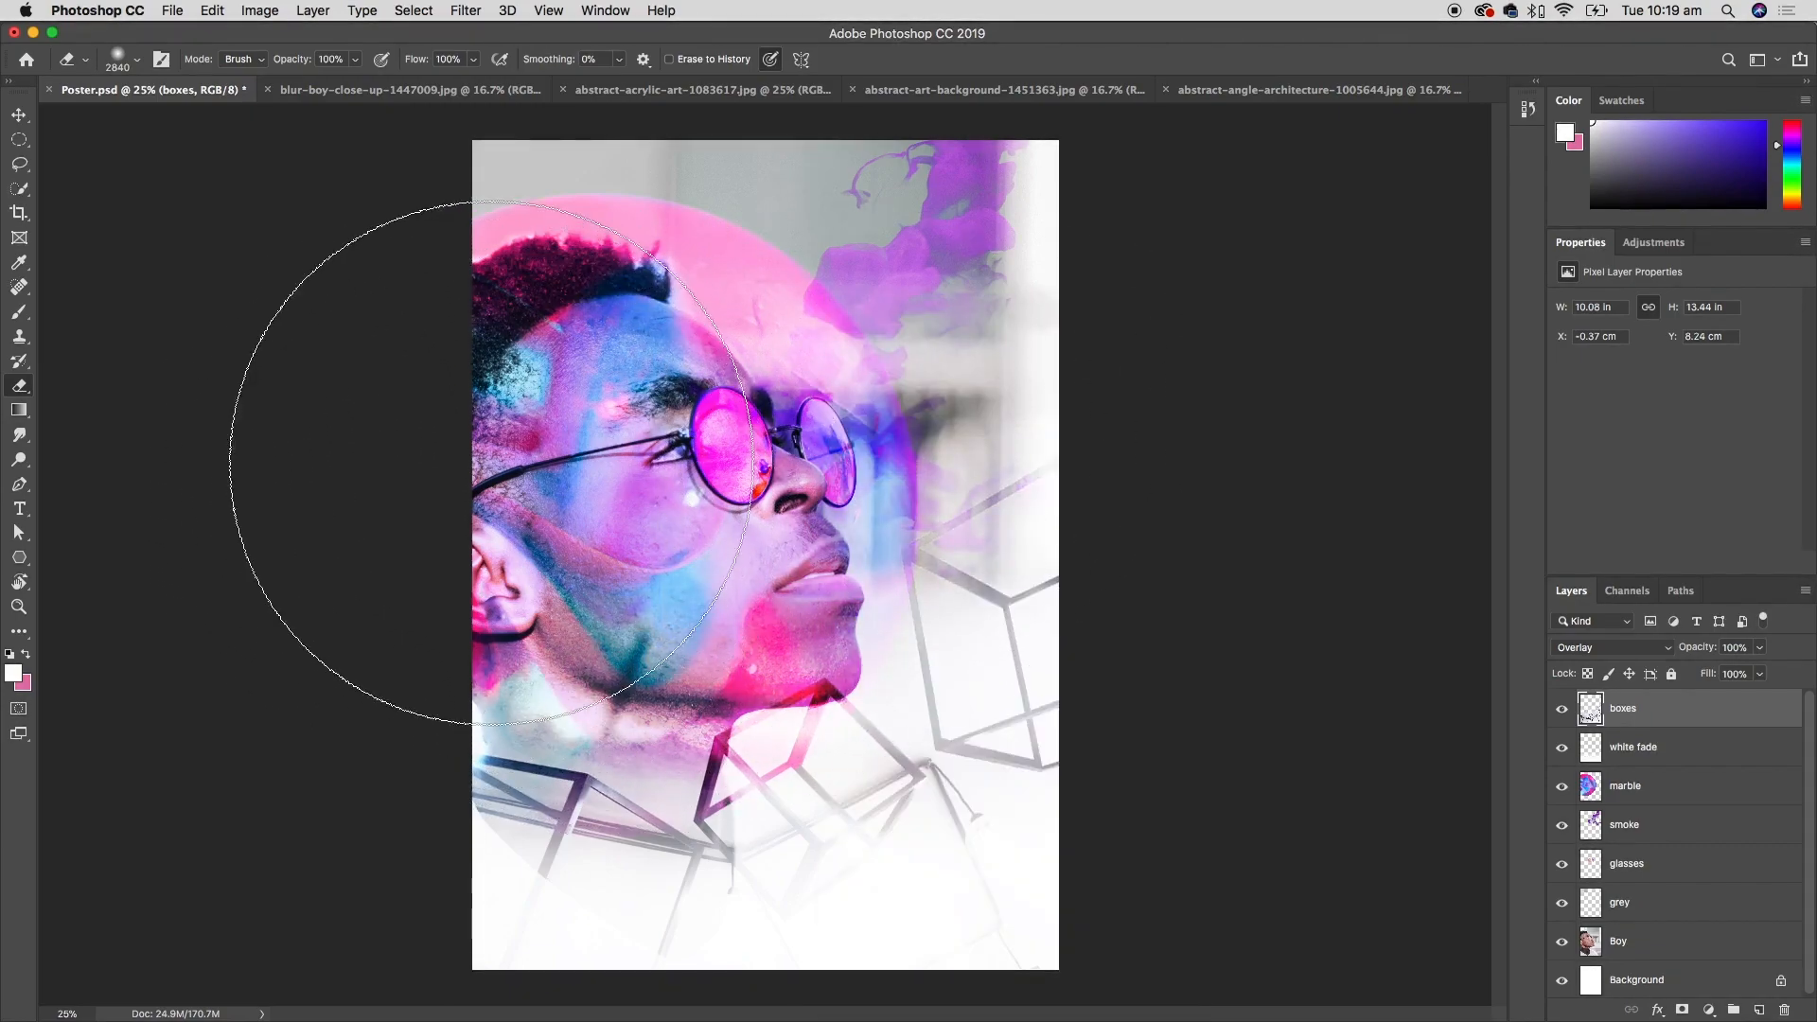
right_click(844, 479)
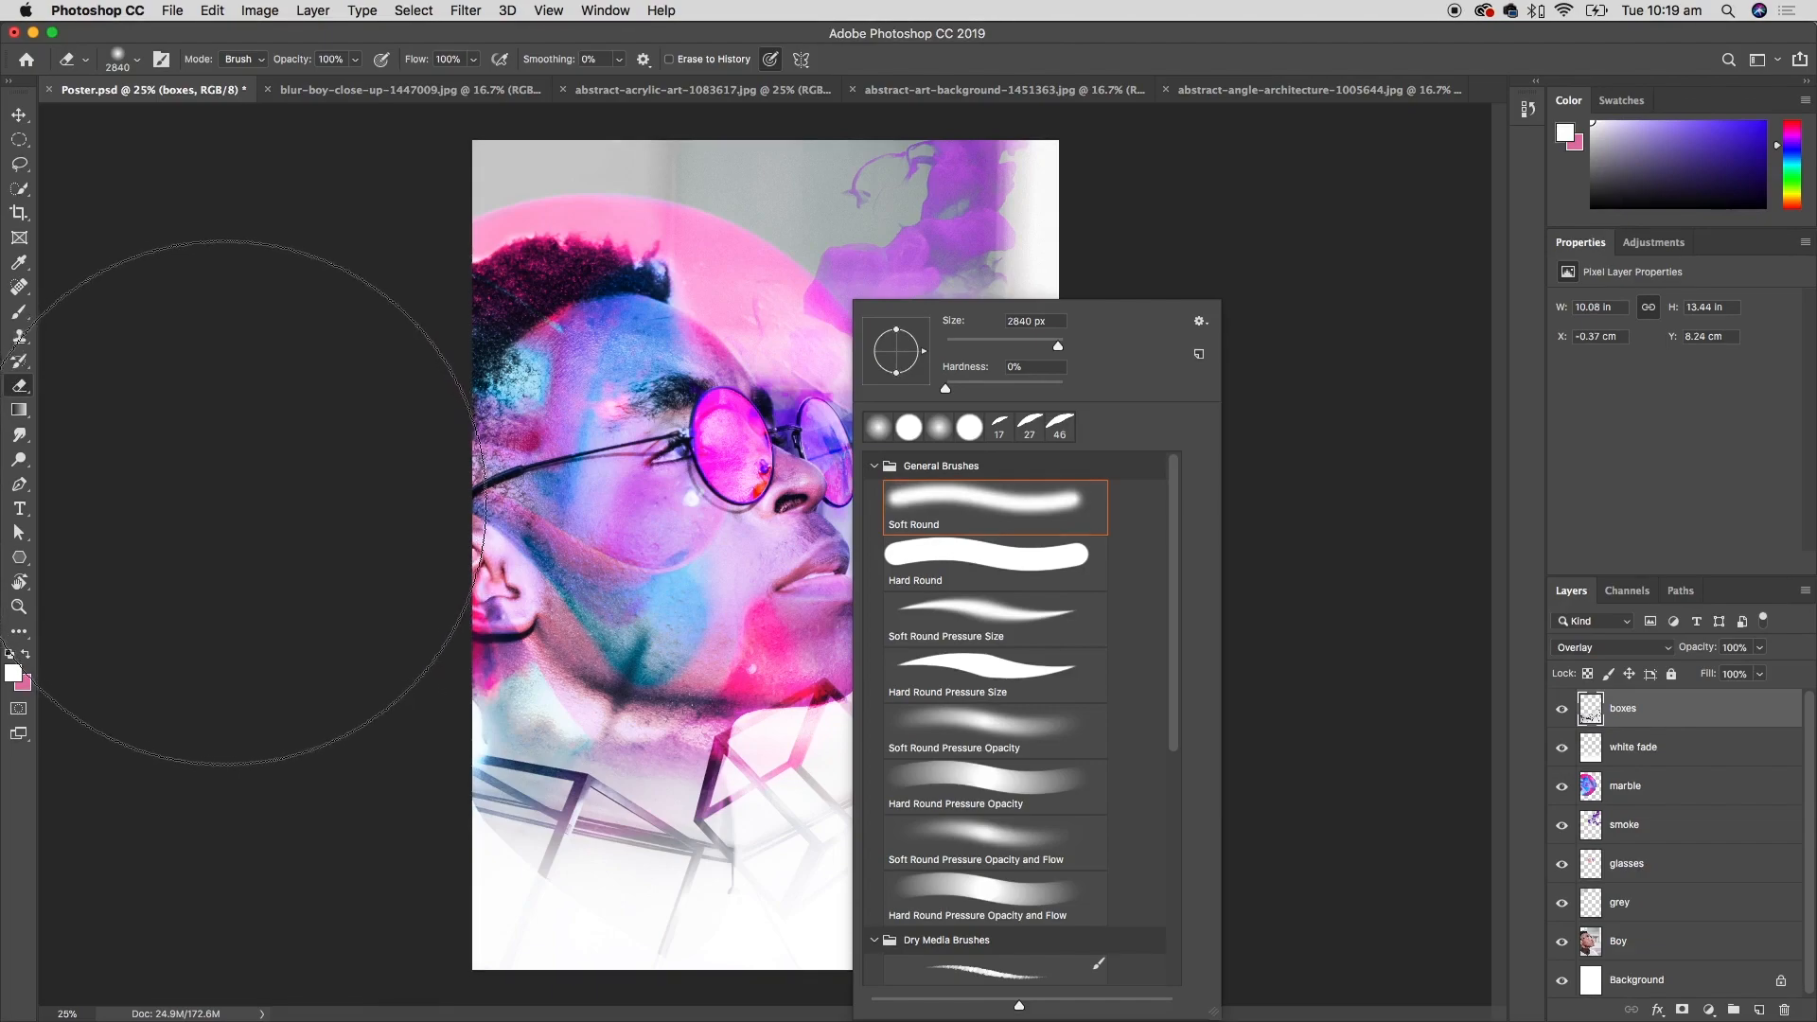
left_click(225, 503)
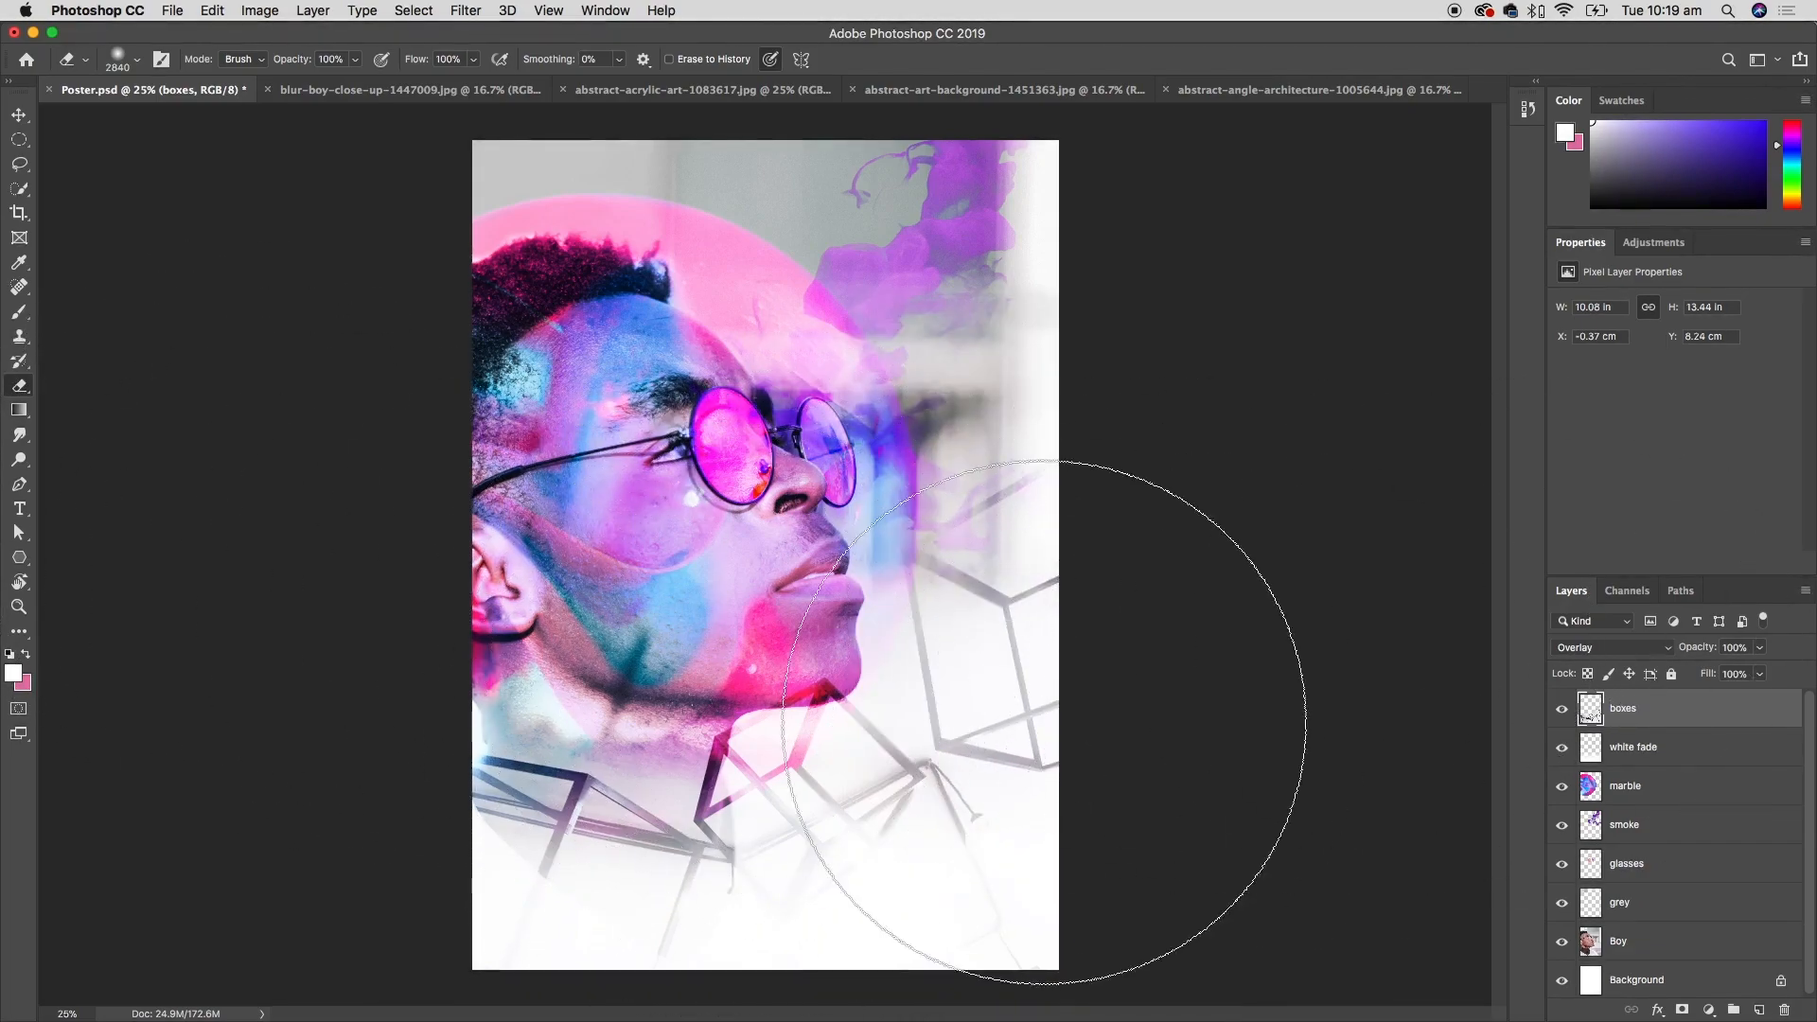
left_click(19, 115)
left_click_drag(878, 854, 842, 823)
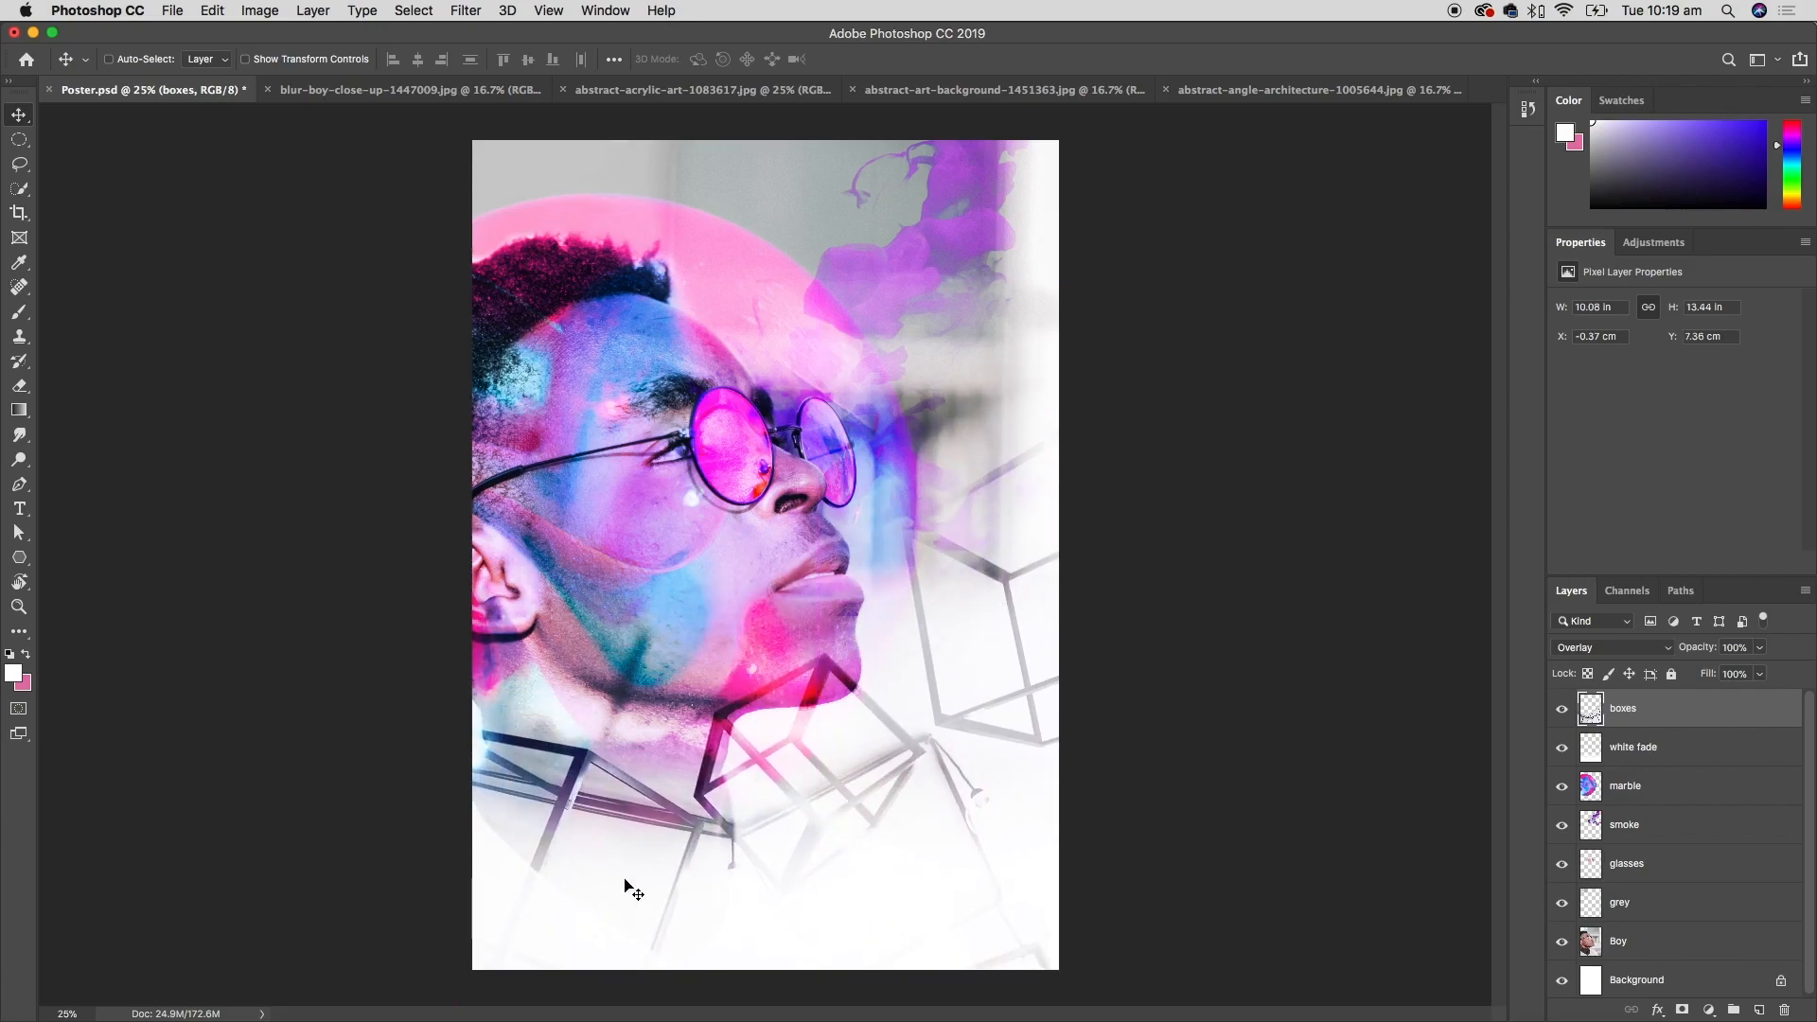
- Examine the black-and-white tunnel, abstract-art-artistic and abstract painting images in Finder as further poster material, and return to Photoshop
key("super+Tab")
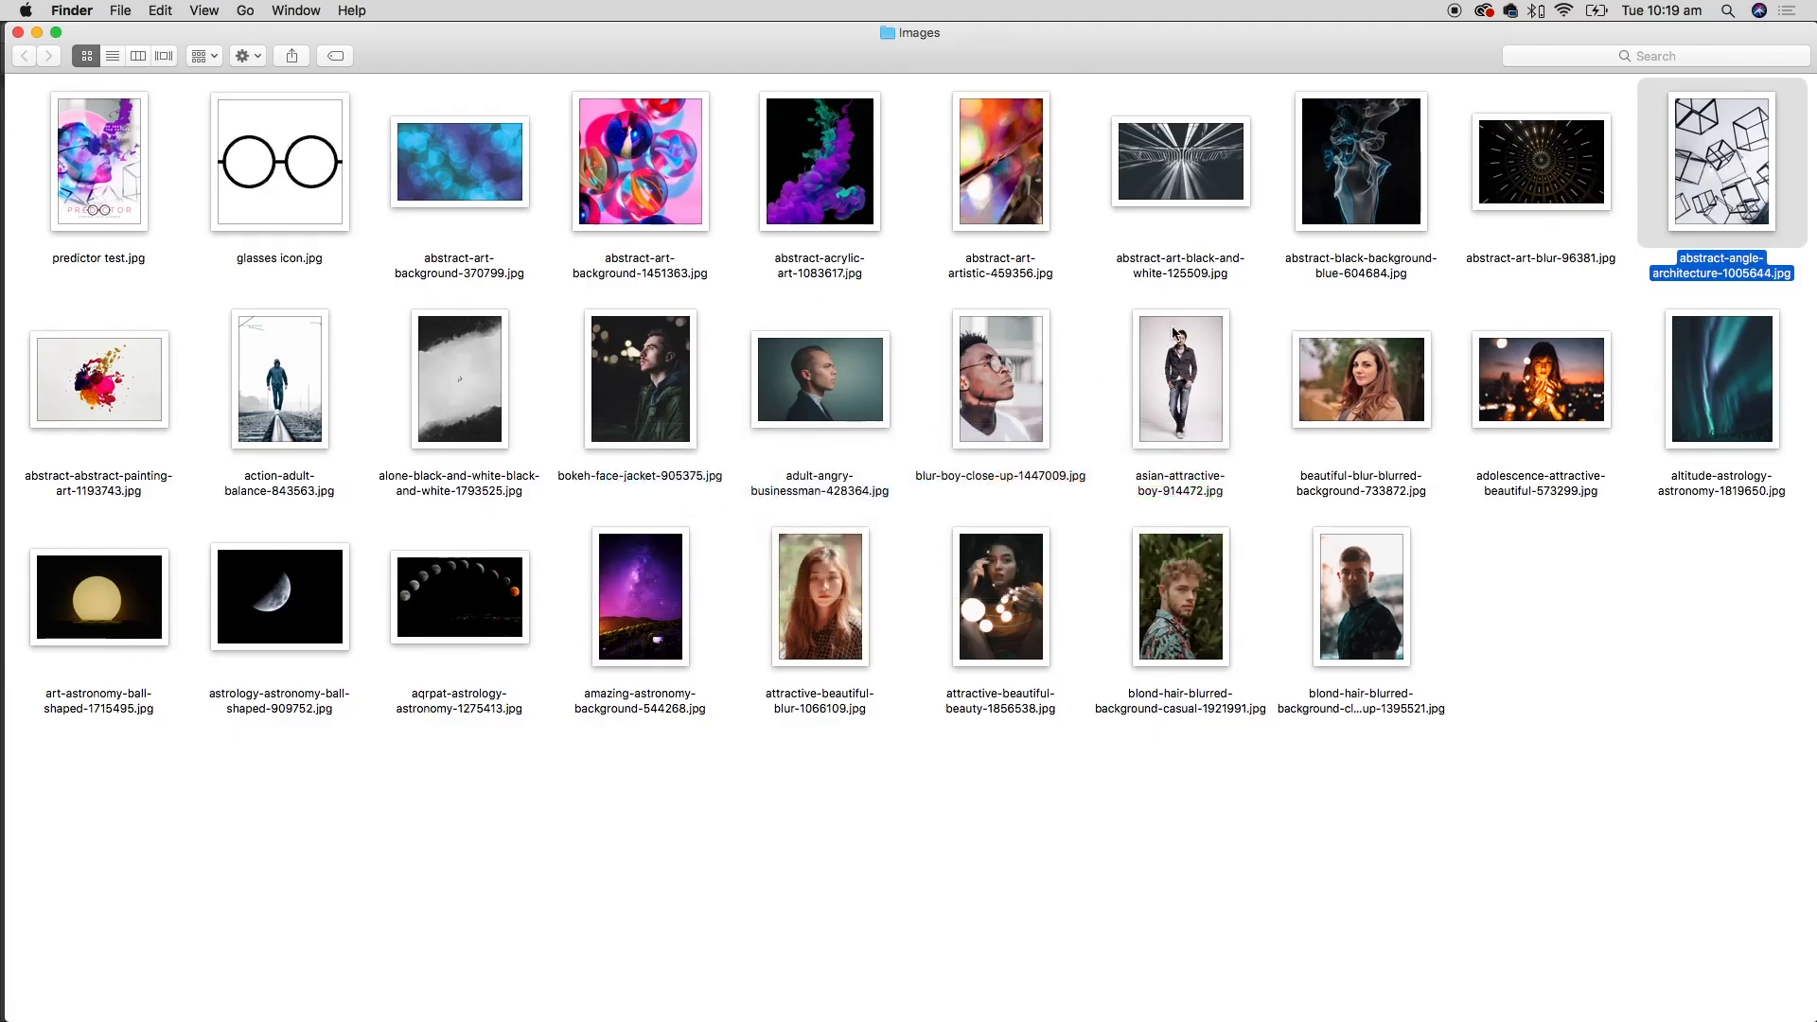
left_click(1214, 199)
key("space")
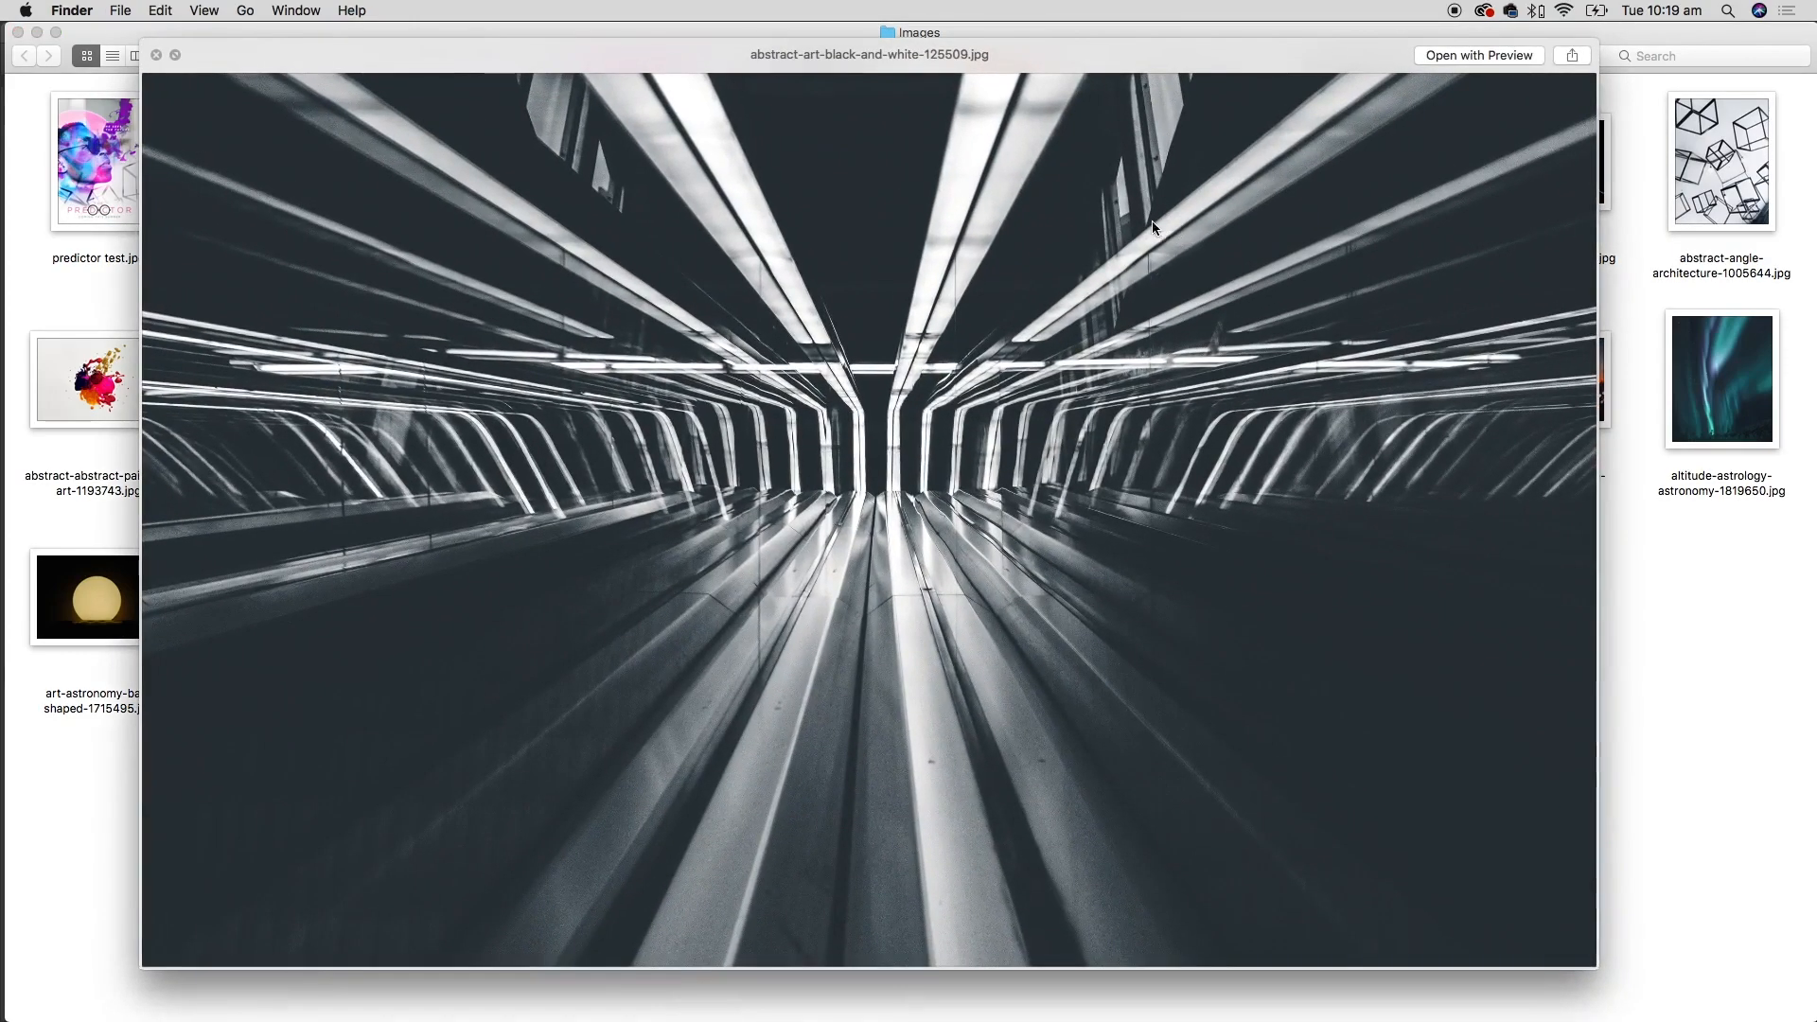
key("space")
left_click(982, 196)
key("space")
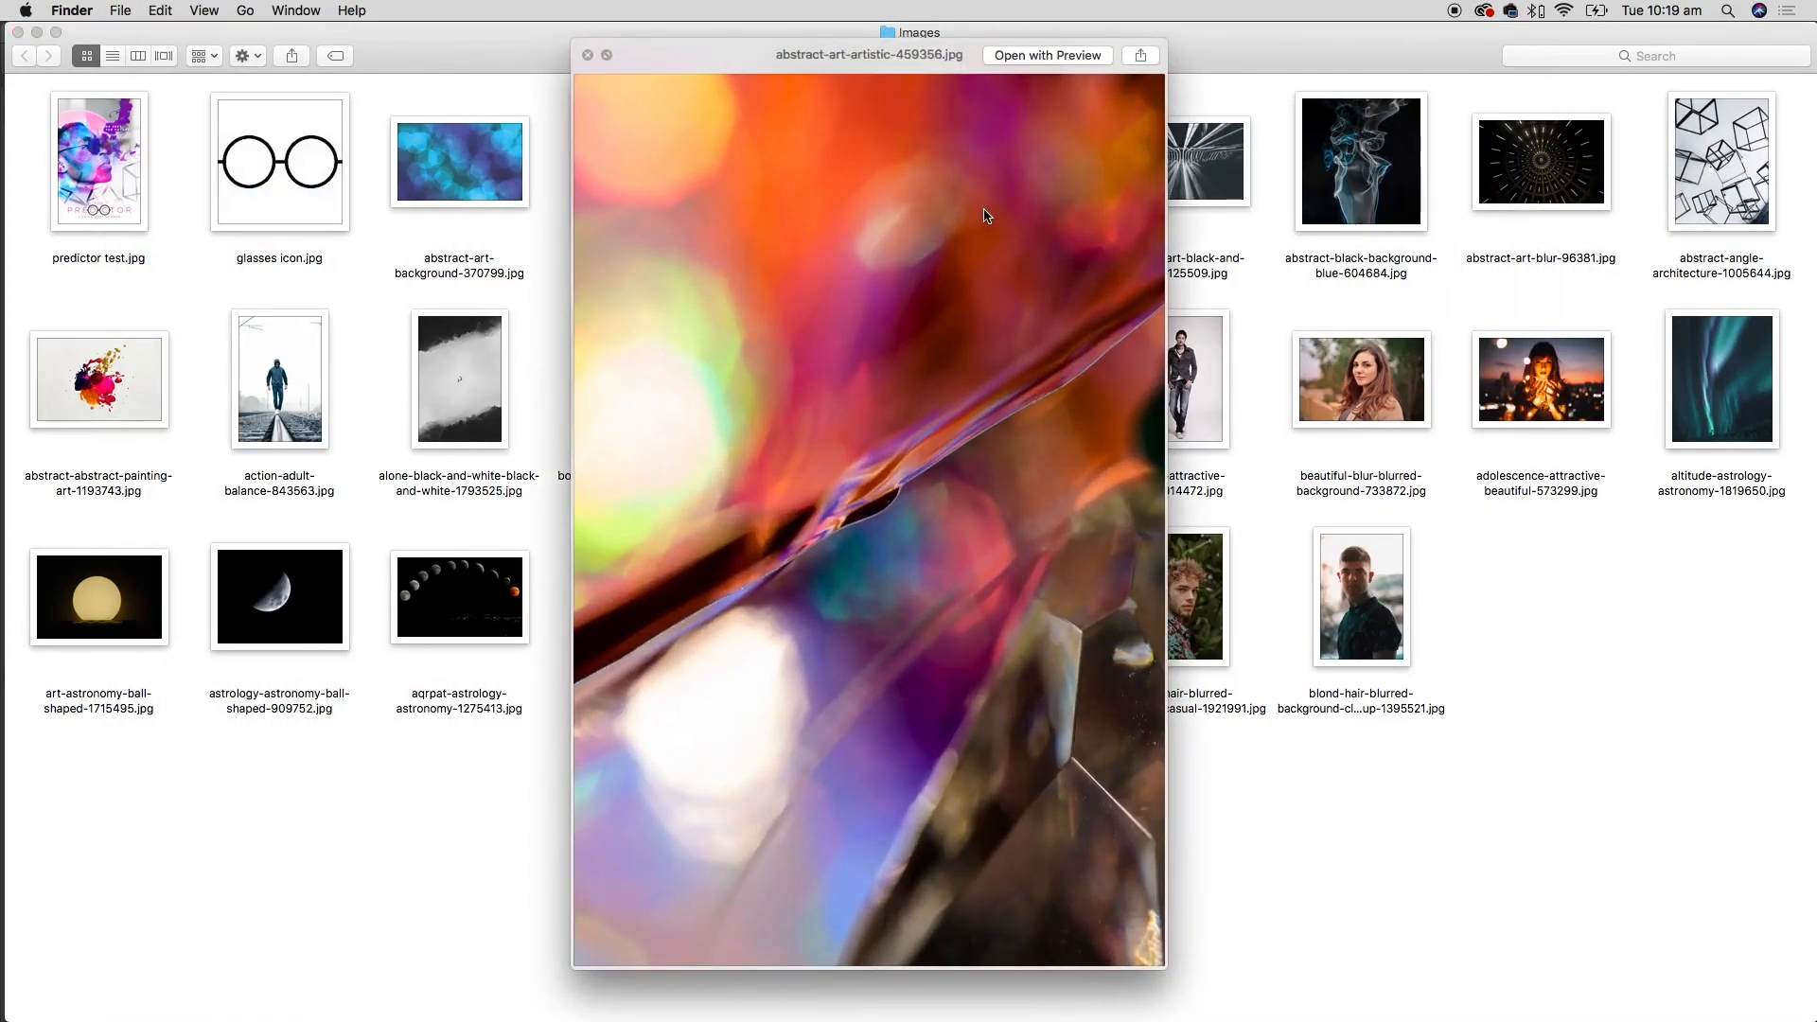
key("space")
left_click(137, 392)
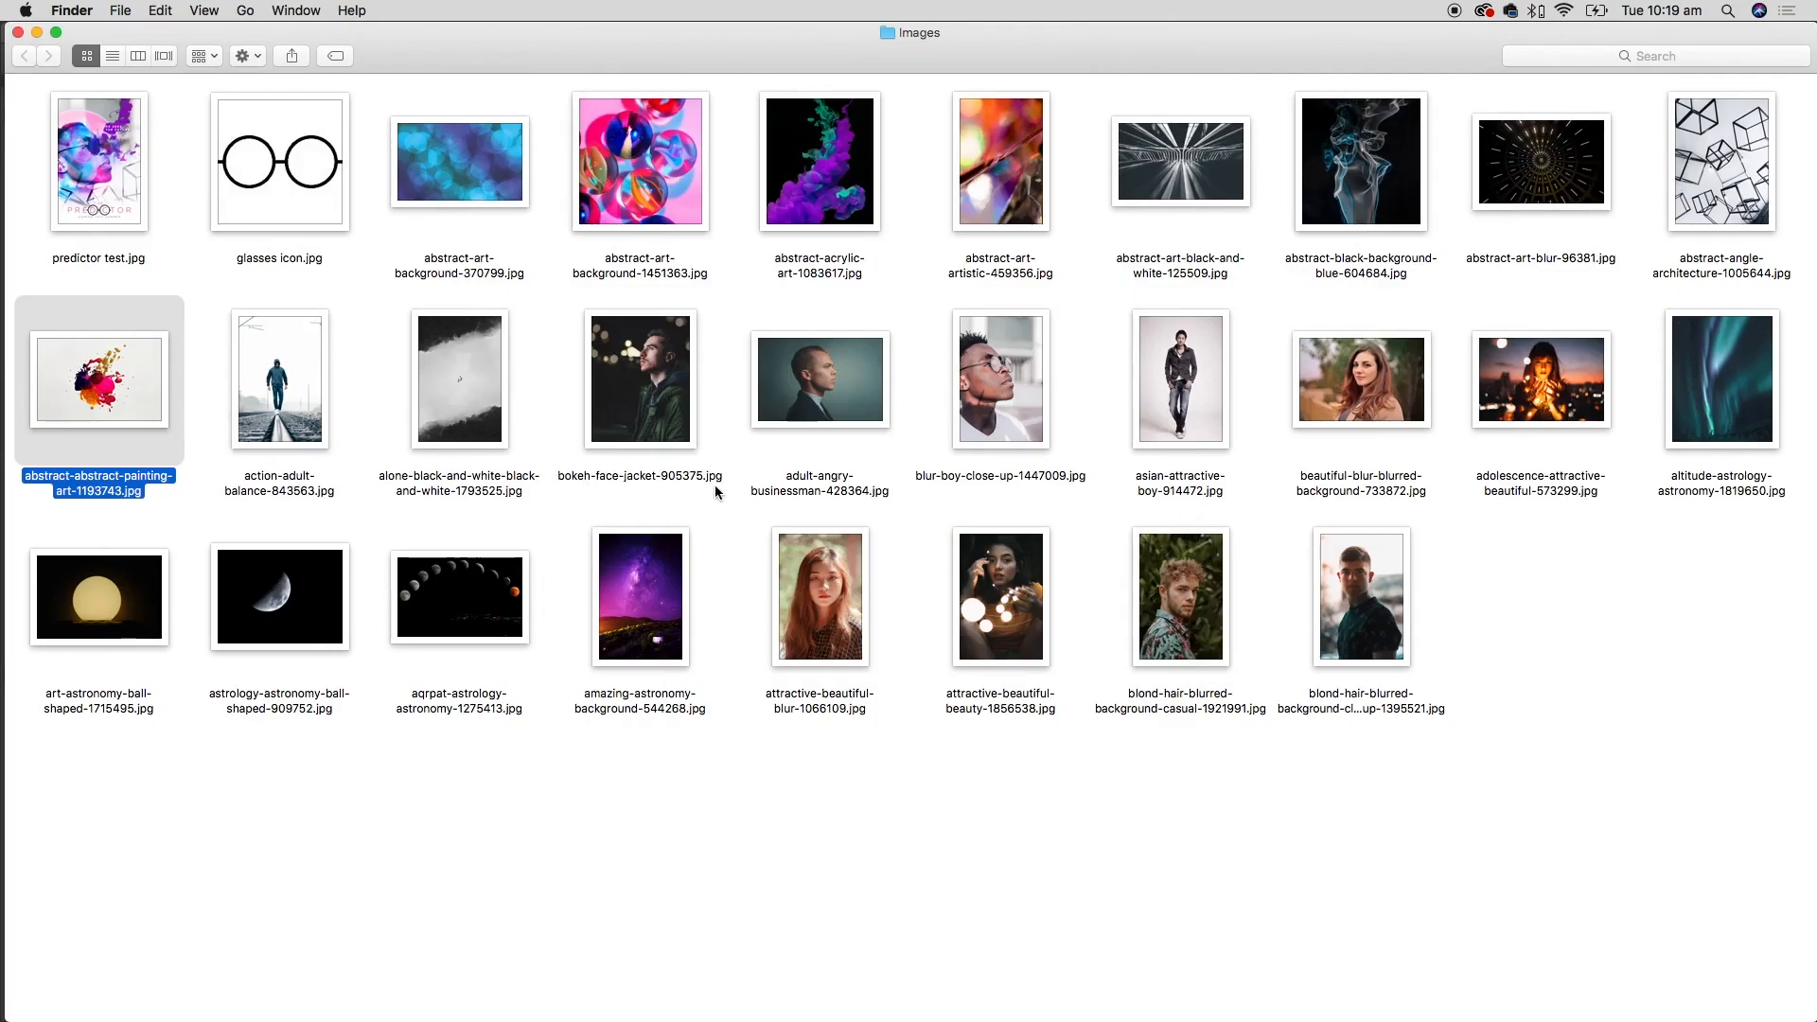
key("space")
key("space")
key("super+Tab")
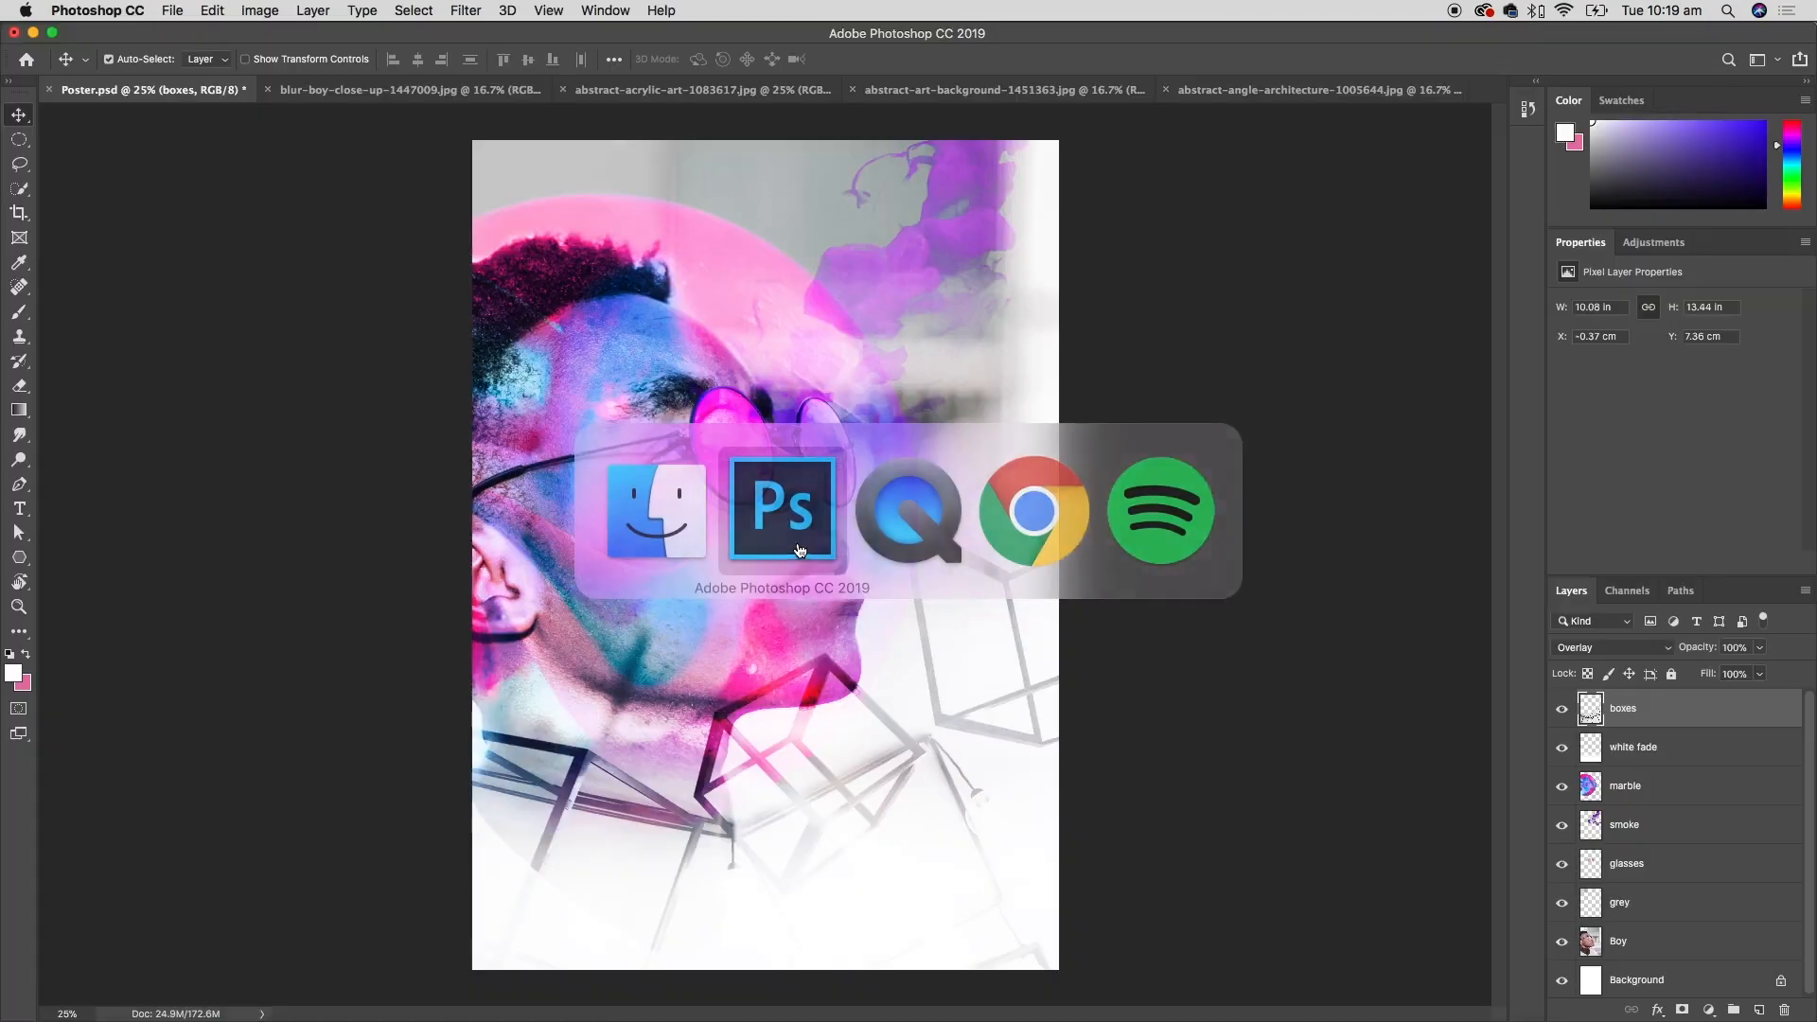
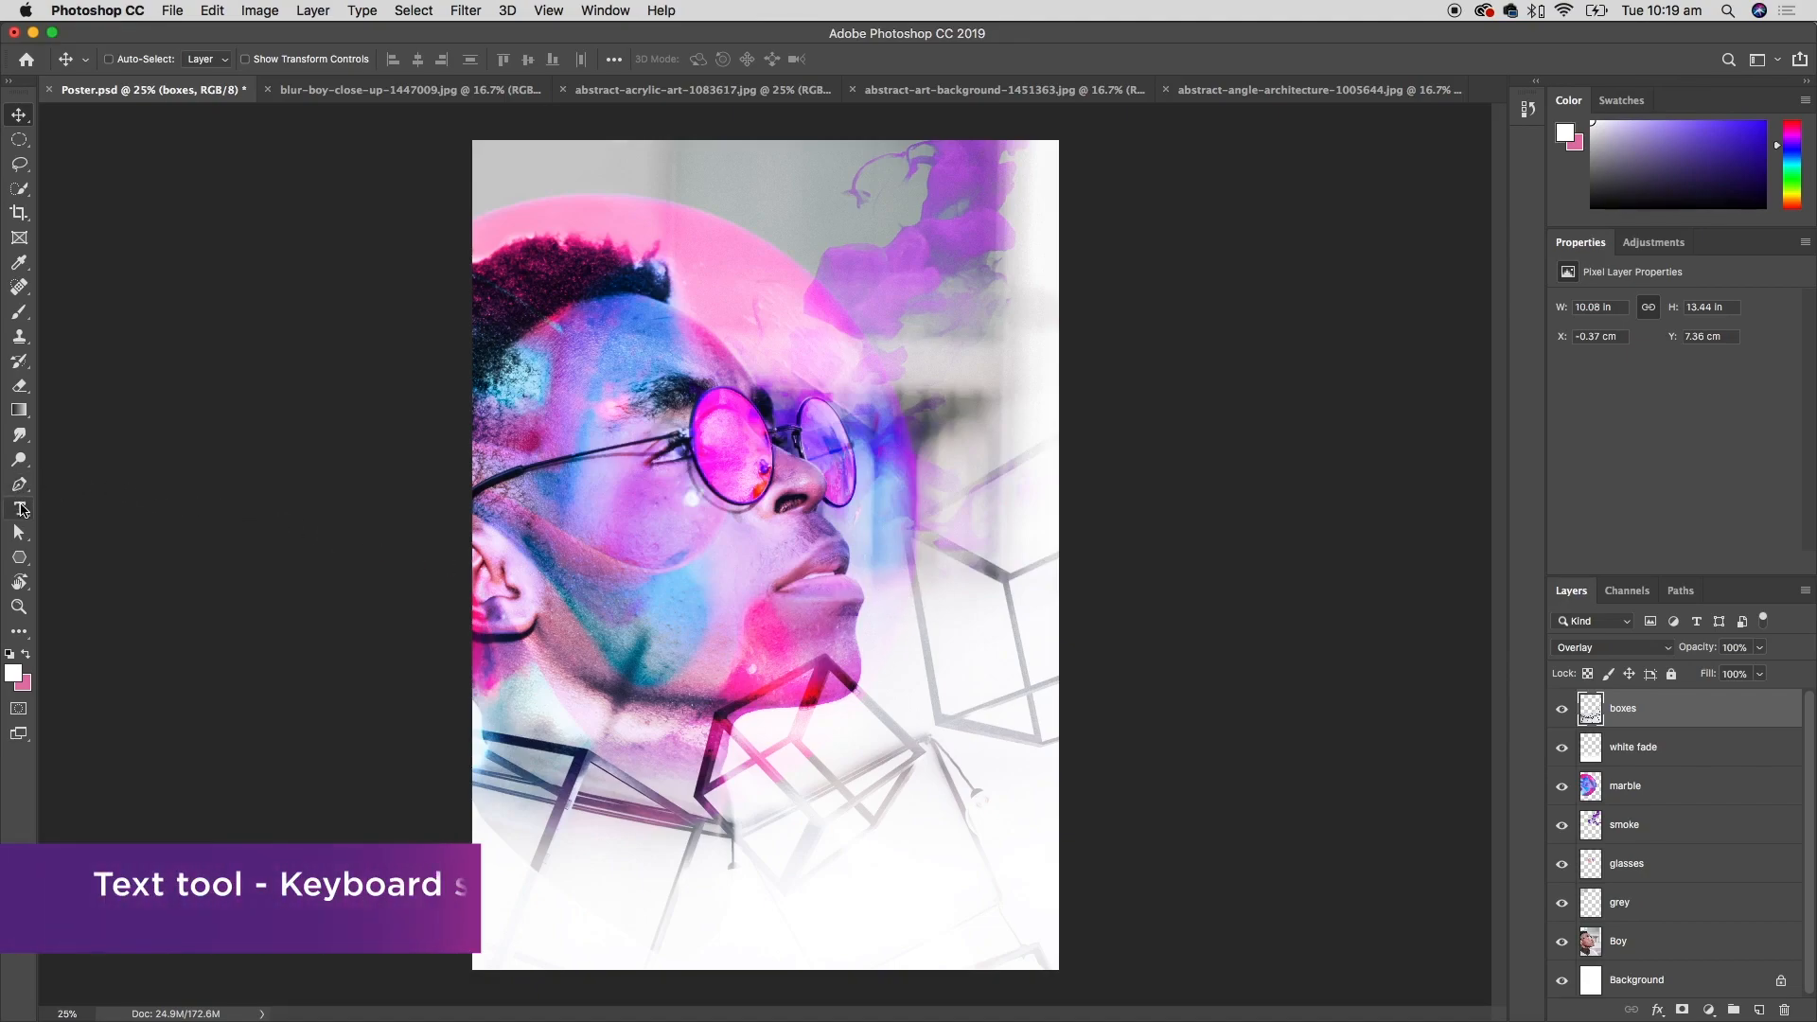
- Add a text layer reading PREDICTOR on the white area below the neck
left_click(20, 510)
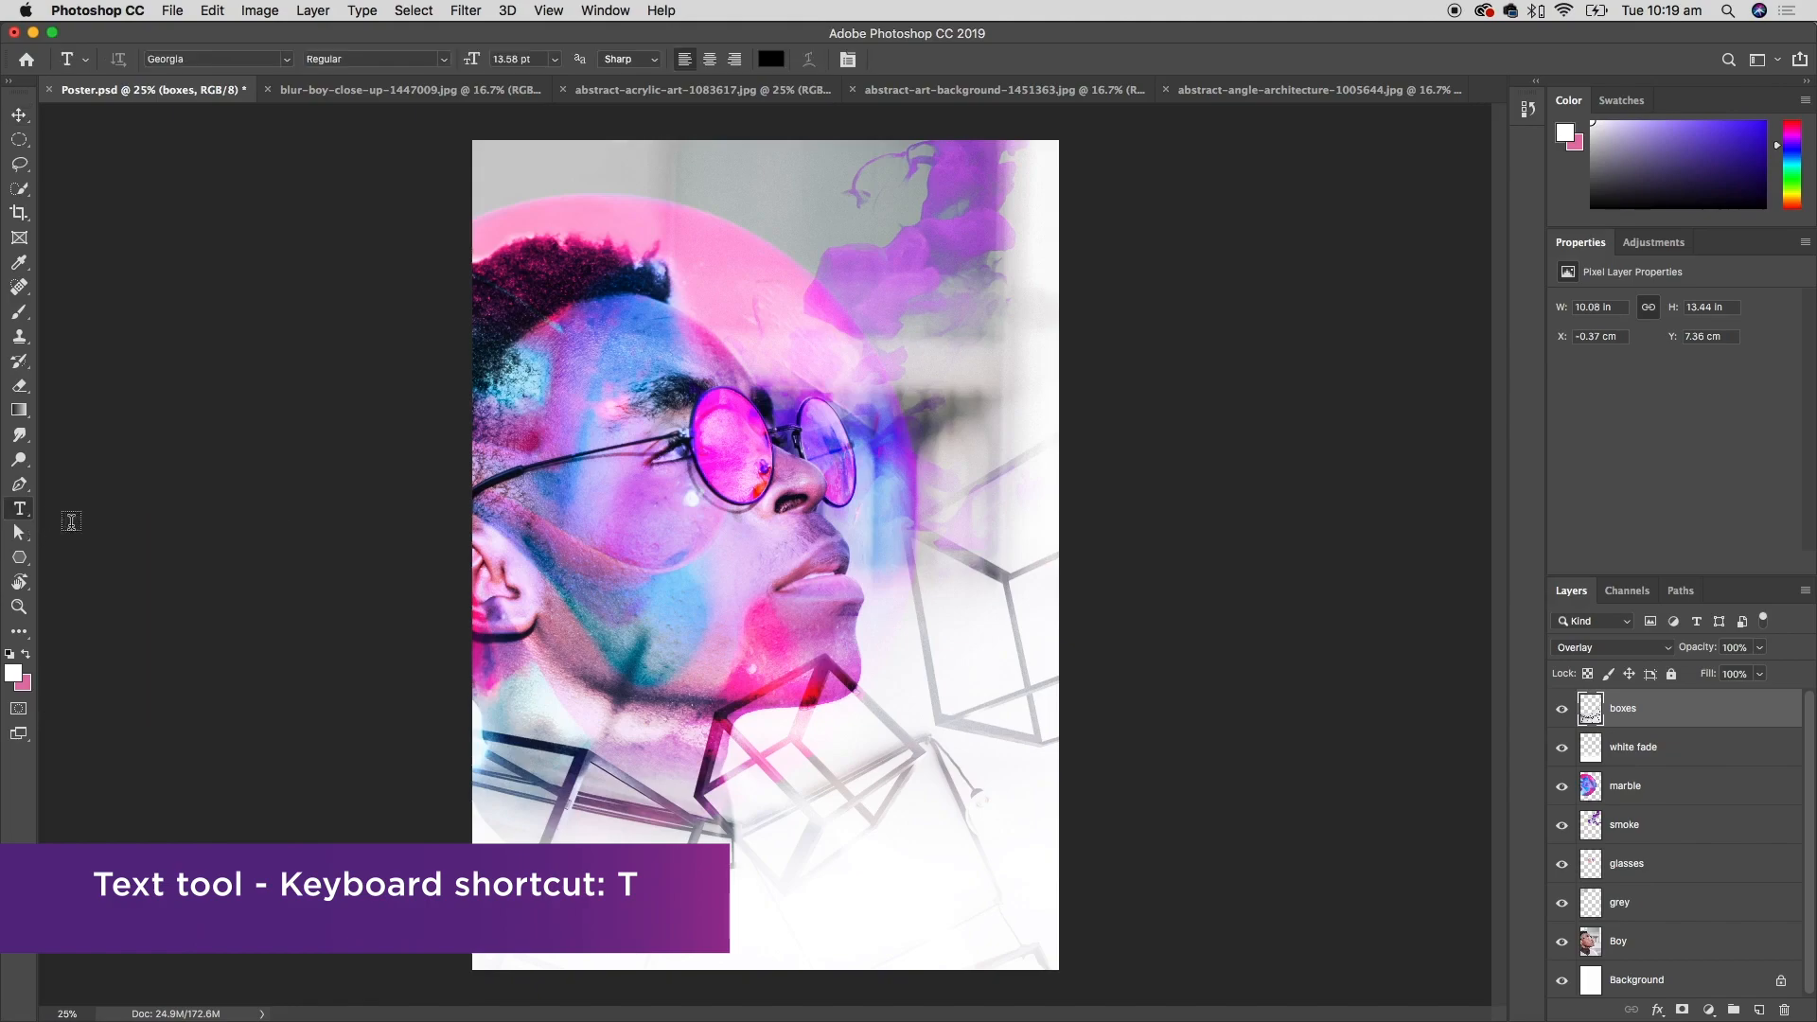
left_click(624, 863)
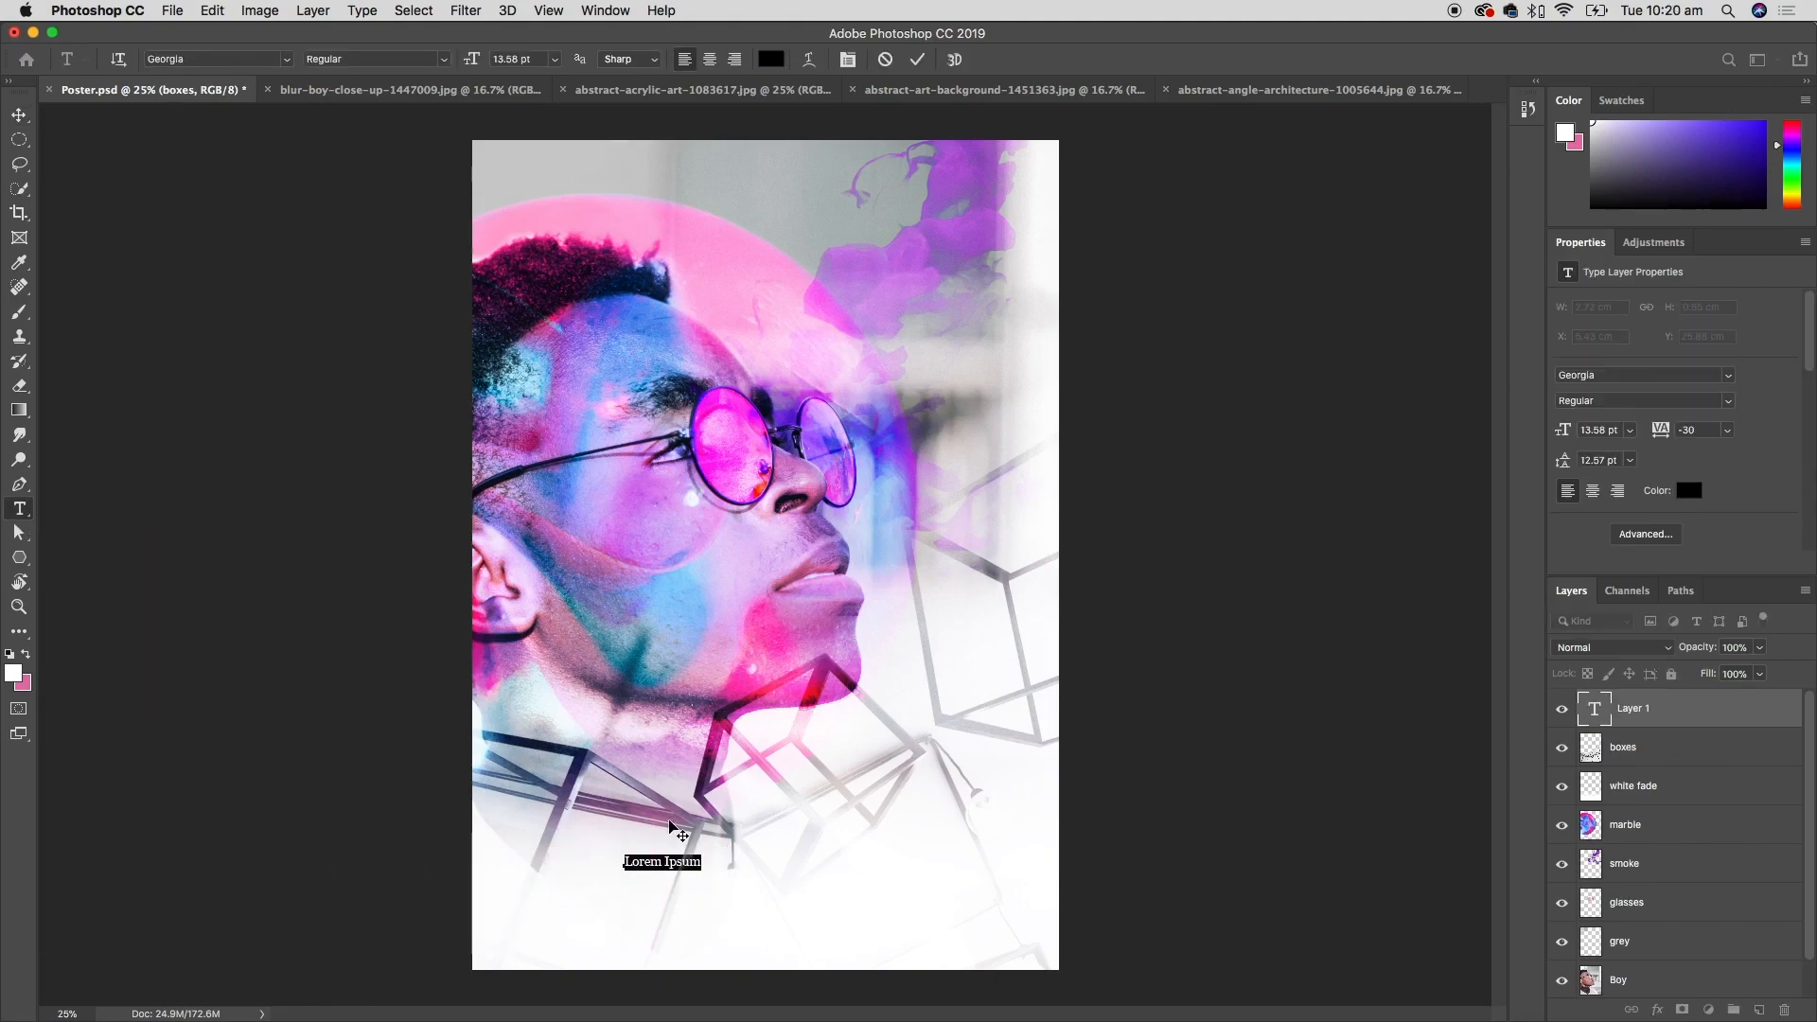
key("BackSpace")
- Set the PREDICTOR text's font to Helvetica Neue in the UltraLight Italic style
left_click_drag(699, 859, 615, 865)
left_click(287, 59)
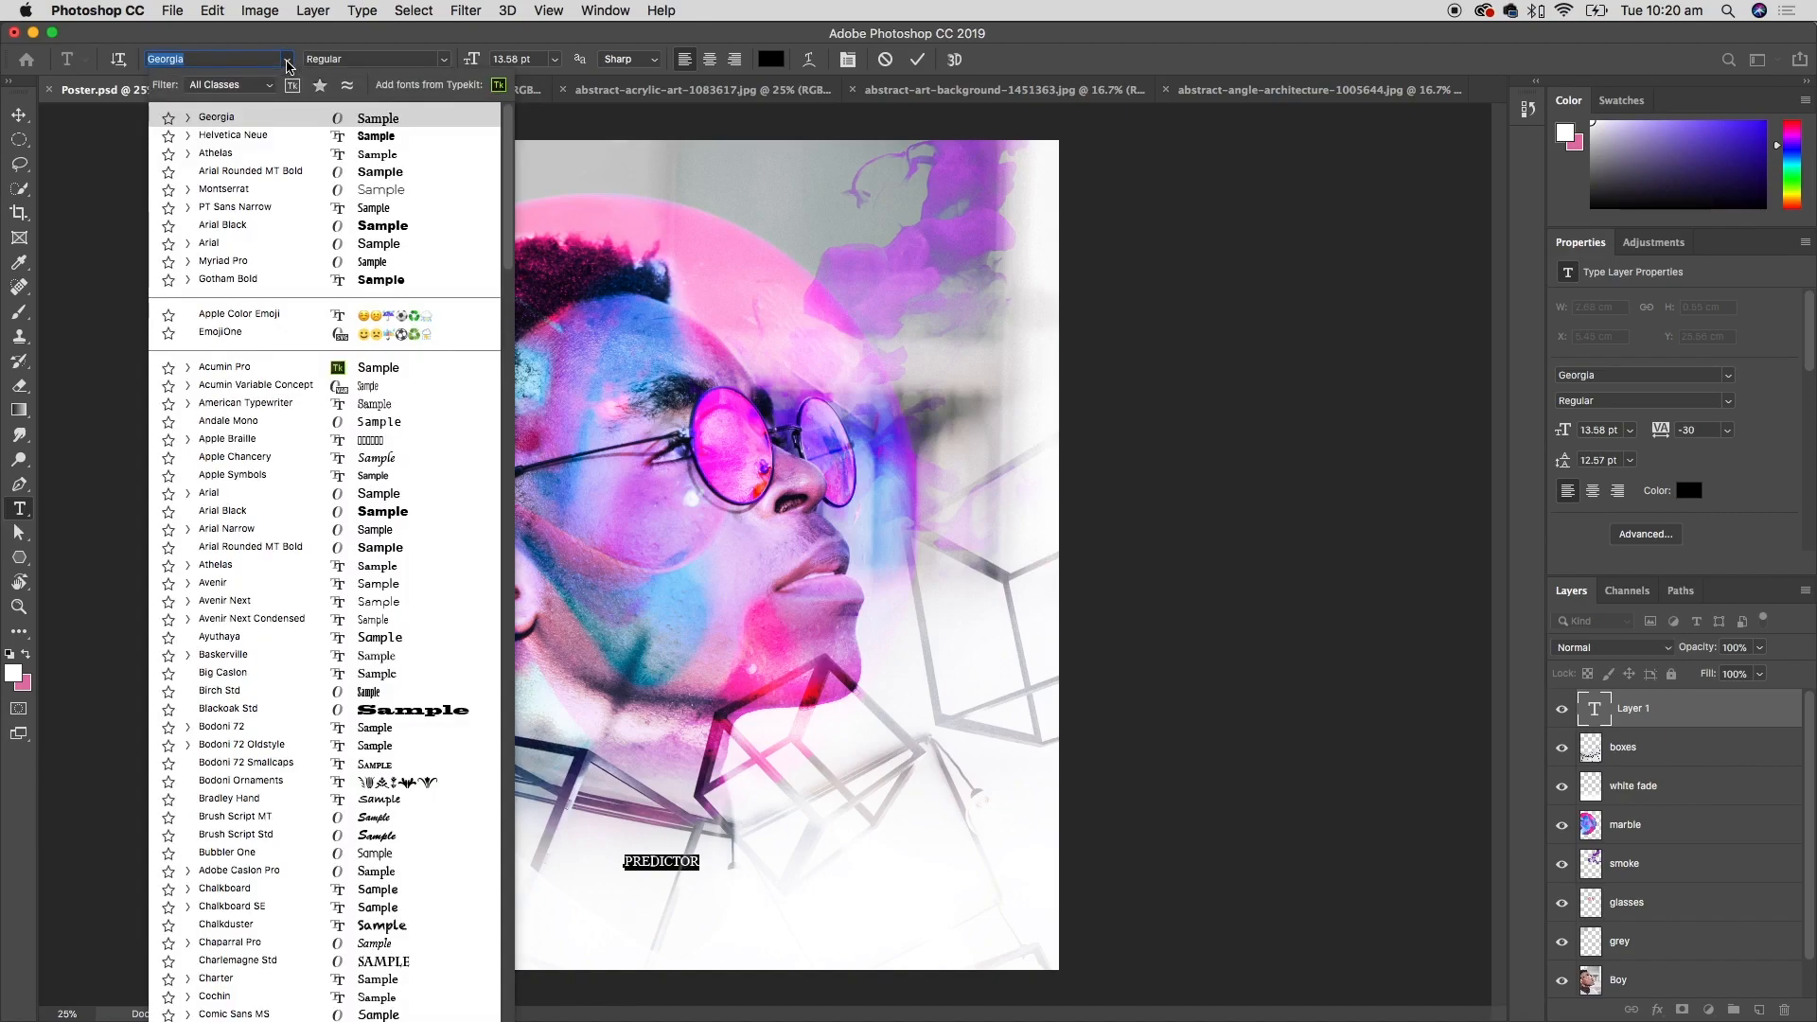
left_click(279, 137)
left_click(407, 59)
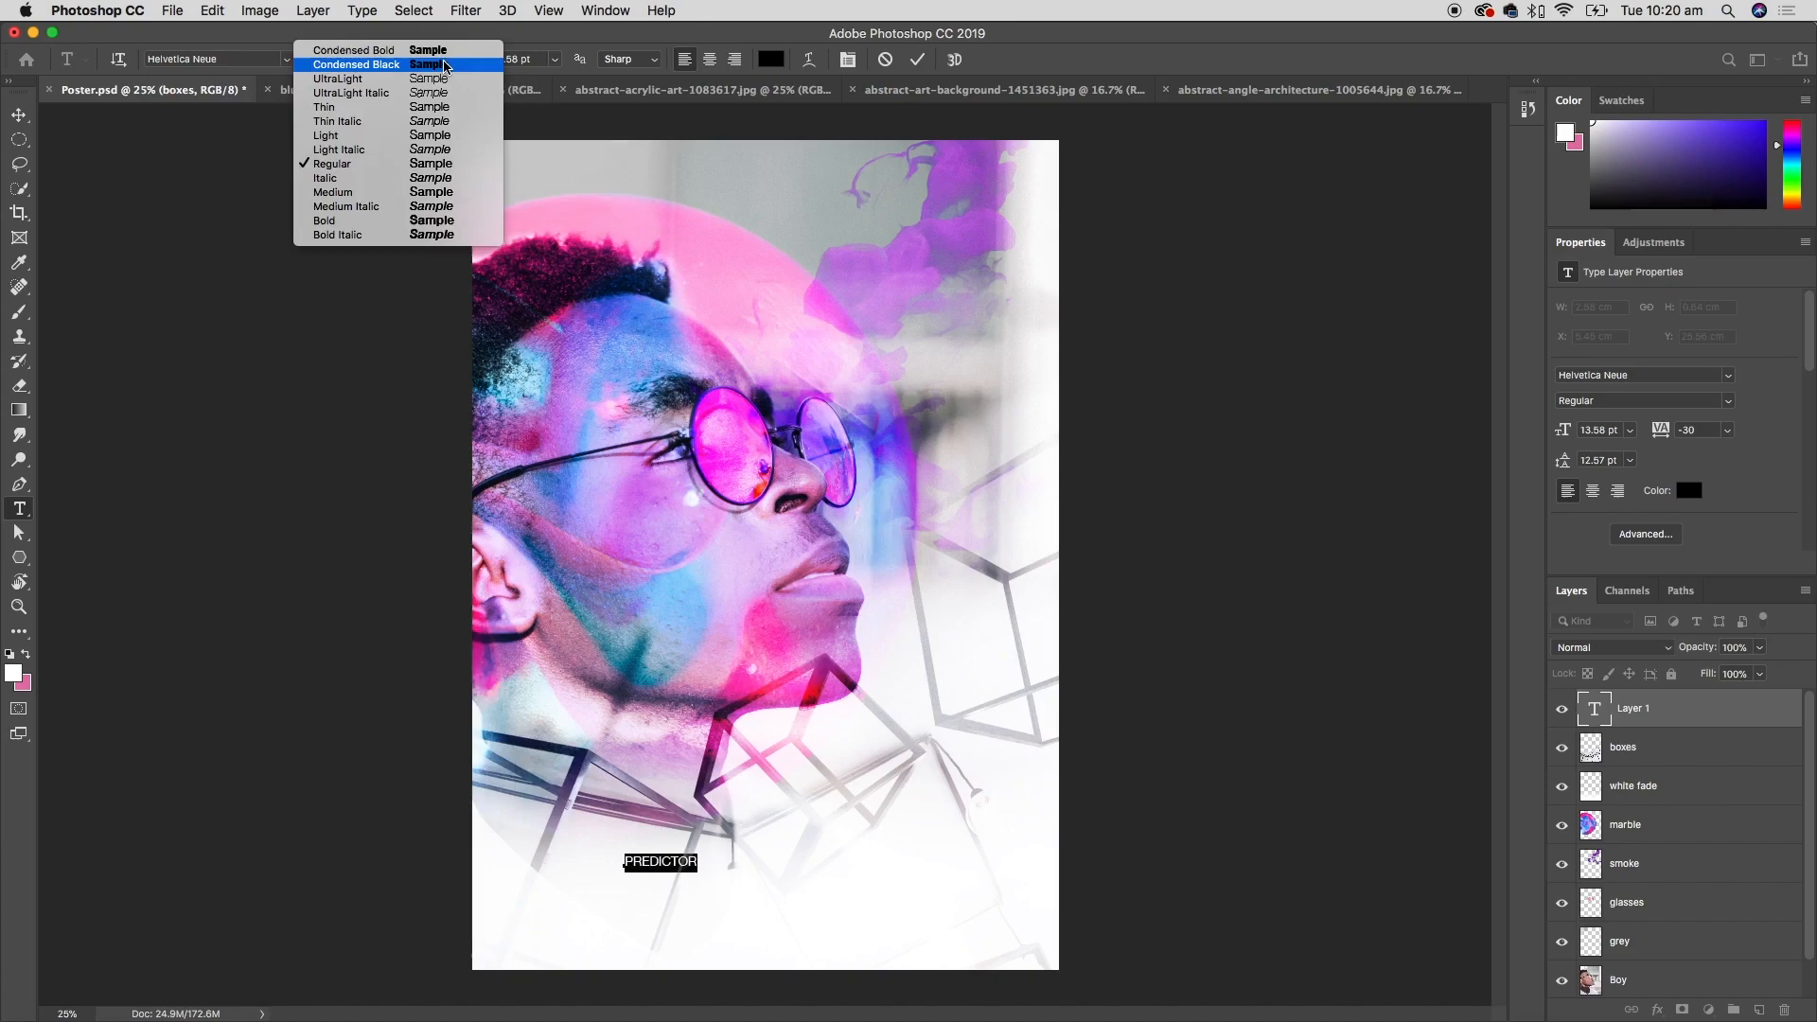
left_click(419, 92)
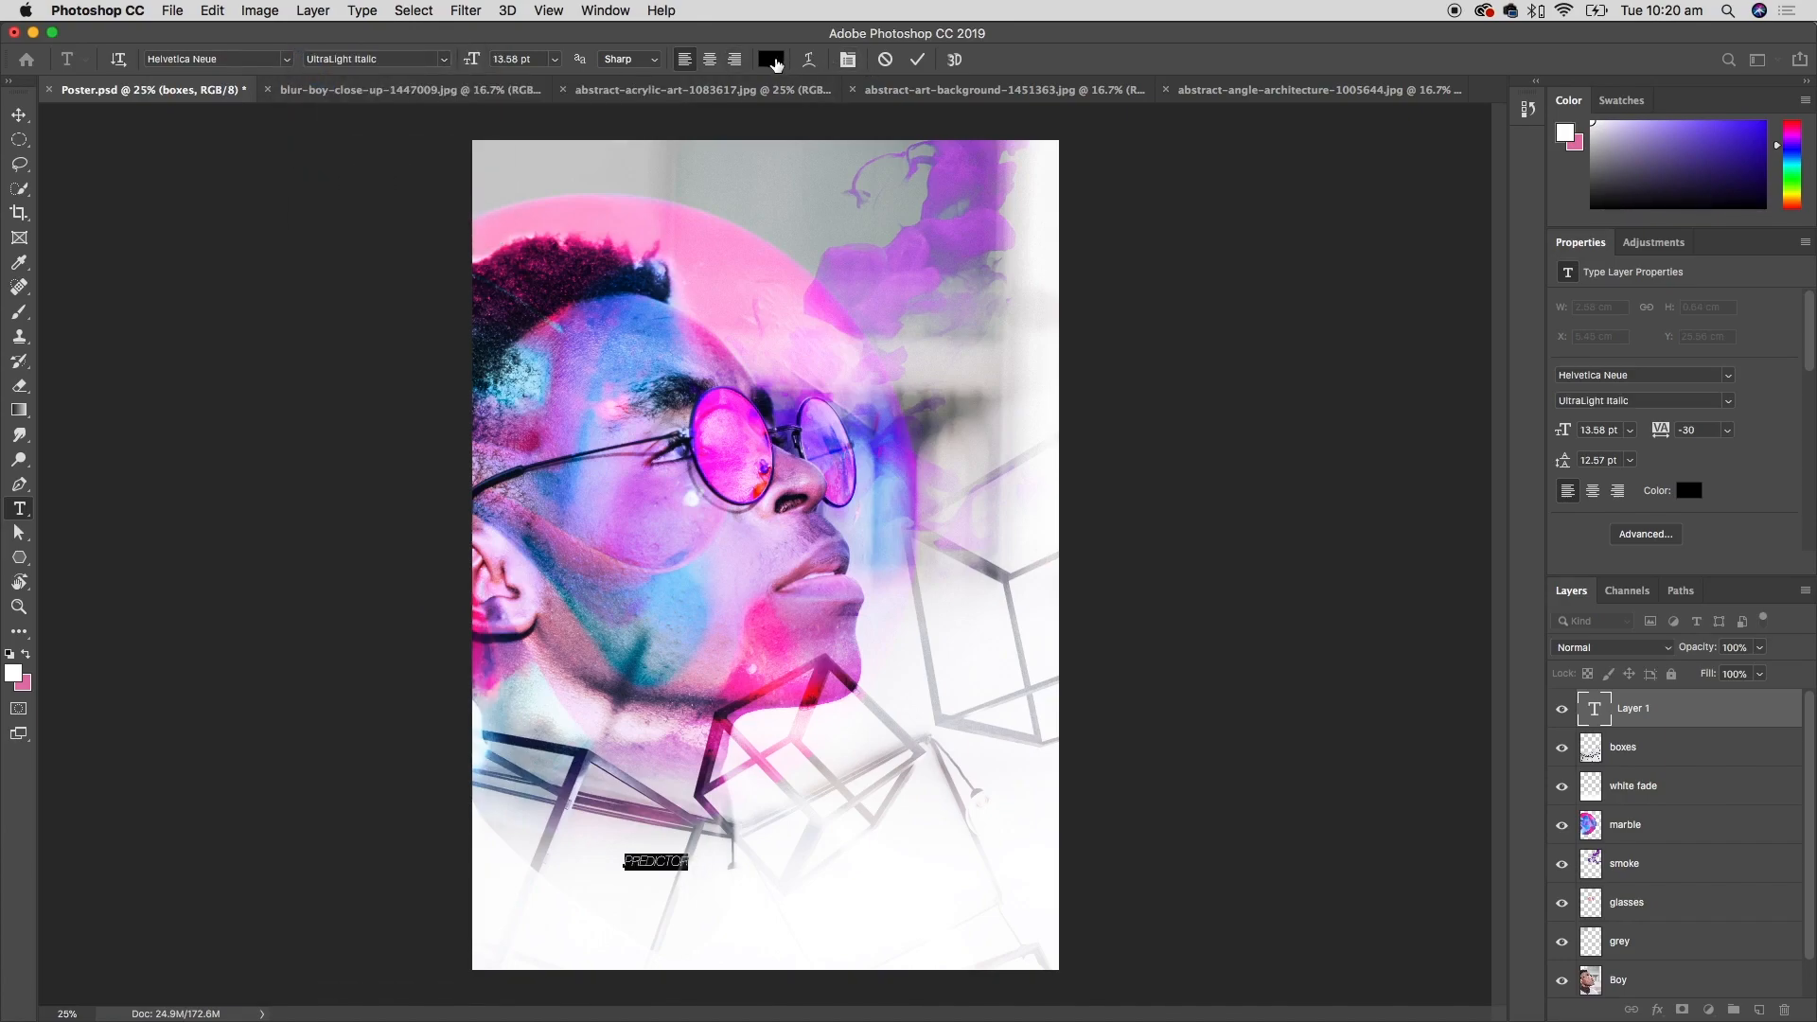
- Sample colours from the artwork for the PREDICTOR text and set it to a dark magenta, a41c79
left_click(771, 60)
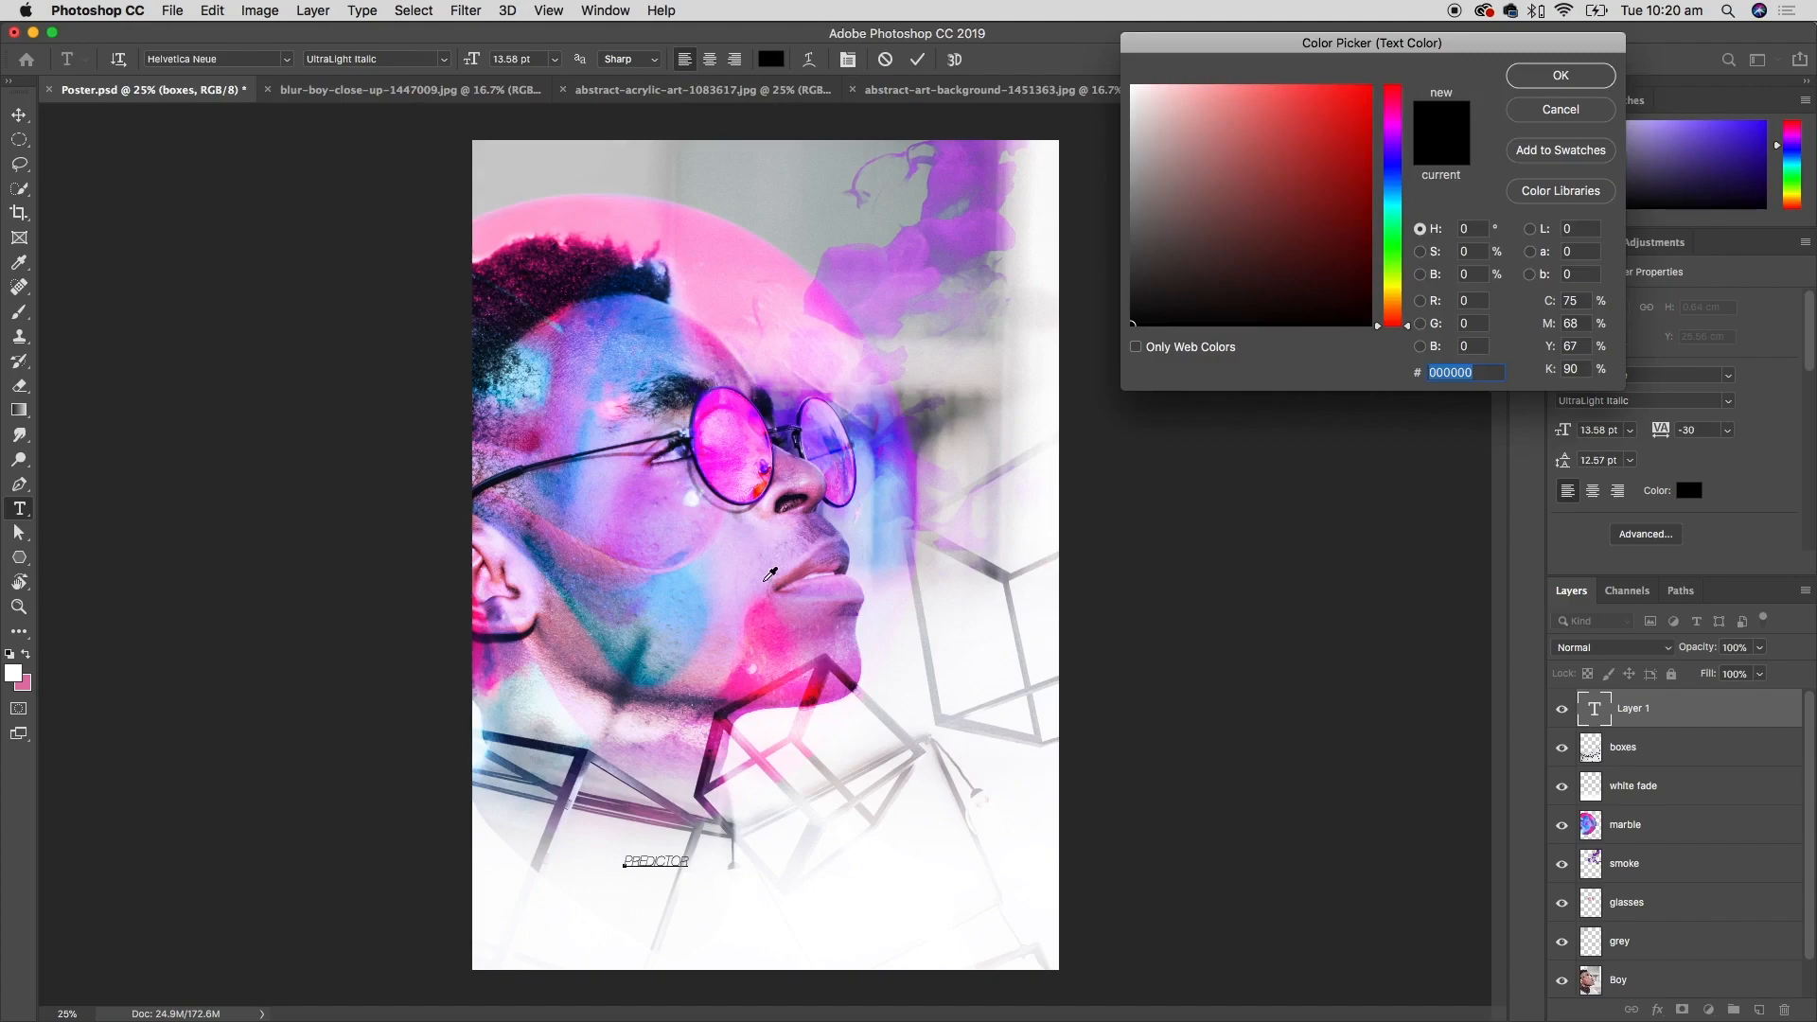
left_click(743, 680)
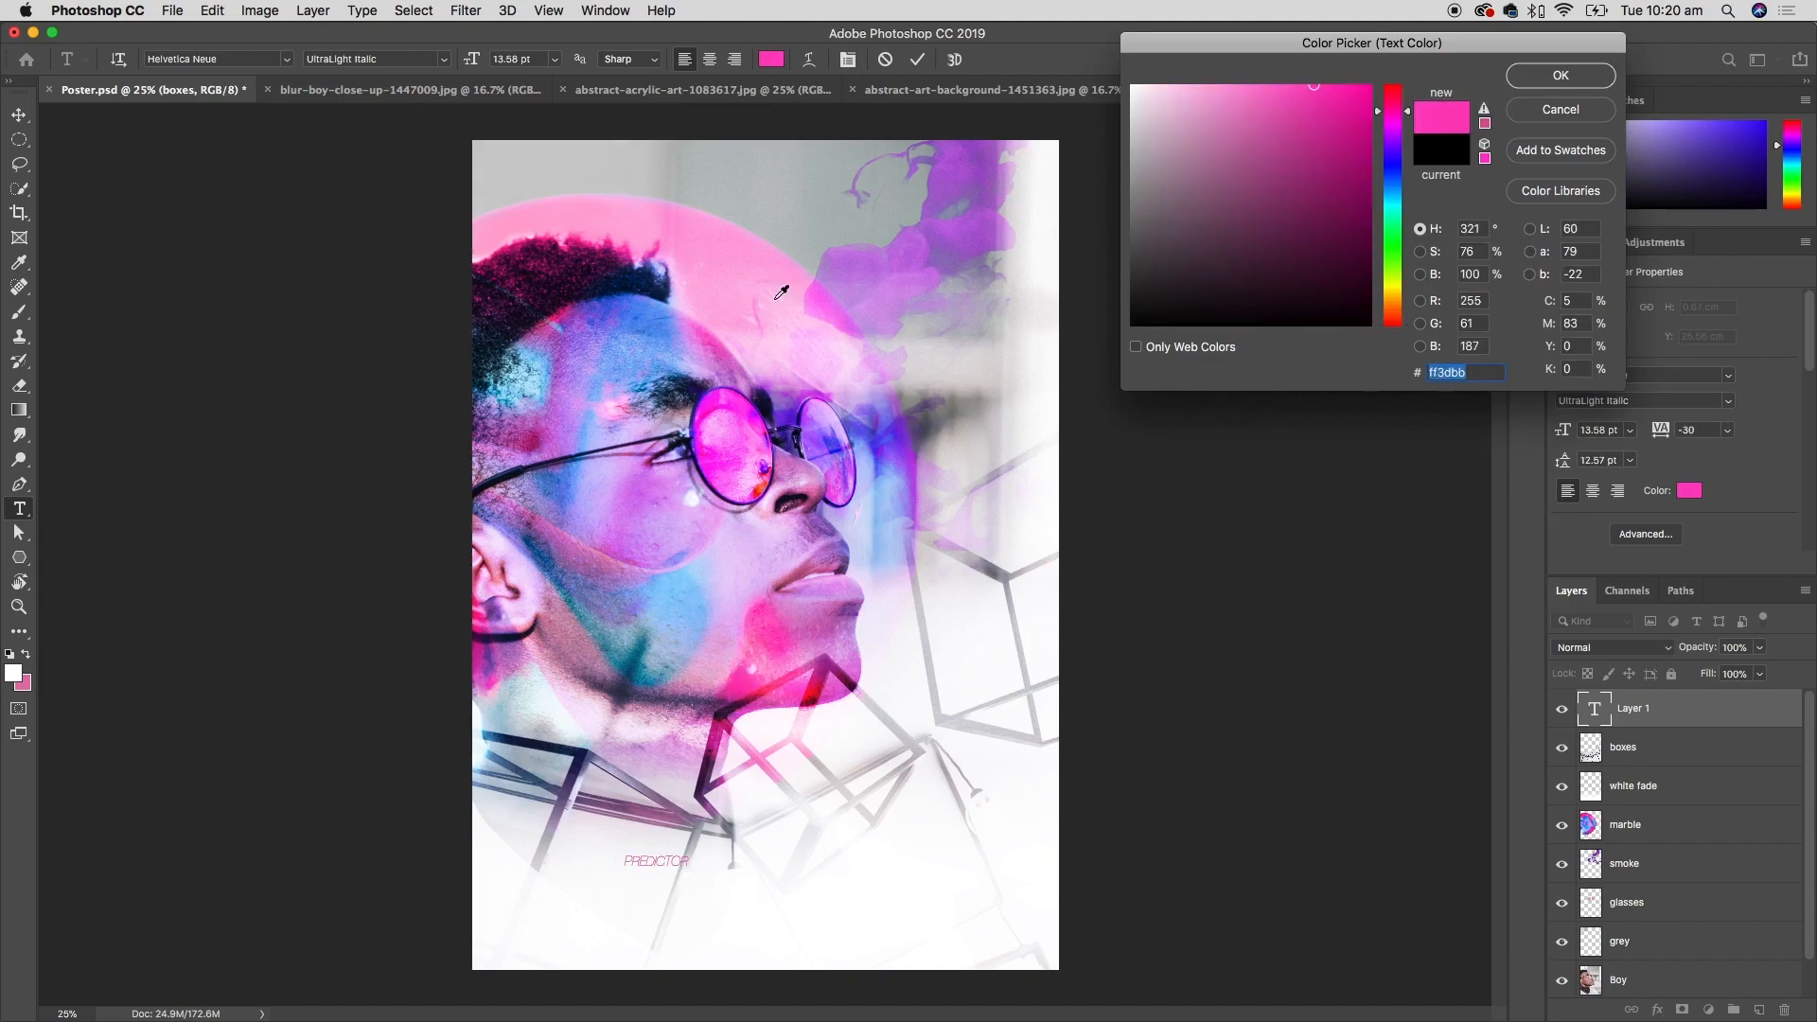
left_click(559, 492)
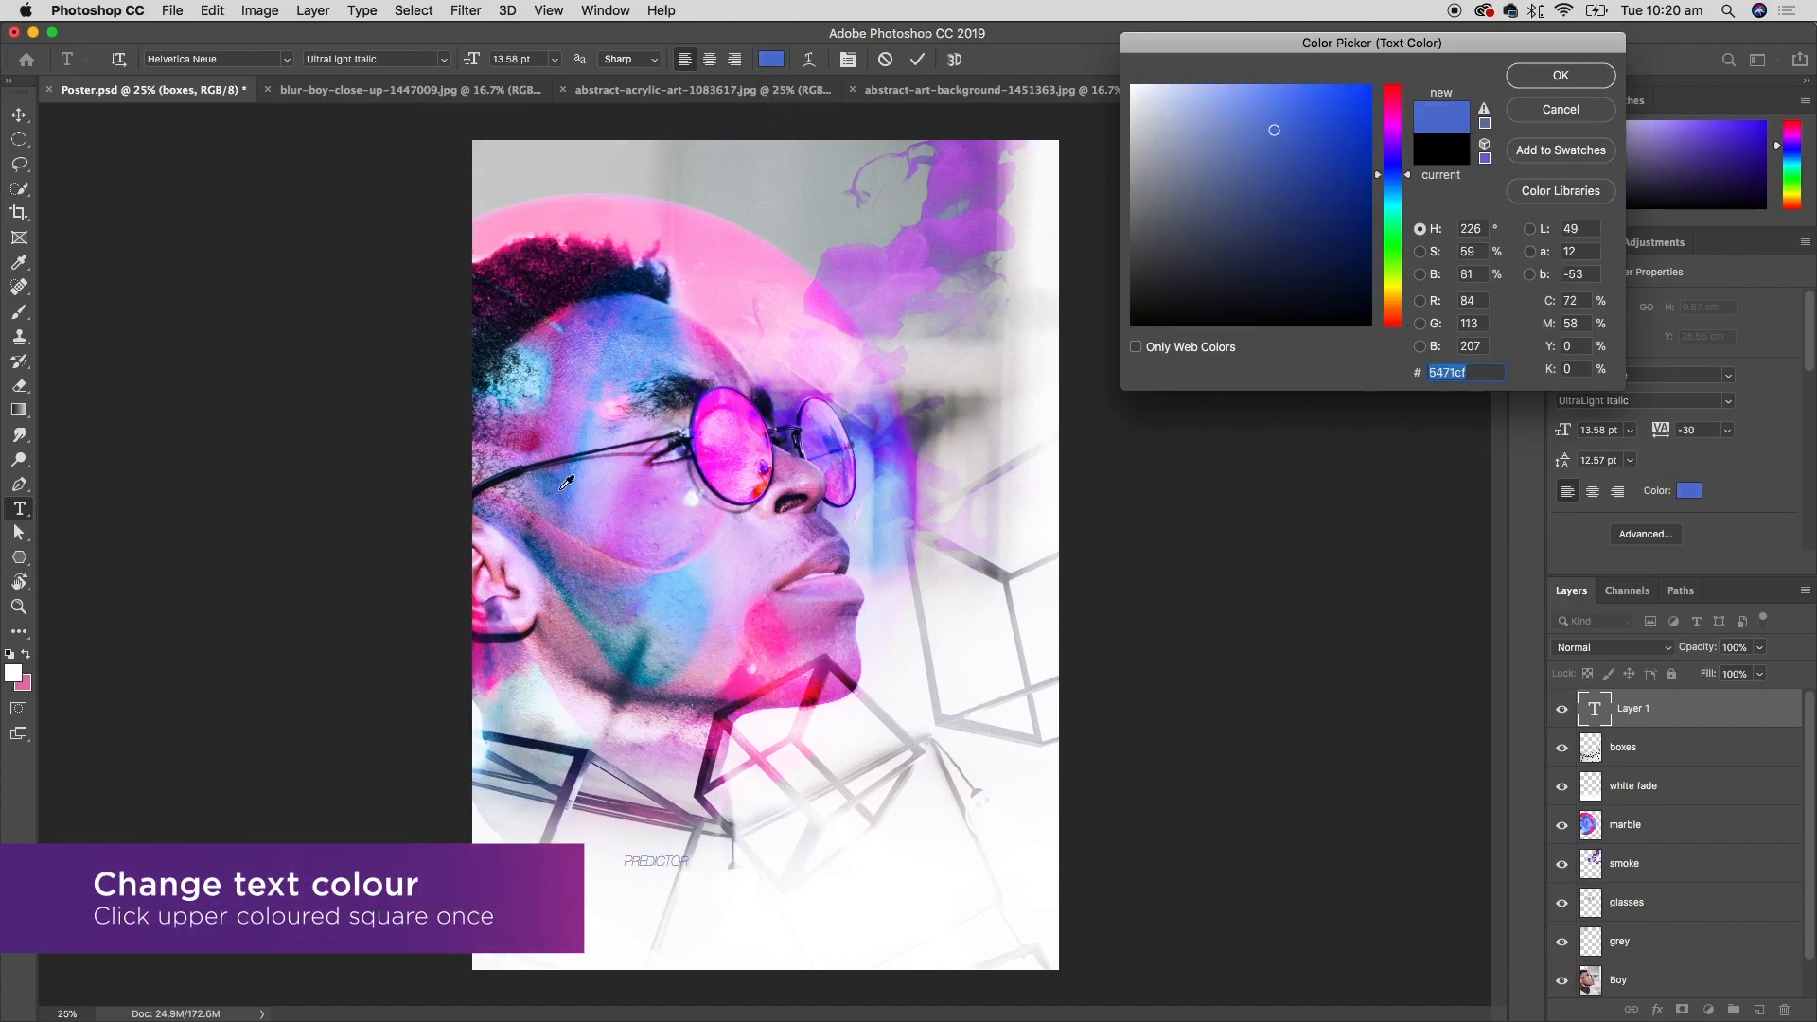
left_click(676, 323)
left_click(705, 382)
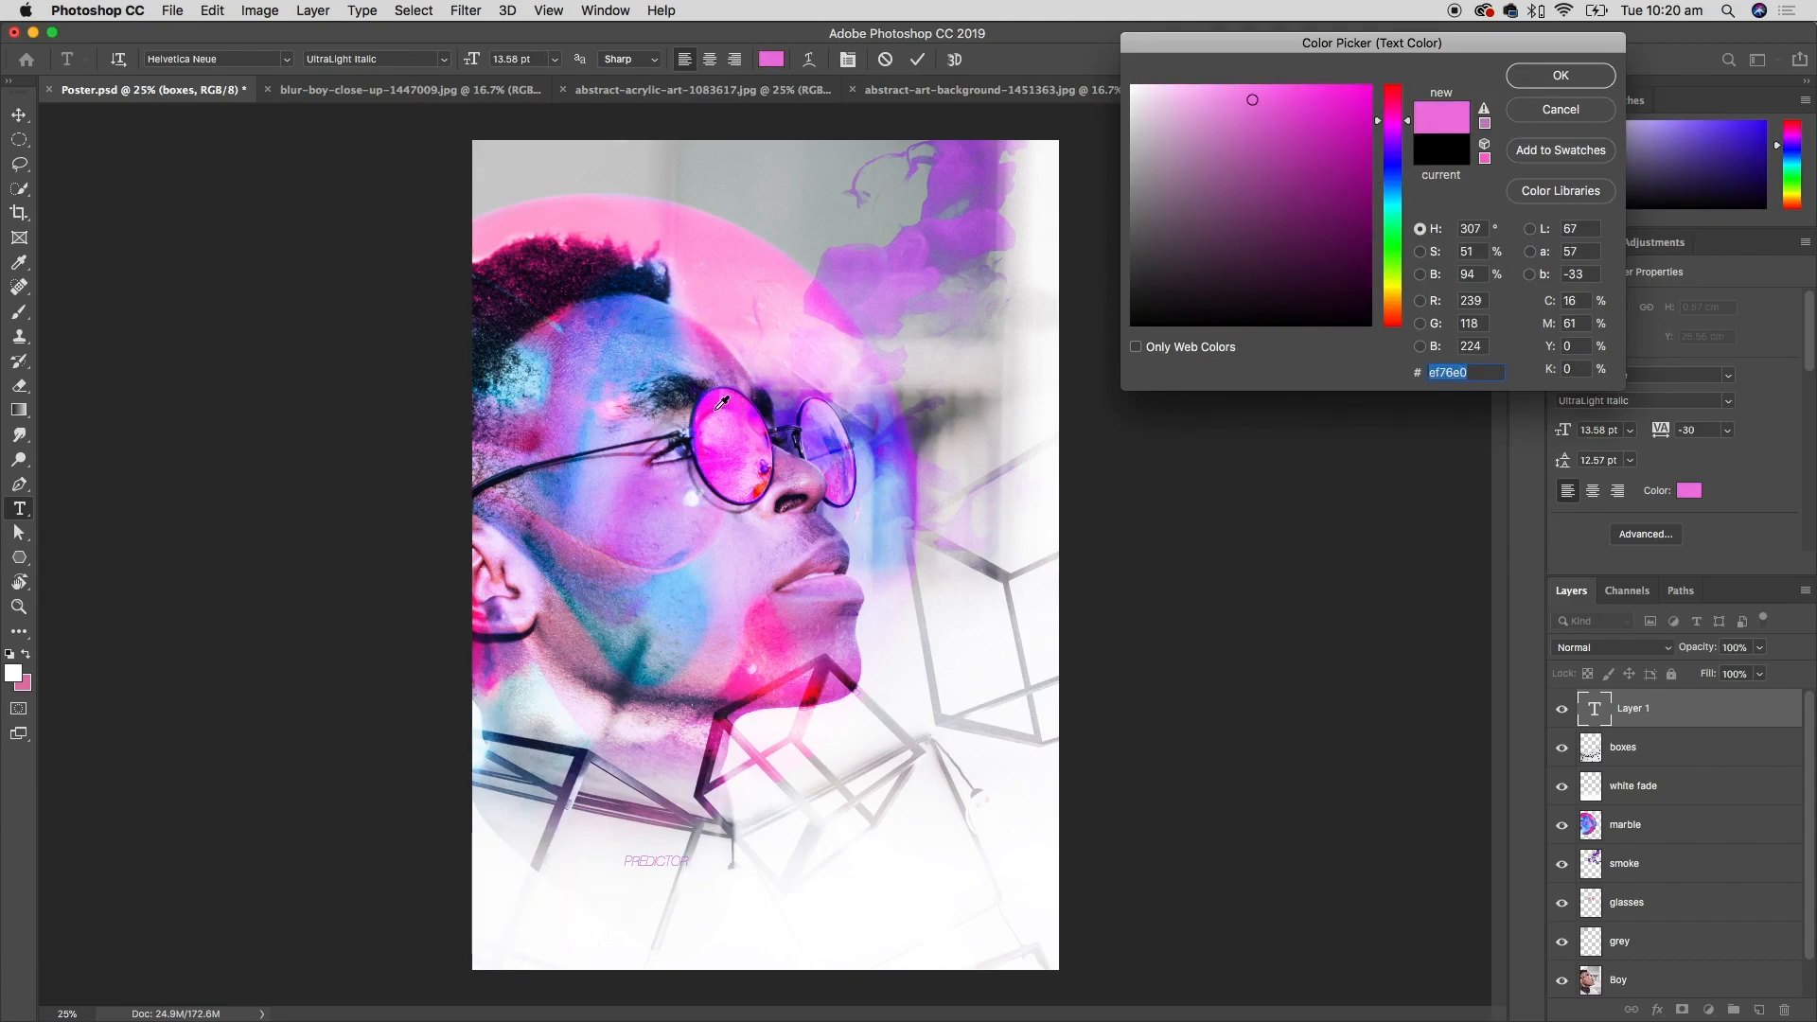
left_click(757, 391)
left_click(1325, 168)
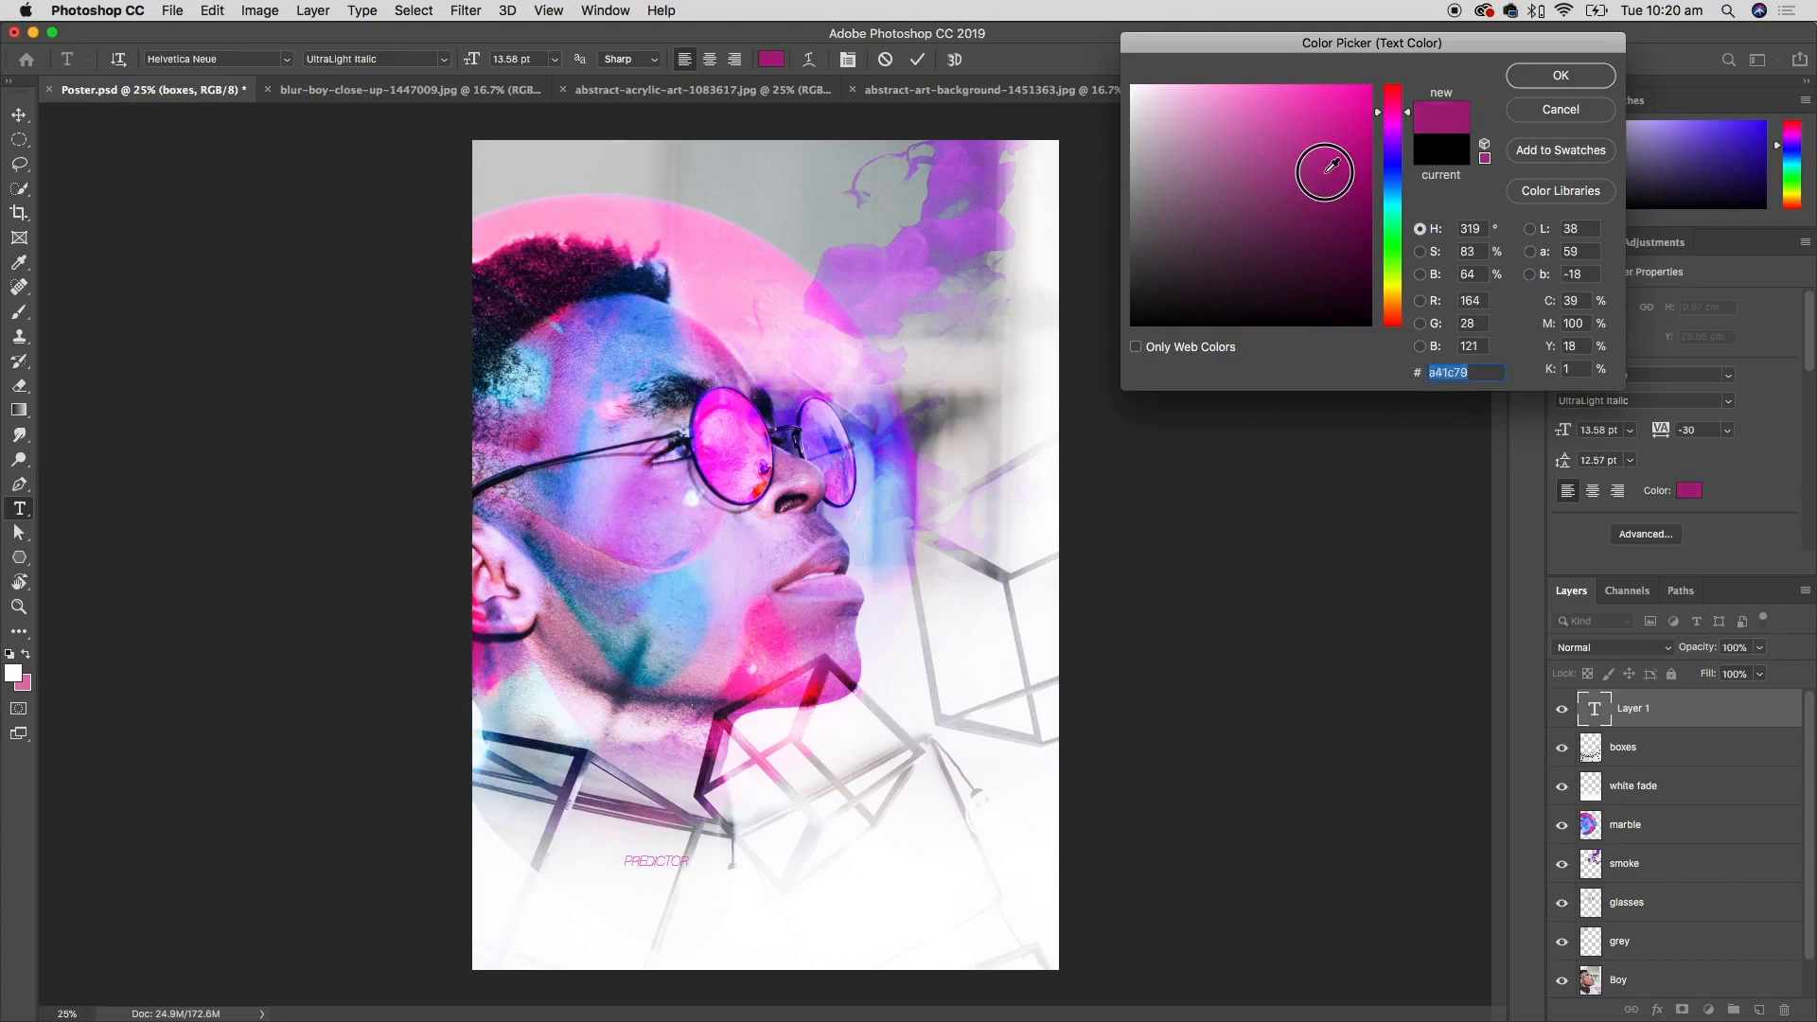
left_click(1560, 76)
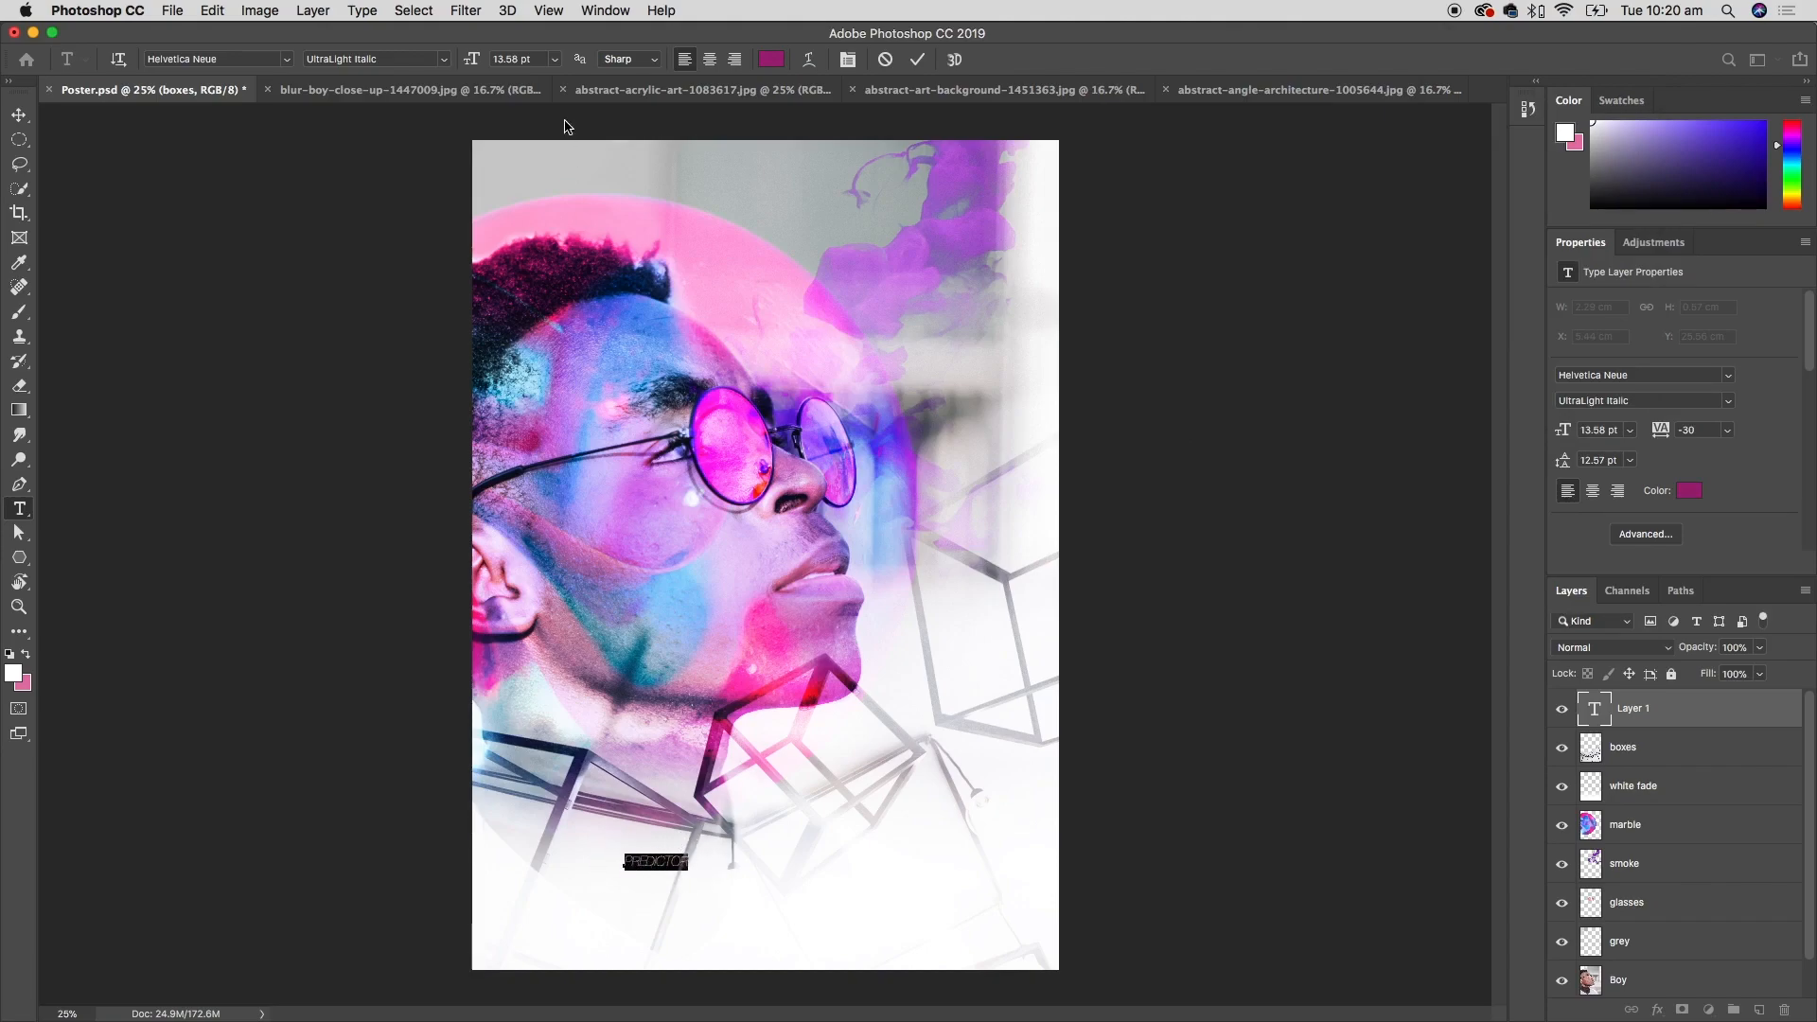
- Set the PREDICTOR text size to 72 pt
left_click(554, 59)
left_click(540, 289)
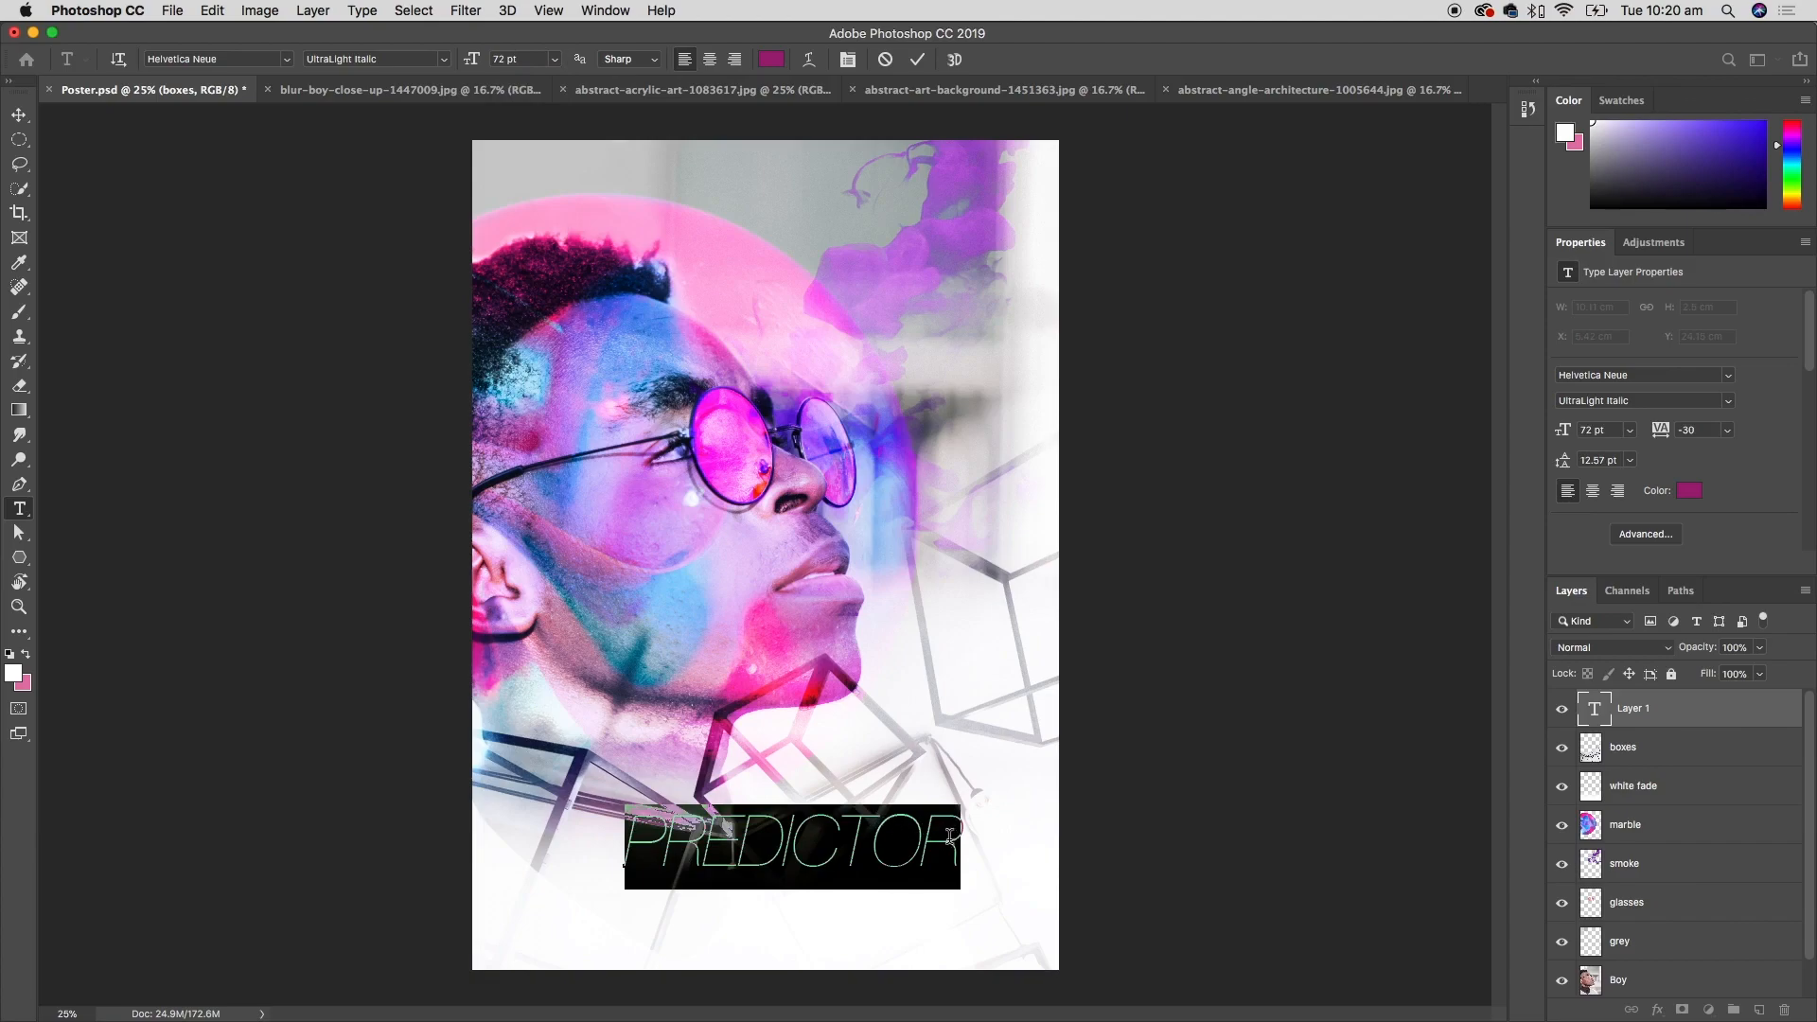
left_click(950, 836)
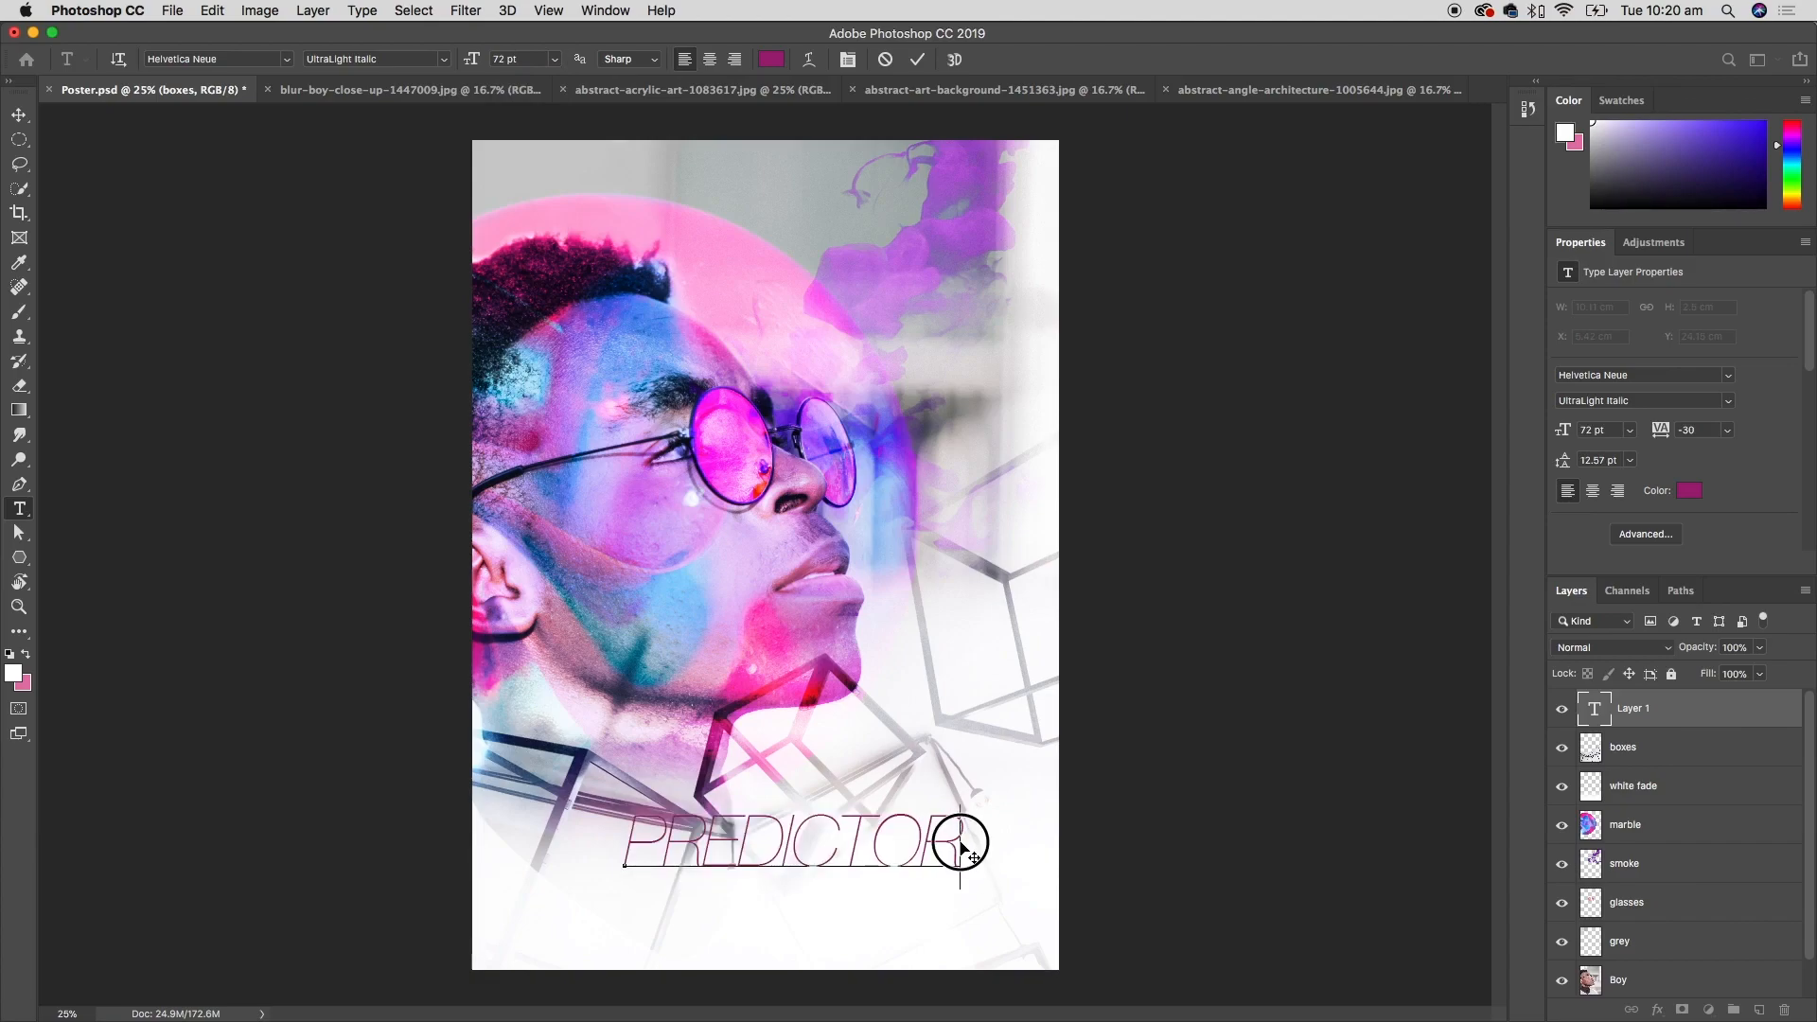
- Finish editing the PREDICTOR text and move it lower and further left on the poster
left_click(920, 60)
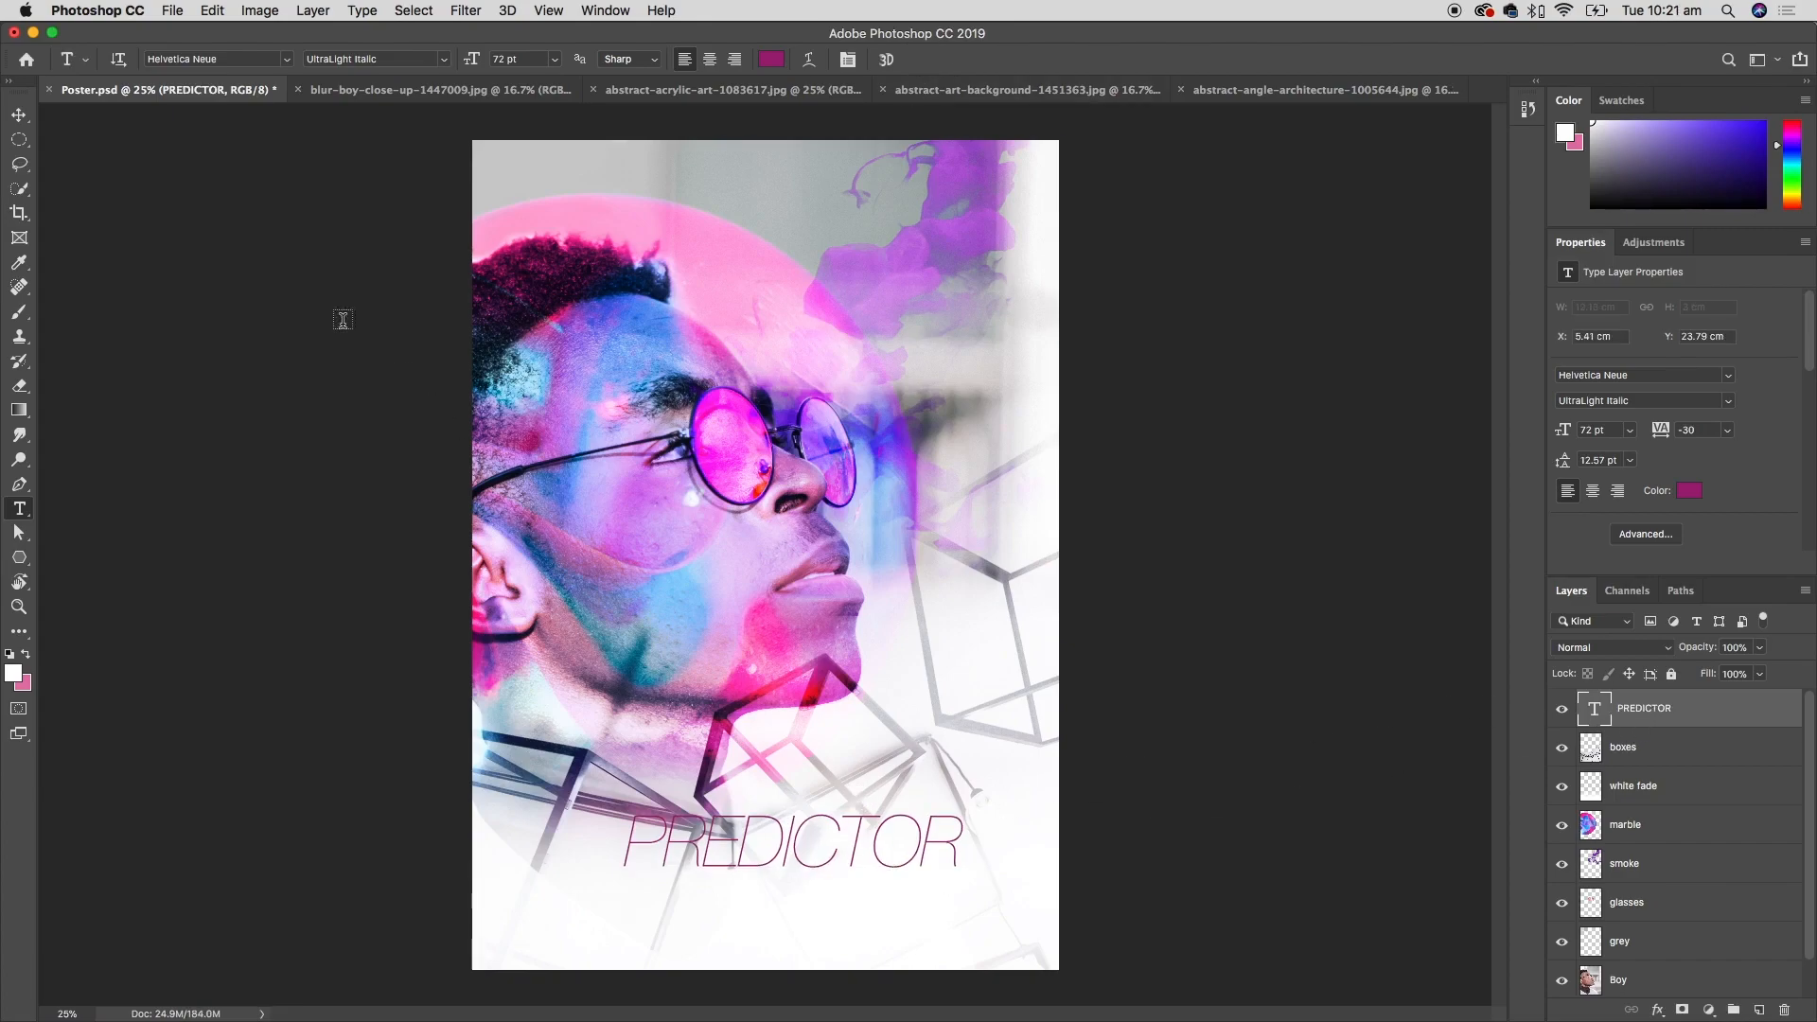
left_click(19, 114)
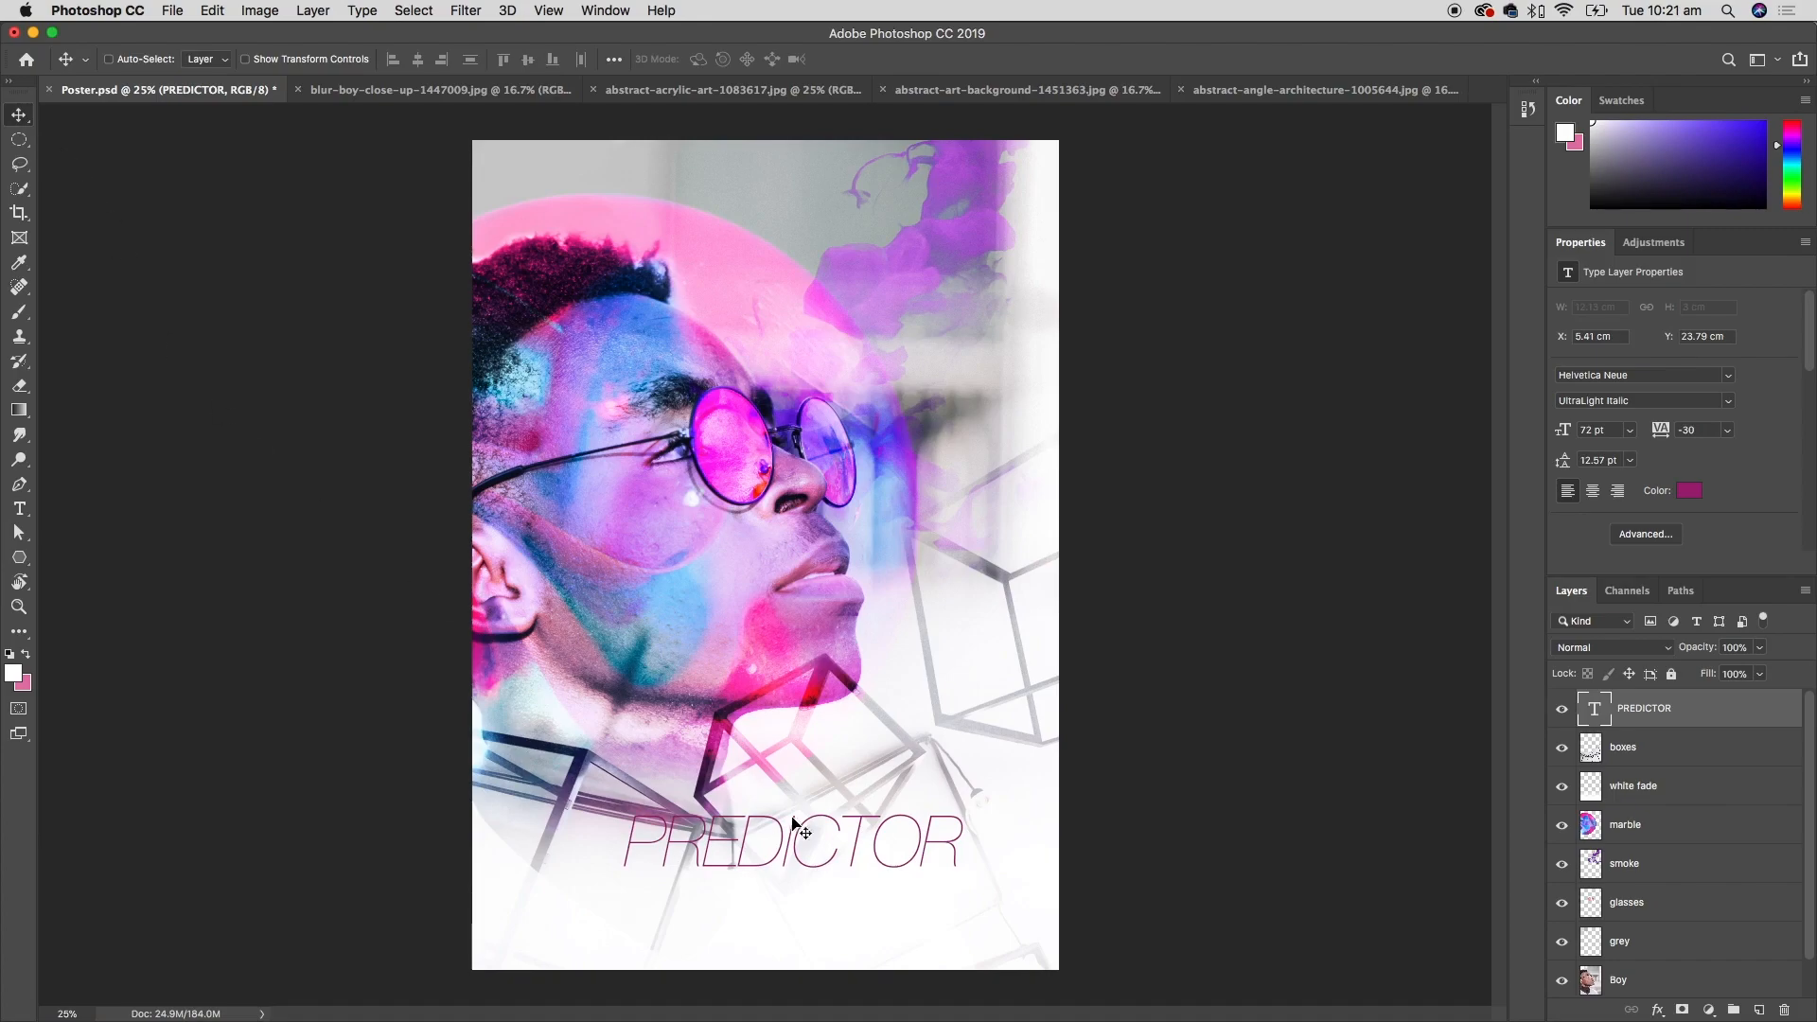
left_click_drag(830, 851, 743, 892)
- Scale the PREDICTOR title up proportionally to about 134% and reposition it across the white area below the neck
left_click(212, 10)
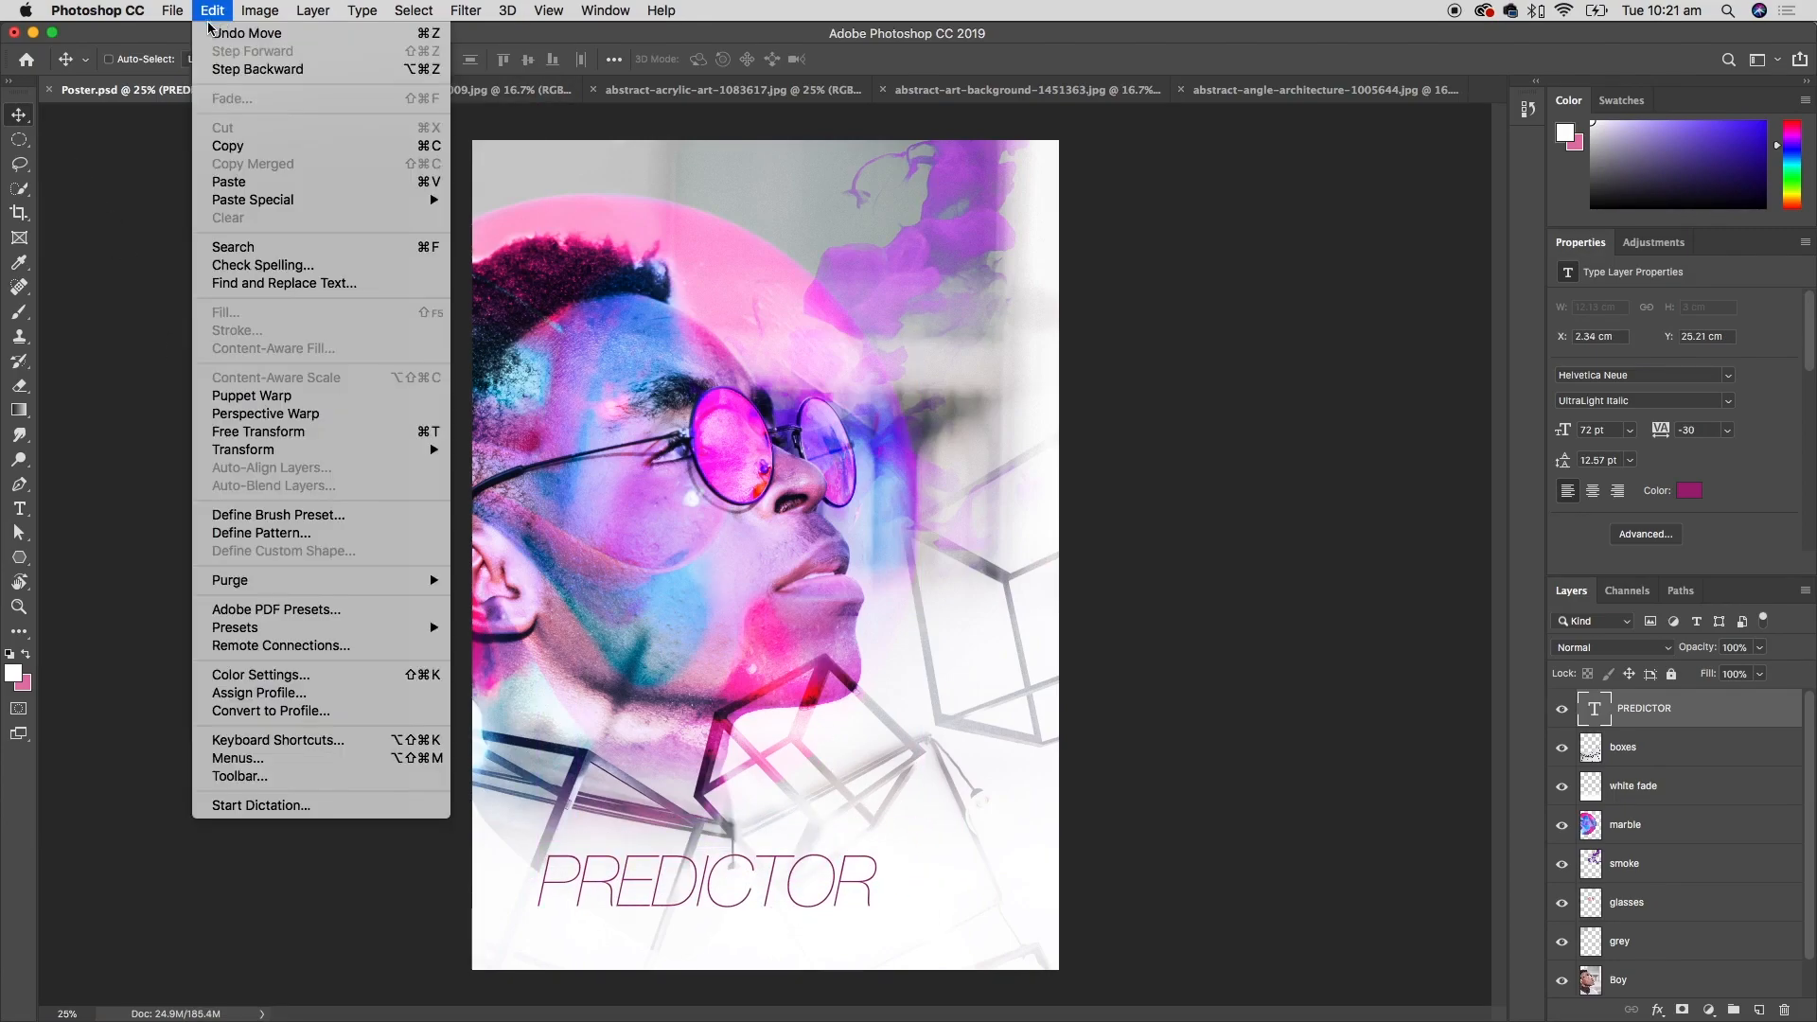
left_click(364, 433)
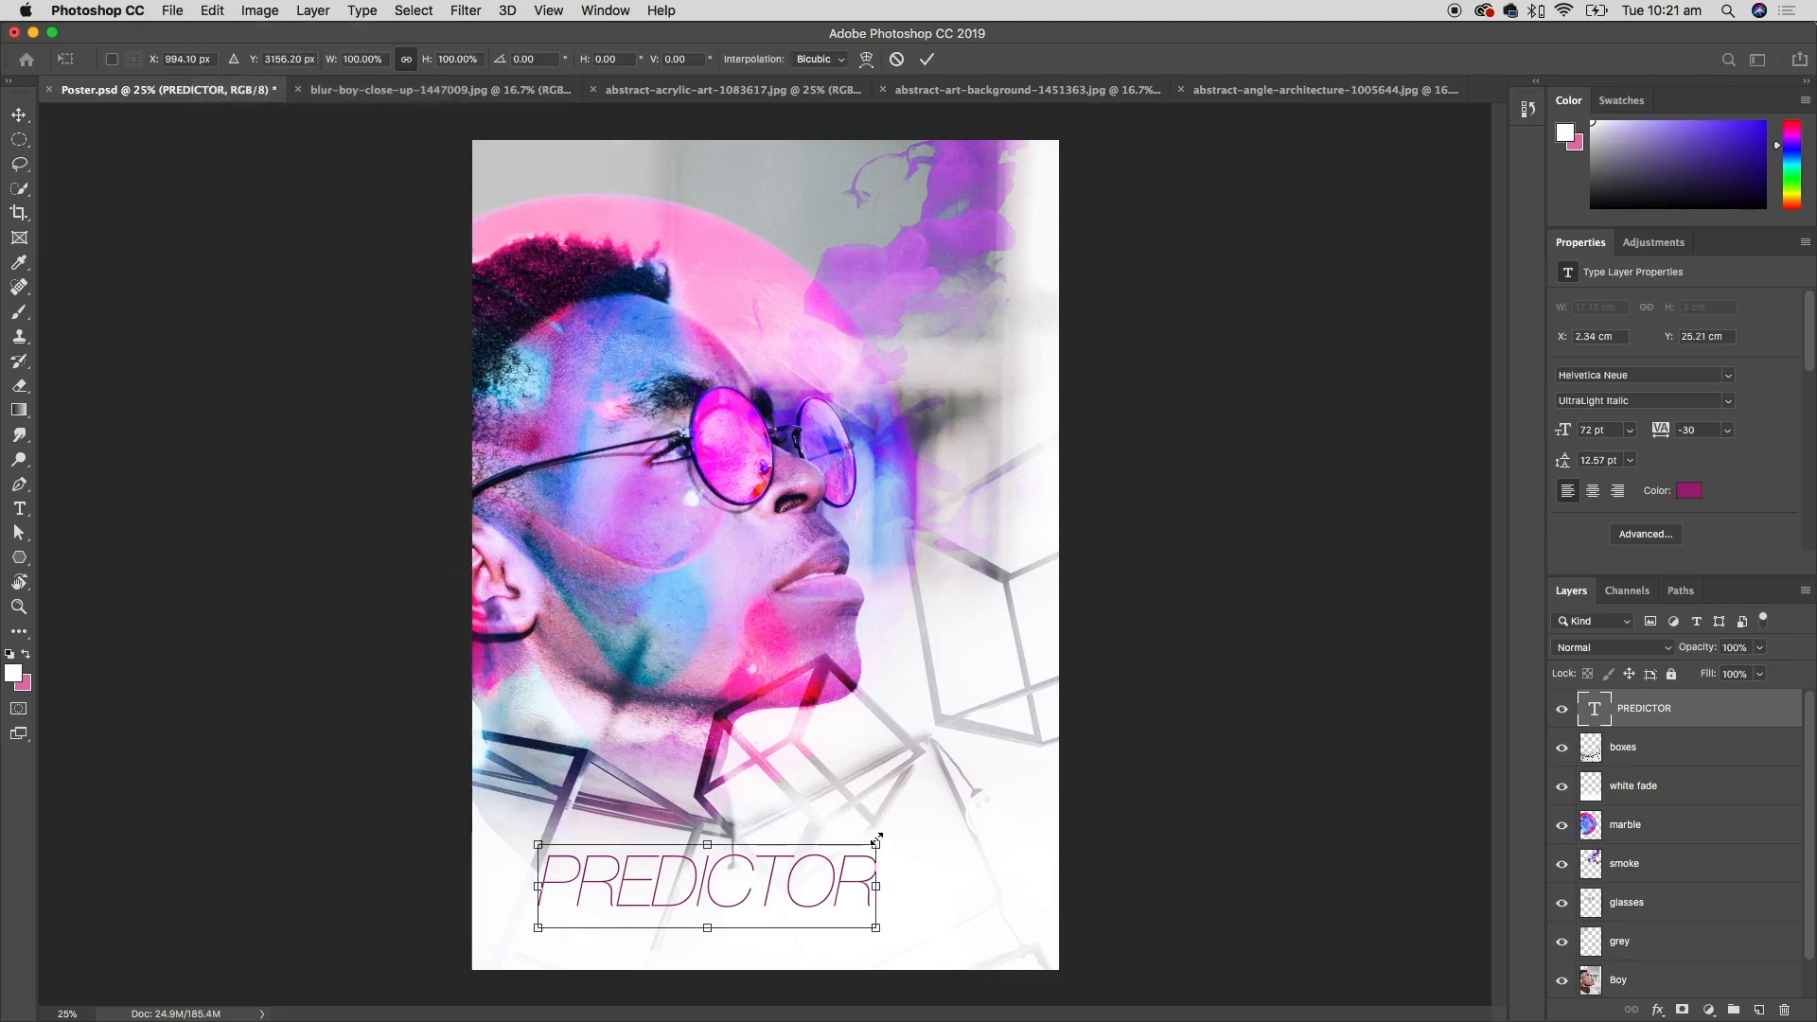
left_click_drag(877, 845, 990, 803)
mouse_move(954, 894)
left_mouse_down()
mouse_move(946, 854)
mouse_move(949, 878)
left_mouse_up()
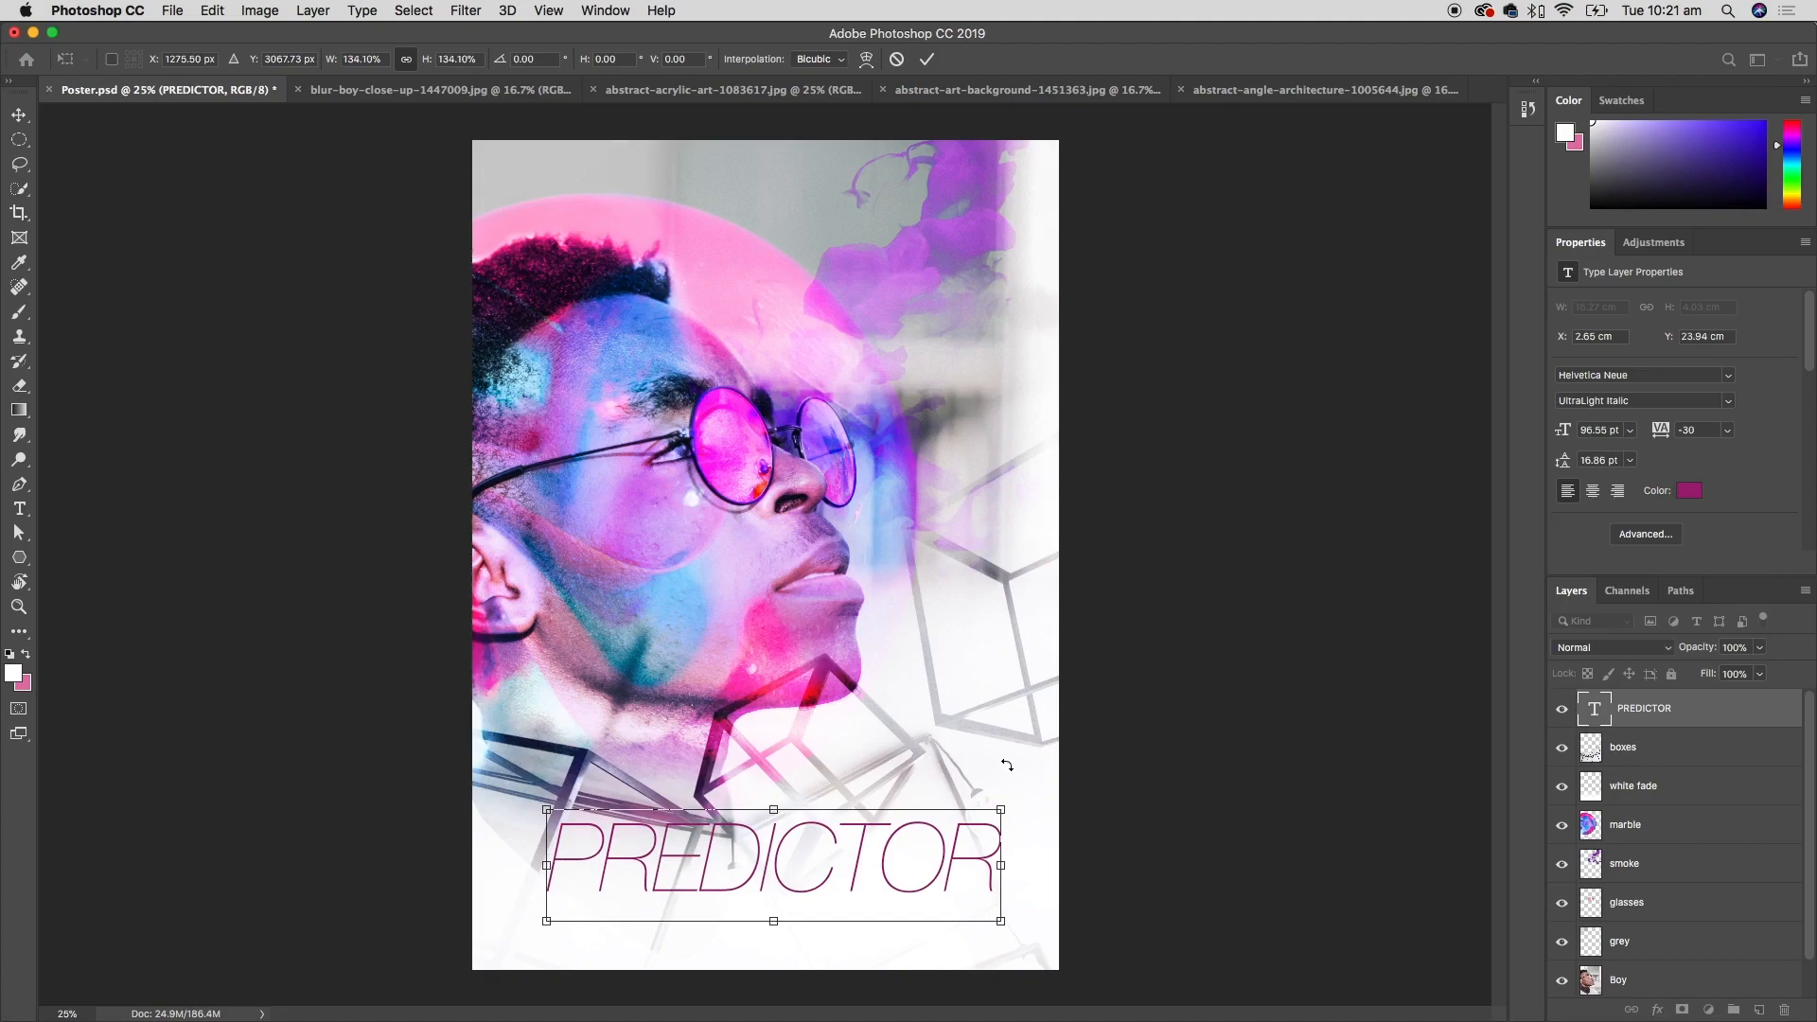
mouse_move(1013, 764)
left_mouse_down()
mouse_move(1026, 783)
mouse_move(1024, 730)
mouse_move(1038, 767)
left_mouse_up()
key("super+z")
left_click(928, 60)
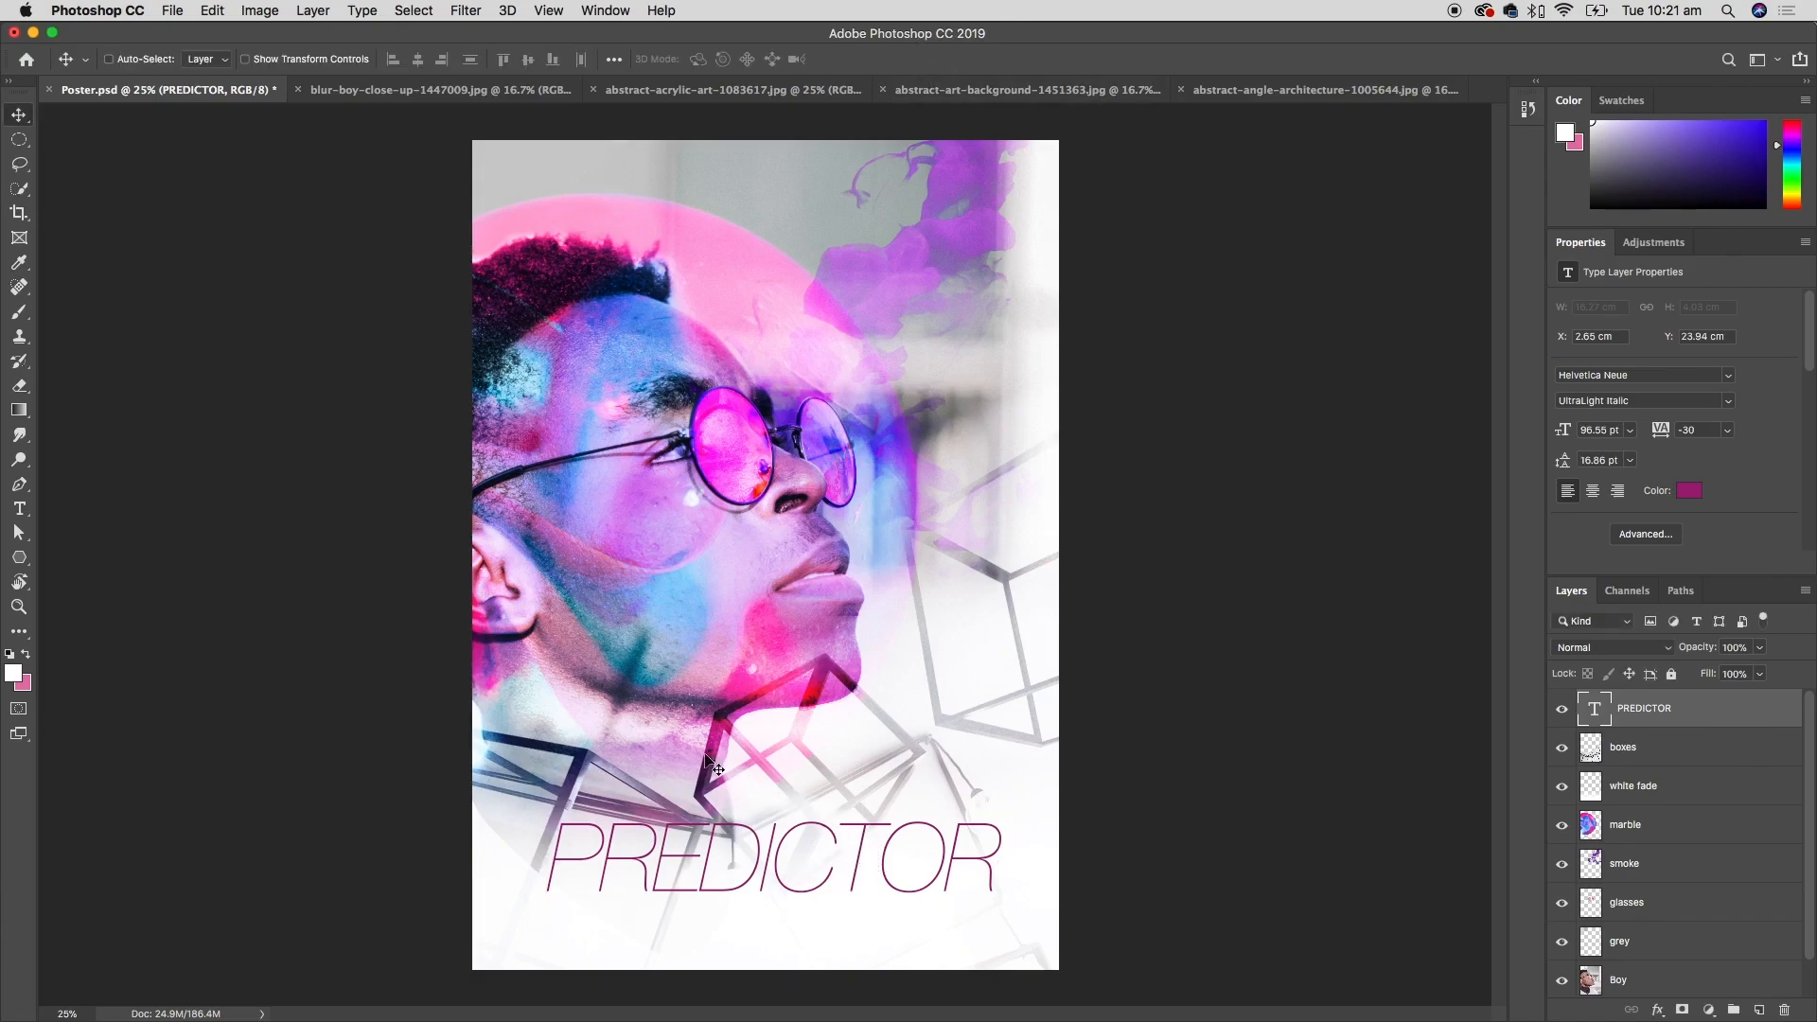
- Change the whole PREDICTOR title to the Light font style and shift it slightly down and left
left_click(25, 511)
left_click(822, 857)
left_click_drag(1001, 856, 544, 851)
left_click(443, 60)
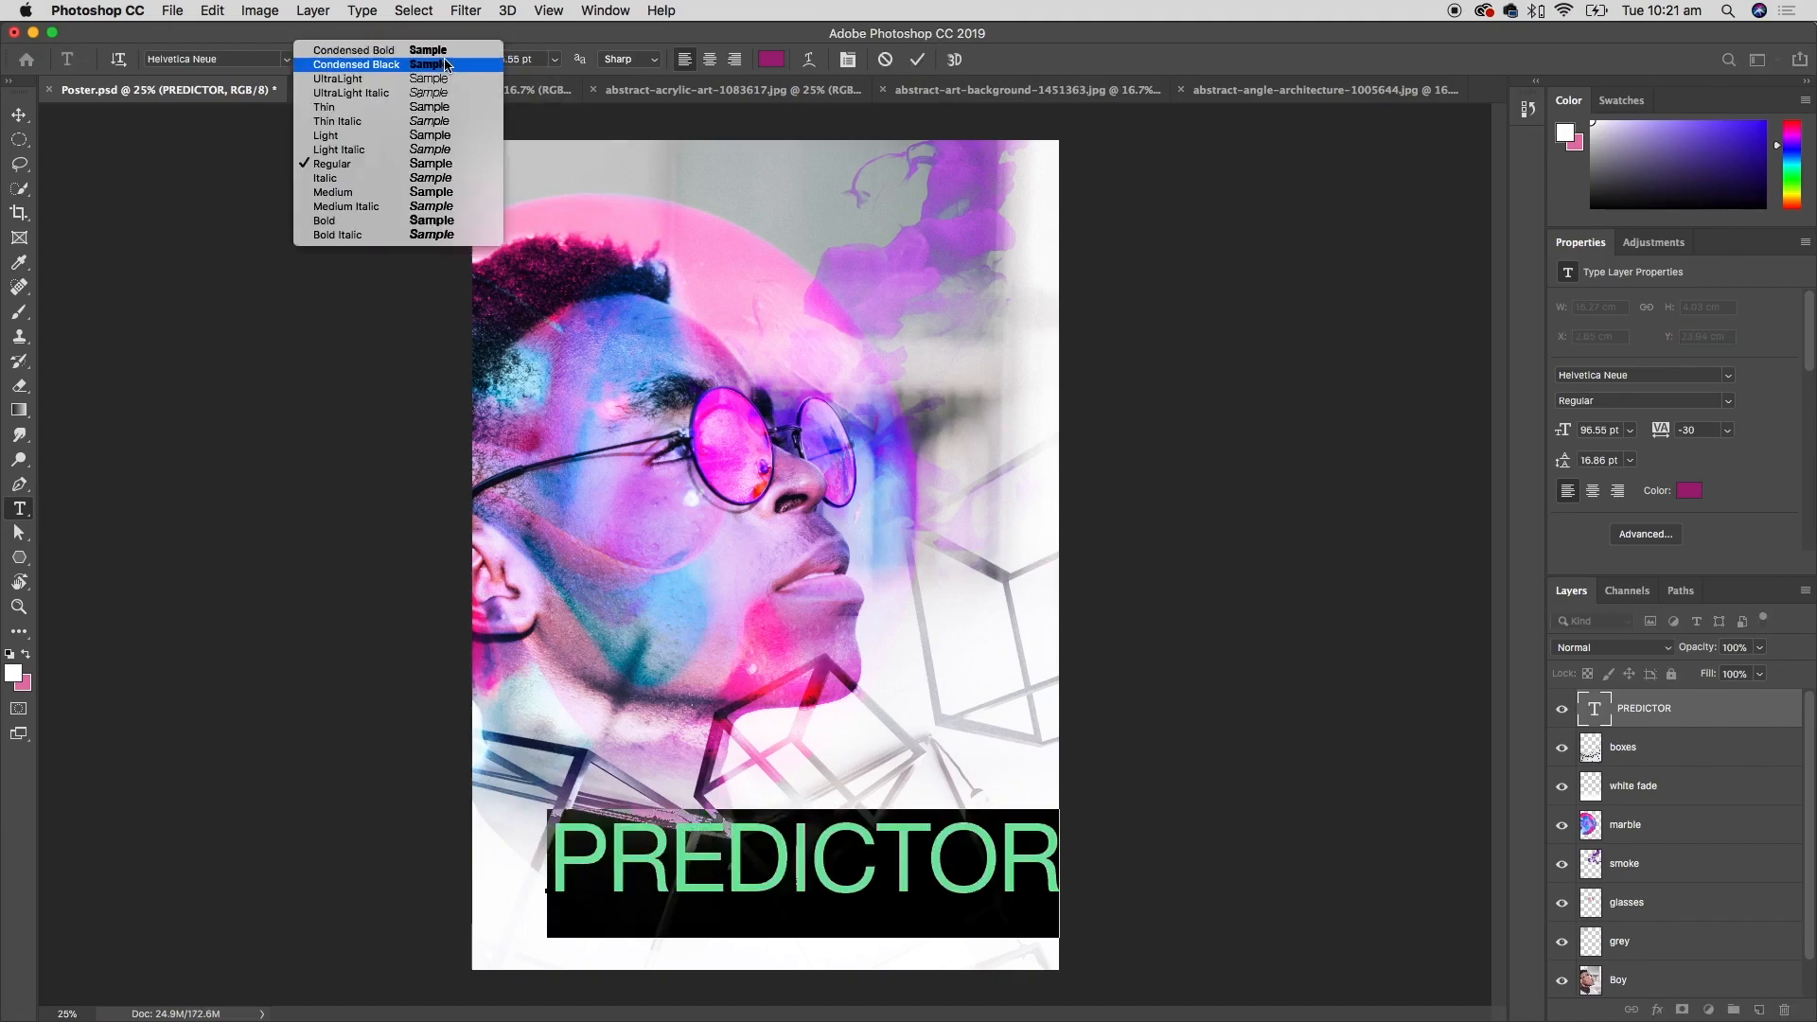
left_click(423, 135)
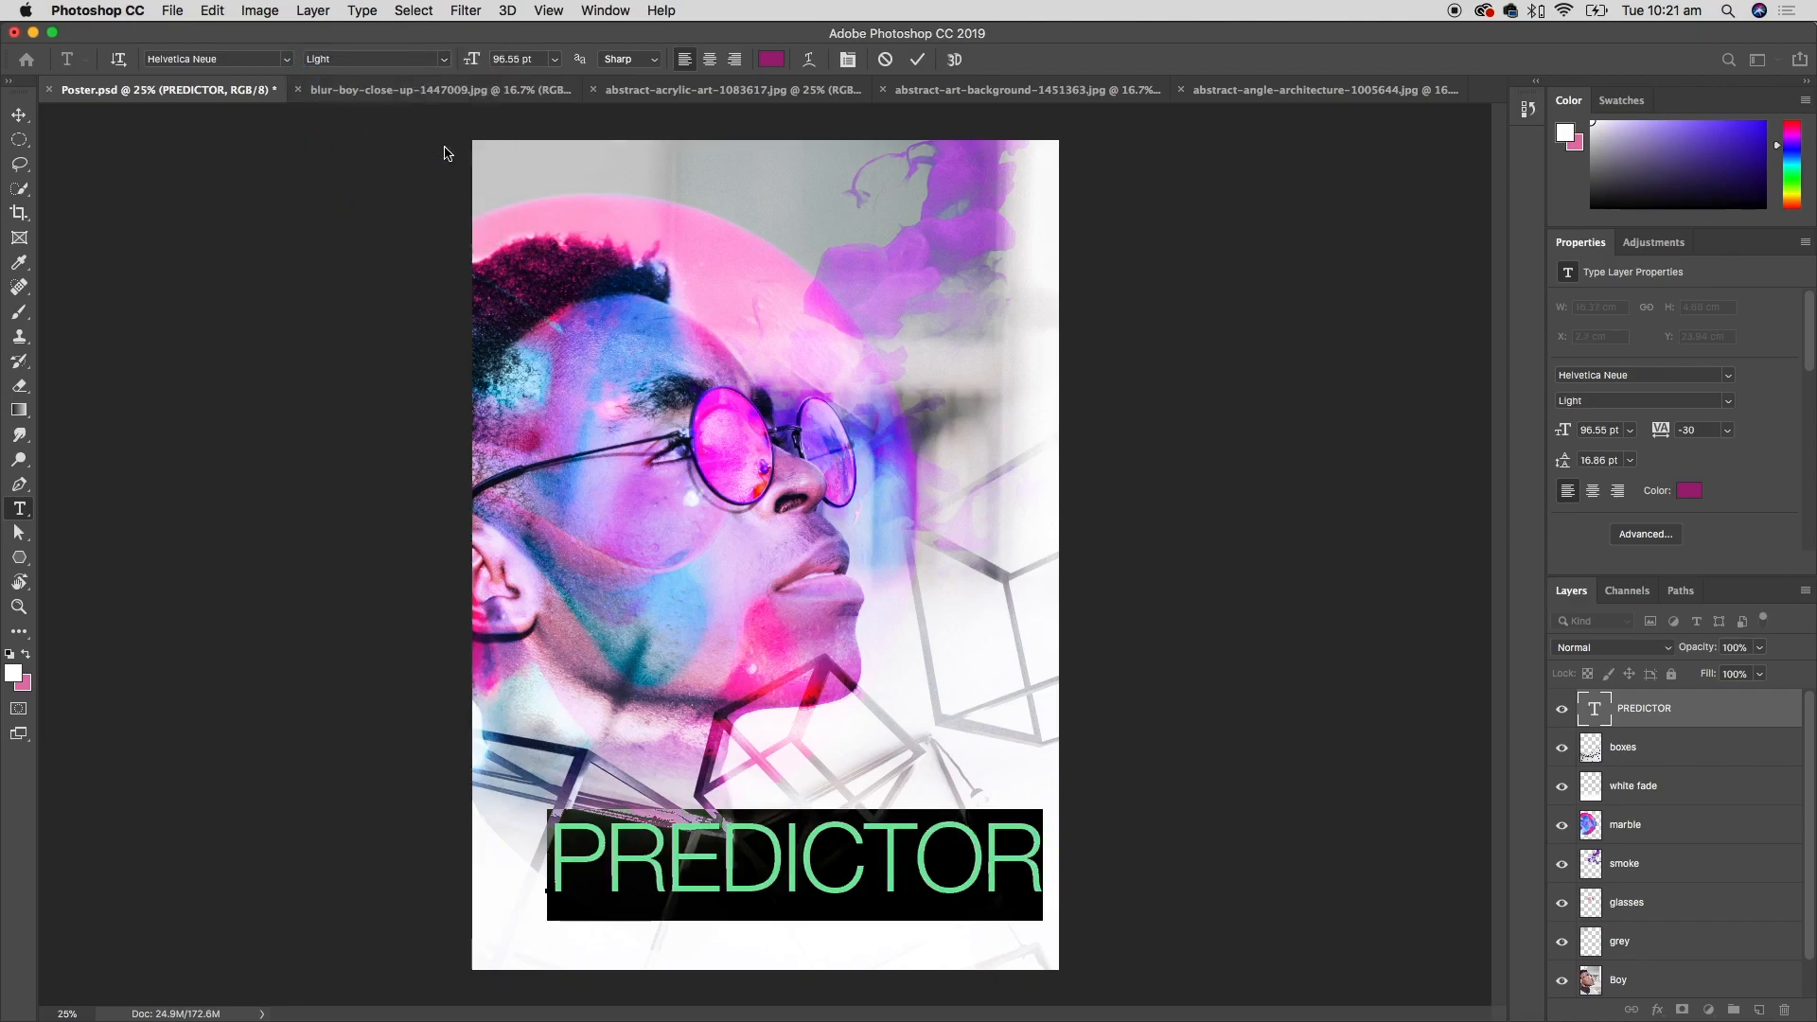
left_click(917, 60)
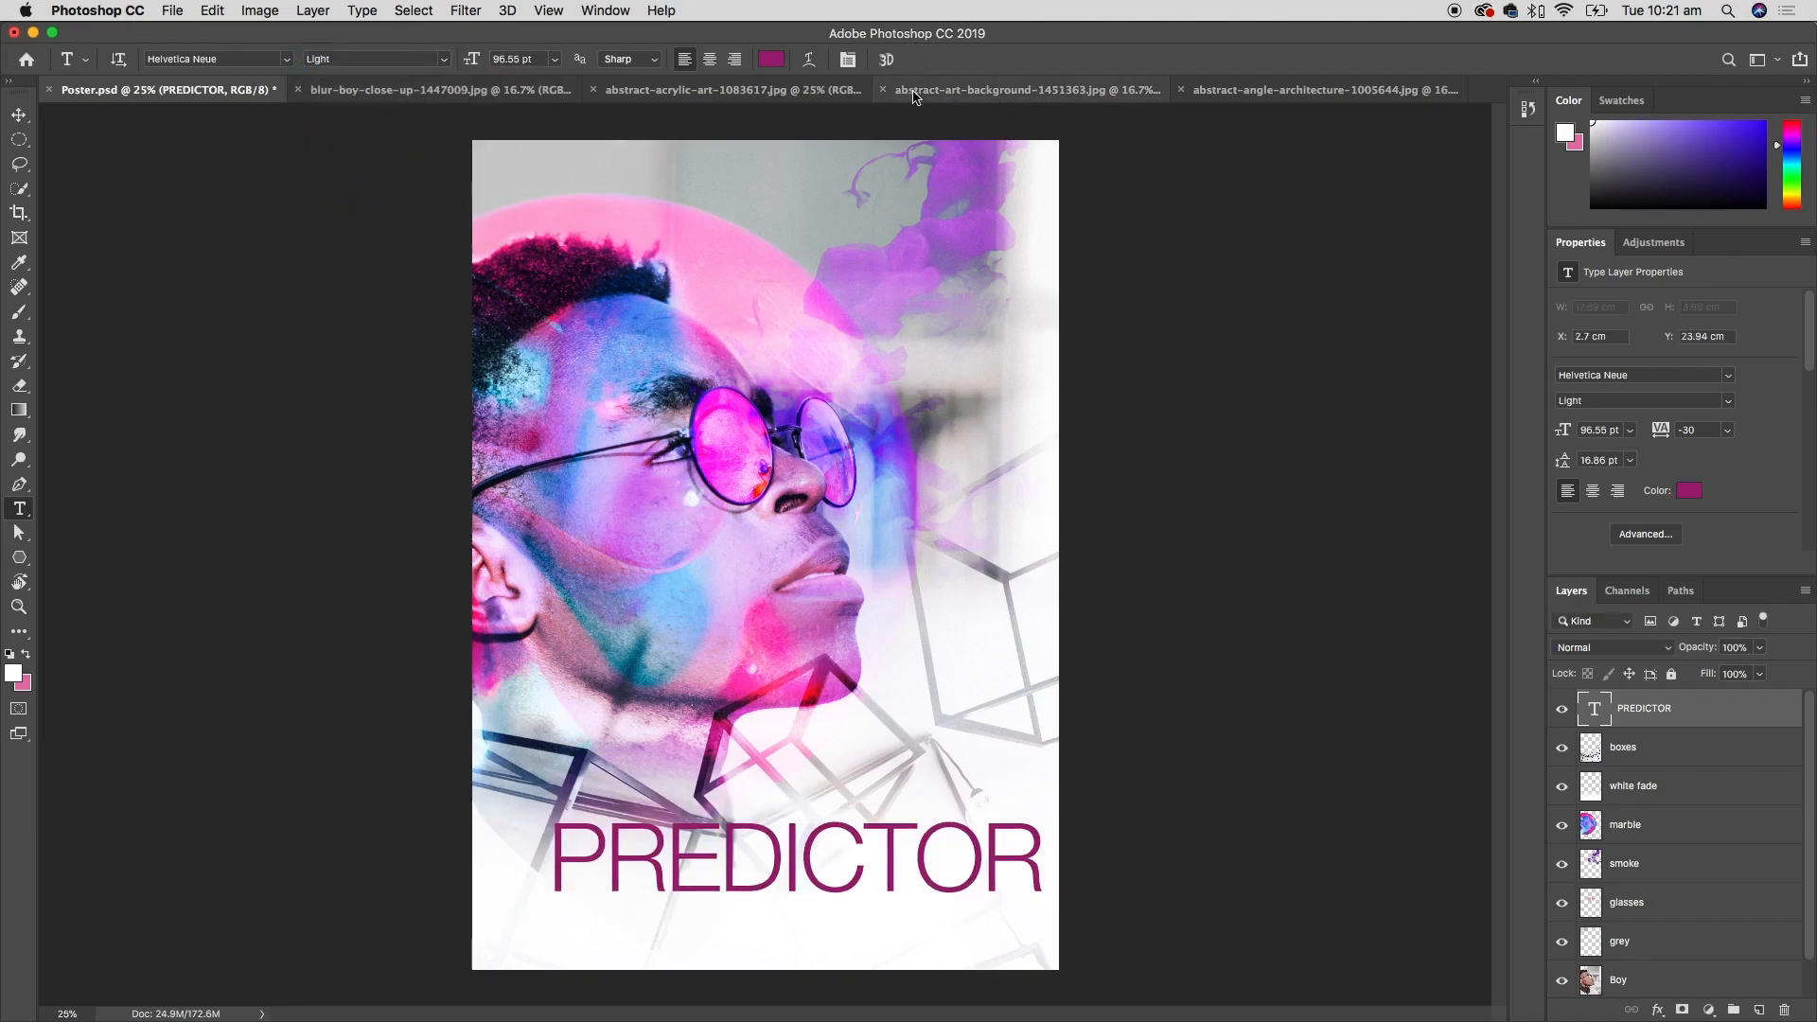
left_click(25, 120)
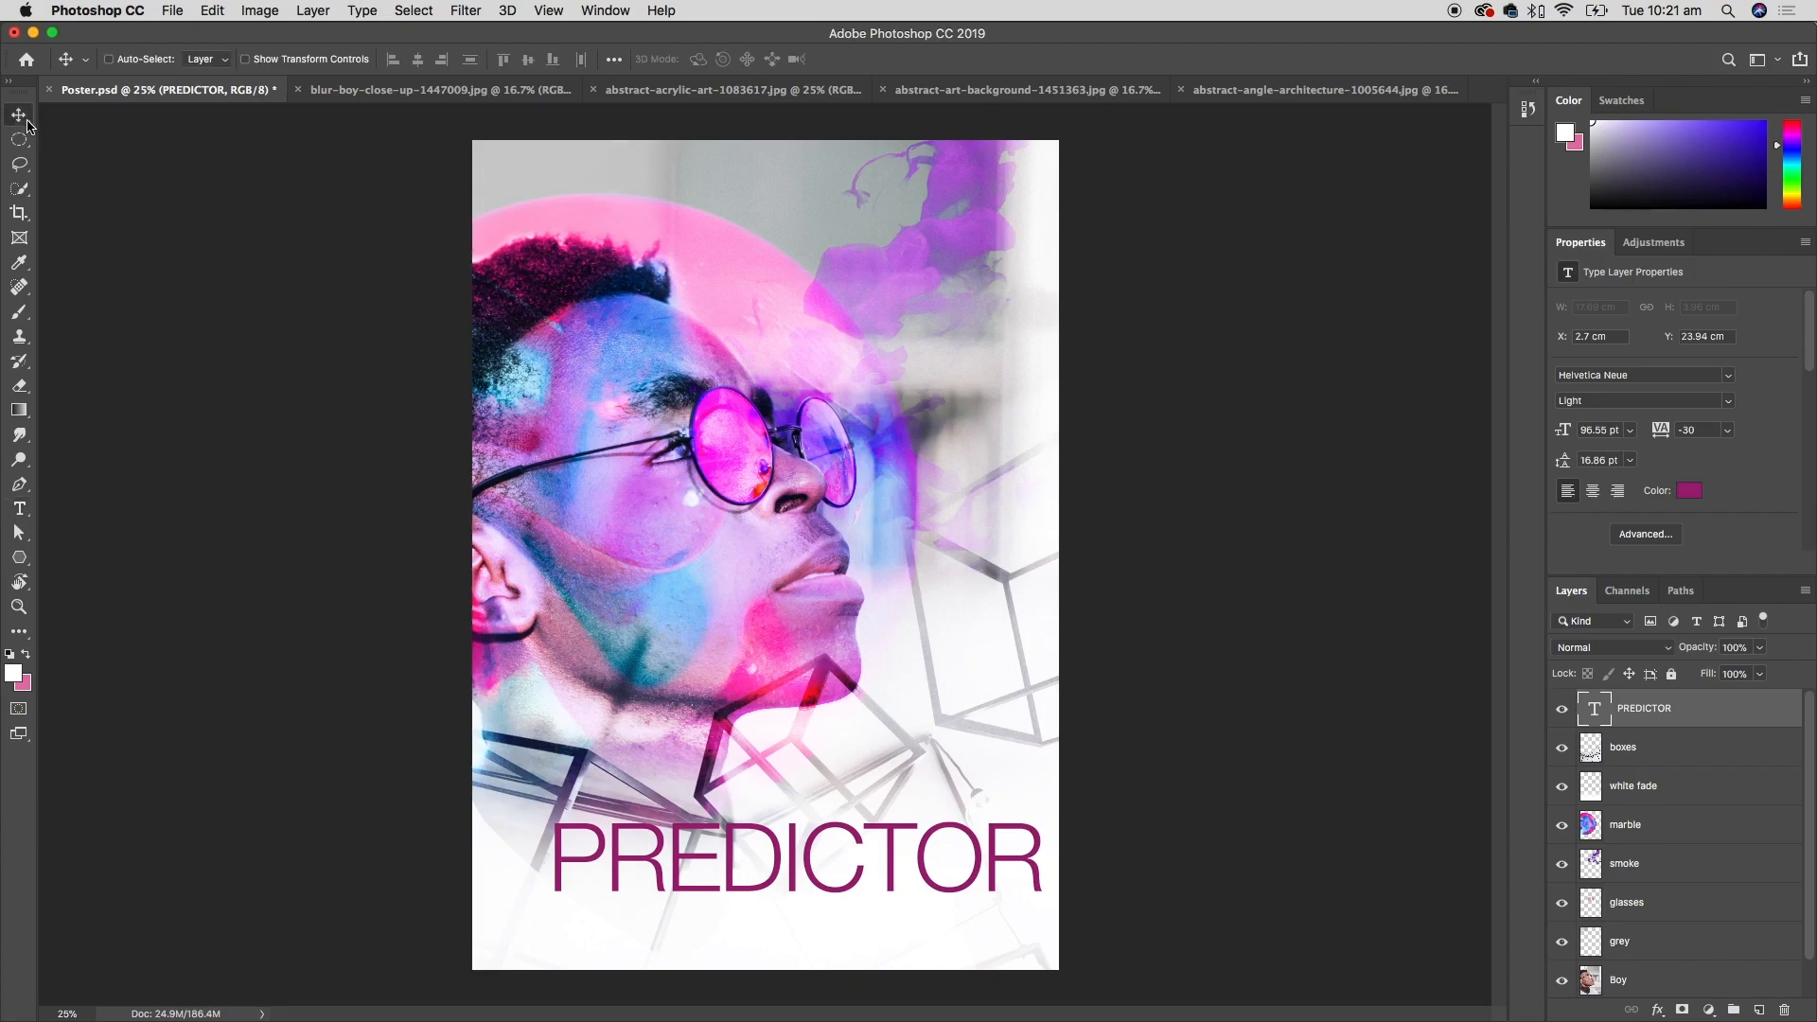
left_click_drag(859, 816, 833, 837)
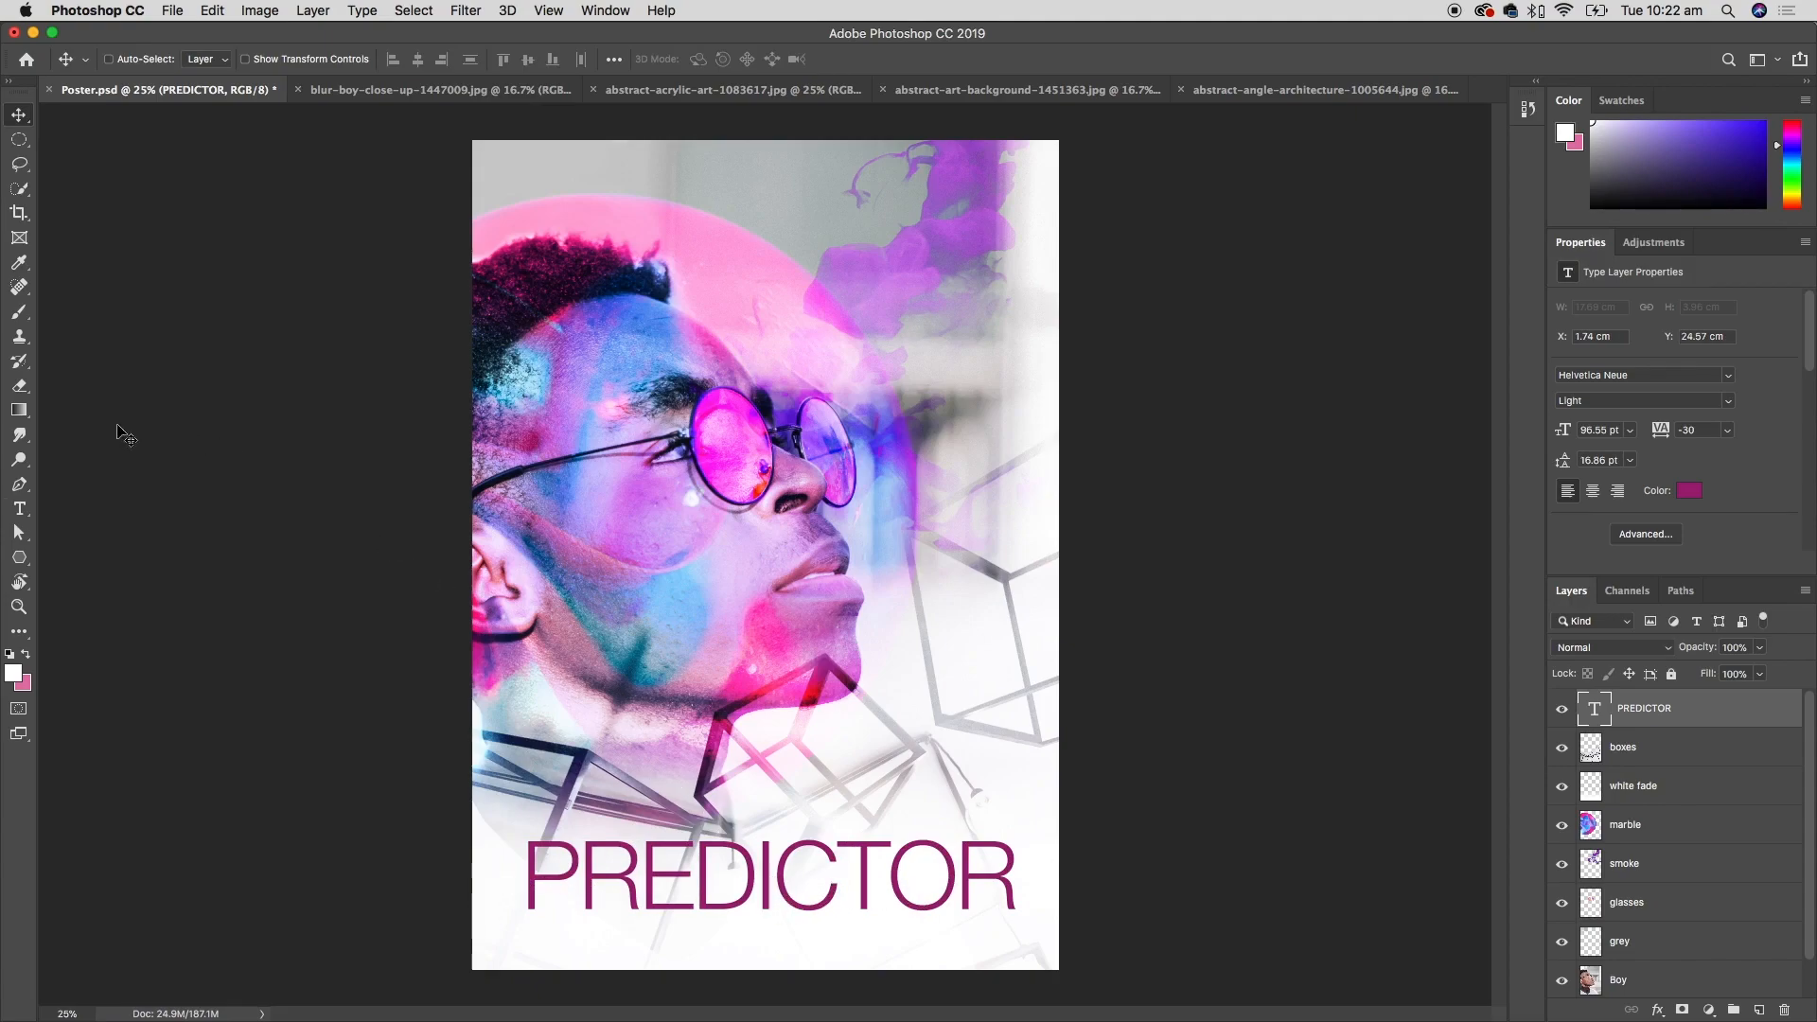
- Widen the letter spacing of the whole PREDICTOR title, trying a tracking of 100 and settling on 200
left_click(20, 509)
left_click(849, 866)
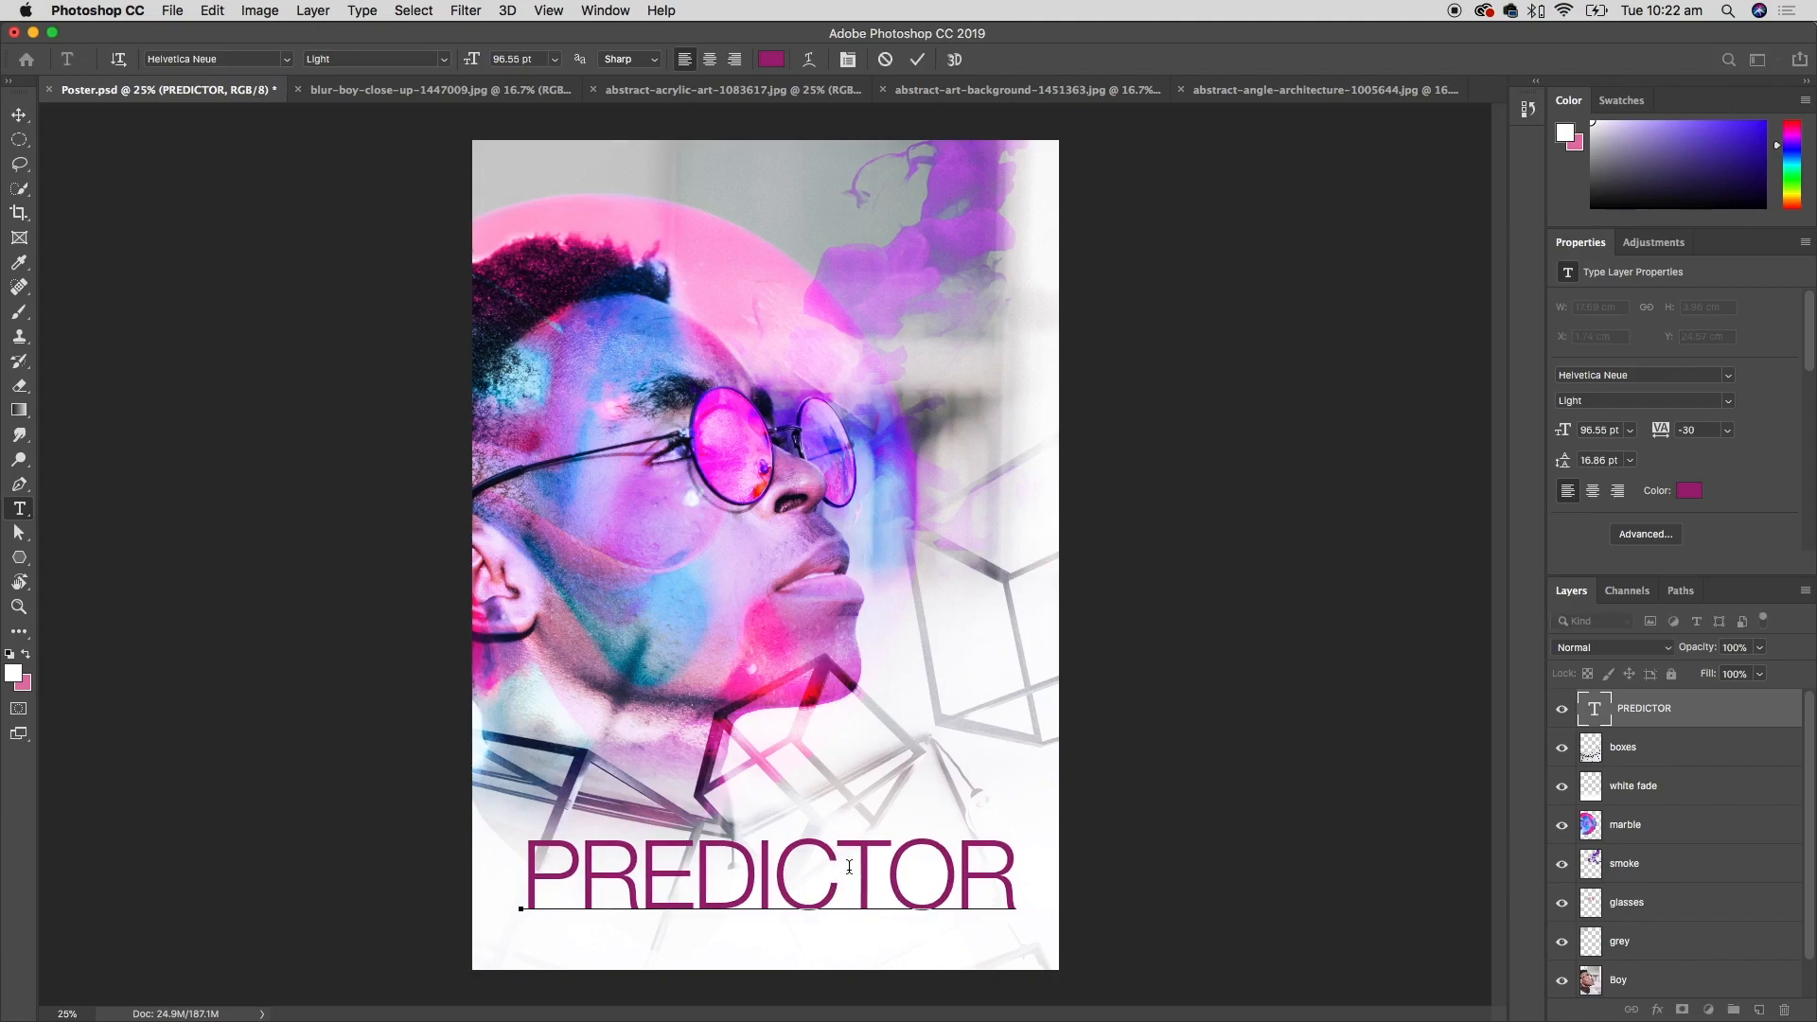
left_click_drag(1015, 866, 535, 878)
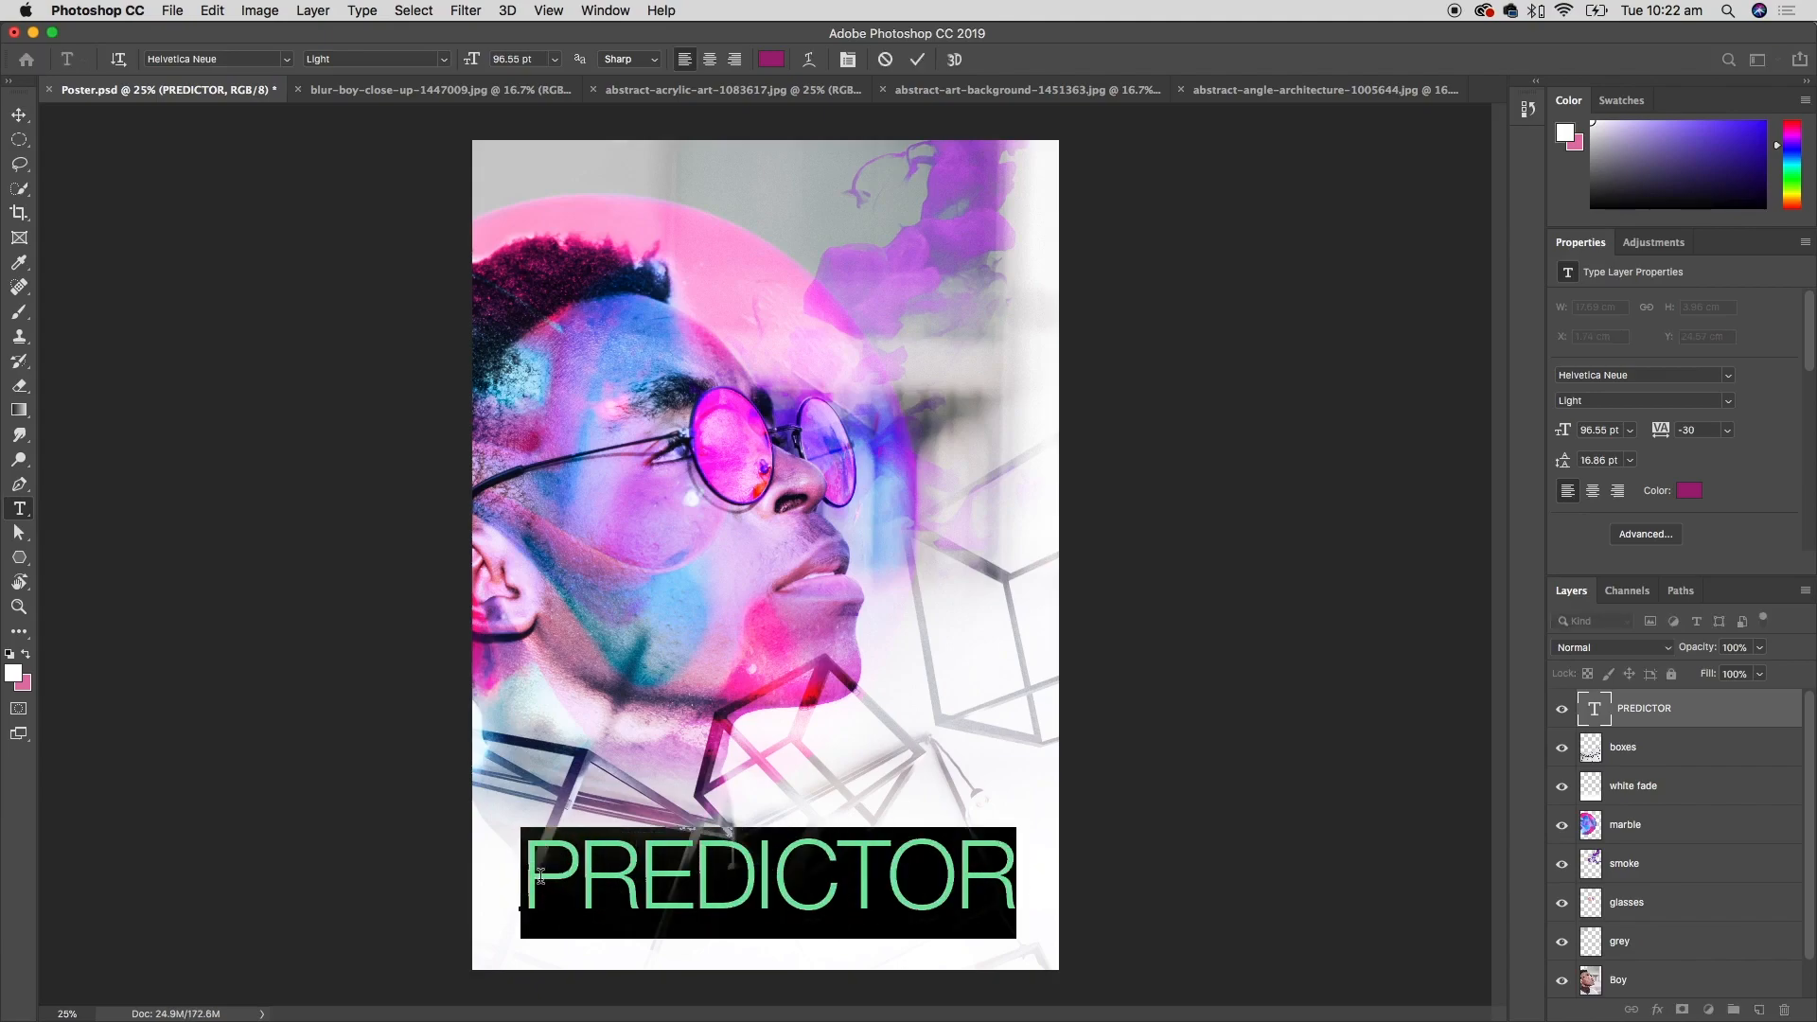
left_click(606, 10)
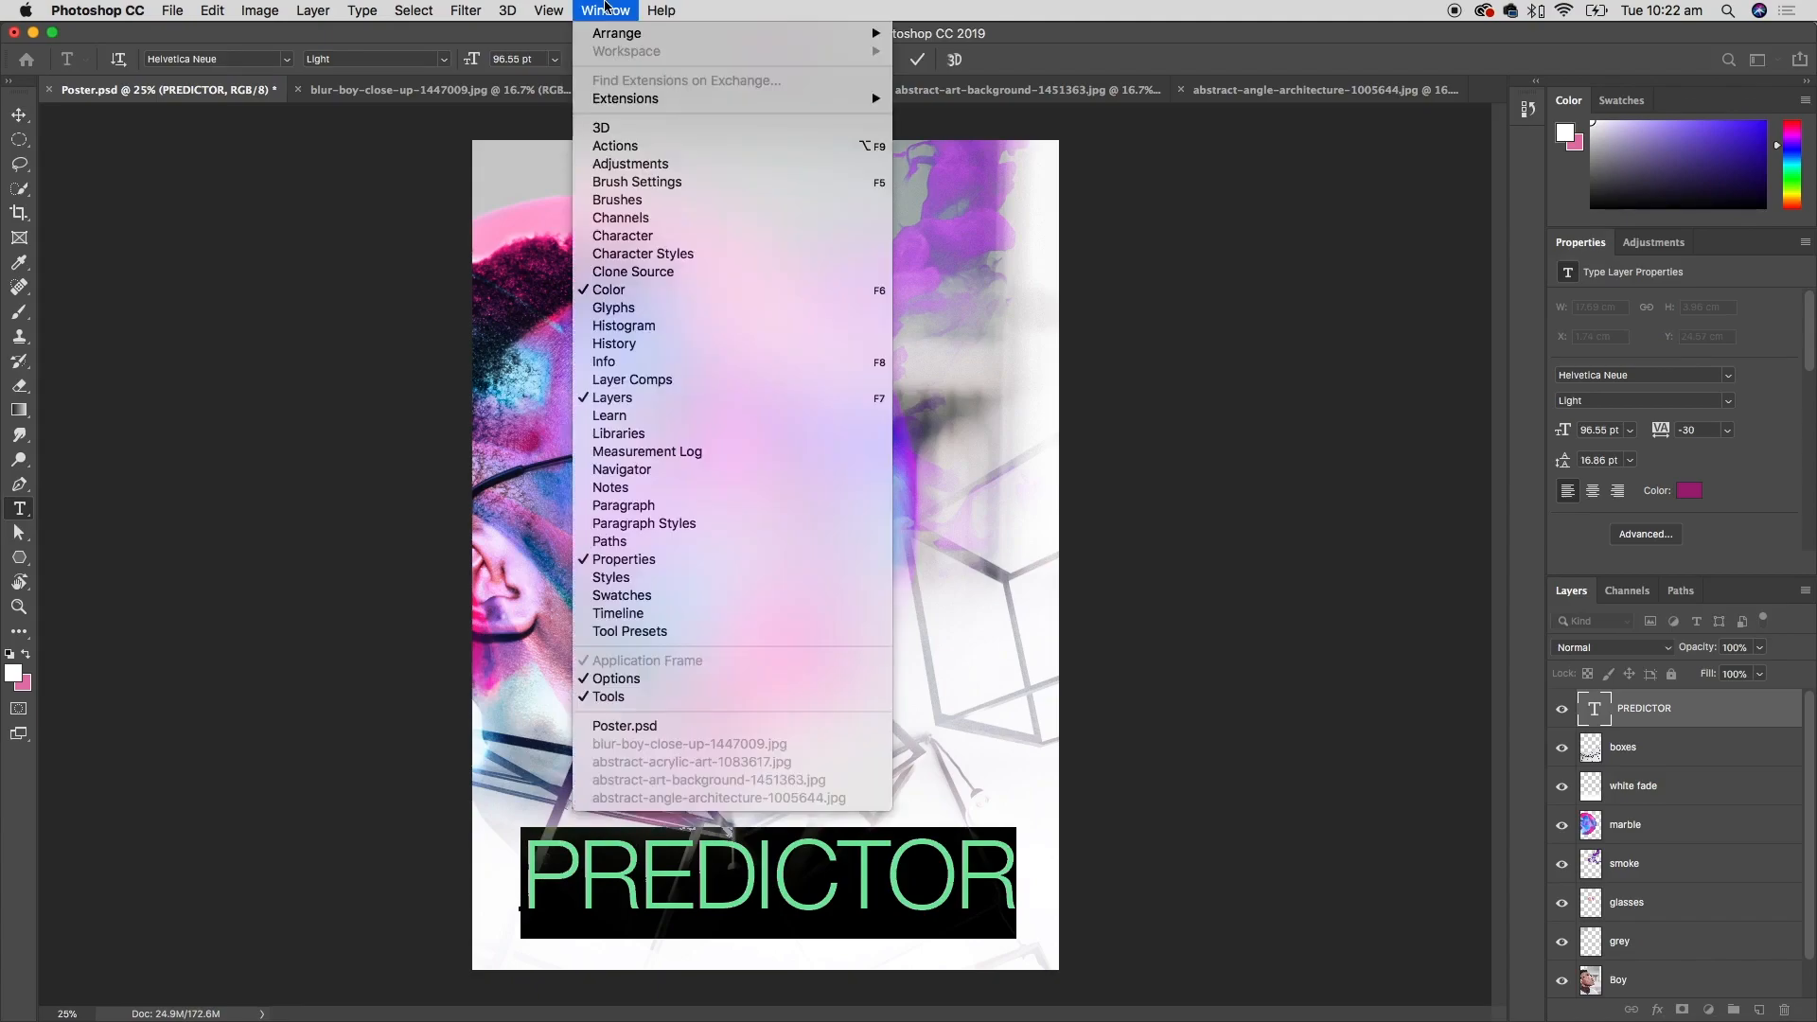
left_click(701, 237)
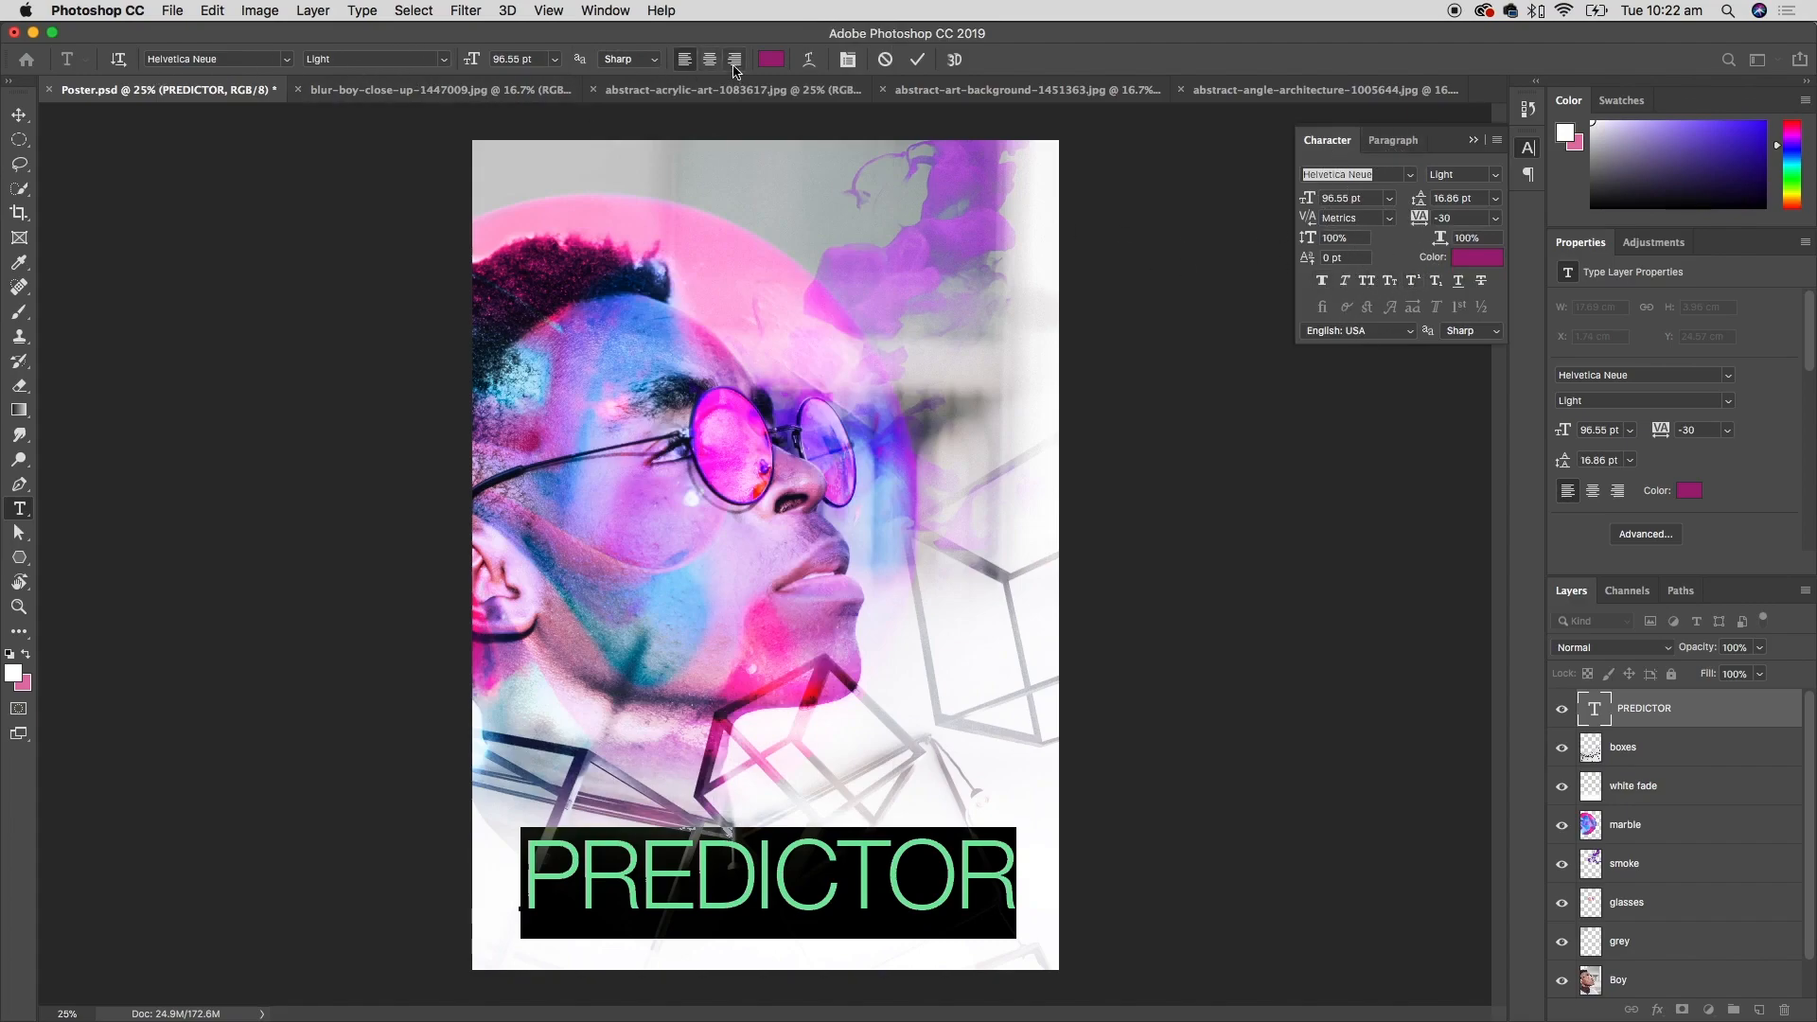
left_click(1419, 218)
key("Return")
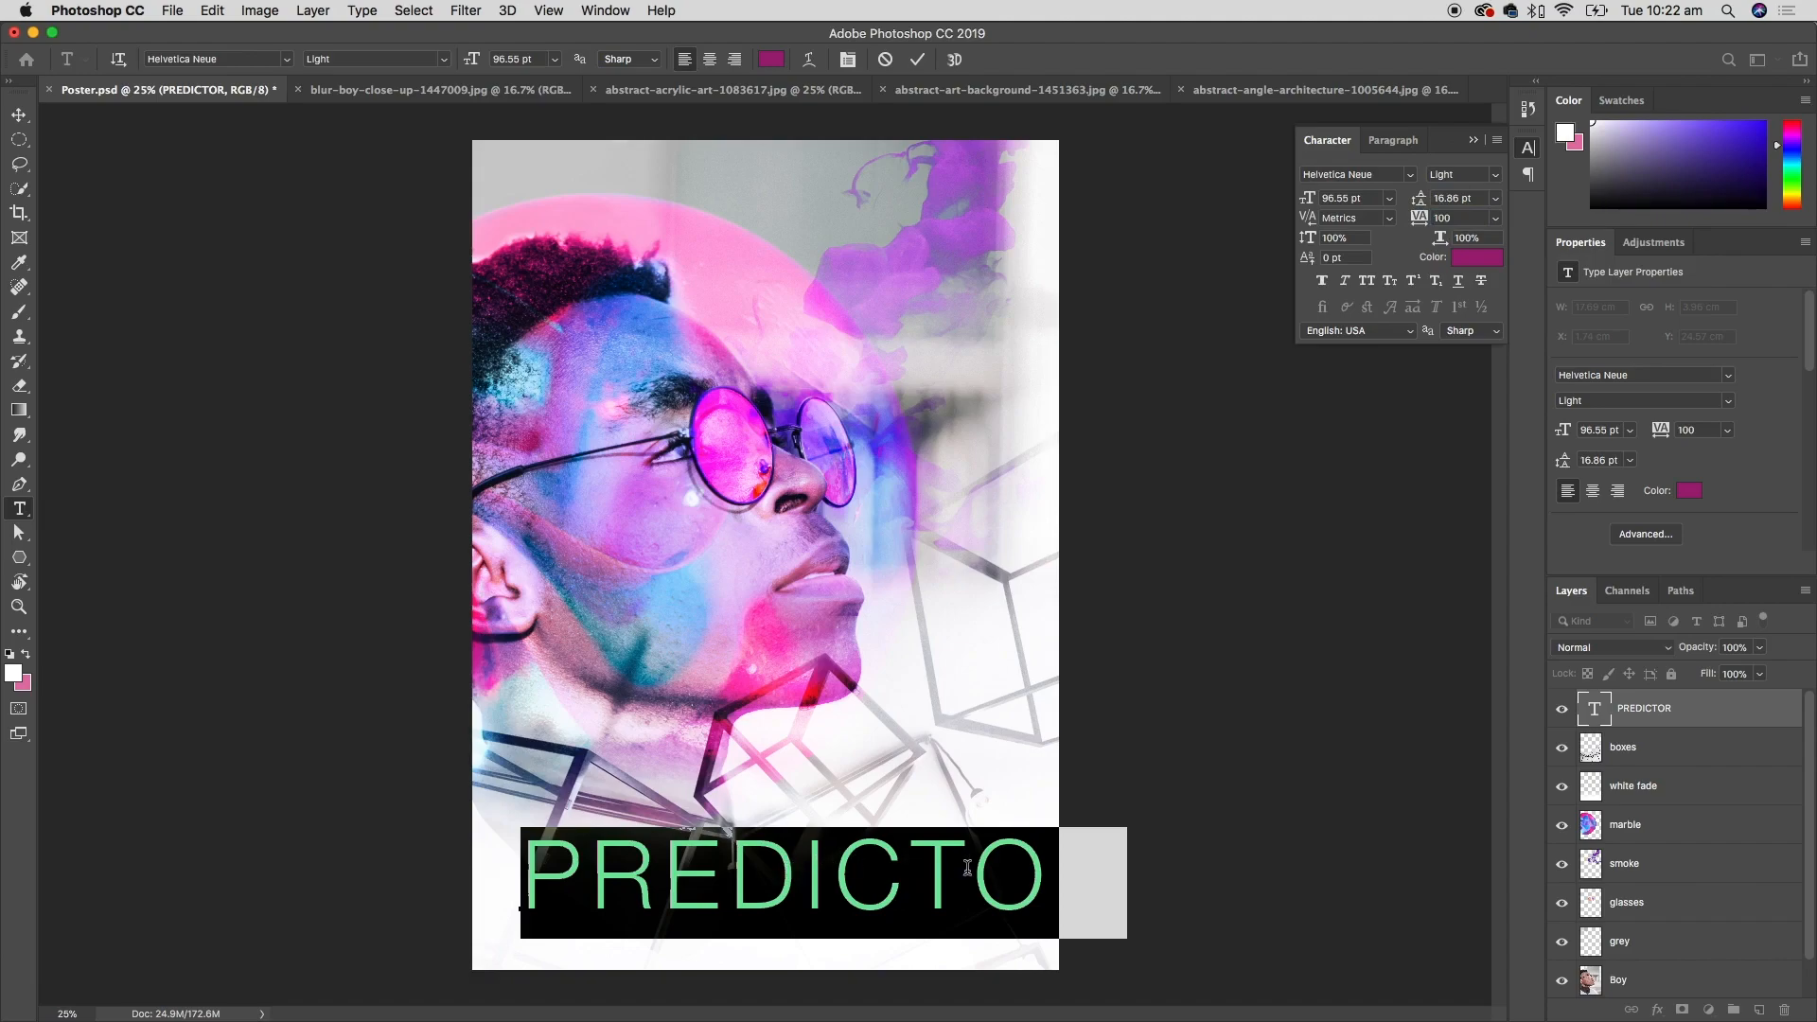
left_click(1464, 218)
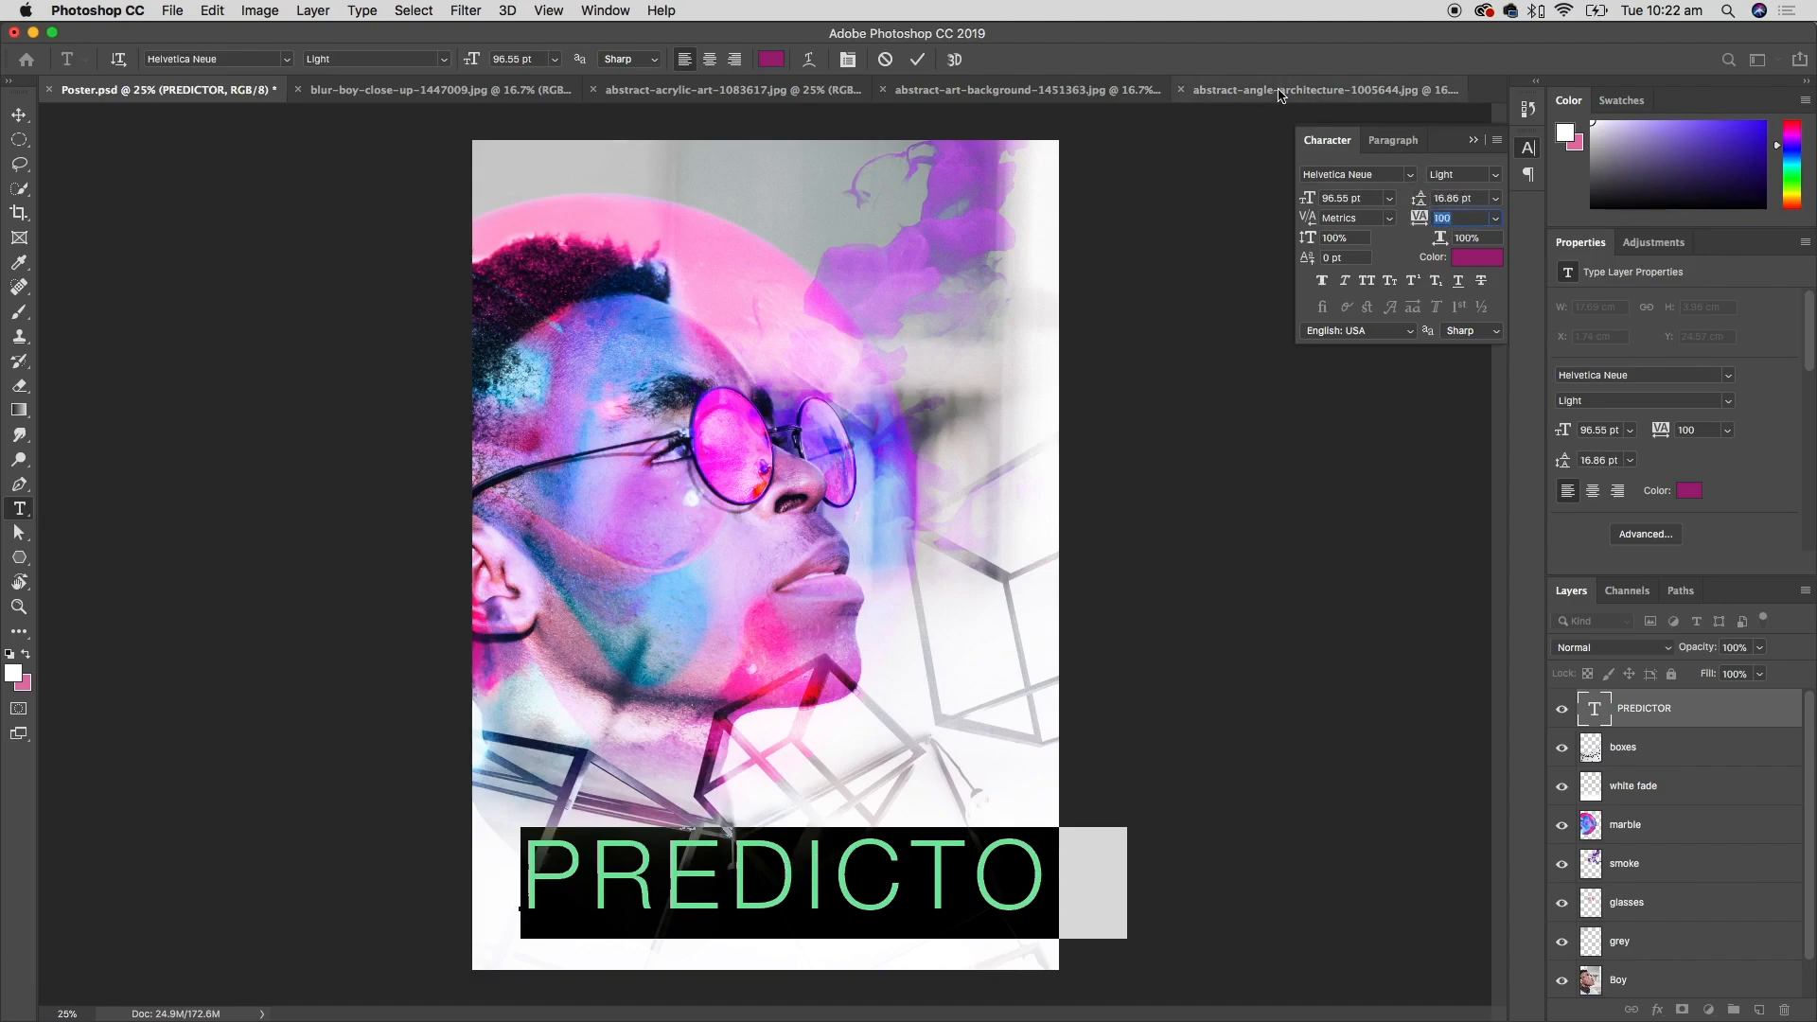
key("Return")
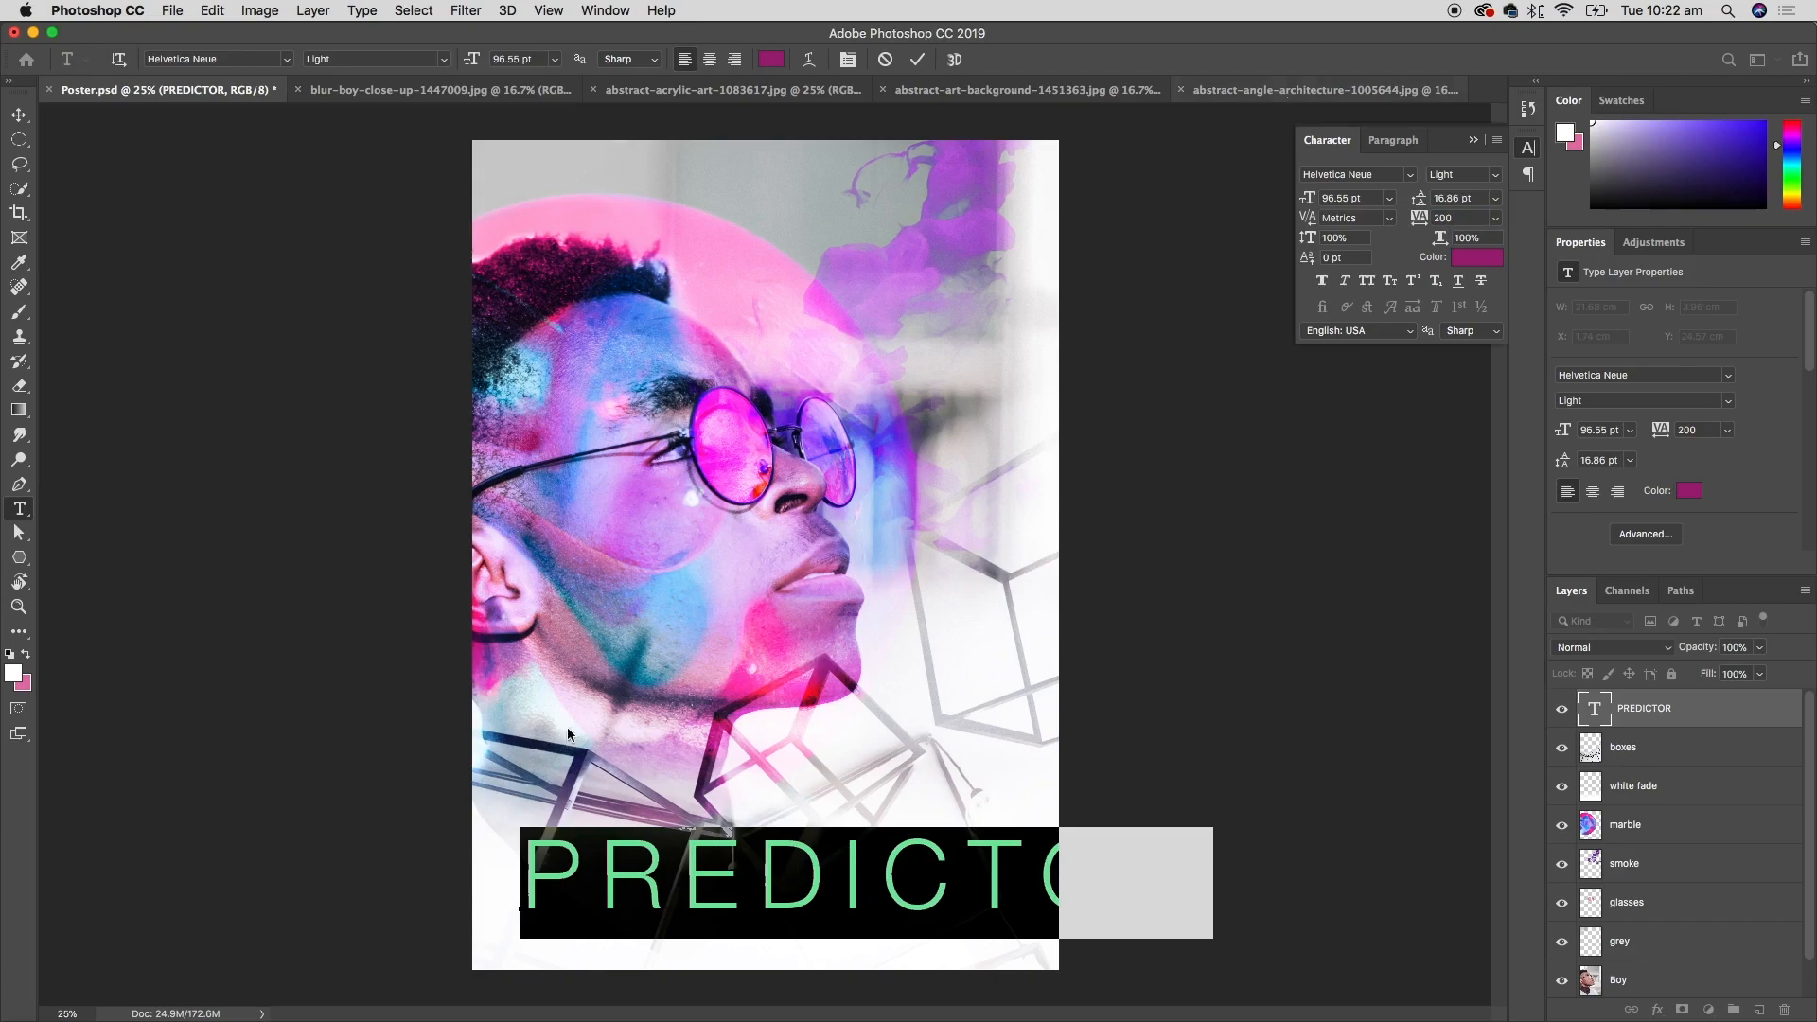
left_click(918, 60)
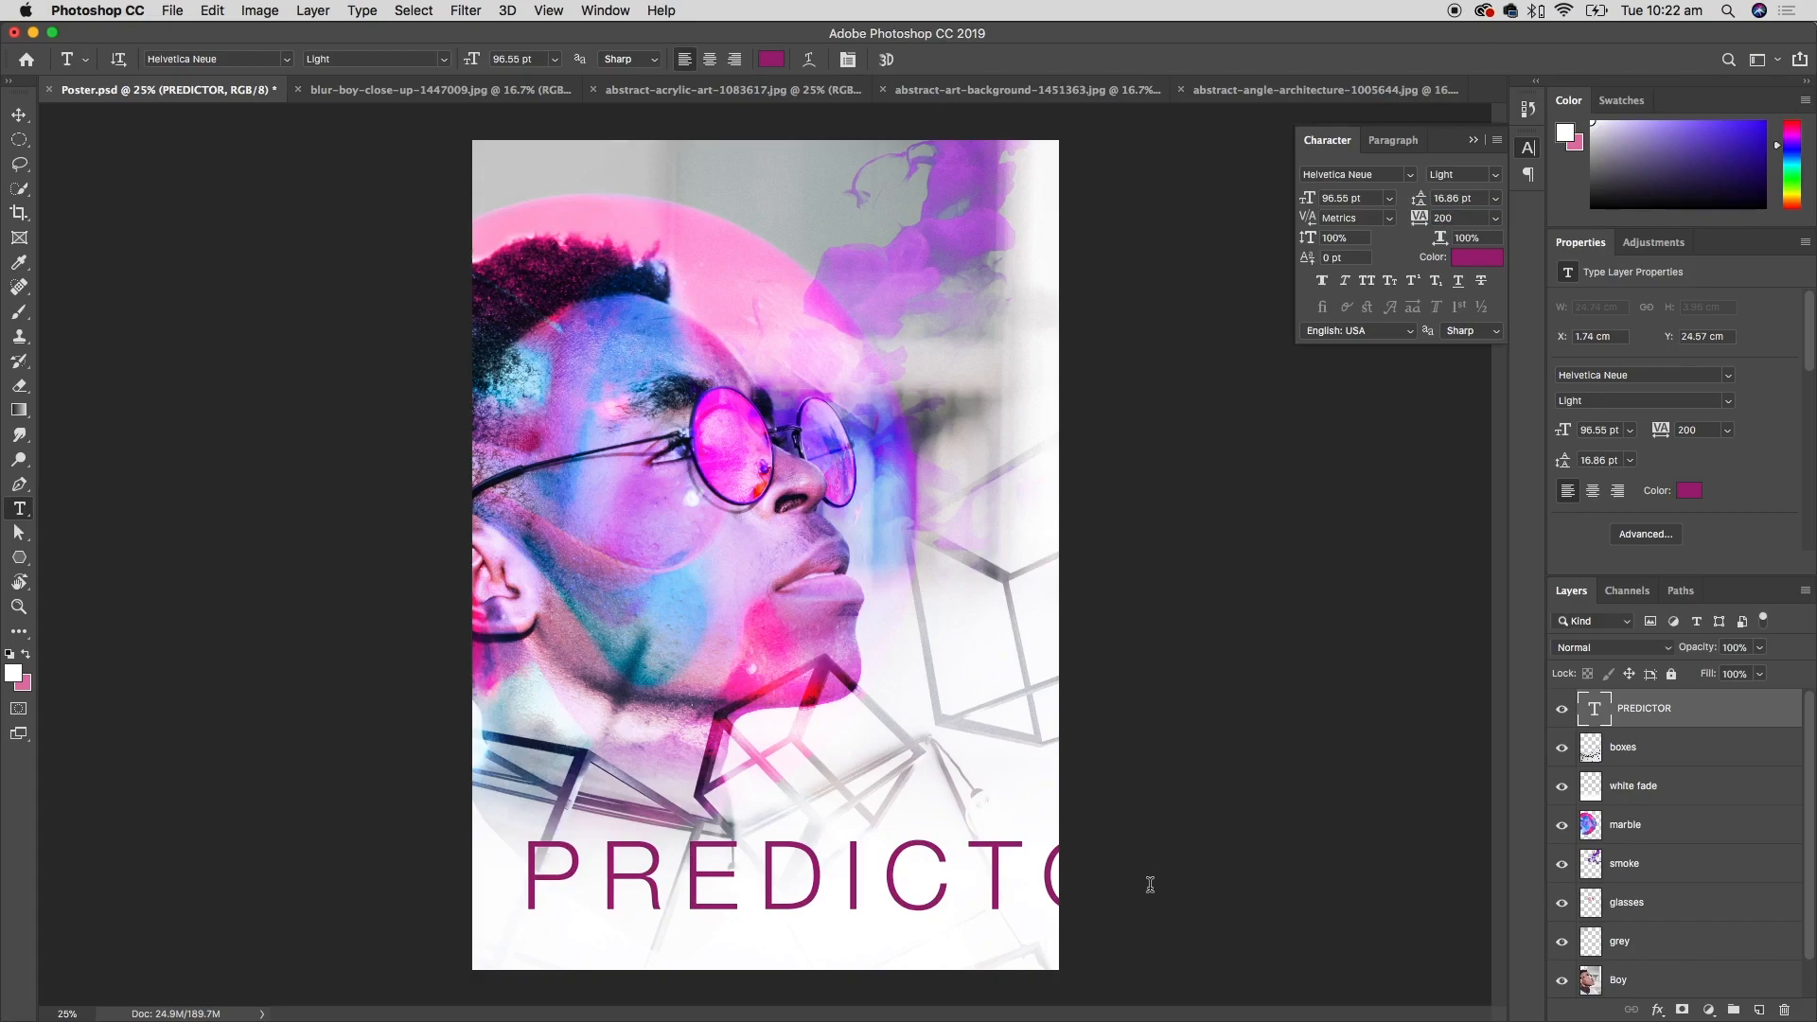
- Scale the PREDICTOR title down proportionally to about 71% so it fits the poster width, and move it slightly up and right
left_click(21, 116)
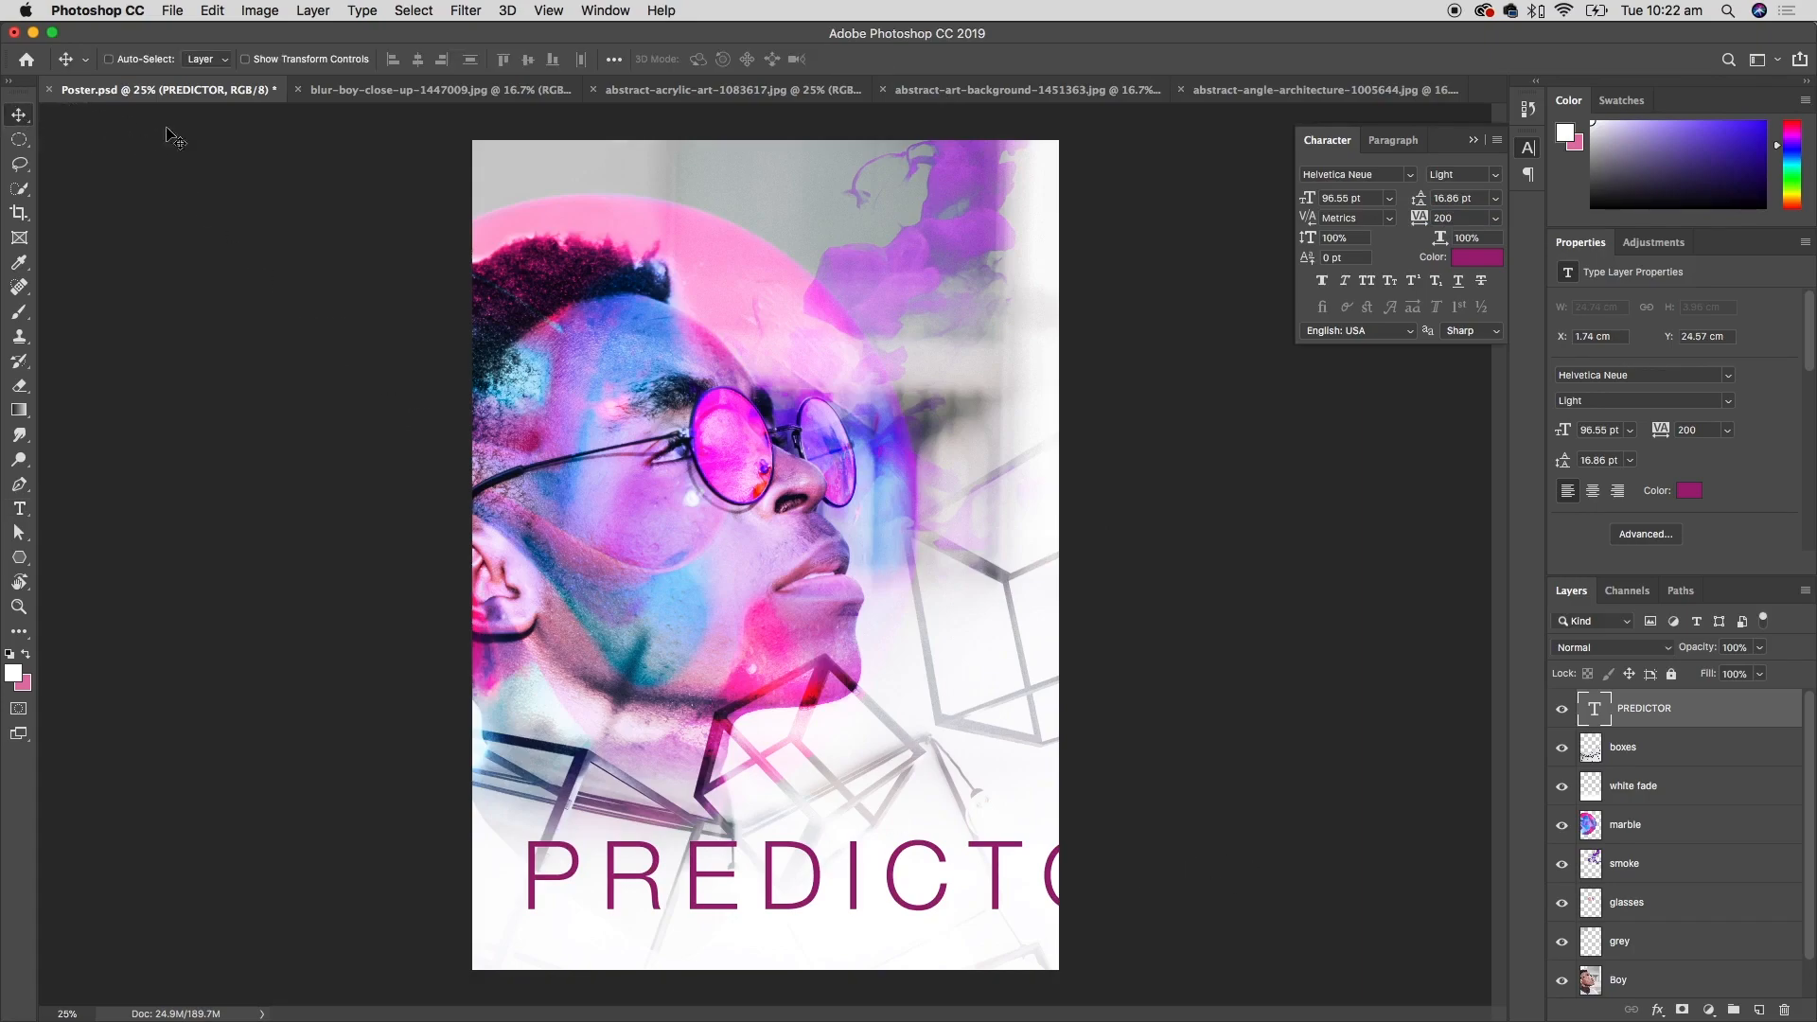
left_click(211, 11)
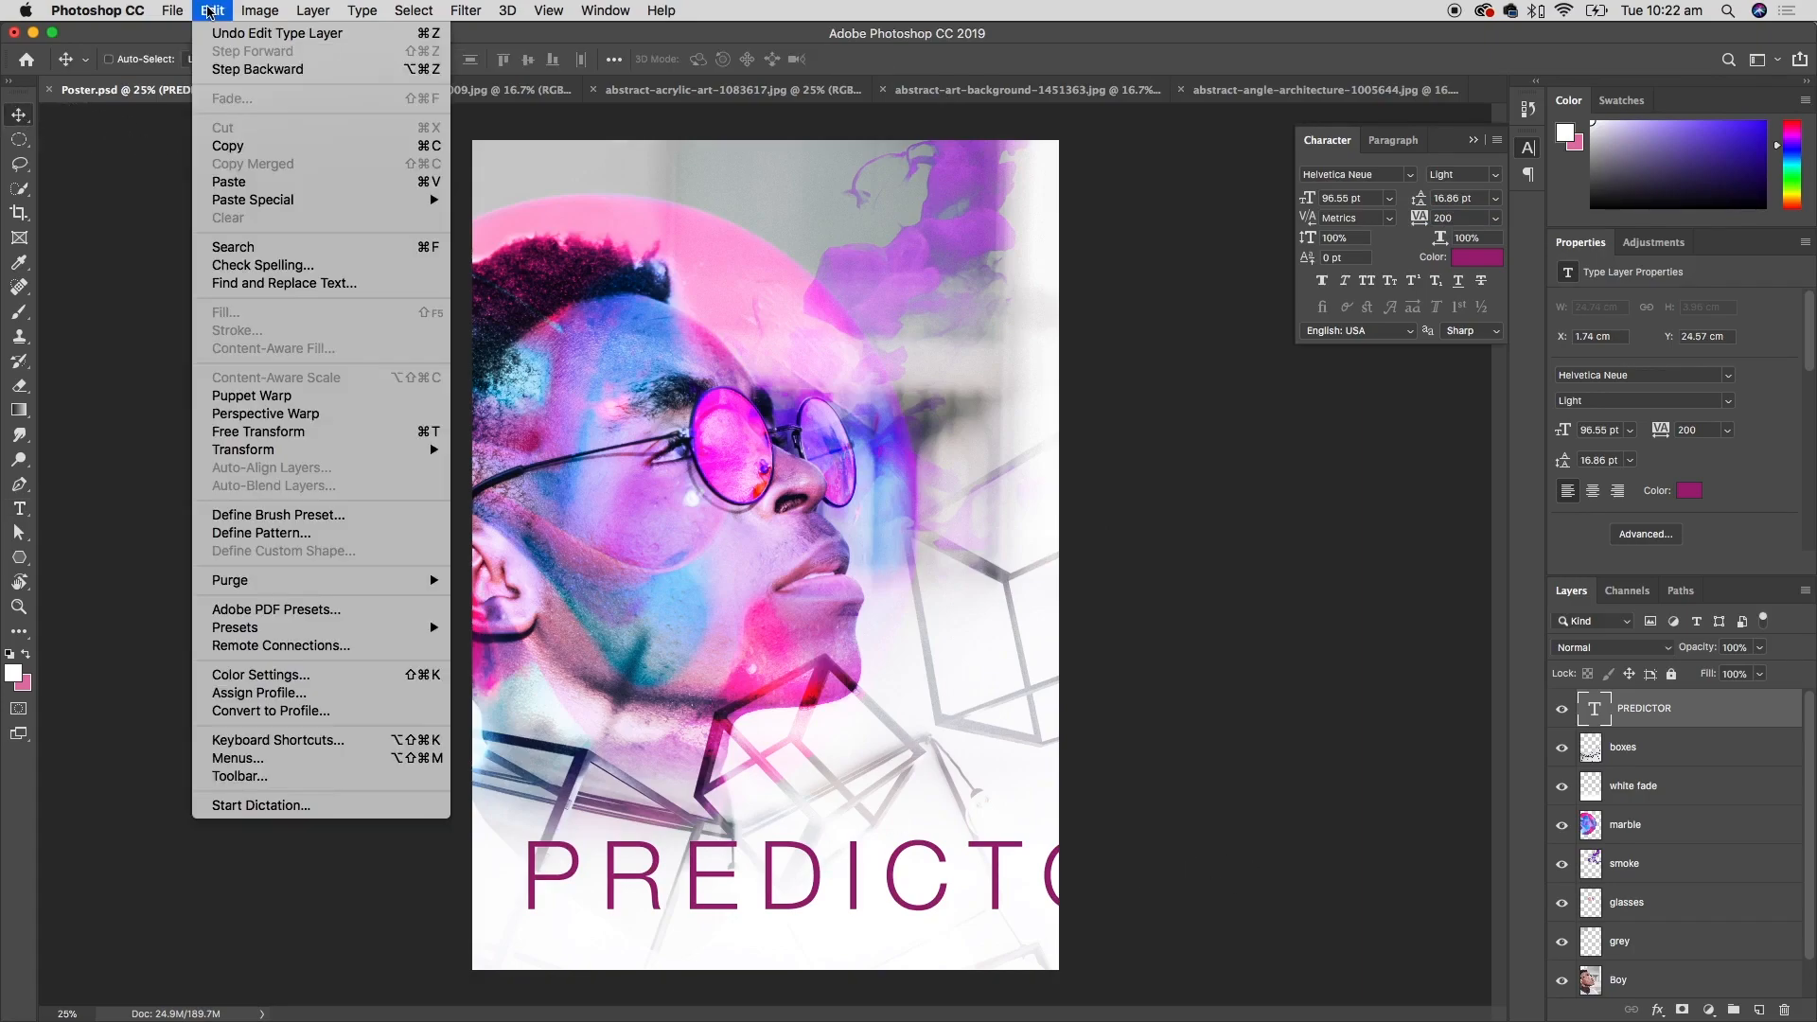
left_click(339, 433)
left_click_drag(1214, 827, 1008, 861)
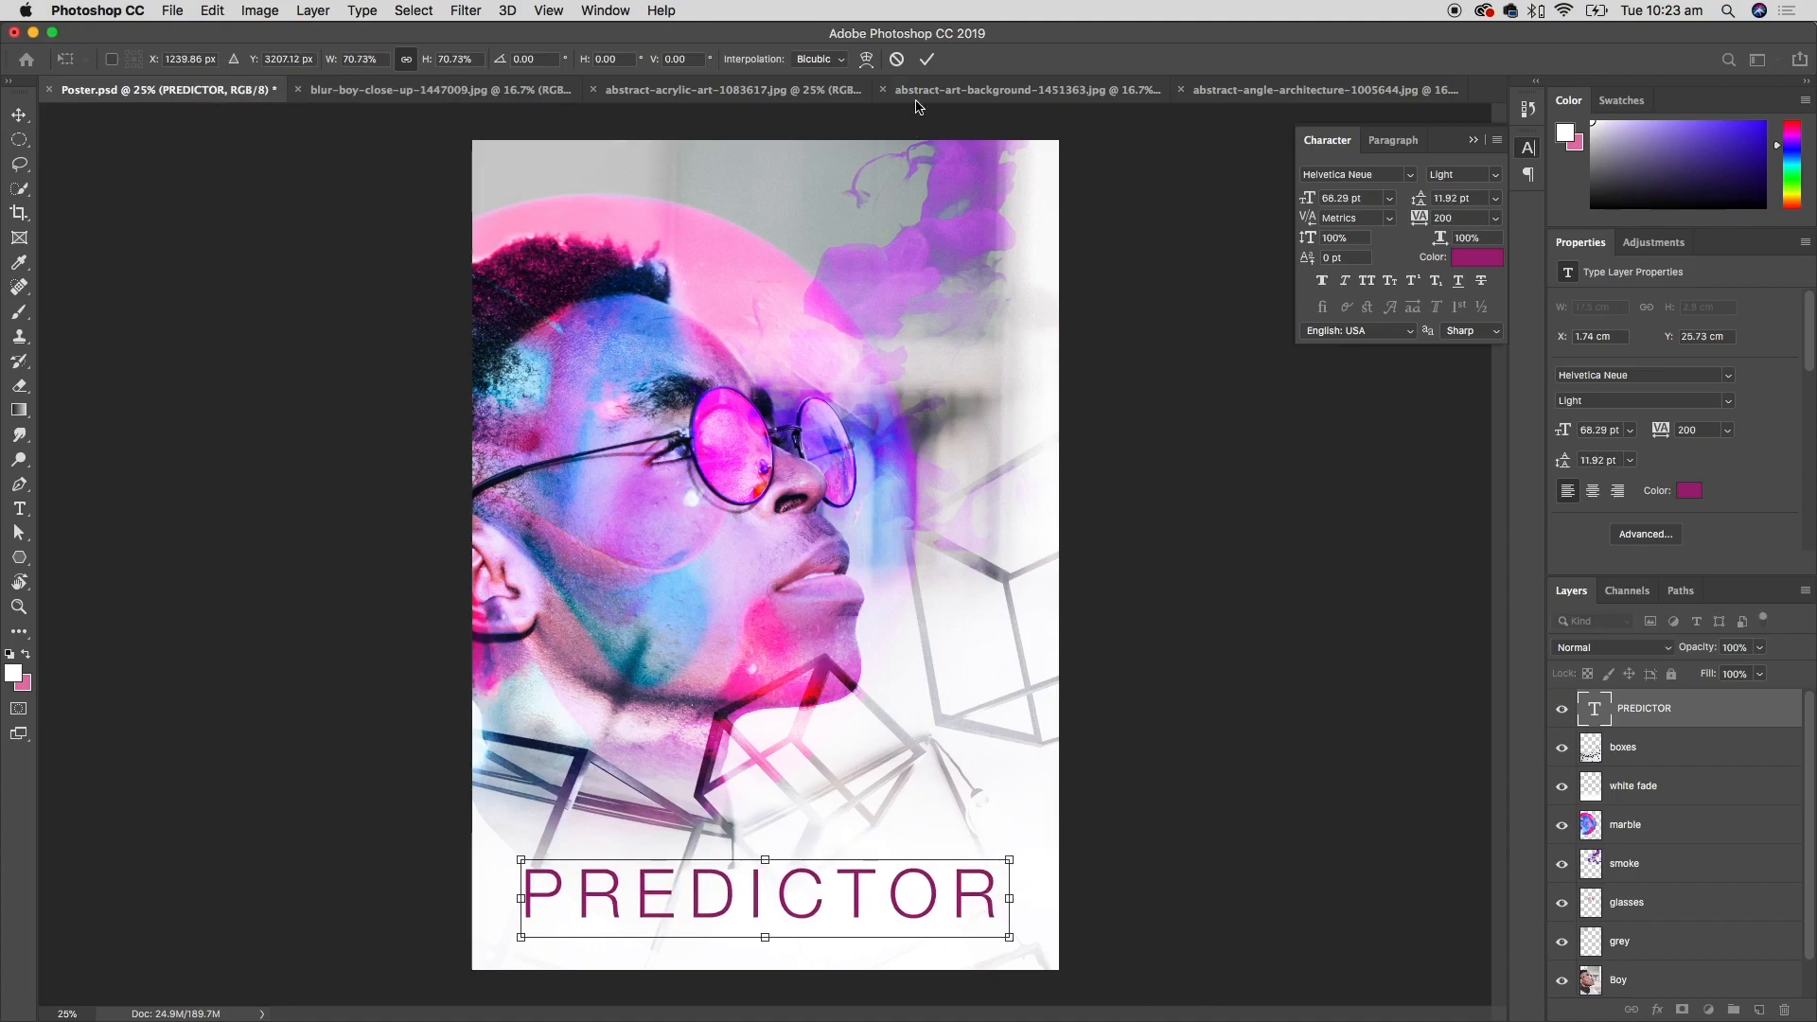
left_click(926, 59)
left_click_drag(849, 913, 888, 892)
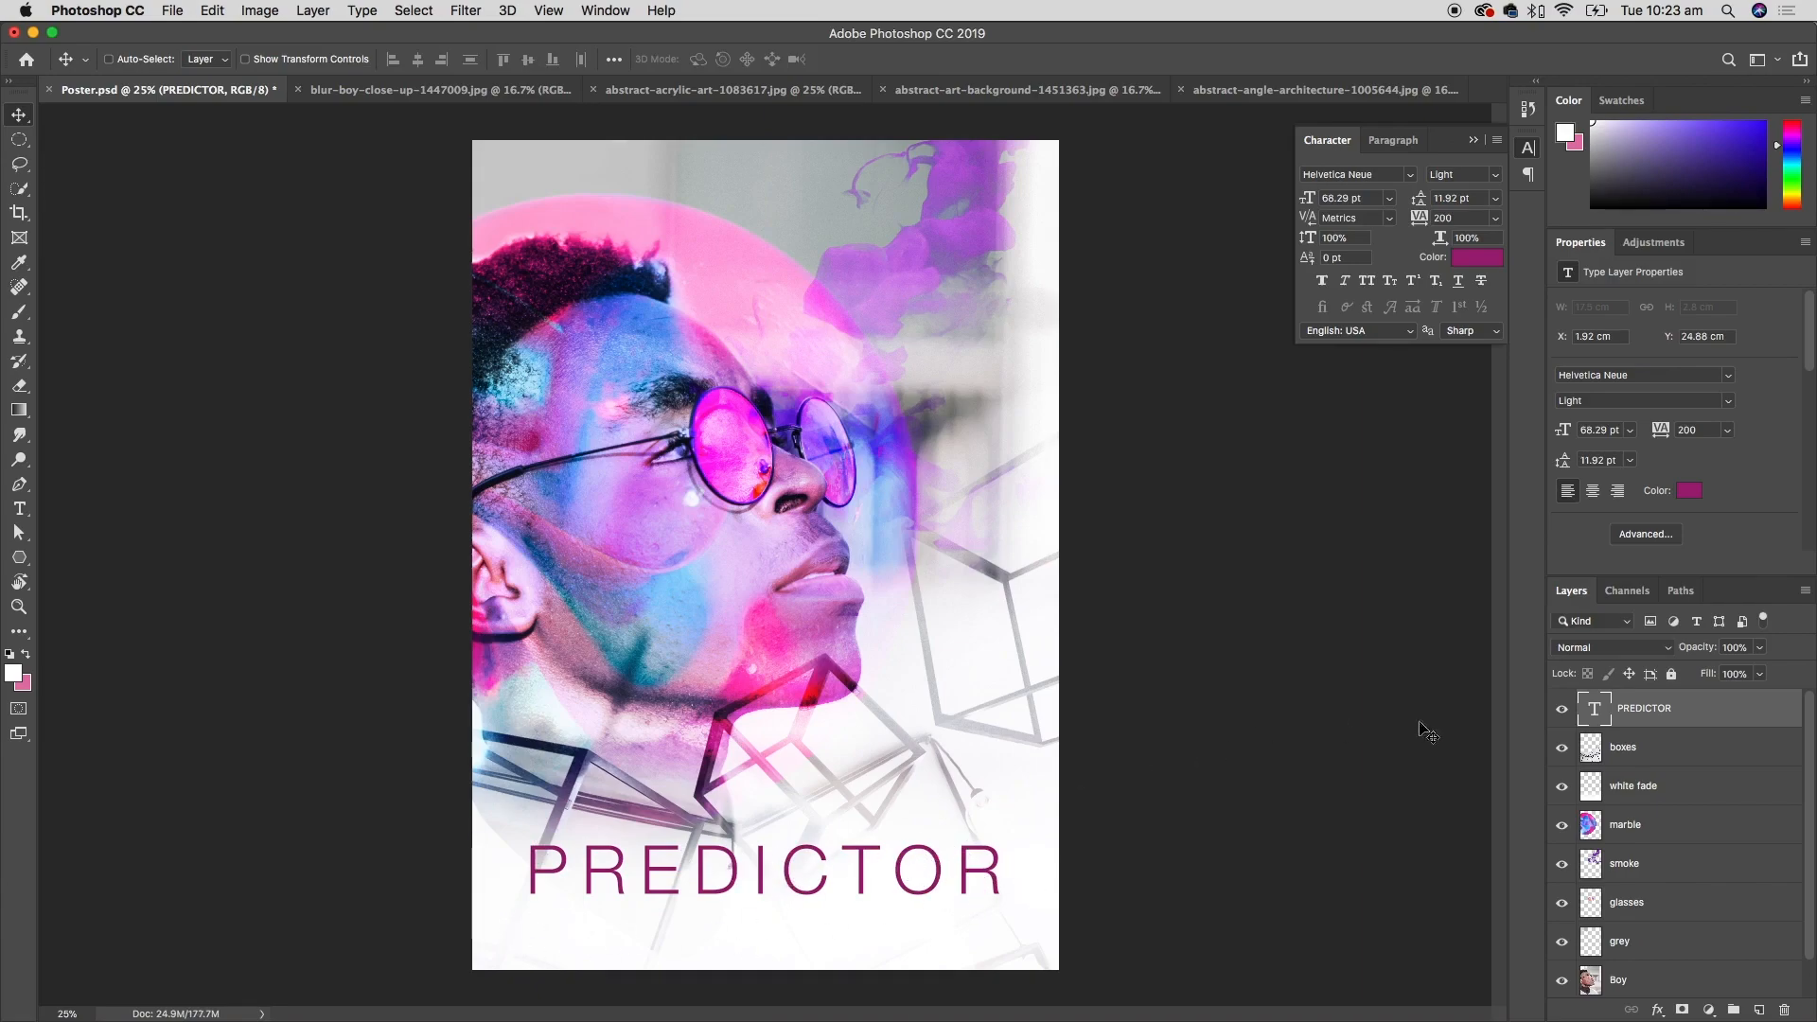
- Duplicate the PREDICTOR text layer as next summer and place the copy directly below the original title
right_click(1728, 708)
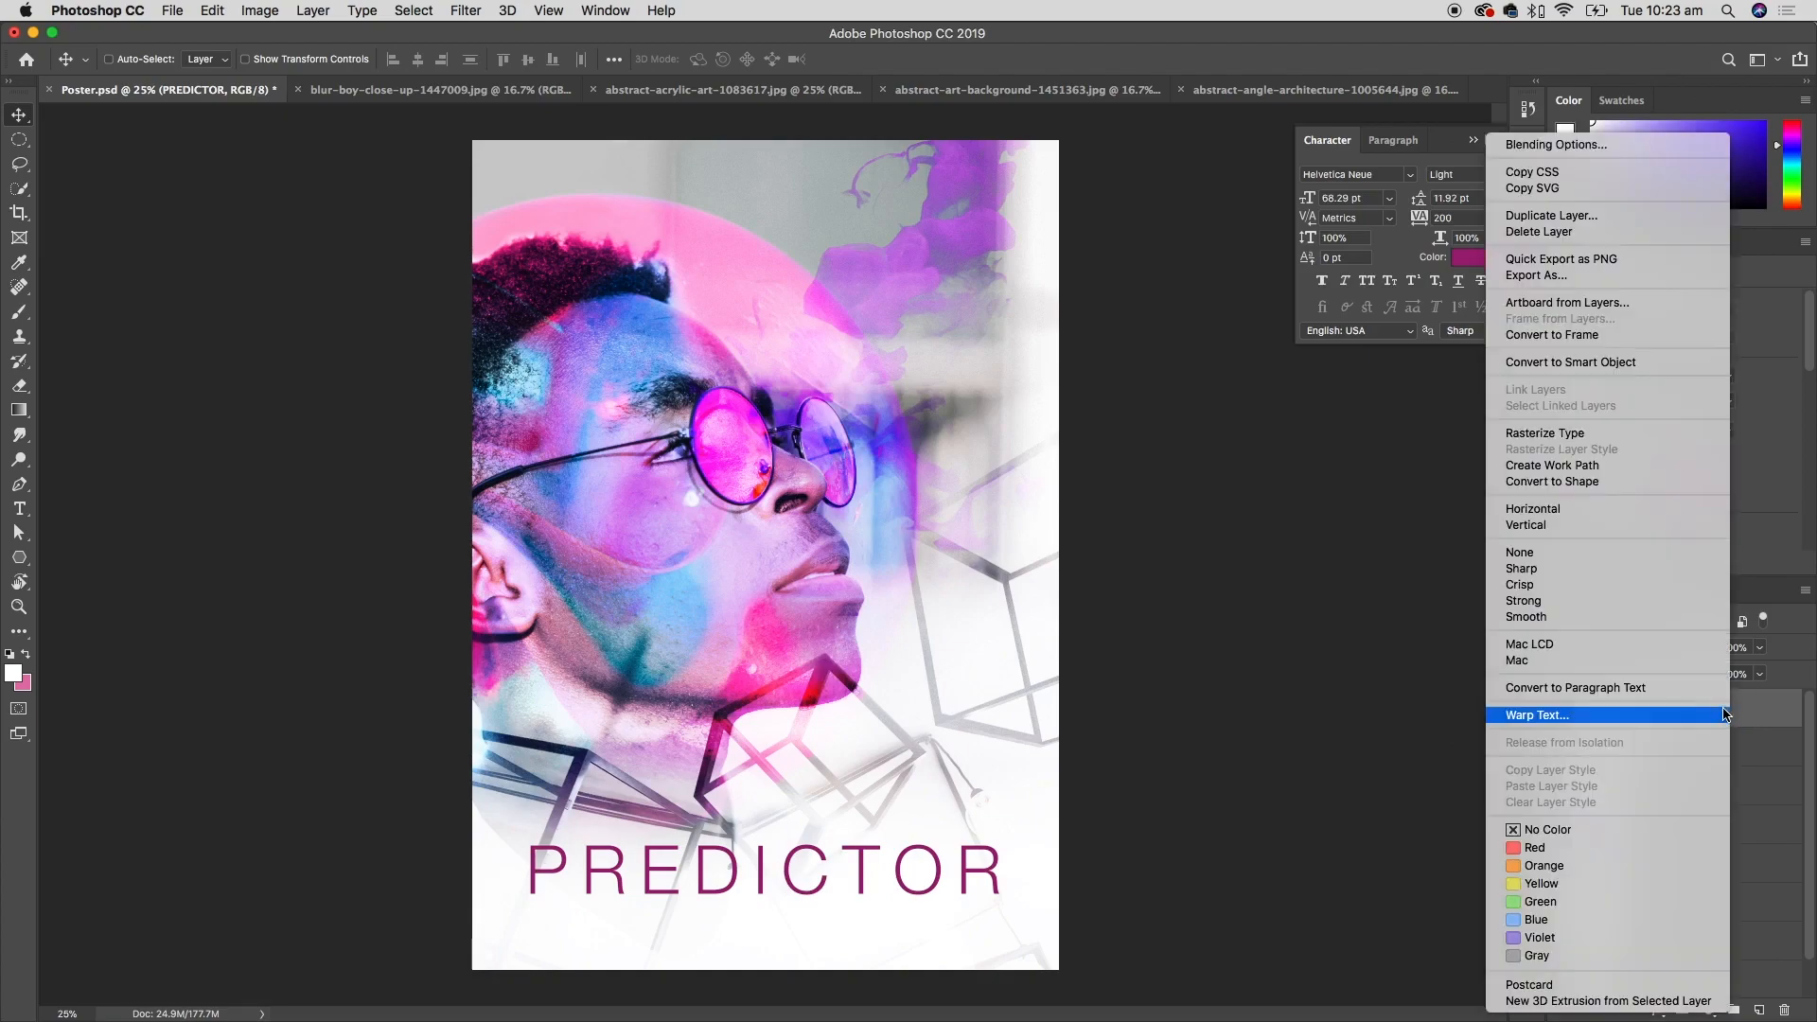
left_click(1626, 215)
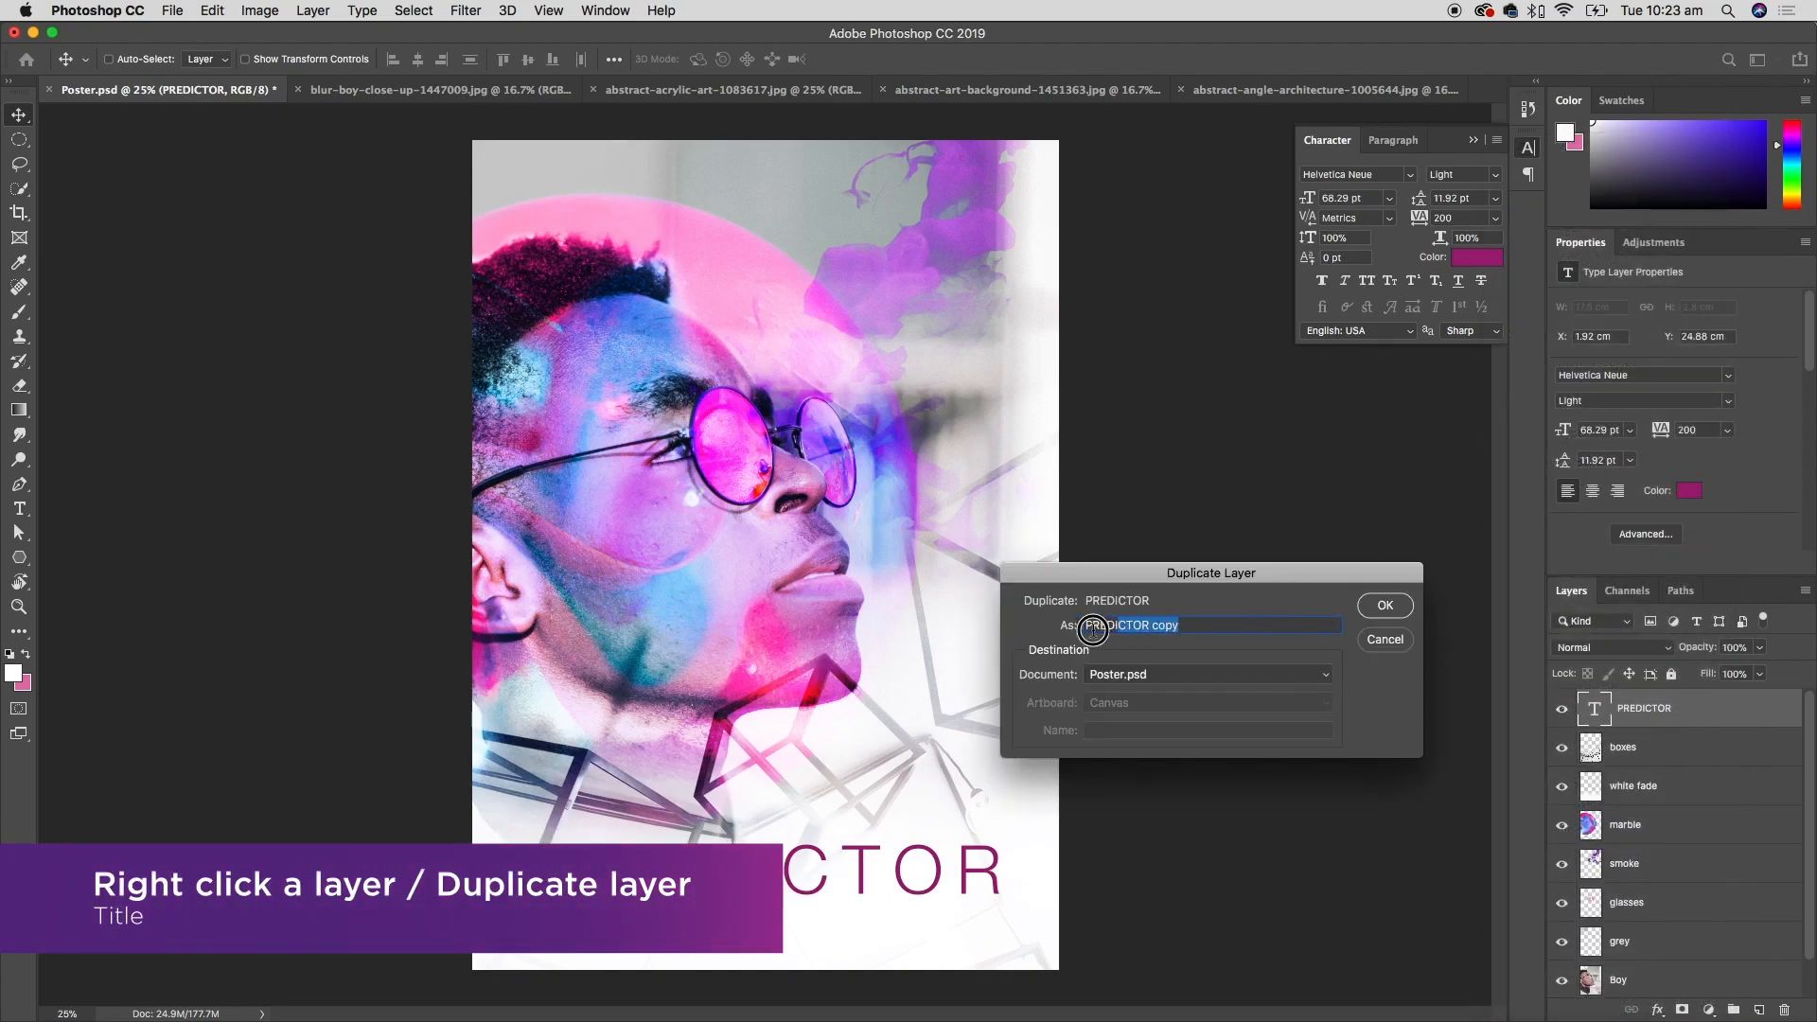
type("next summer")
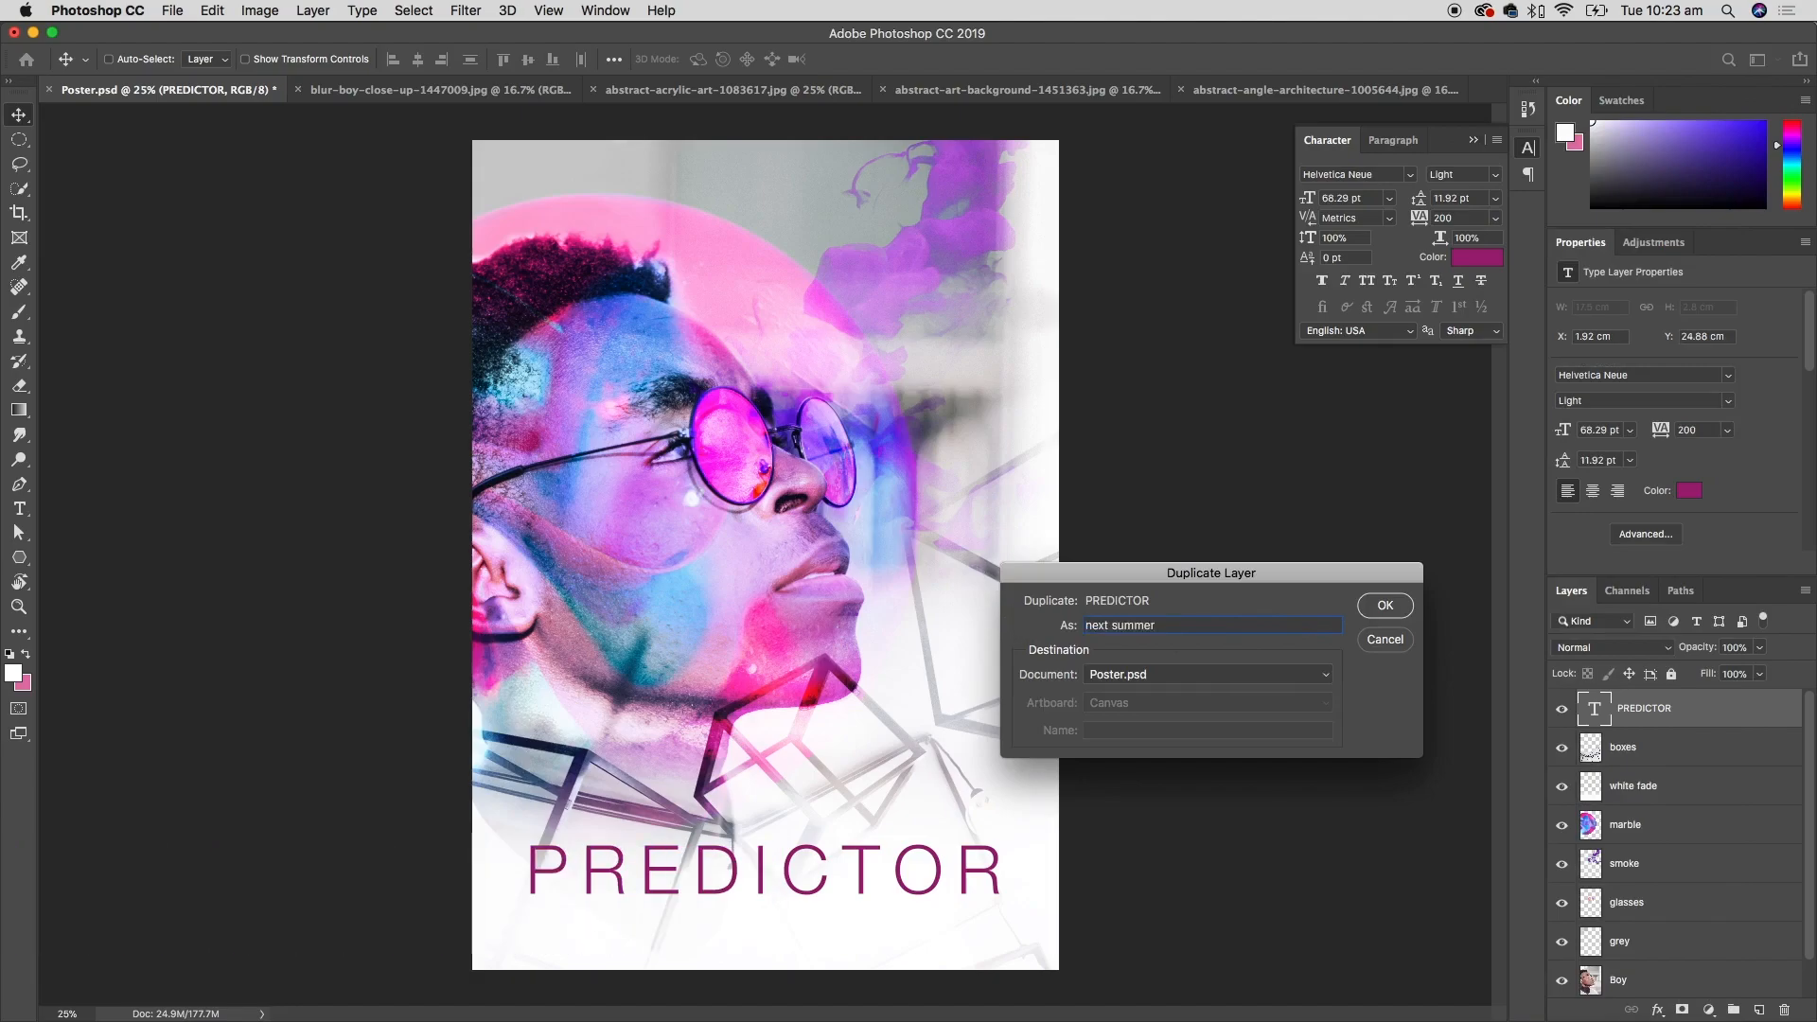
key("Return")
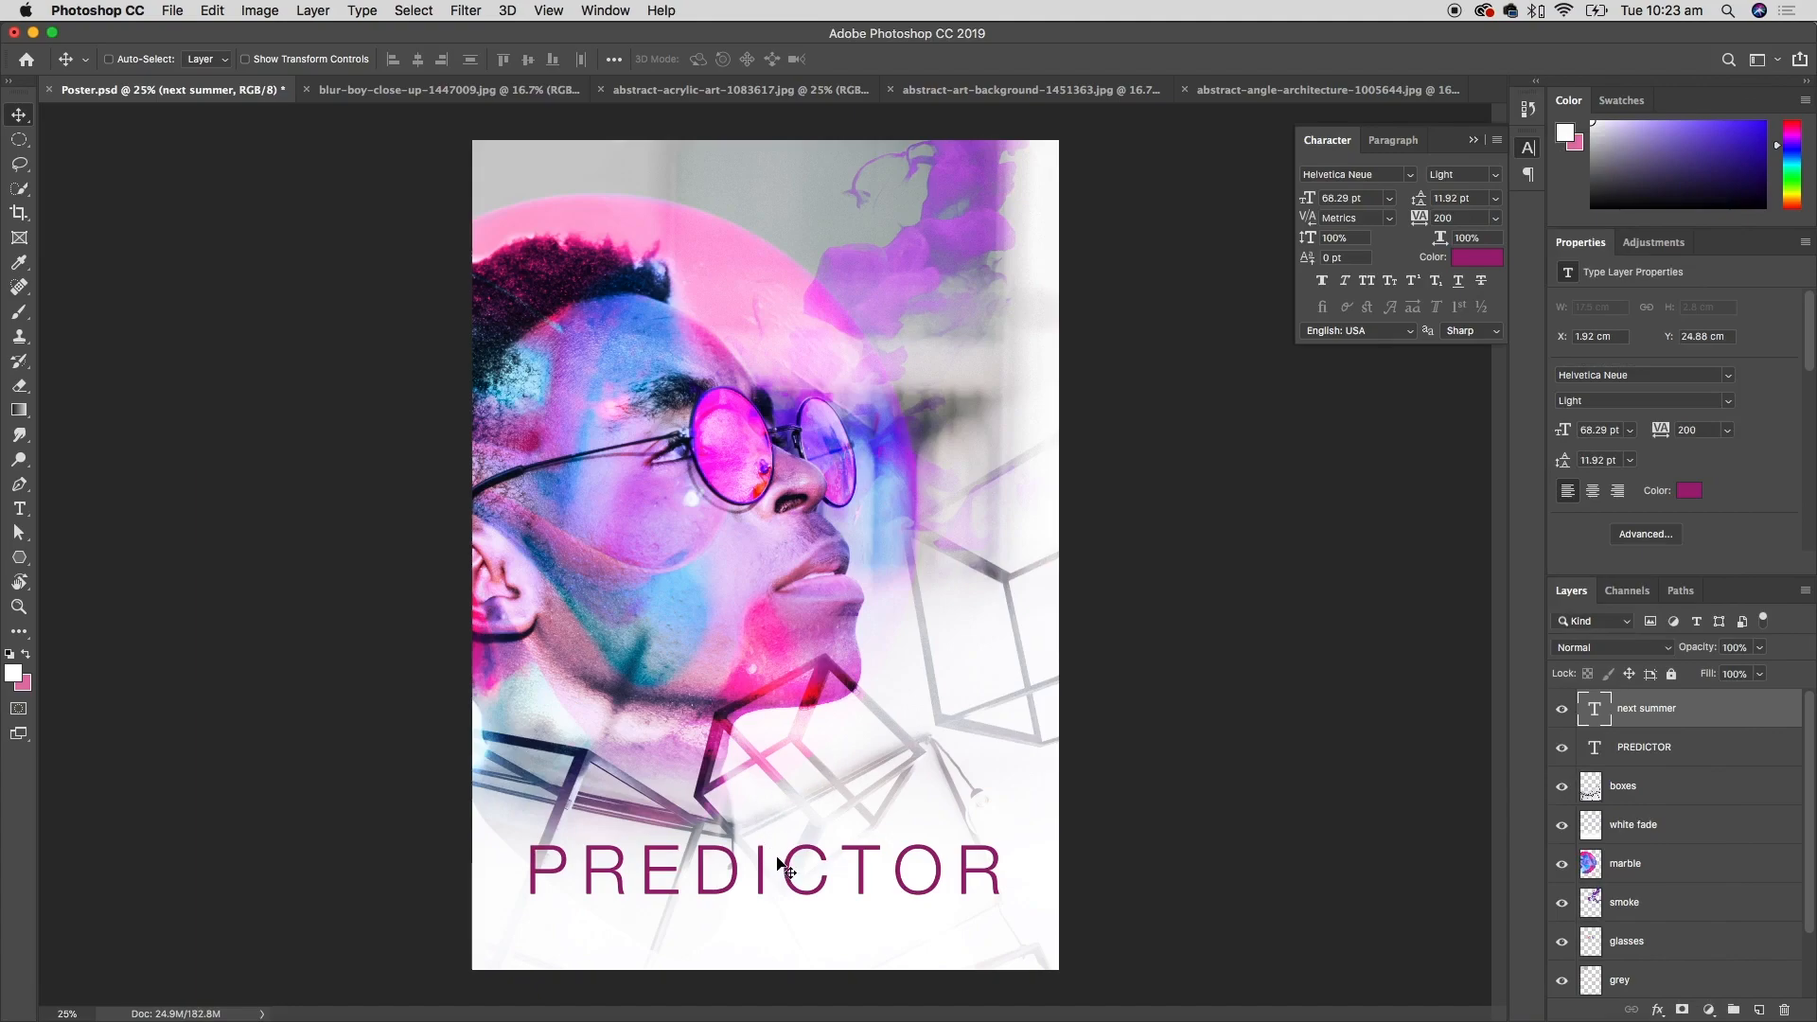
left_click_drag(829, 873, 819, 924)
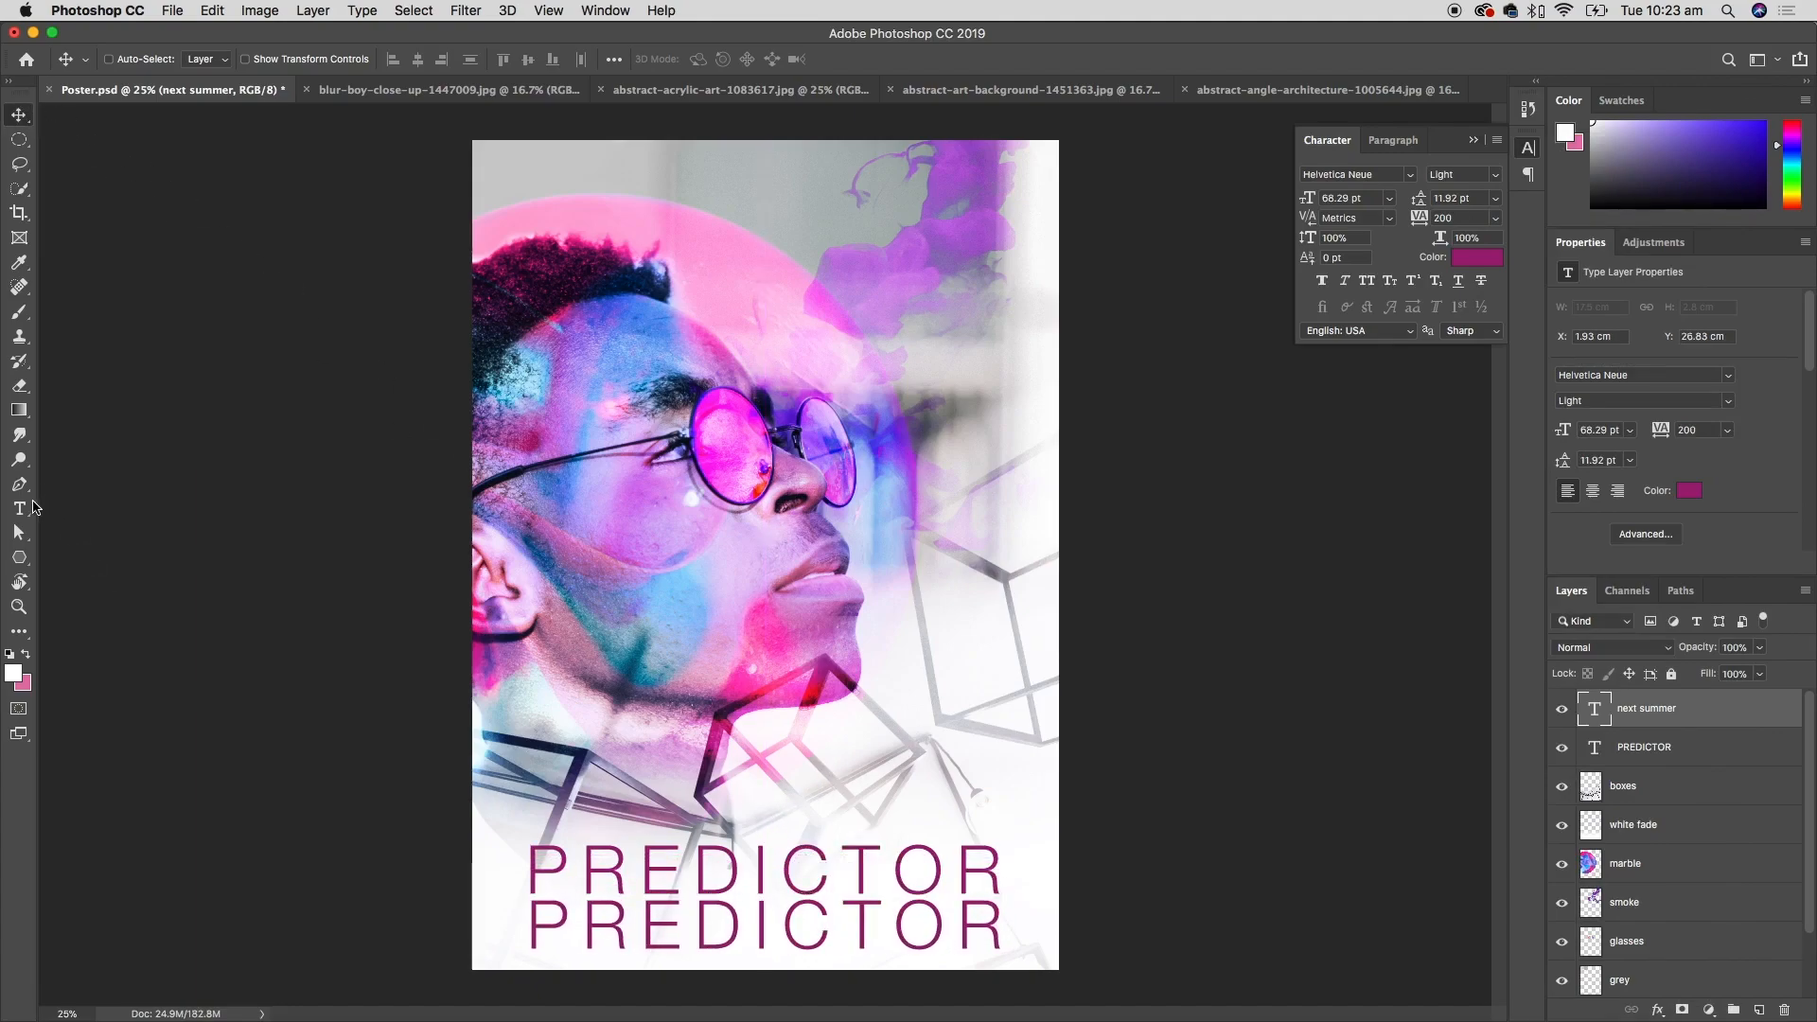
- Replace the duplicated line's text with COMING THIS SUMMER
left_click(21, 508)
left_click(816, 916)
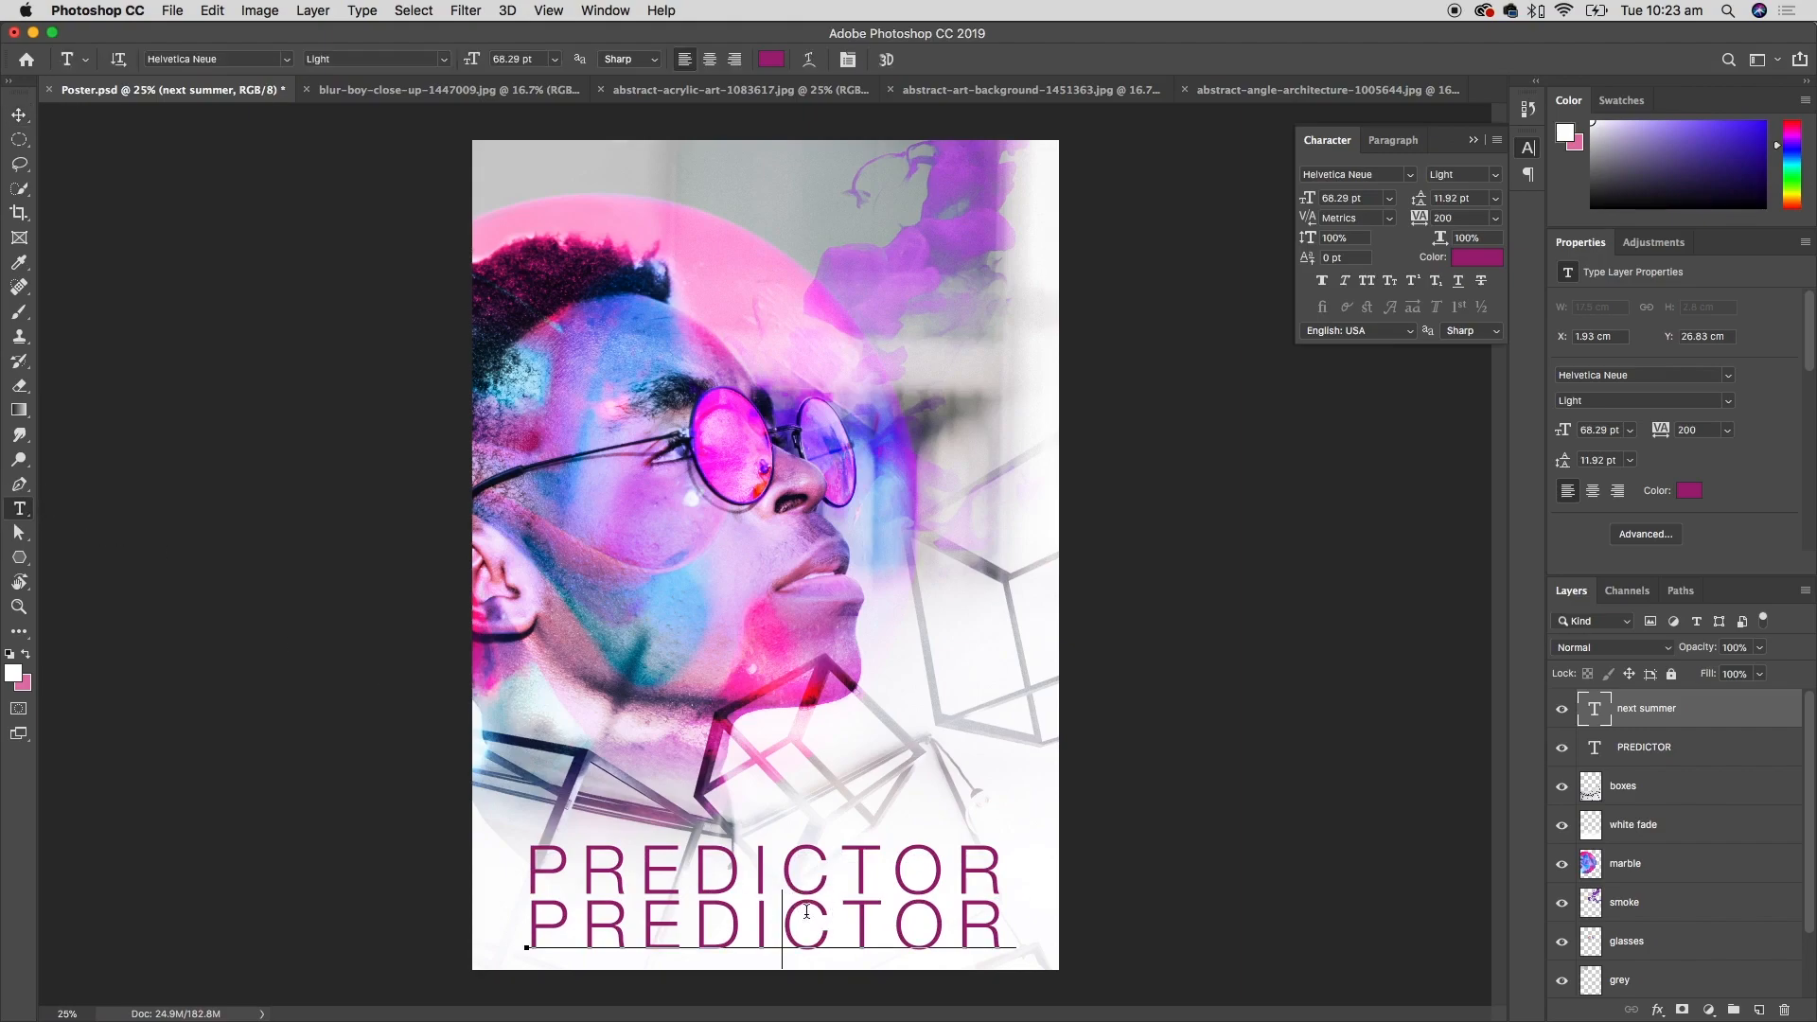
left_click_drag(1011, 917, 501, 894)
type("COMING")
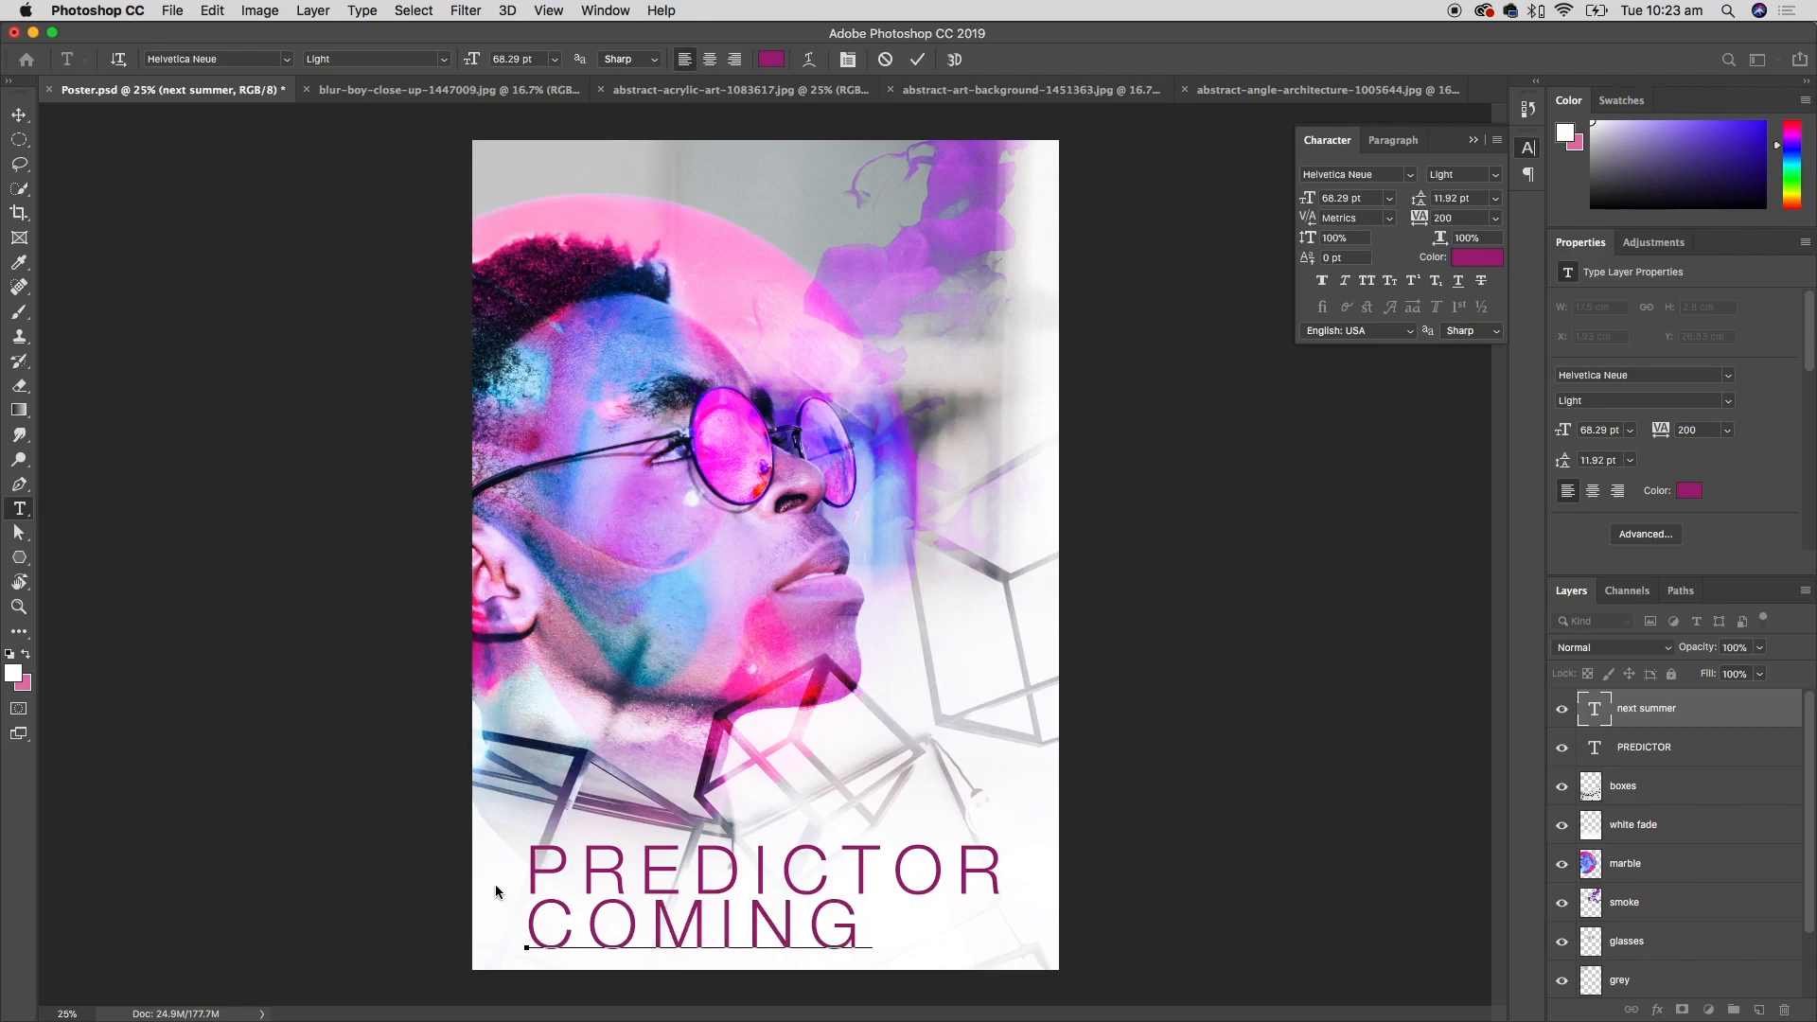
type(" THIS SUMMER")
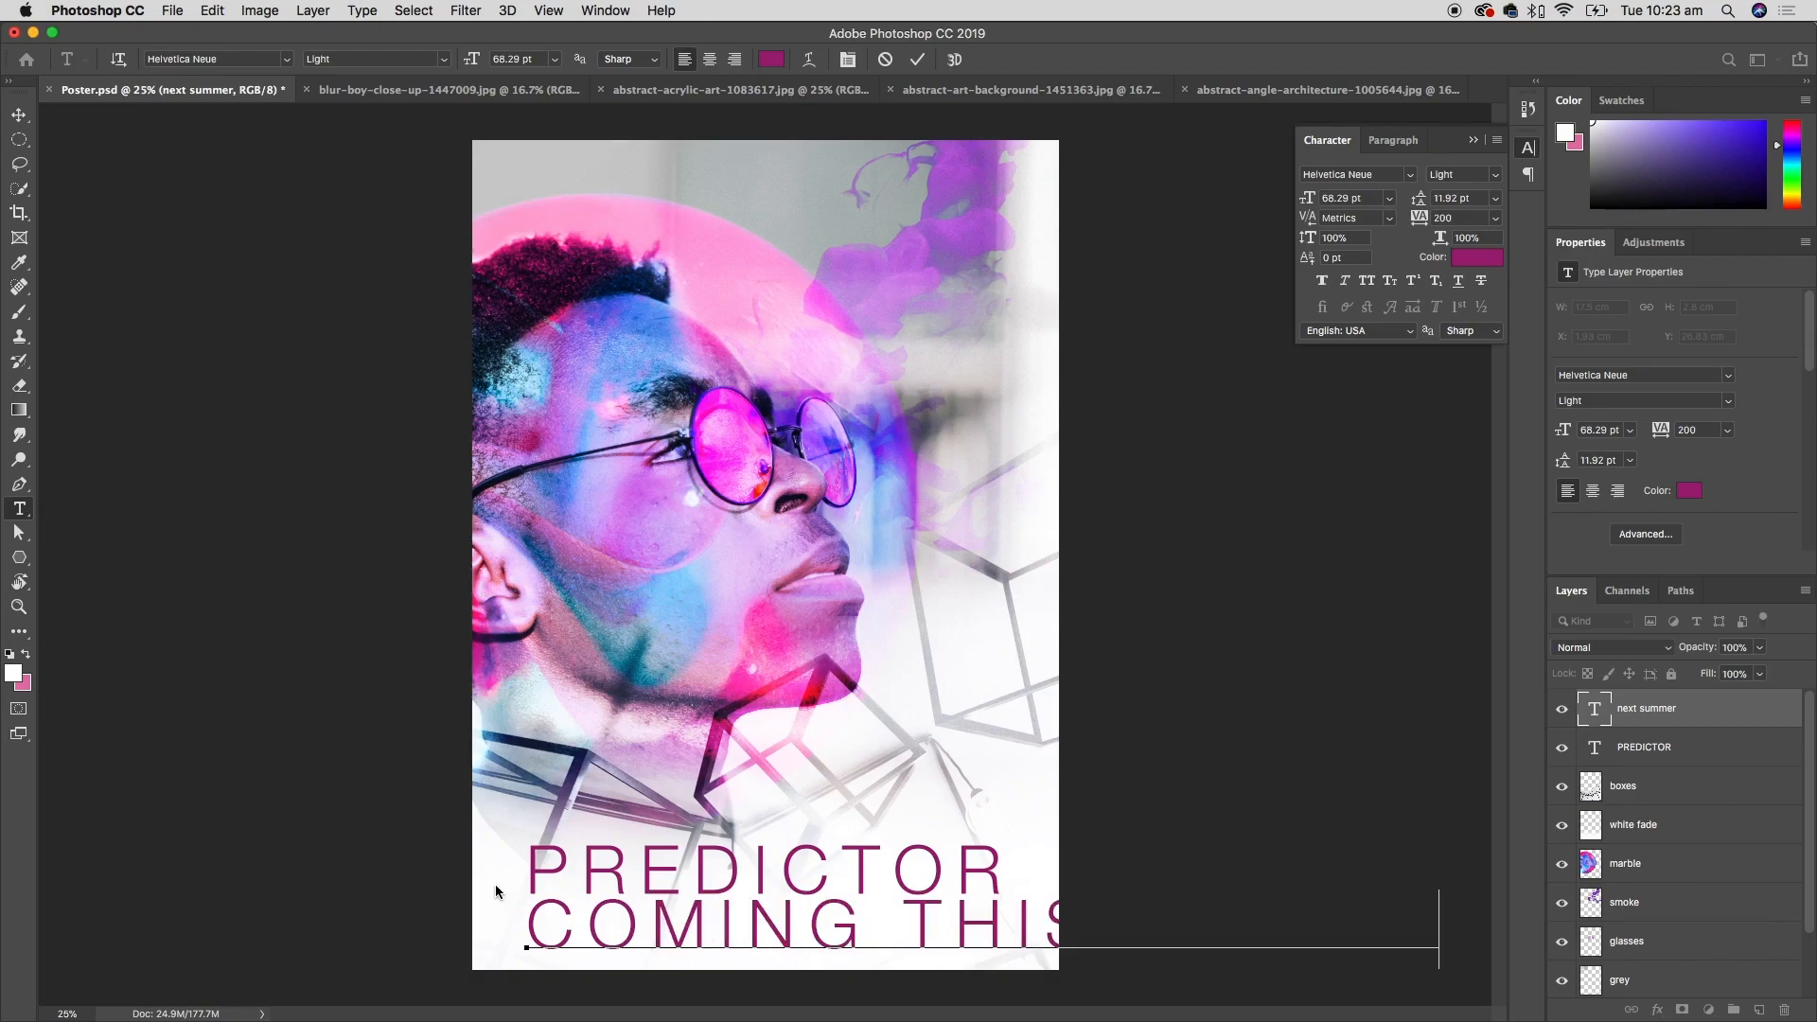
left_click(924, 61)
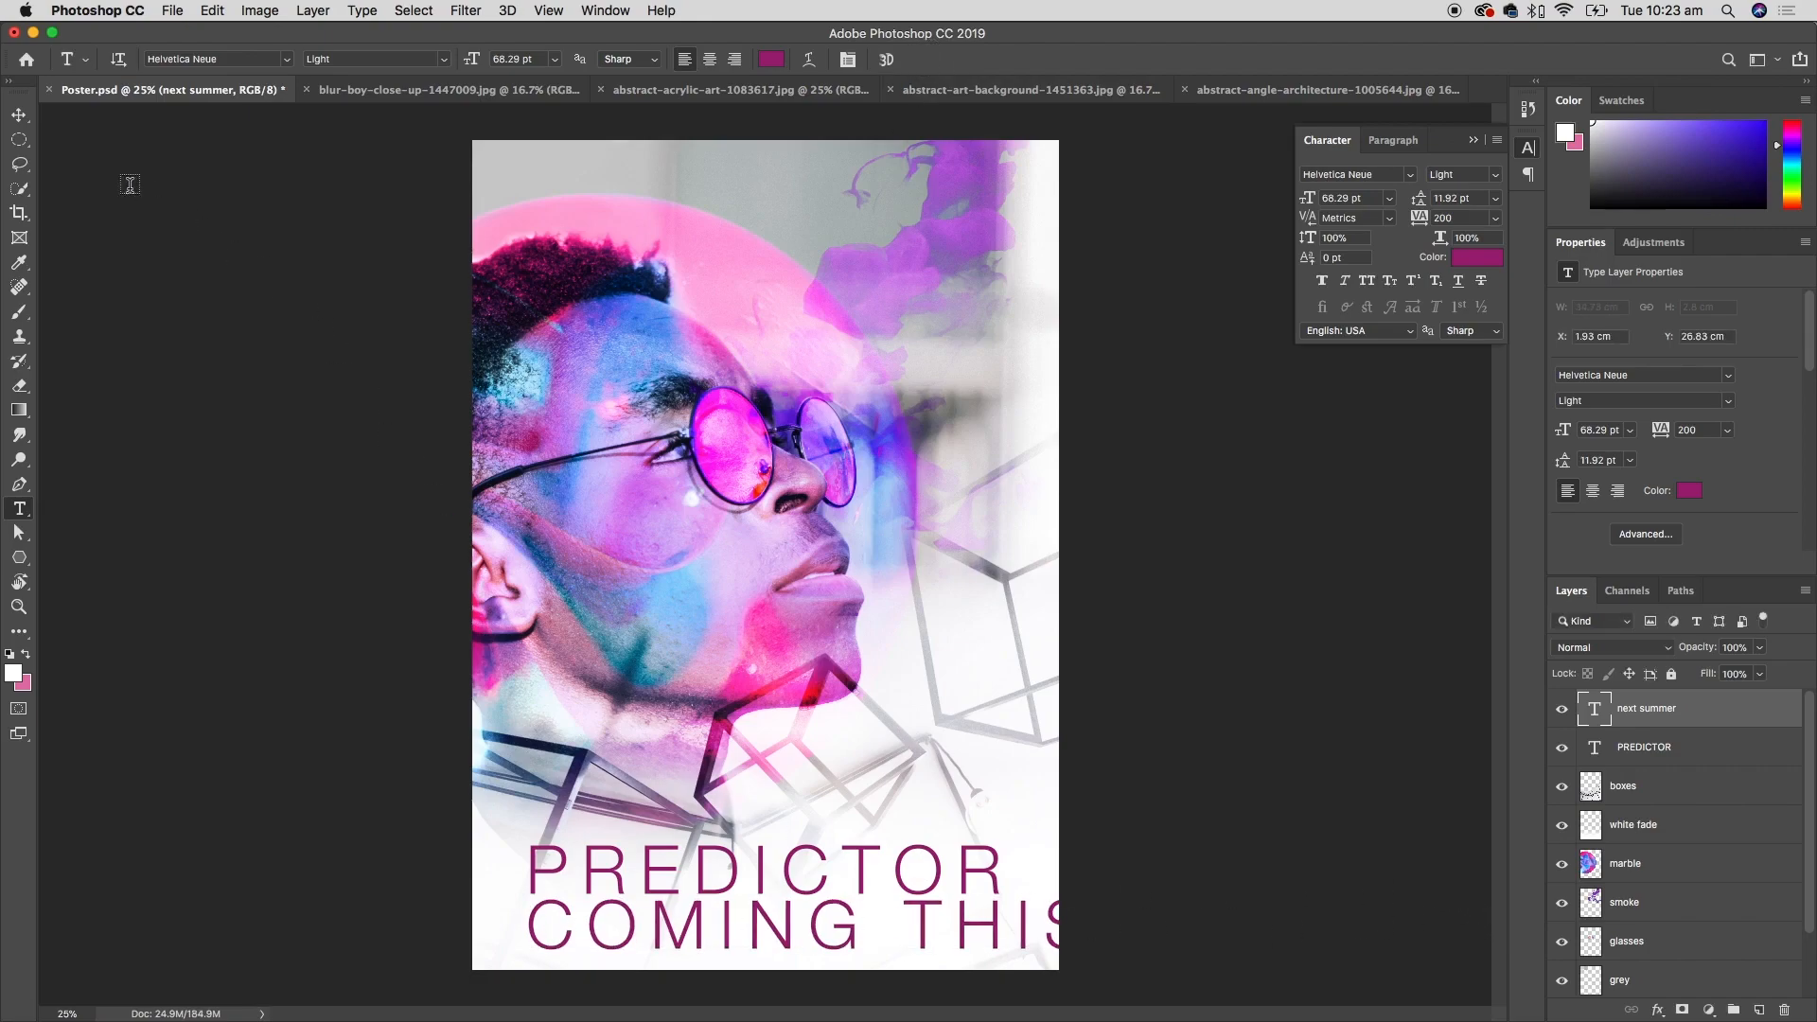
- Scale the COMING THIS SUMMER line down proportionally to about 35% and centre it just below the PREDICTOR title
left_click(22, 116)
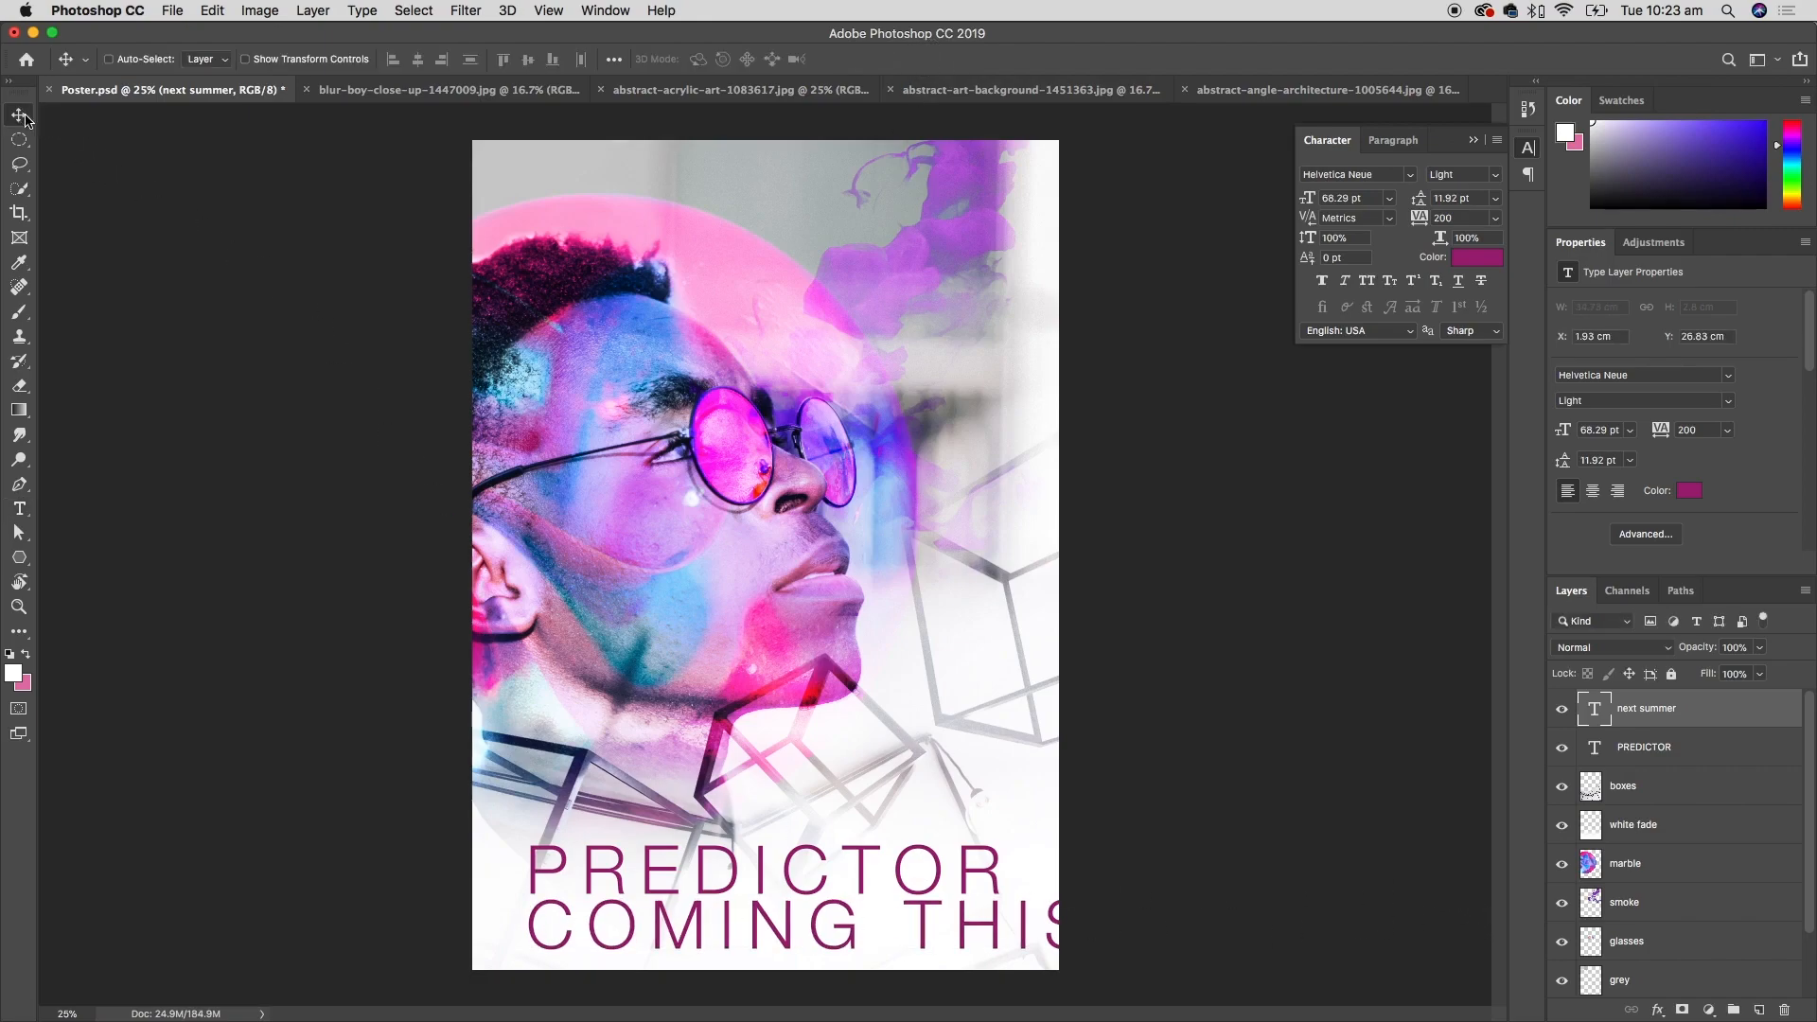
left_click(214, 11)
left_click(365, 434)
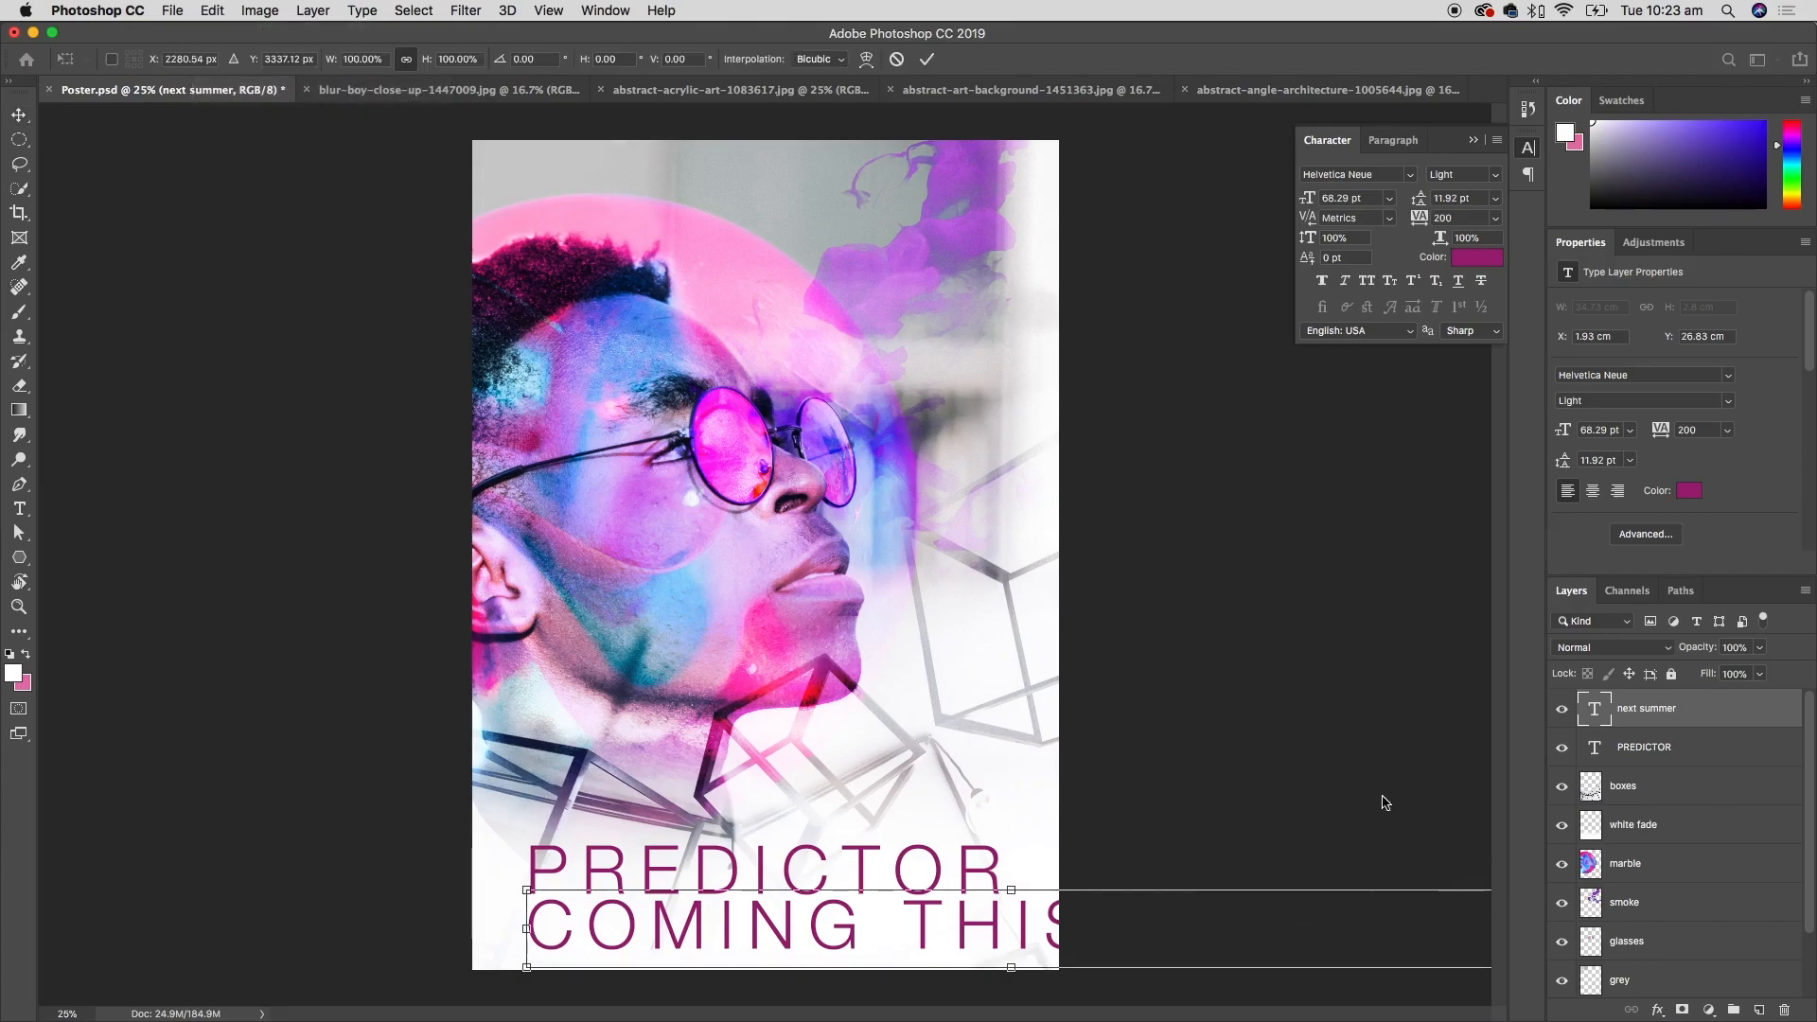
key("super+minus")
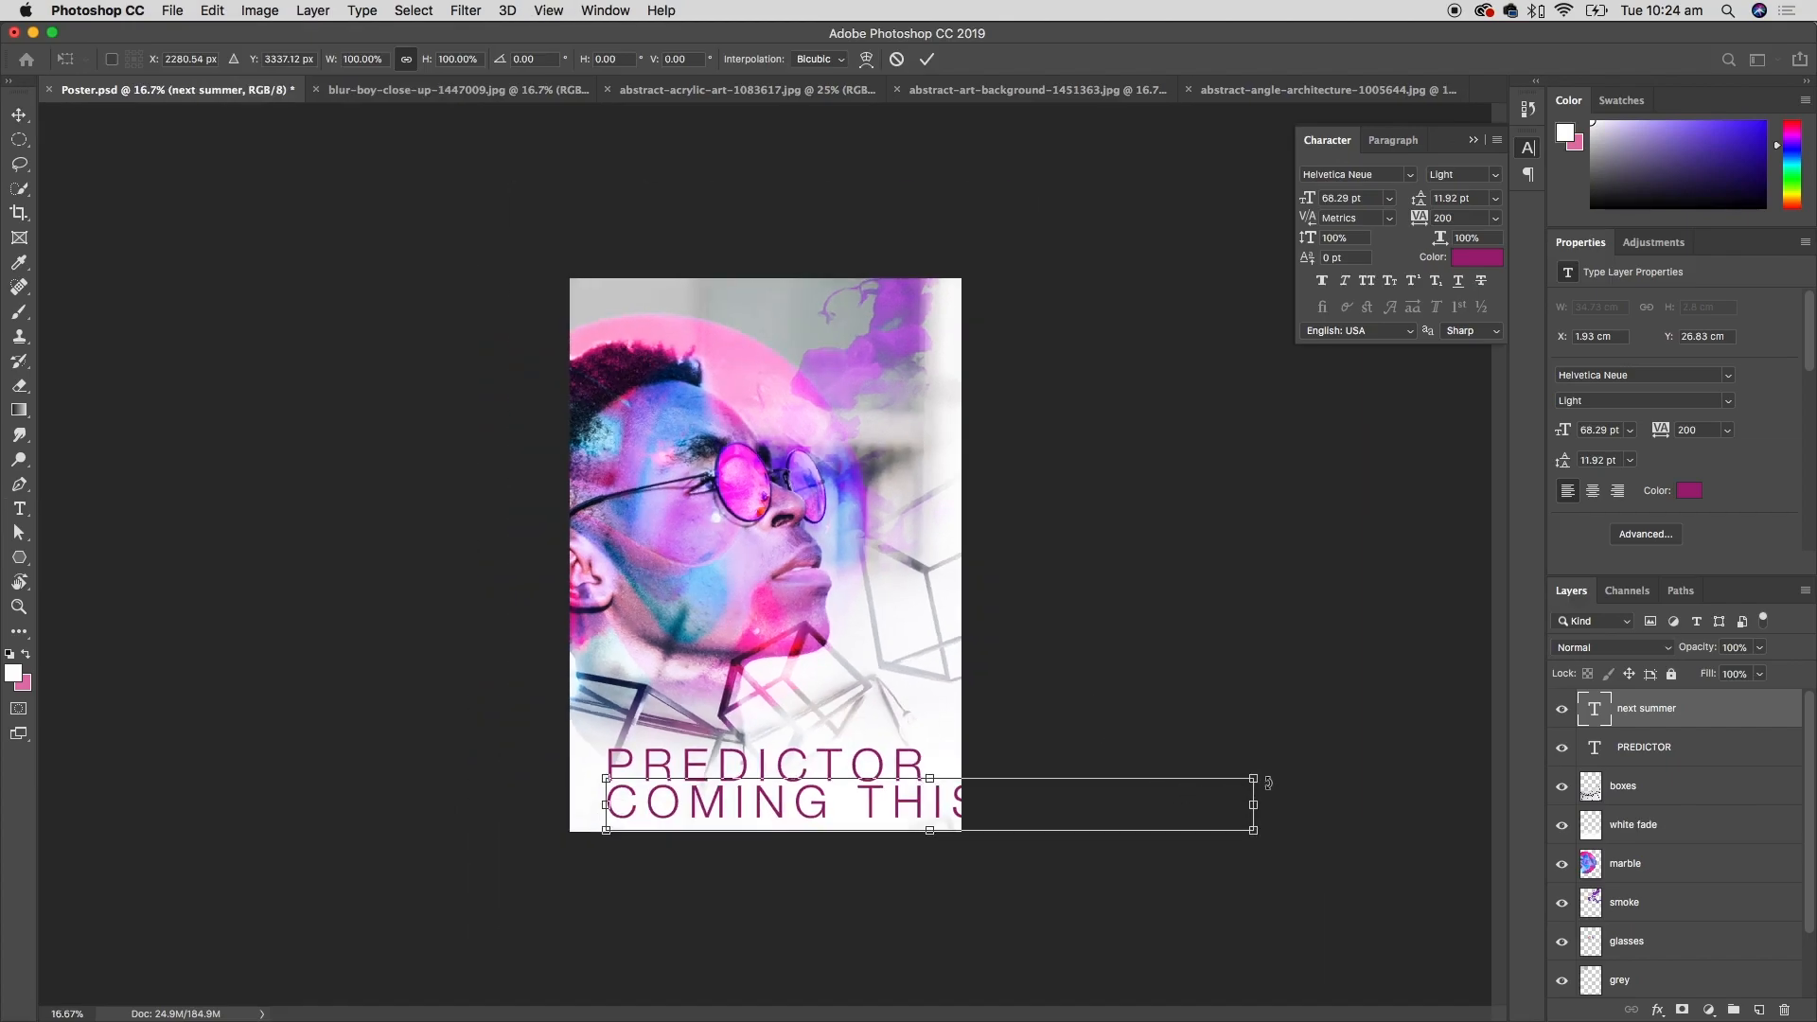
left_click_drag(1257, 778, 829, 778)
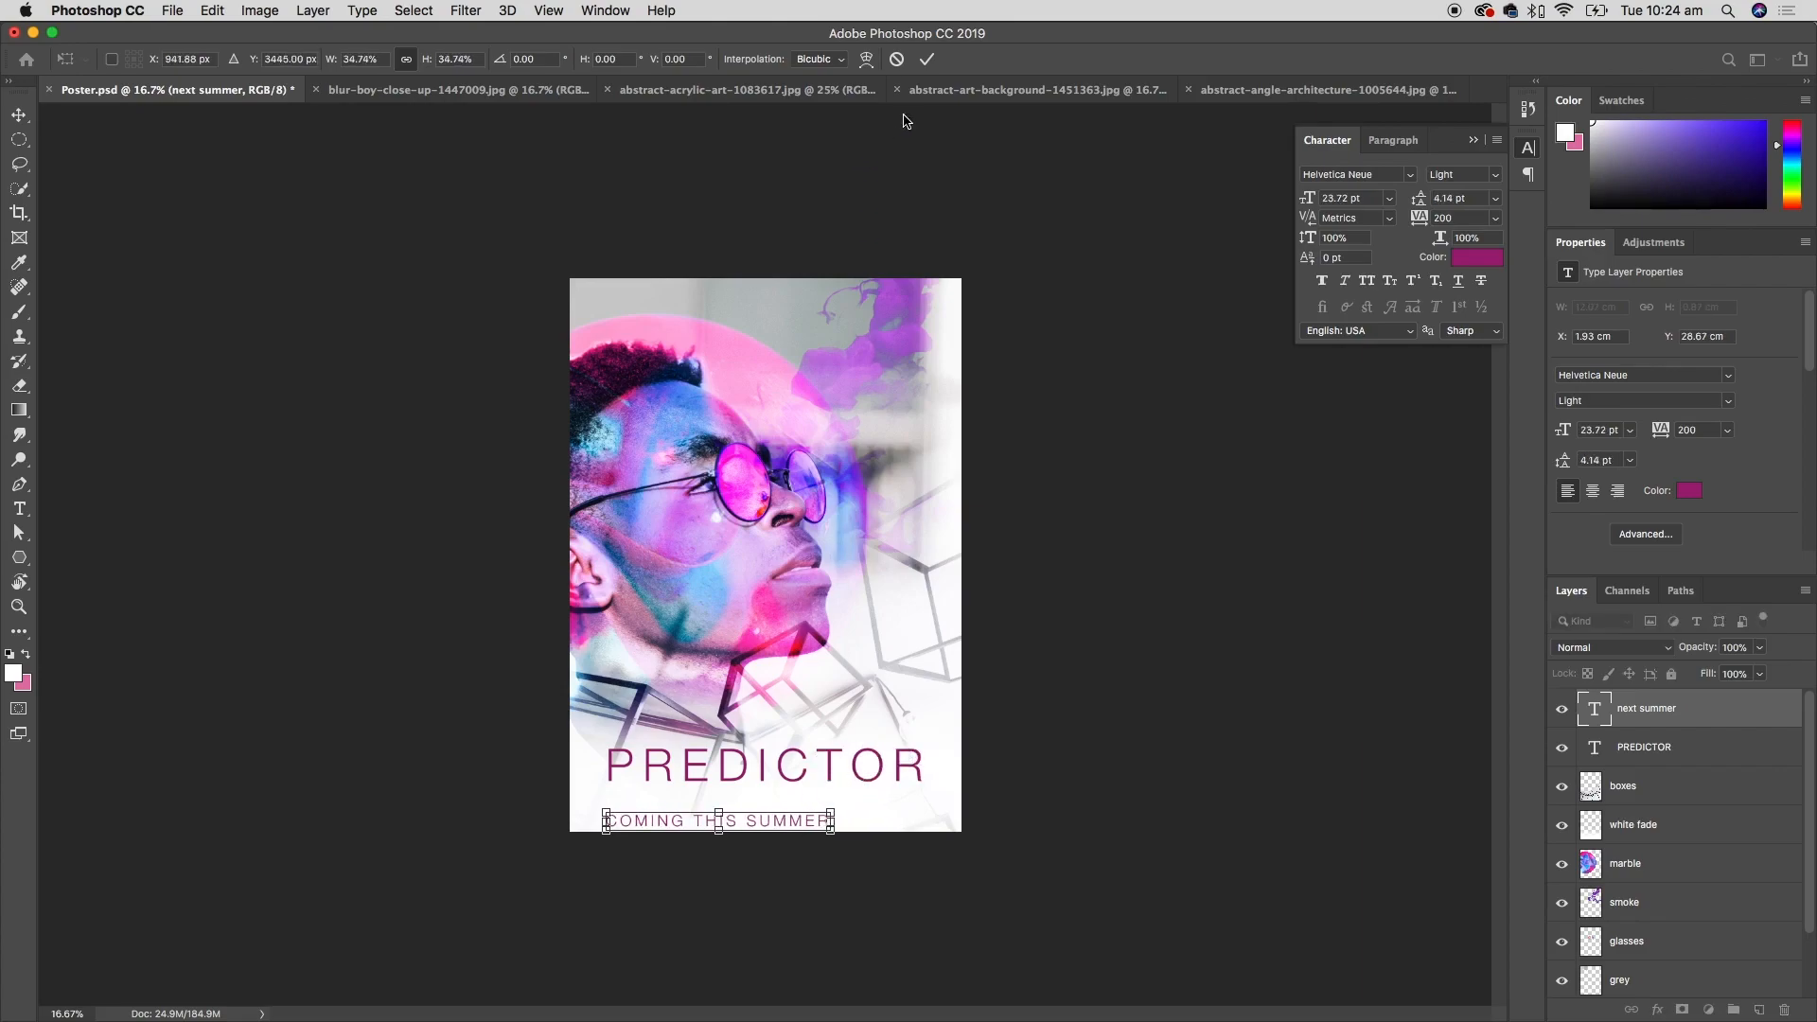
left_click(927, 59)
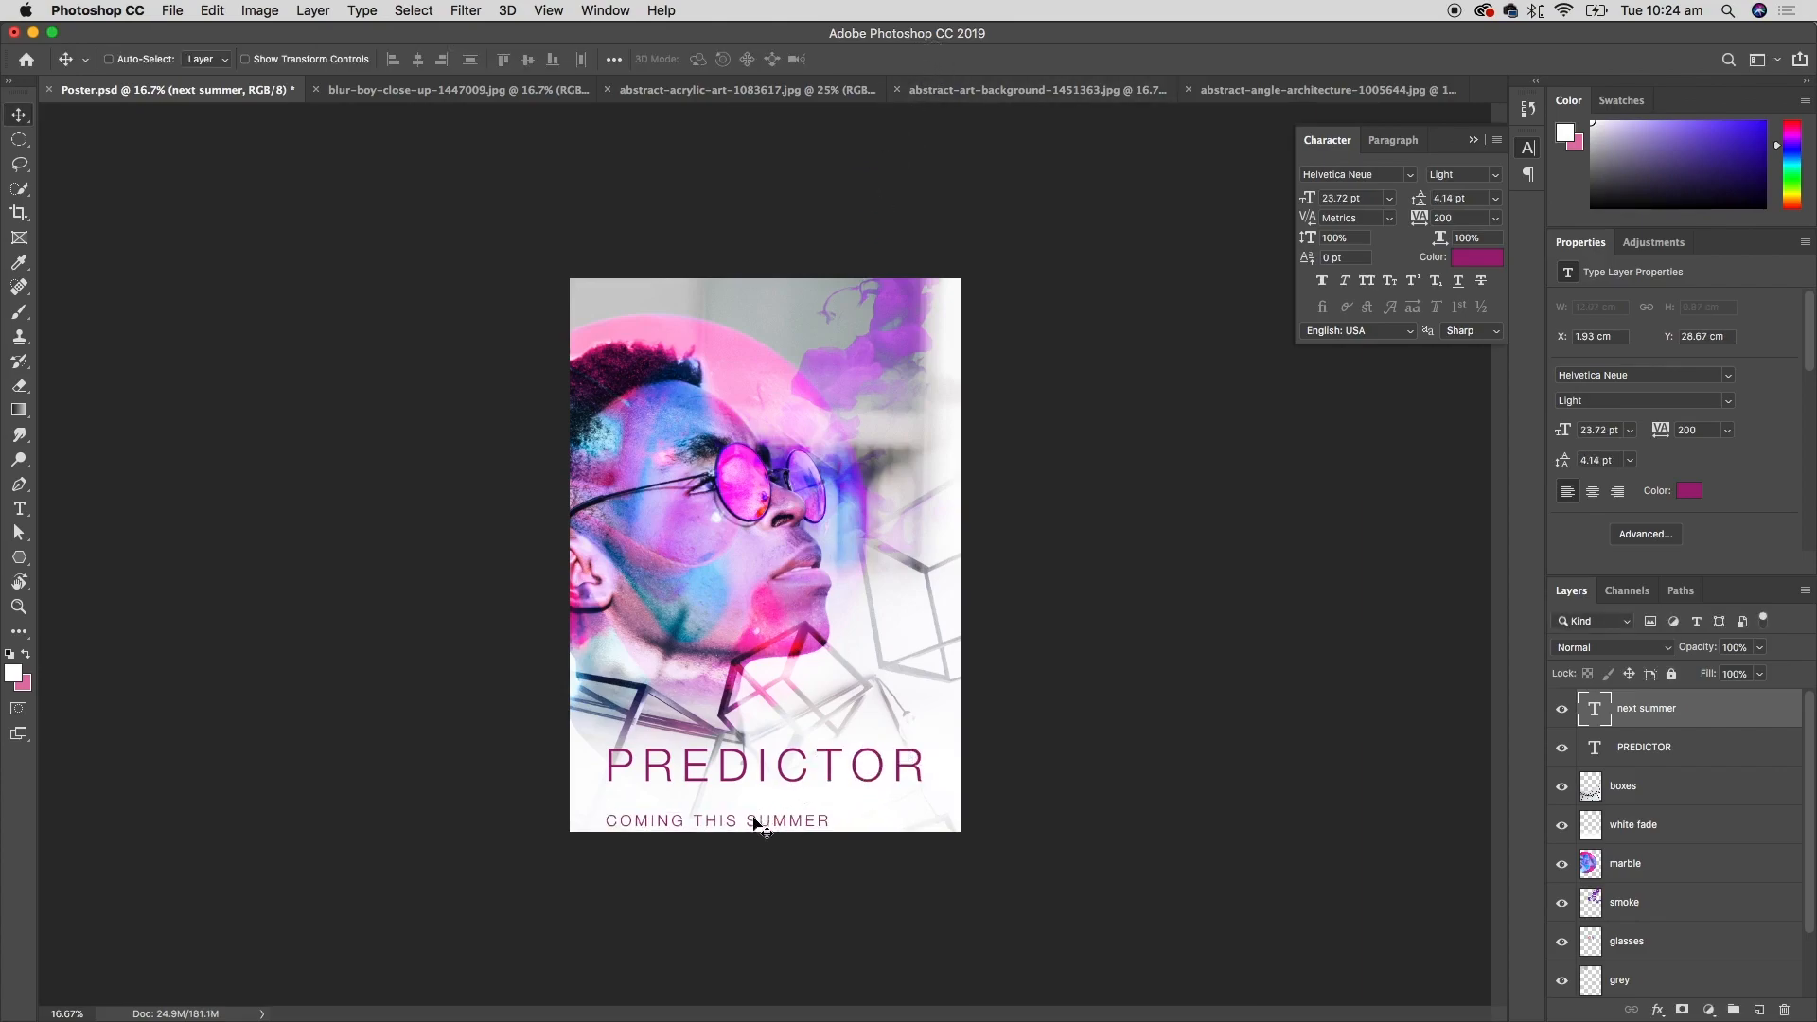
left_click_drag(754, 824, 801, 802)
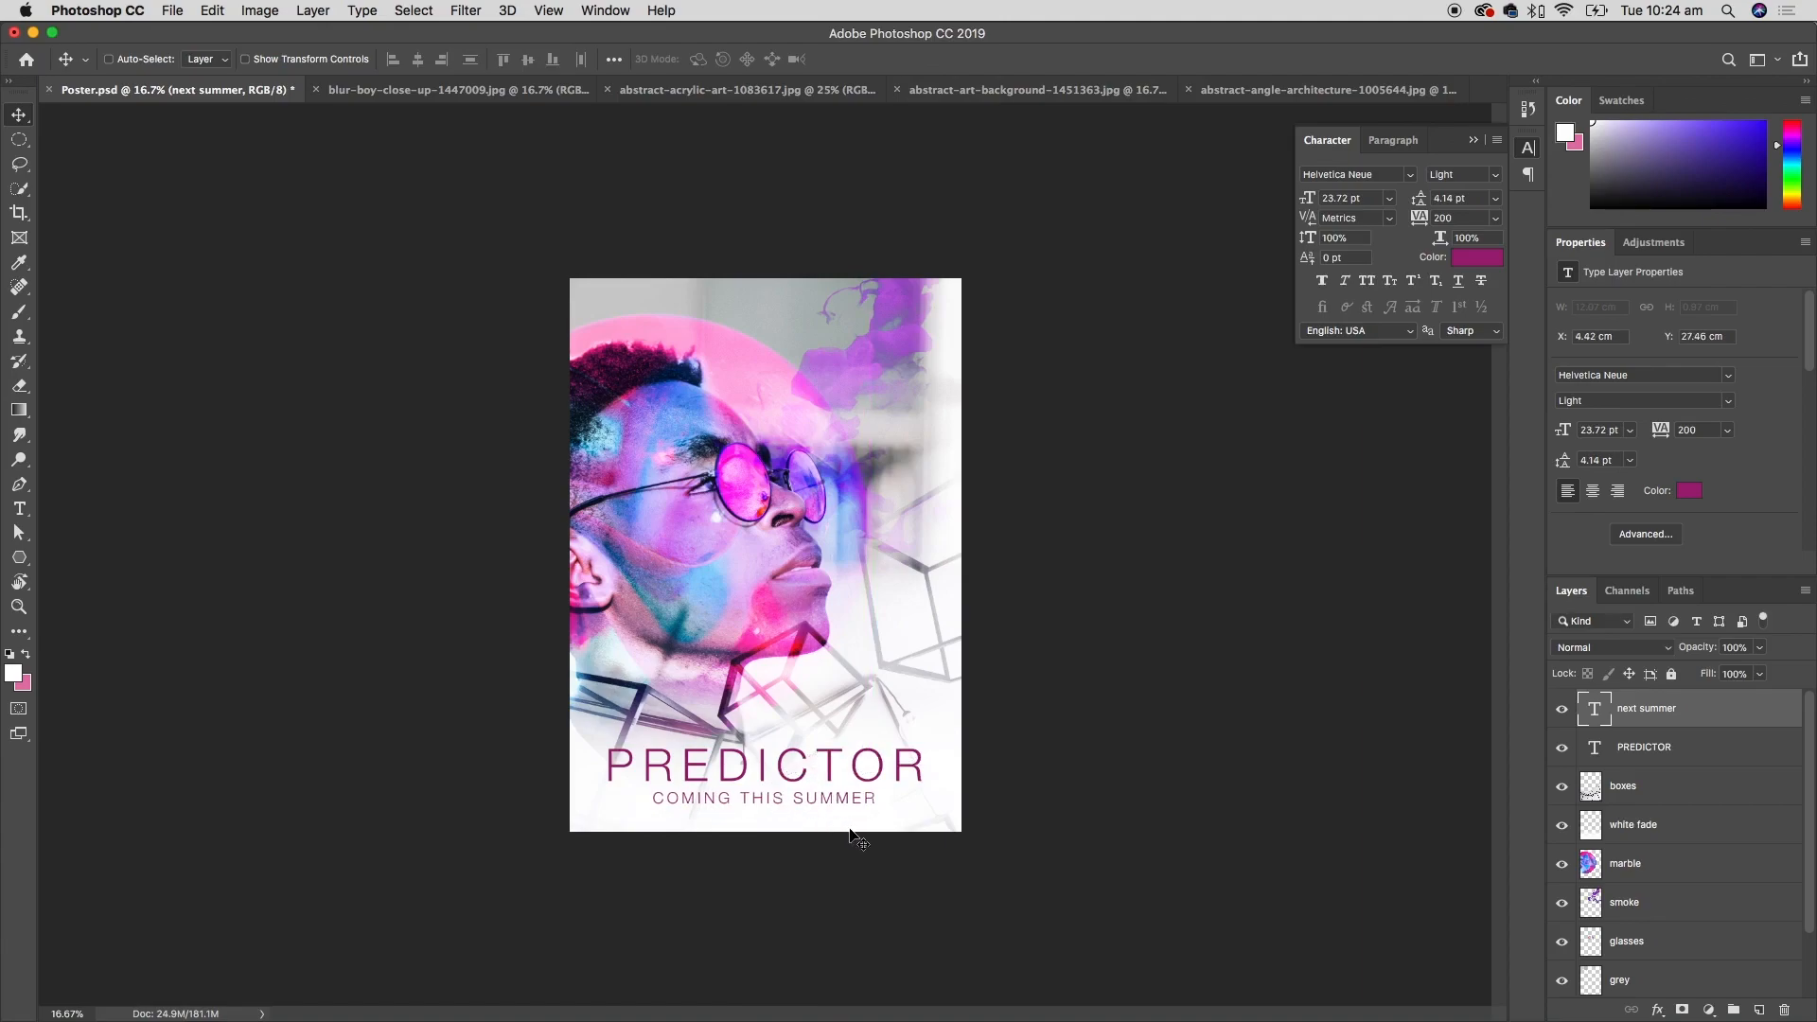
key("super+equal")
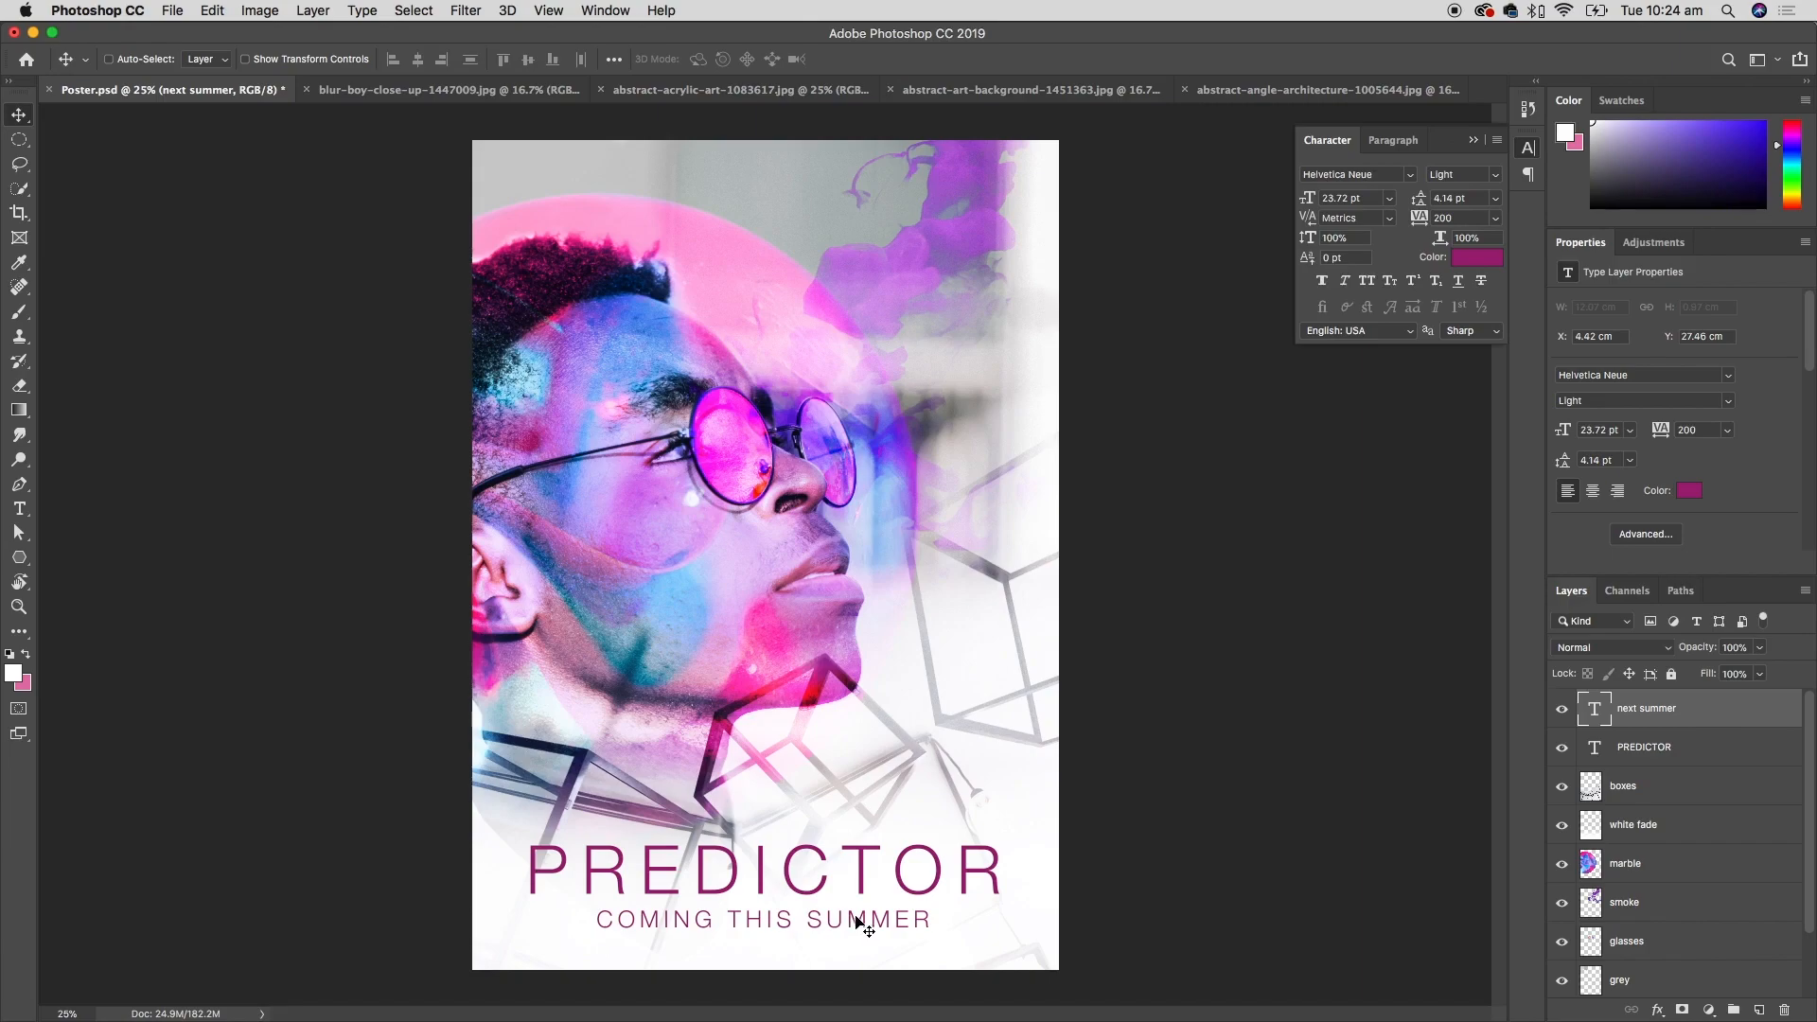
- Recolour the whole COMING THIS SUMMER line to black (000000)
left_click(19, 508)
left_click(841, 915)
key("super+a")
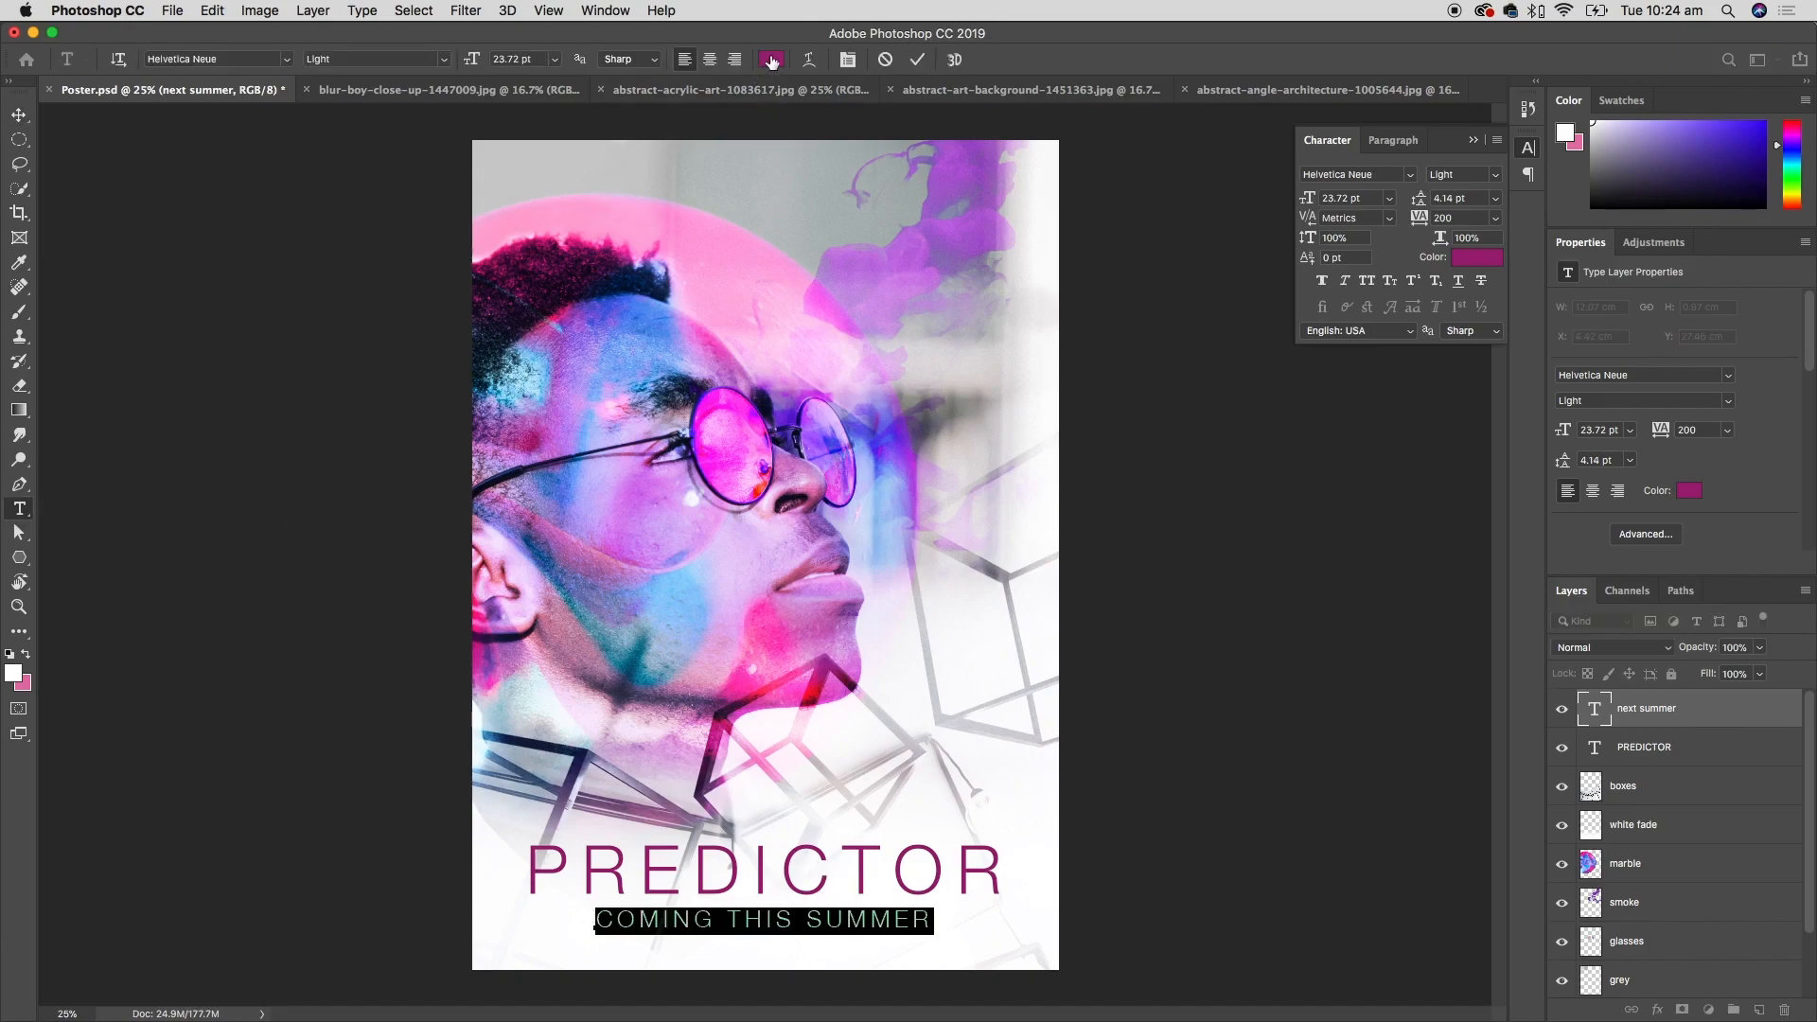
left_click(771, 62)
left_click_drag(1167, 255, 1090, 346)
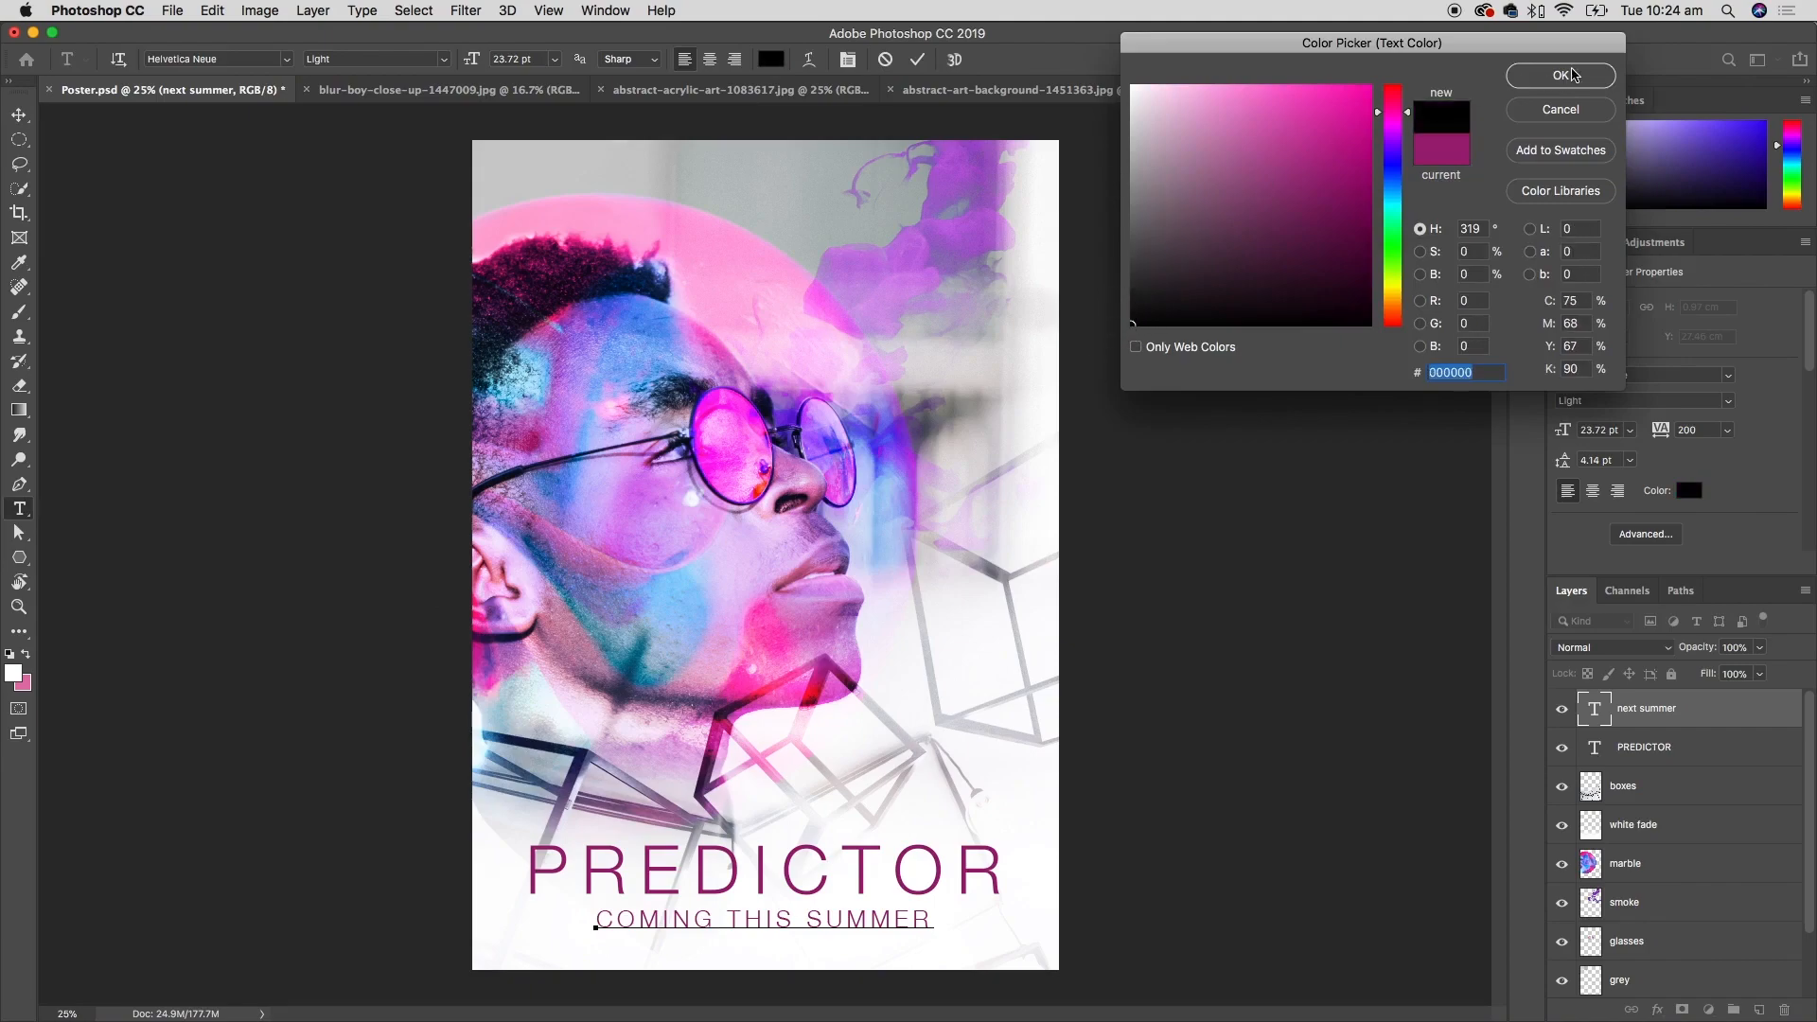
left_click(1585, 76)
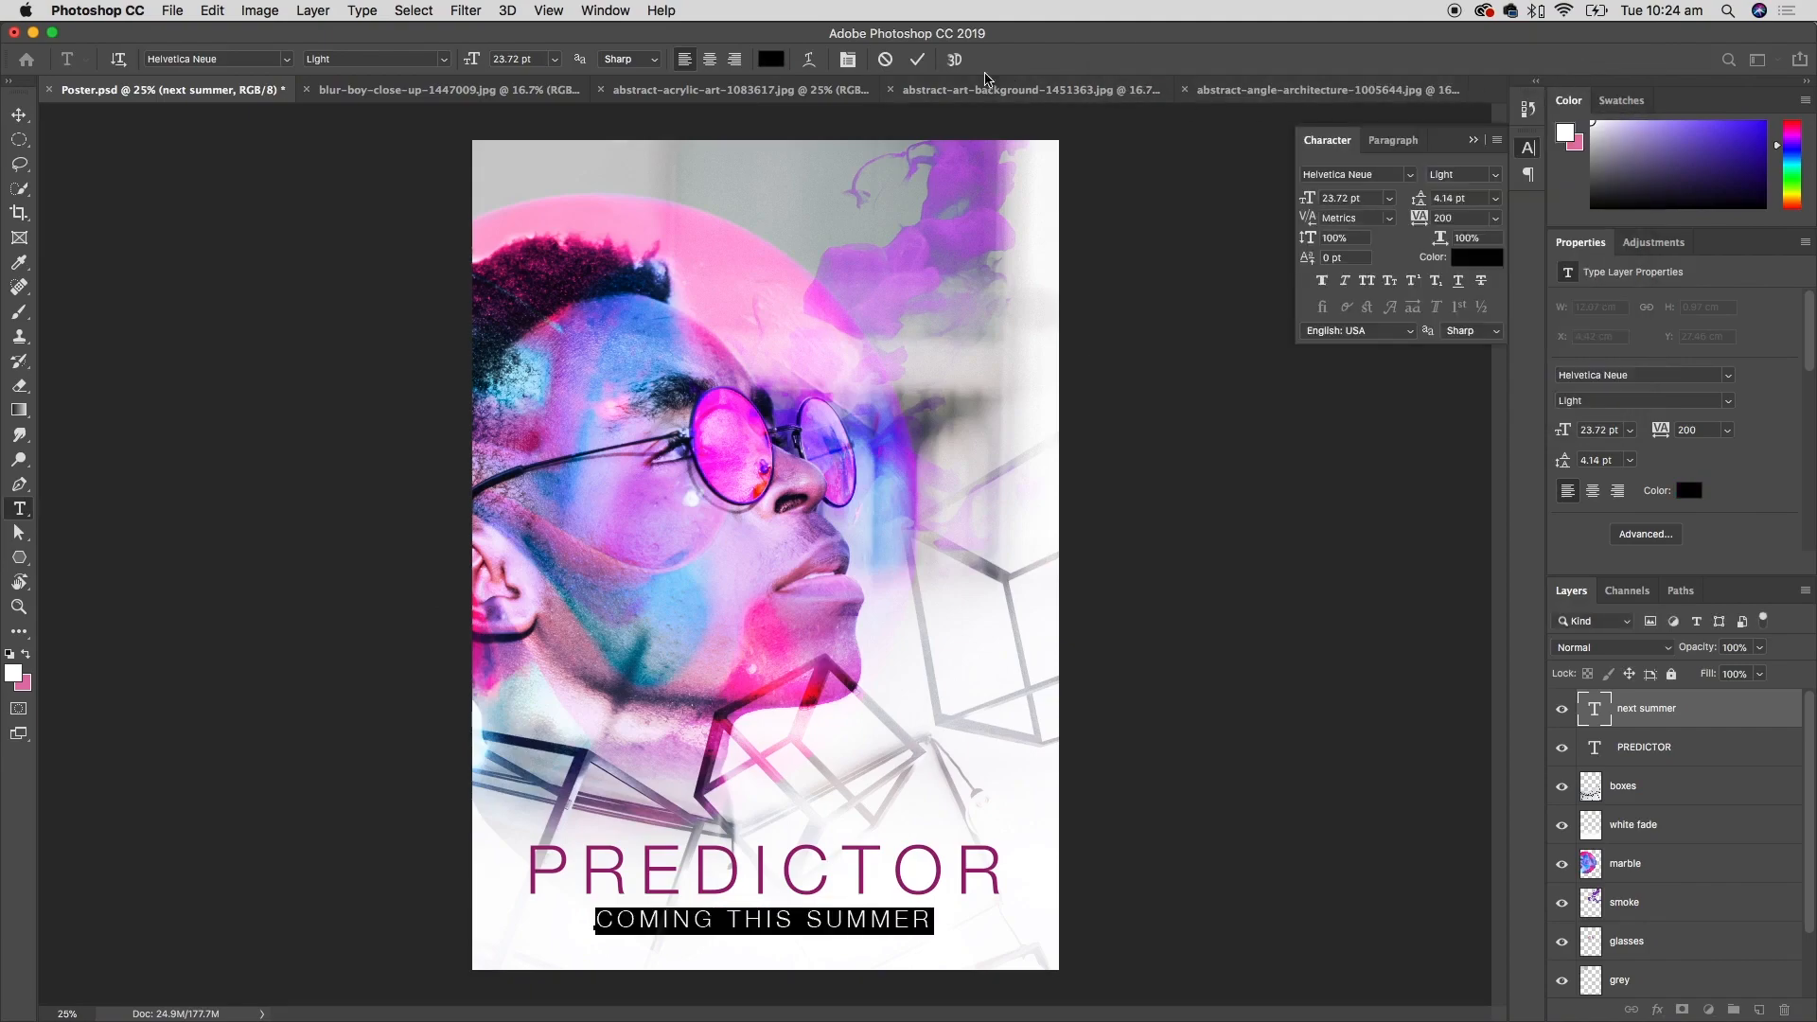
left_click(918, 59)
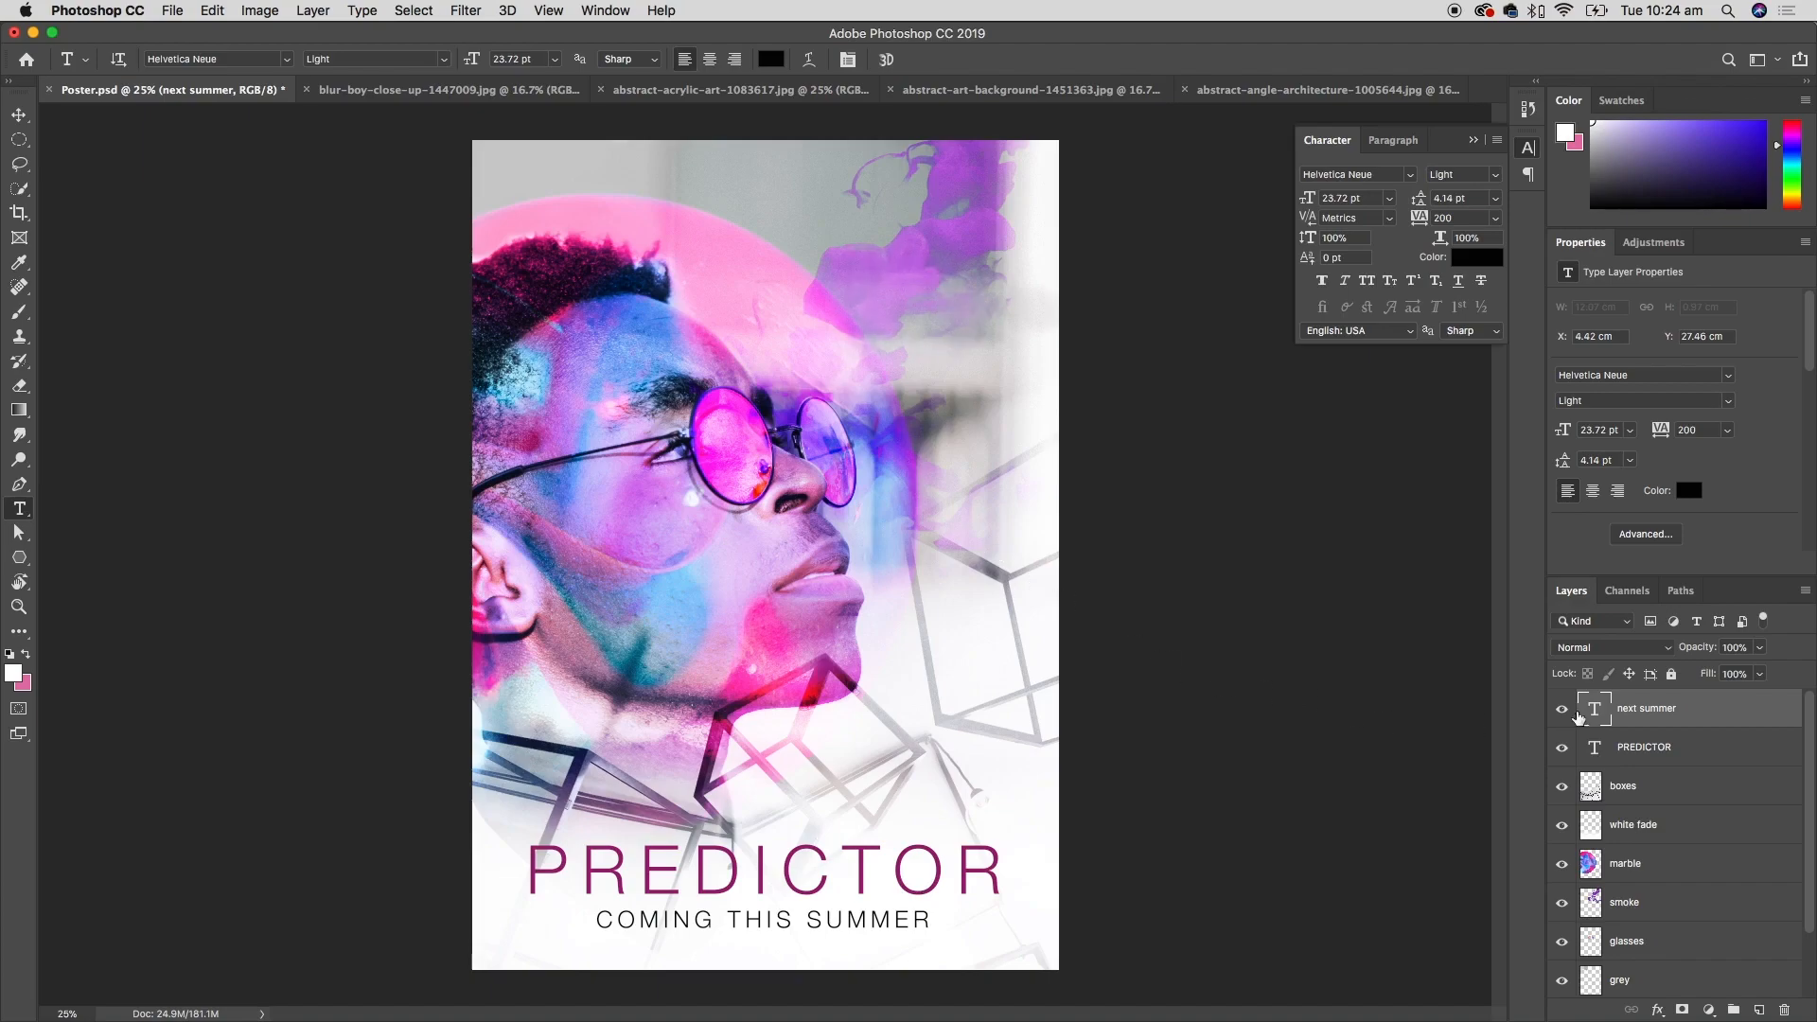
- Duplicate the next summer text layer as intro line and move the copy to the upper part of the poster
right_click(1722, 717)
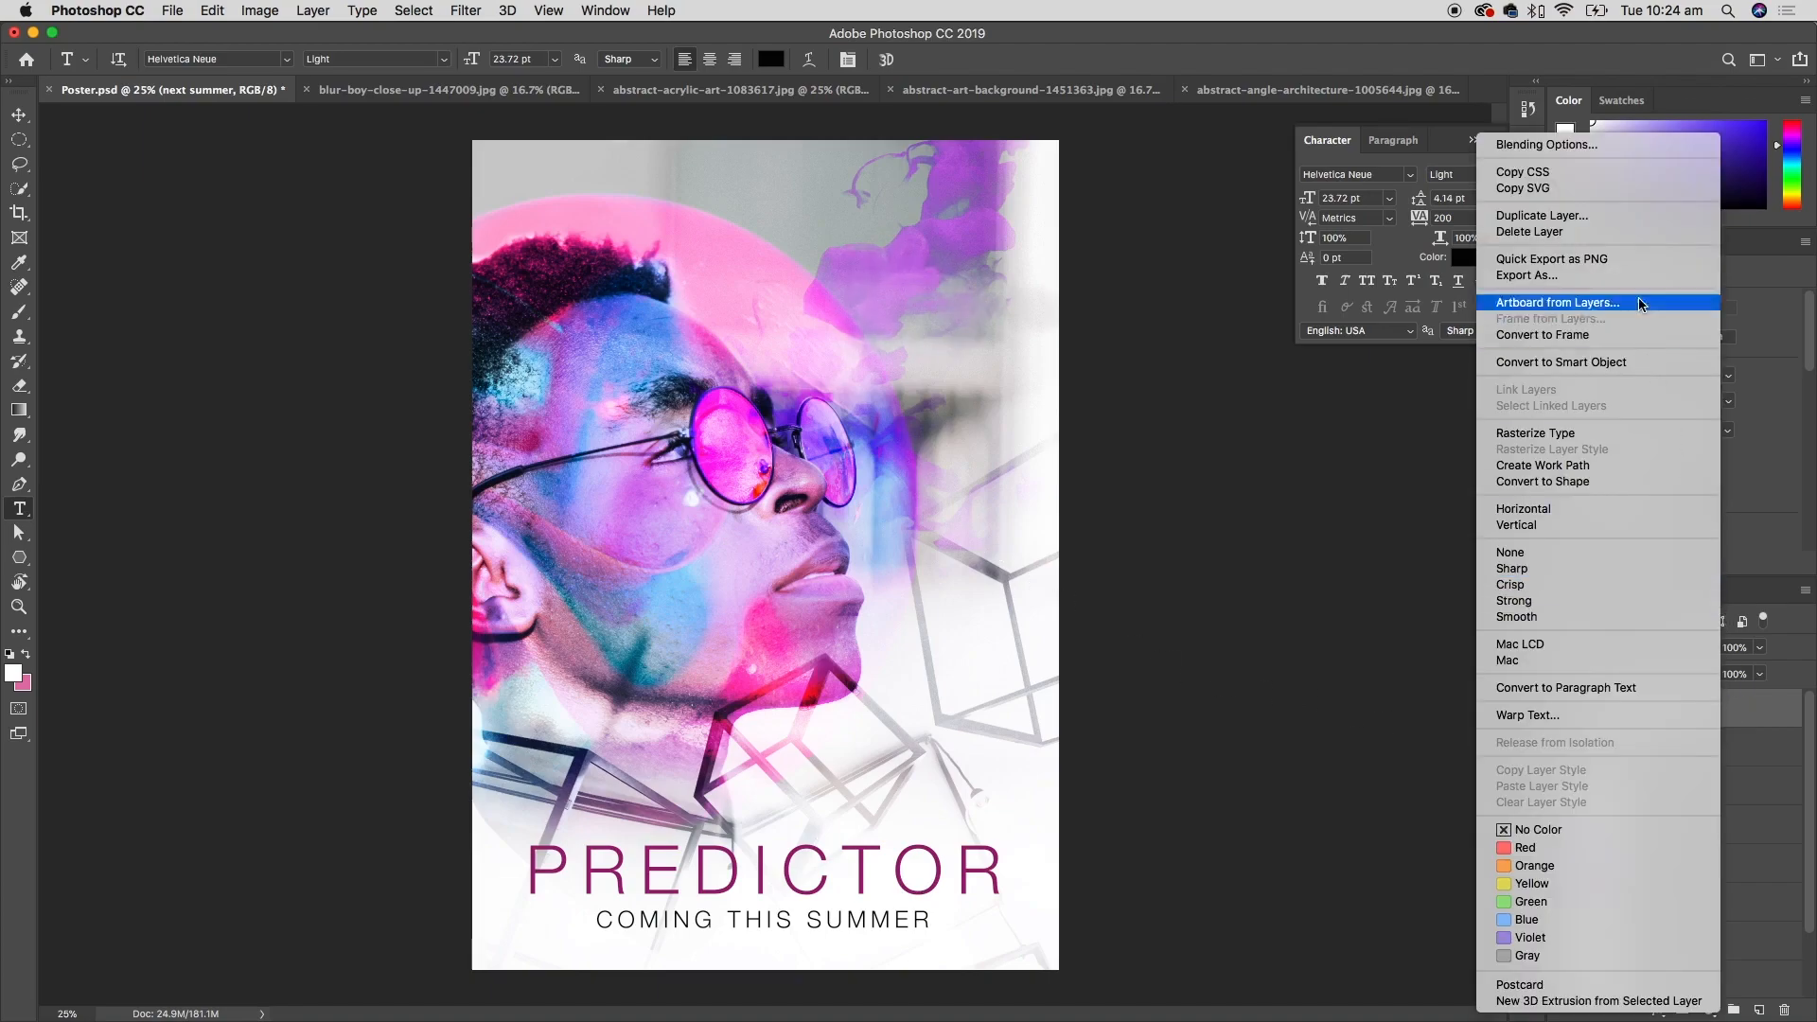
left_click(1638, 213)
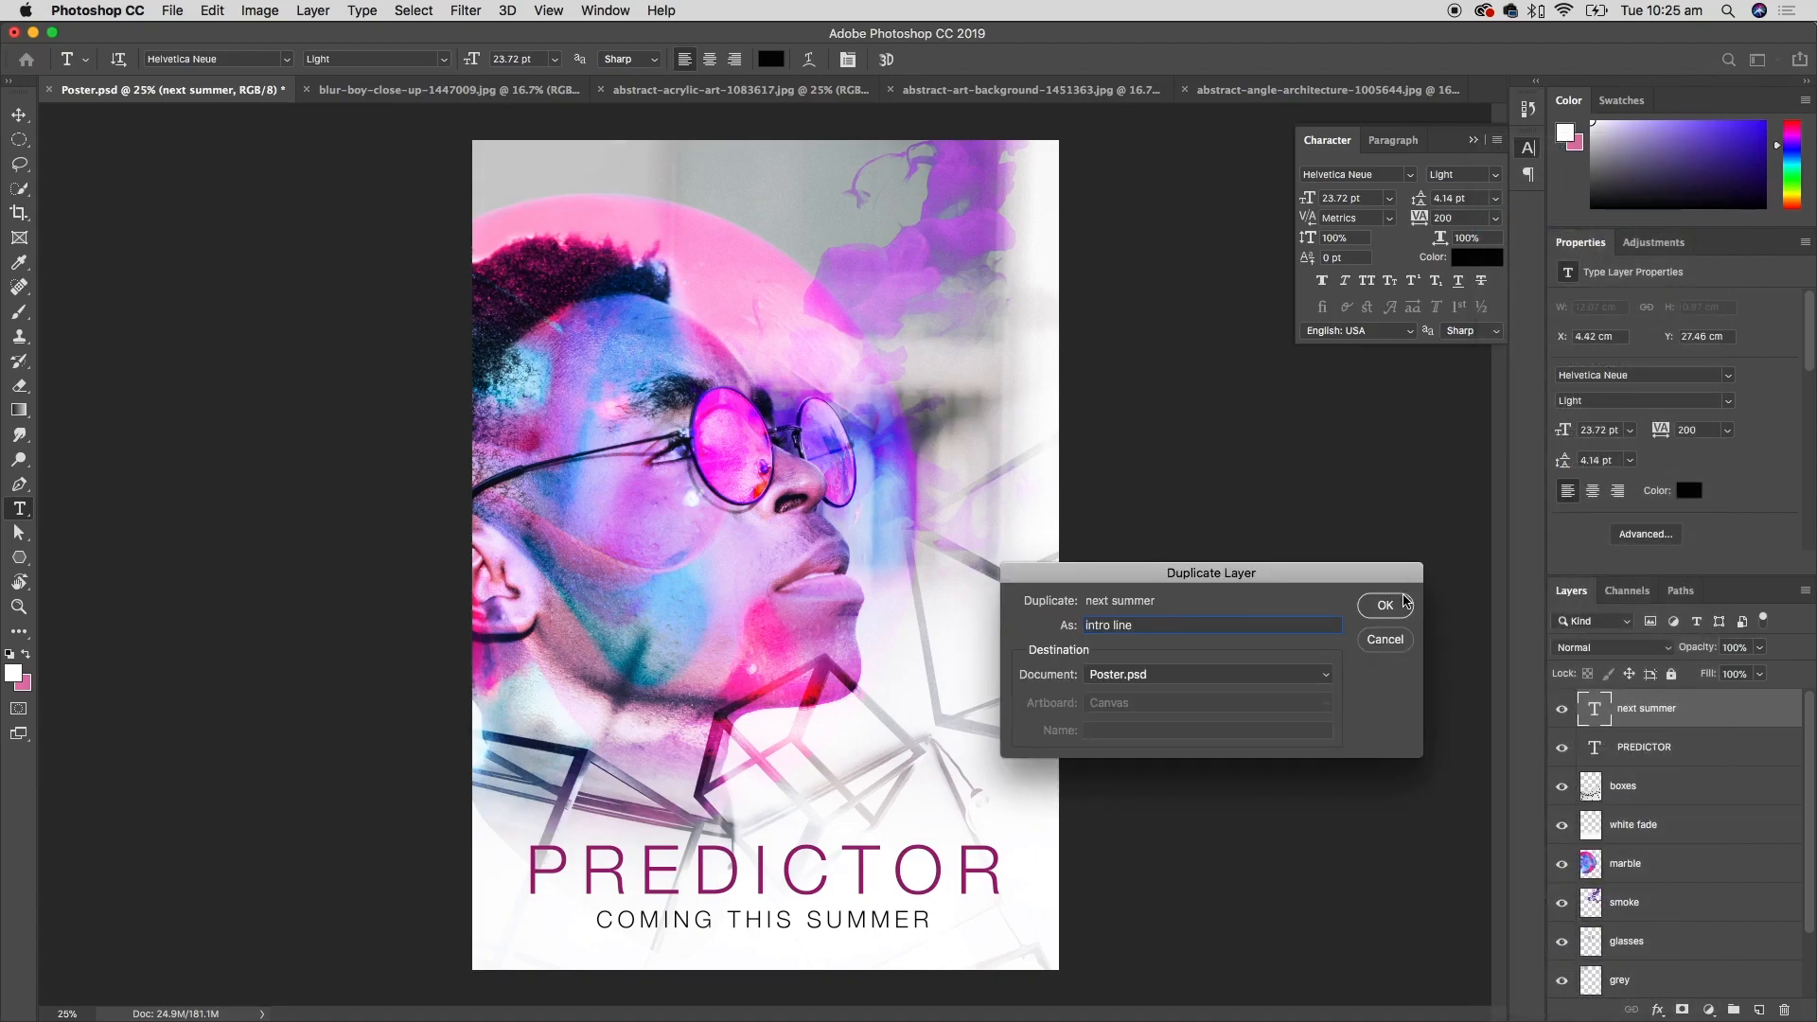
left_click(1395, 609)
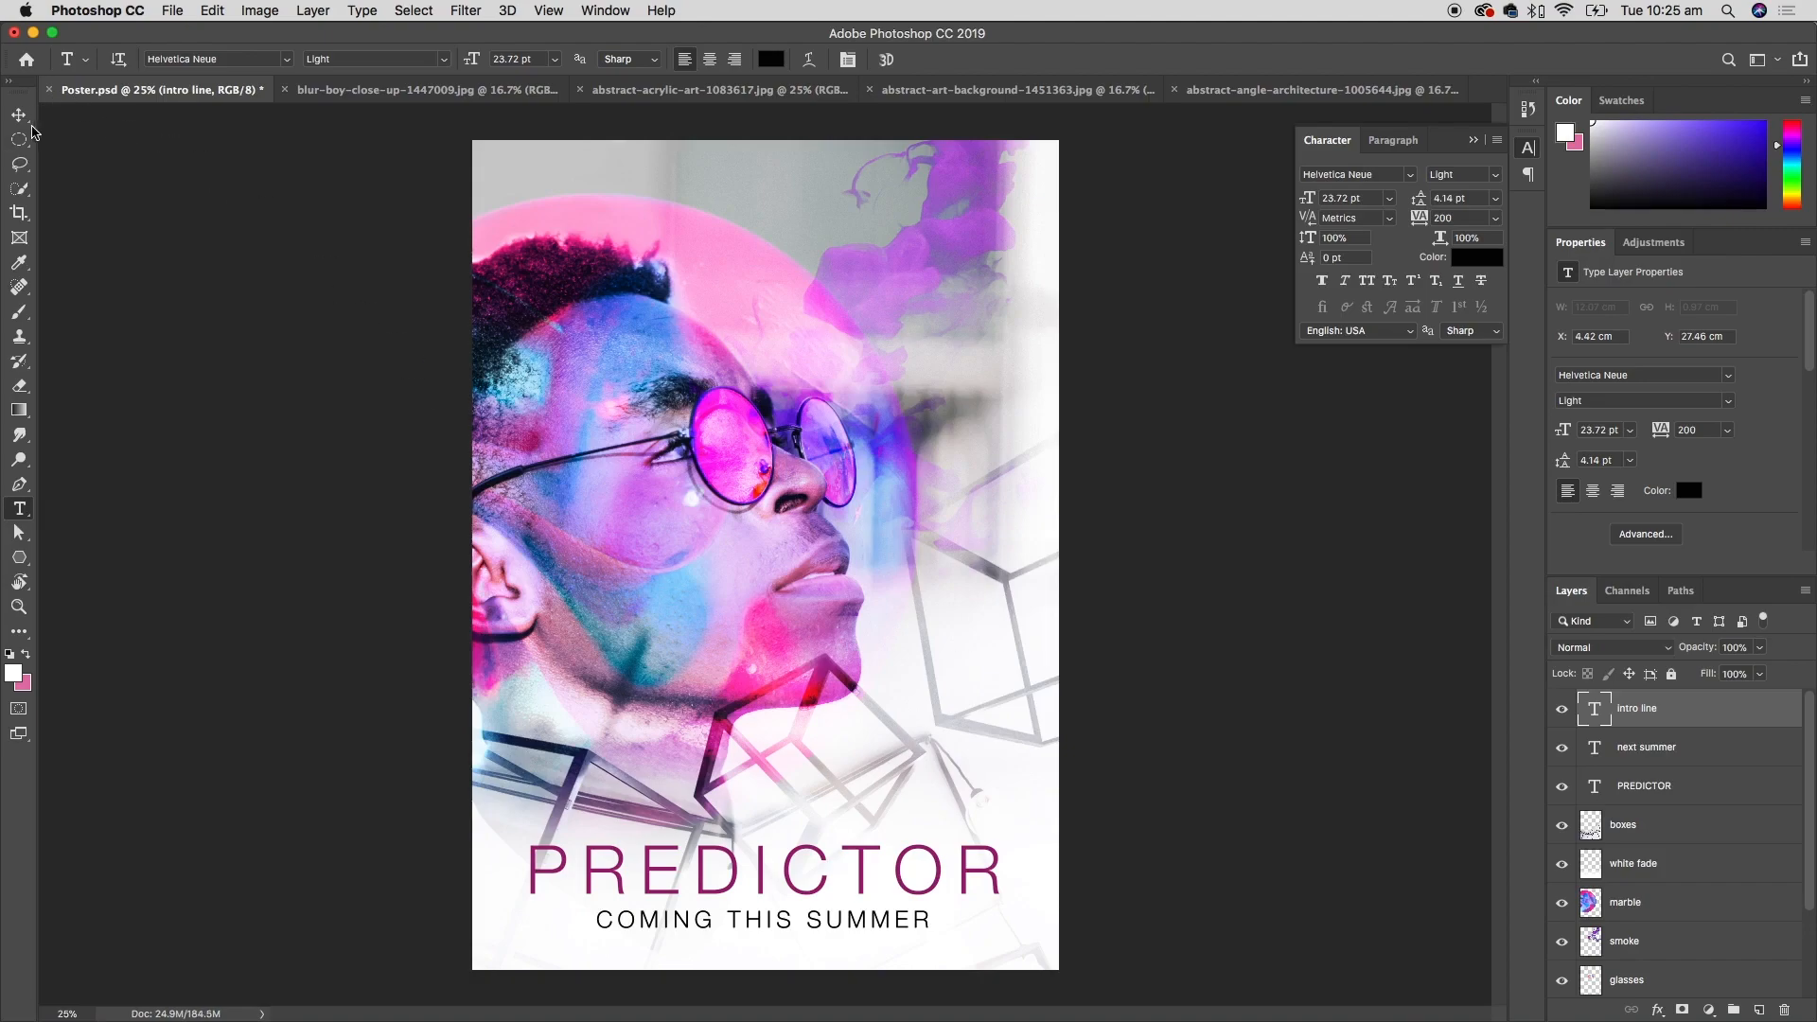
left_click(19, 115)
left_click_drag(786, 927, 879, 258)
- Replace the intro line's text with HE SEES THE FUTURE, broken into two lines after SEES
key("t")
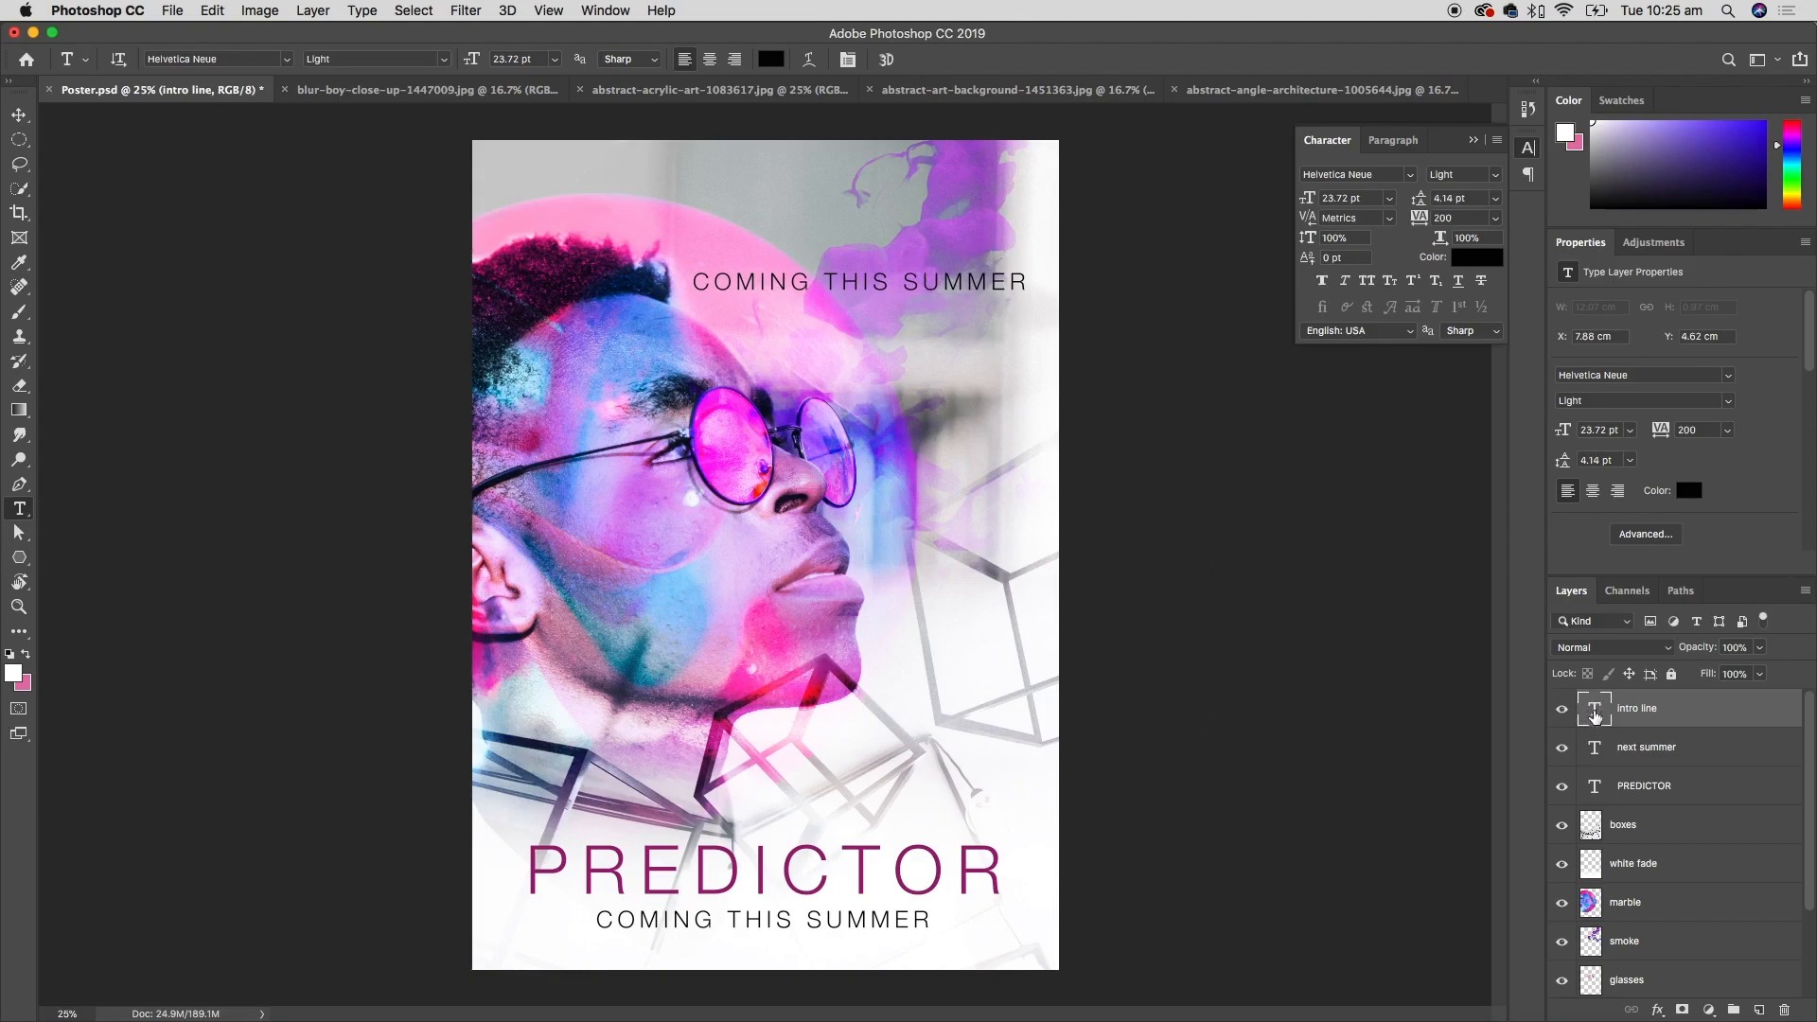
double_click(1595, 711)
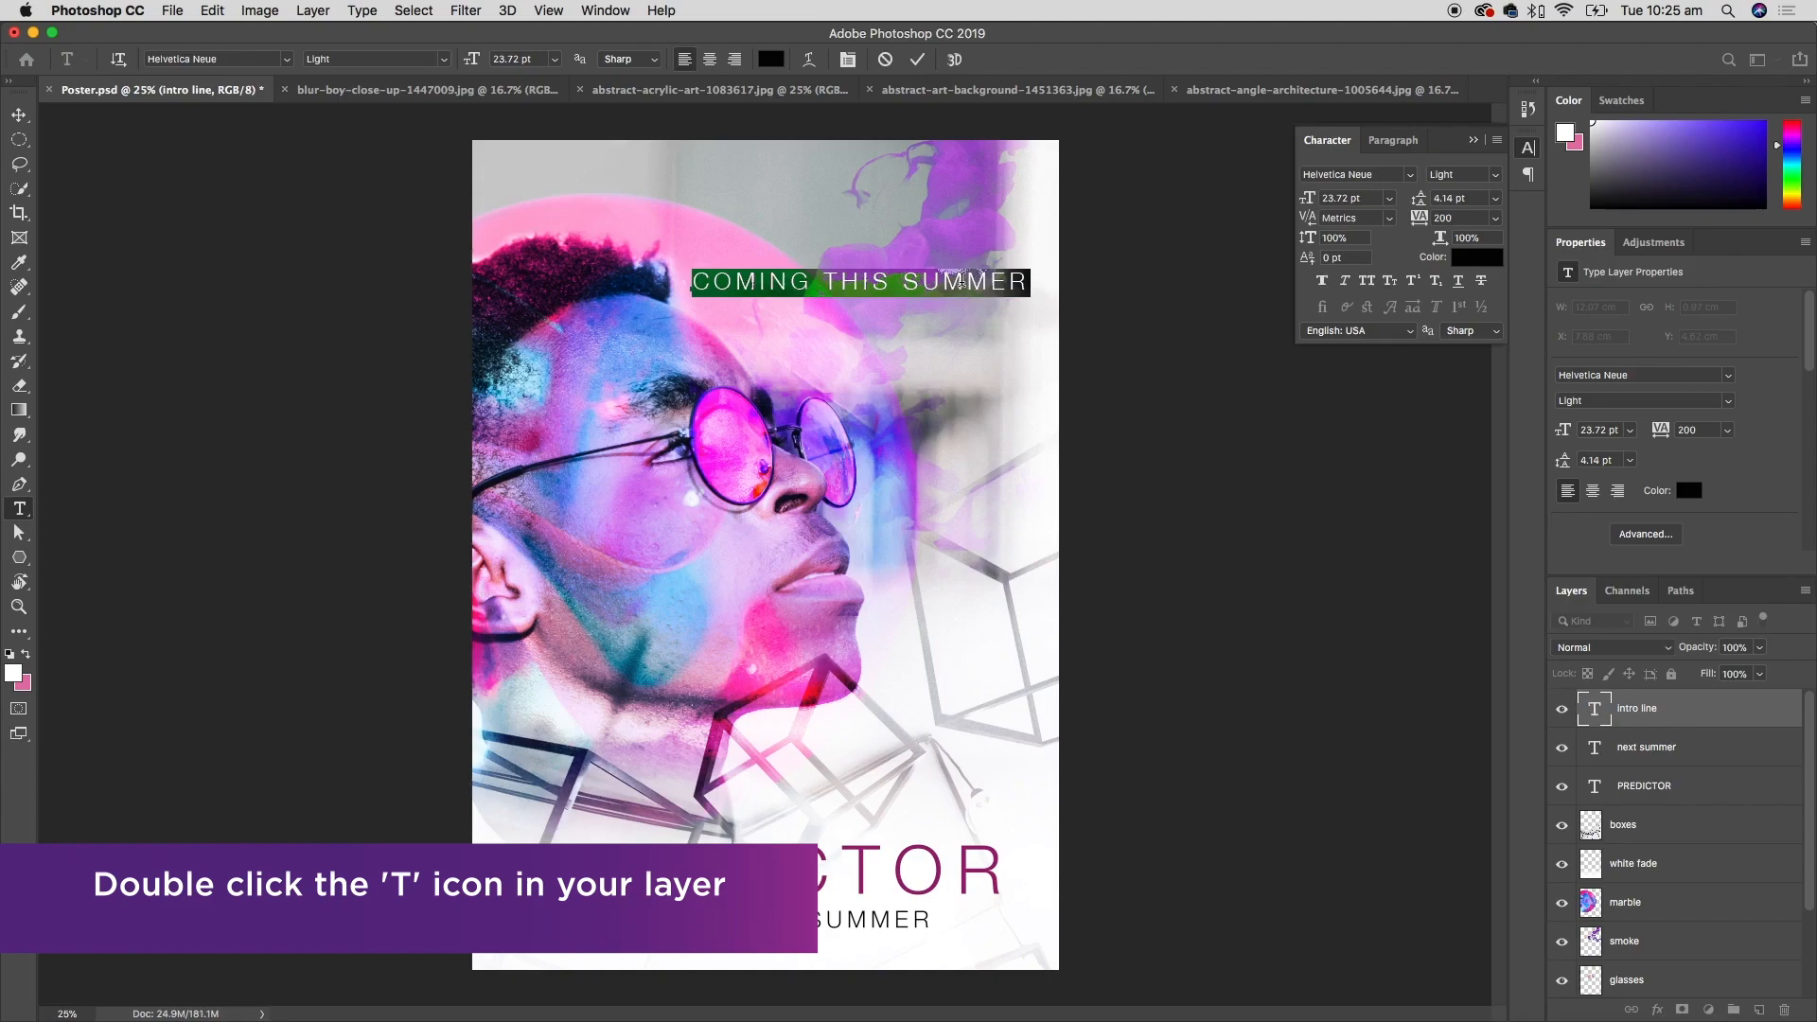
key("BackSpace")
type("HE SEES THE F")
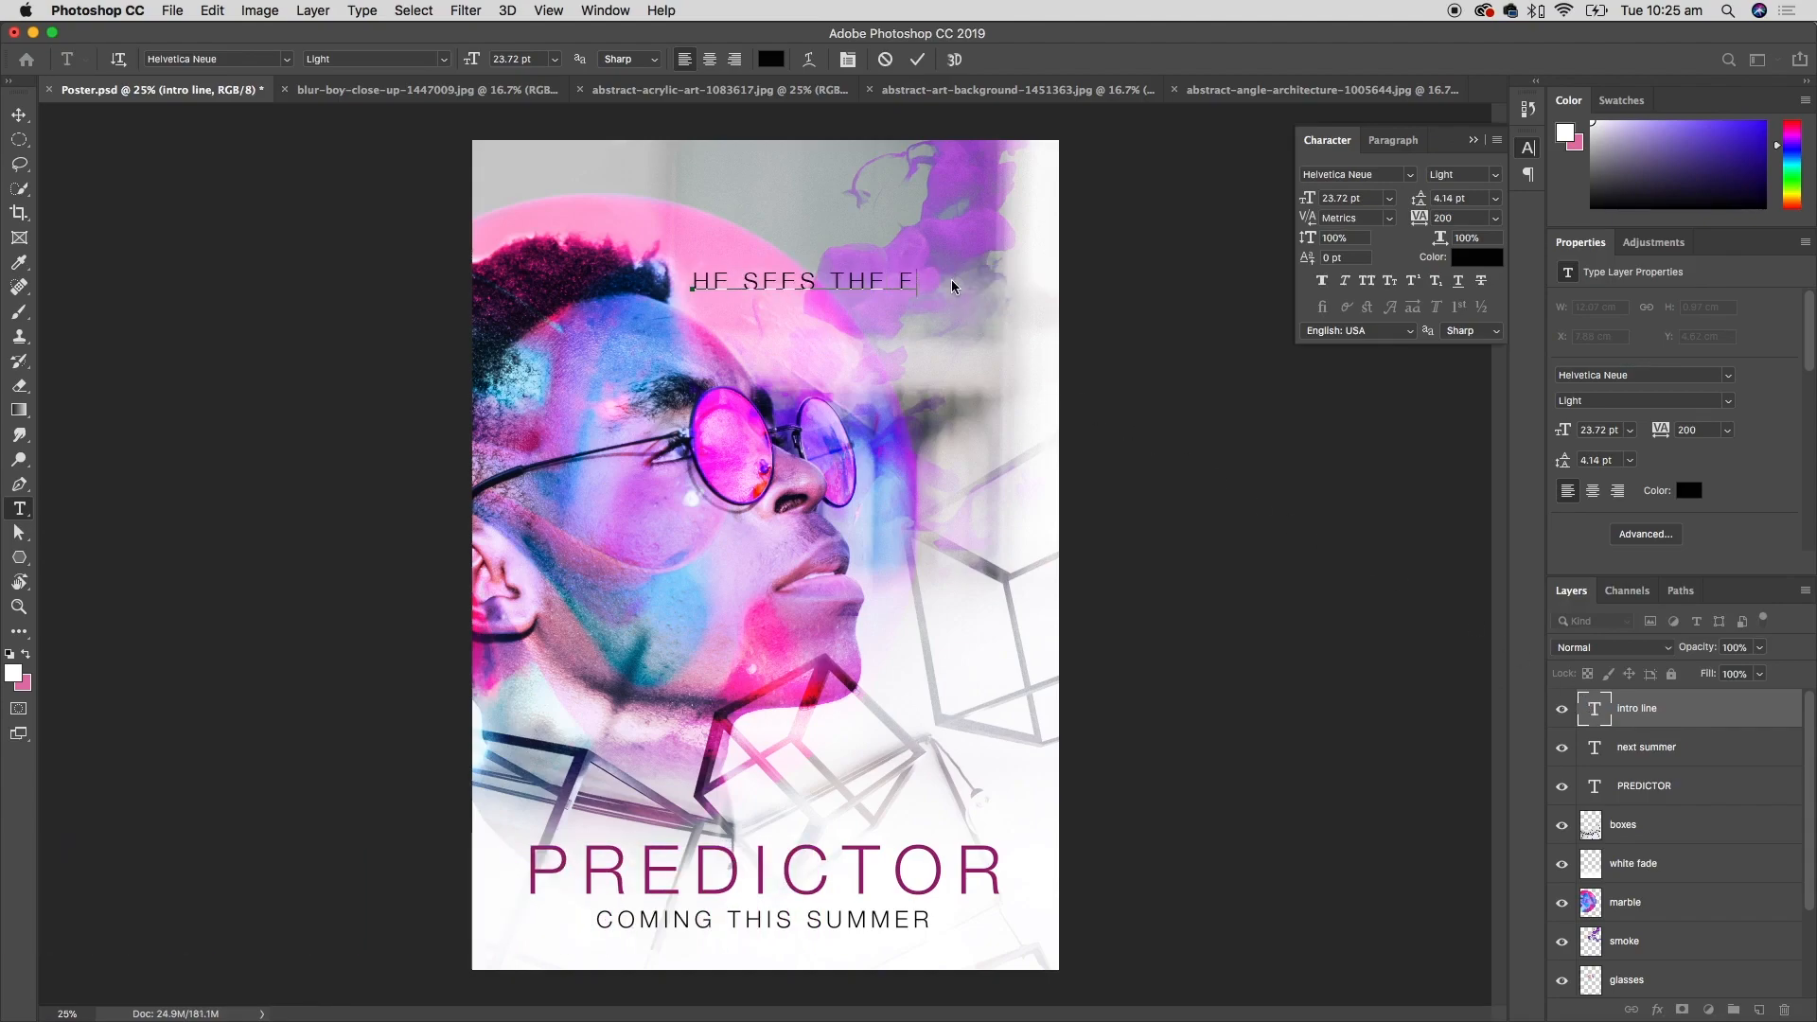
type("UTURE")
key("Return")
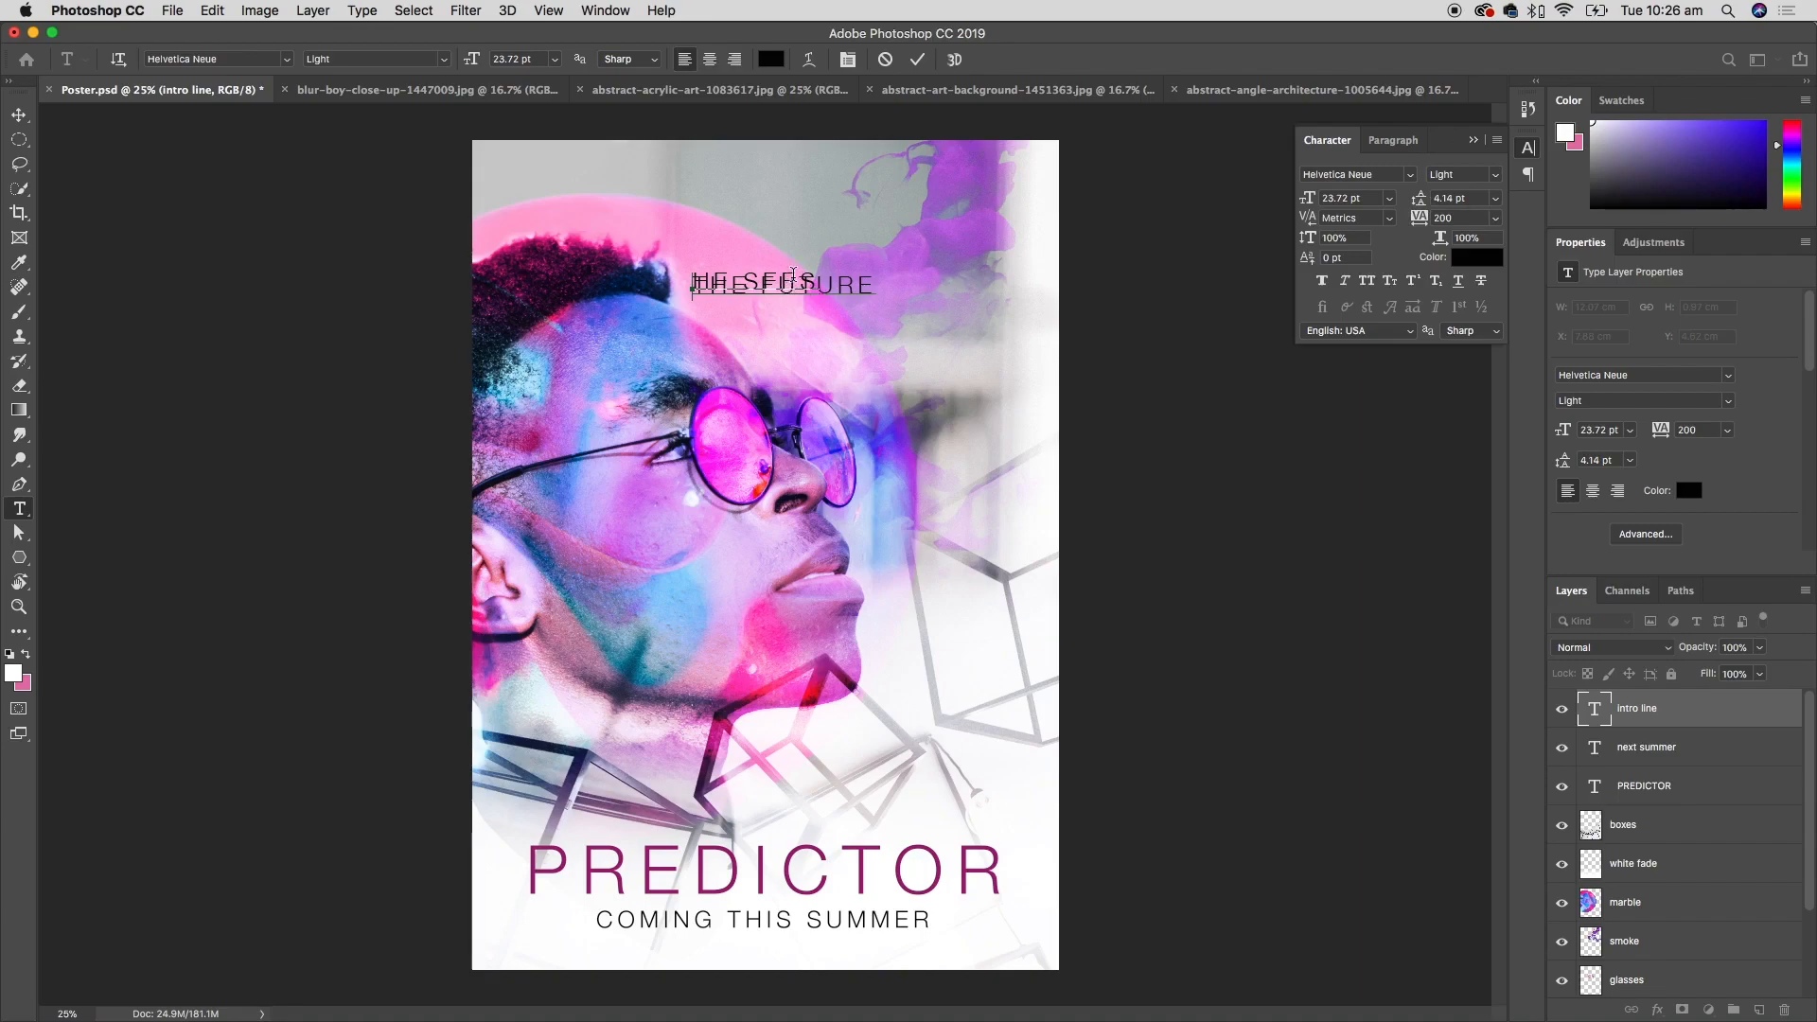
- Set the leading of the whole HE SEES THE FUTURE text to Auto
key("super+a")
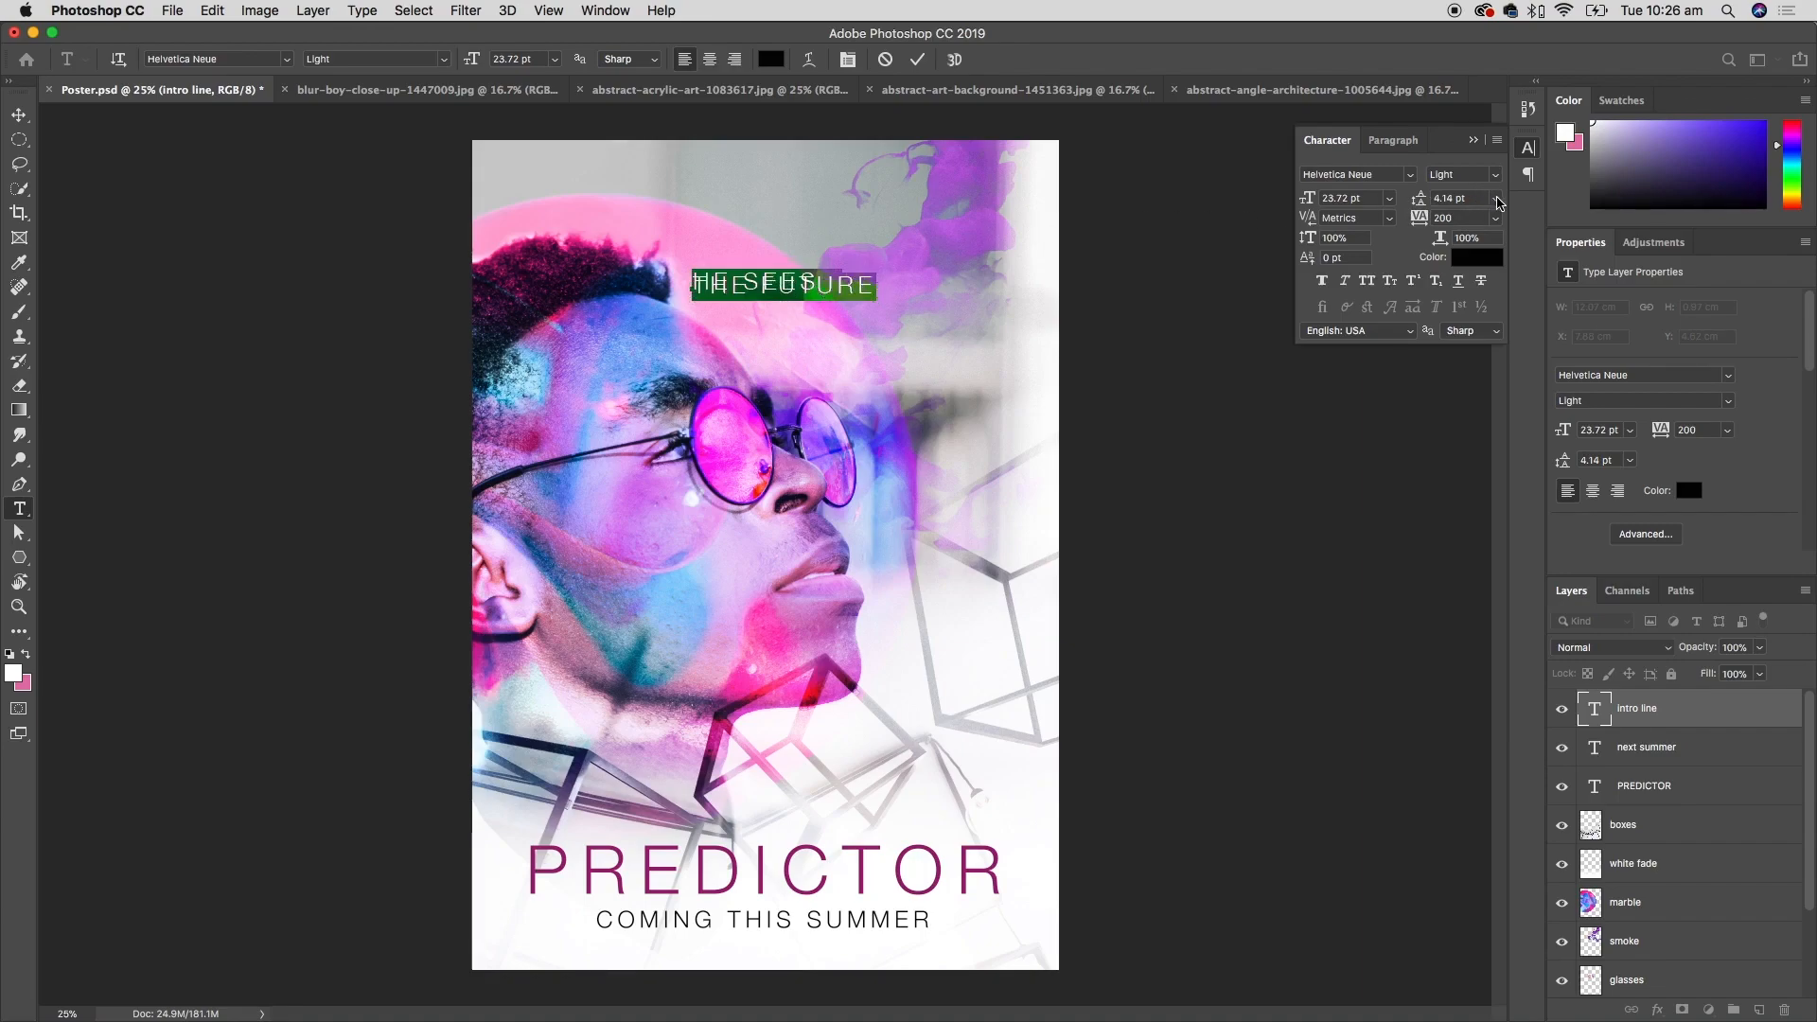
left_click(1496, 199)
left_click(1474, 216)
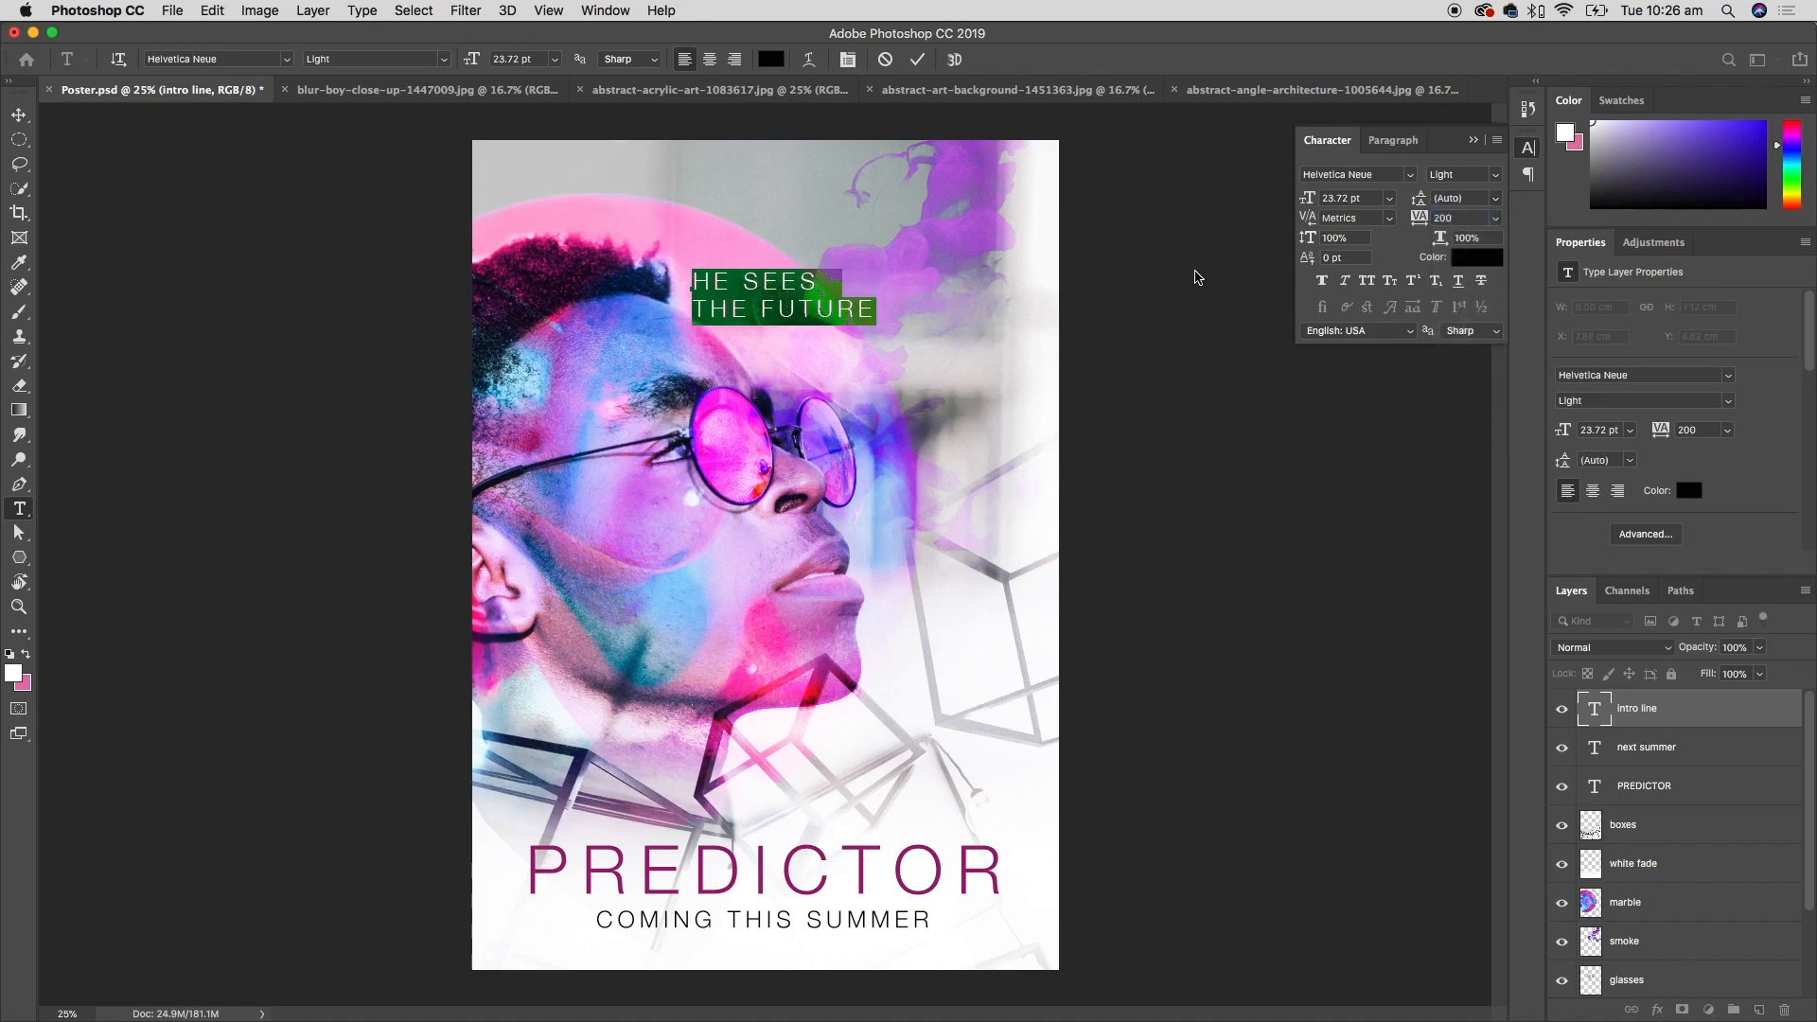
- Try a wider leading of 48 pt on the two intro lines and return it to Auto
left_click(1494, 199)
left_click(1468, 281)
left_click(1495, 201)
left_click(1474, 419)
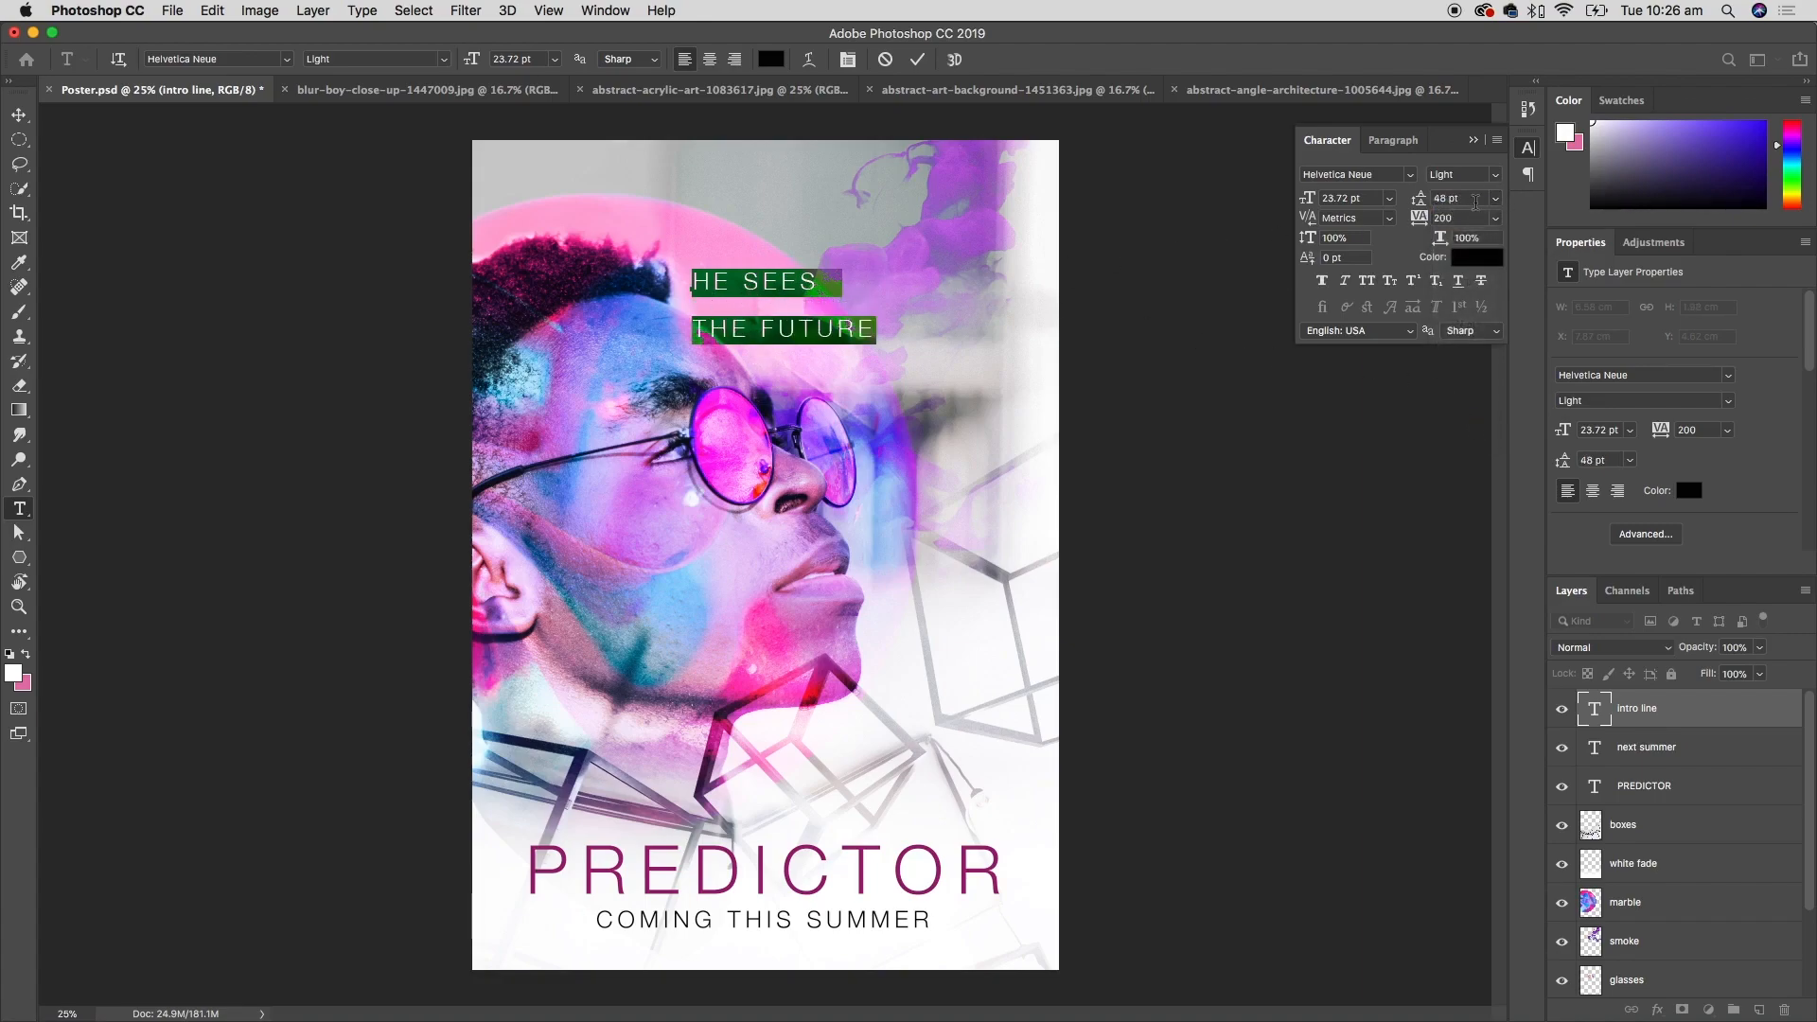
left_click(1495, 199)
left_click(1480, 217)
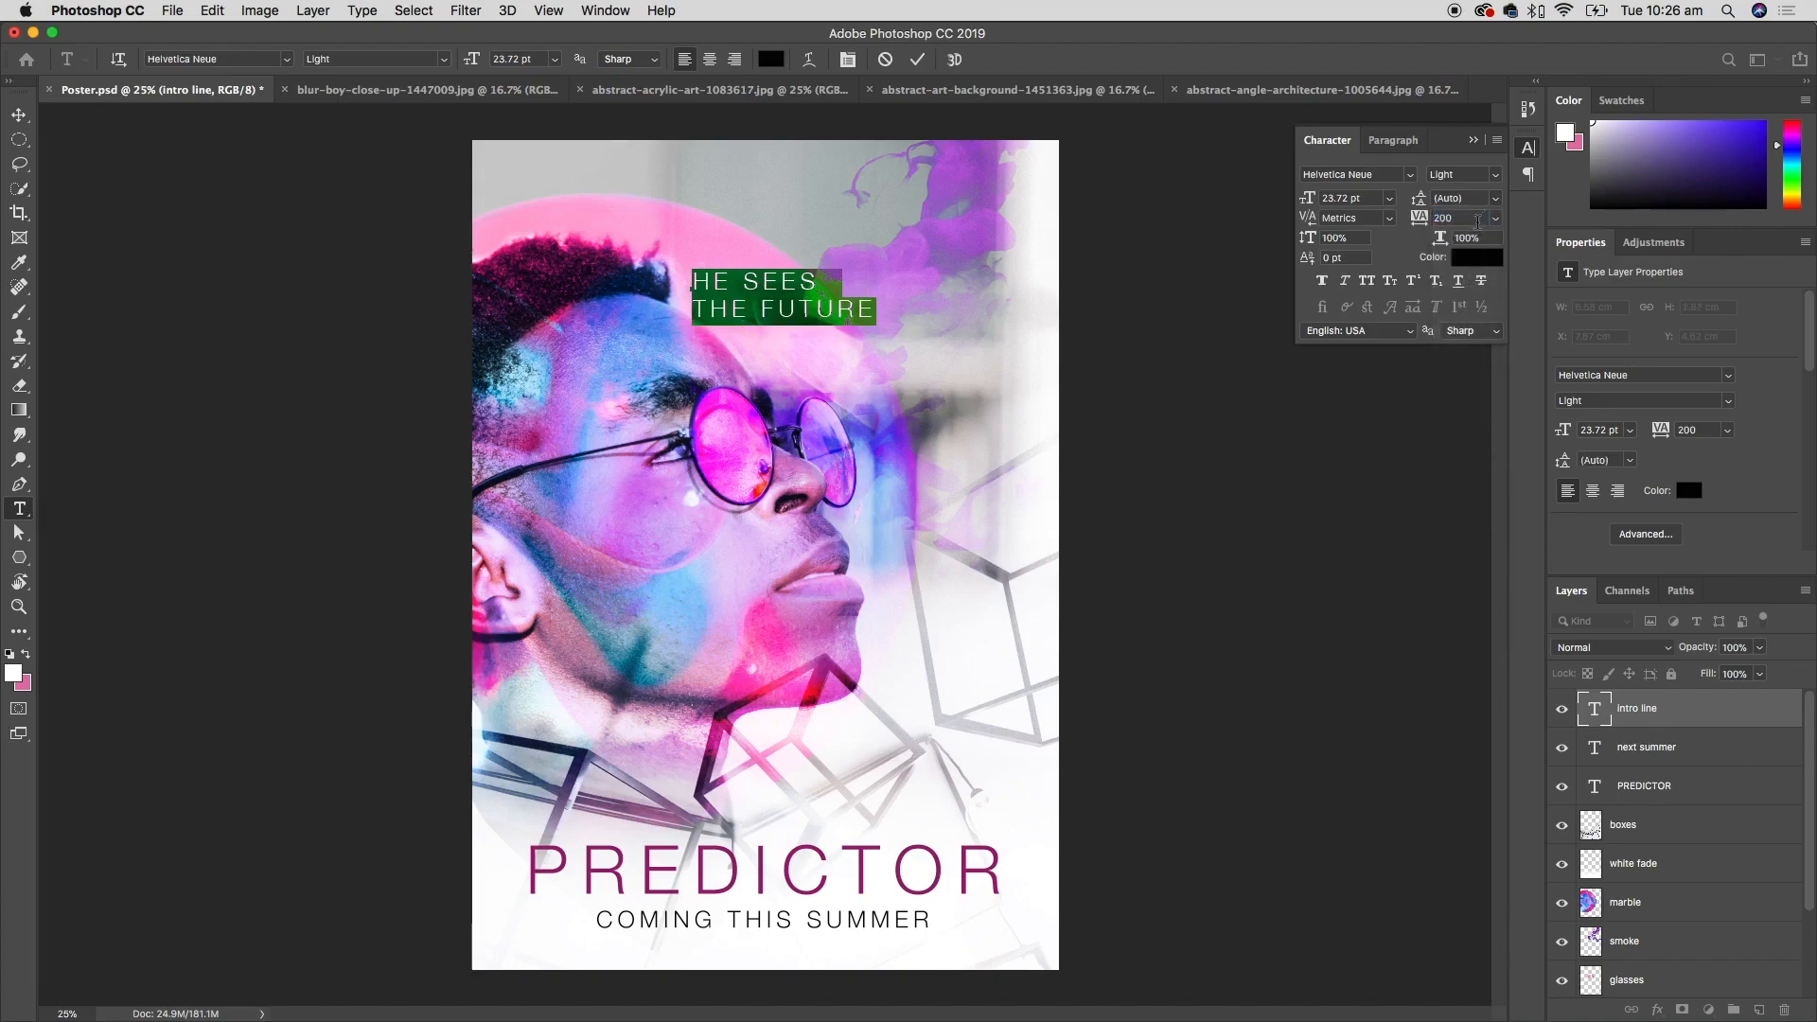
- Finish editing the intro text and move it to the right, over the purple smoke above the glasses
left_click(800, 281)
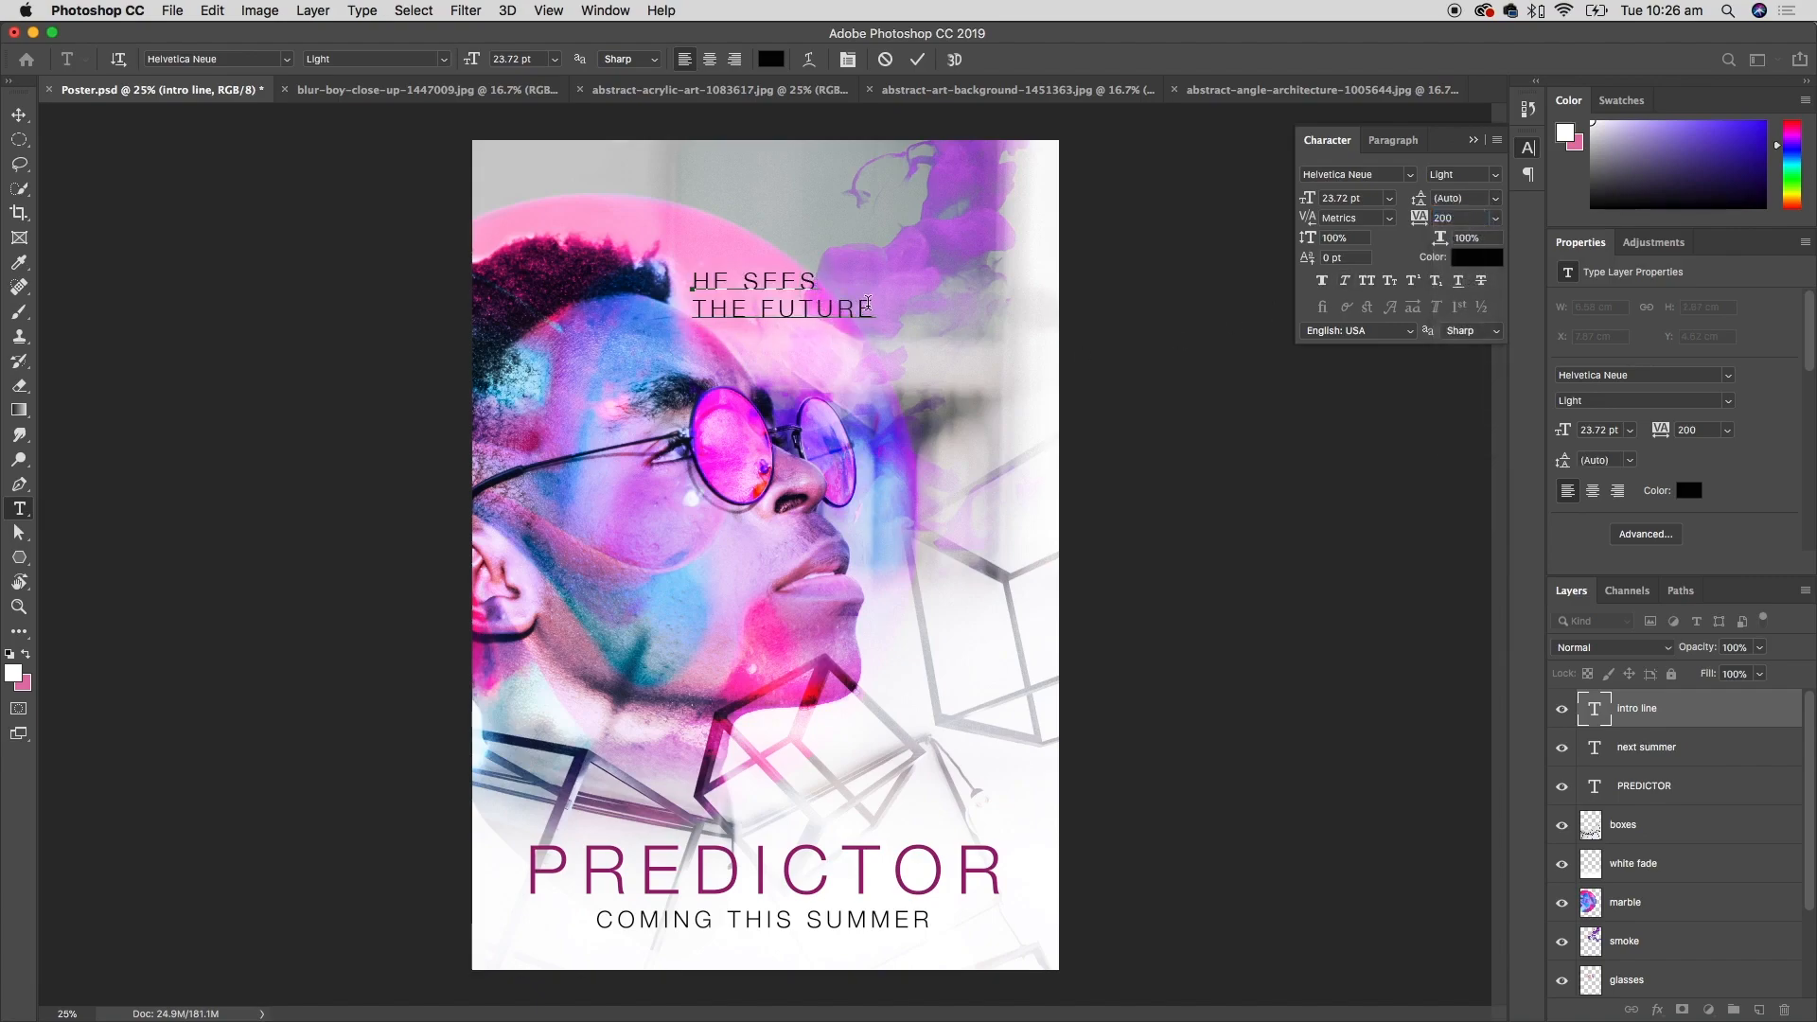
left_click(920, 61)
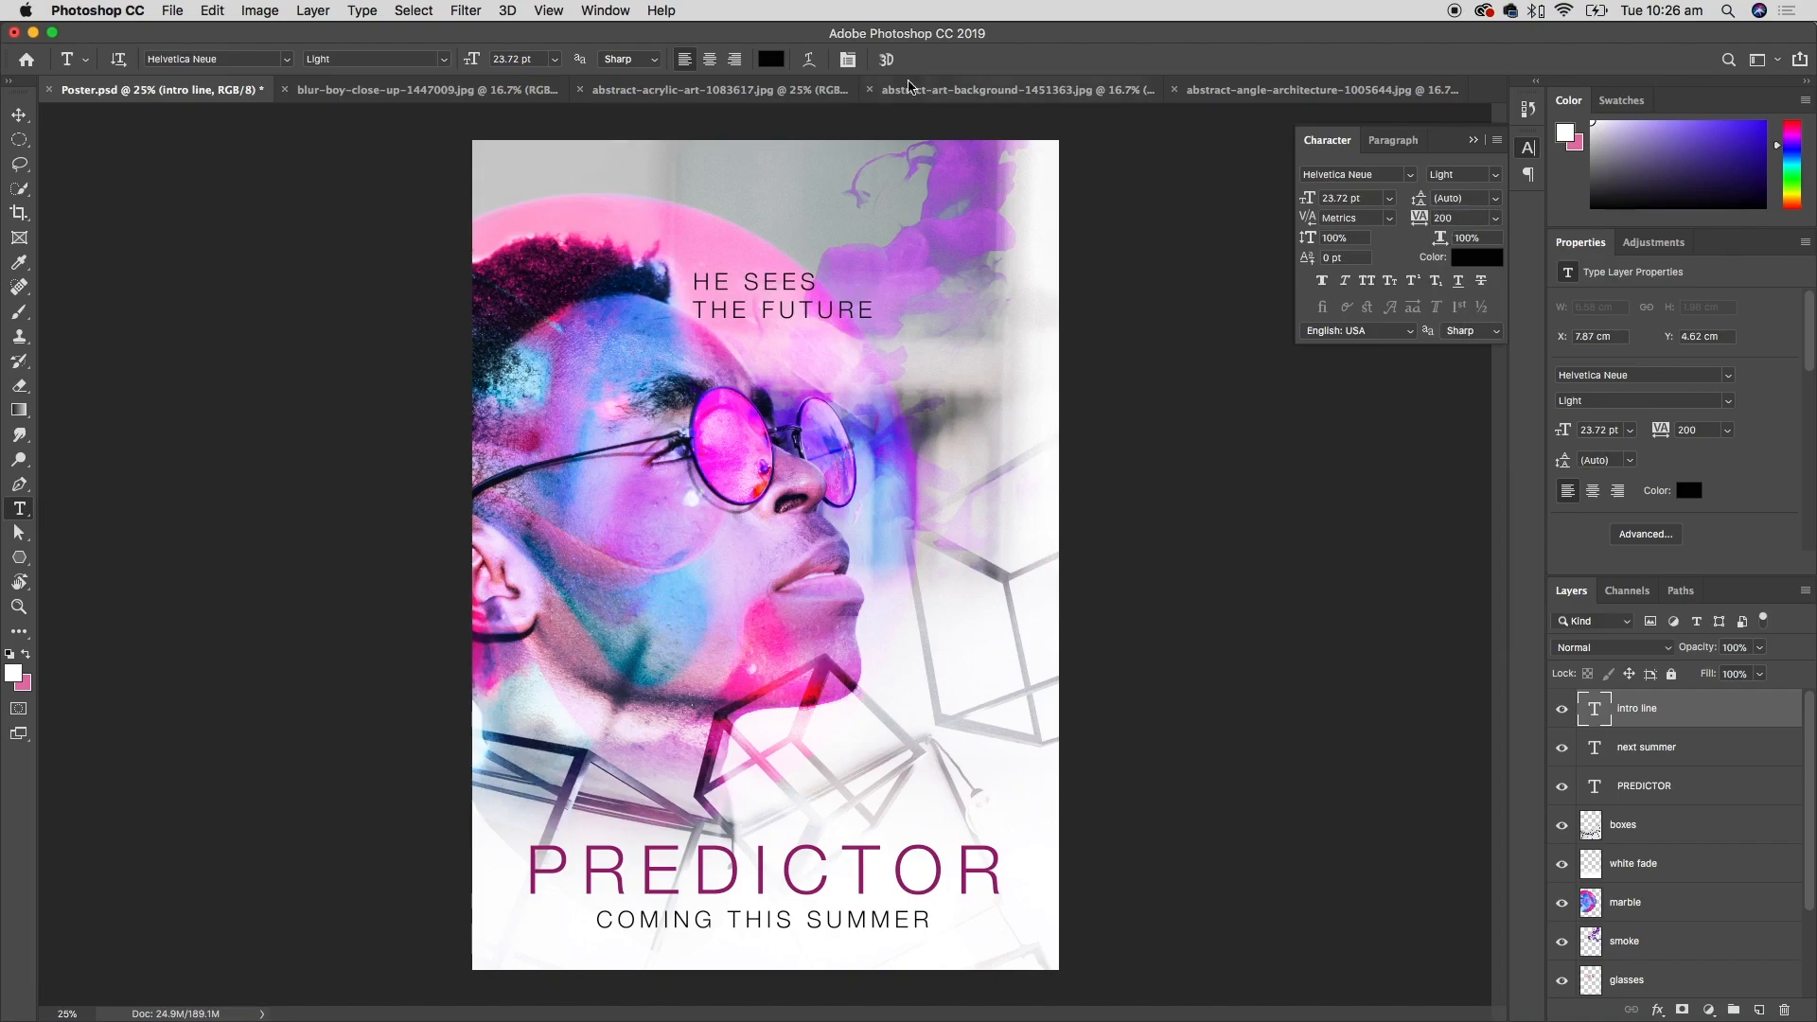
left_click(19, 114)
left_click_drag(777, 312, 922, 323)
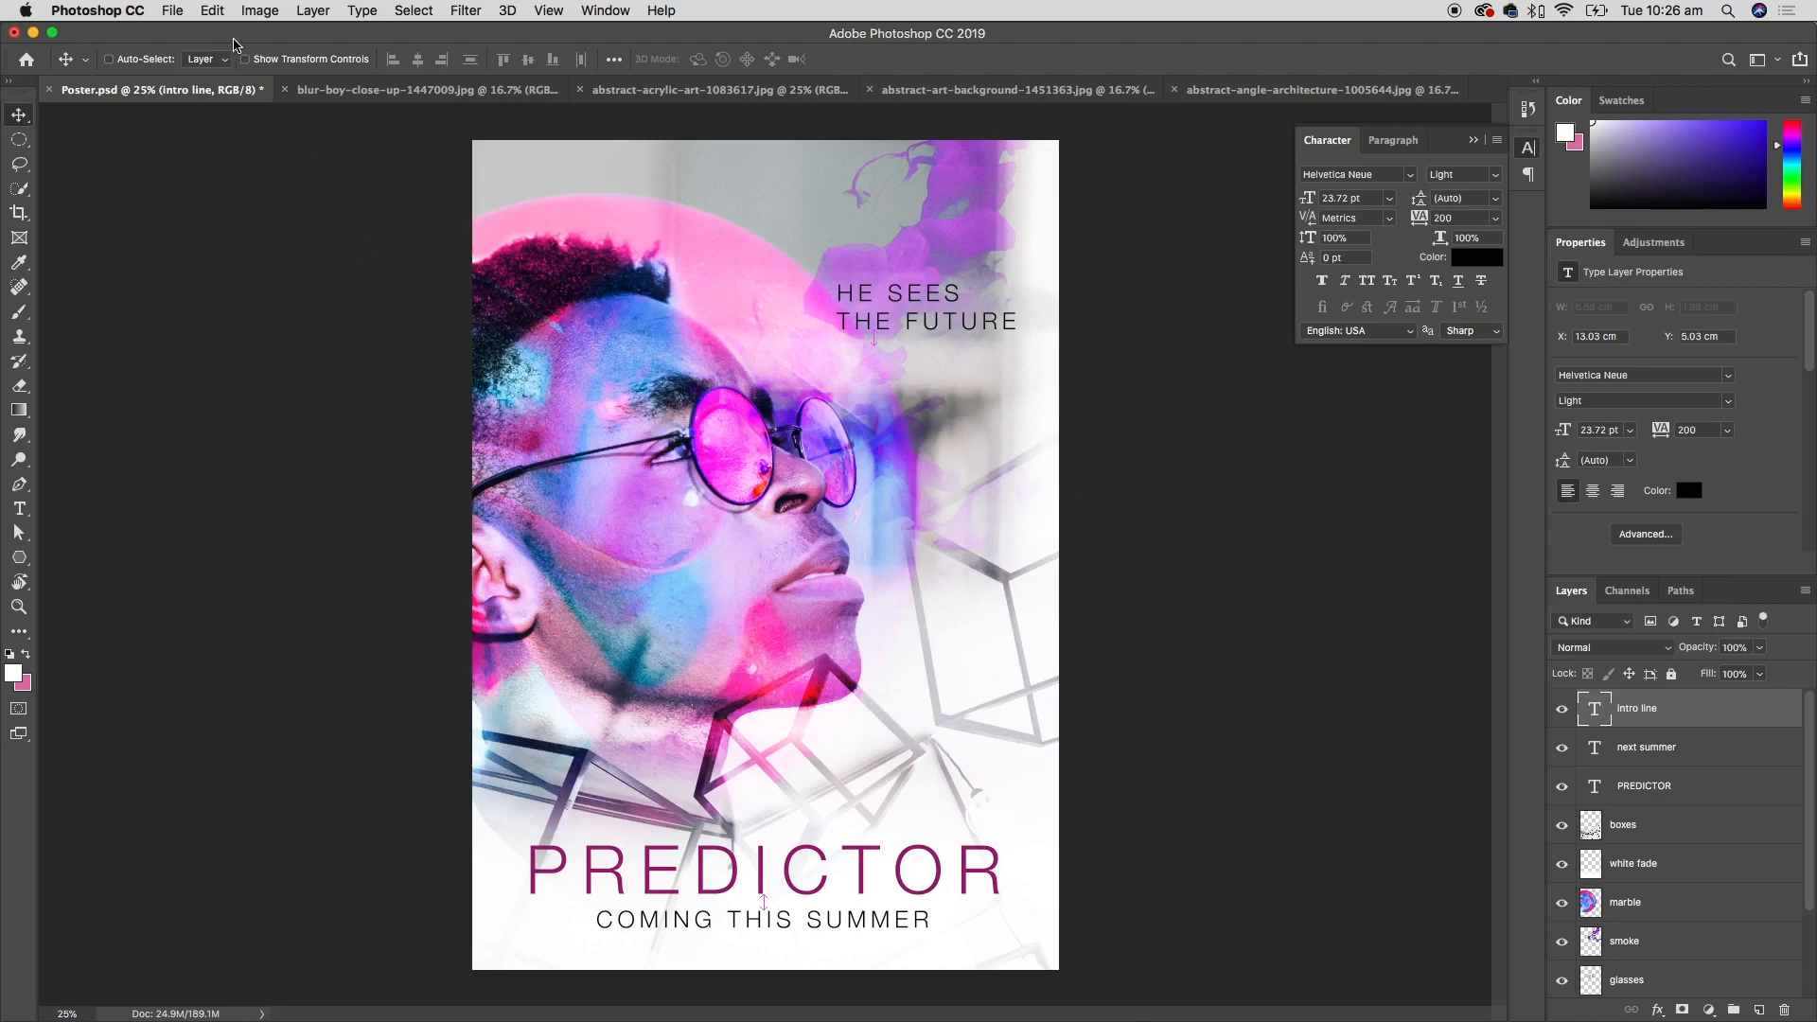
- Save the poster and open glasses icon.jpg from the Images folder in Photoshop
left_click(175, 10)
left_click(204, 191)
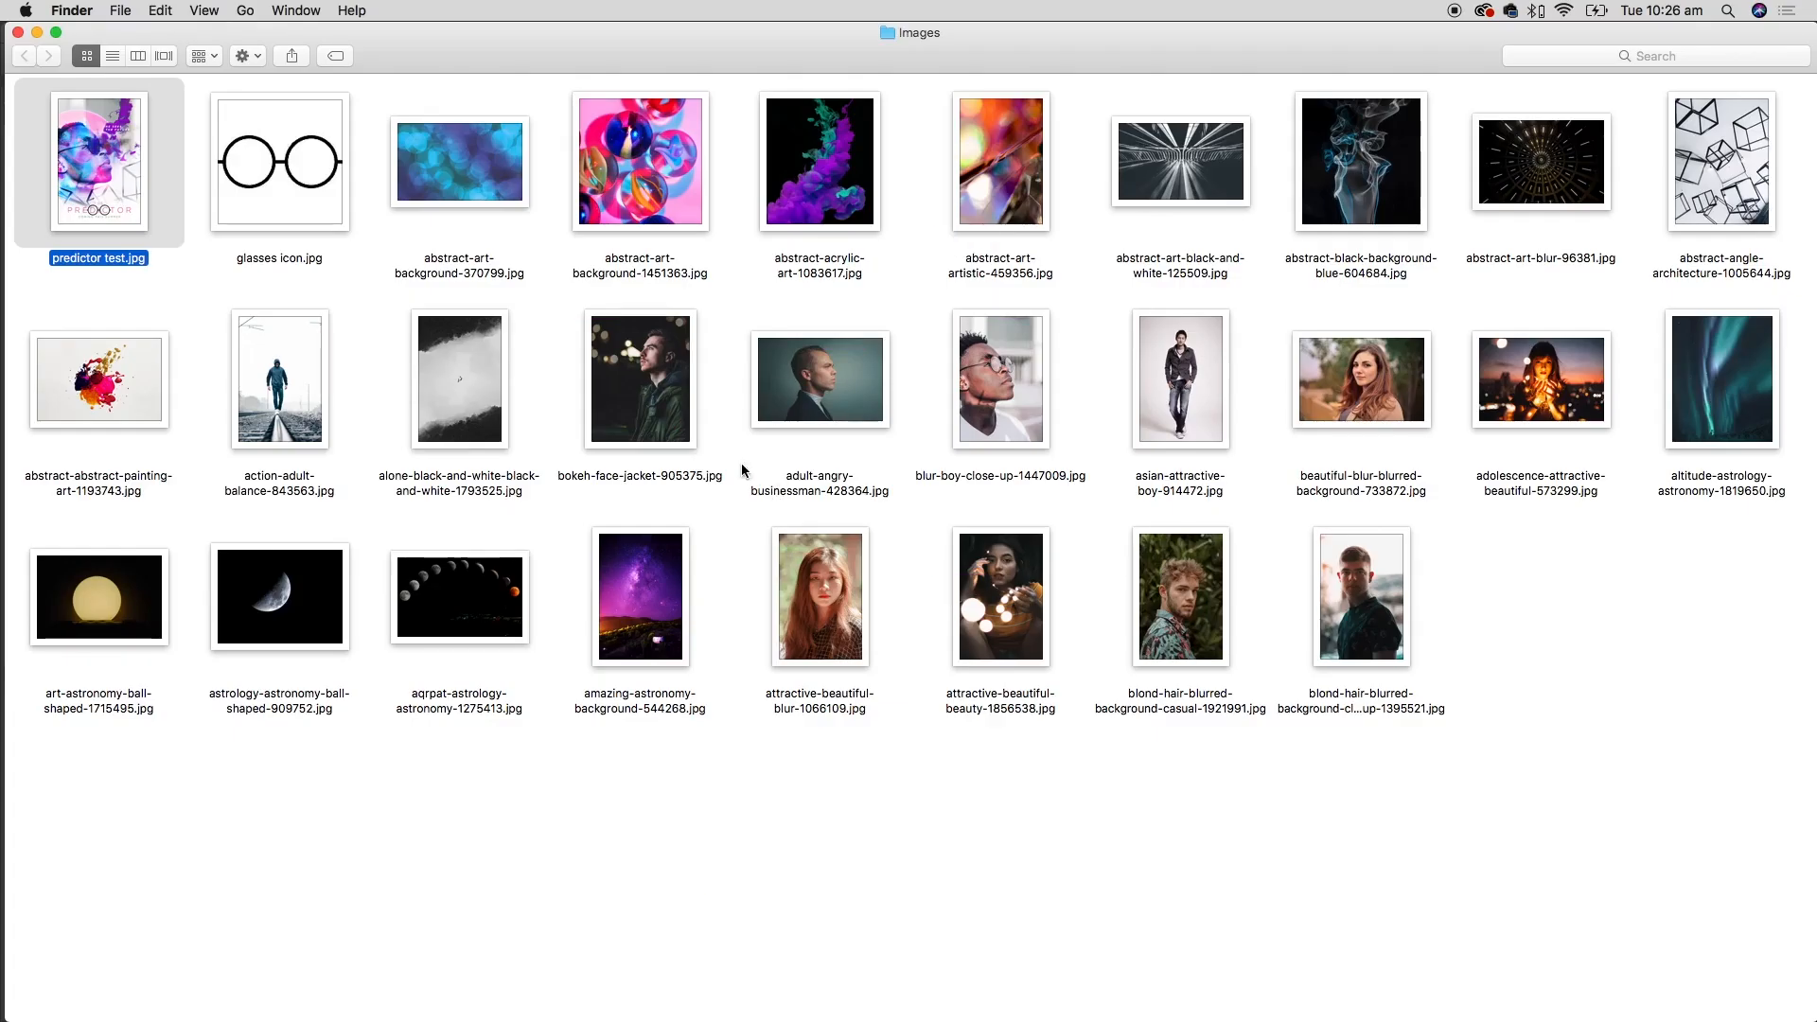
left_click(330, 189)
right_click(320, 189)
mouse_move(546, 210)
left_click(697, 279)
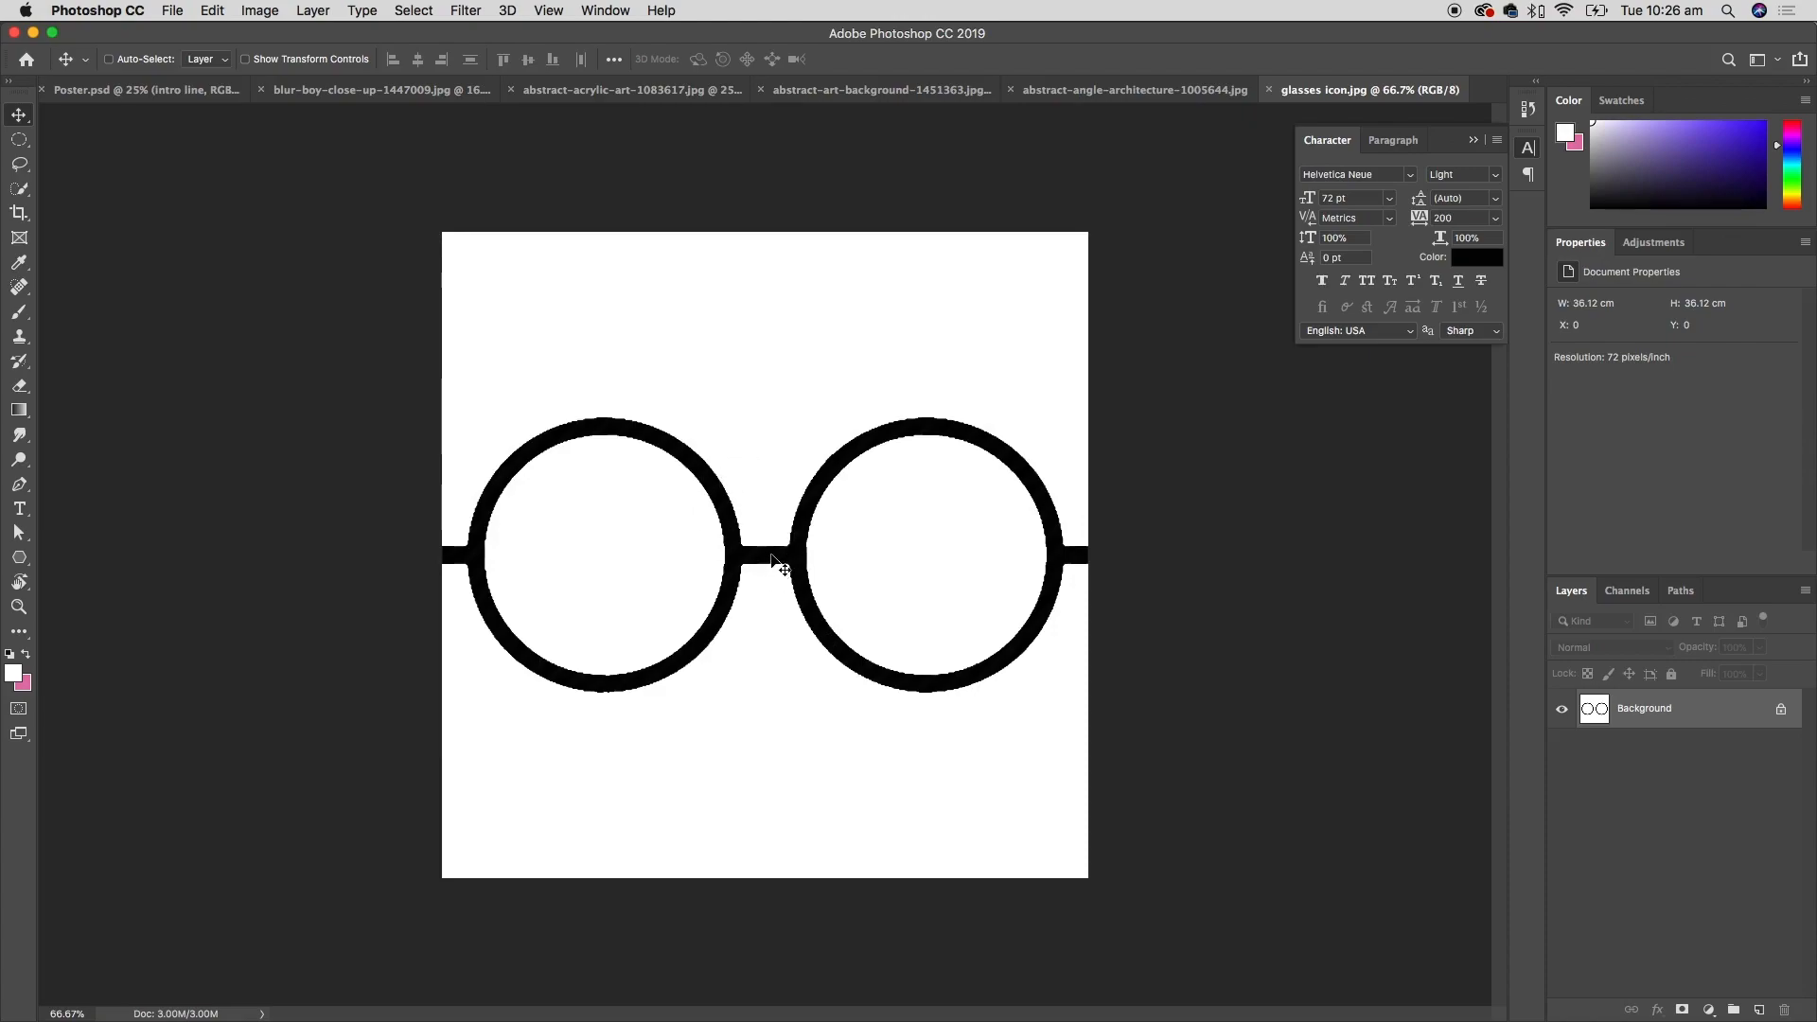
- Select the black glasses outline in the icon image with the Magic Wand tool
left_click(19, 188)
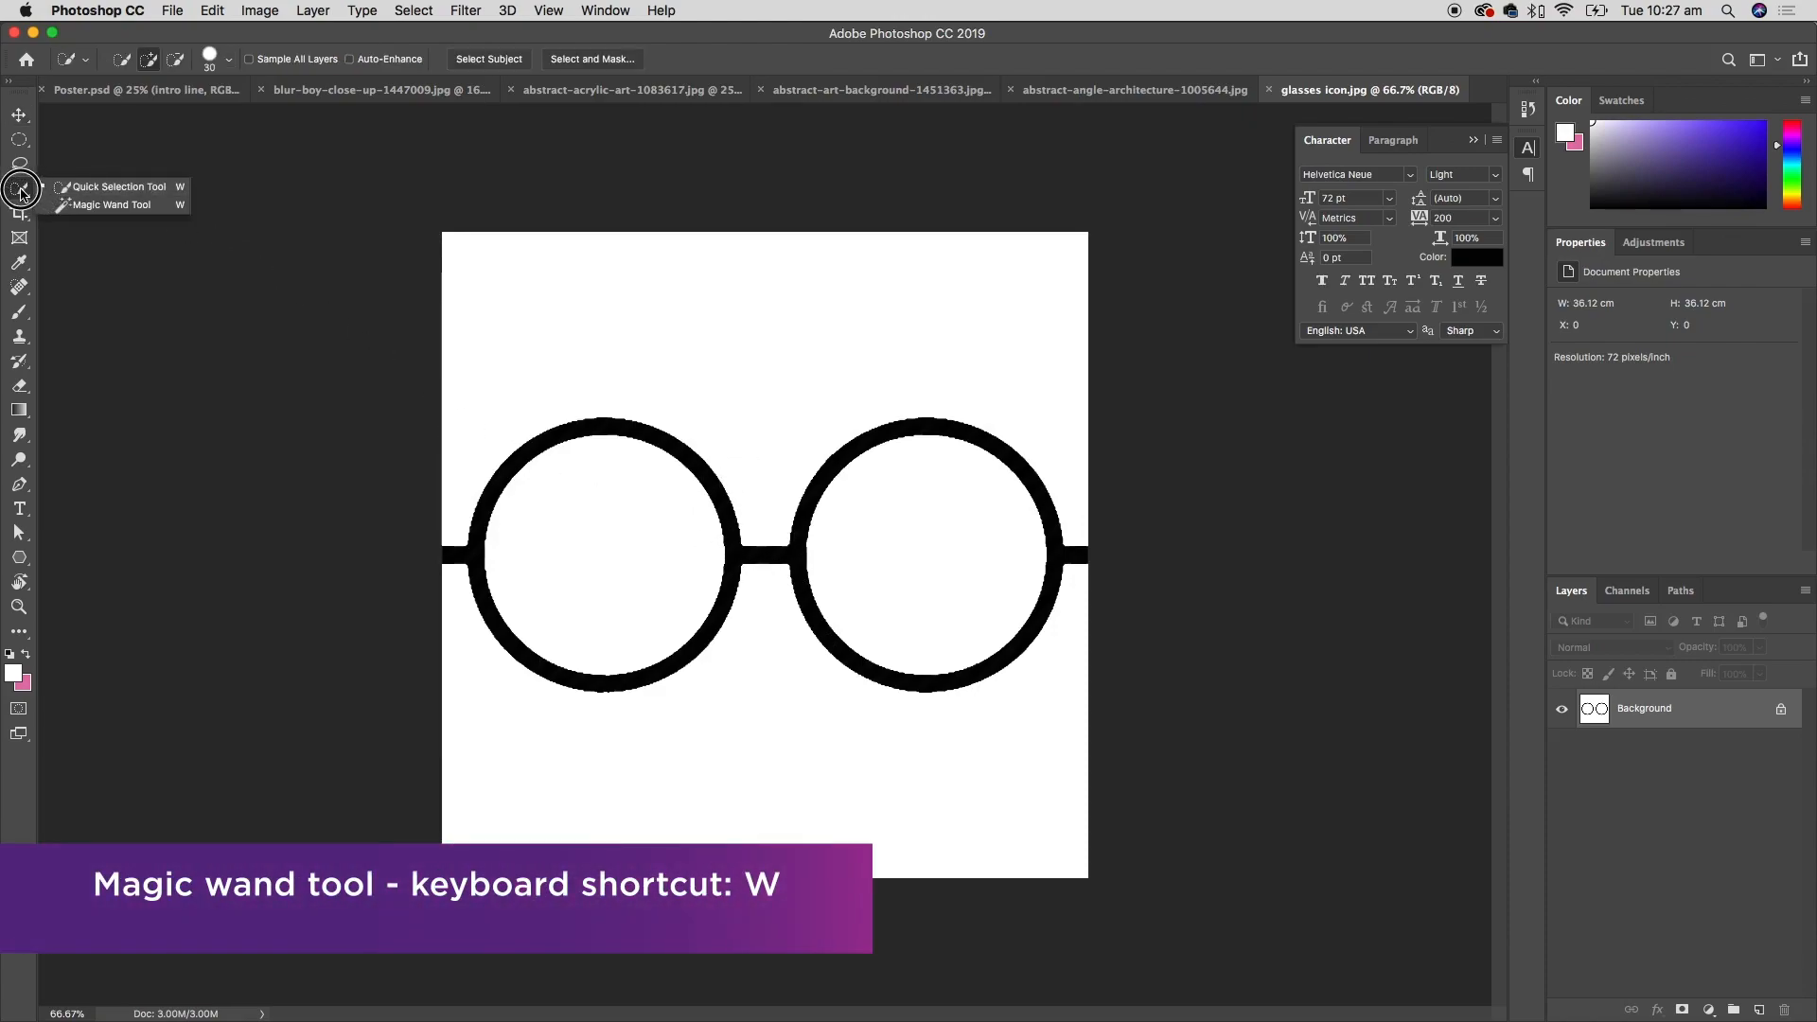
left_click(136, 206)
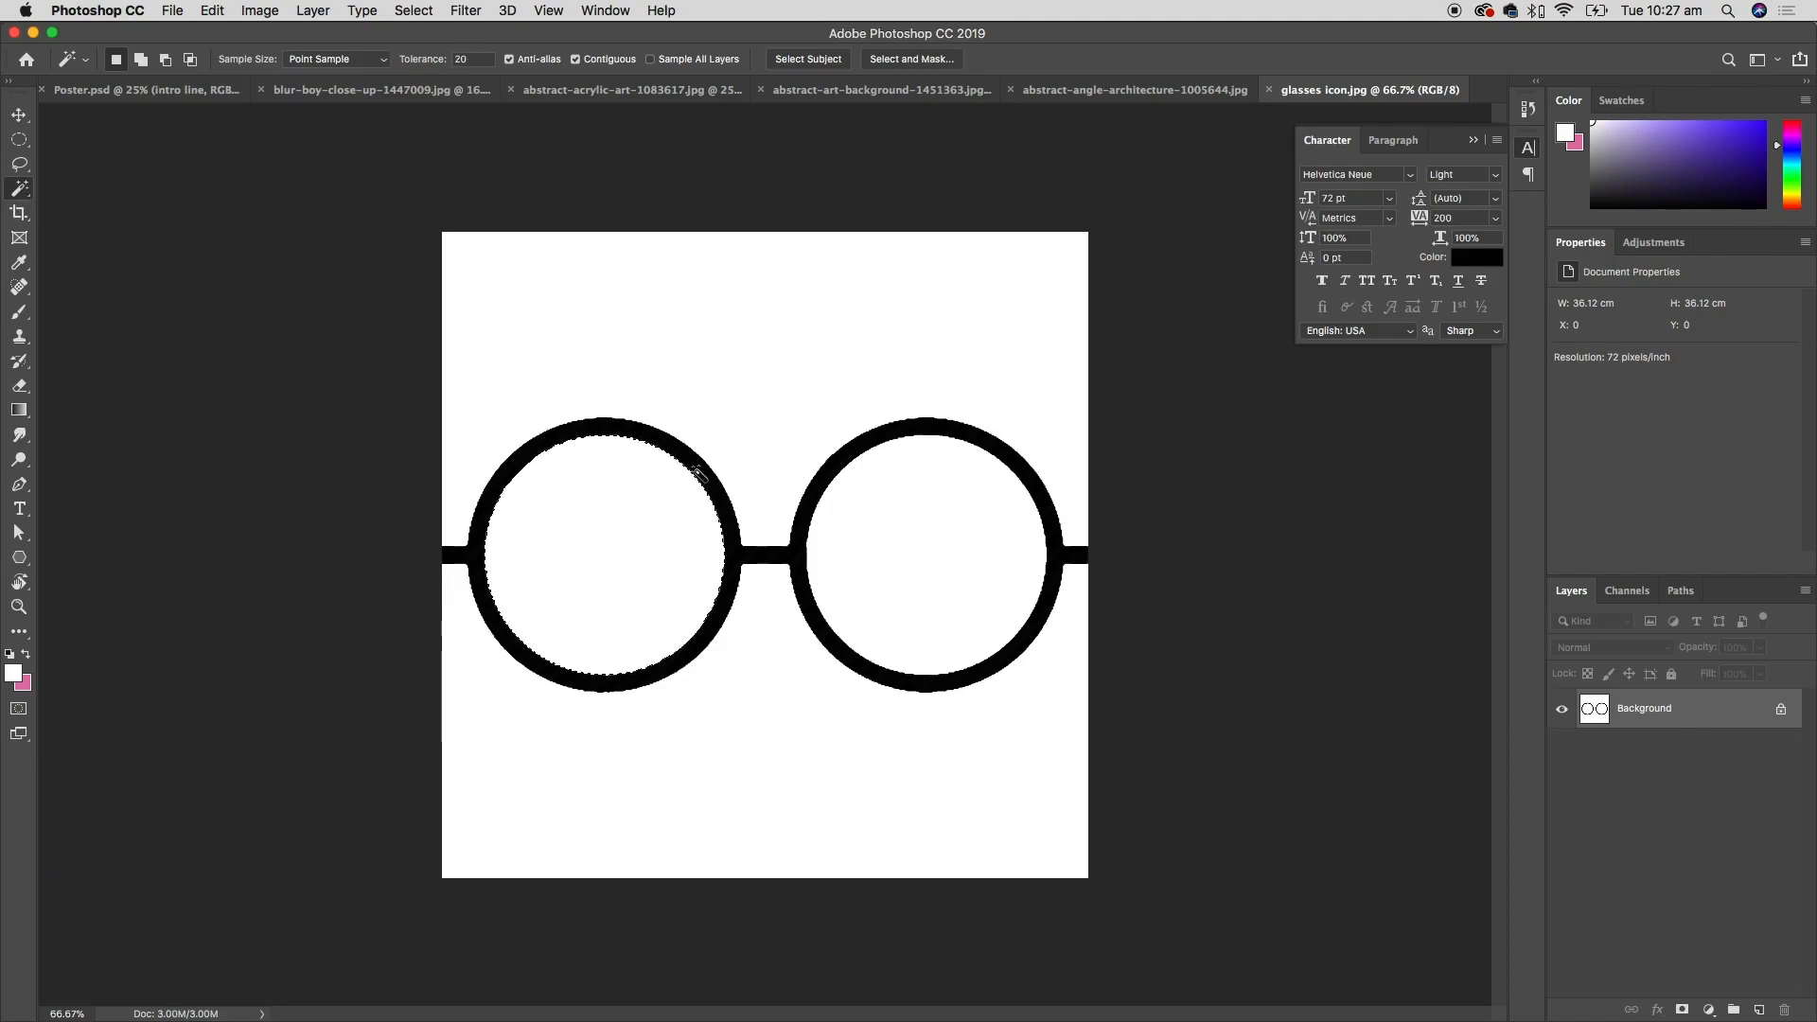
left_click(709, 498)
left_click(942, 566)
left_click(738, 559)
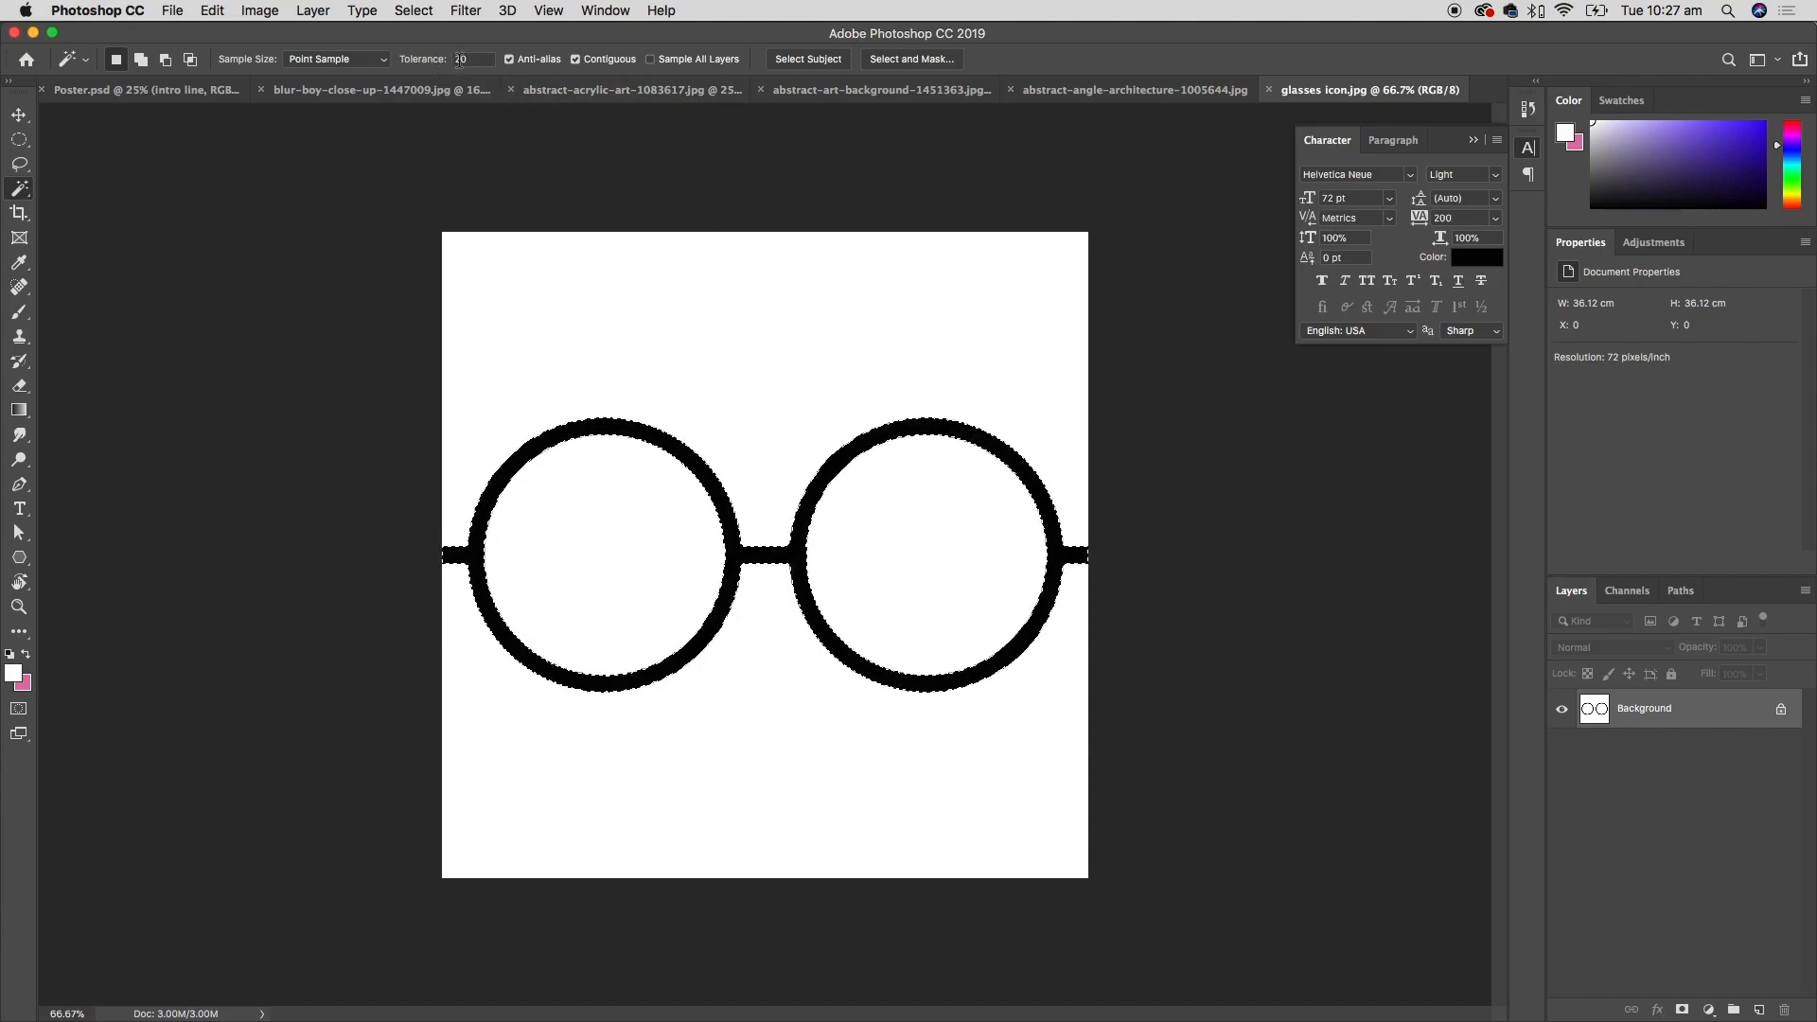
- Copy the selected glasses outline and paste it into Poster.psd as a new layer
left_click(212, 10)
left_click(253, 147)
left_click(164, 91)
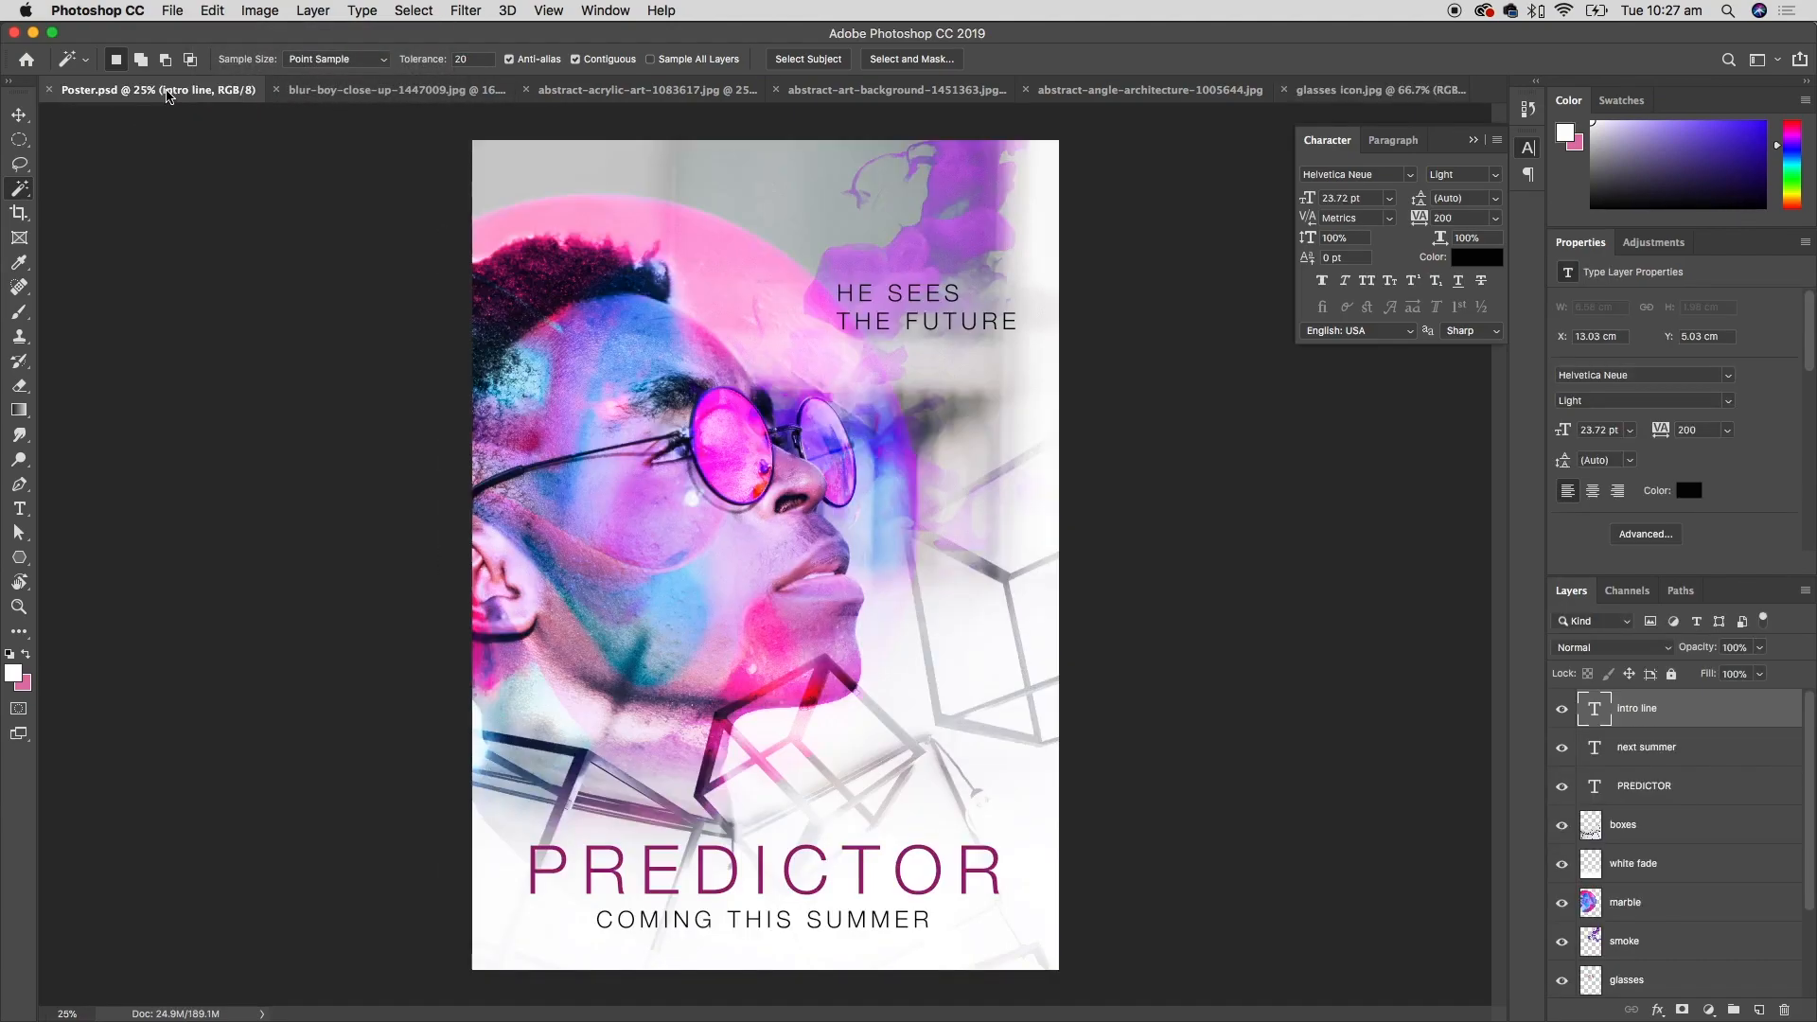
left_click(212, 11)
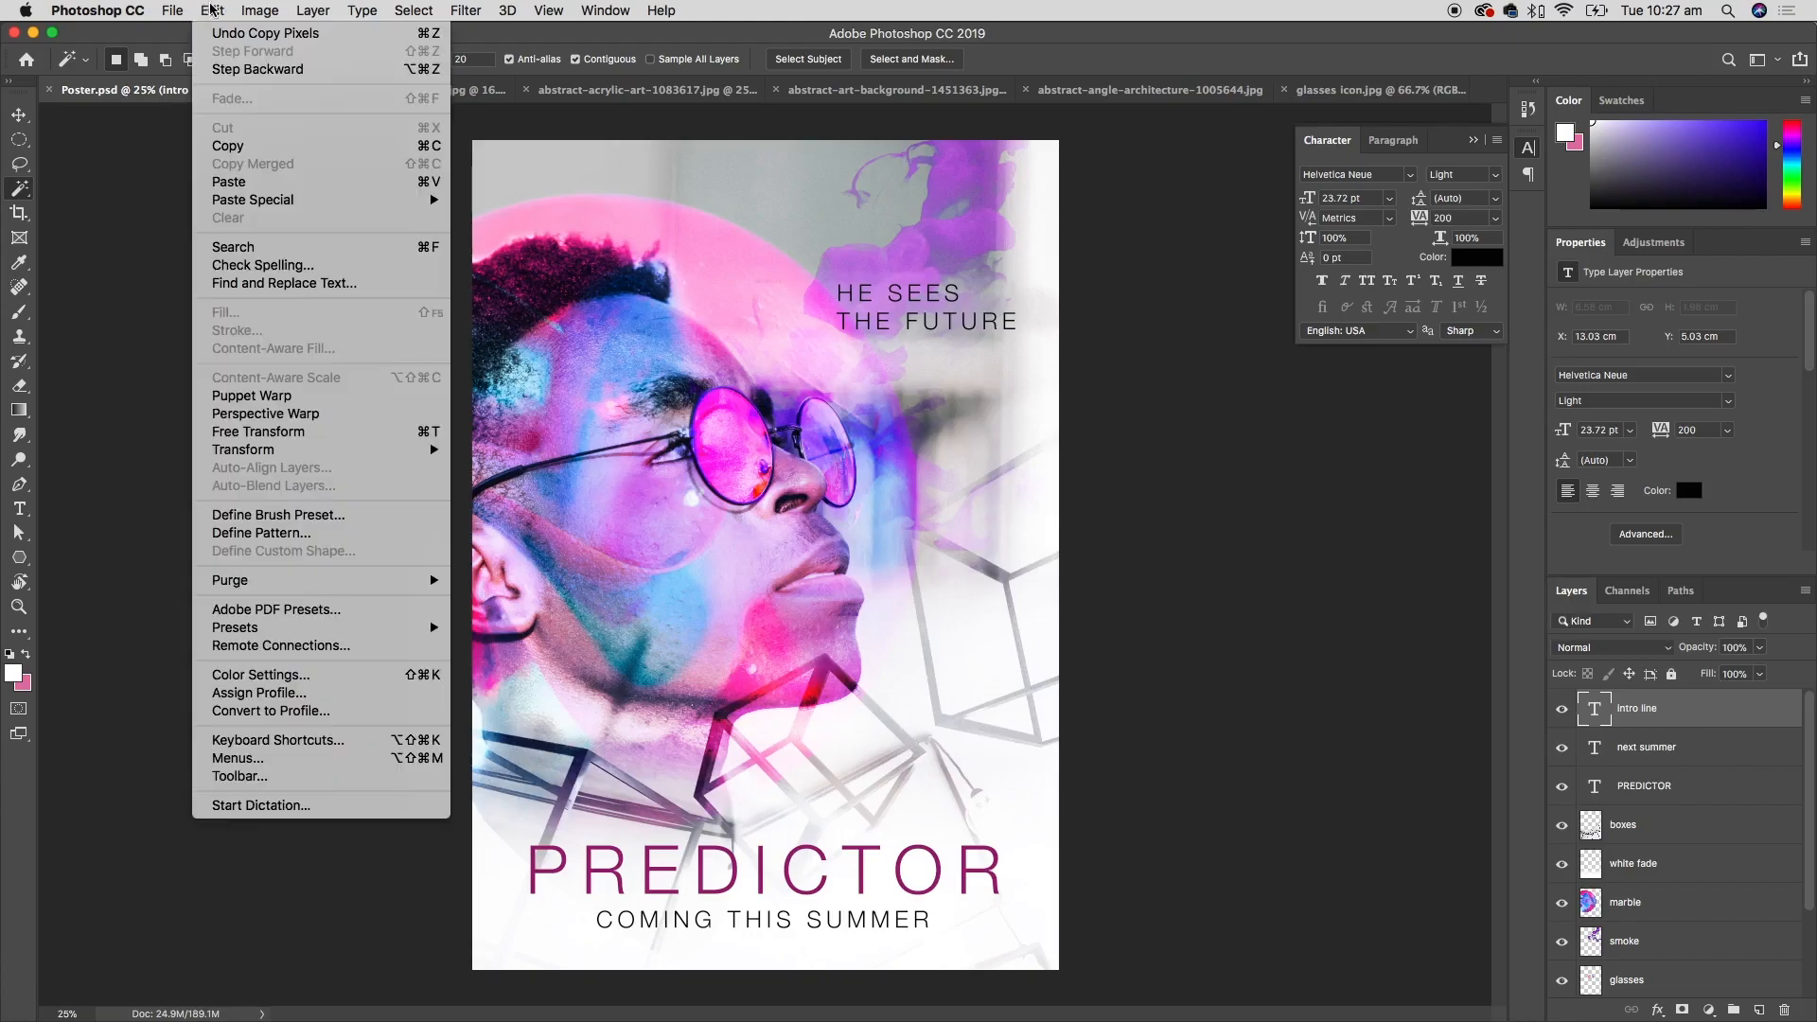
left_click(251, 182)
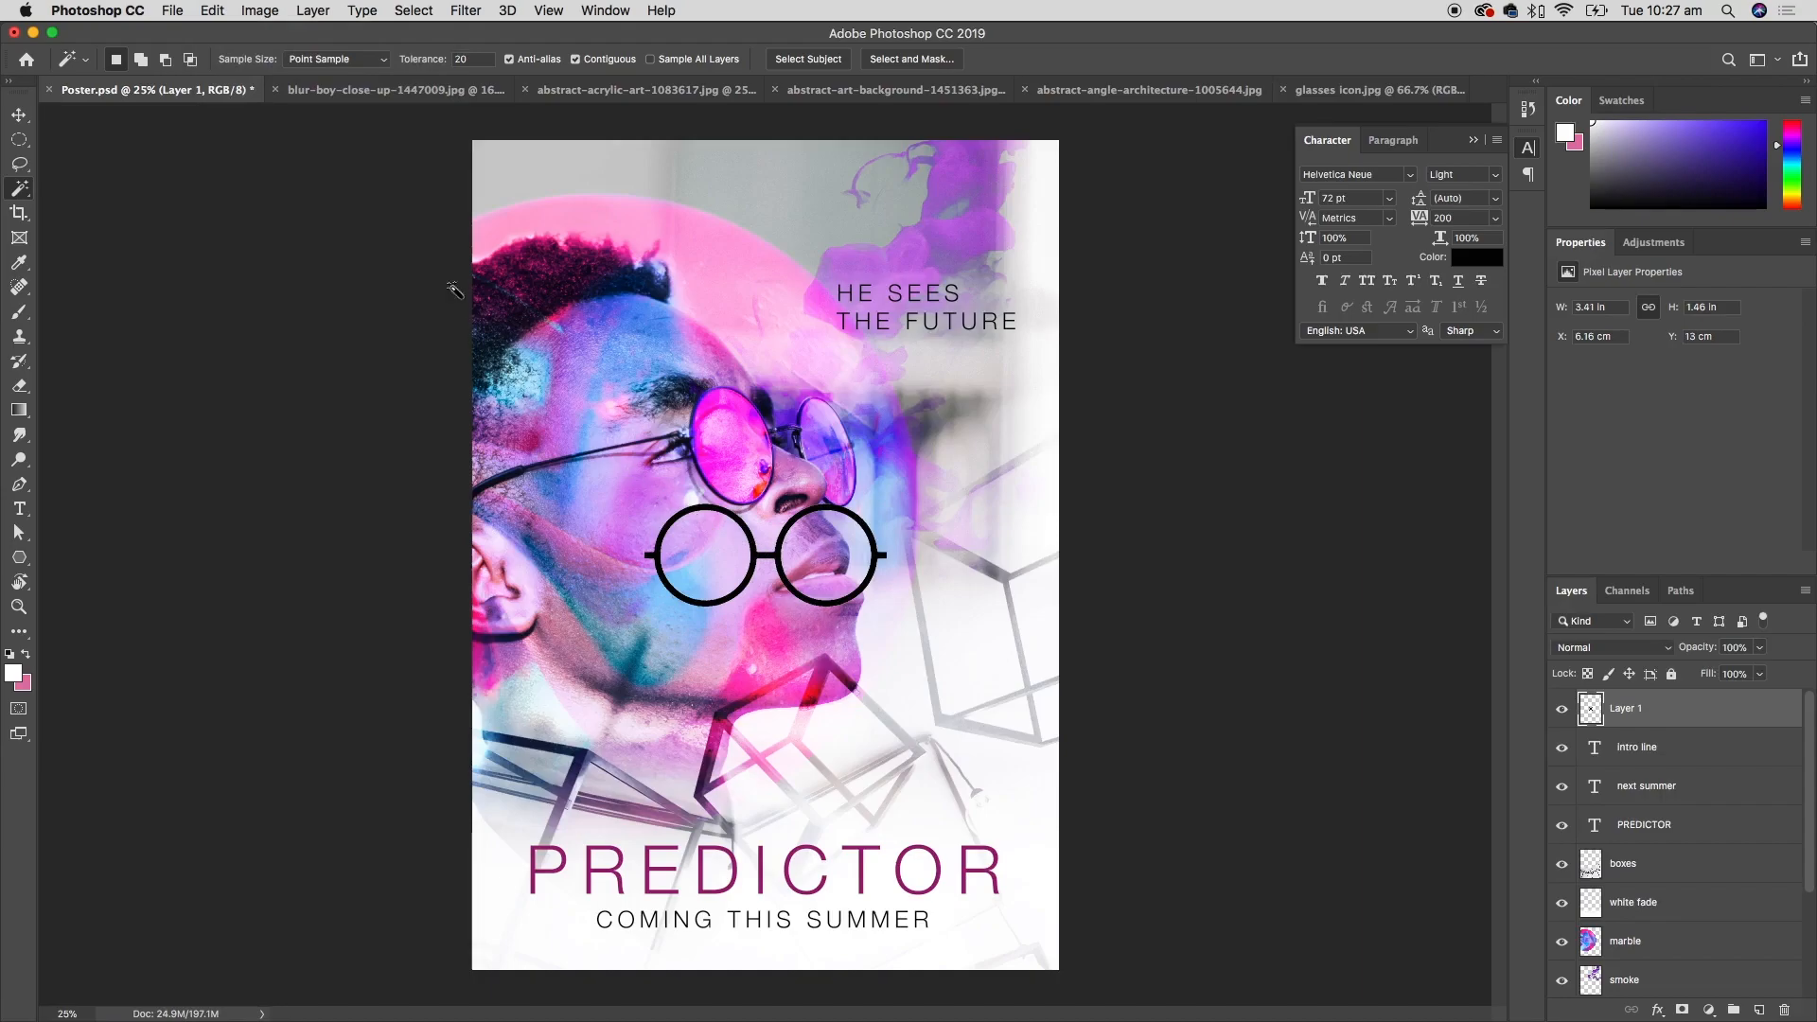
- Scale the pasted glasses icon down to about 1.47 in wide and place it just above the PREDICTOR title
left_click(210, 10)
left_click(370, 435)
left_click_drag(893, 503, 764, 812)
left_click(926, 59)
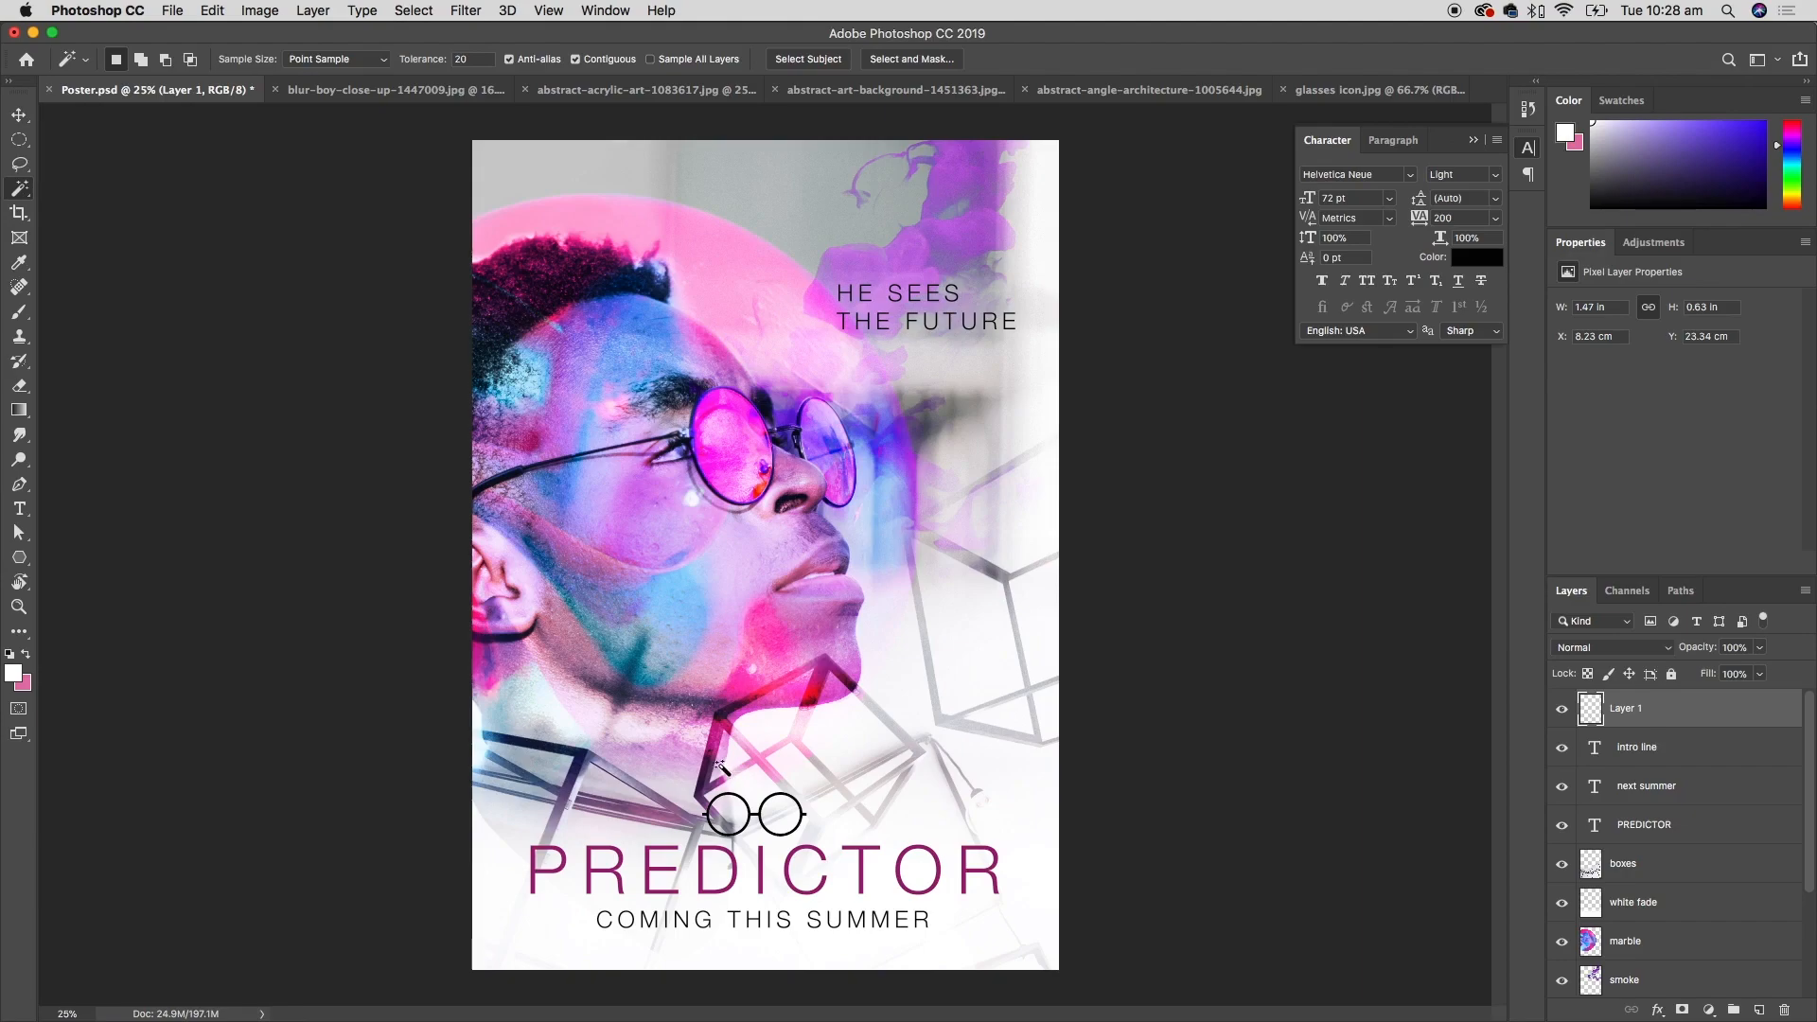
left_click(20, 116)
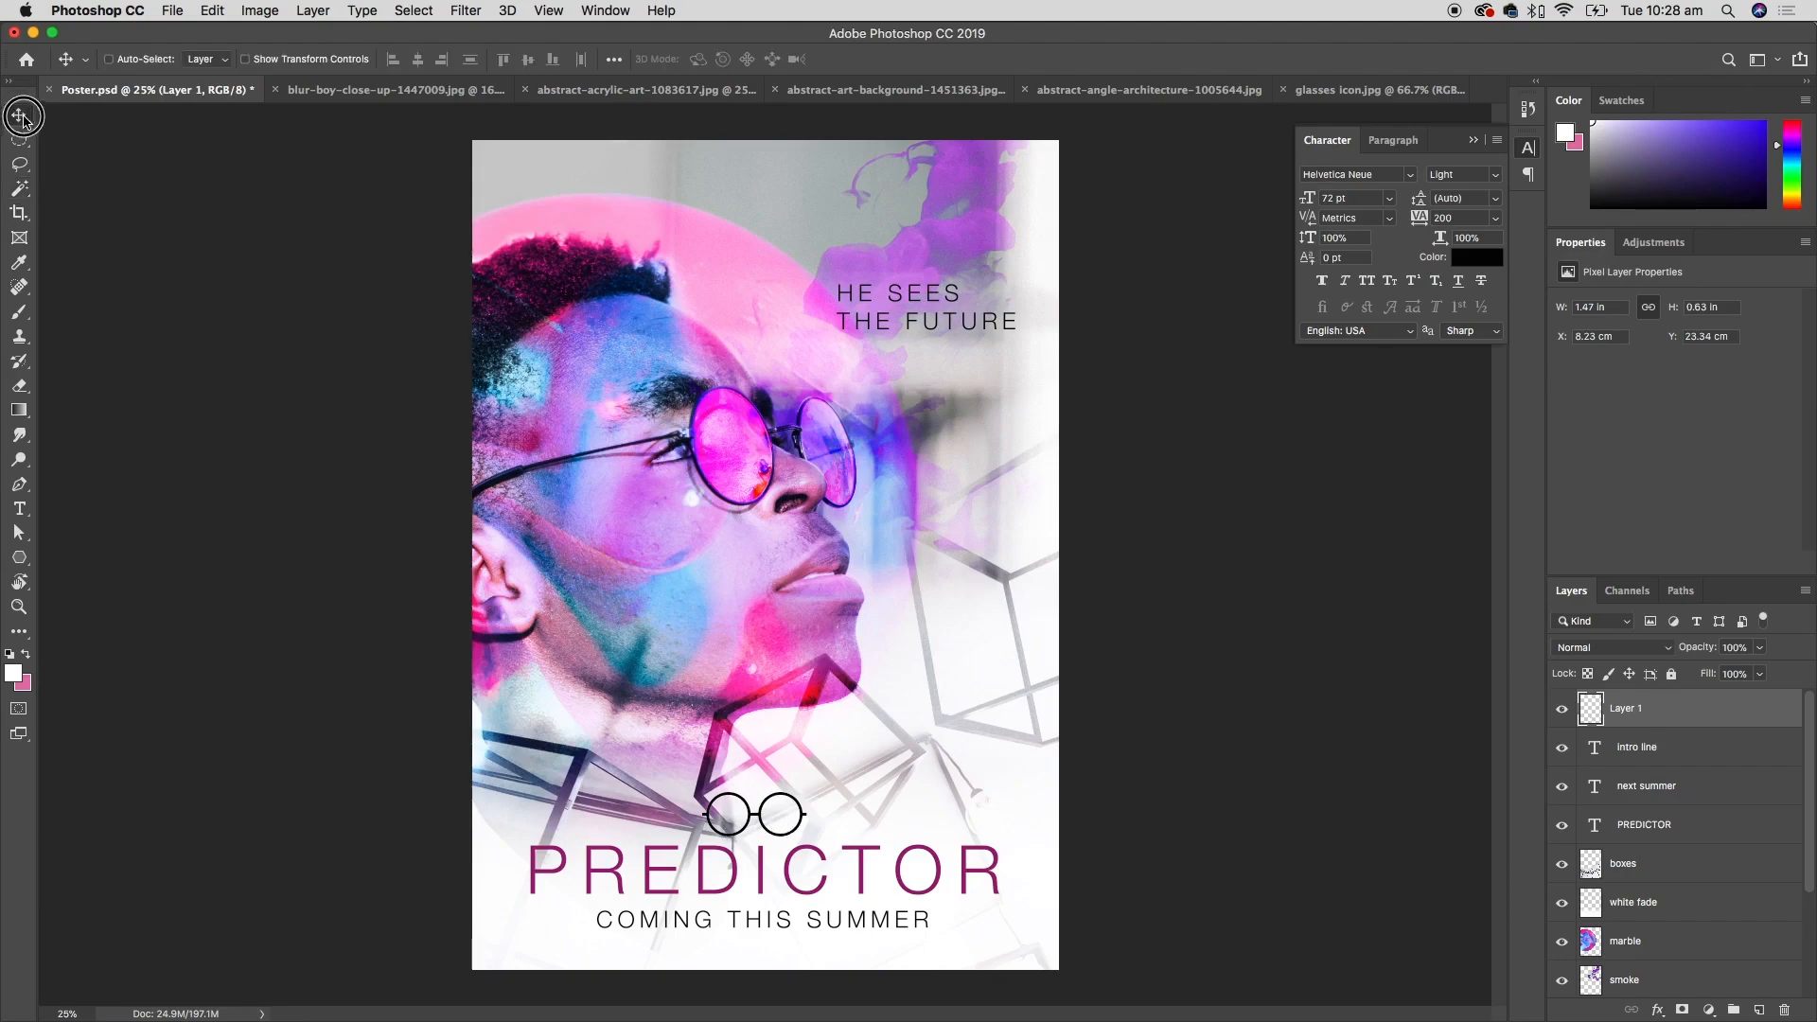
- Nudge the glasses icon sideways to X 8.43 cm so it sits centred above the PREDICTOR title
key("Right")
key("Right")
key("Right")
key("Right")
key("Right")
key("Right")
key("Right")
key("Right")
key("Right")
key("Right")
key("Right")
key("Right")
key("Right")
key("Right")
key("Right")
key("Right")
key("Right")
key("Right")
key("Right")
key("Right")
key("Left")
key("Left")
key("Left")
key("Left")
key("Left")
key("Left")
key("Left")
key("Left")
key("Left")
key("Left")
key("Left")
key("Left")
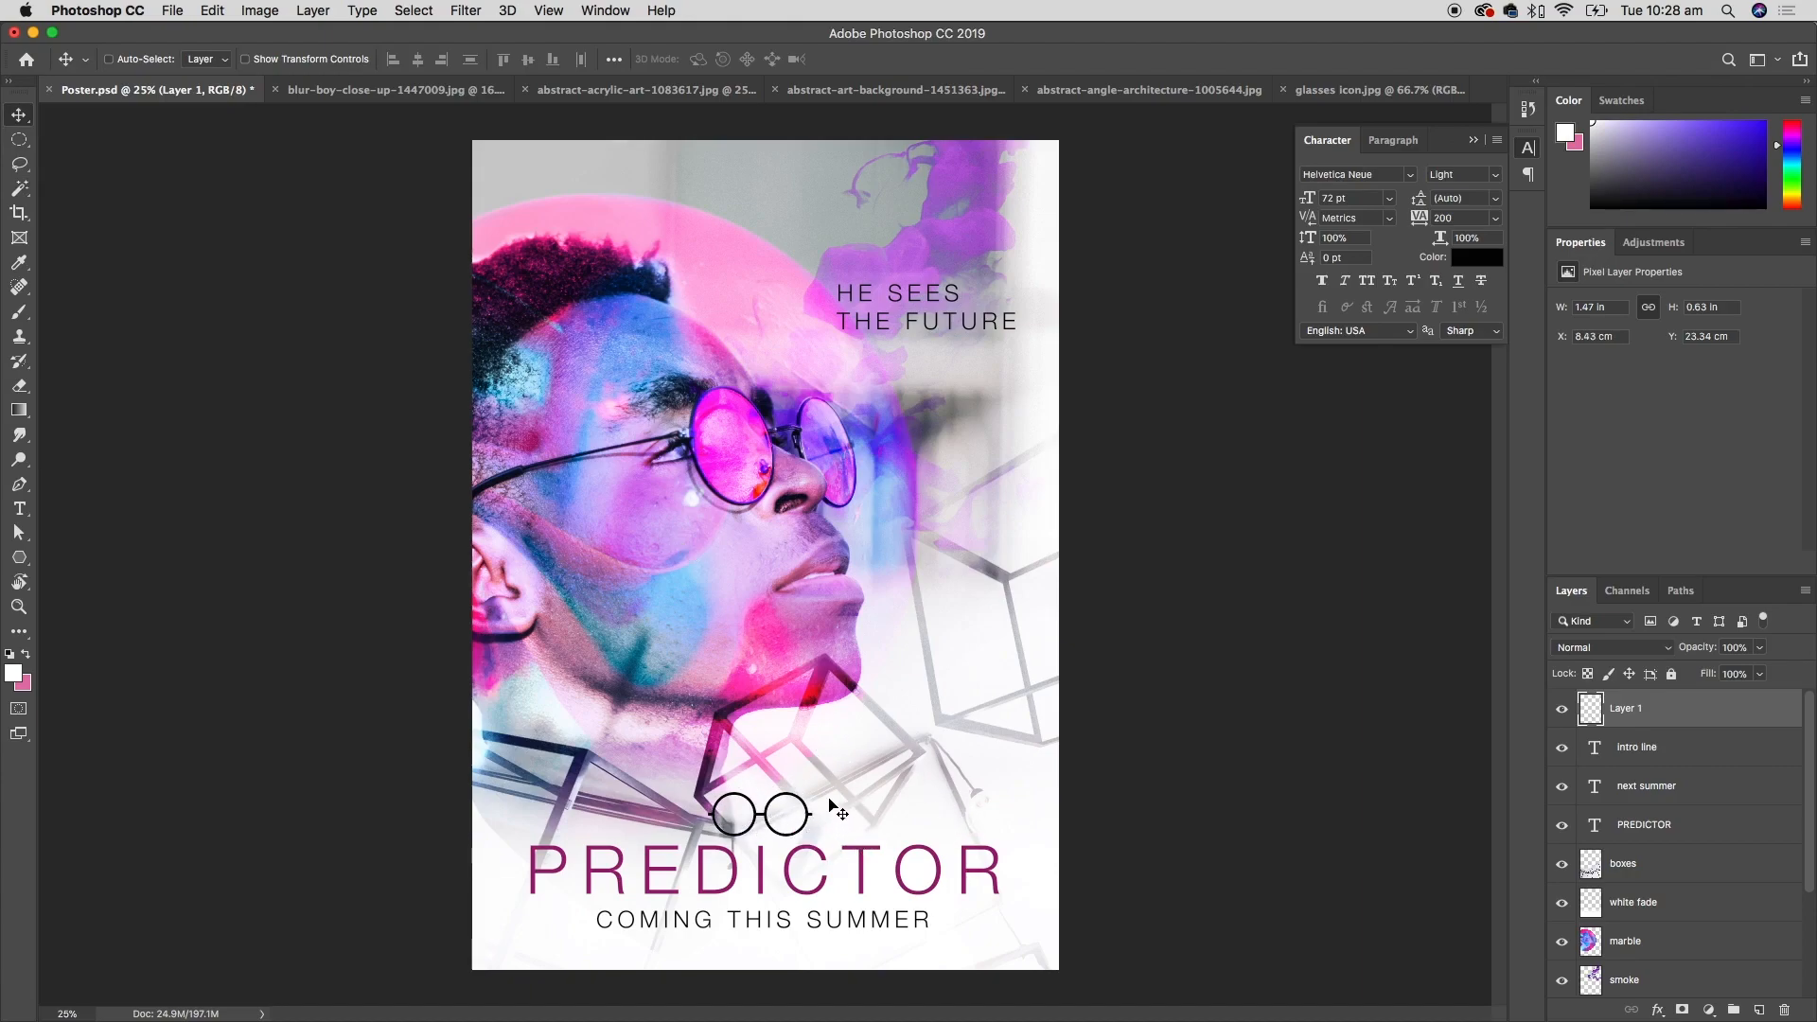
- Switch to Finder and open abstract-art-background-370799.jpg from the Images folder in Photoshop
key("super+Tab")
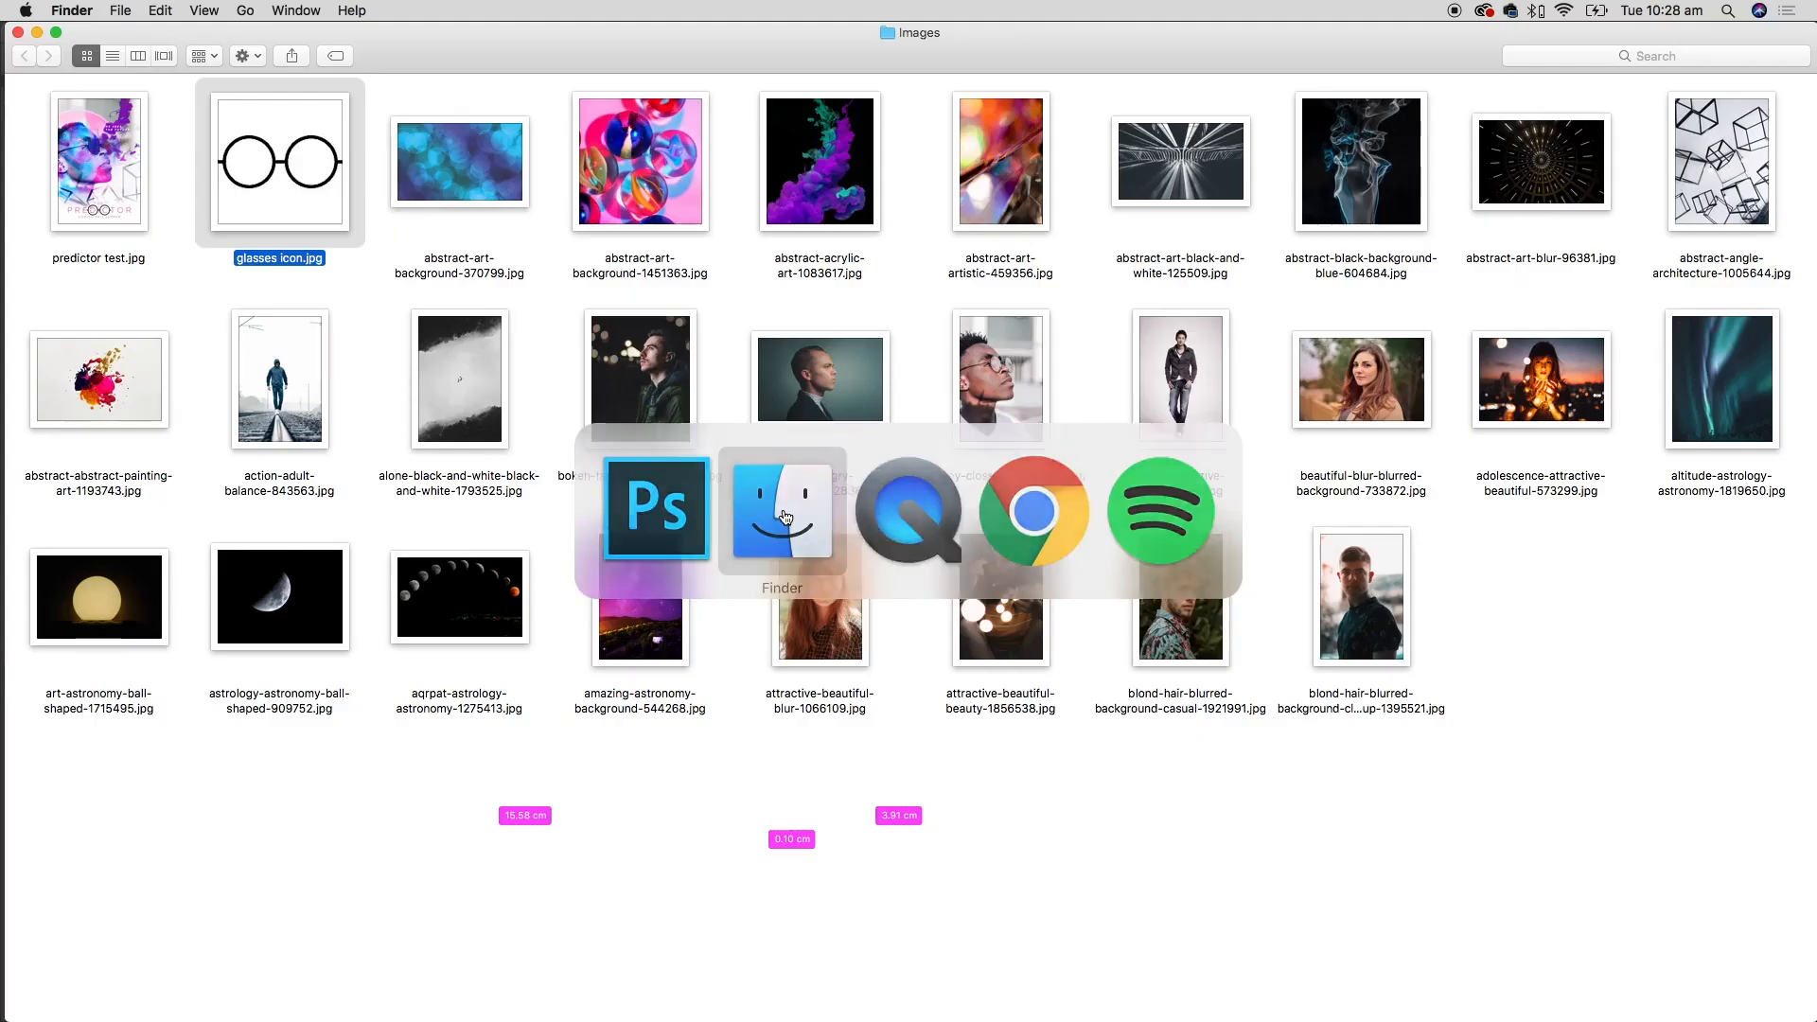
left_click(511, 185)
right_click(501, 192)
mouse_move(575, 212)
left_click(958, 286)
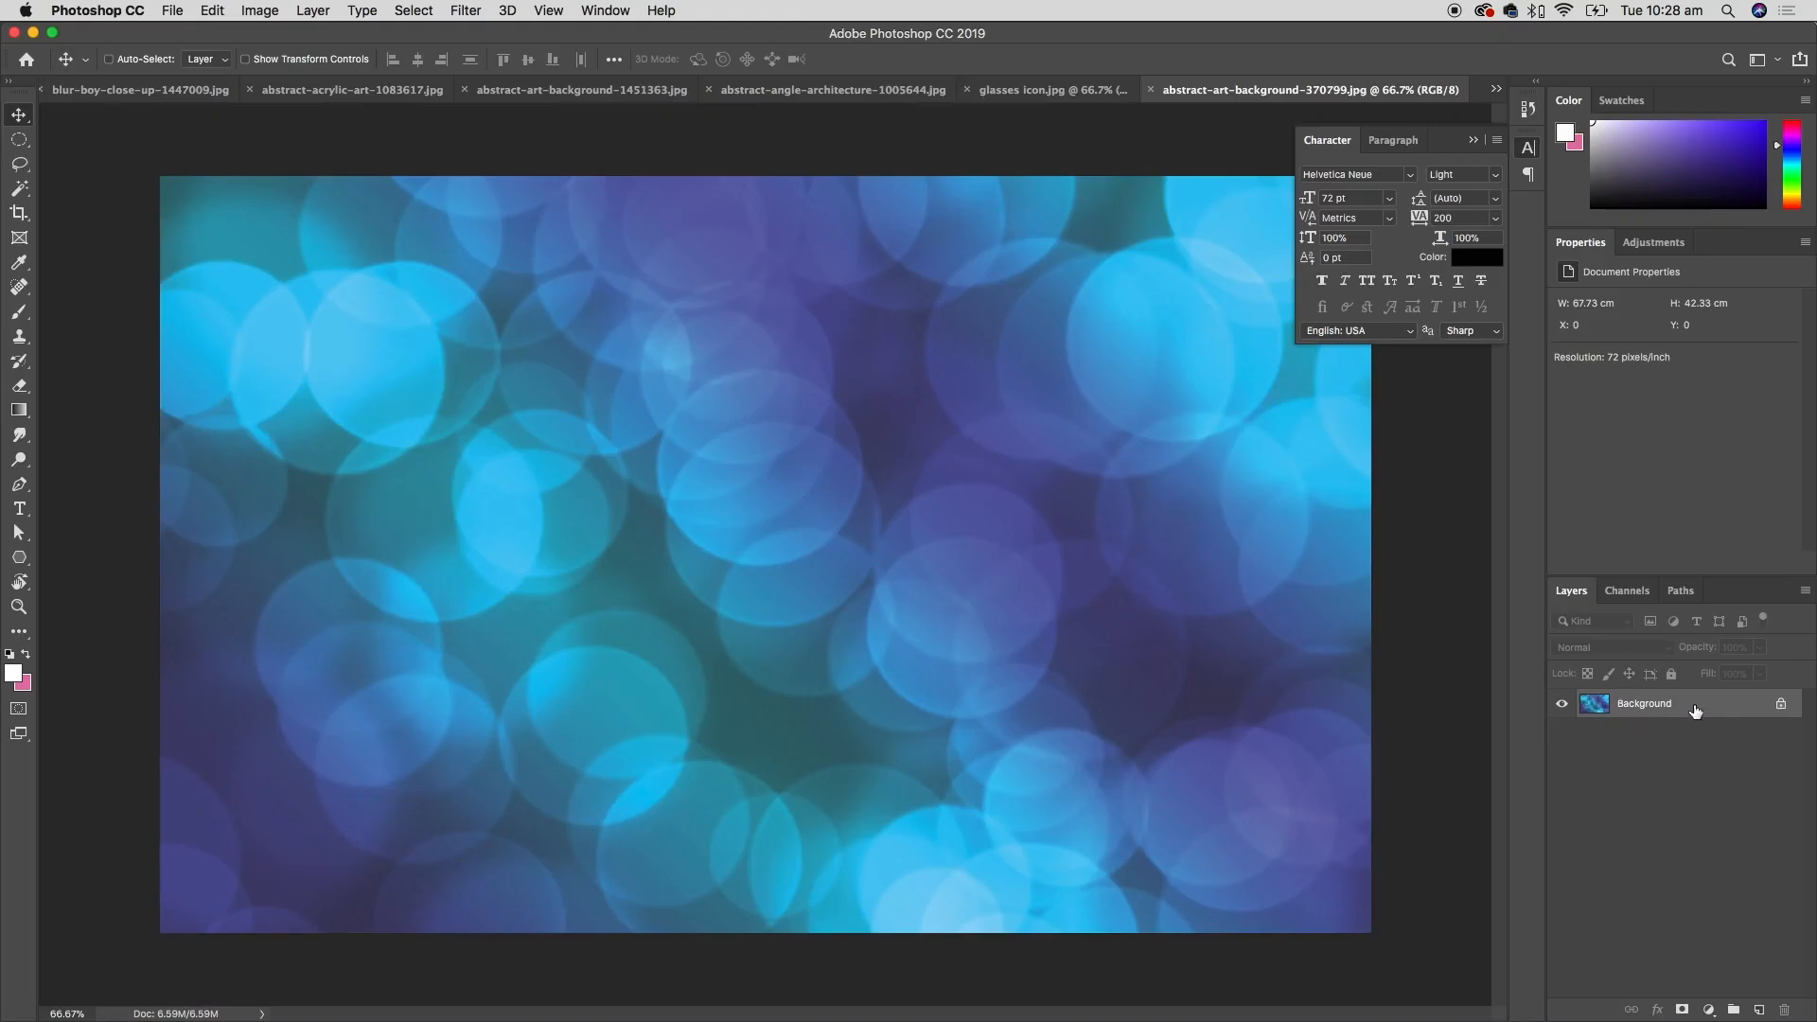
- Close the used source images without saving changes, keeping only Poster.psd and abstract-art-background-370799.jpg open
left_click_drag(1708, 709, 209, 112)
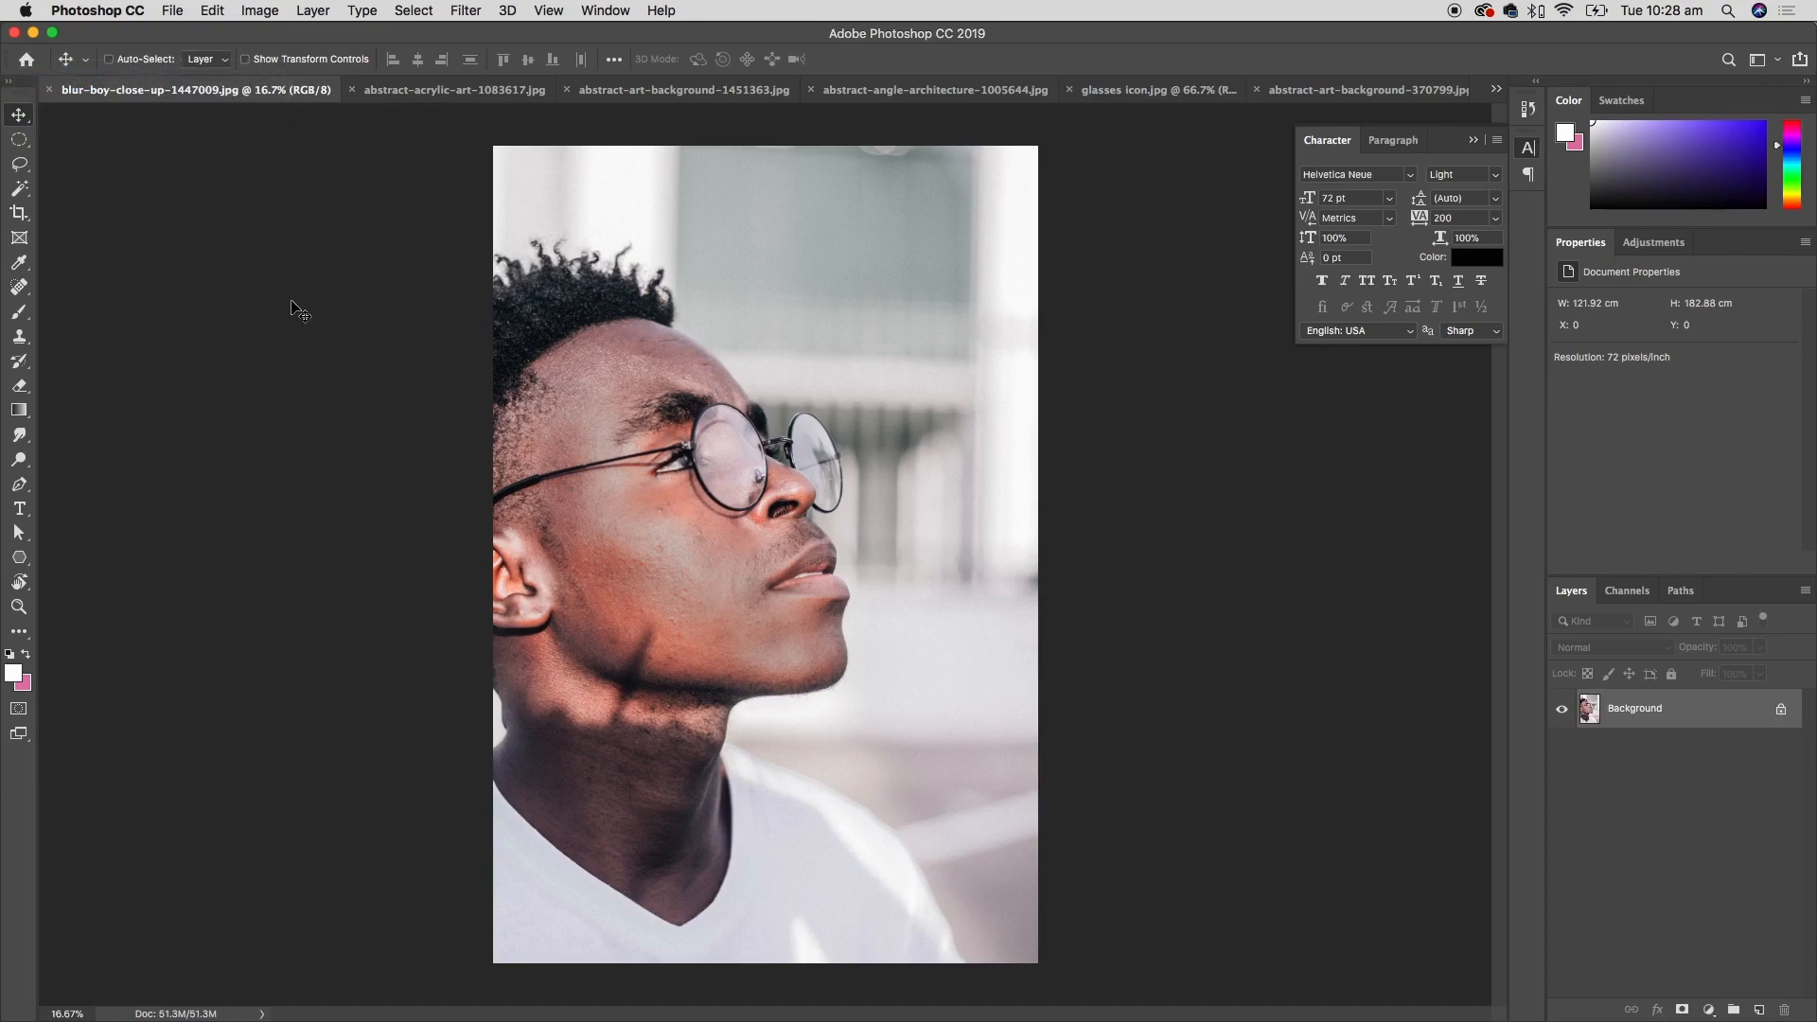
left_click(50, 90)
left_click(250, 94)
left_click(267, 90)
left_click(322, 89)
left_click(267, 90)
left_click_drag(966, 254, 886, 333)
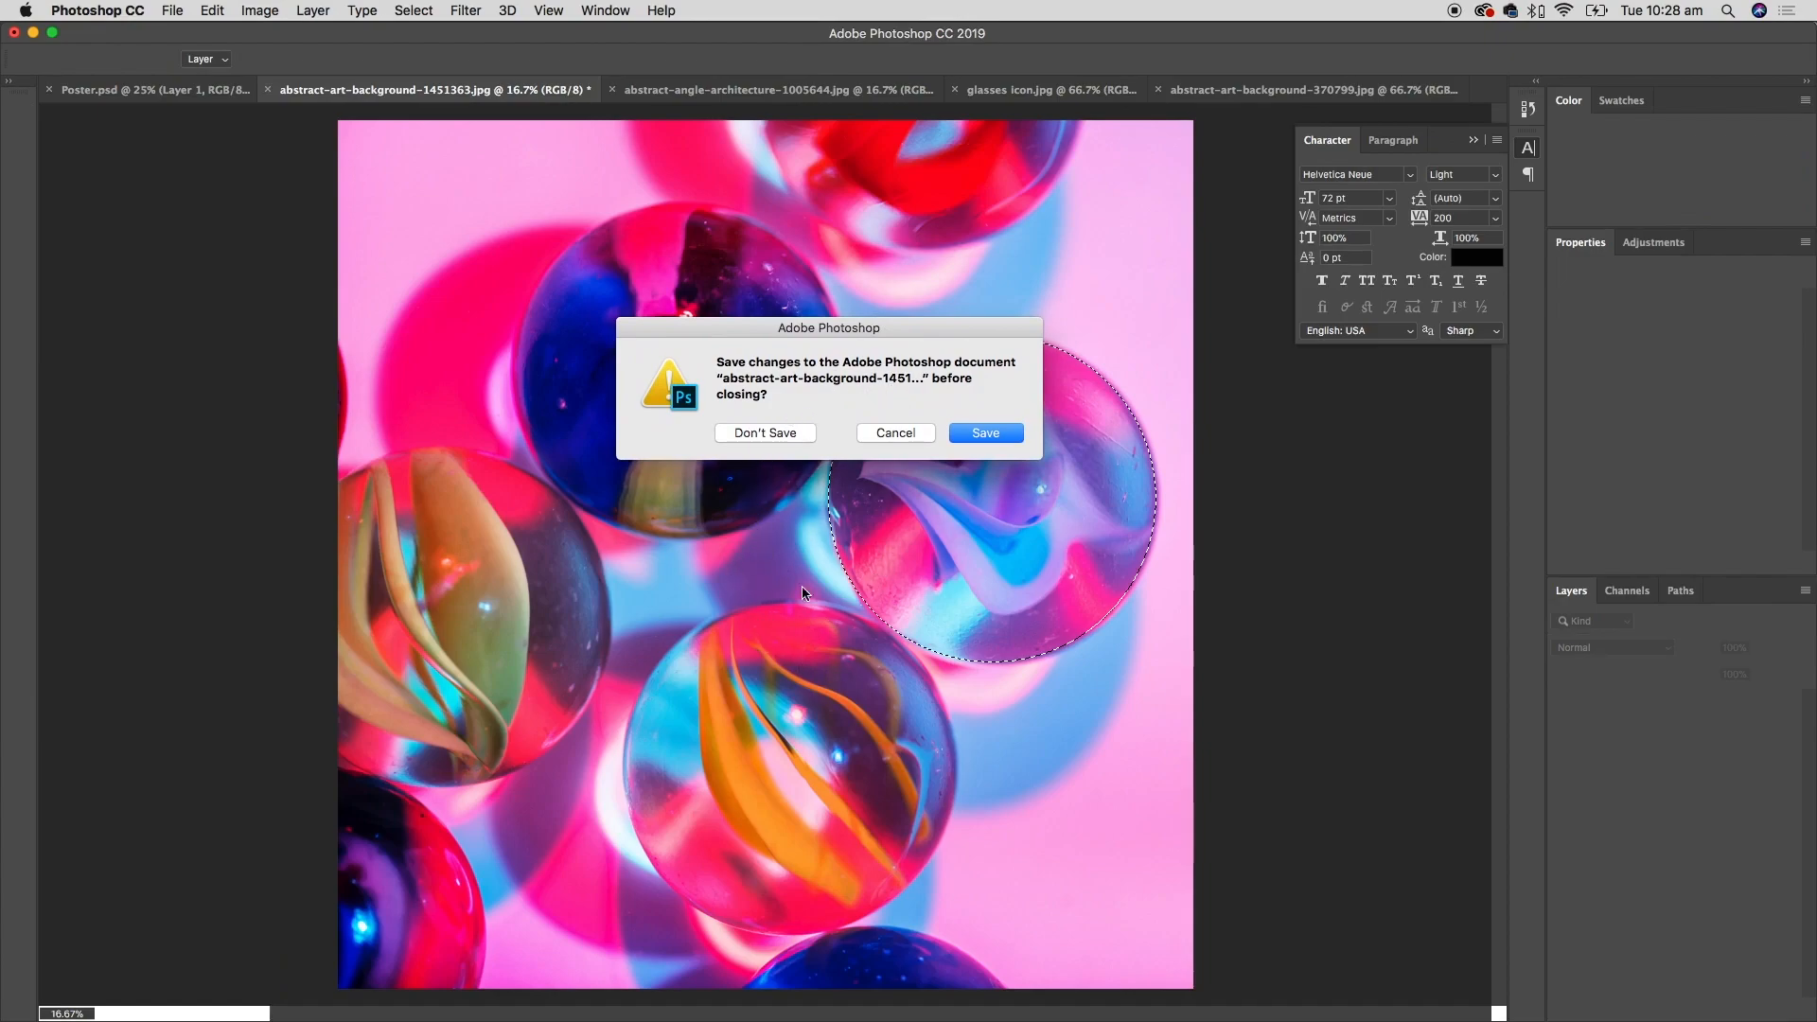
left_click(791, 433)
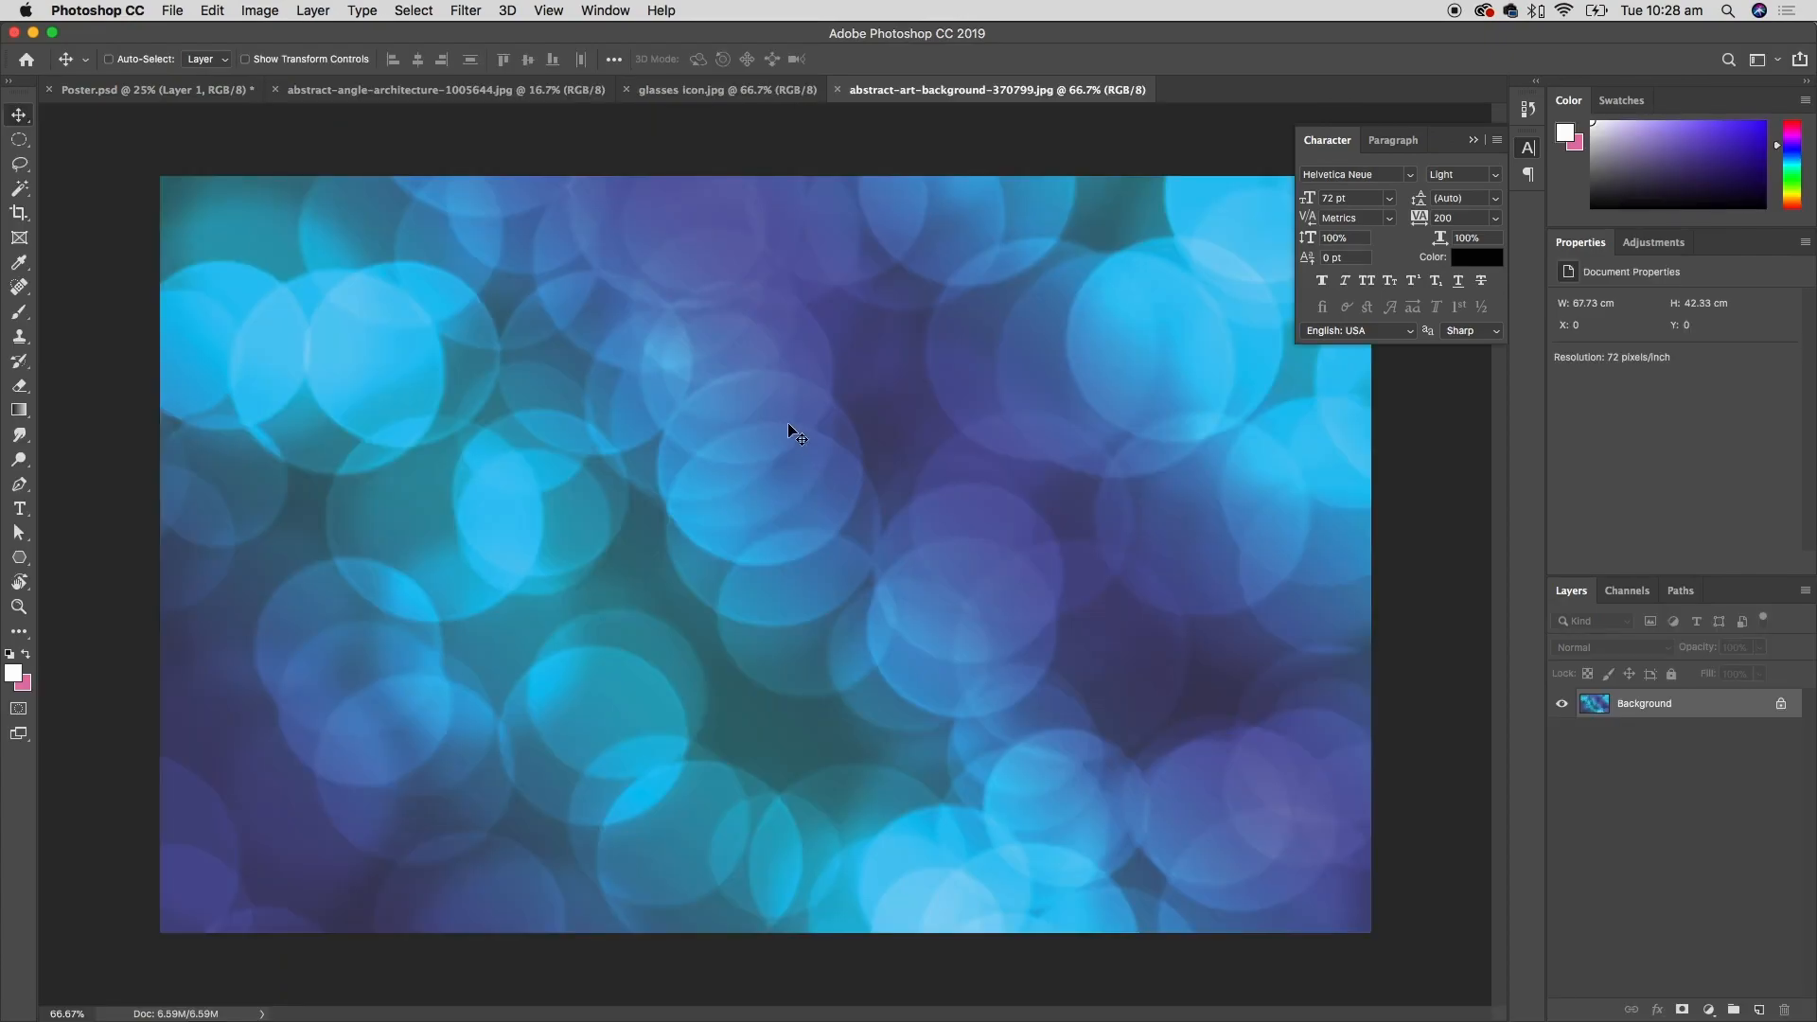
left_click(342, 92)
left_click(274, 90)
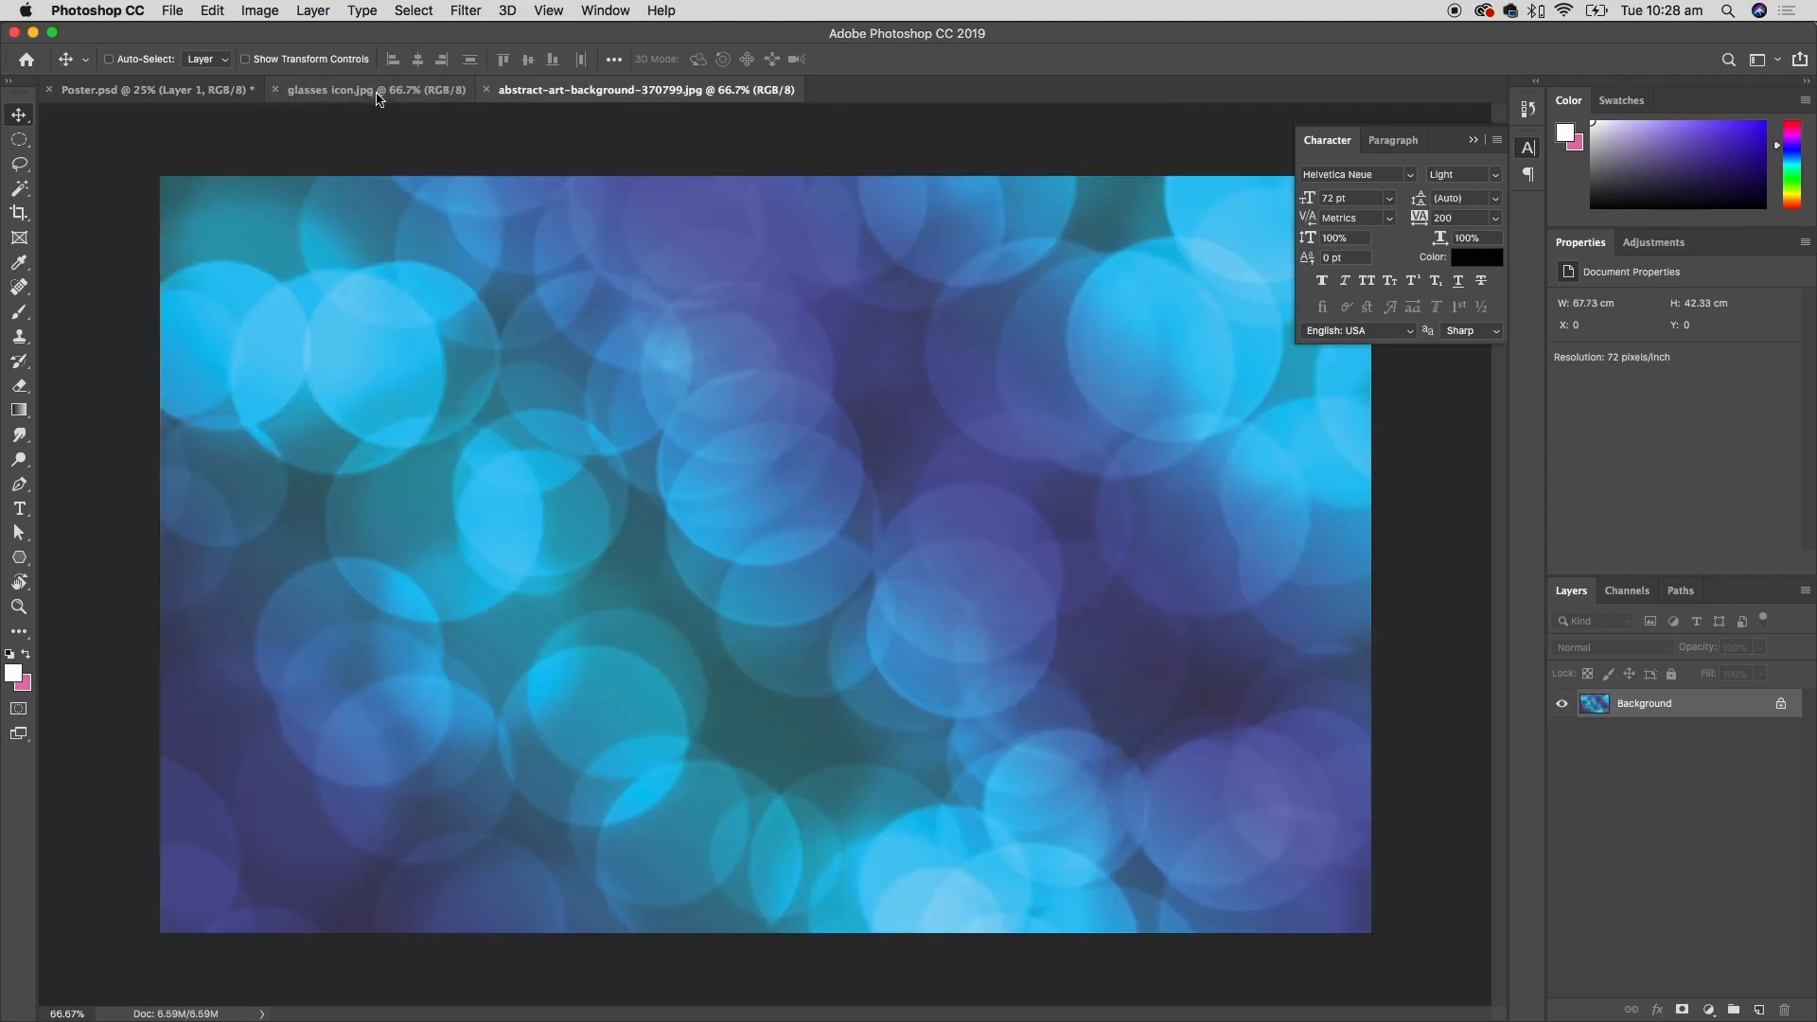
left_click(374, 92)
left_click(275, 91)
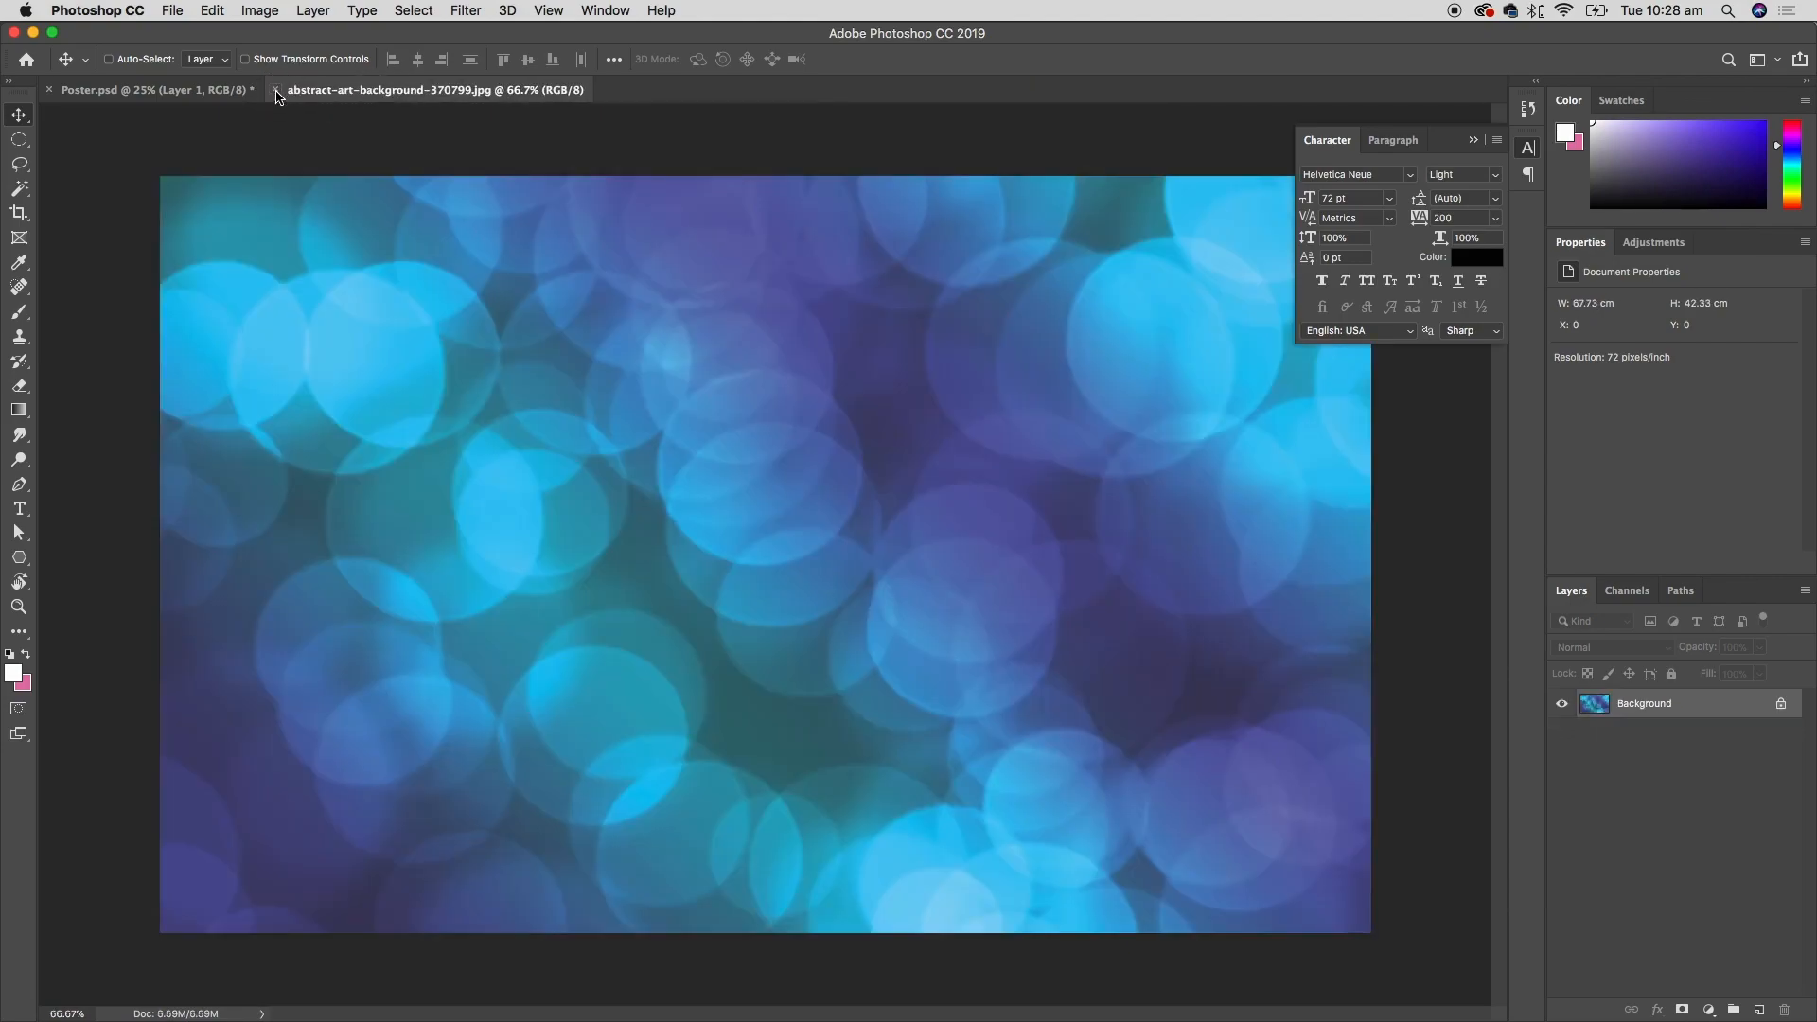
- Copy the blue bokeh image's Background layer into Poster.psd as the topmost layer
left_click(166, 91)
left_click(333, 99)
left_click_drag(1693, 709, 798, 515)
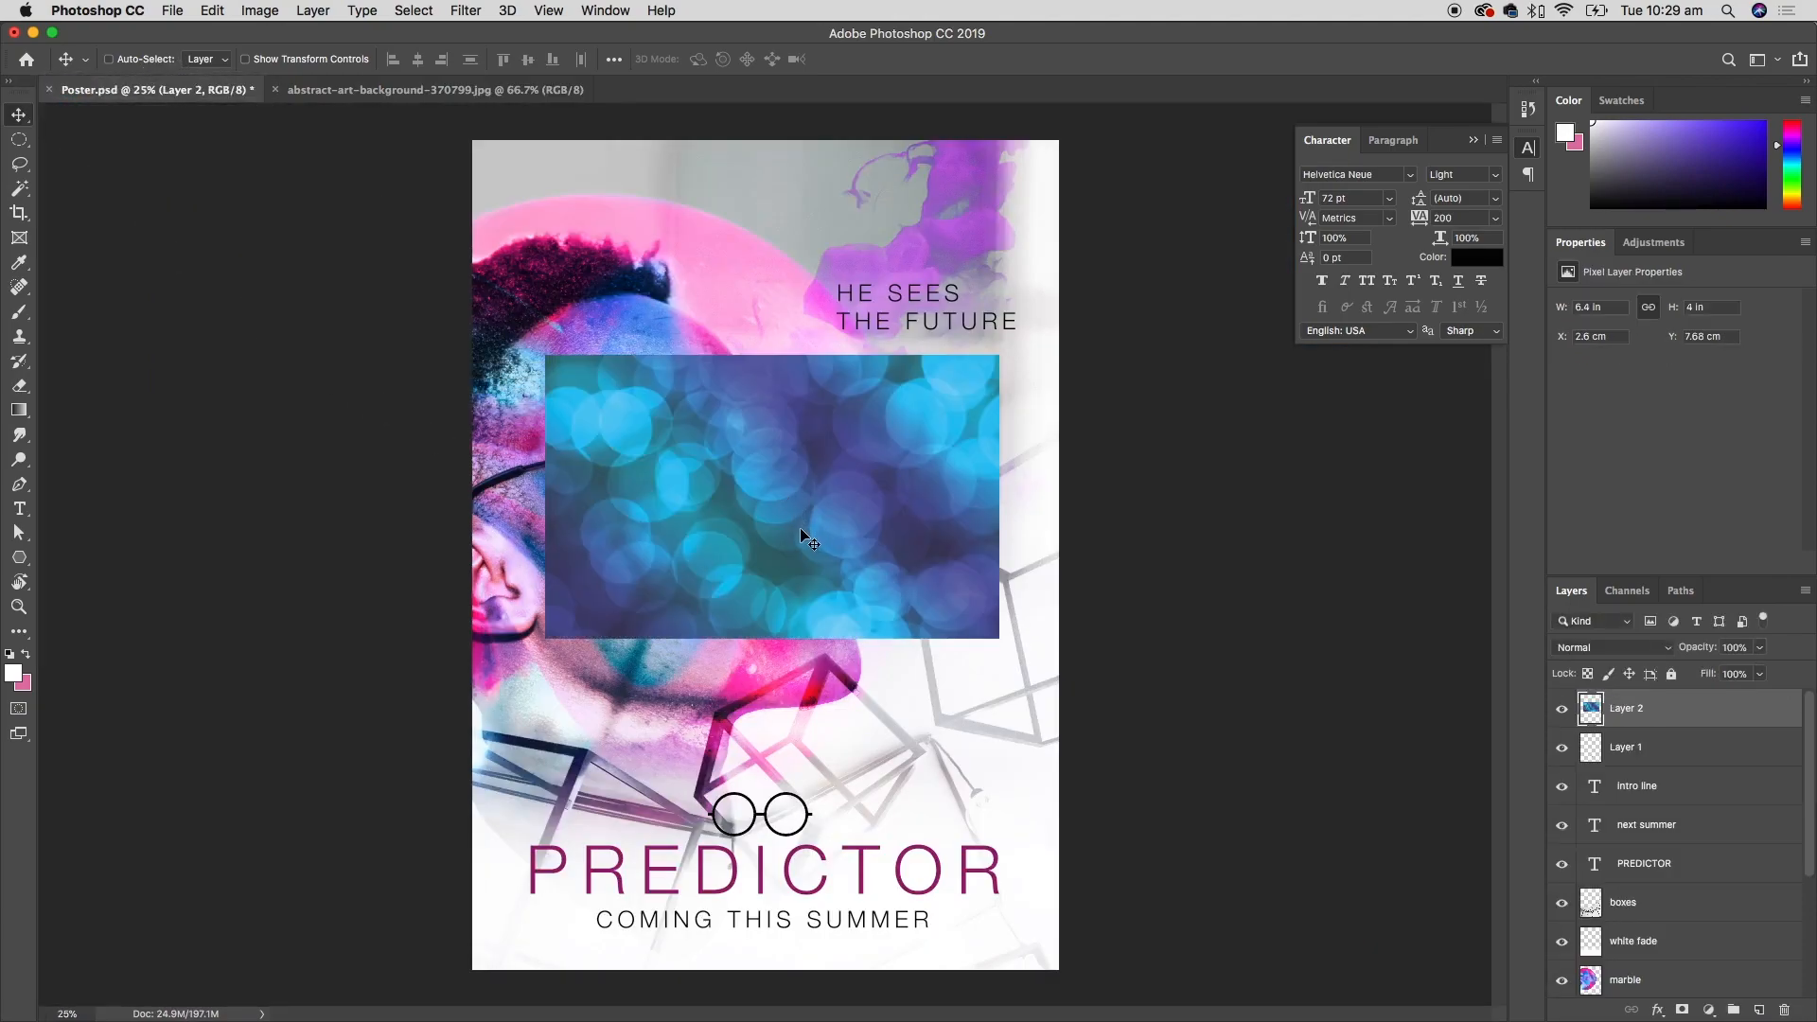
- Rotate the blue bokeh layer 90° and scale it proportionally to about 8.62 × 13.79 in to cover the whole poster
left_click(214, 12)
left_click(333, 432)
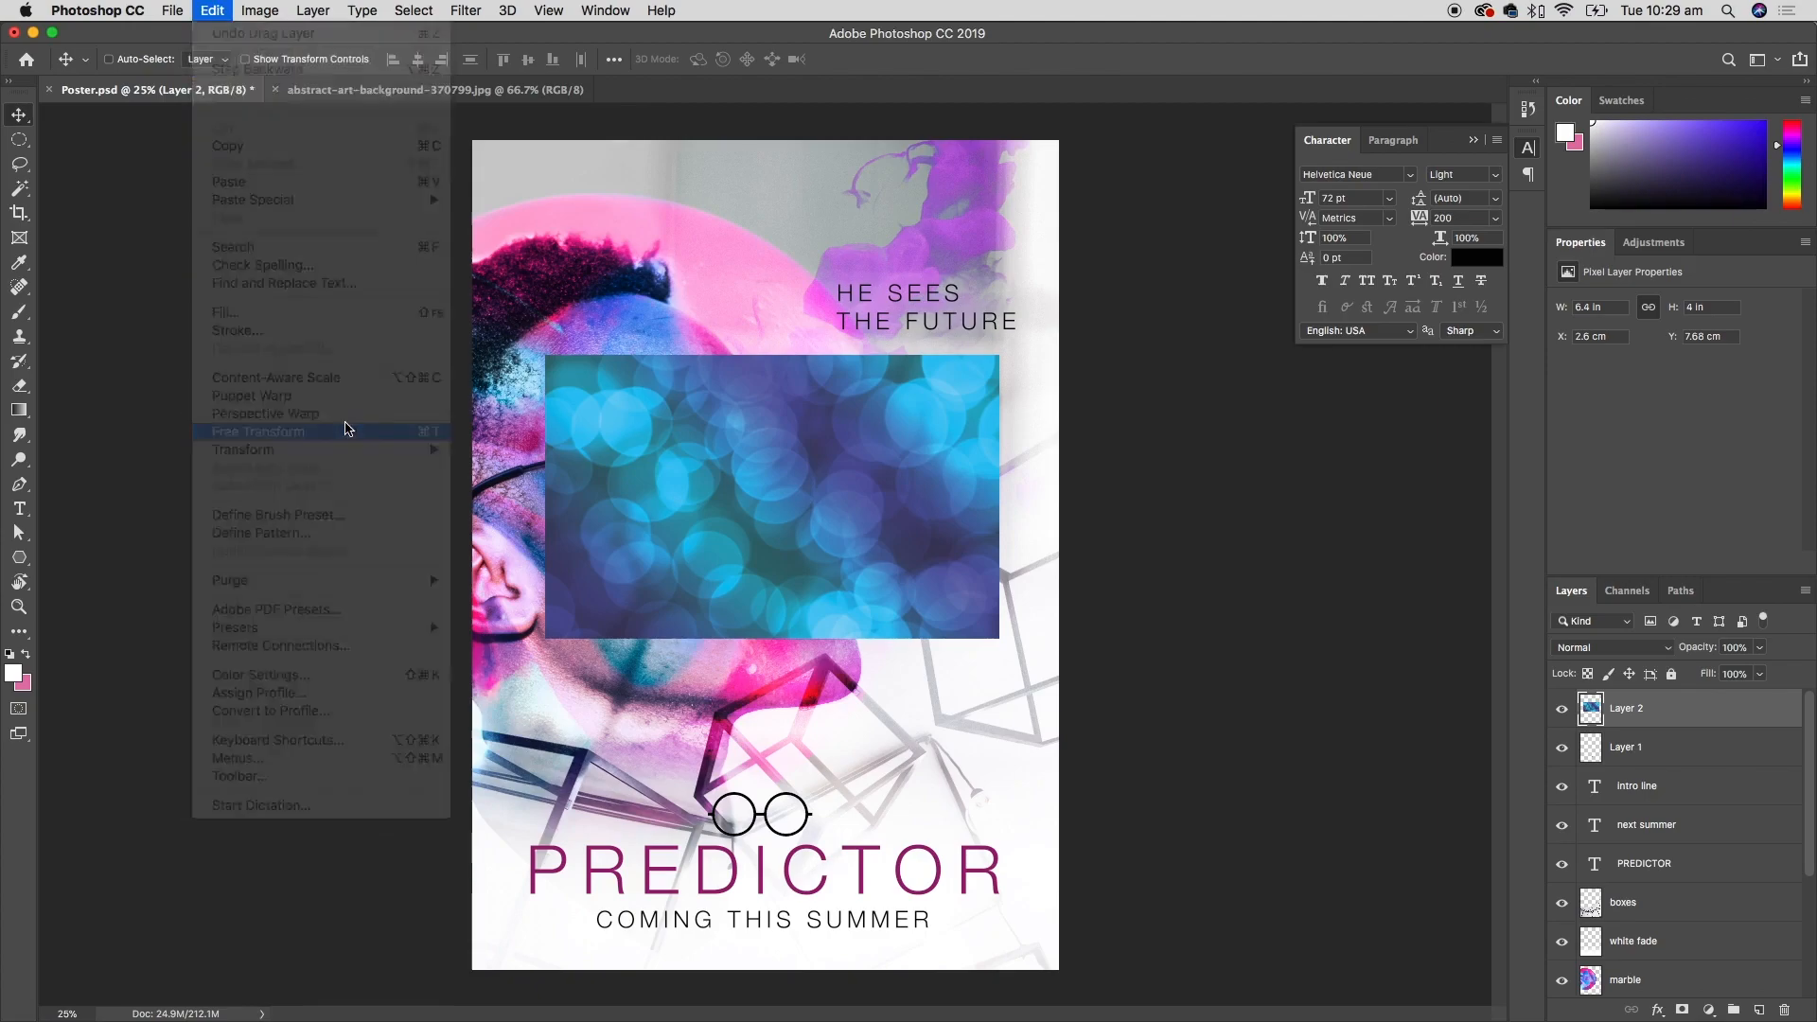
left_click_drag(1001, 354, 1231, 120)
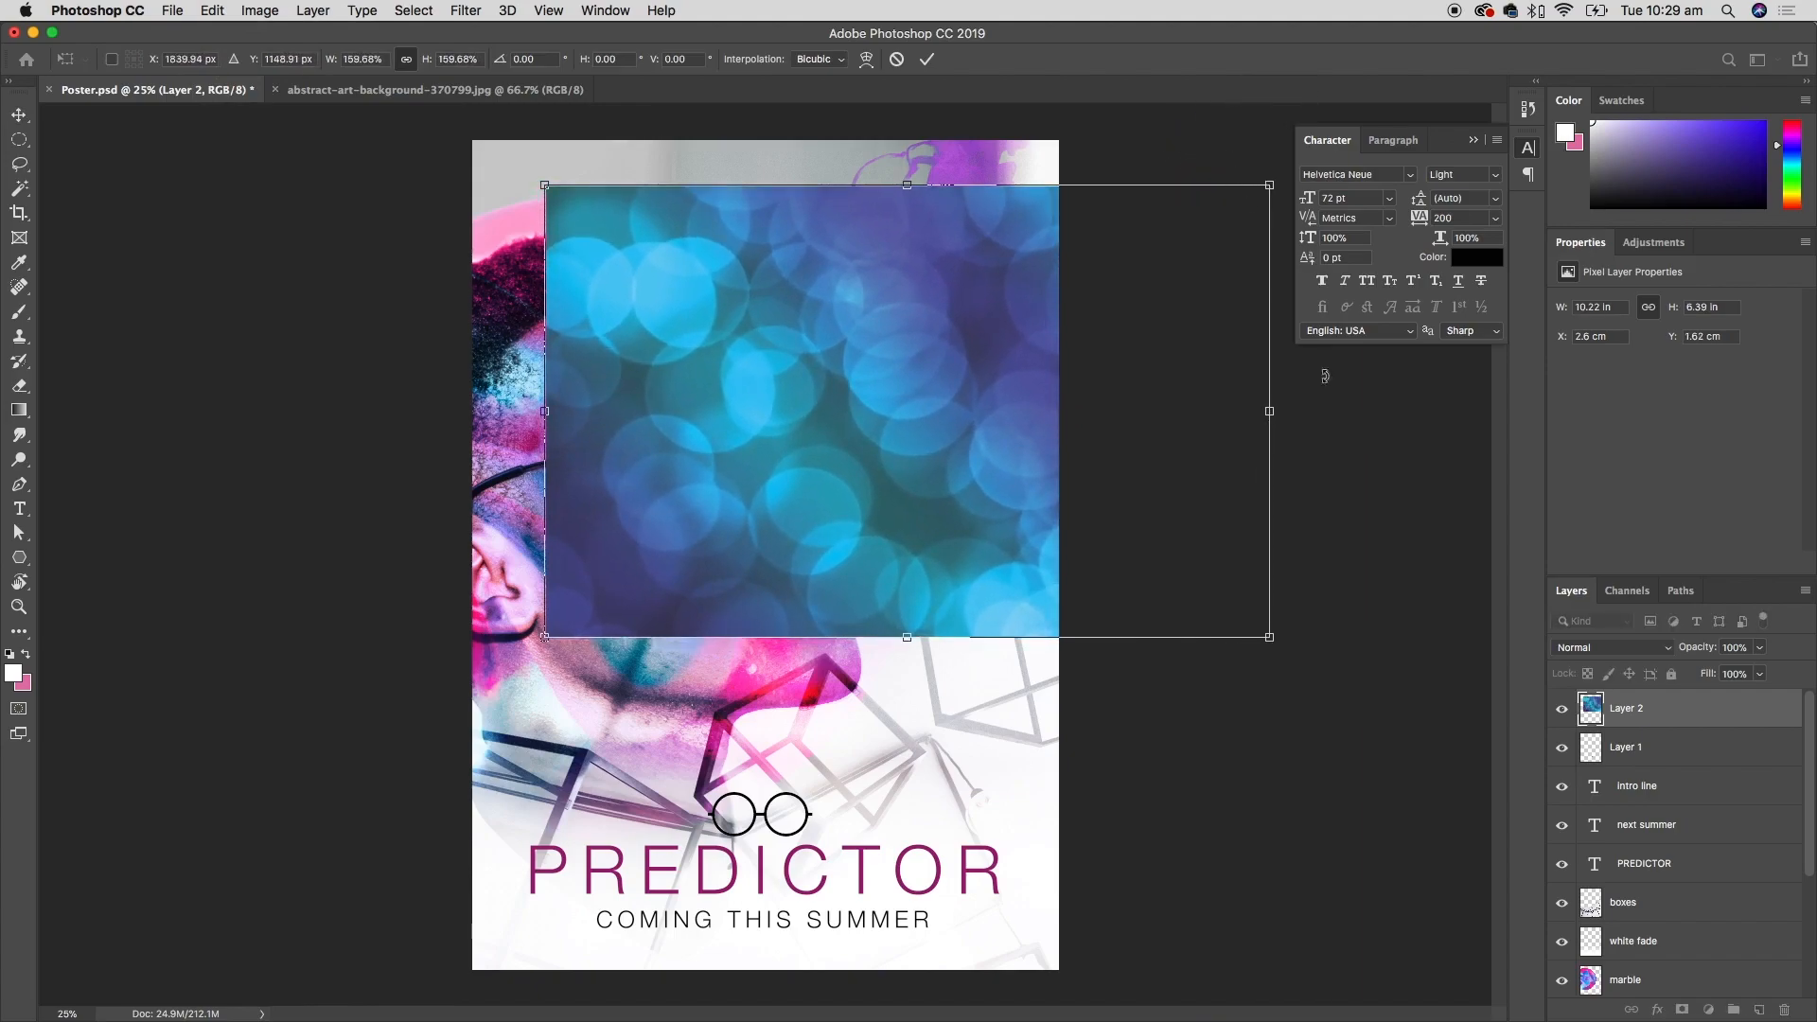
left_click_drag(1302, 666, 679, 811)
left_click_drag(824, 305, 616, 389)
left_click_drag(920, 856, 1207, 974)
key("super+minus")
key("super+minus")
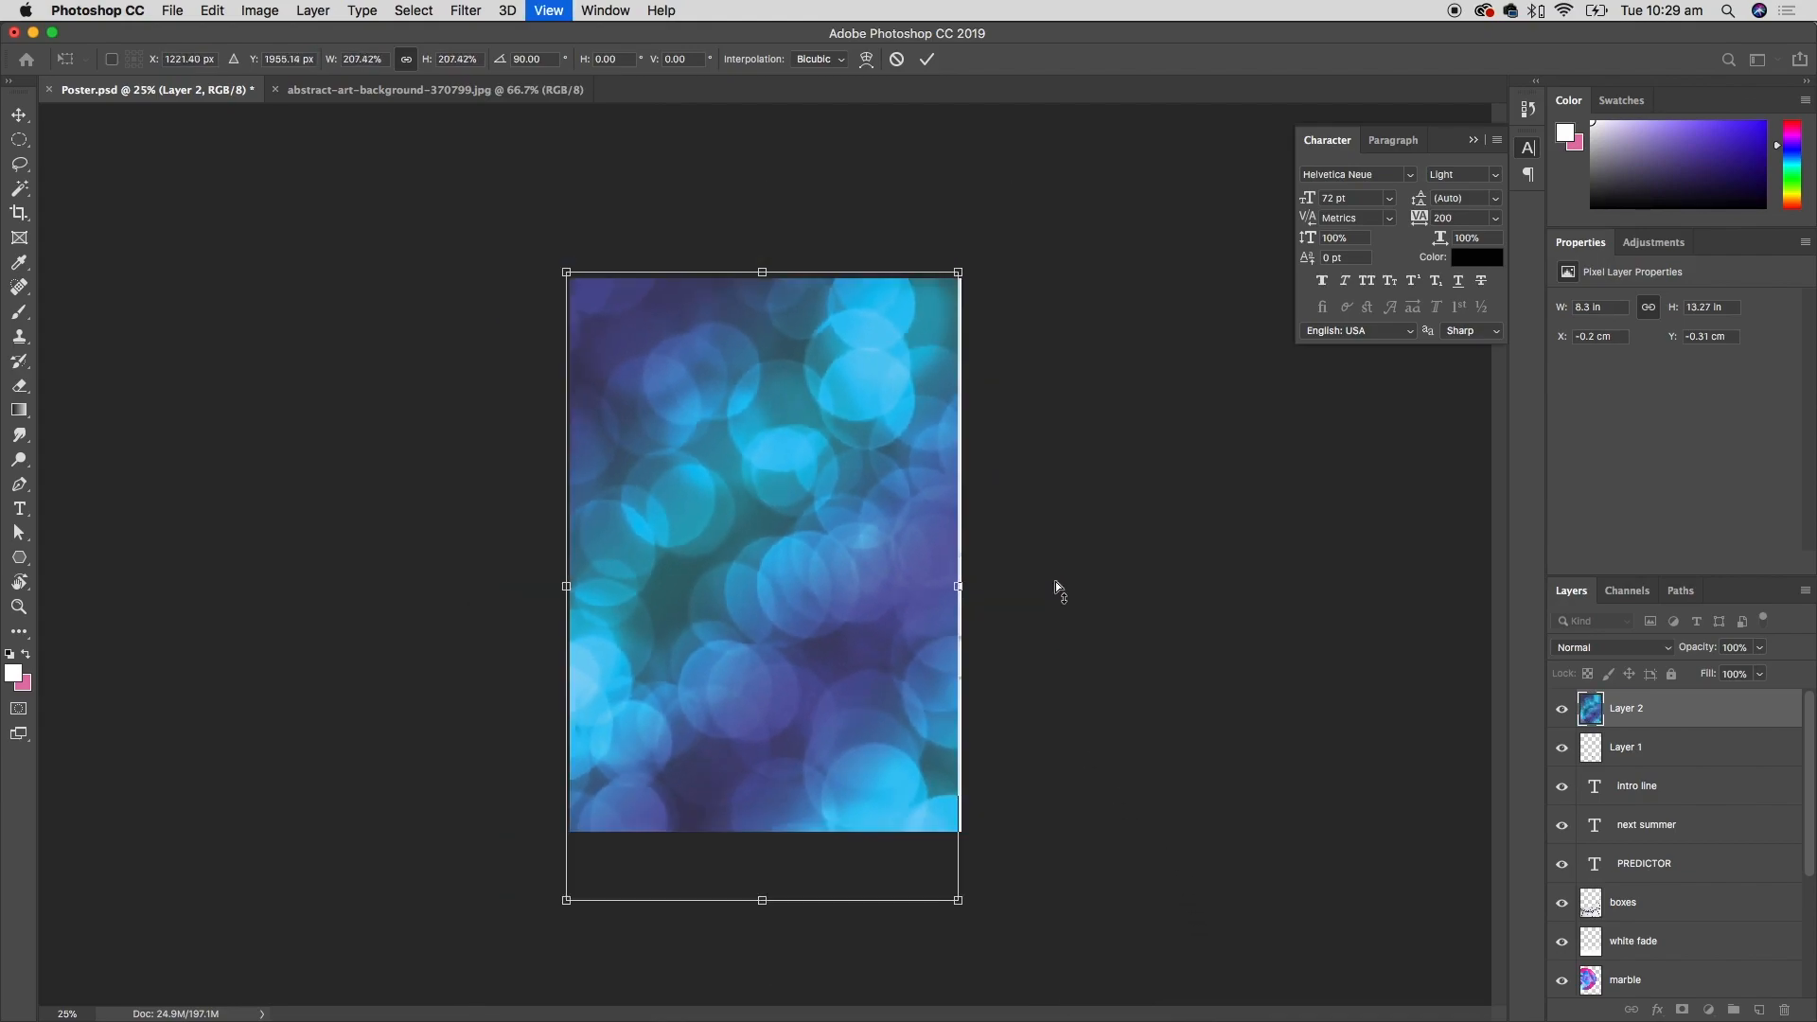
left_click_drag(910, 814, 922, 833)
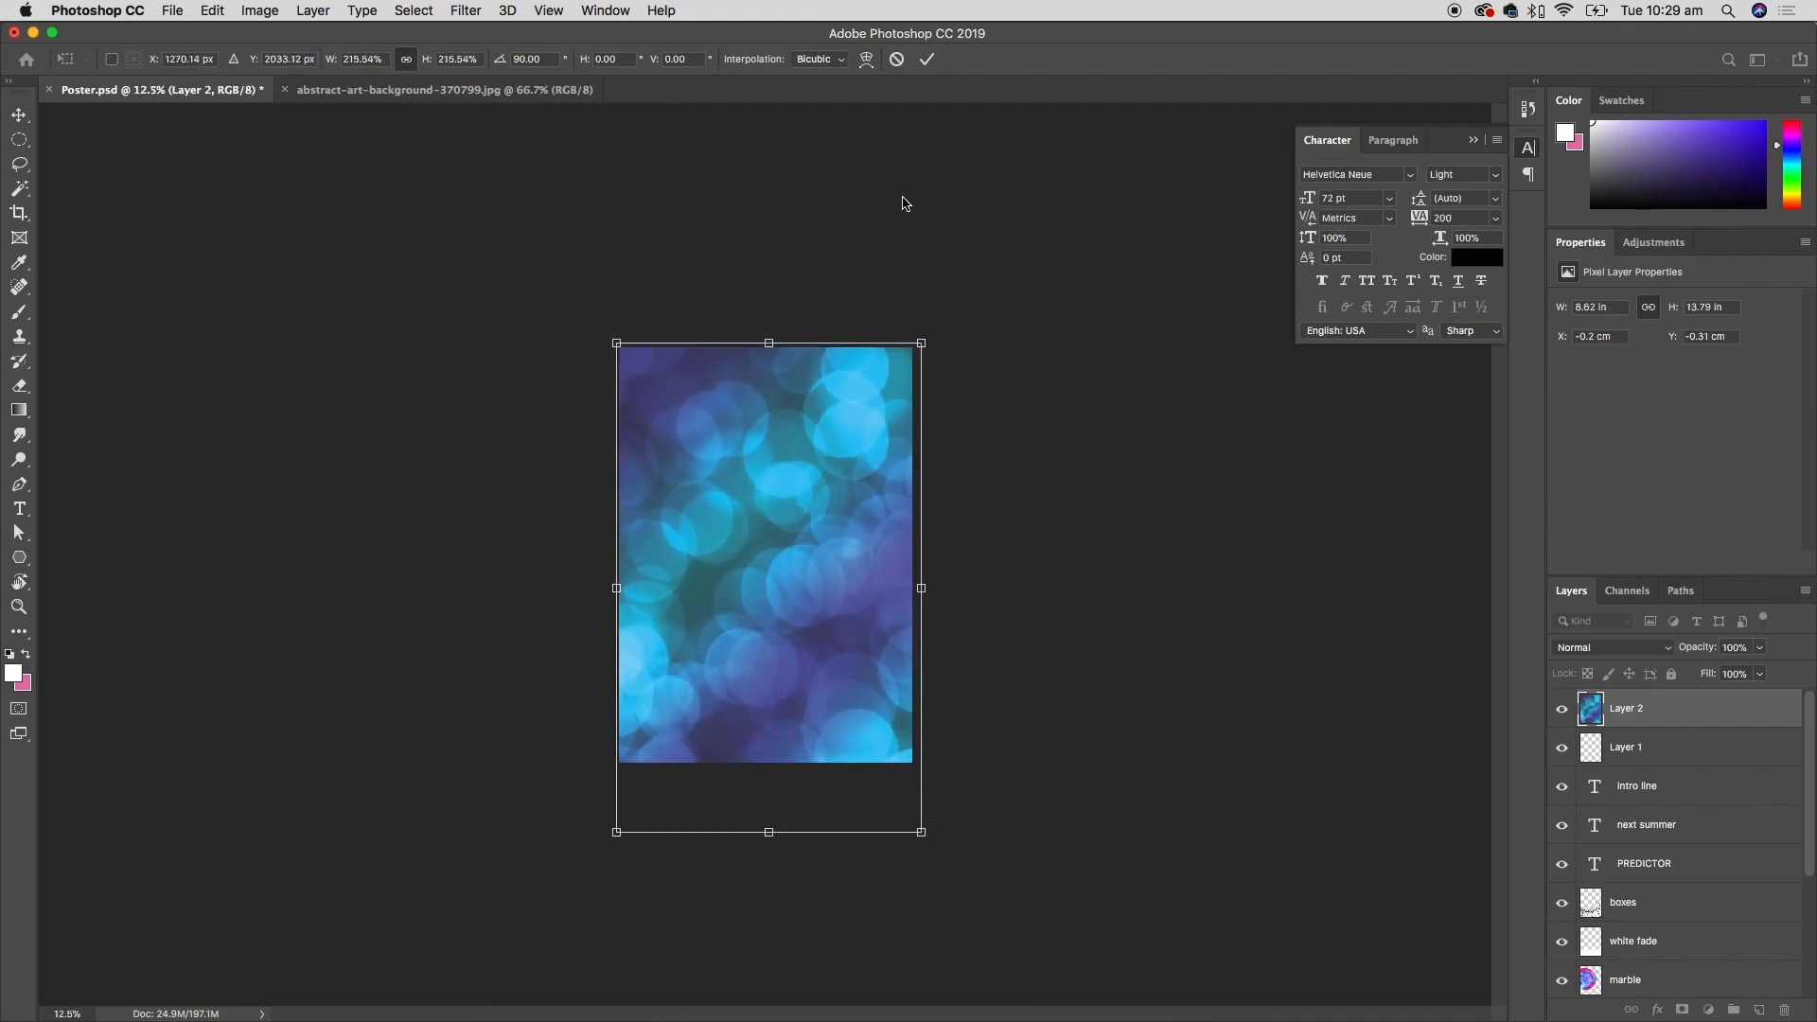
left_click(926, 59)
key("super+plus")
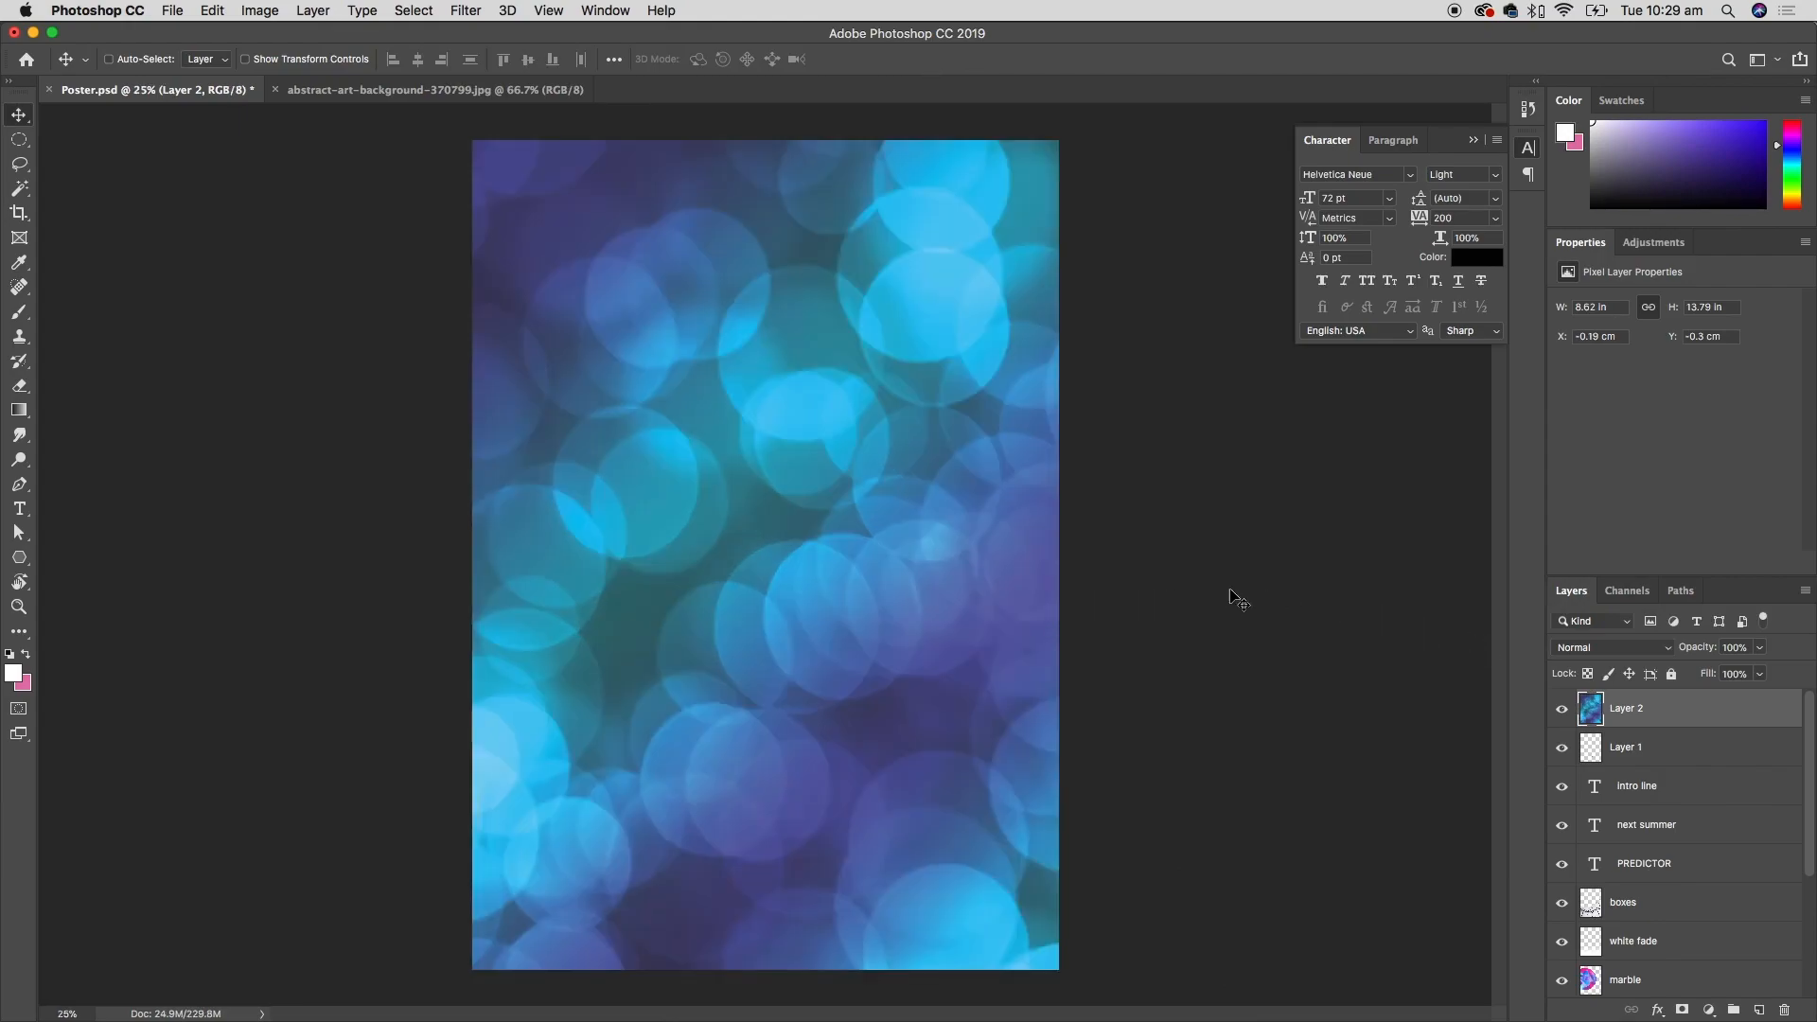
- Set the bokeh layer's blend mode to Overlay and compare the poster with and without the layer
left_click(1669, 650)
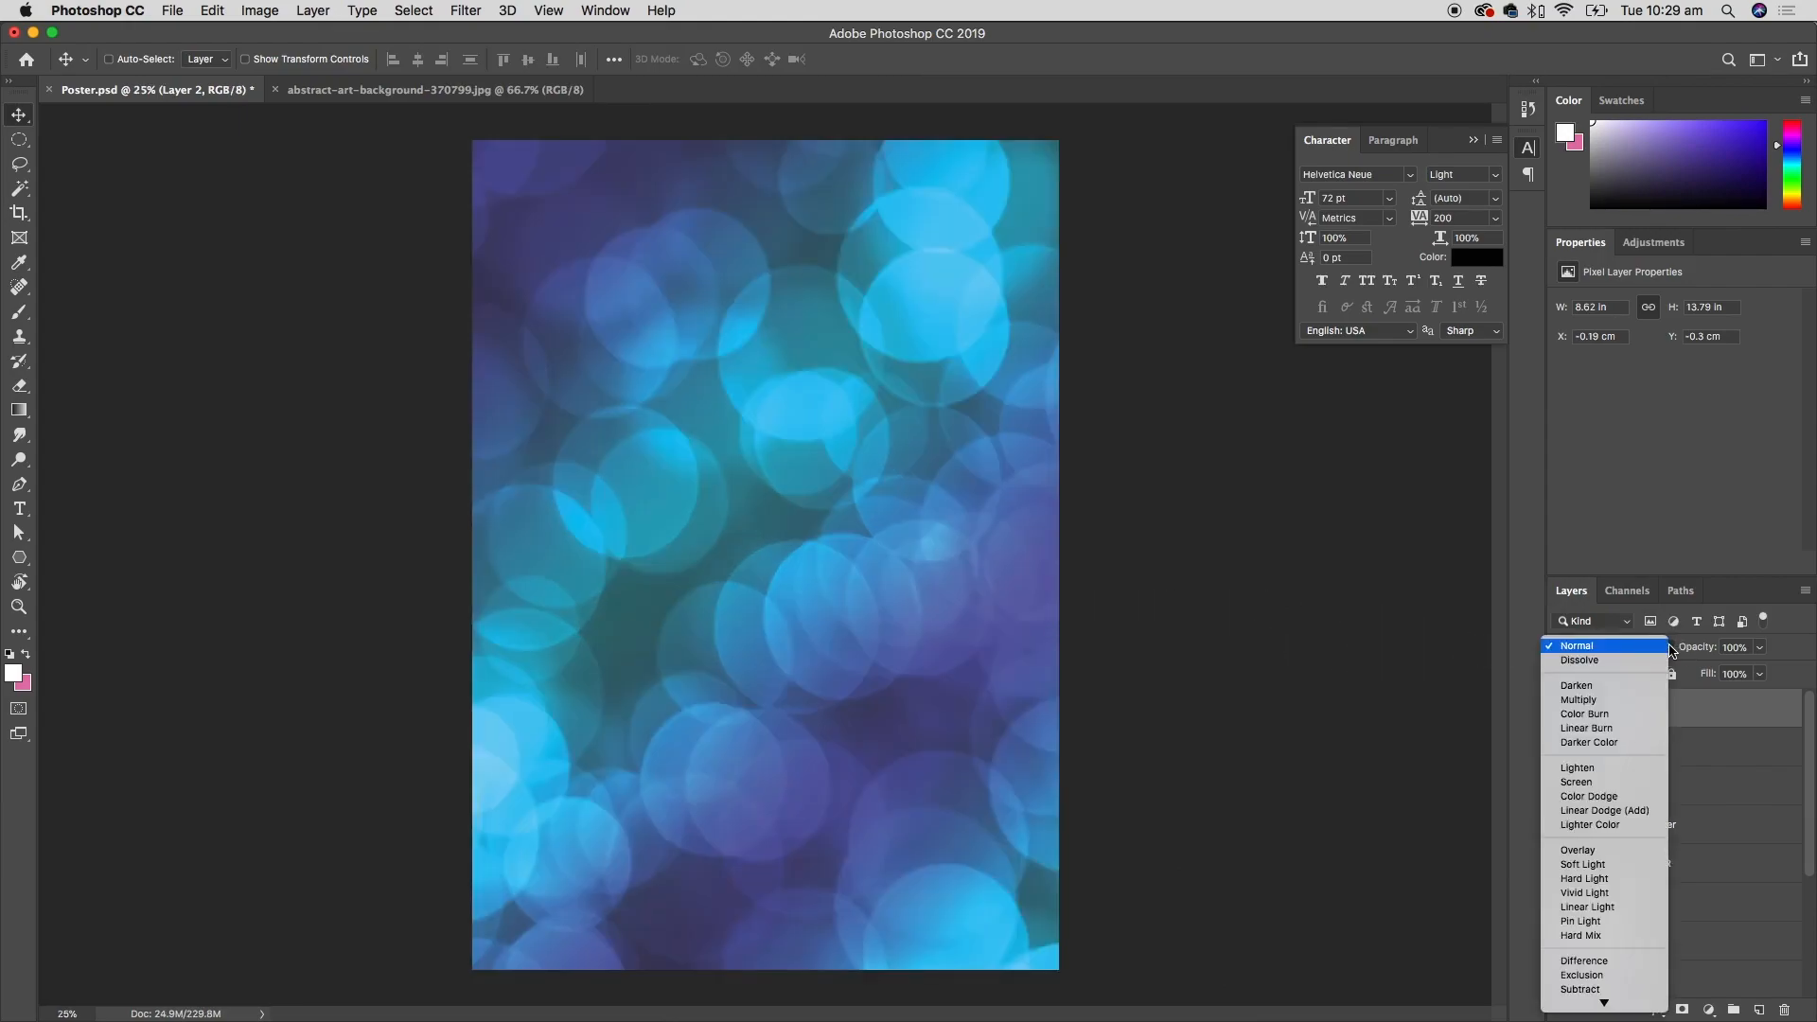
left_click(1631, 848)
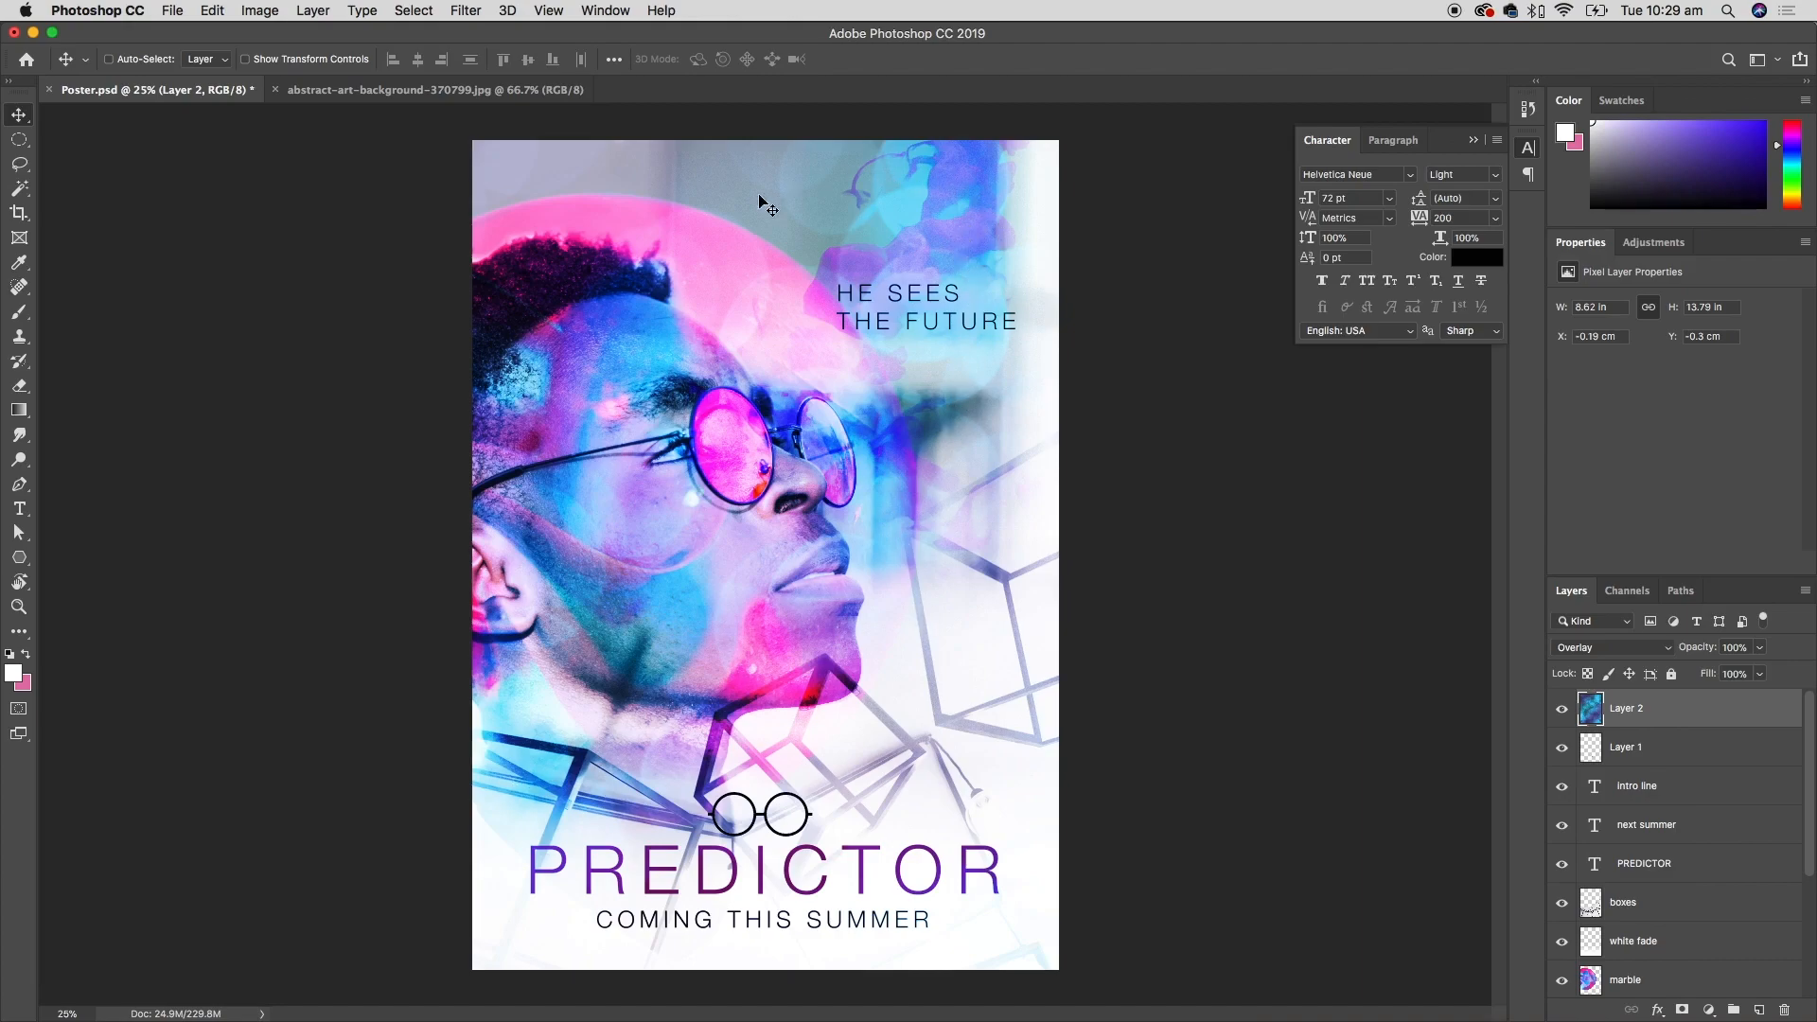
left_click(1562, 709)
left_click(1562, 710)
left_click(1562, 710)
left_click(1562, 710)
left_click(1562, 708)
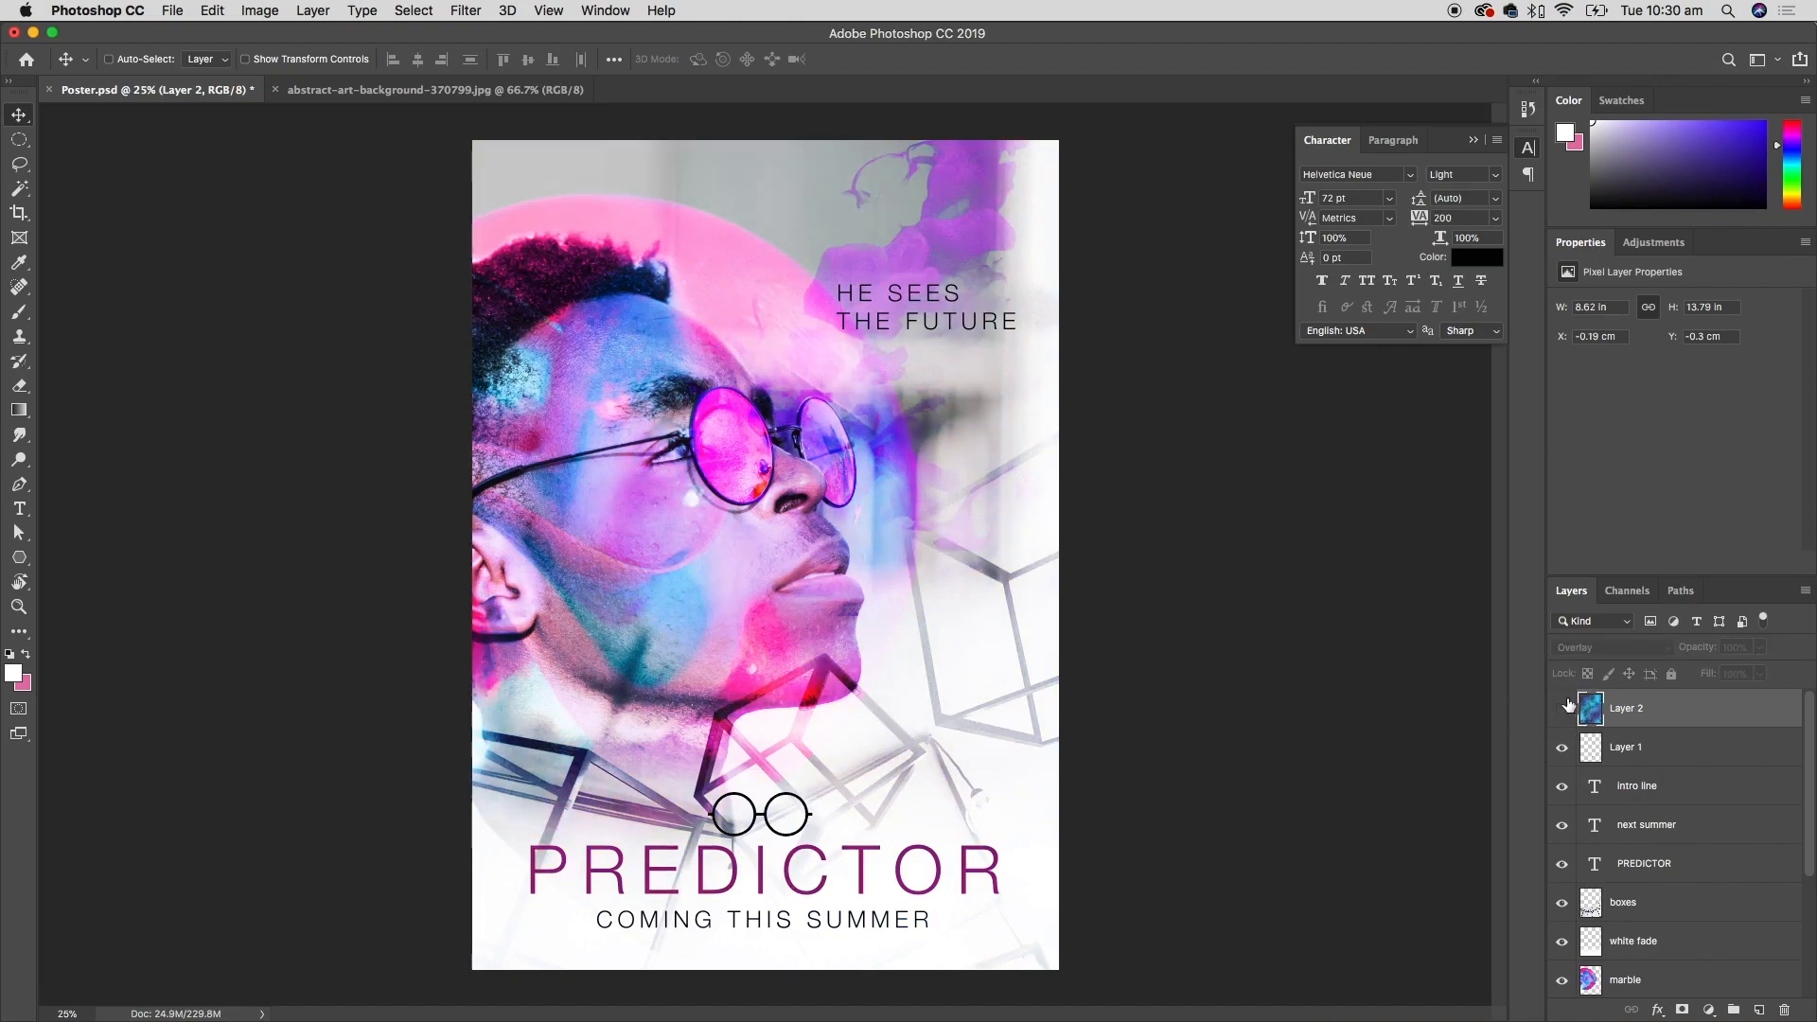
left_click(1563, 712)
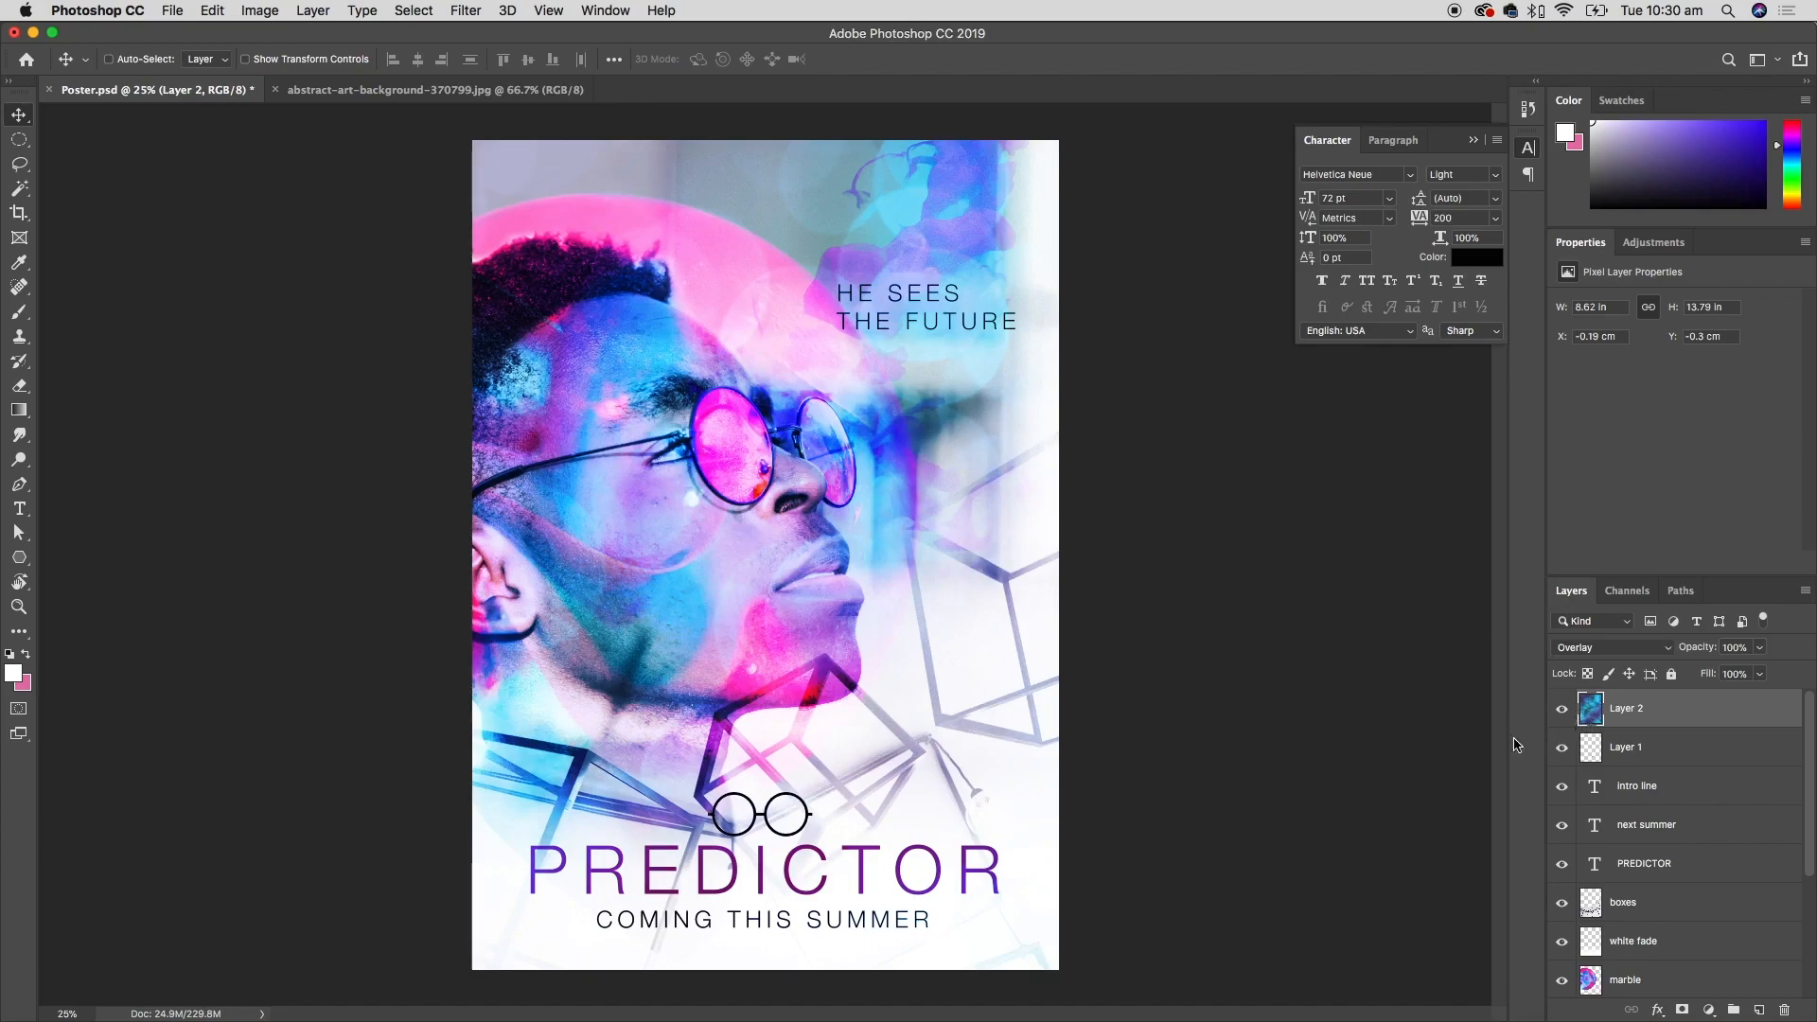
left_click(1562, 710)
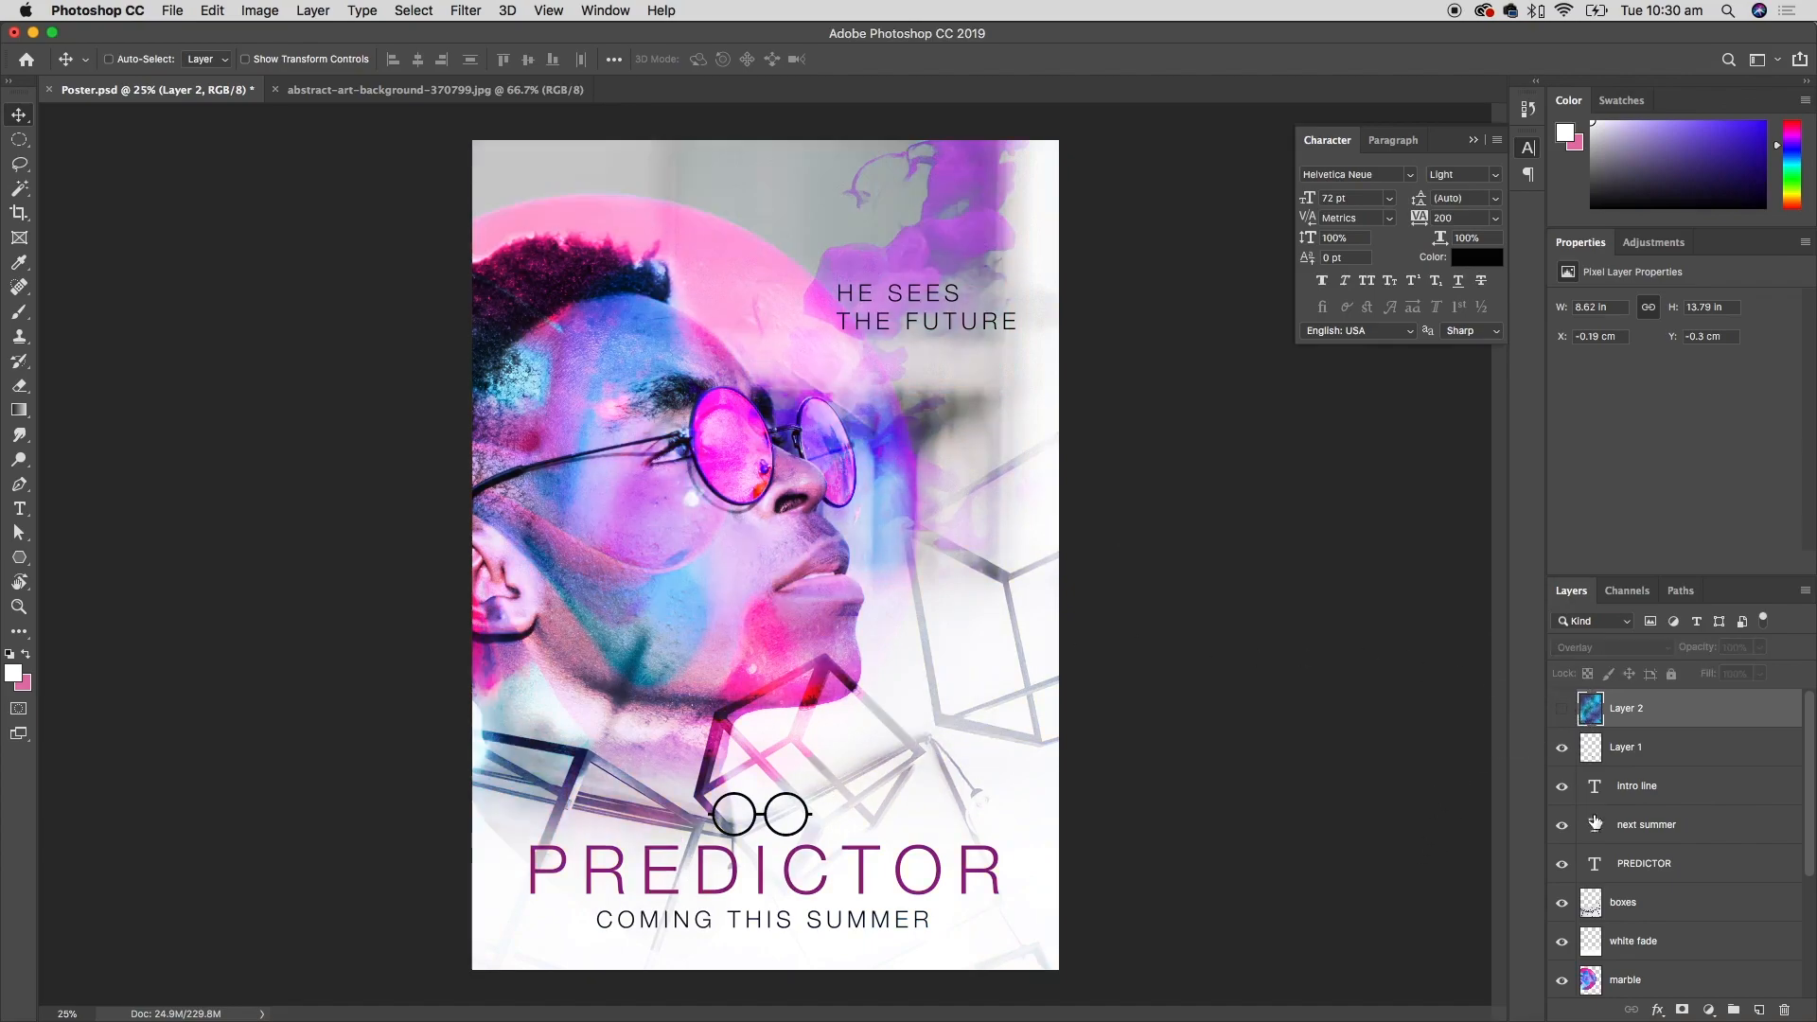
left_click(1562, 710)
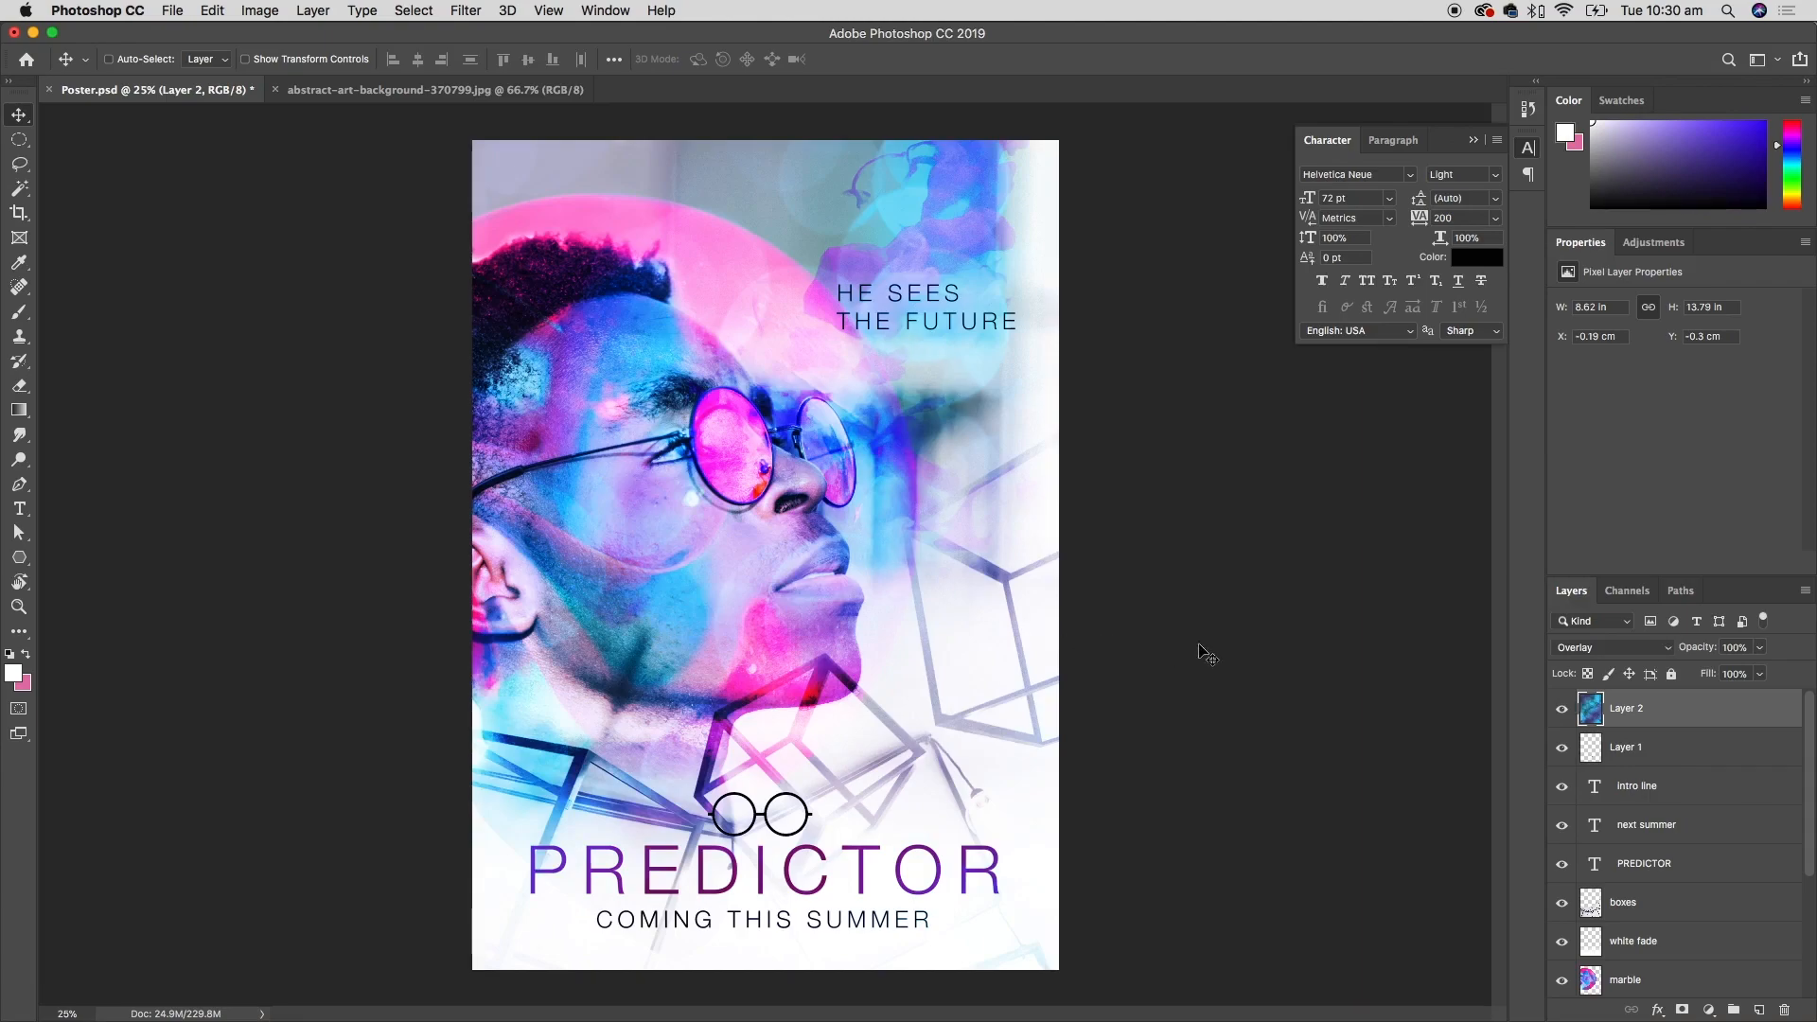
- Rename the bokeh overlay layer as "blue texture"
double_click(1635, 708)
type("blue texture")
key("Return")
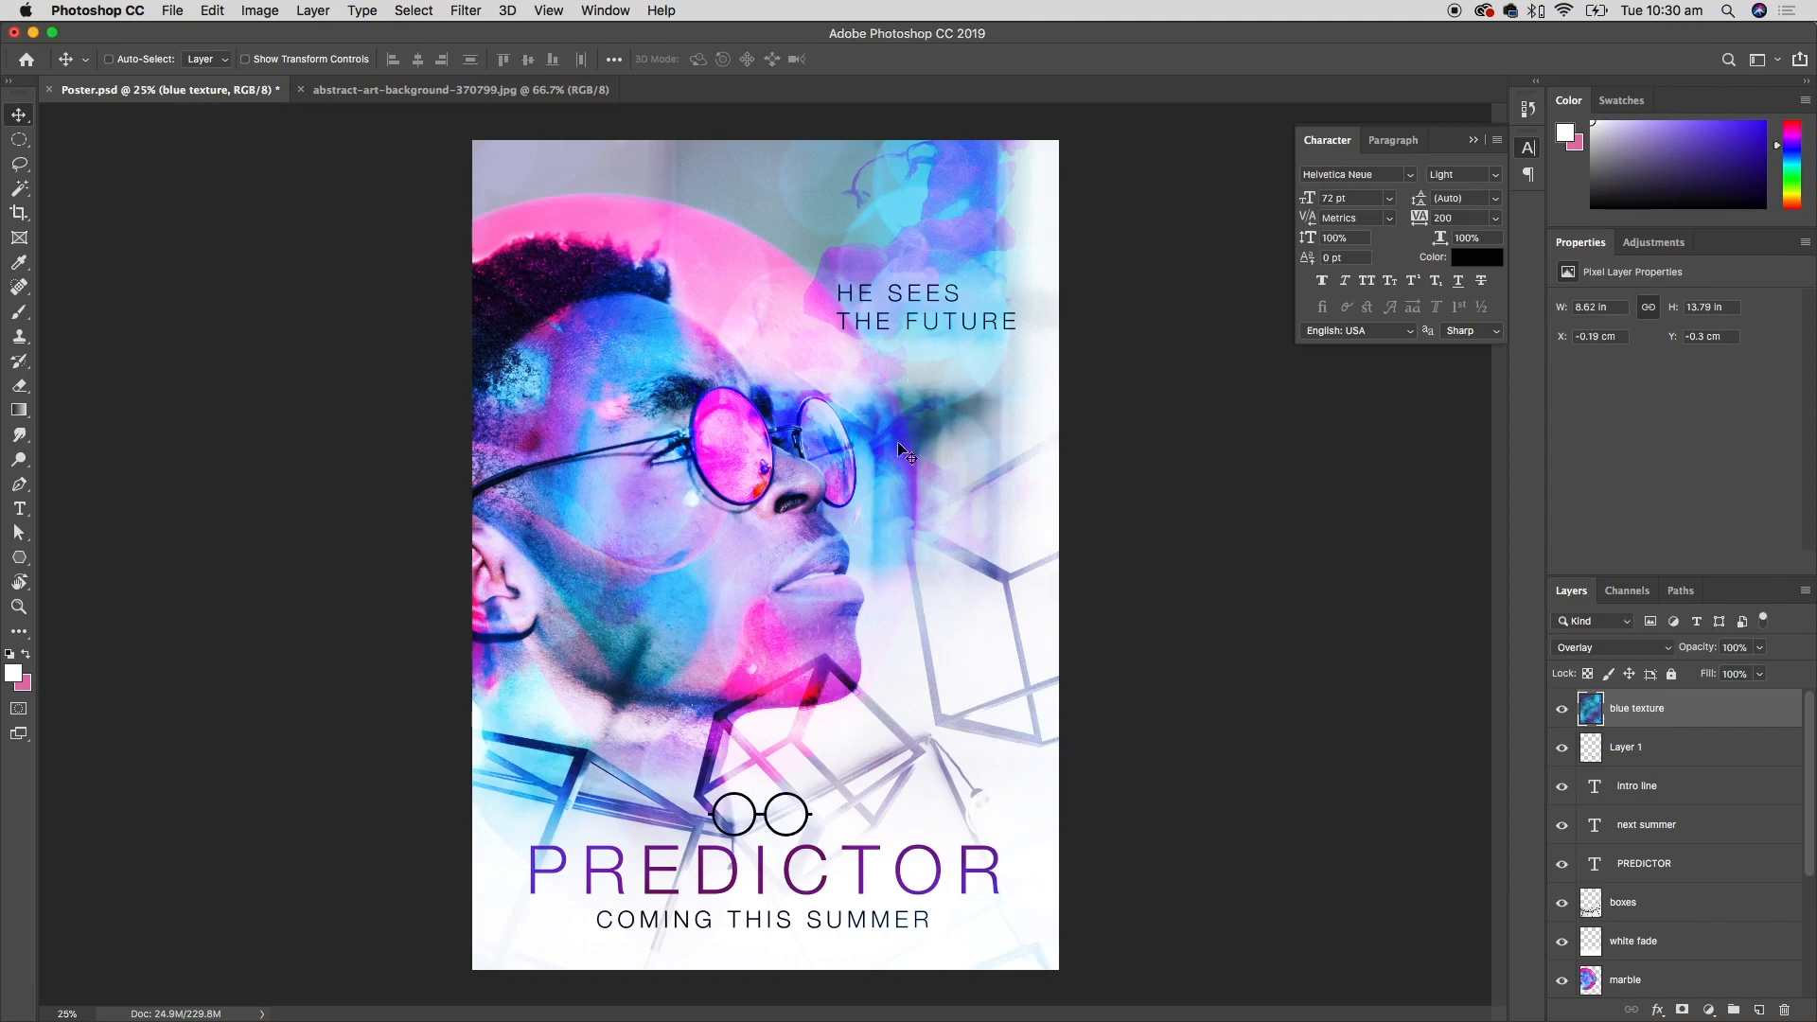
- Check the poster without the blue texture, and move the PREDICTOR text layer above that layer
left_click(1563, 710)
left_click(1563, 710)
left_click_drag(1701, 869, 1724, 706)
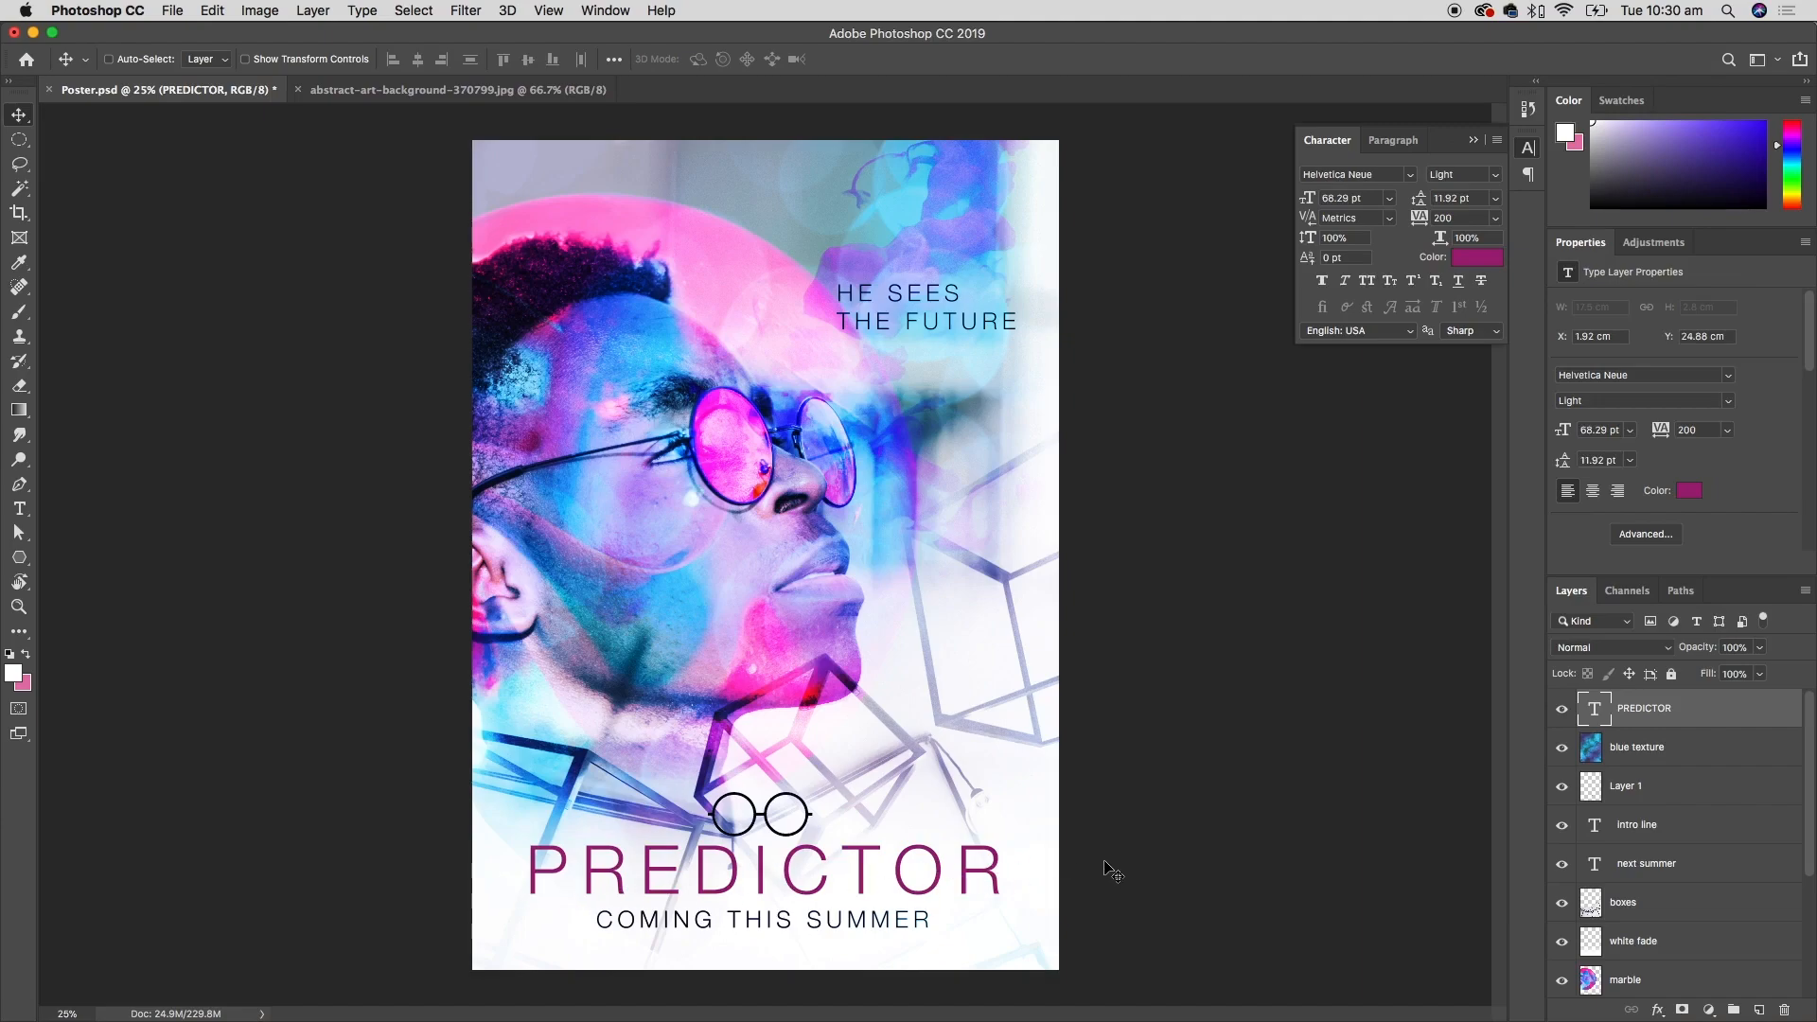
- Try inverting the blue texture layer's colours several times and return it to its original colours
left_click(1693, 747)
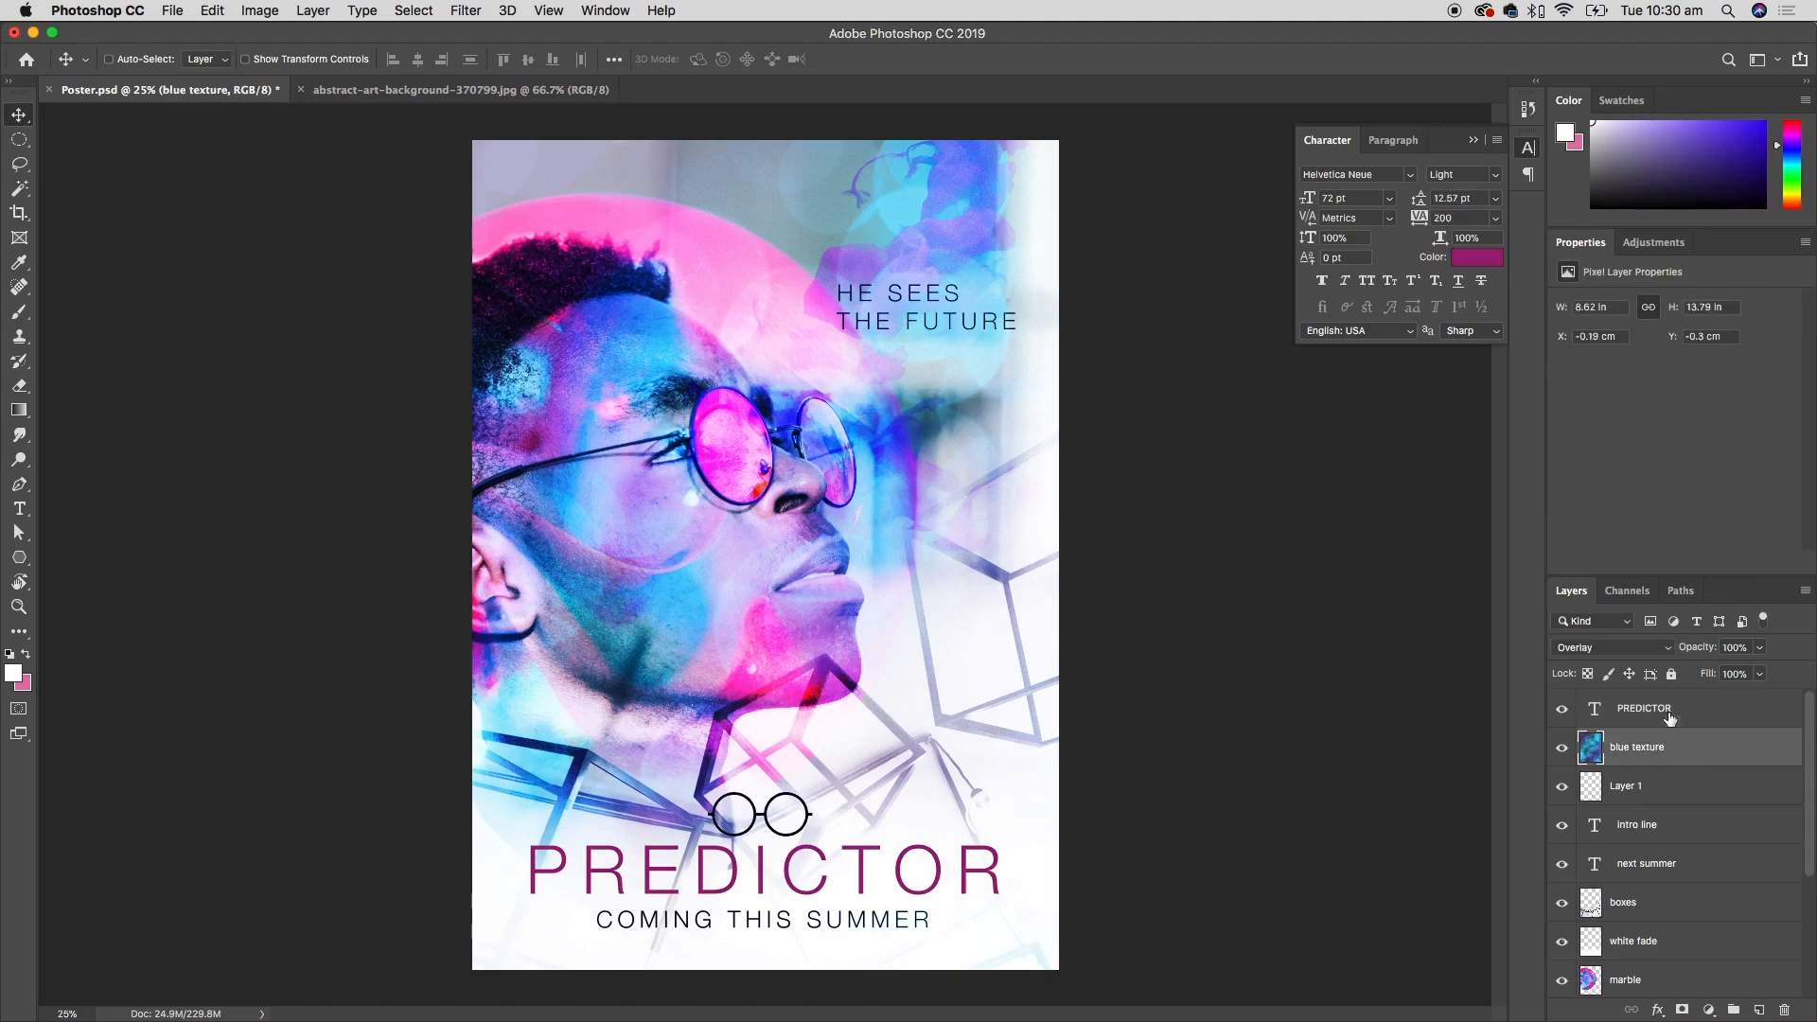
left_click(1670, 649)
left_click(1651, 649)
key("e")
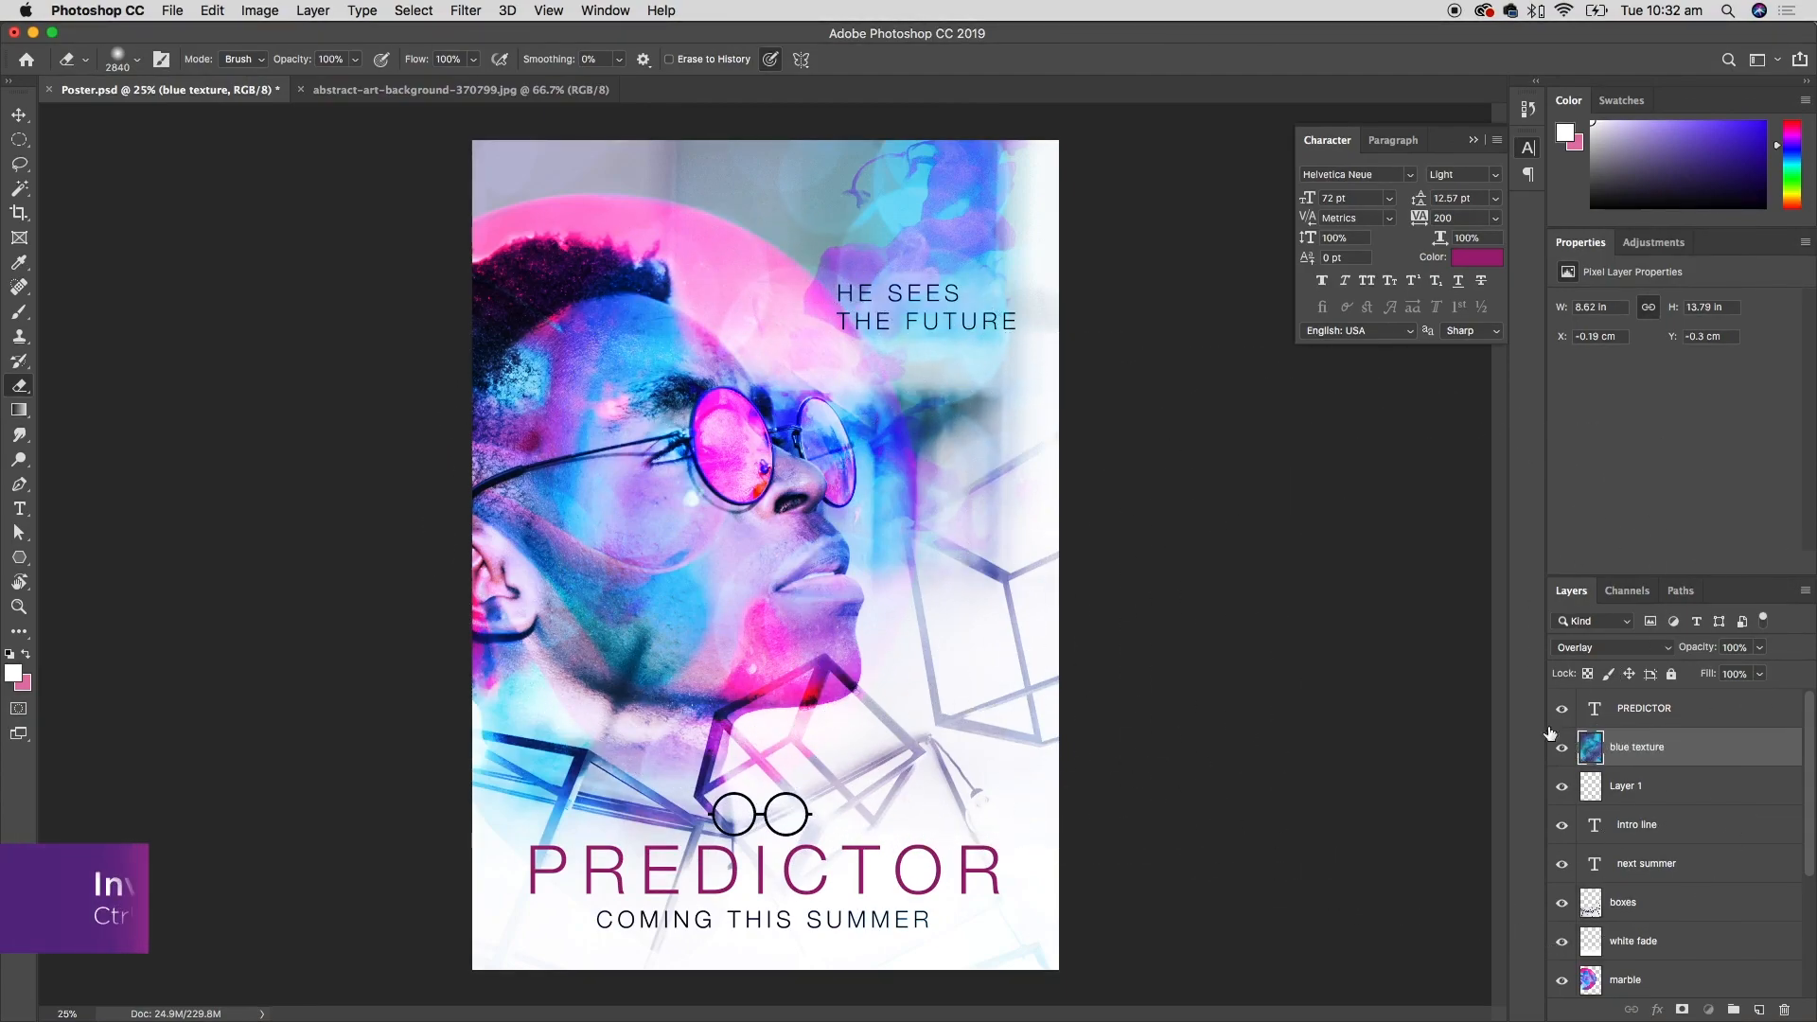
key("super+i")
key("super+i")
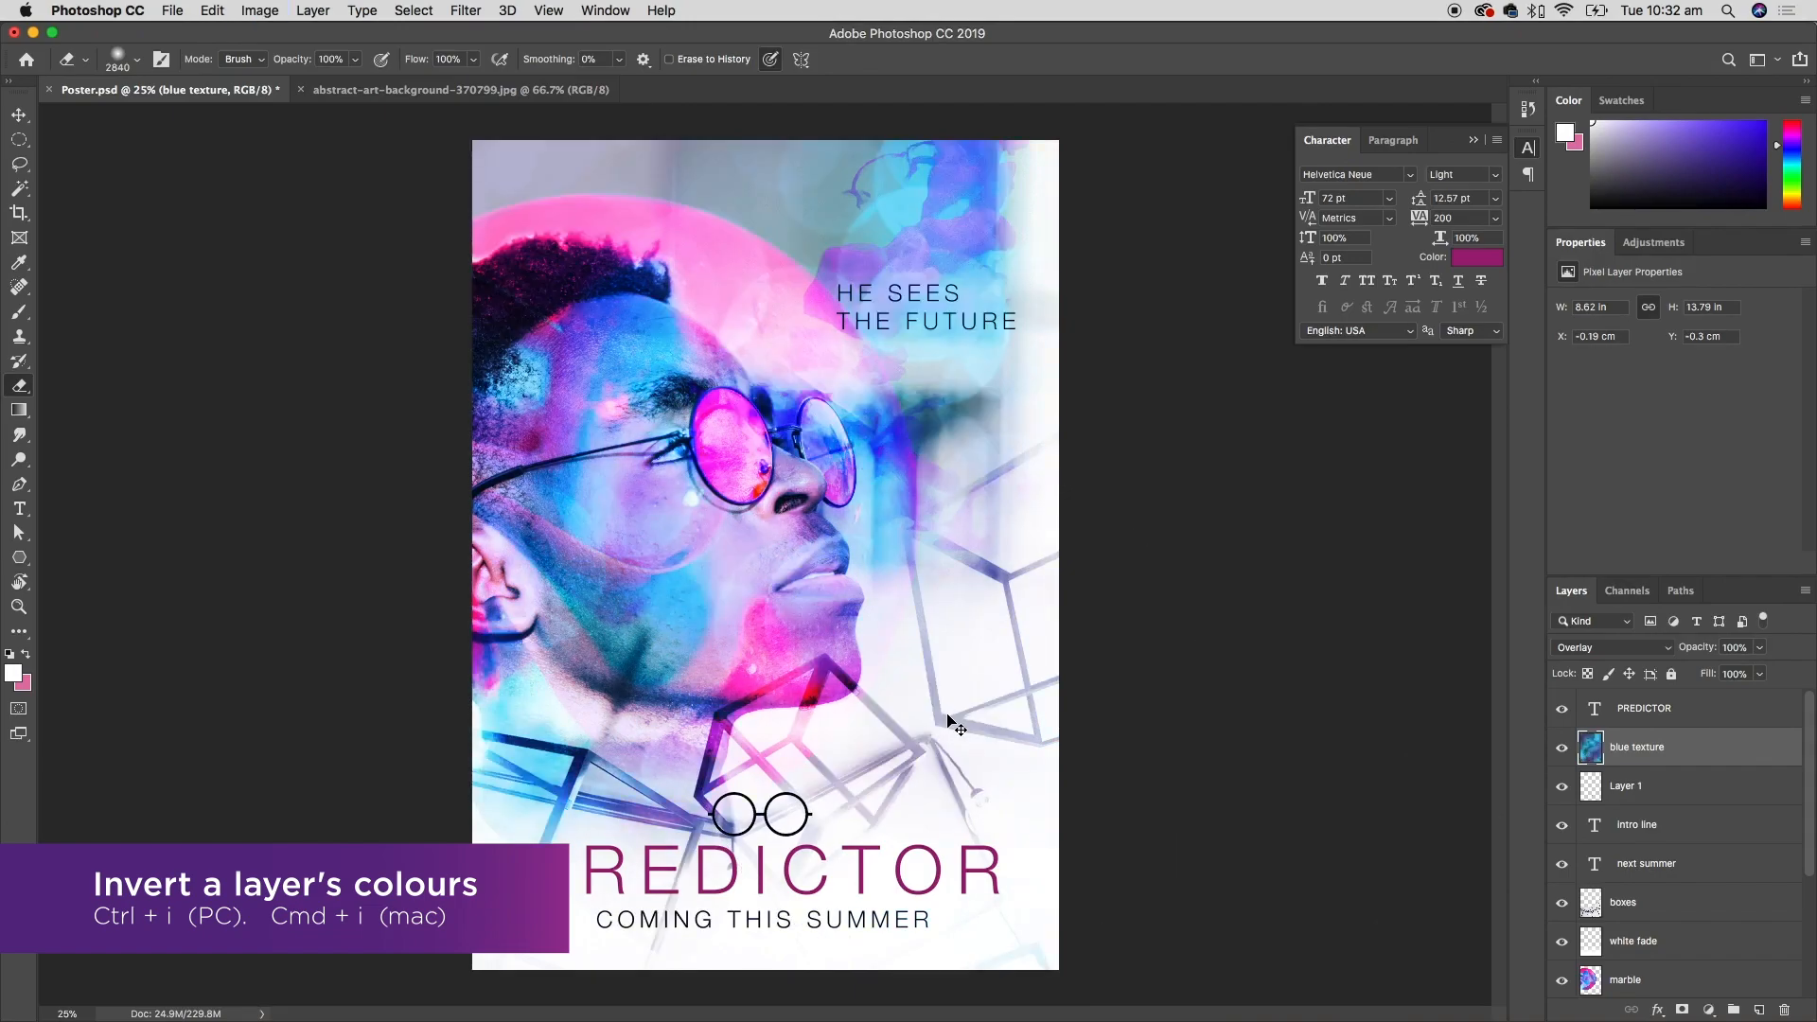
key("super+i")
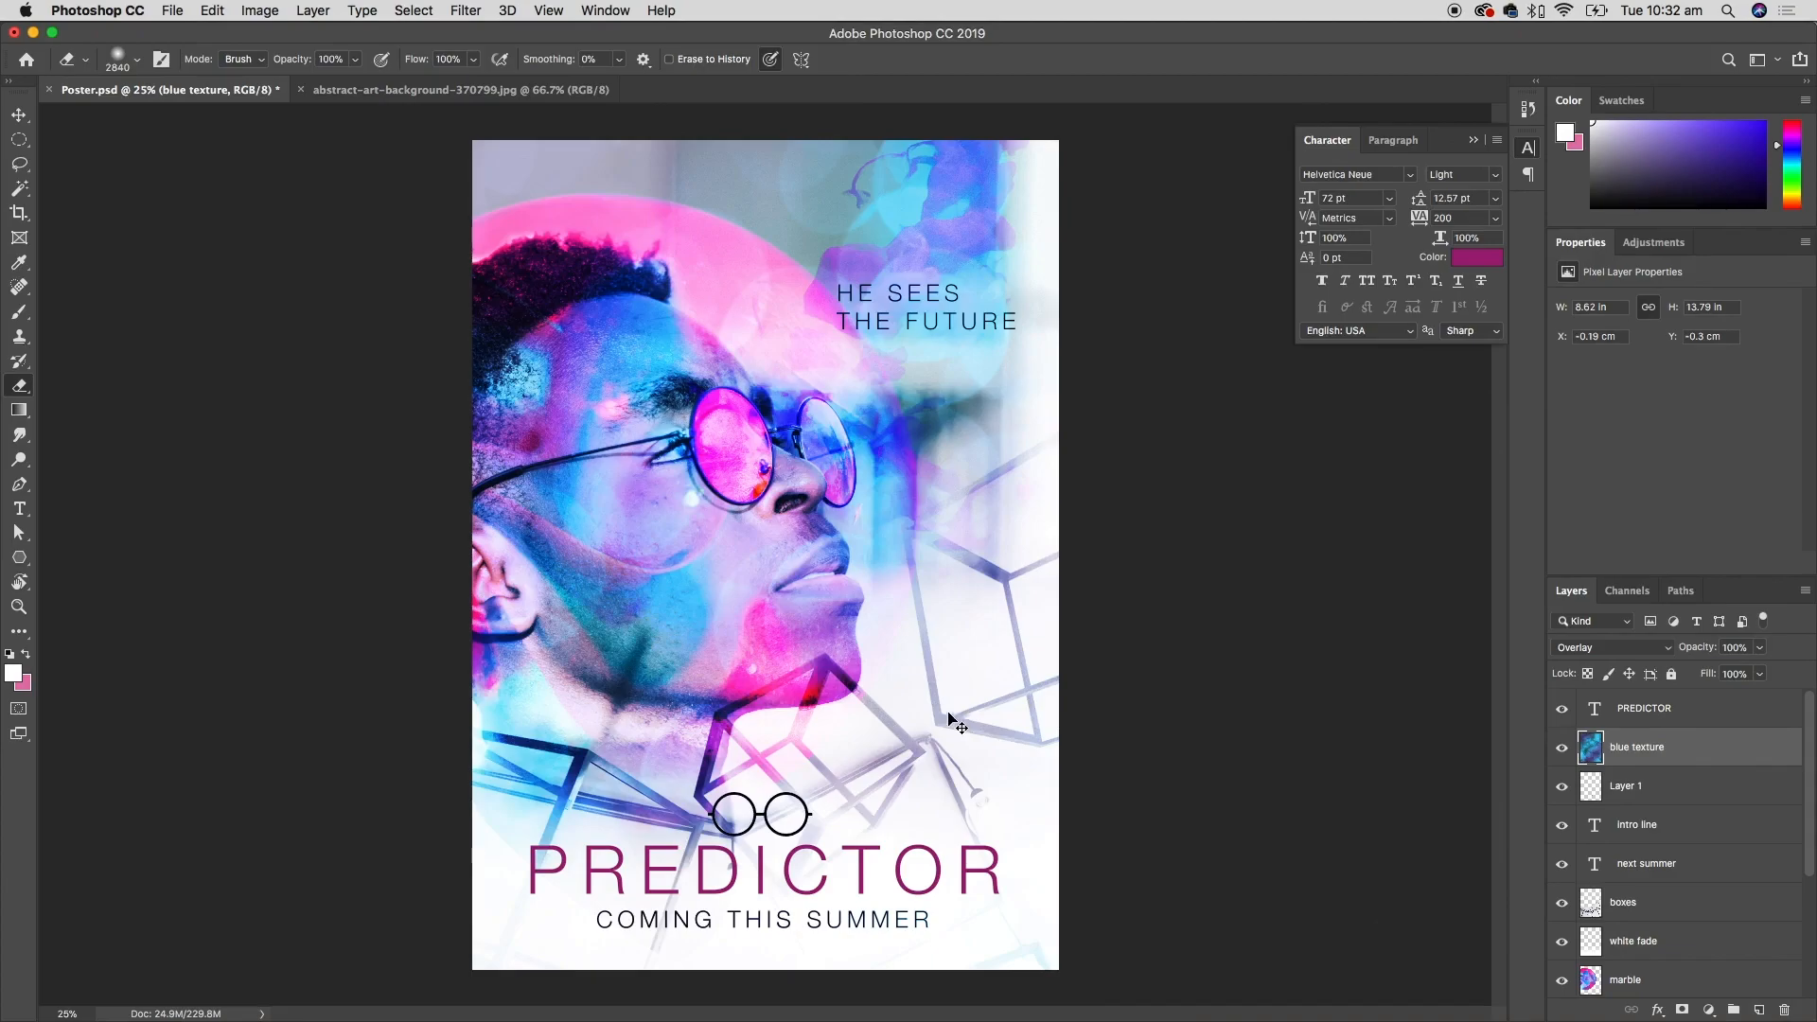
key("cmd+i")
key("super+i")
key("super+i")
key("super+i")
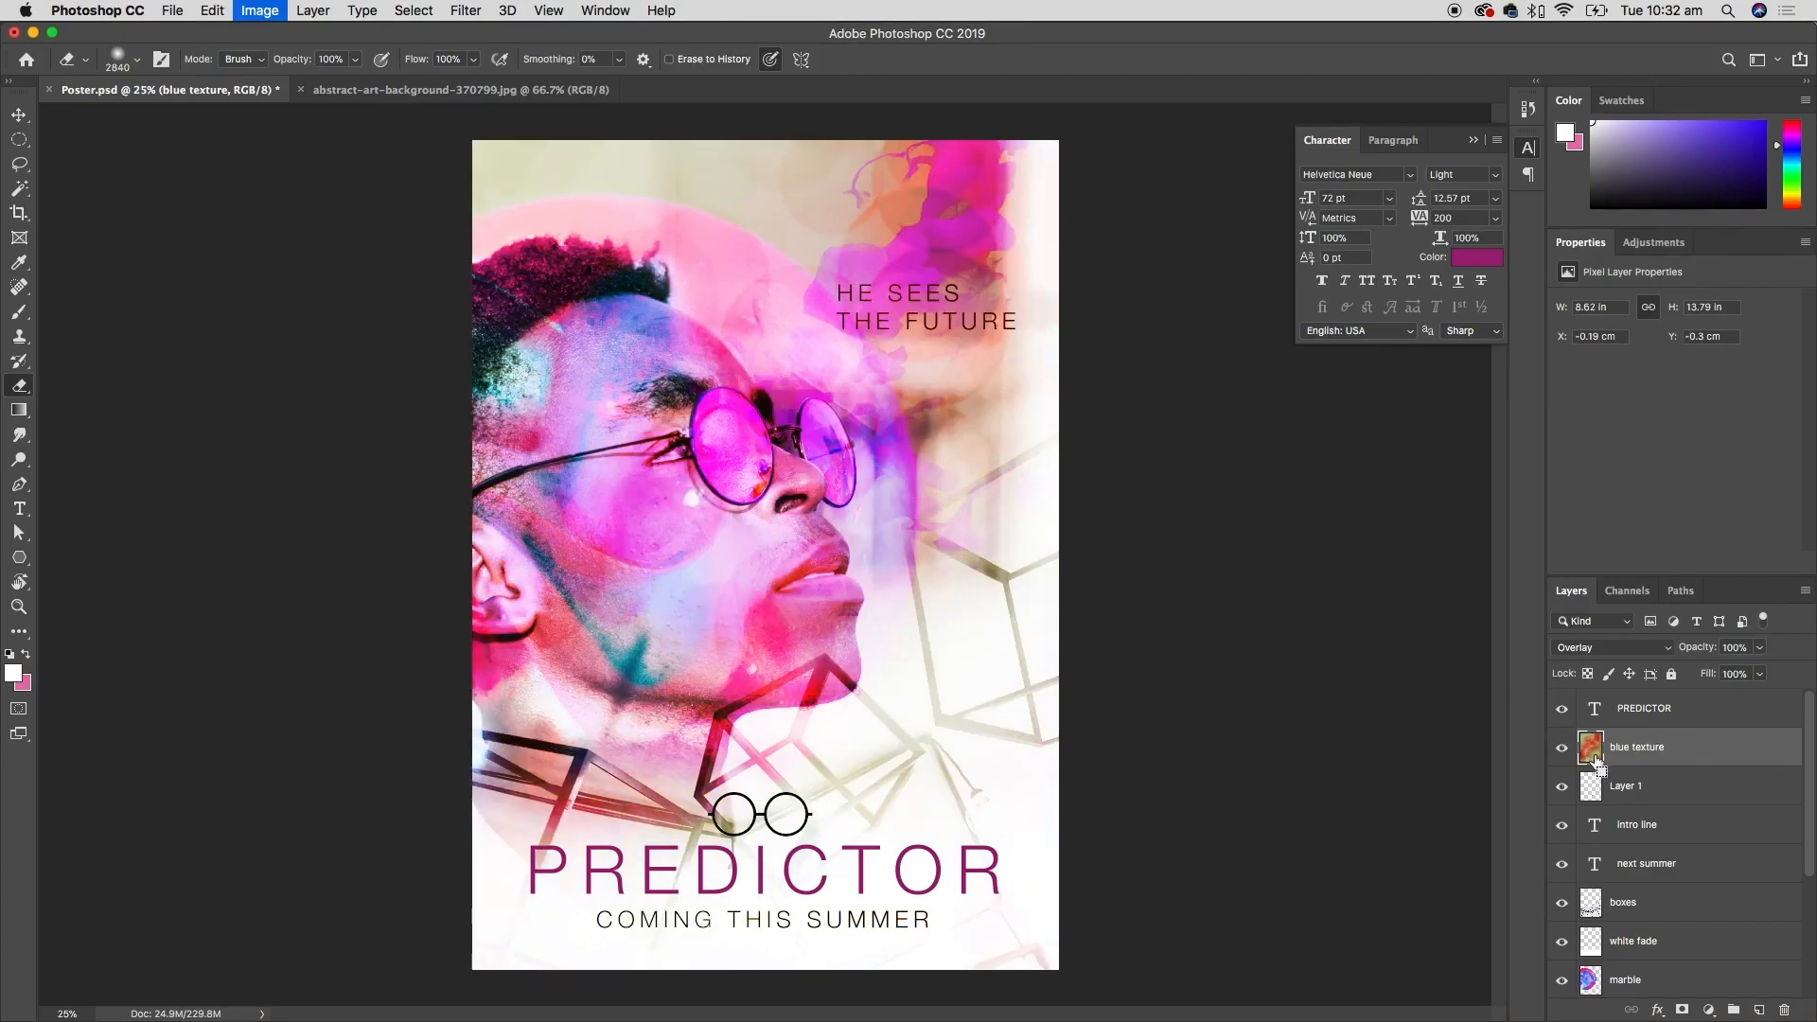
key("super+i")
key("super+i")
key("super+i")
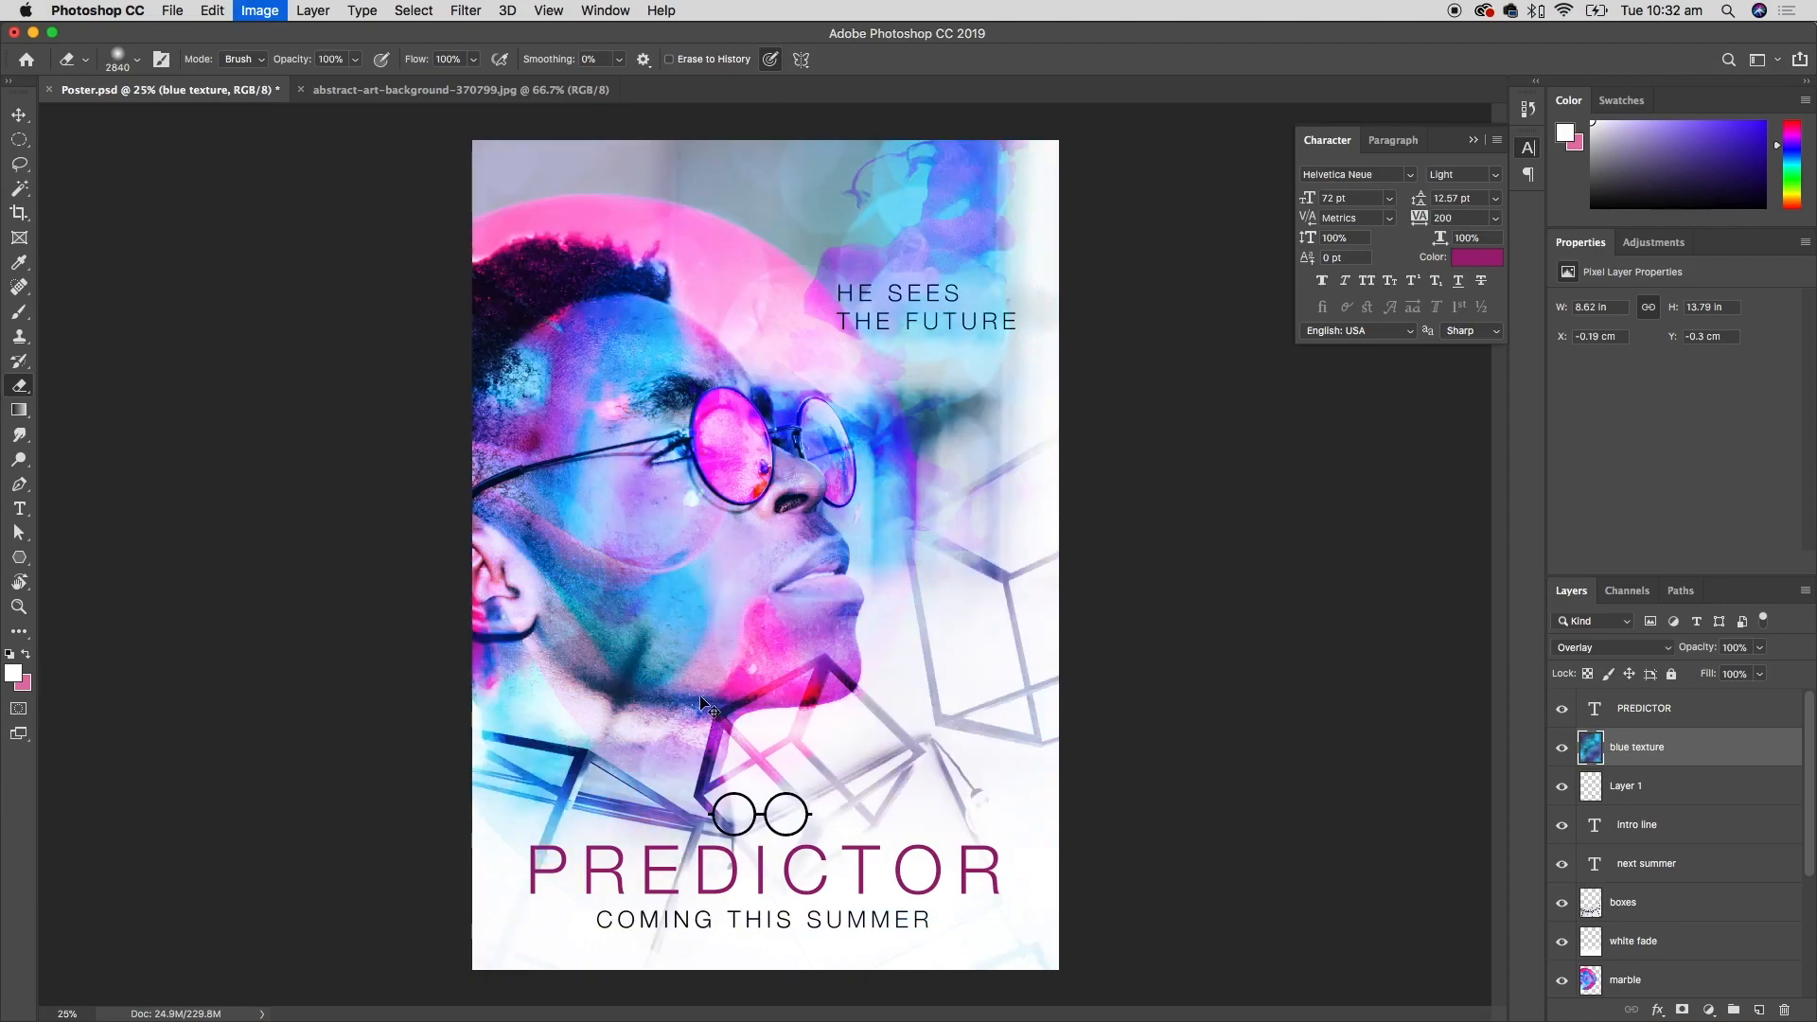
key("super+i")
- Try inverting the colours of the Boy photo layer and restore its original colours
scroll(1704, 833, "down", 5)
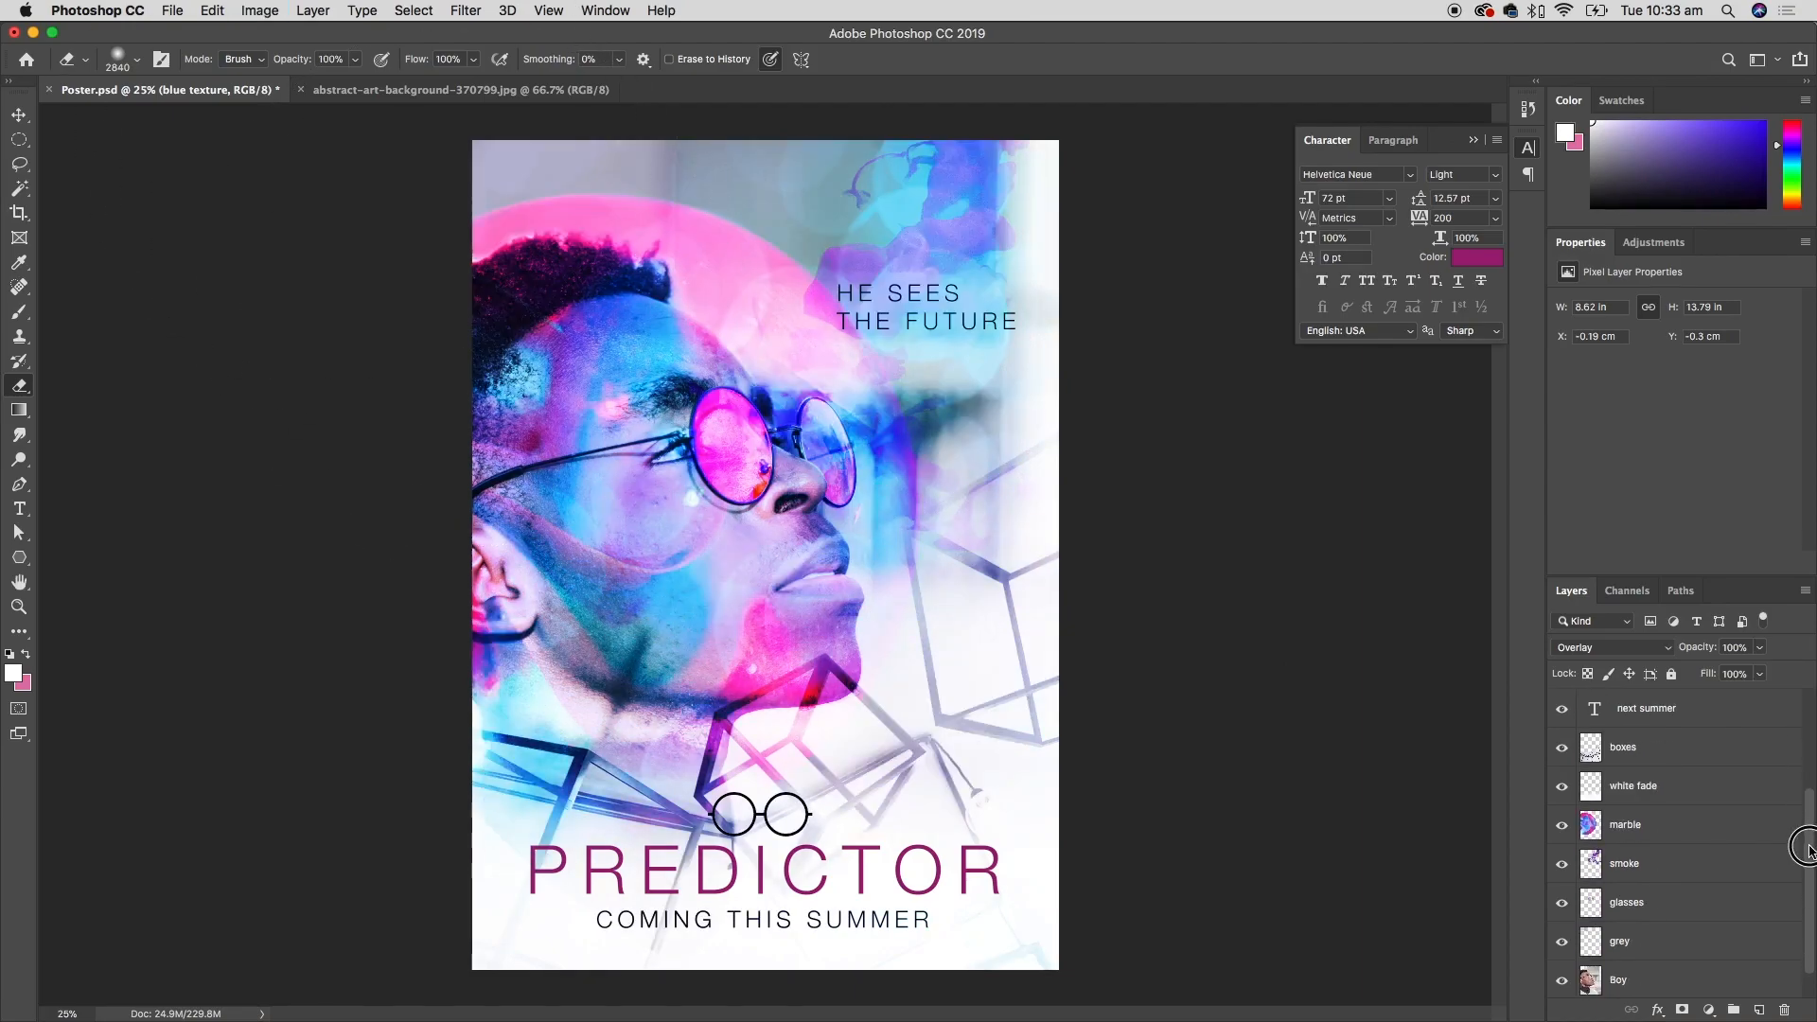
left_click(1684, 946)
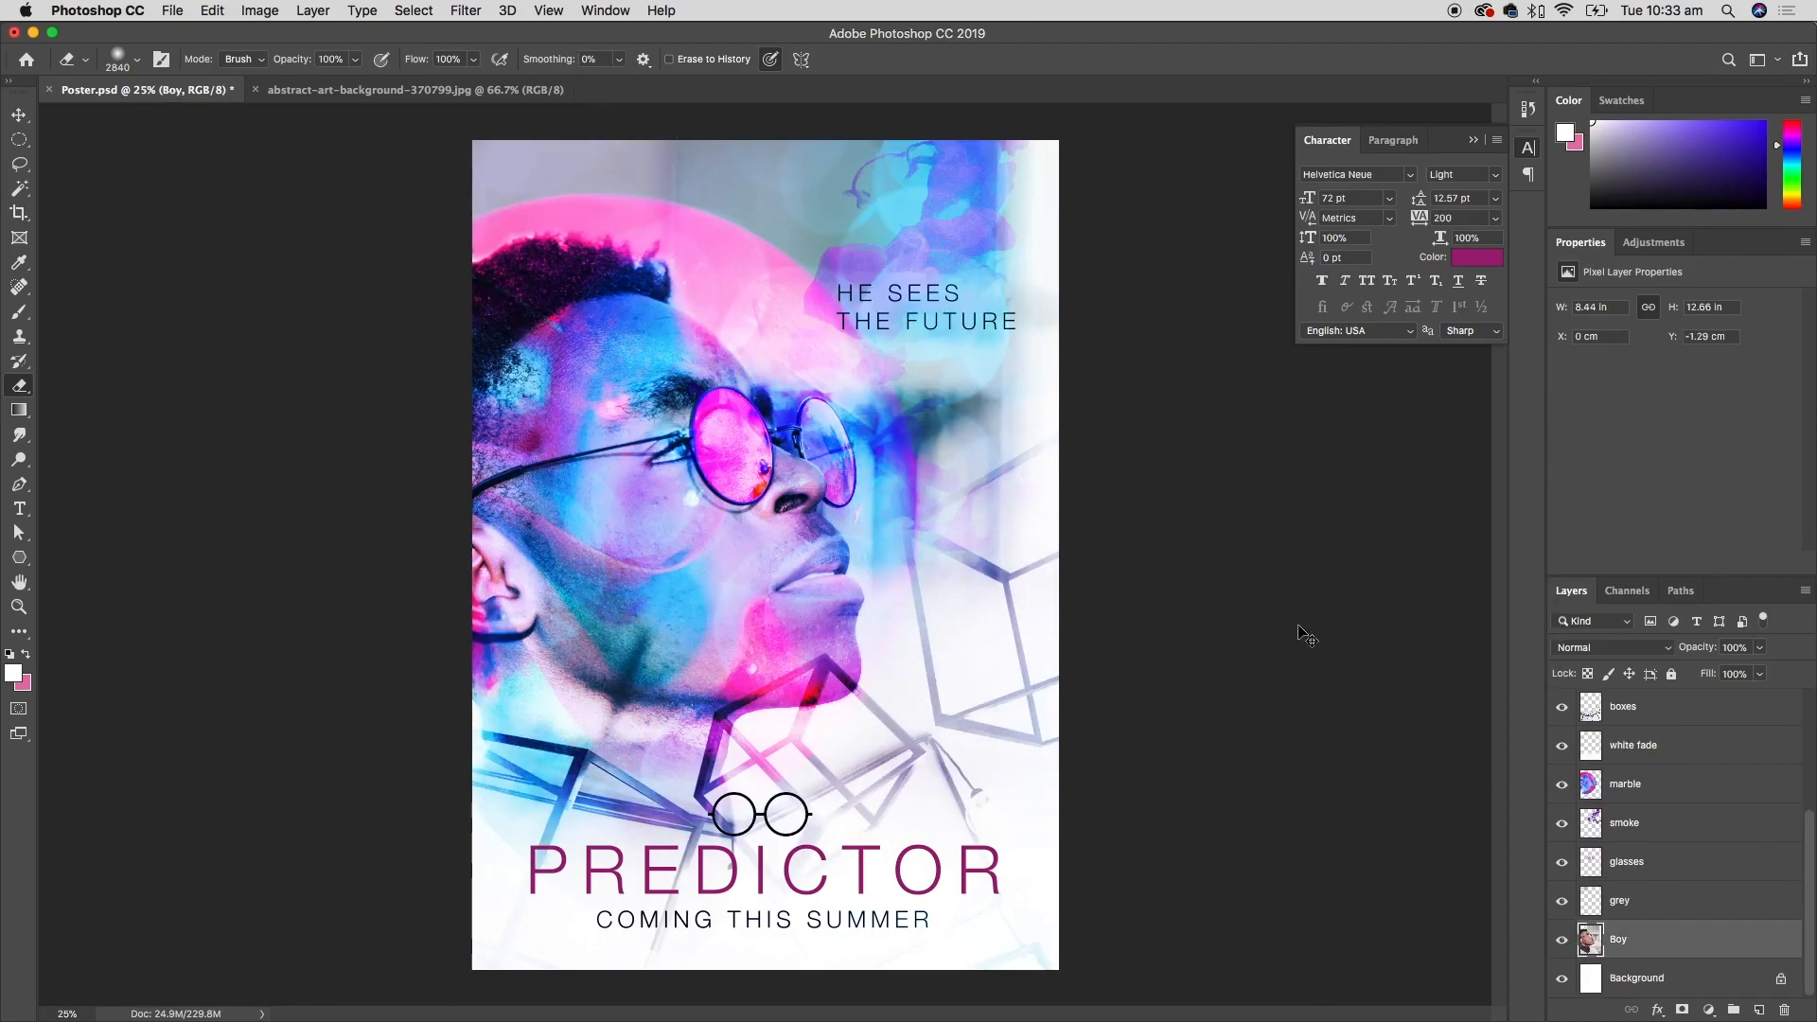
key("super+i")
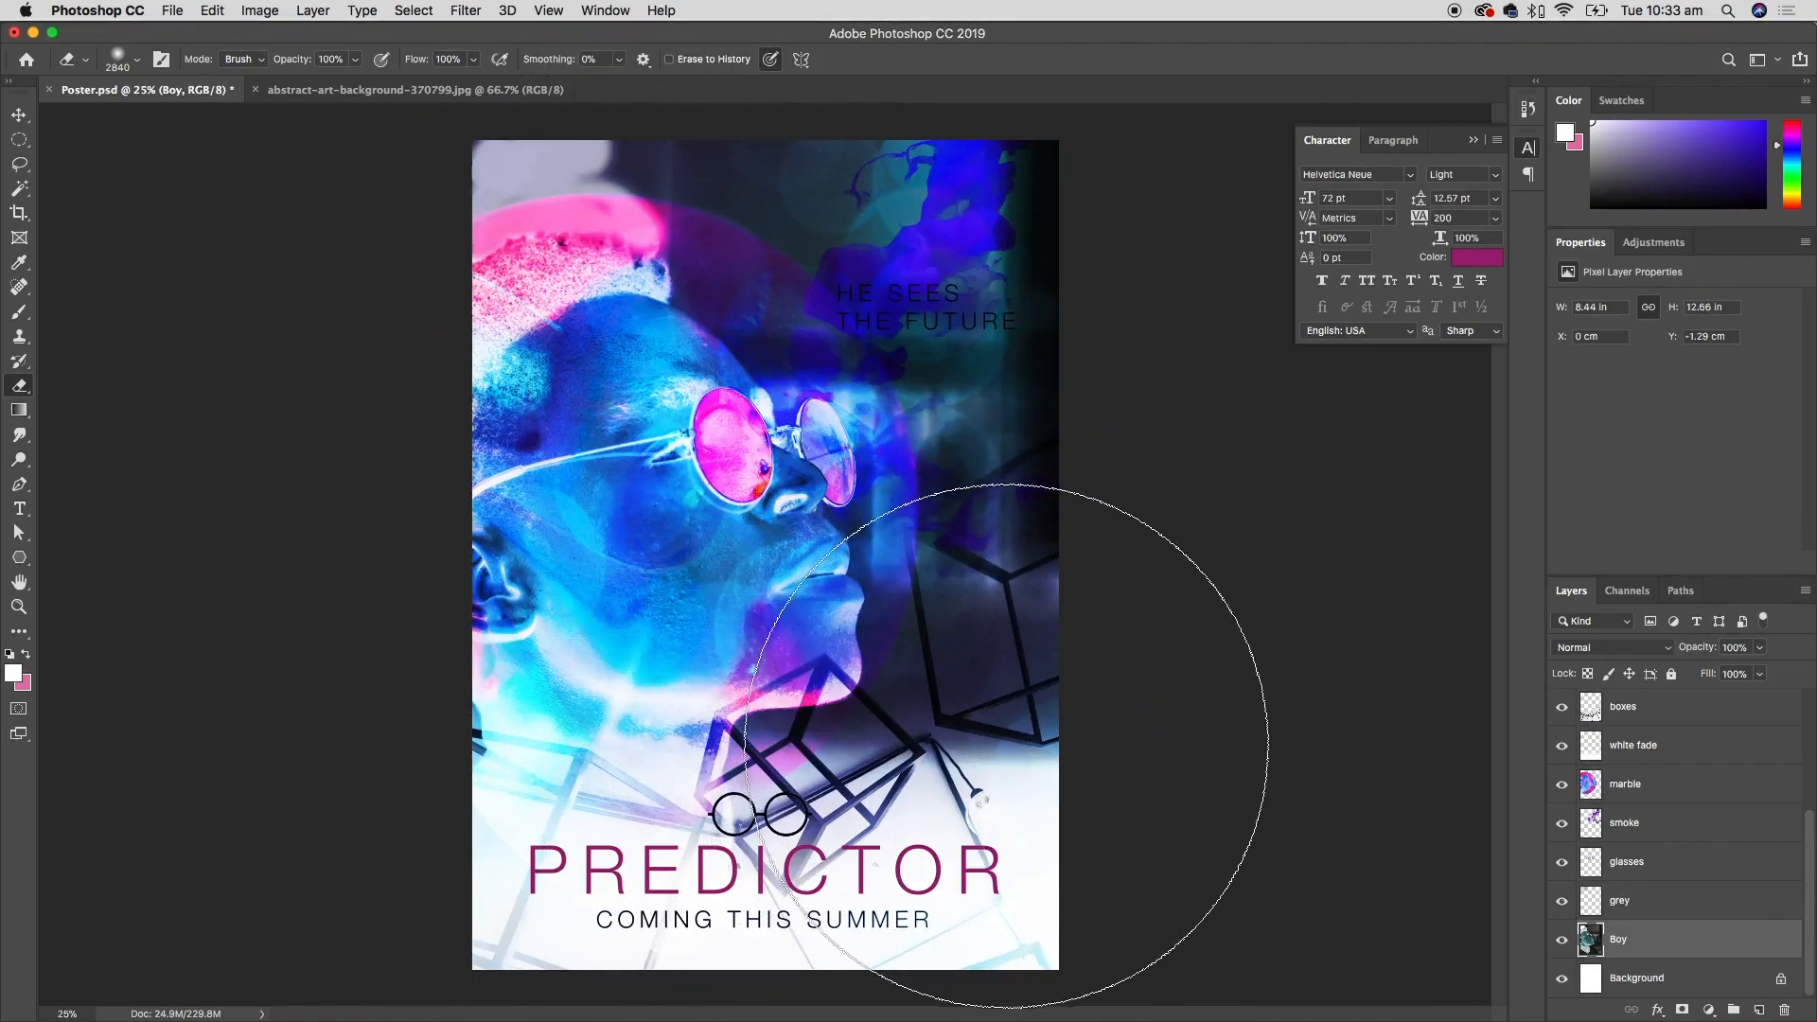
key("super+i")
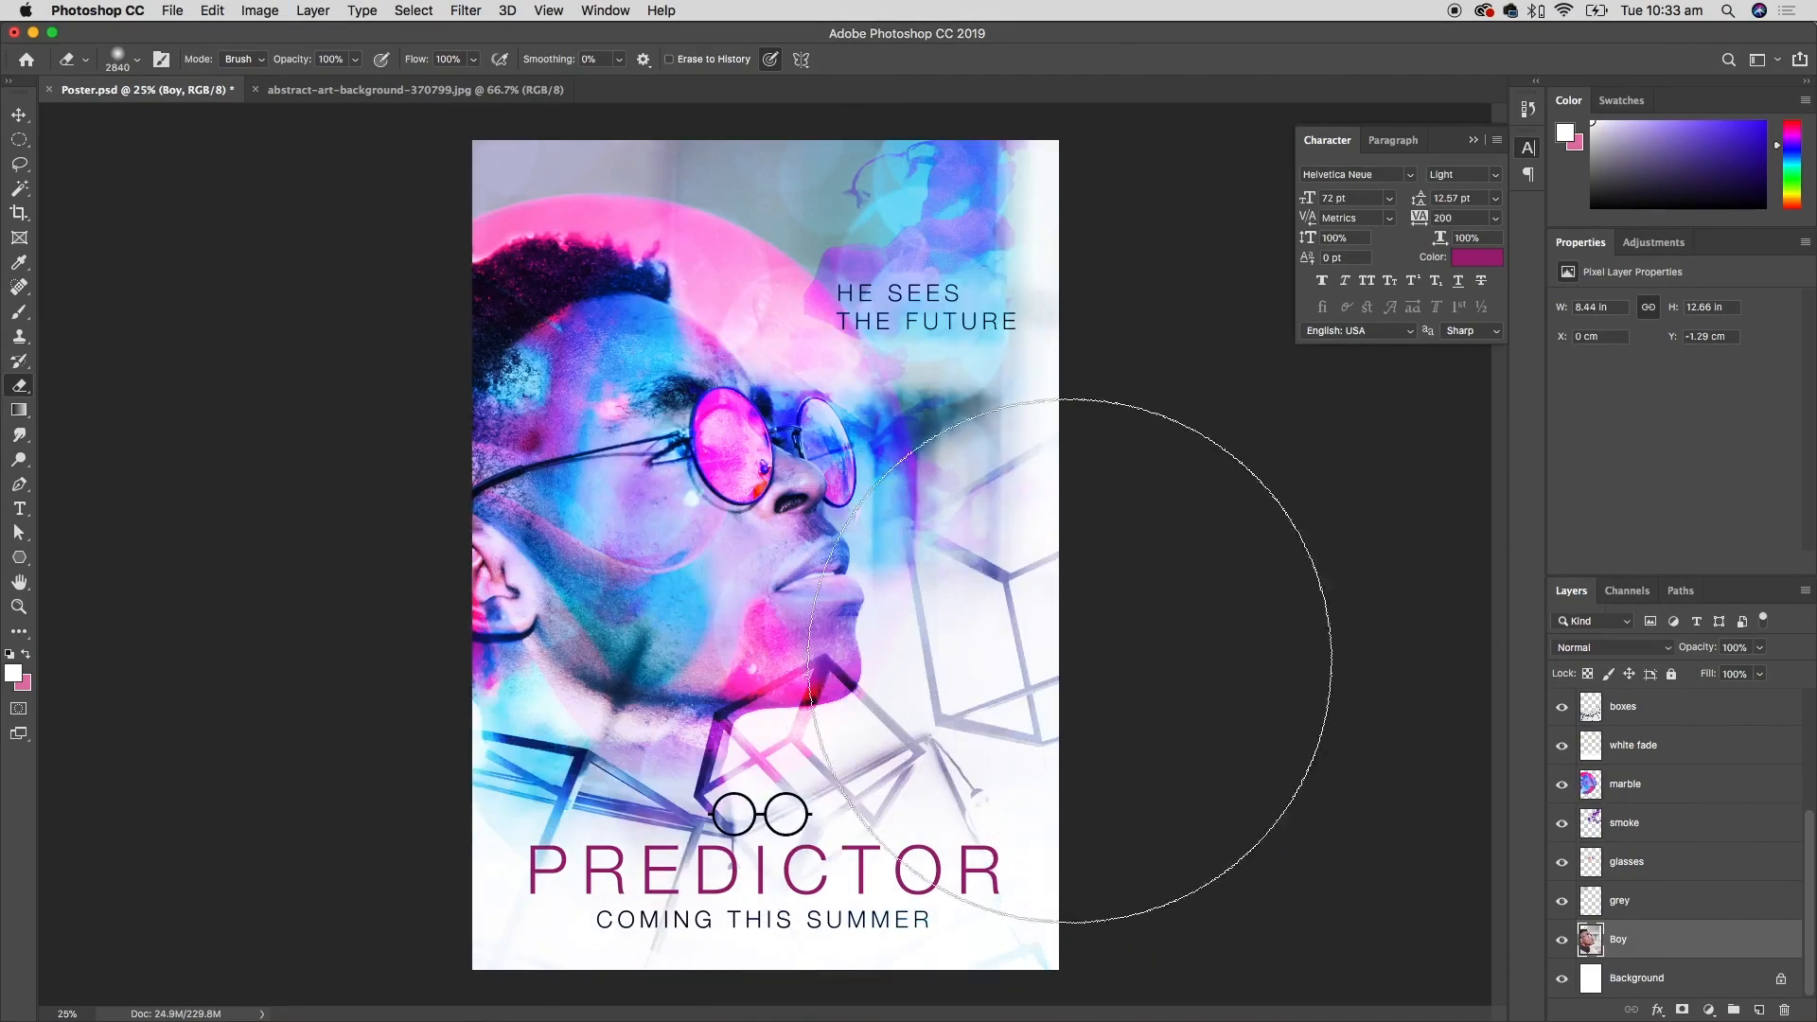
- Save the changes to Poster.psd and return to the top of the layer stack
left_click(173, 10)
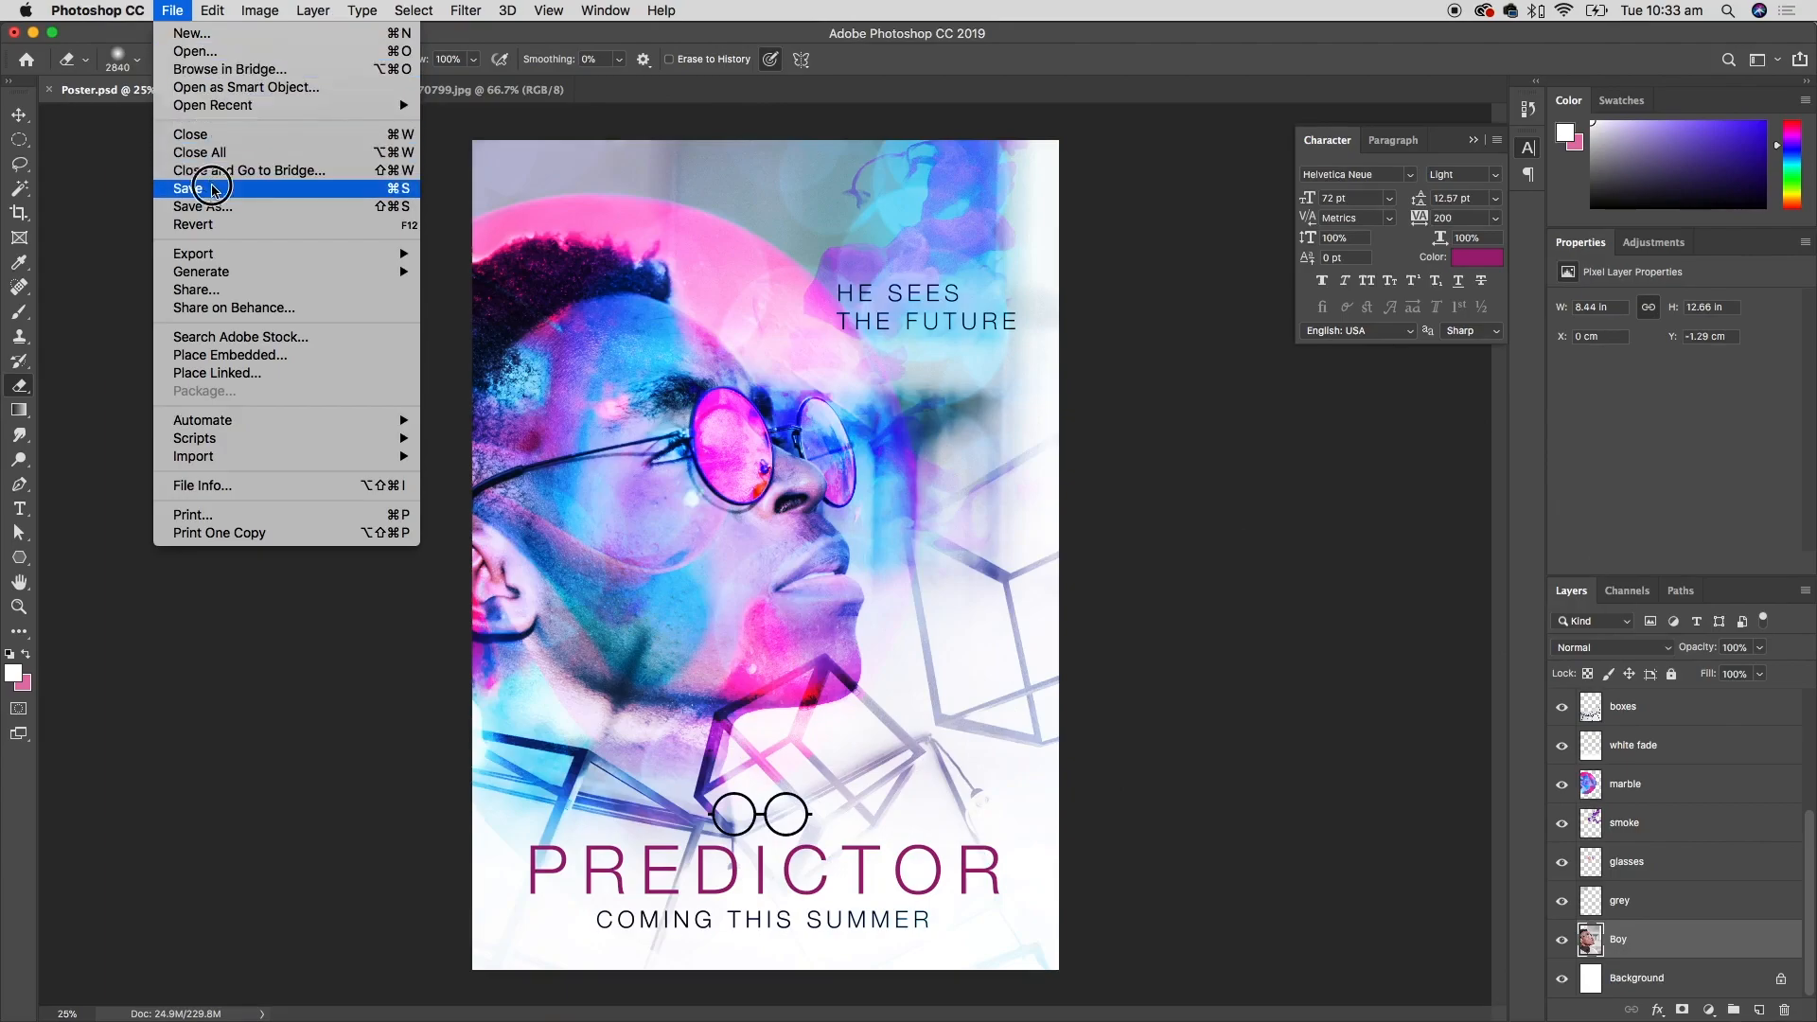
left_click(213, 186)
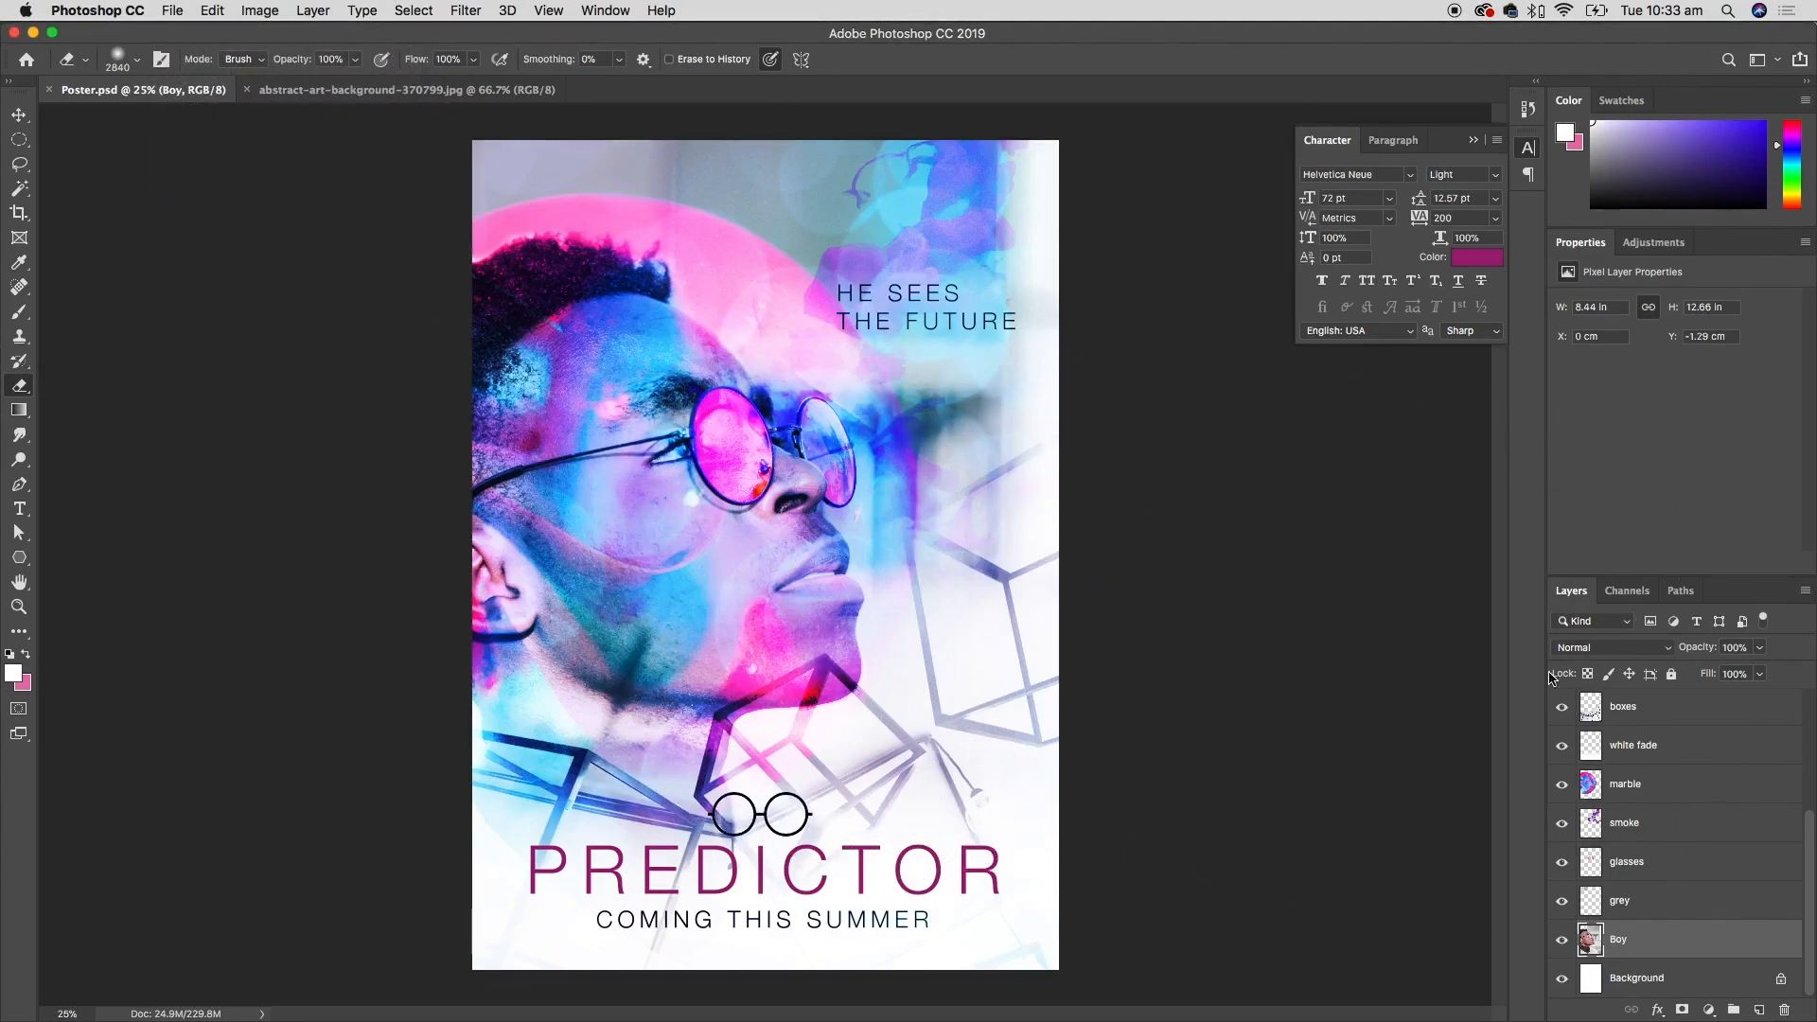
scroll(1807, 843, "up", 5)
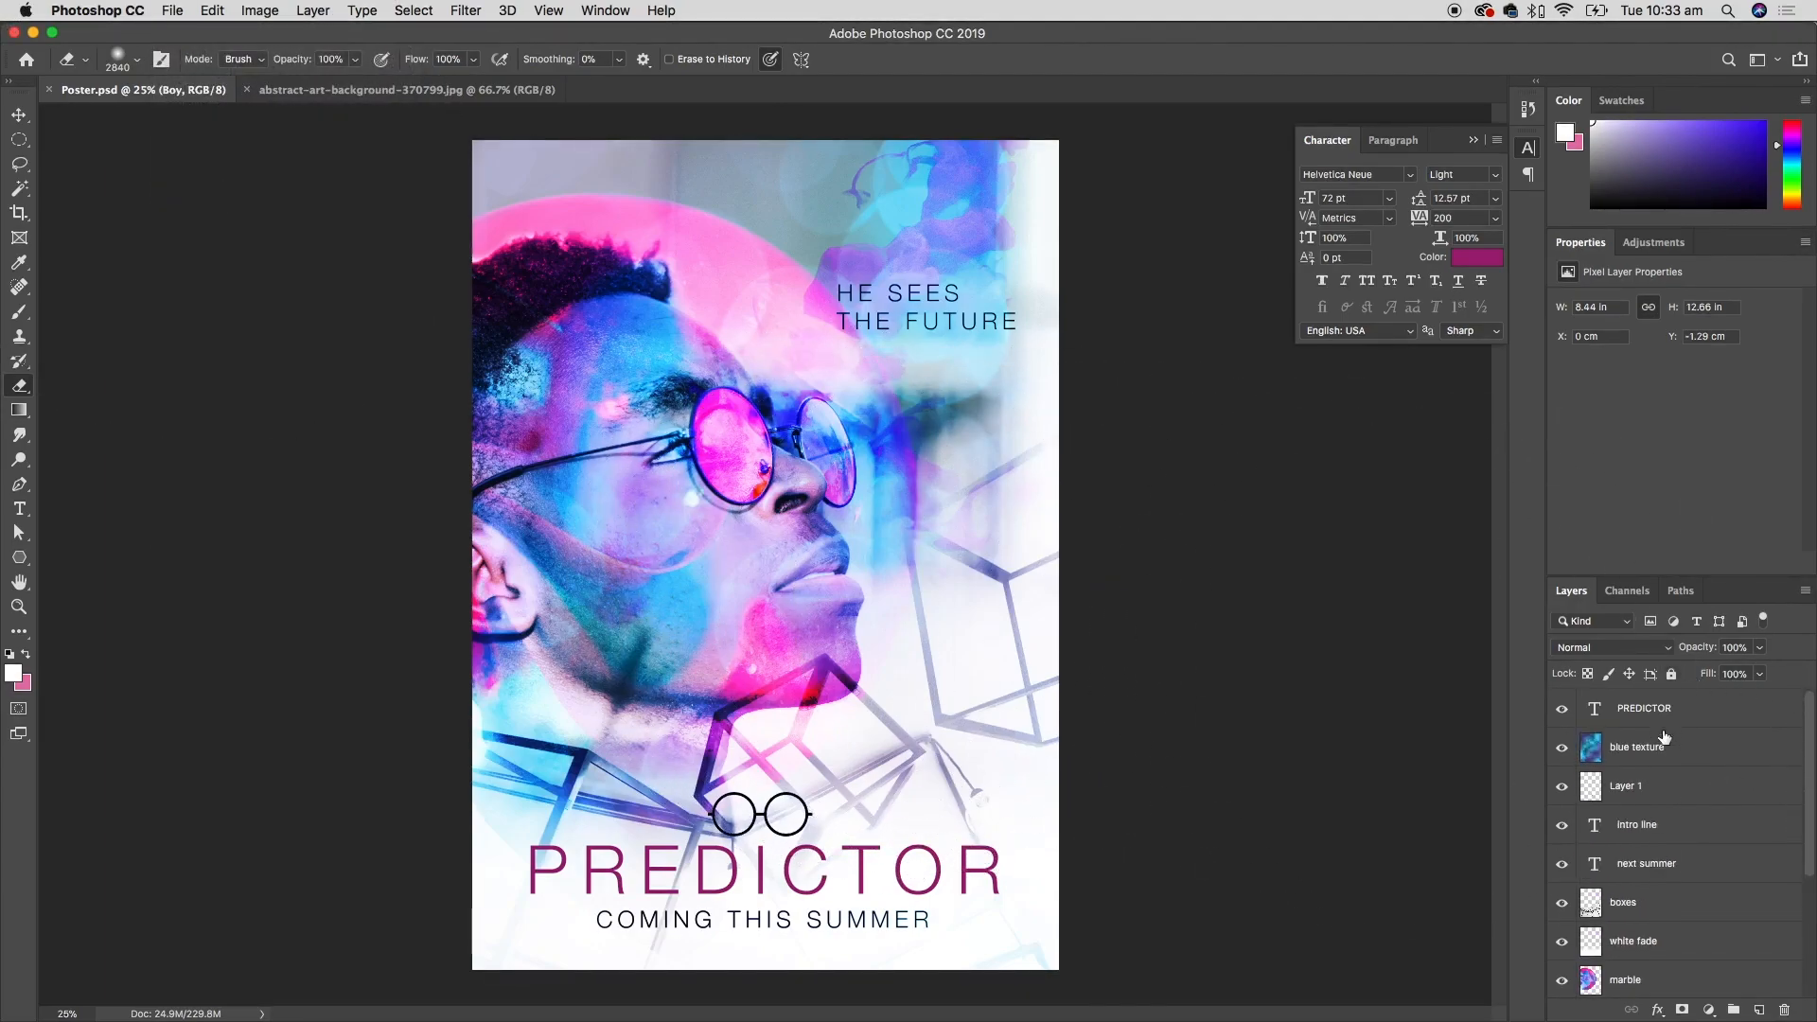
- Open the Export As settings for the poster and set the file format to JPG
scroll(1807, 772, "down", 3)
scroll(1807, 772, "up", 3)
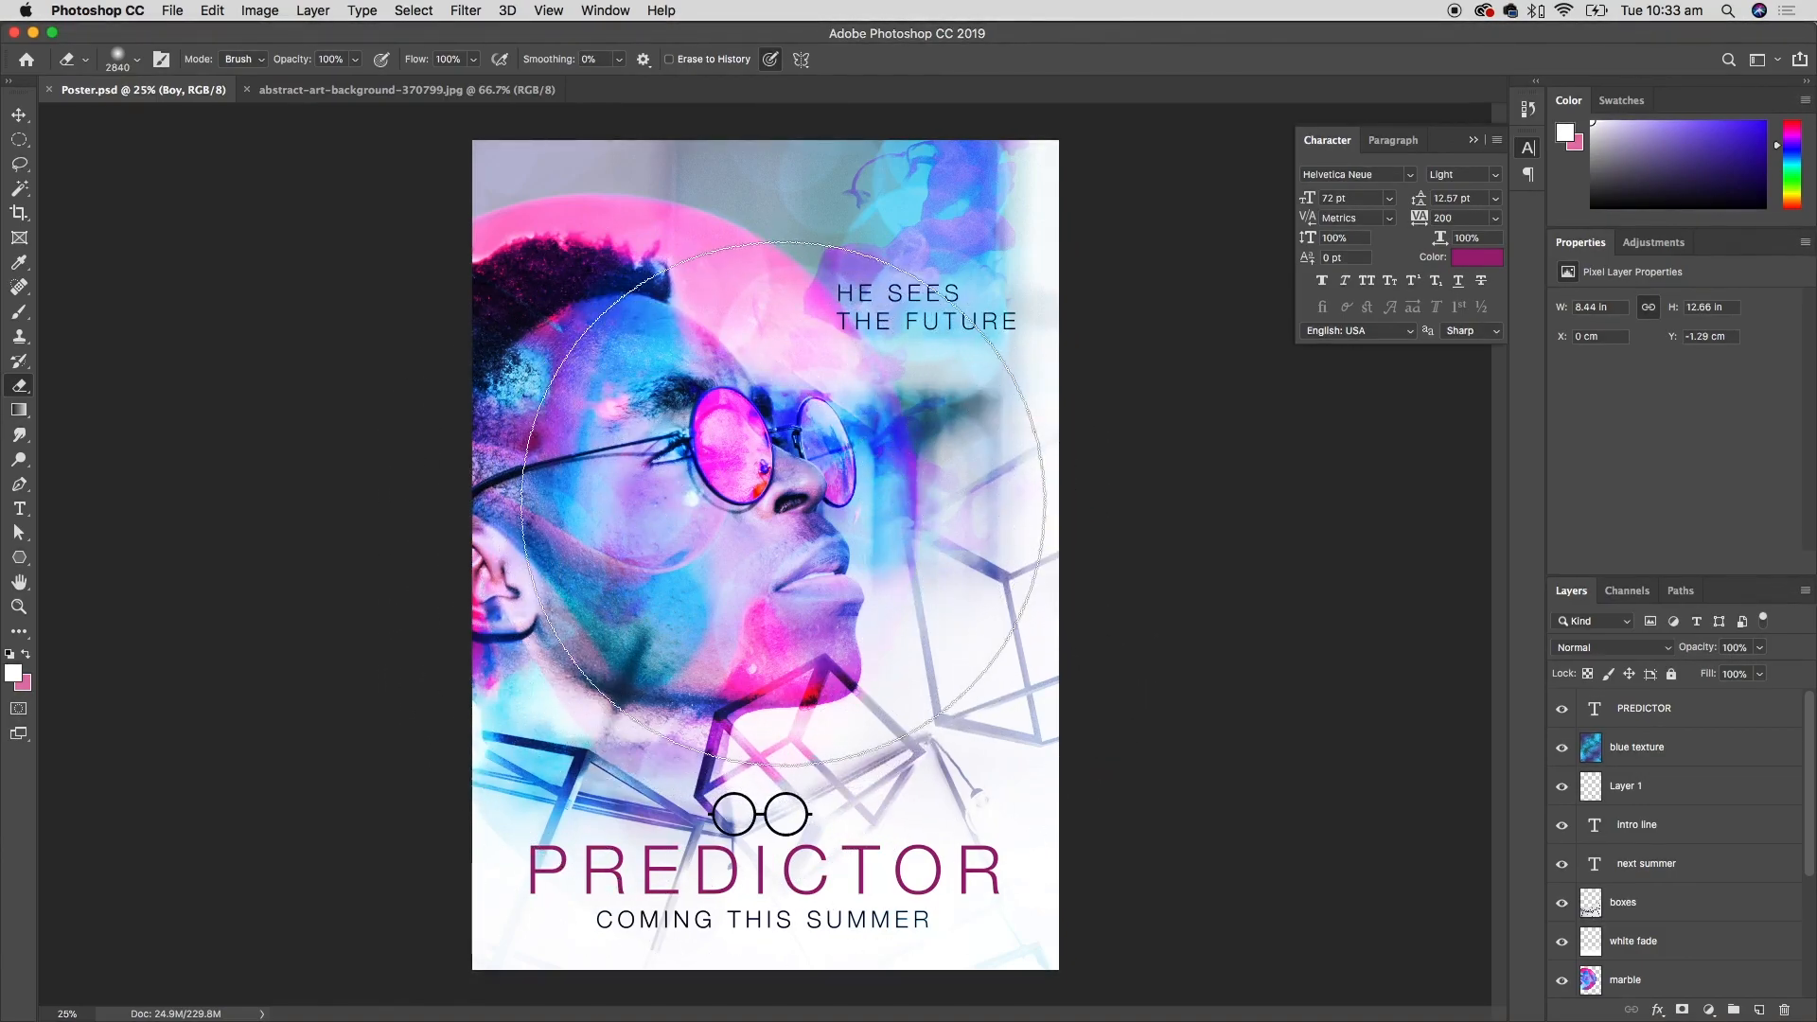
left_click(172, 9)
mouse_move(359, 266)
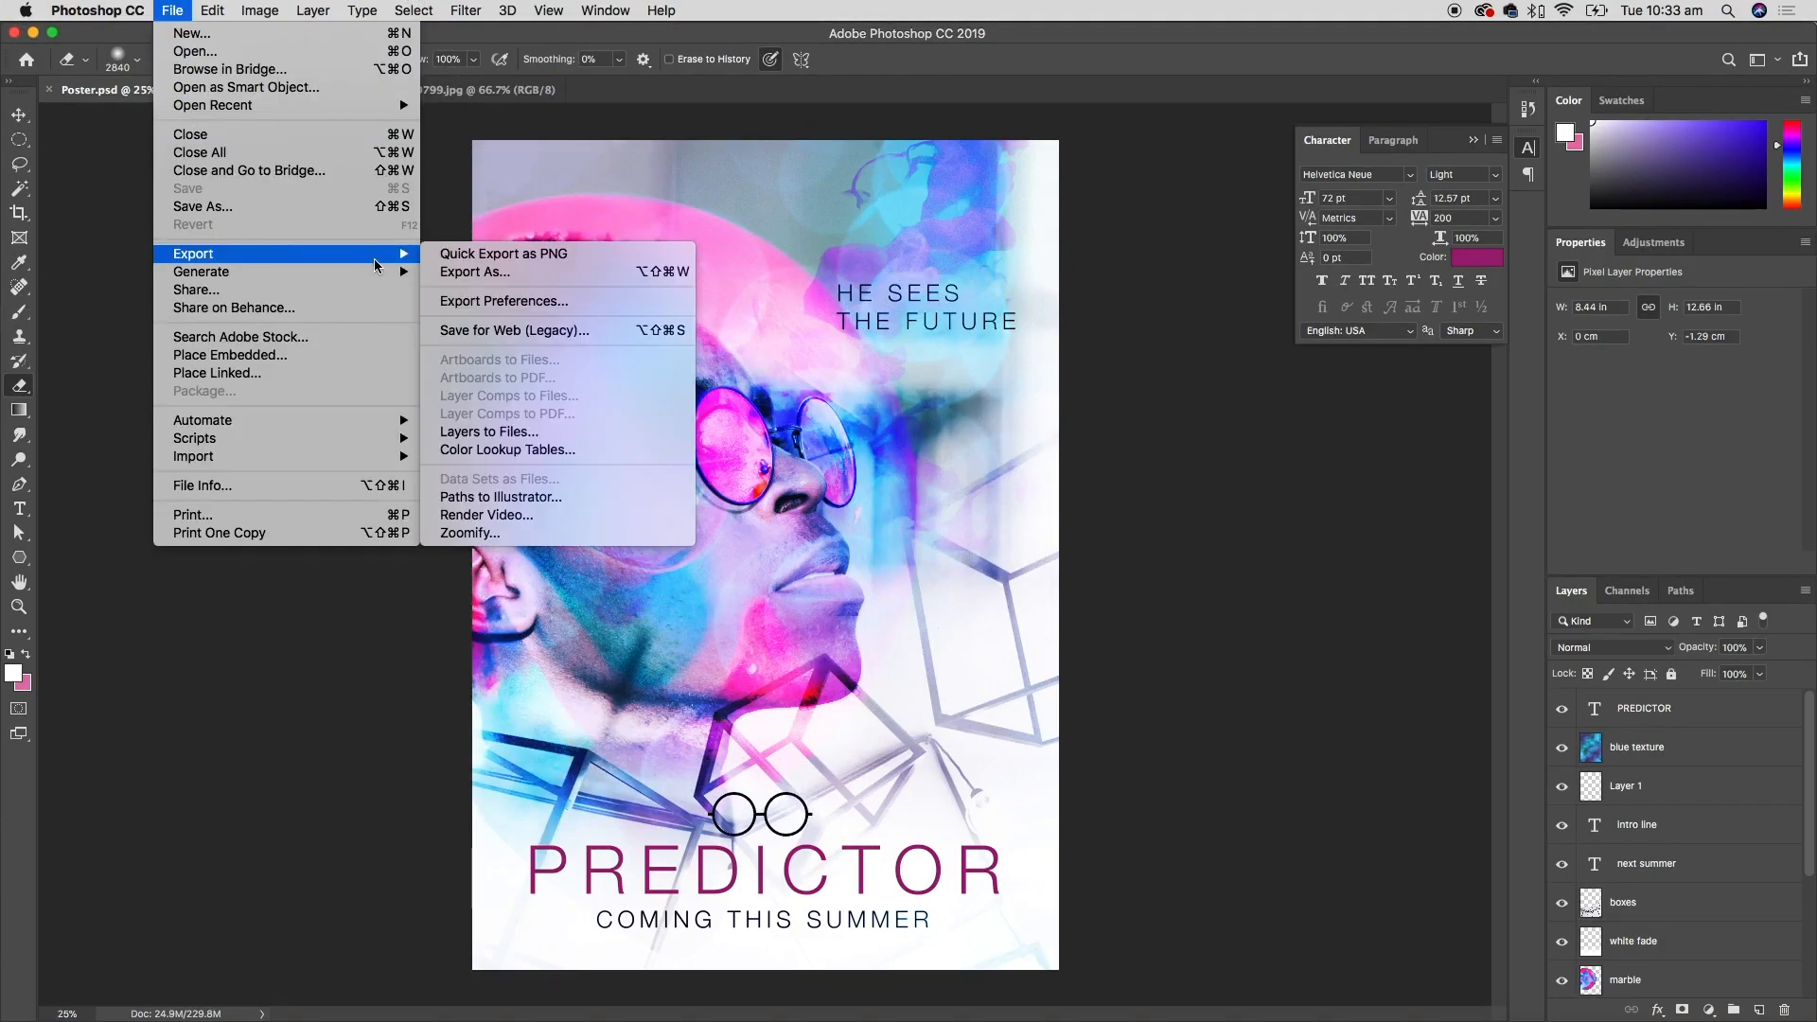
left_click(558, 273)
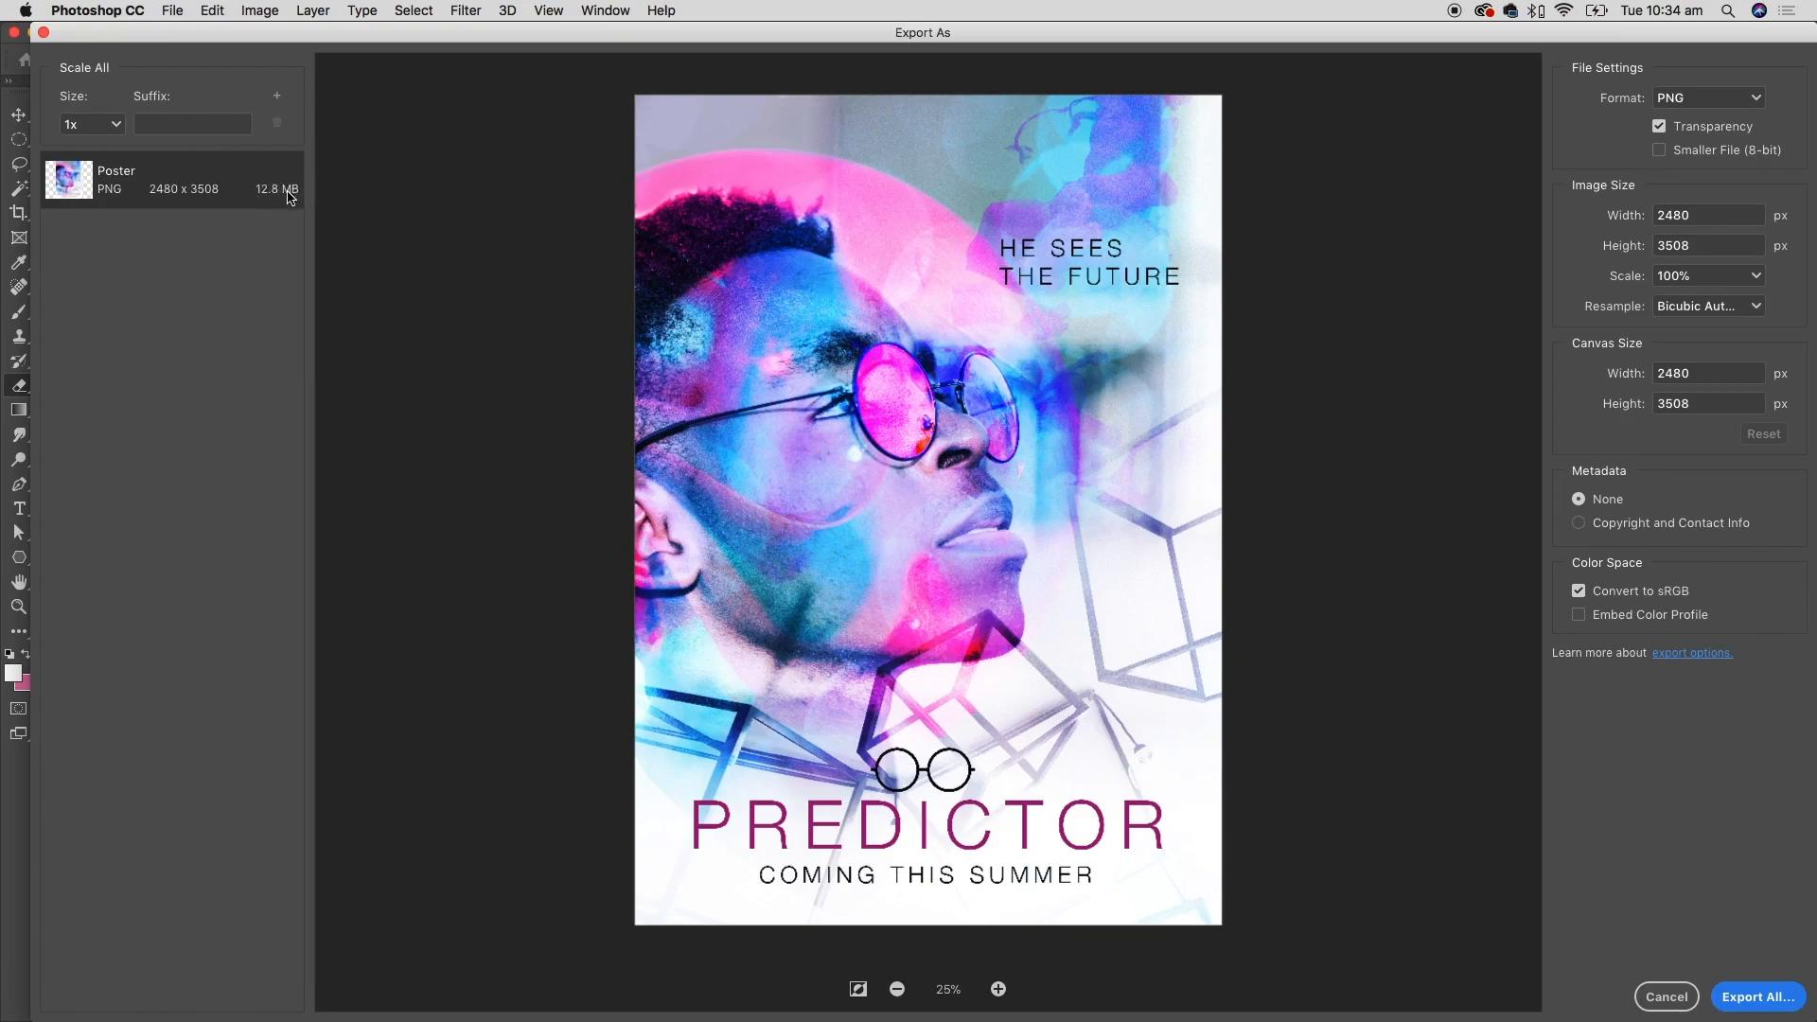
left_click(1757, 98)
left_click(1741, 151)
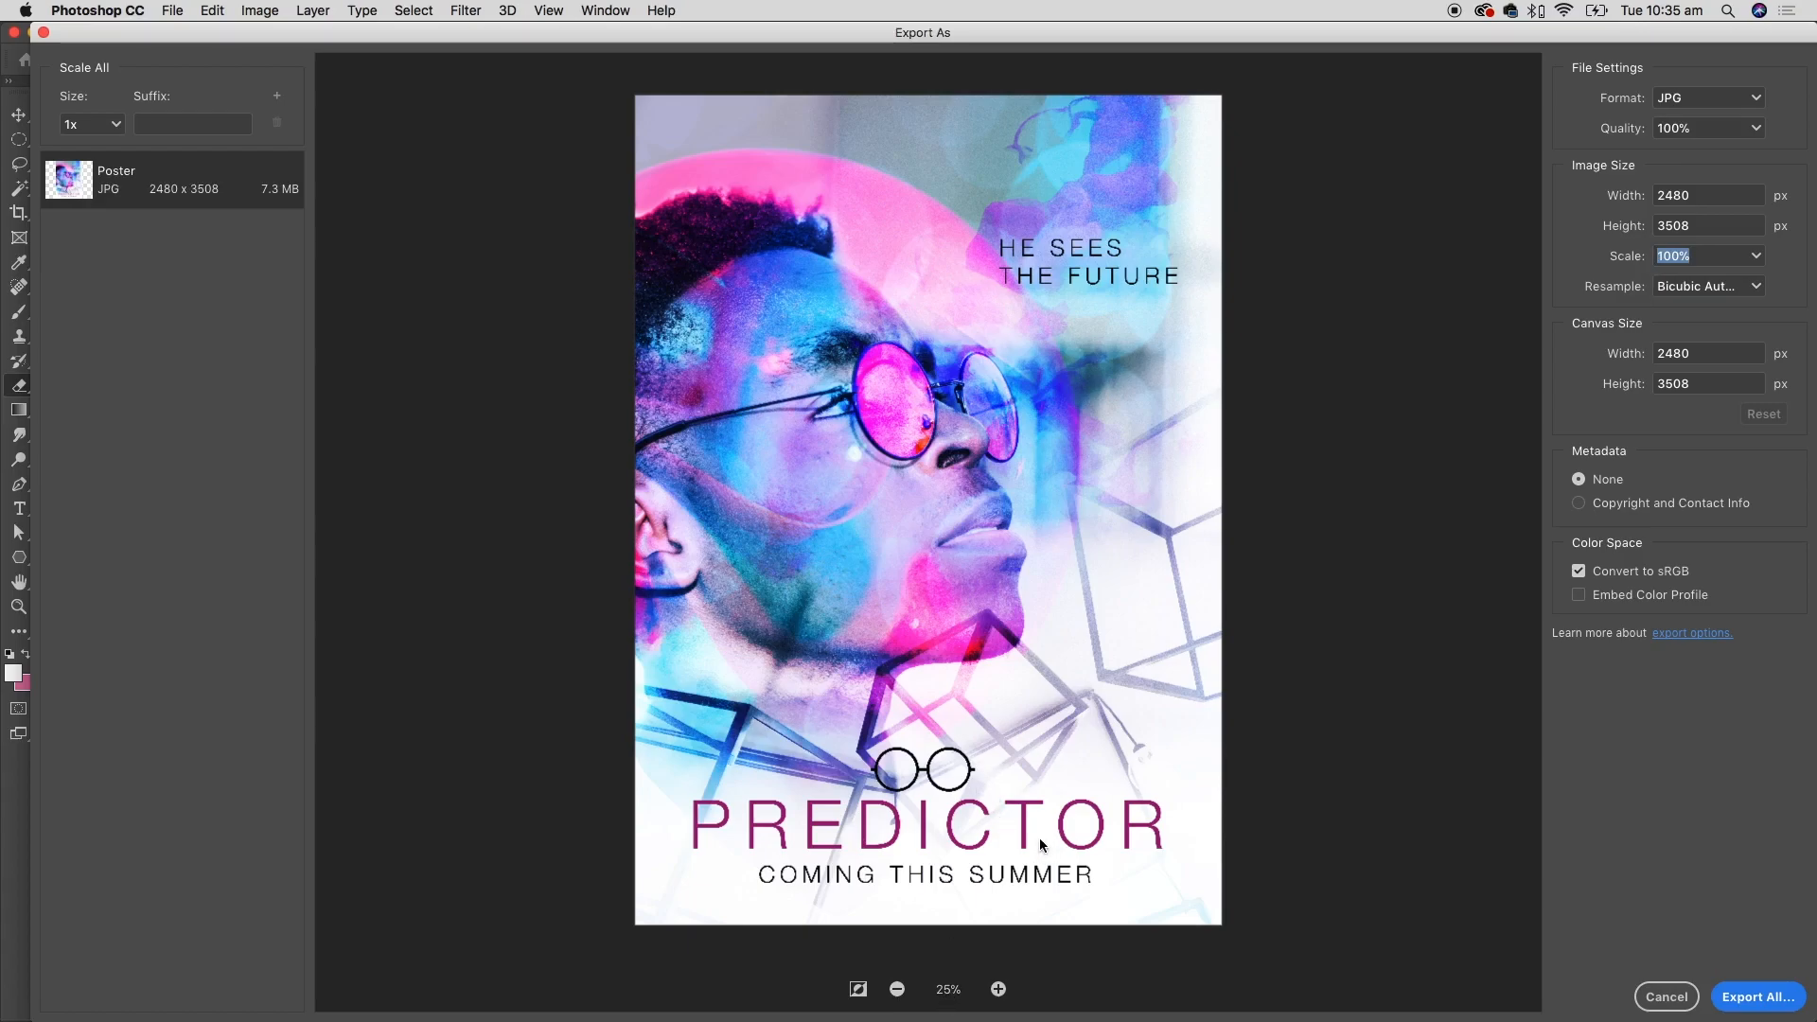
- Examine the title, tagline and glasses icon close up at 100% in the export preview, and return to the full poster
left_click(1000, 989)
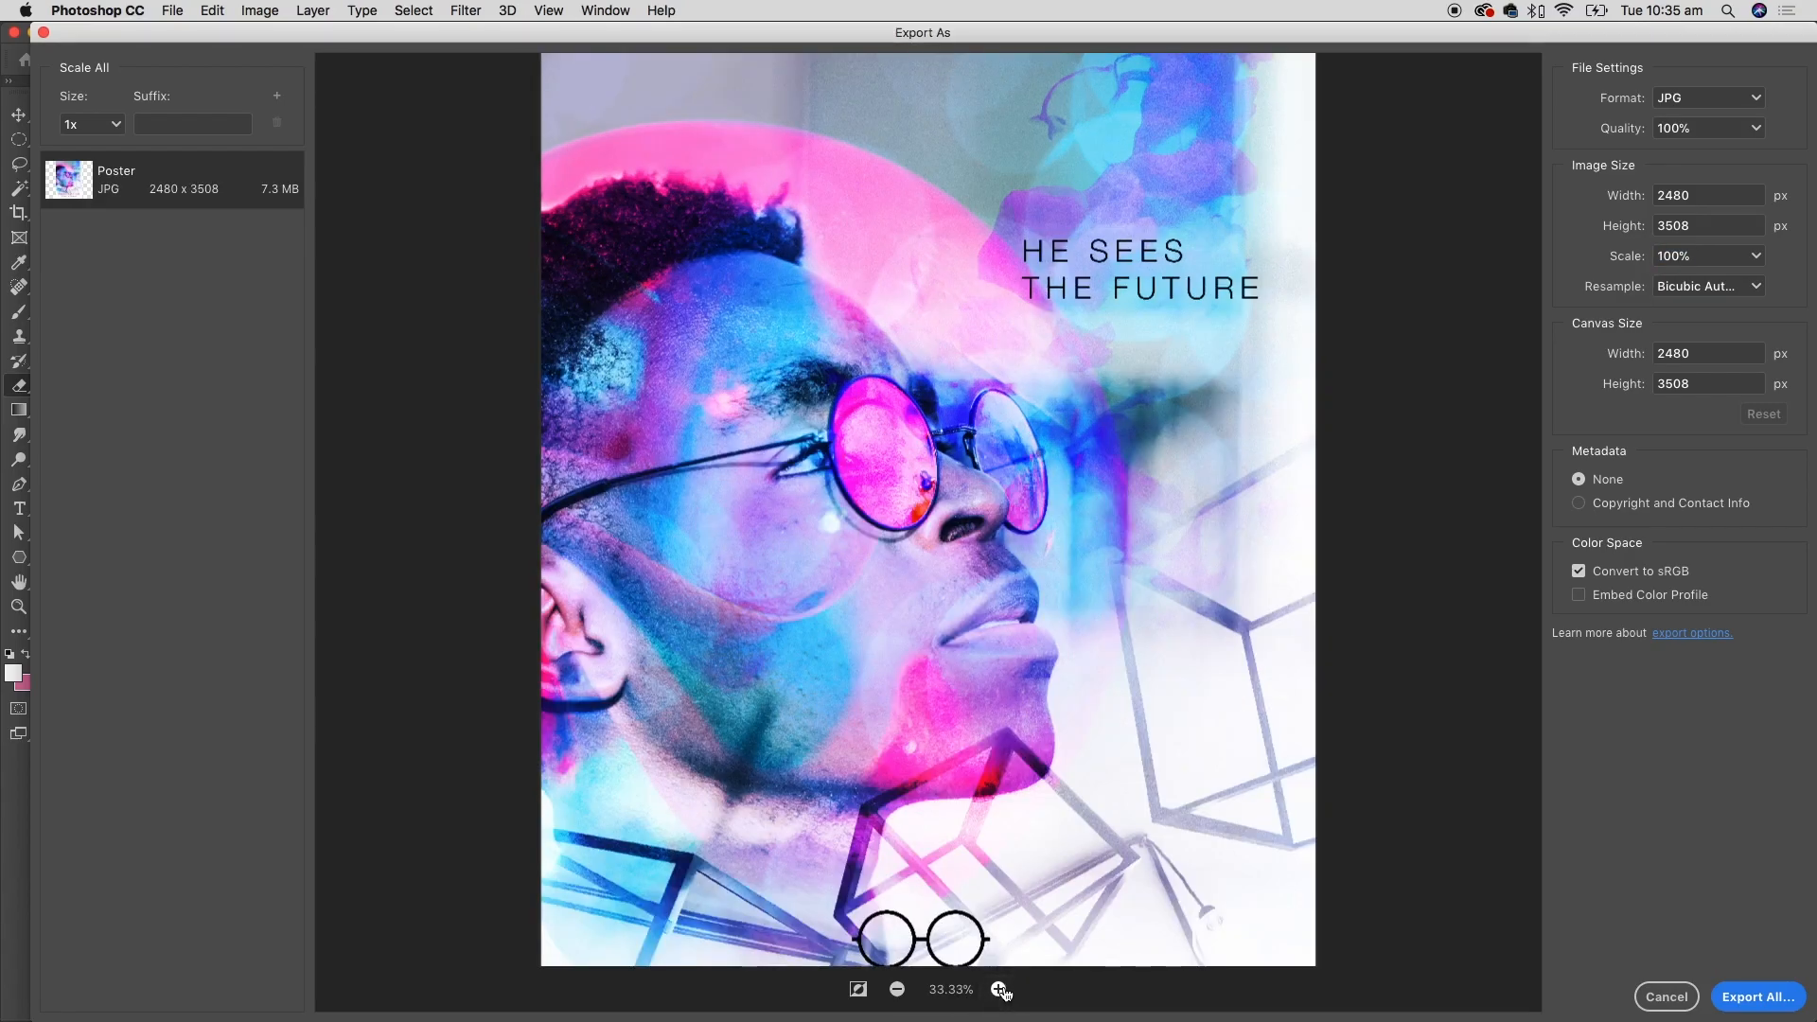
left_click(1000, 989)
left_click(1001, 988)
left_click(1000, 990)
left_click_drag(1276, 253, 1087, 110)
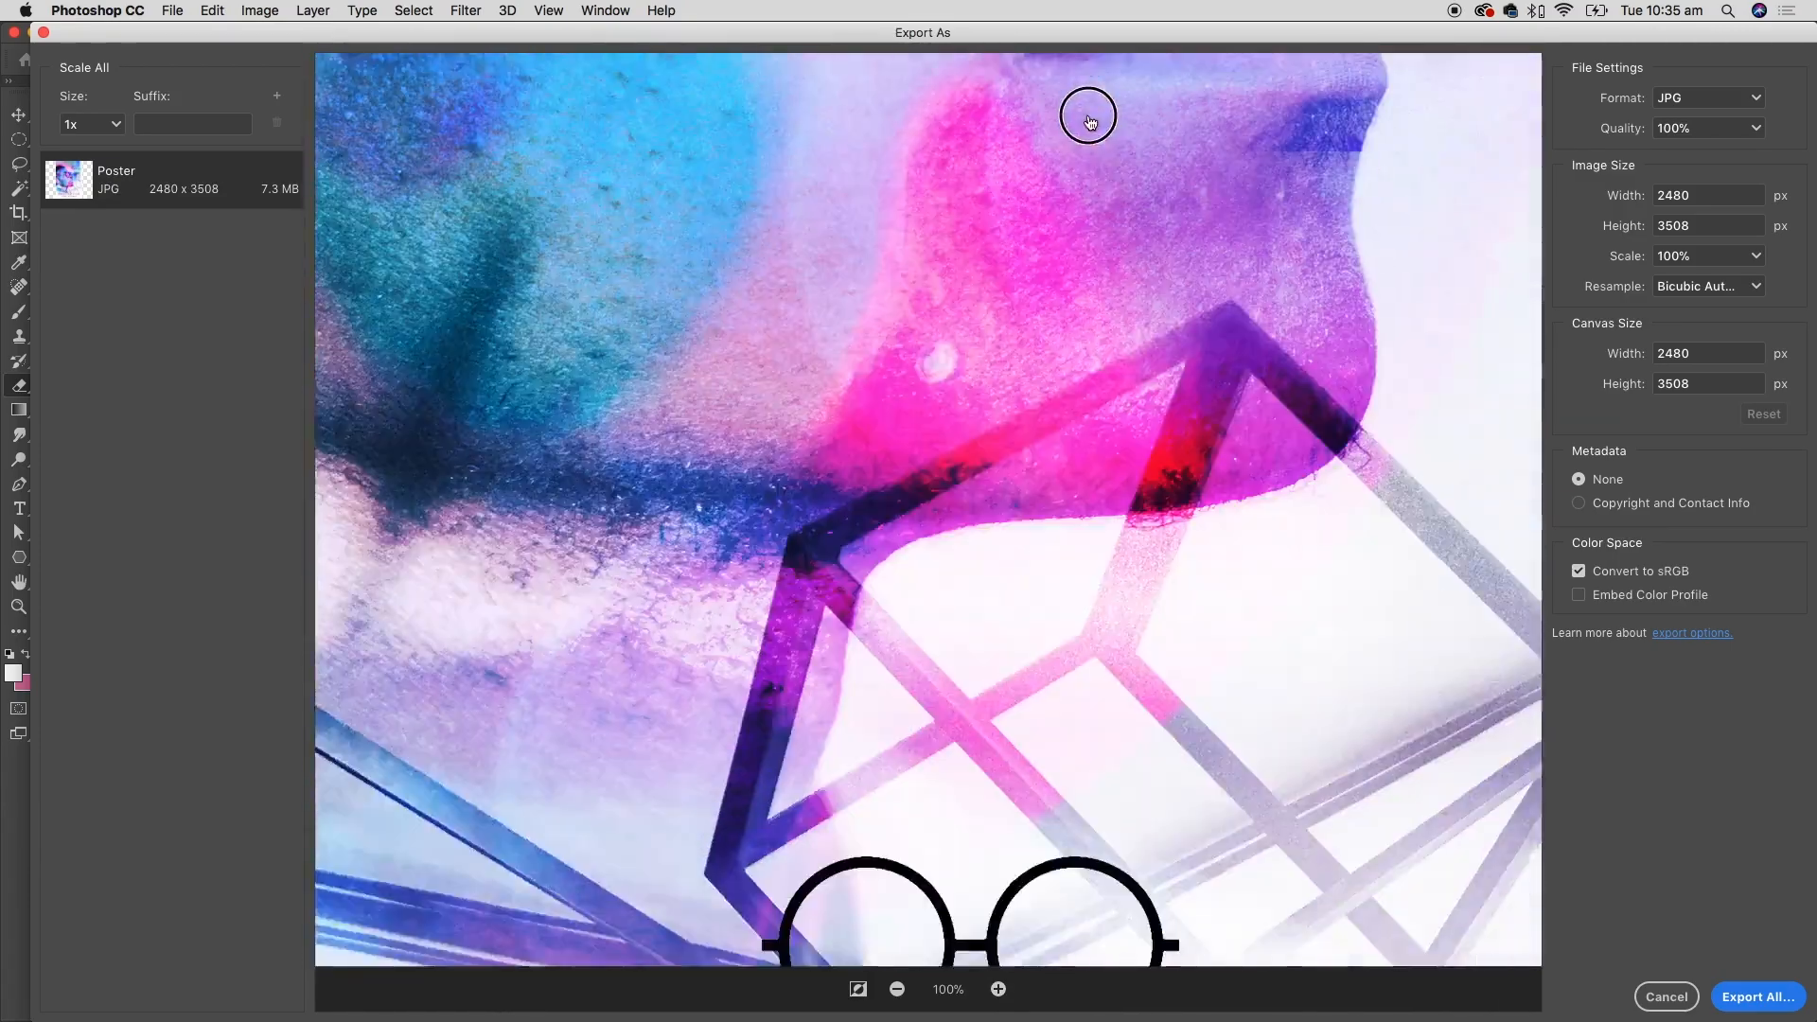
left_click_drag(917, 782, 1065, 276)
left_click_drag(899, 490, 1127, 486)
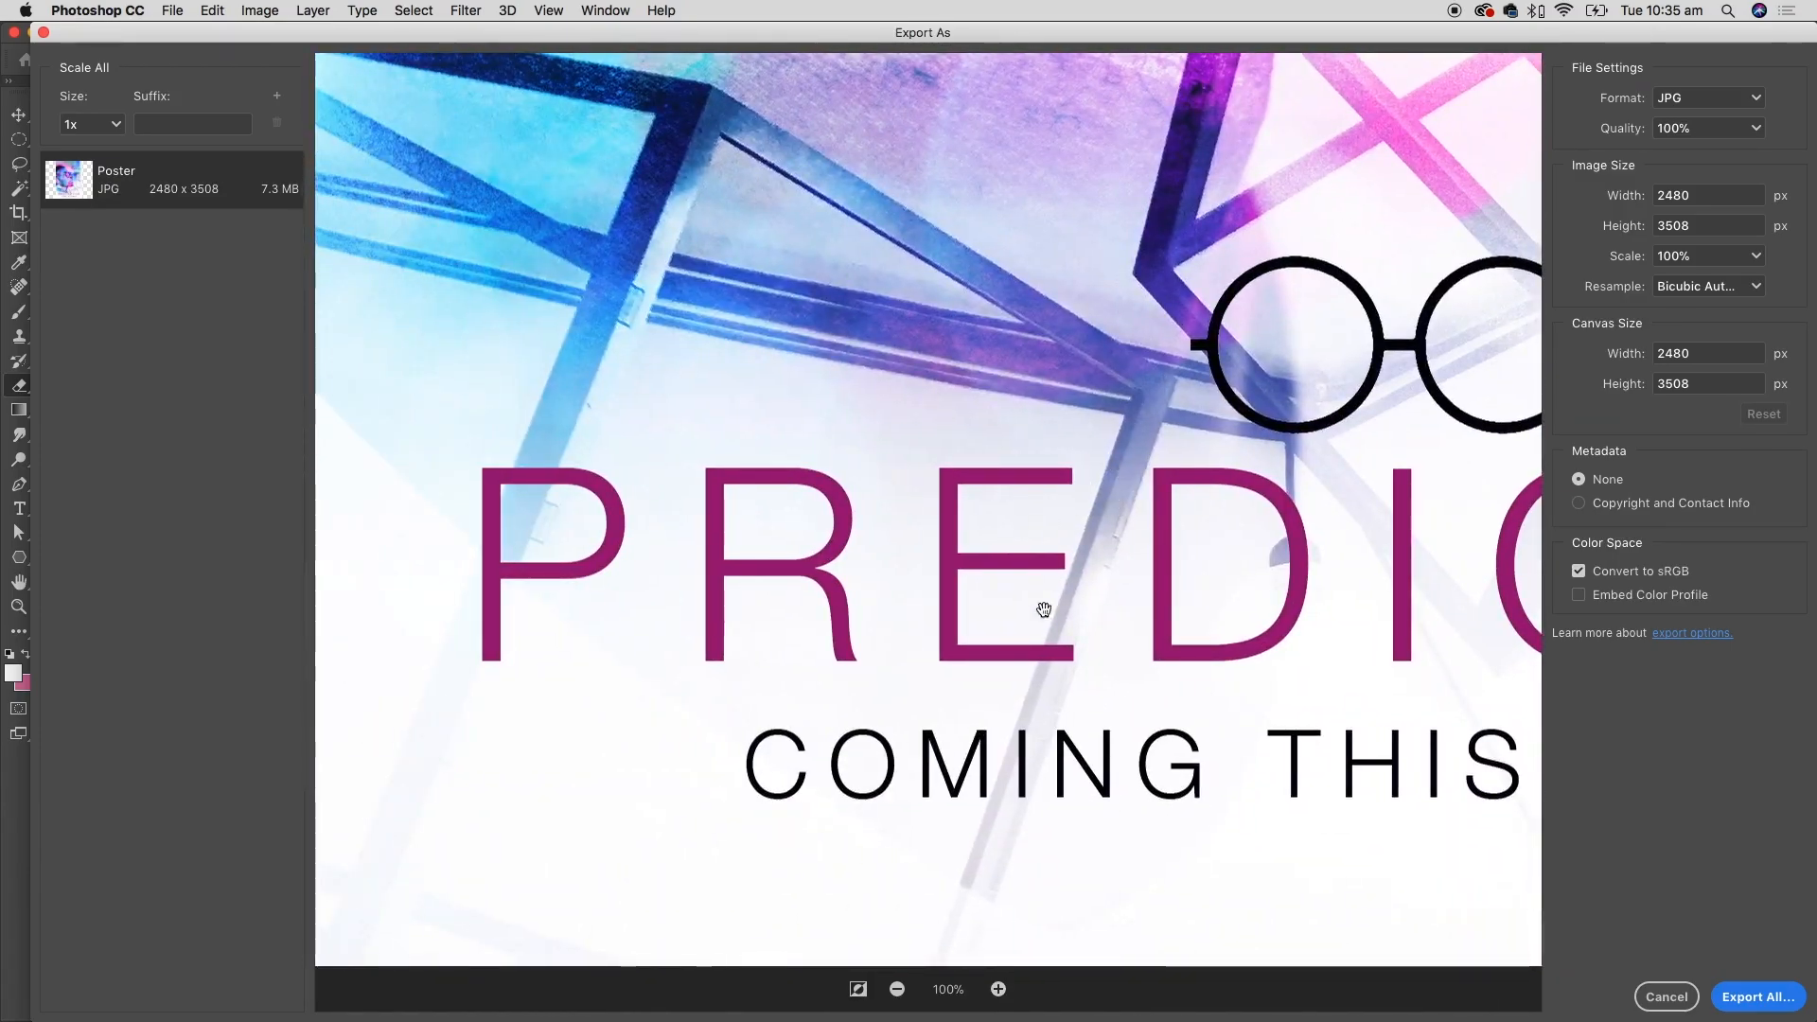
left_click_drag(596, 497, 695, 514)
left_click_drag(1200, 559, 912, 564)
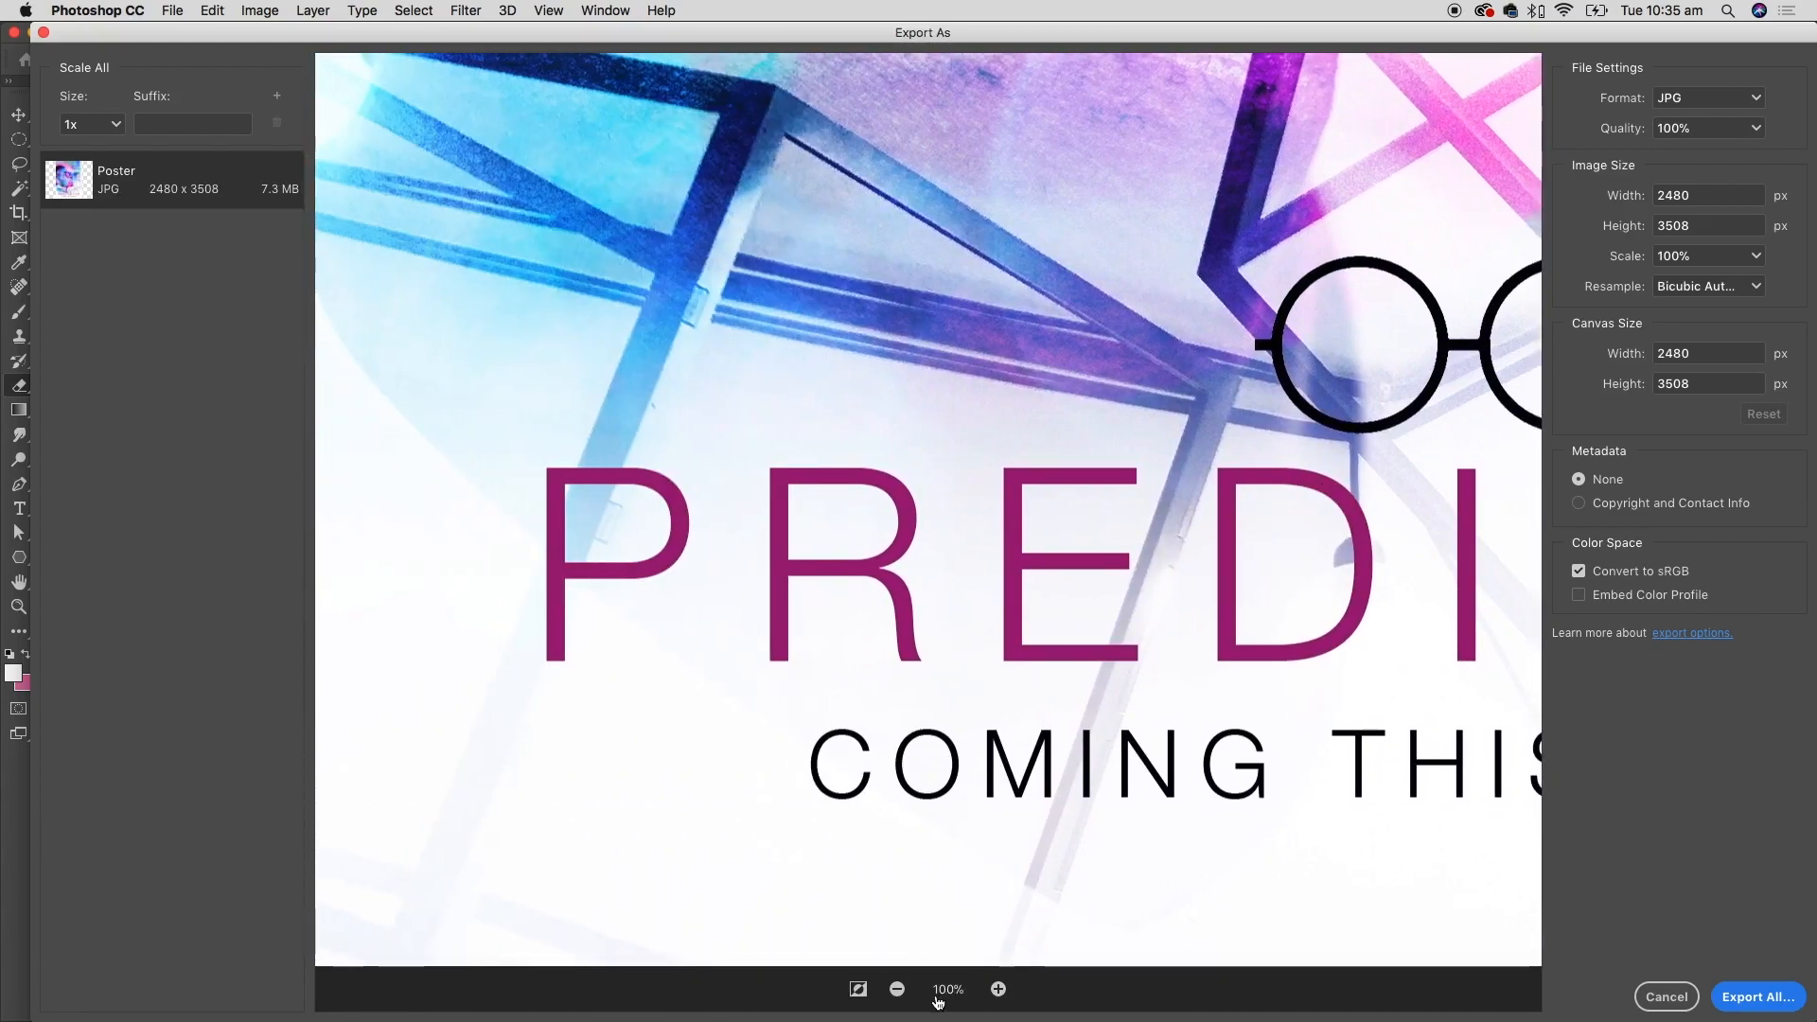
left_click_drag(1344, 594, 669, 564)
left_click_drag(1033, 579, 765, 541)
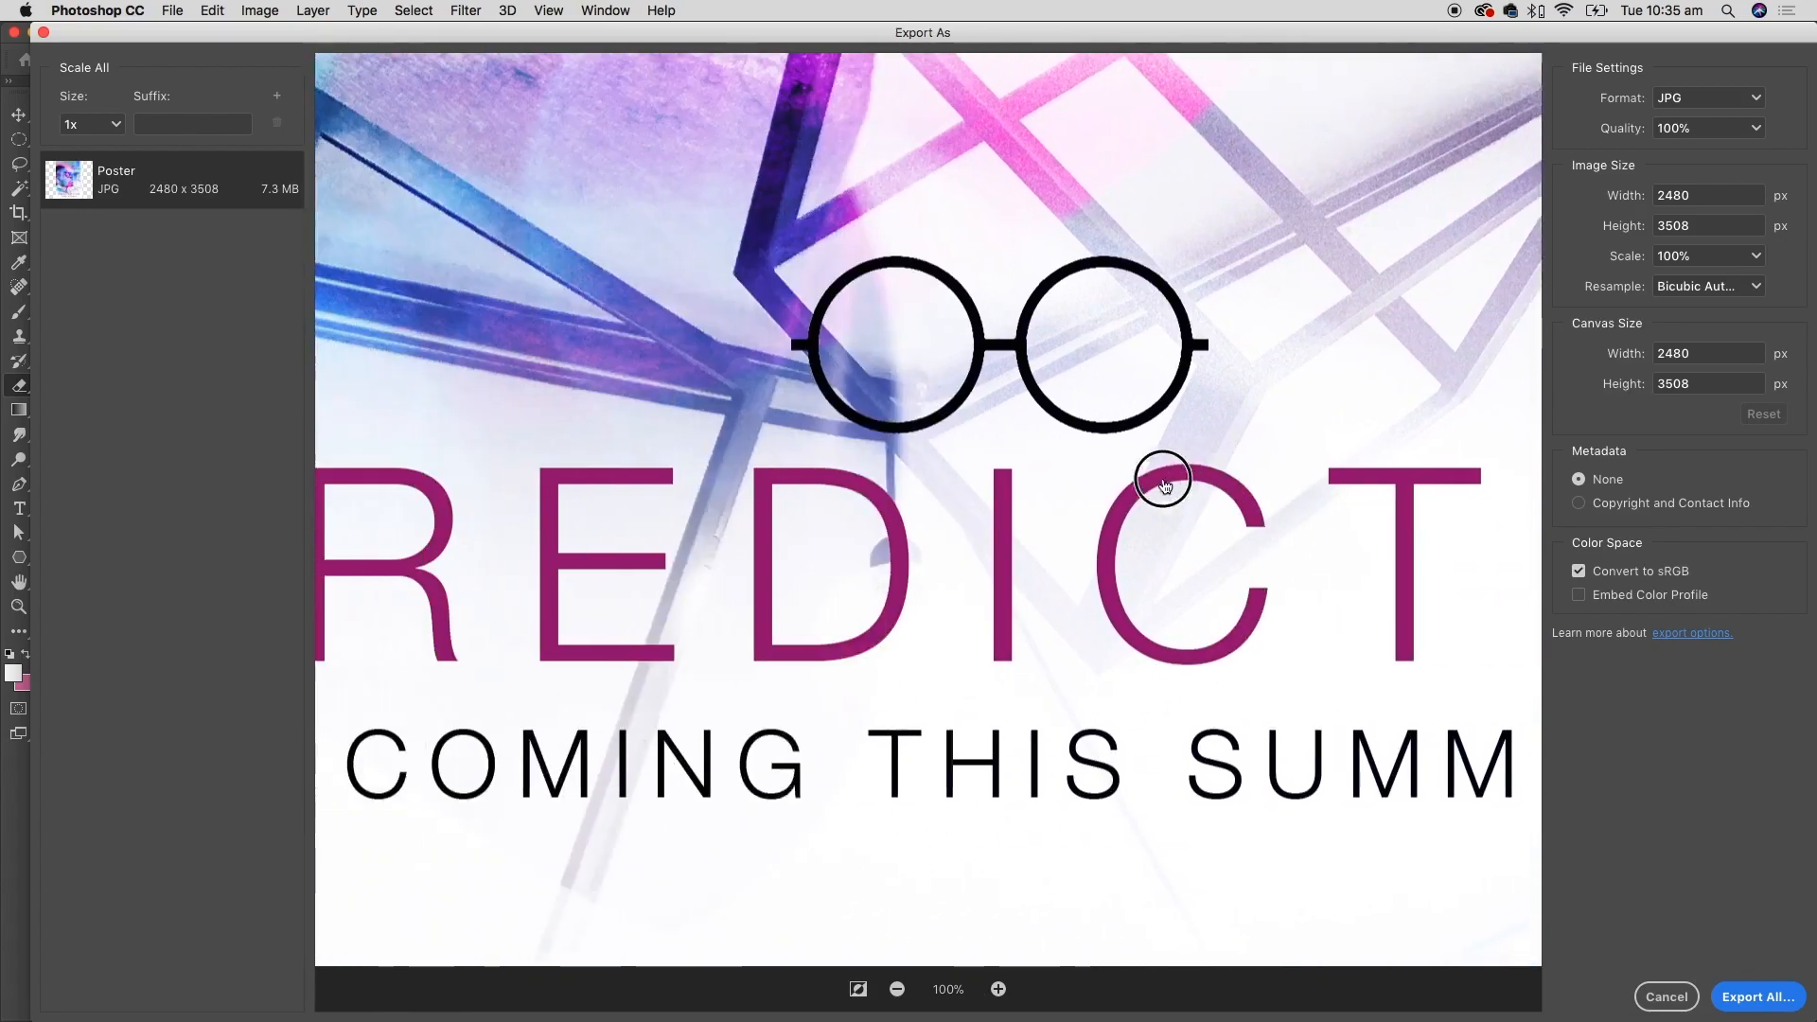
left_click_drag(628, 629, 1046, 434)
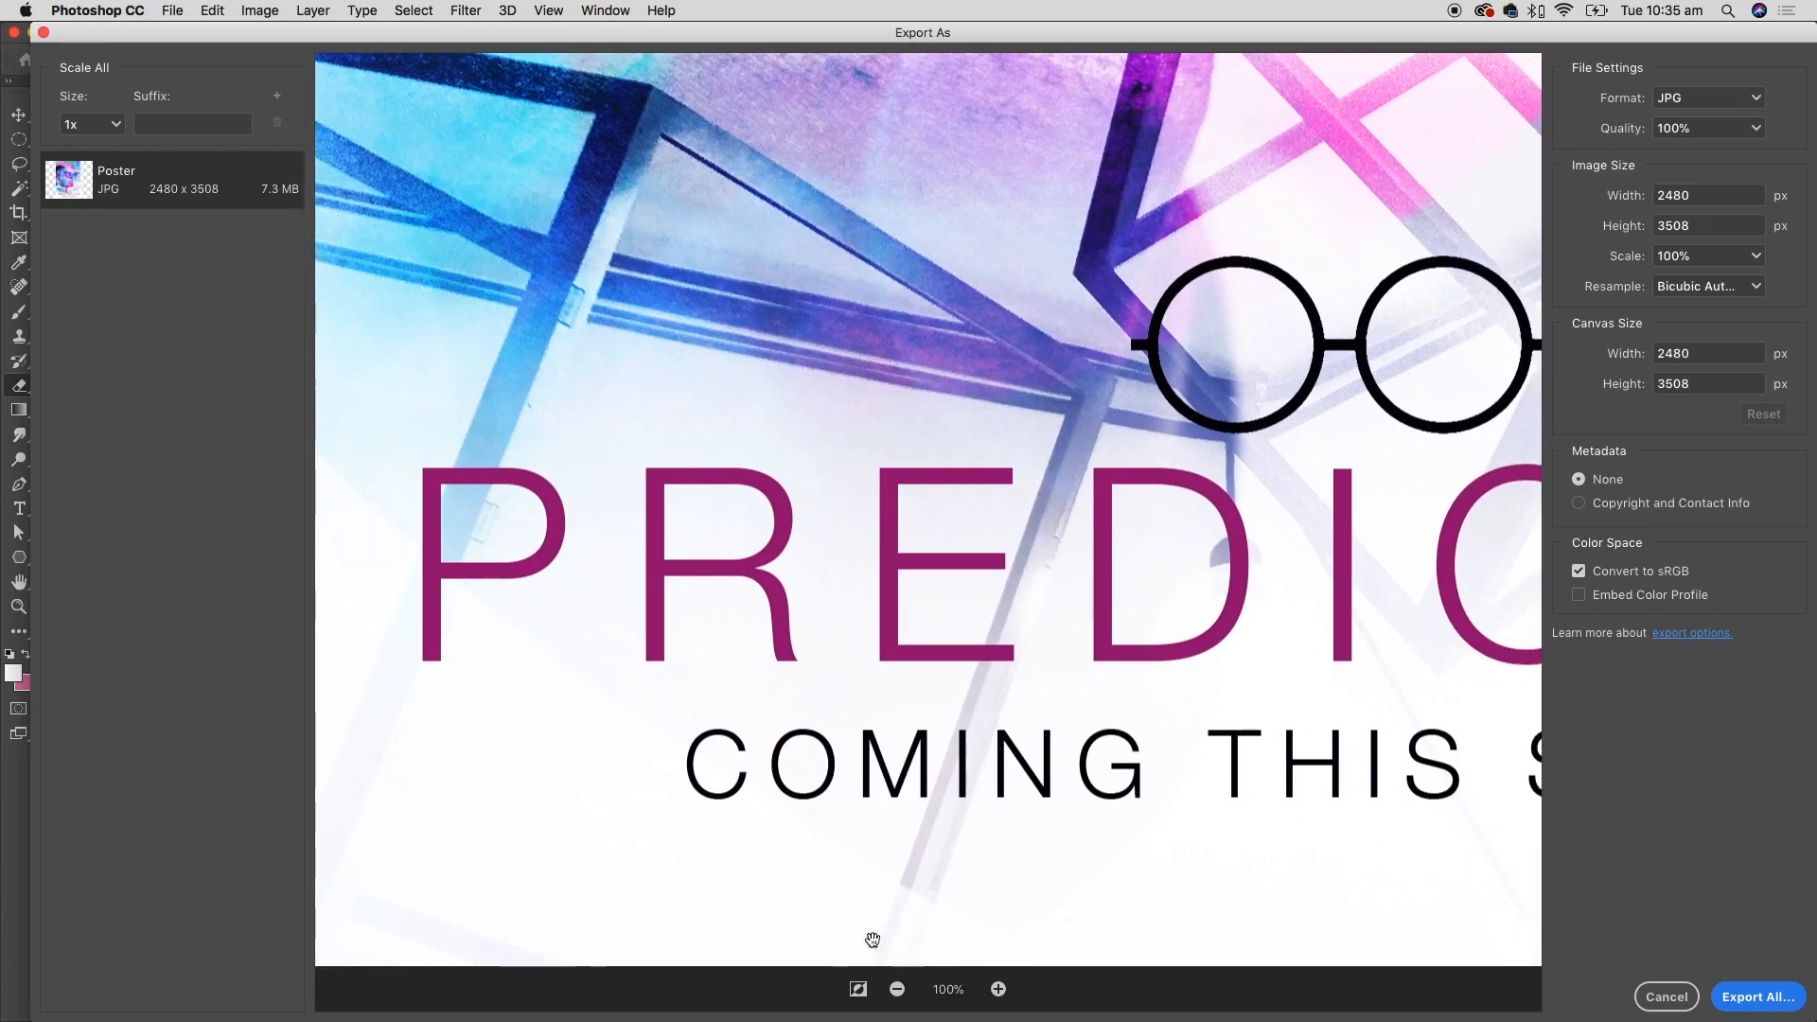
left_click(897, 989)
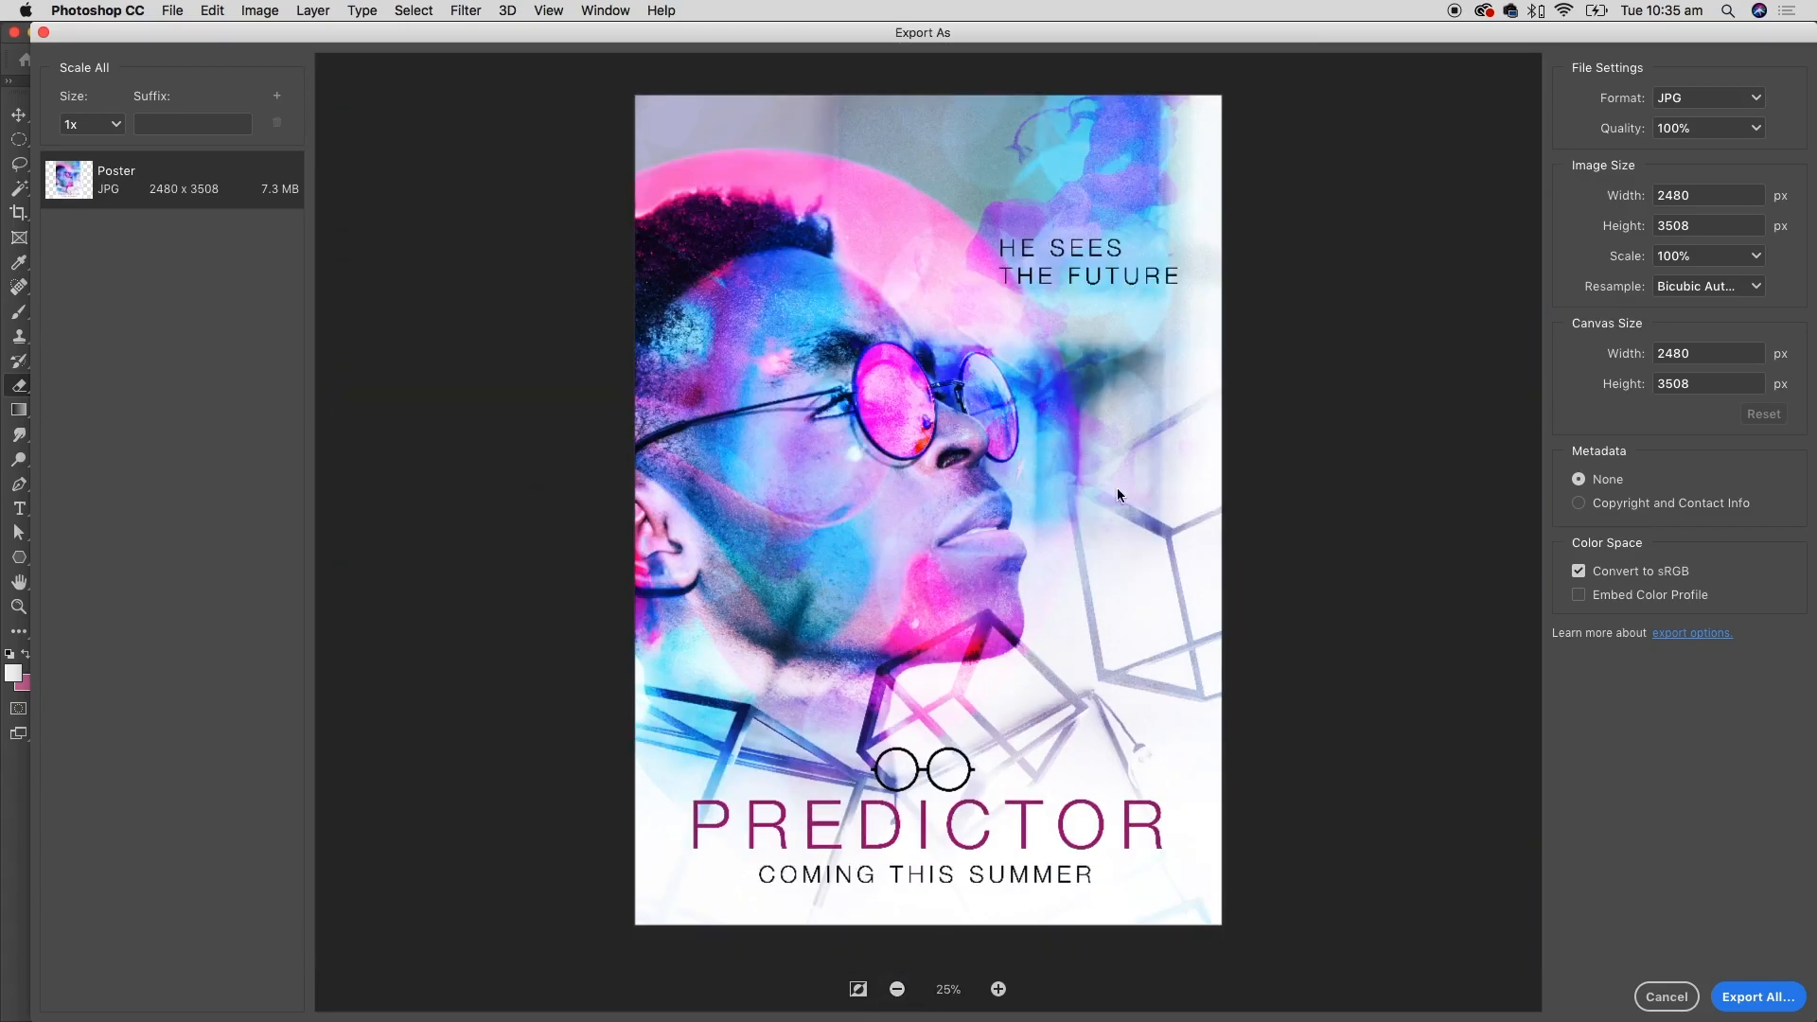
- Export the full-size JPG to the Desktop as Poster print.jpg
left_click(1771, 994)
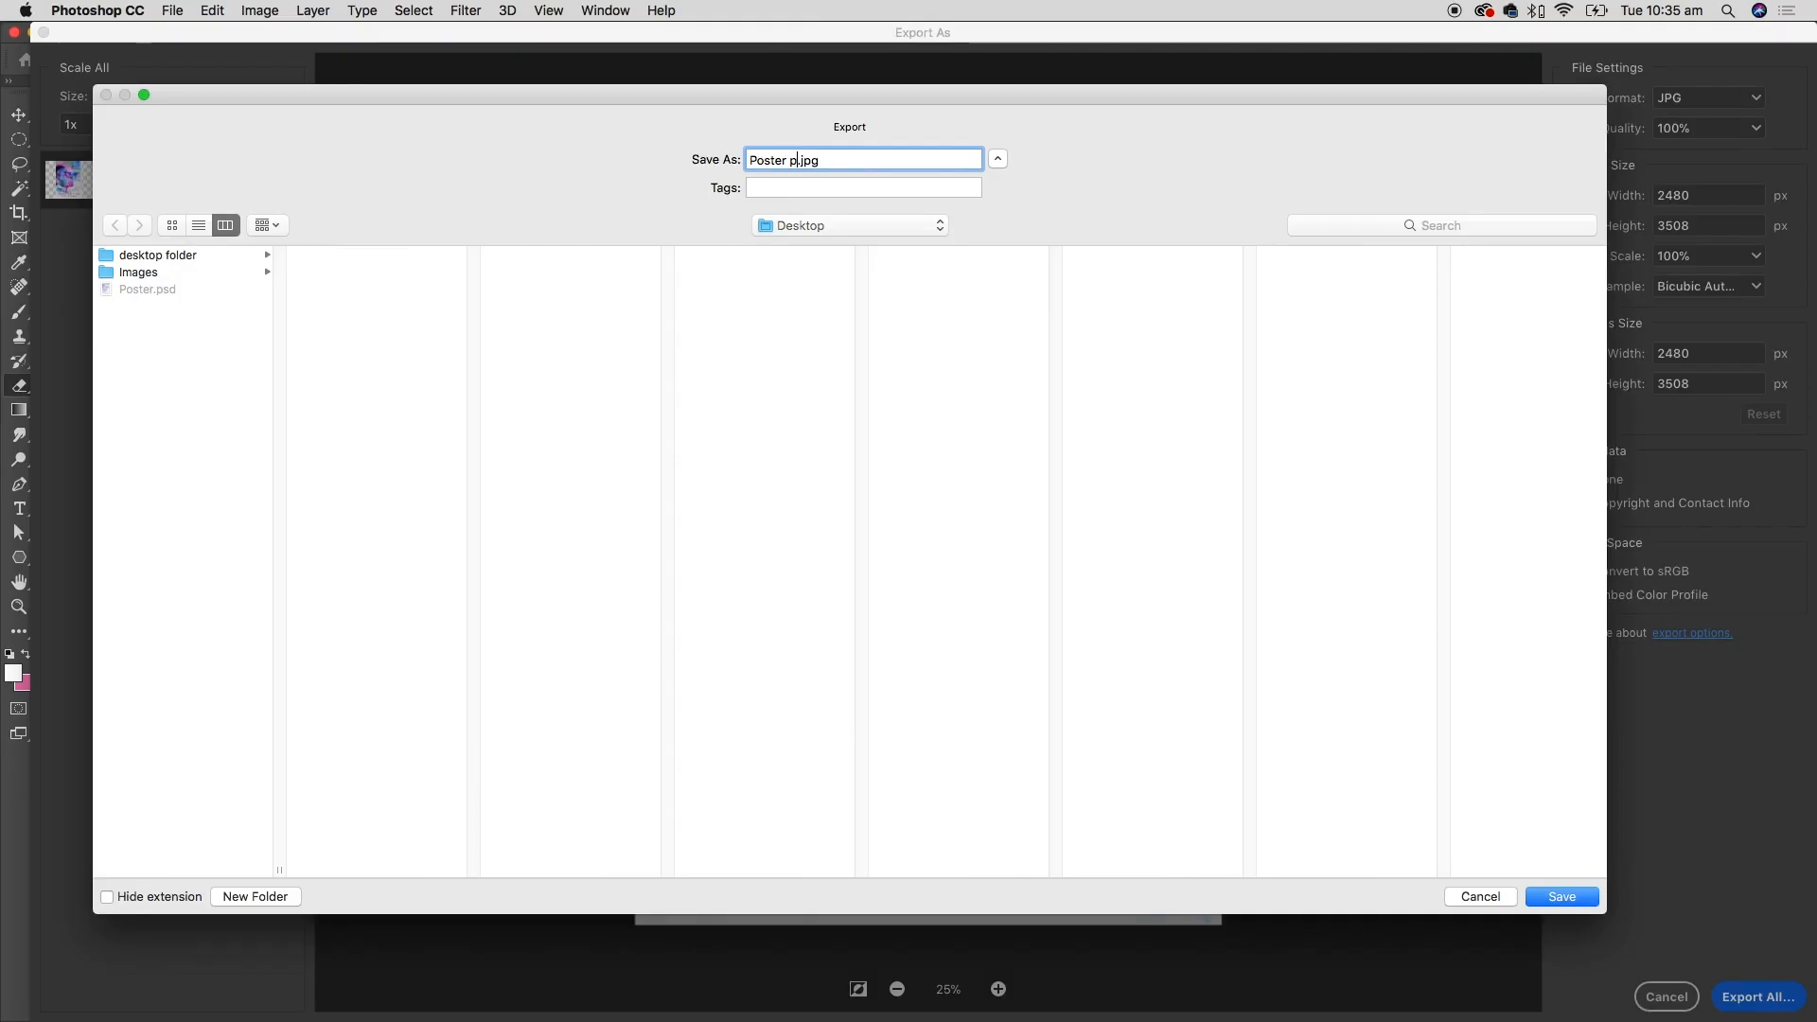
type("print")
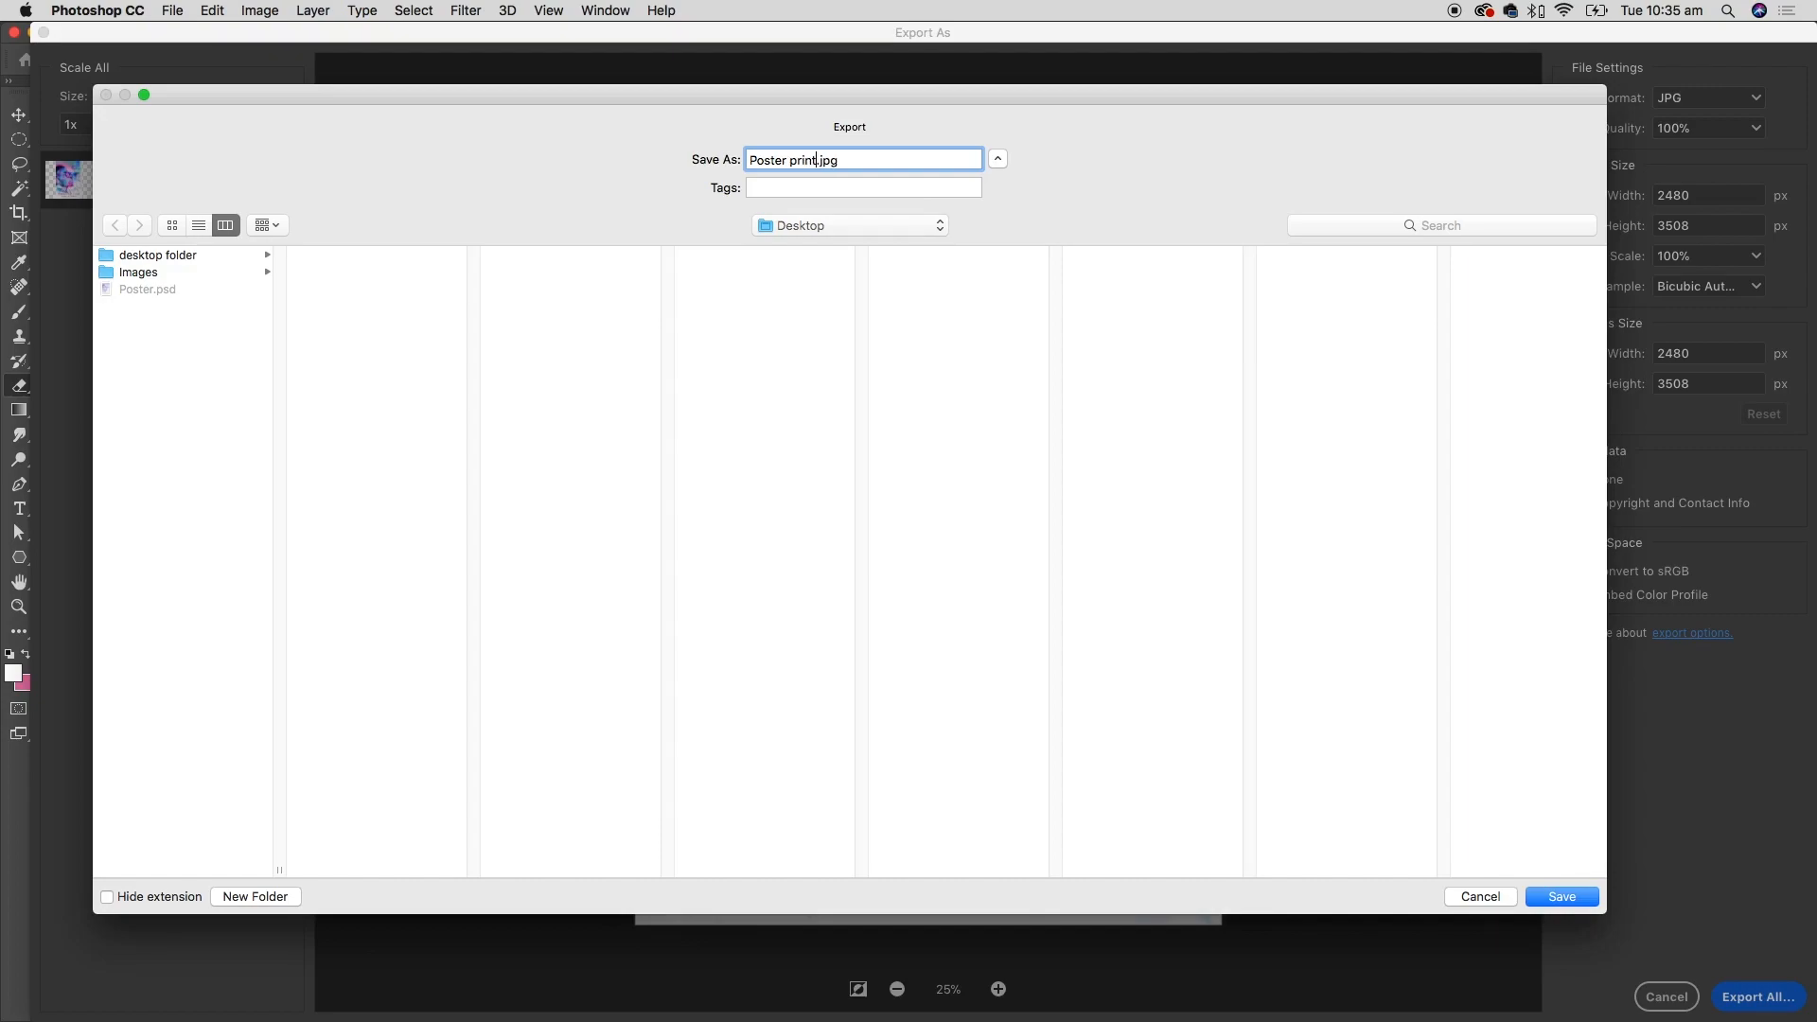
left_click(1551, 892)
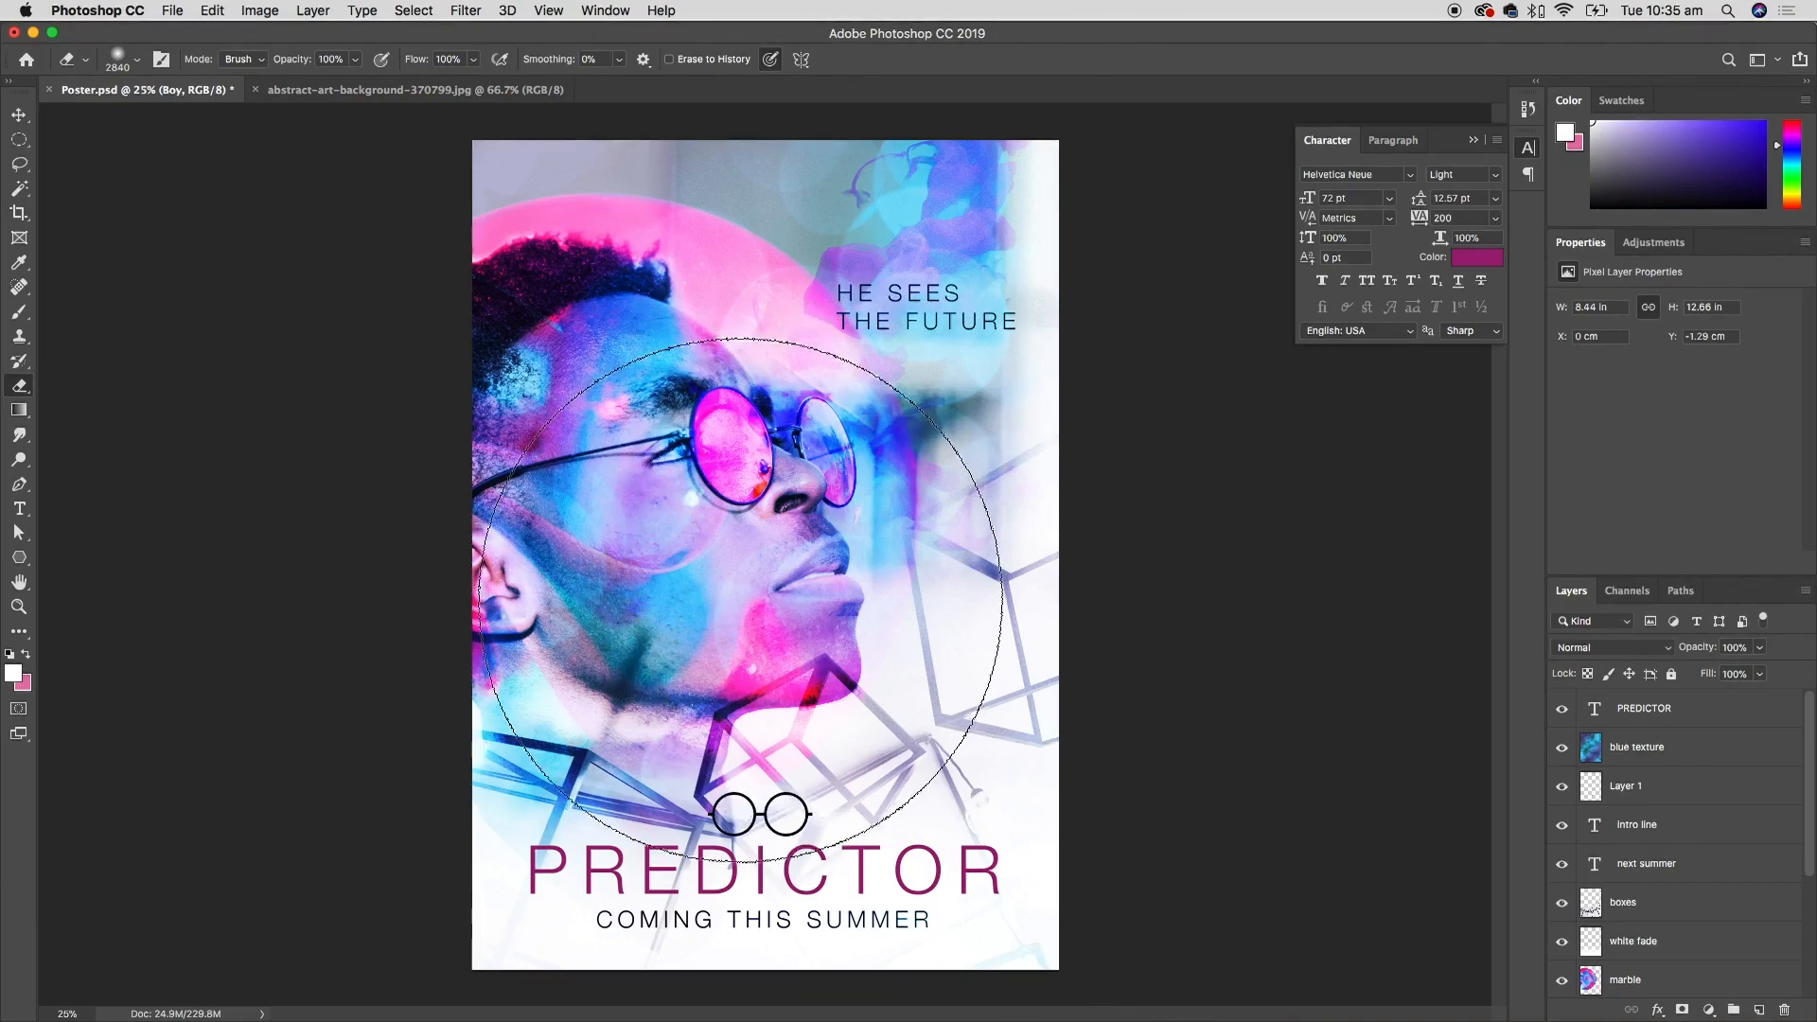
- Reopen the Export As settings and set the image scale to 25%
left_click(172, 11)
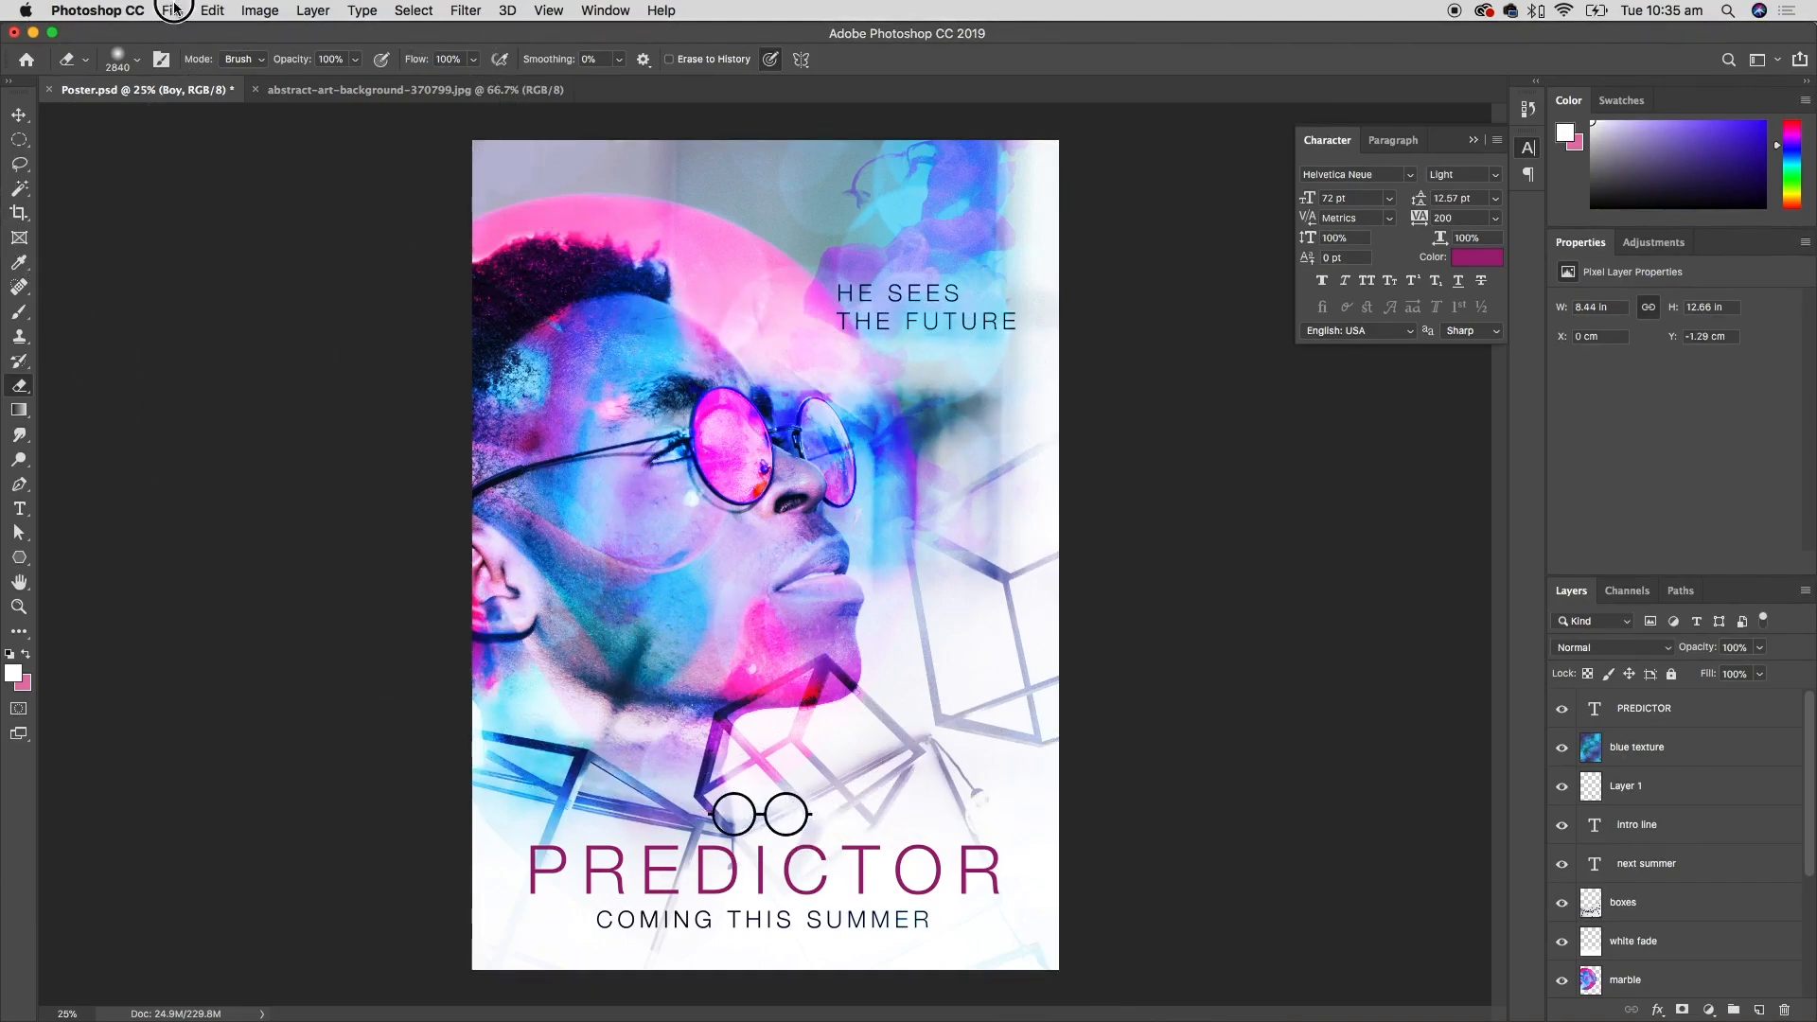
mouse_move(325, 251)
left_click(536, 271)
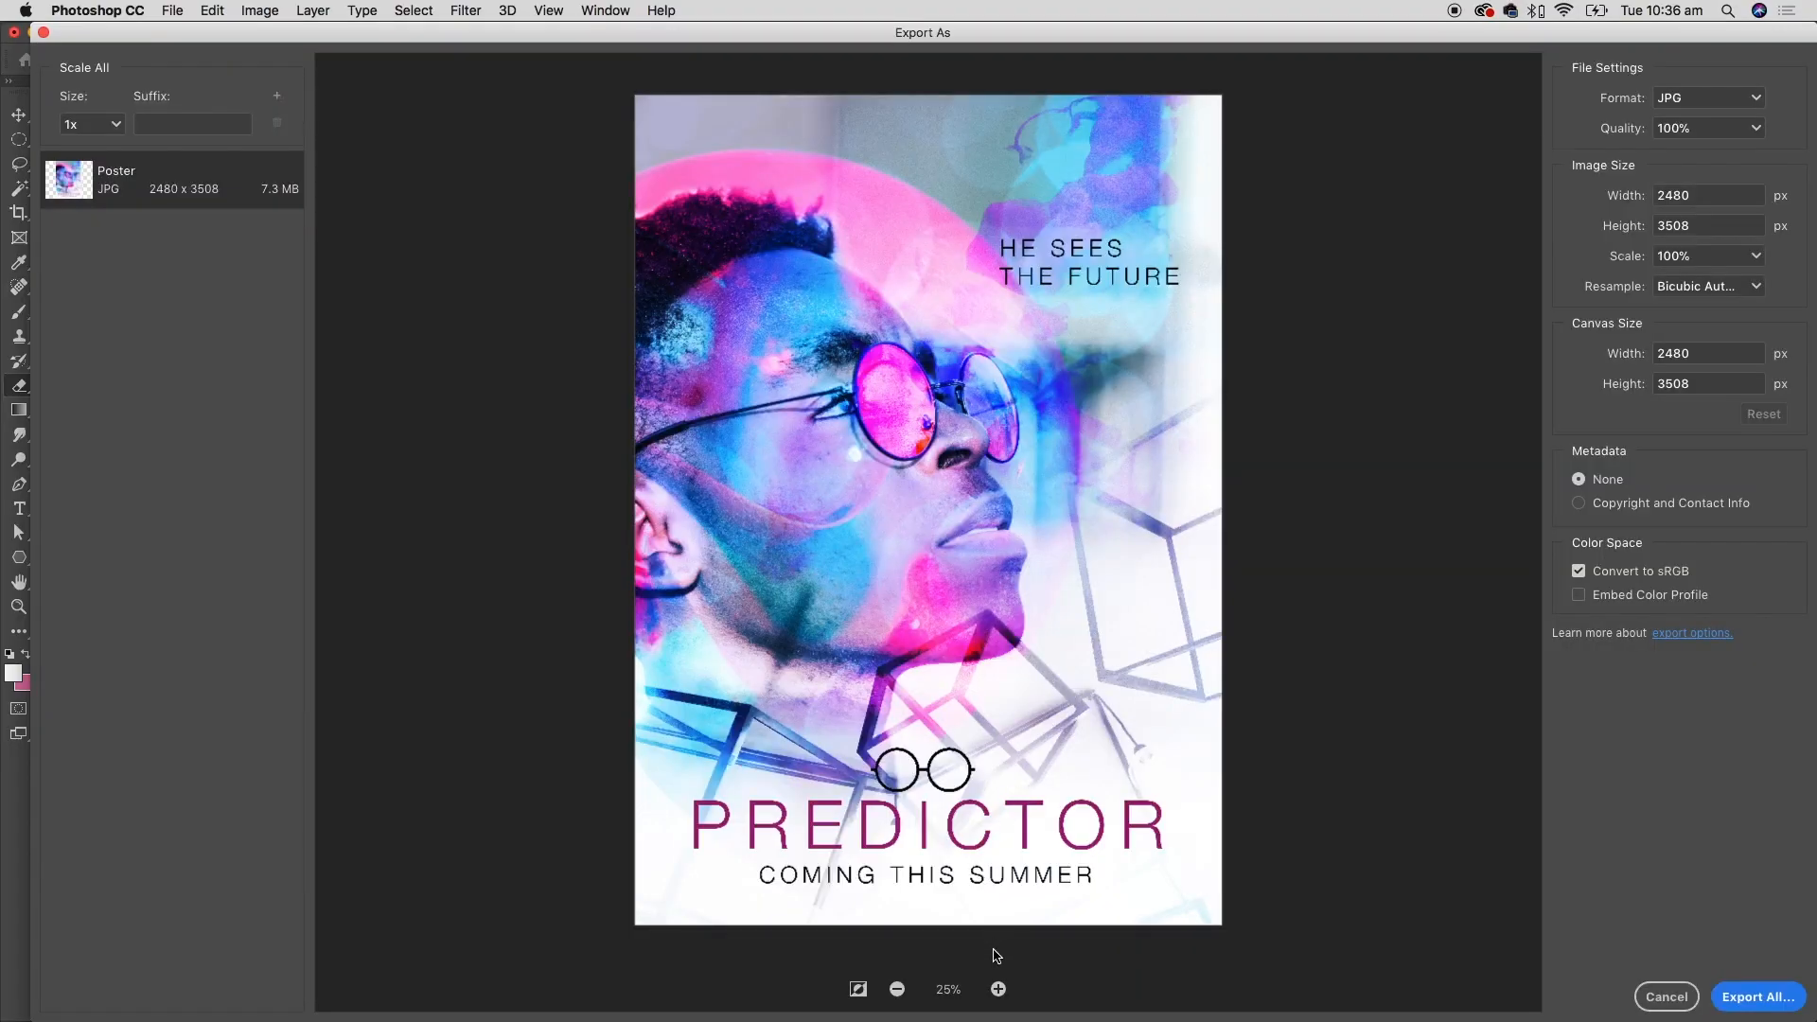
left_click(1651, 250)
type("25")
key("Return")
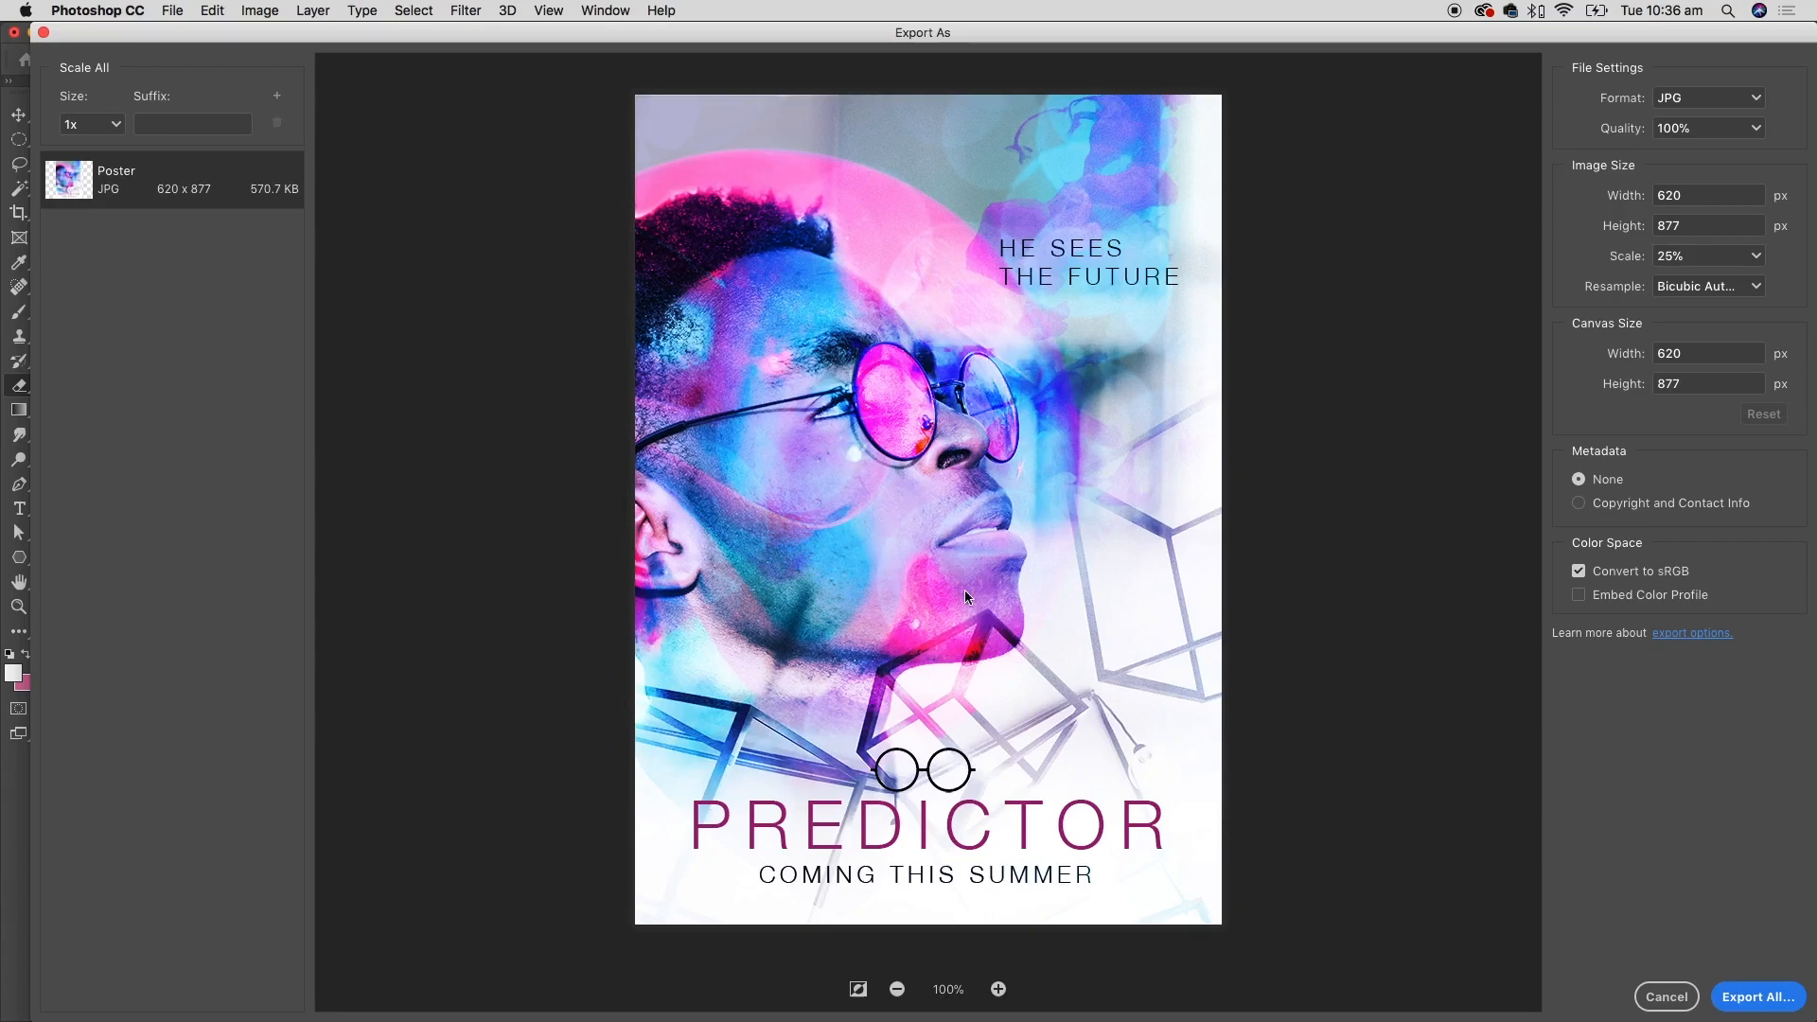
- Examine the reduced poster's pixel detail around the face at up to 400%, and return the preview to 100%
left_click(999, 989)
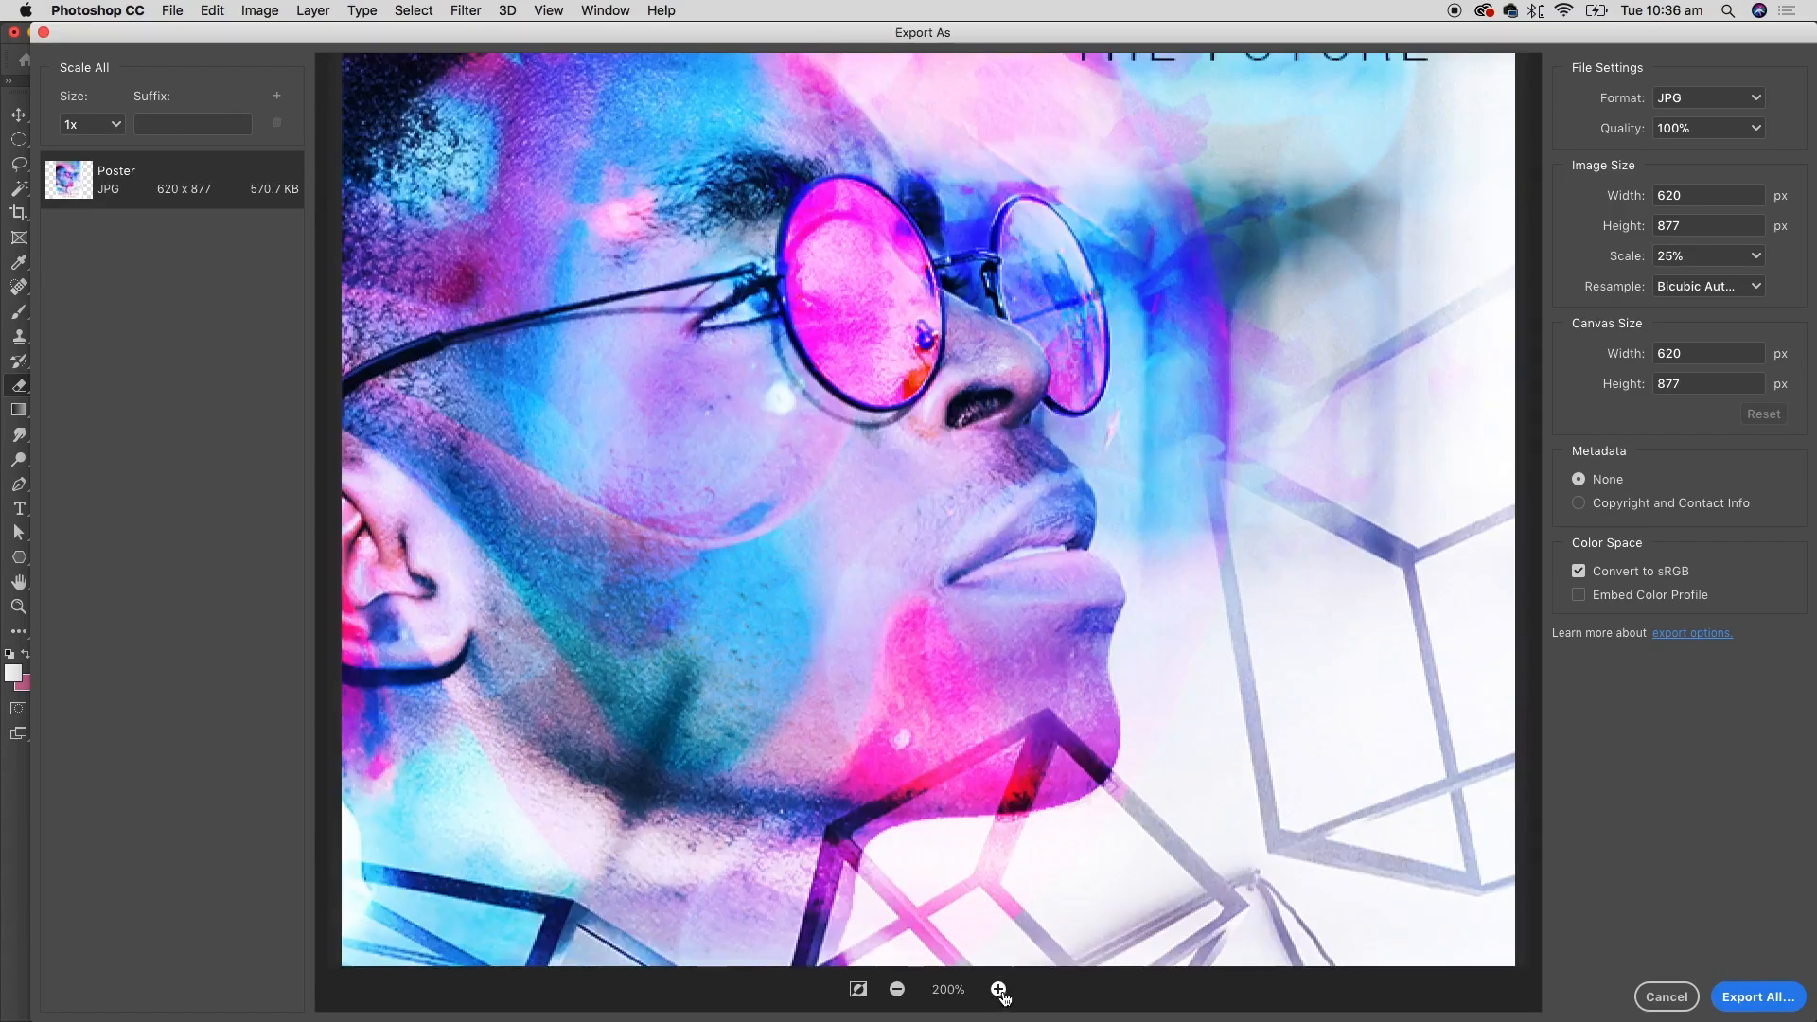
left_click(999, 989)
left_click(1000, 988)
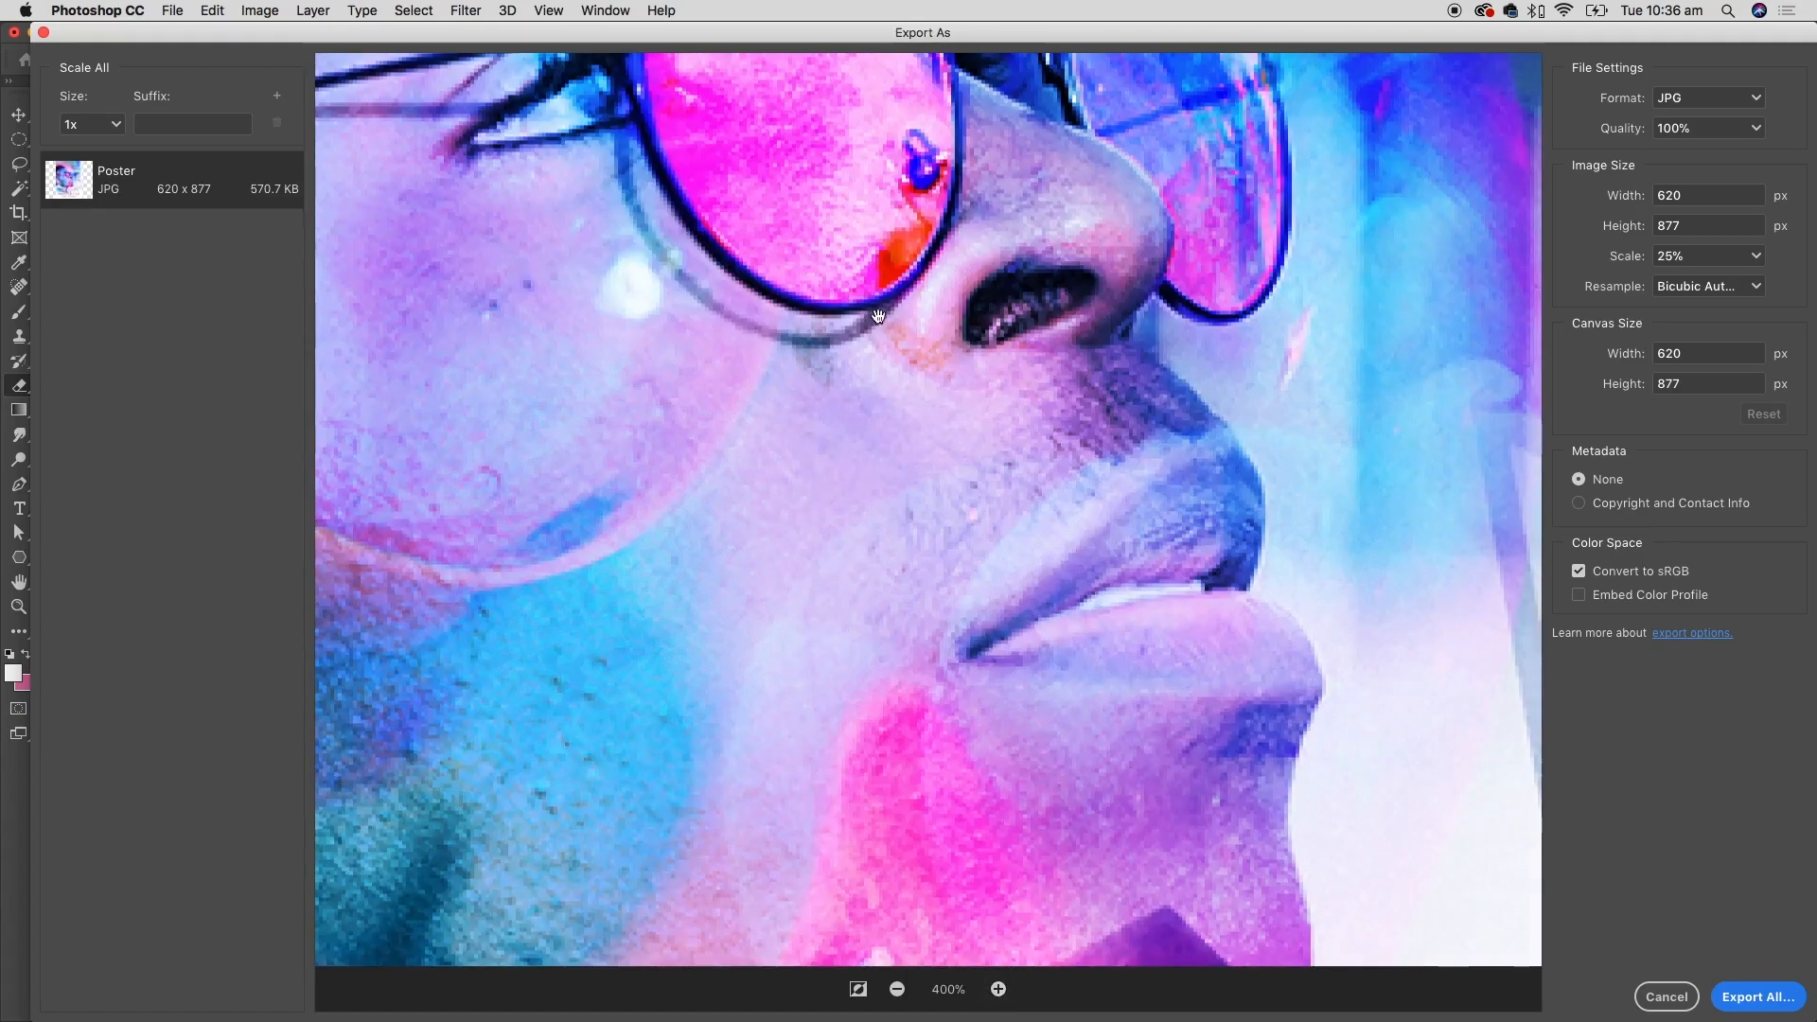
left_click(897, 989)
left_click(897, 989)
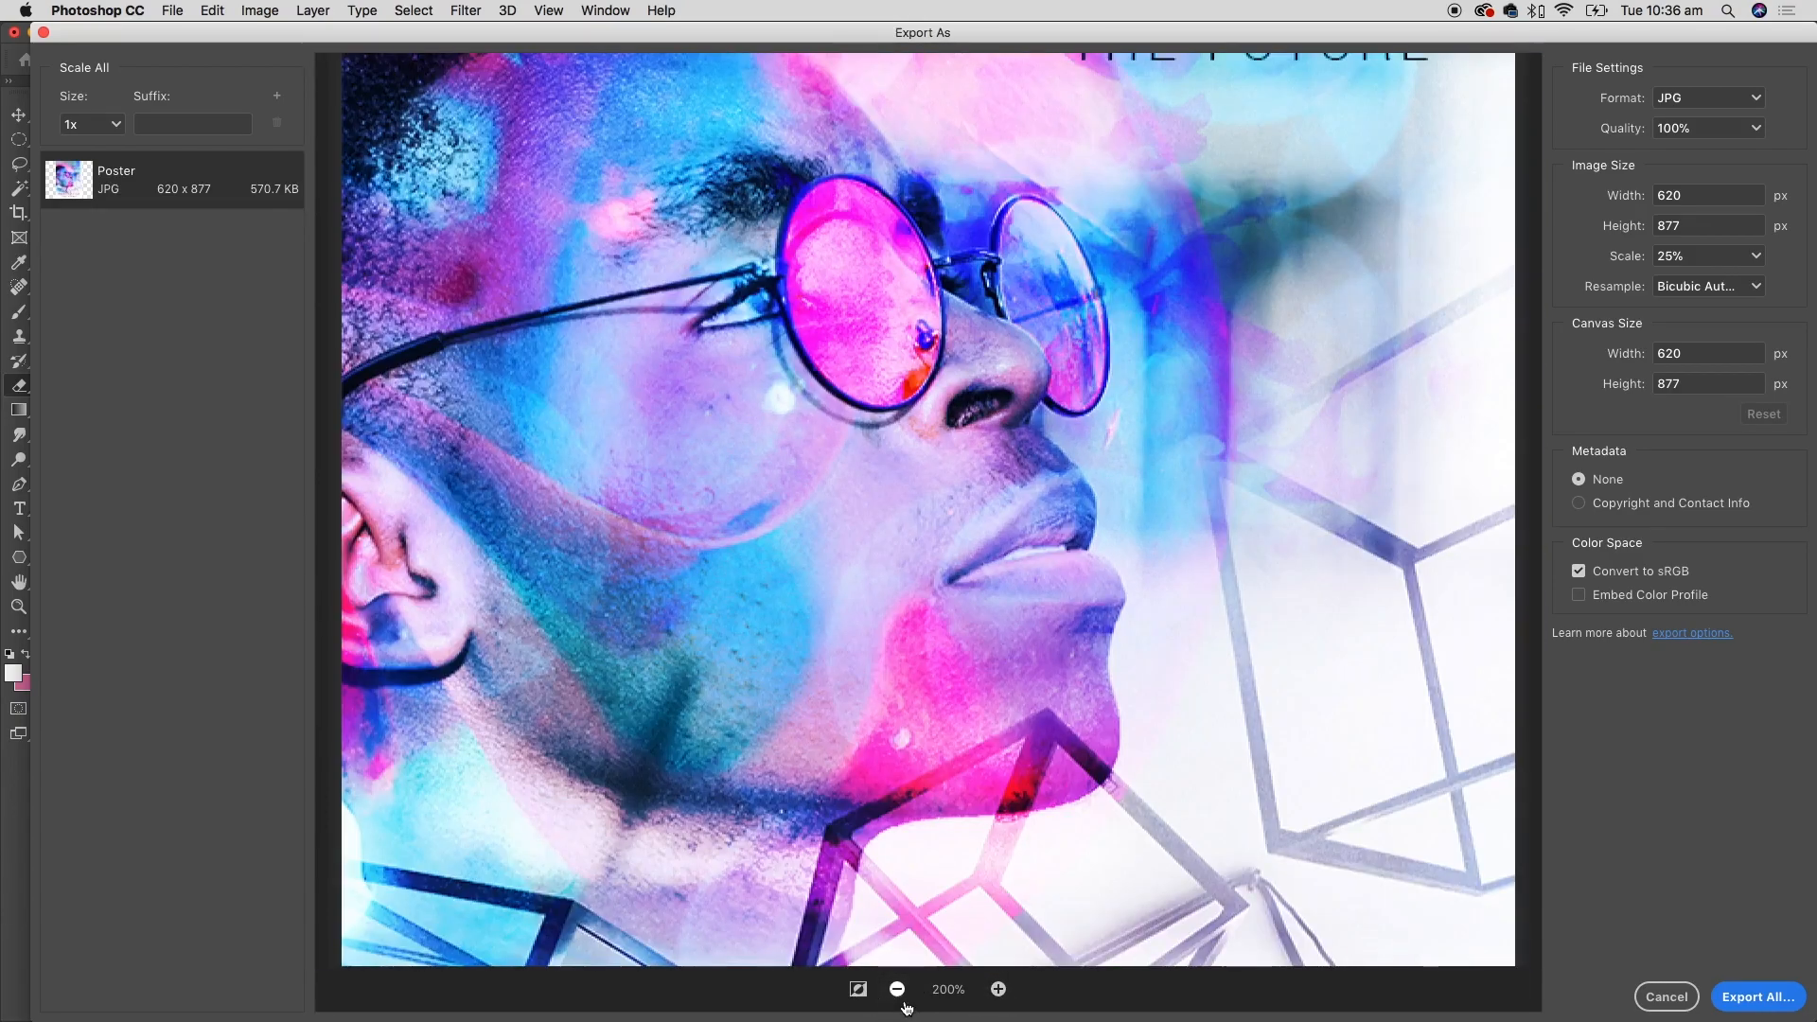
left_click(897, 989)
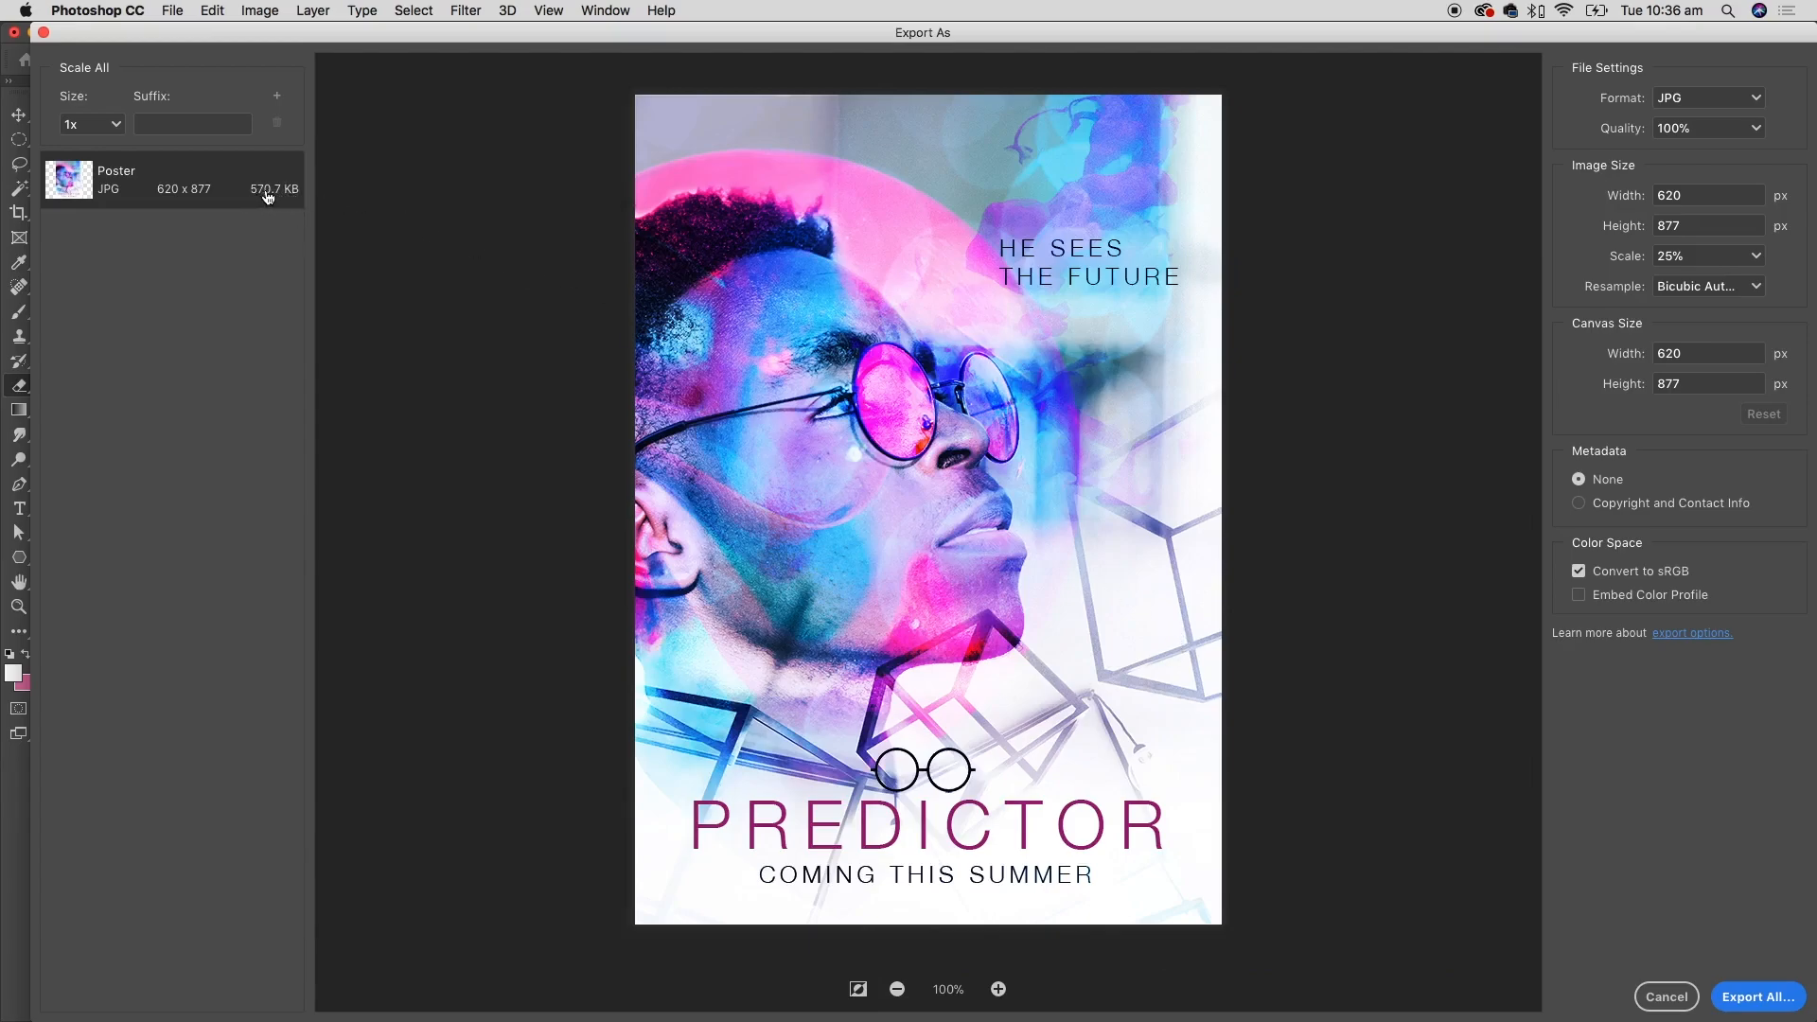
- Set the JPG quality of the reduced poster to 50%
left_click(1702, 126)
type("50")
key("Return")
left_click(1657, 127)
left_click(1653, 248)
- Export the reduced JPG to the Desktop as Poster for email.jpg
left_click(1760, 996)
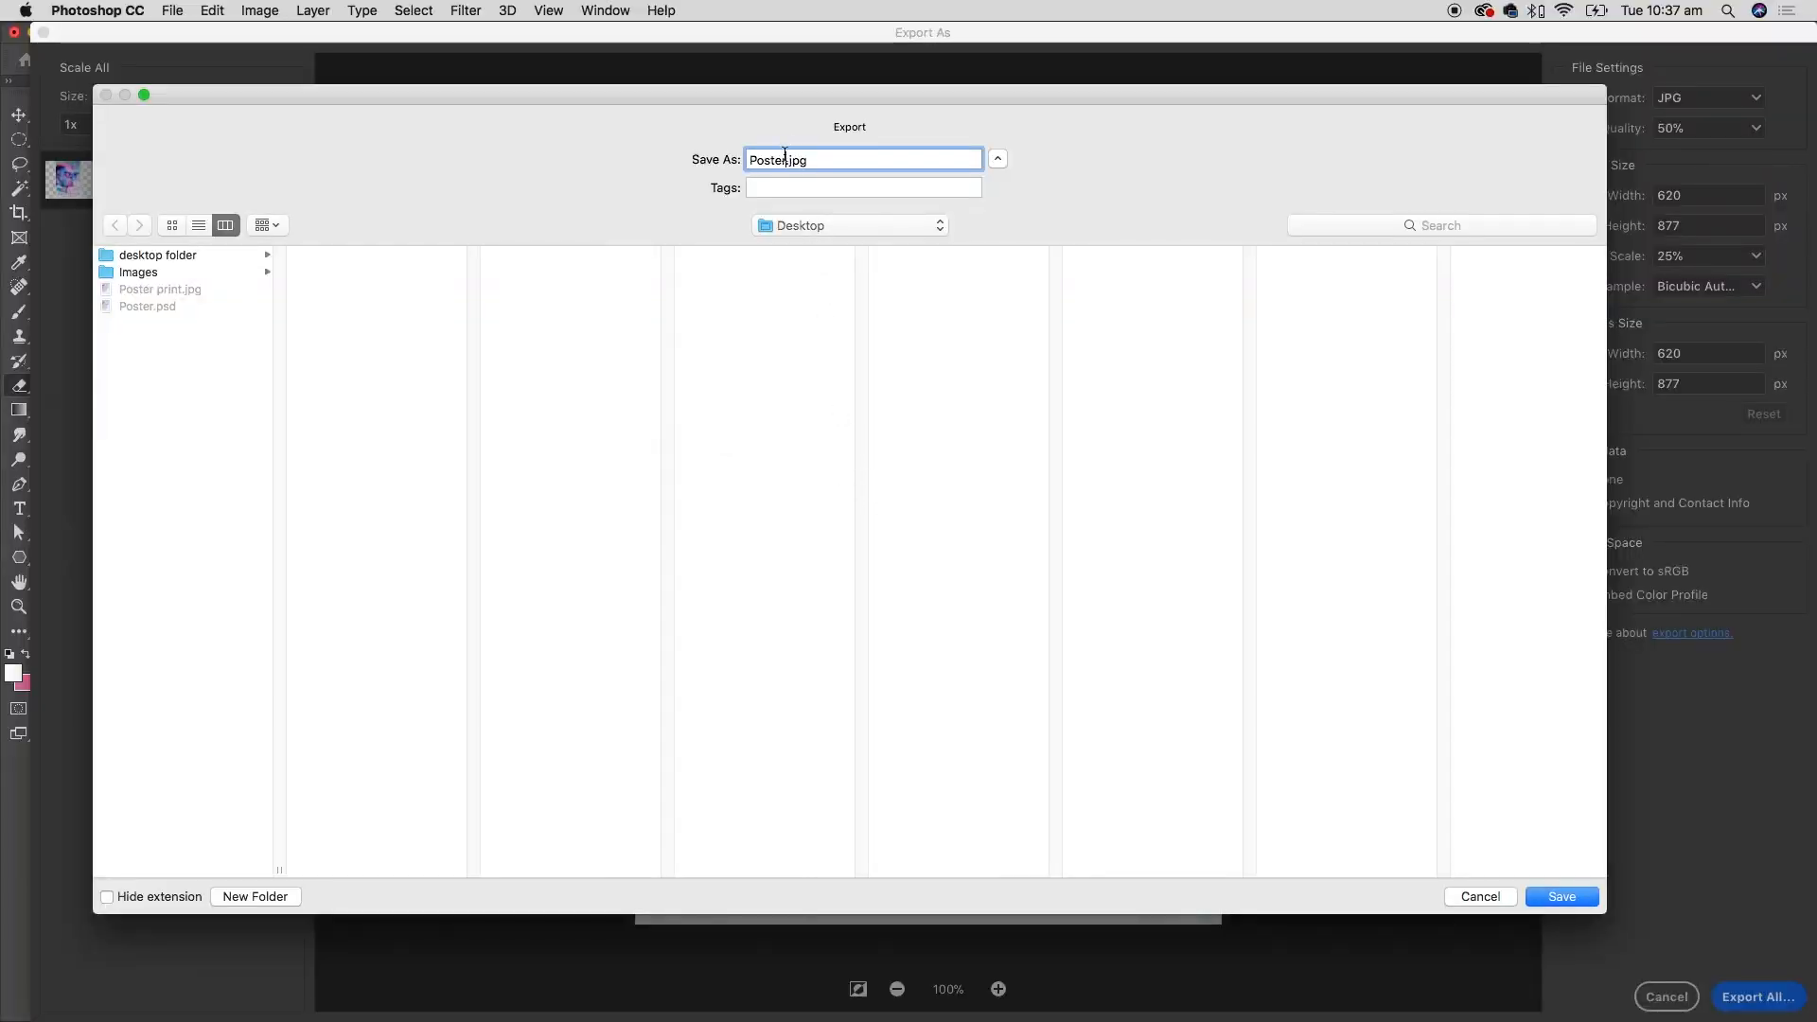
type("for email")
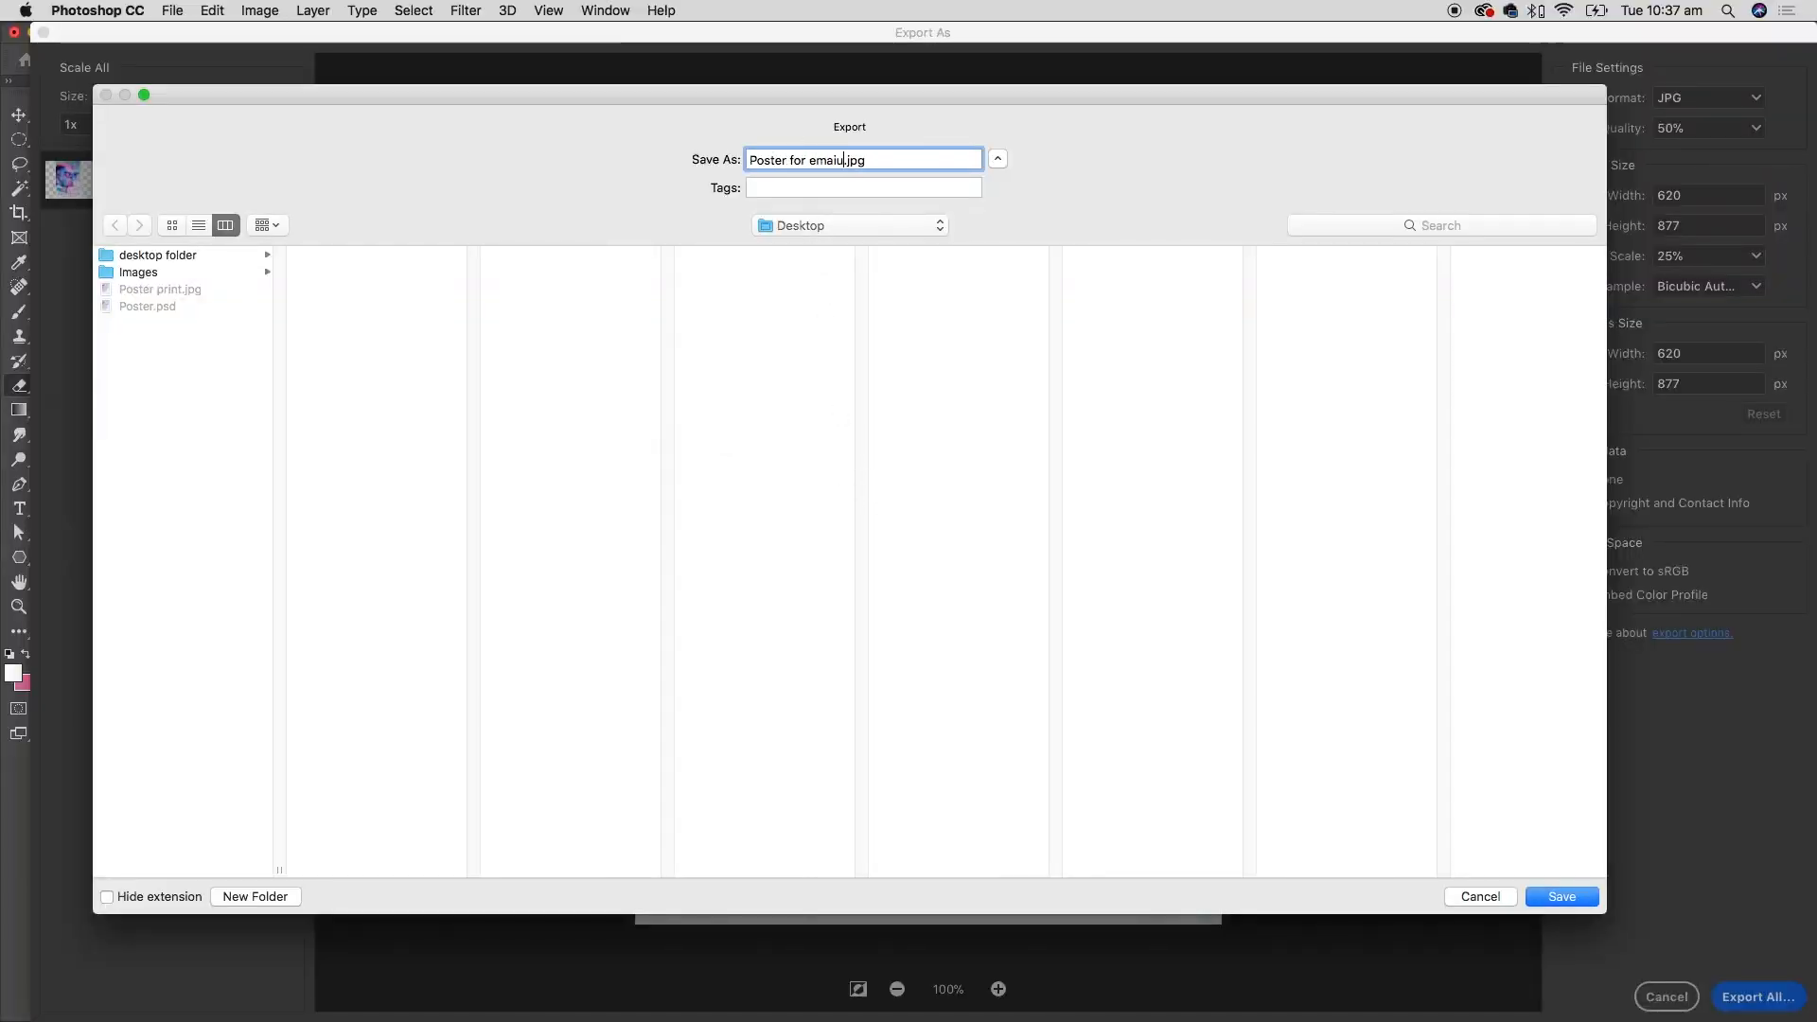
left_click(1571, 896)
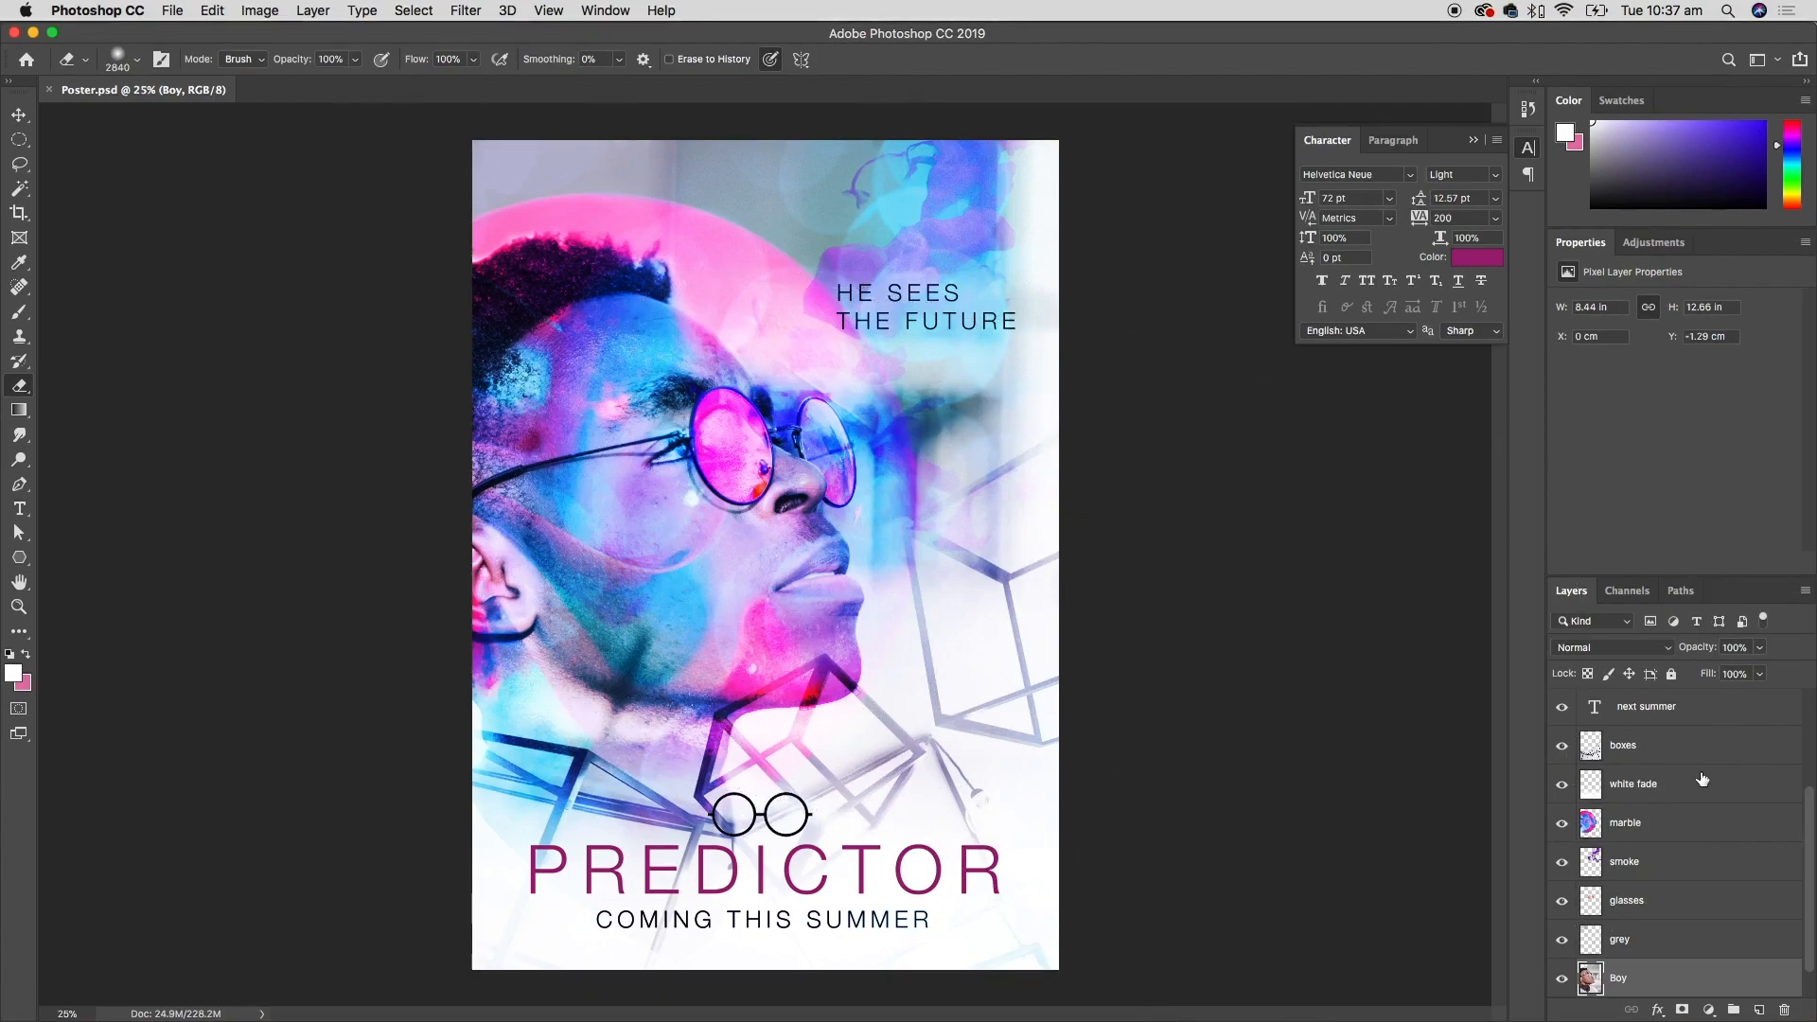
- Select the blue texture layer and close the Poster.psd document
scroll(1808, 842, "up", 5)
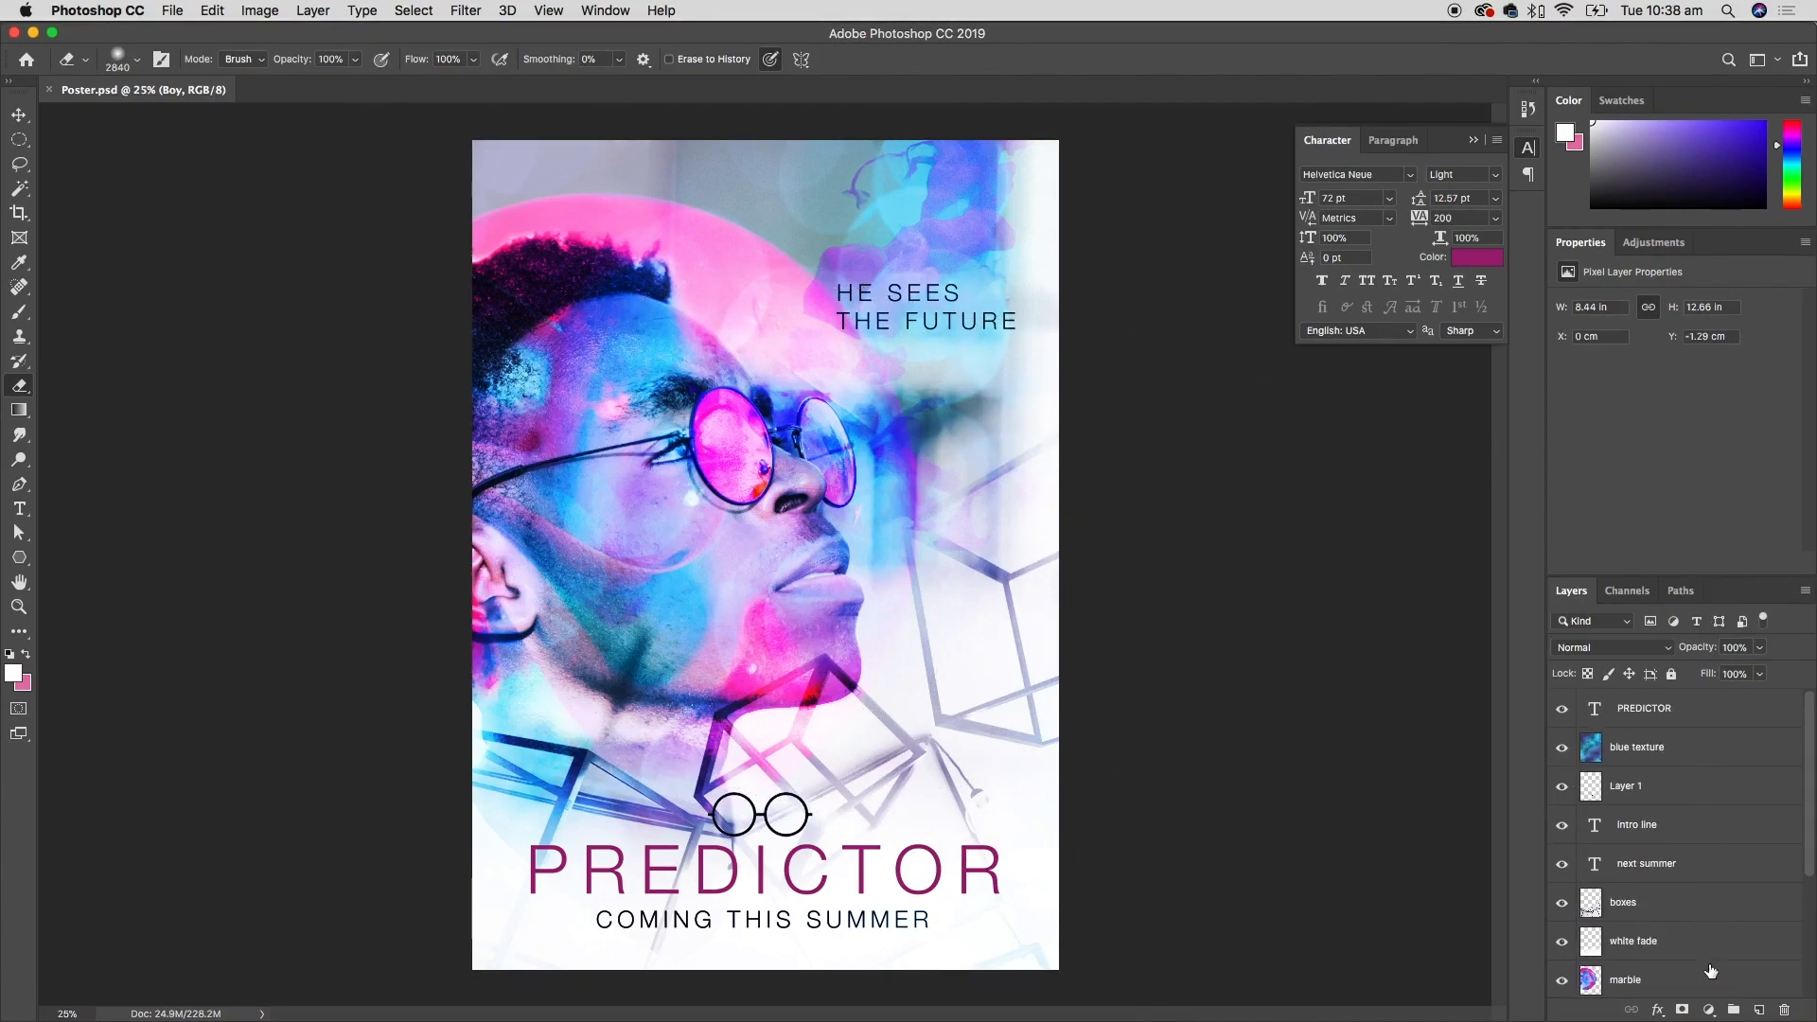
left_click(1708, 753)
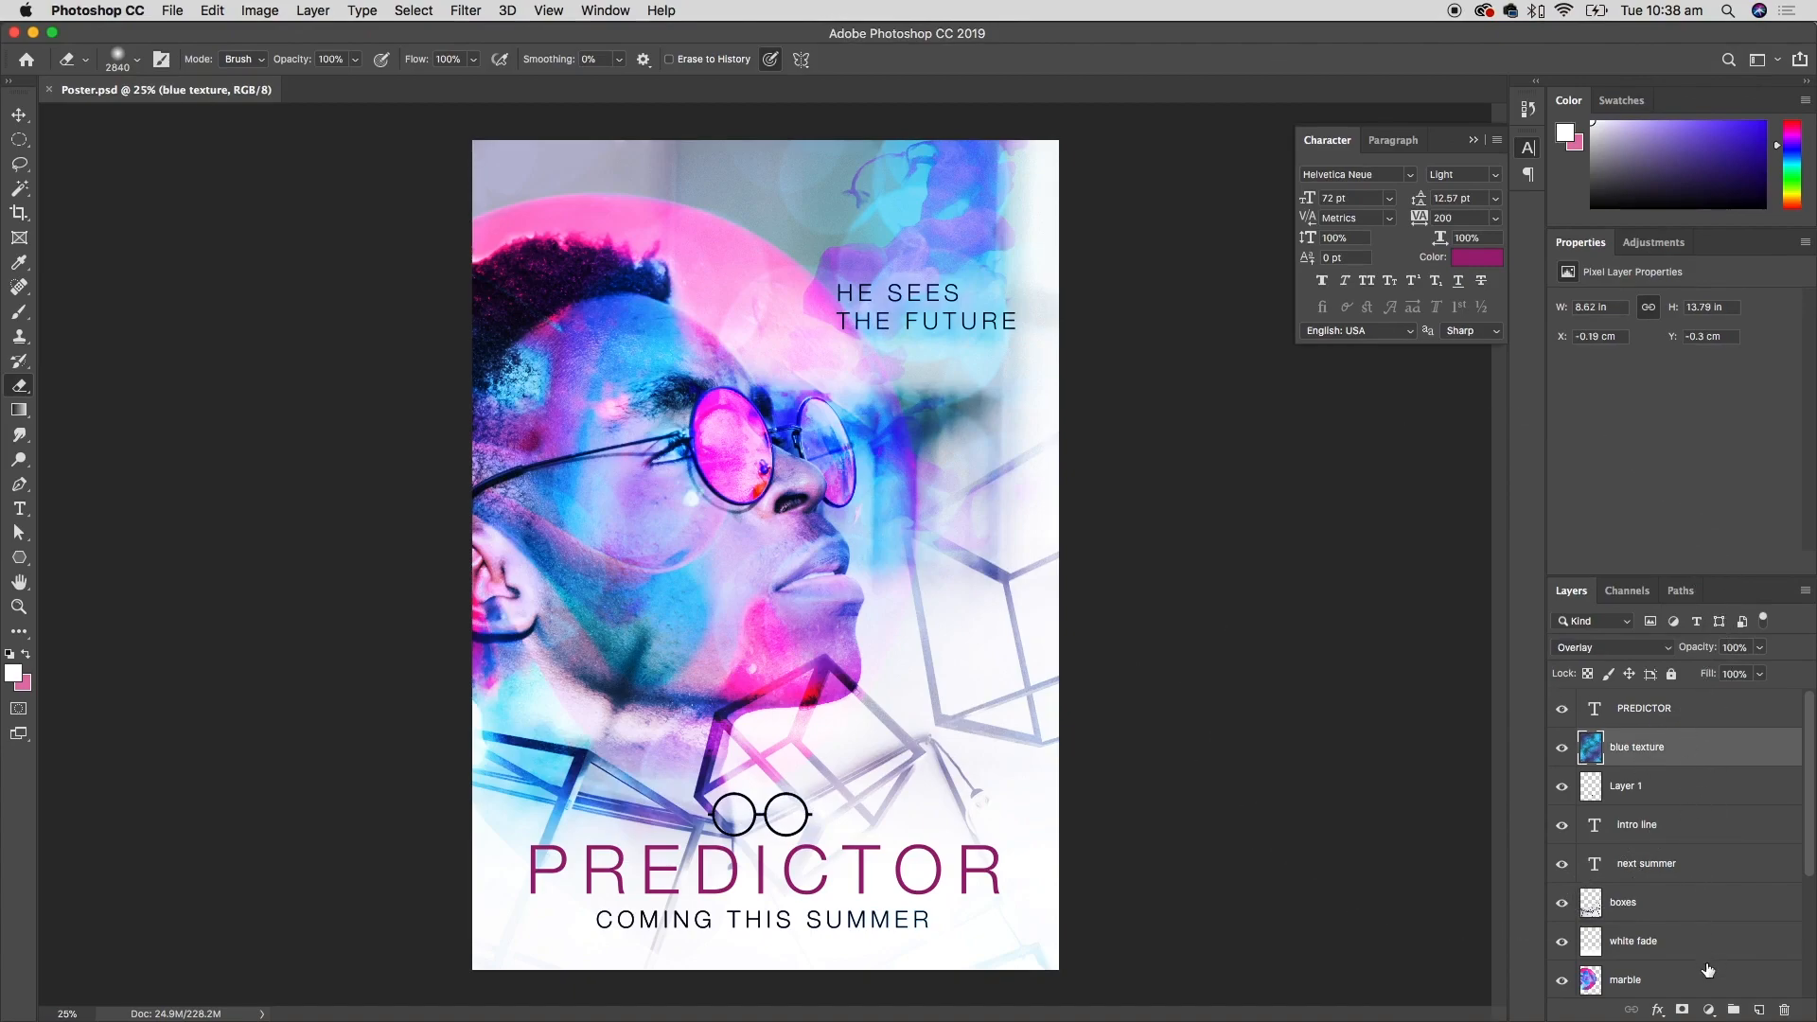
left_click(178, 11)
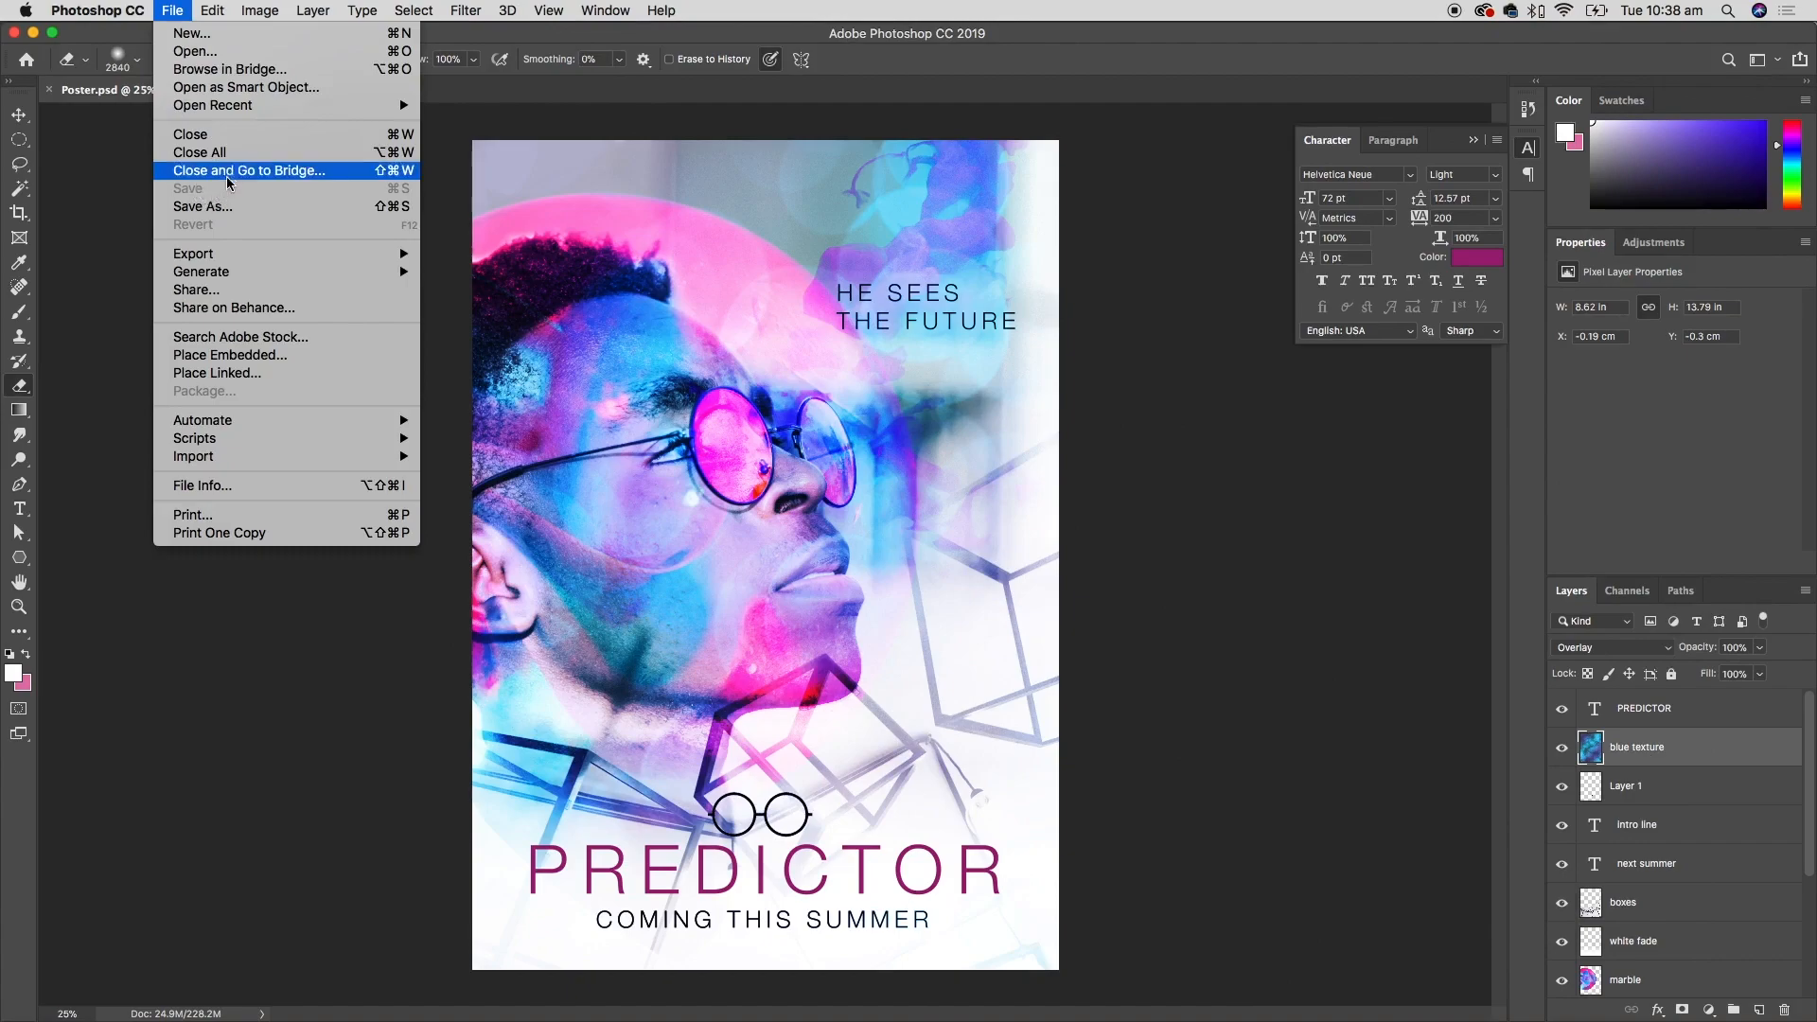
left_click(233, 138)
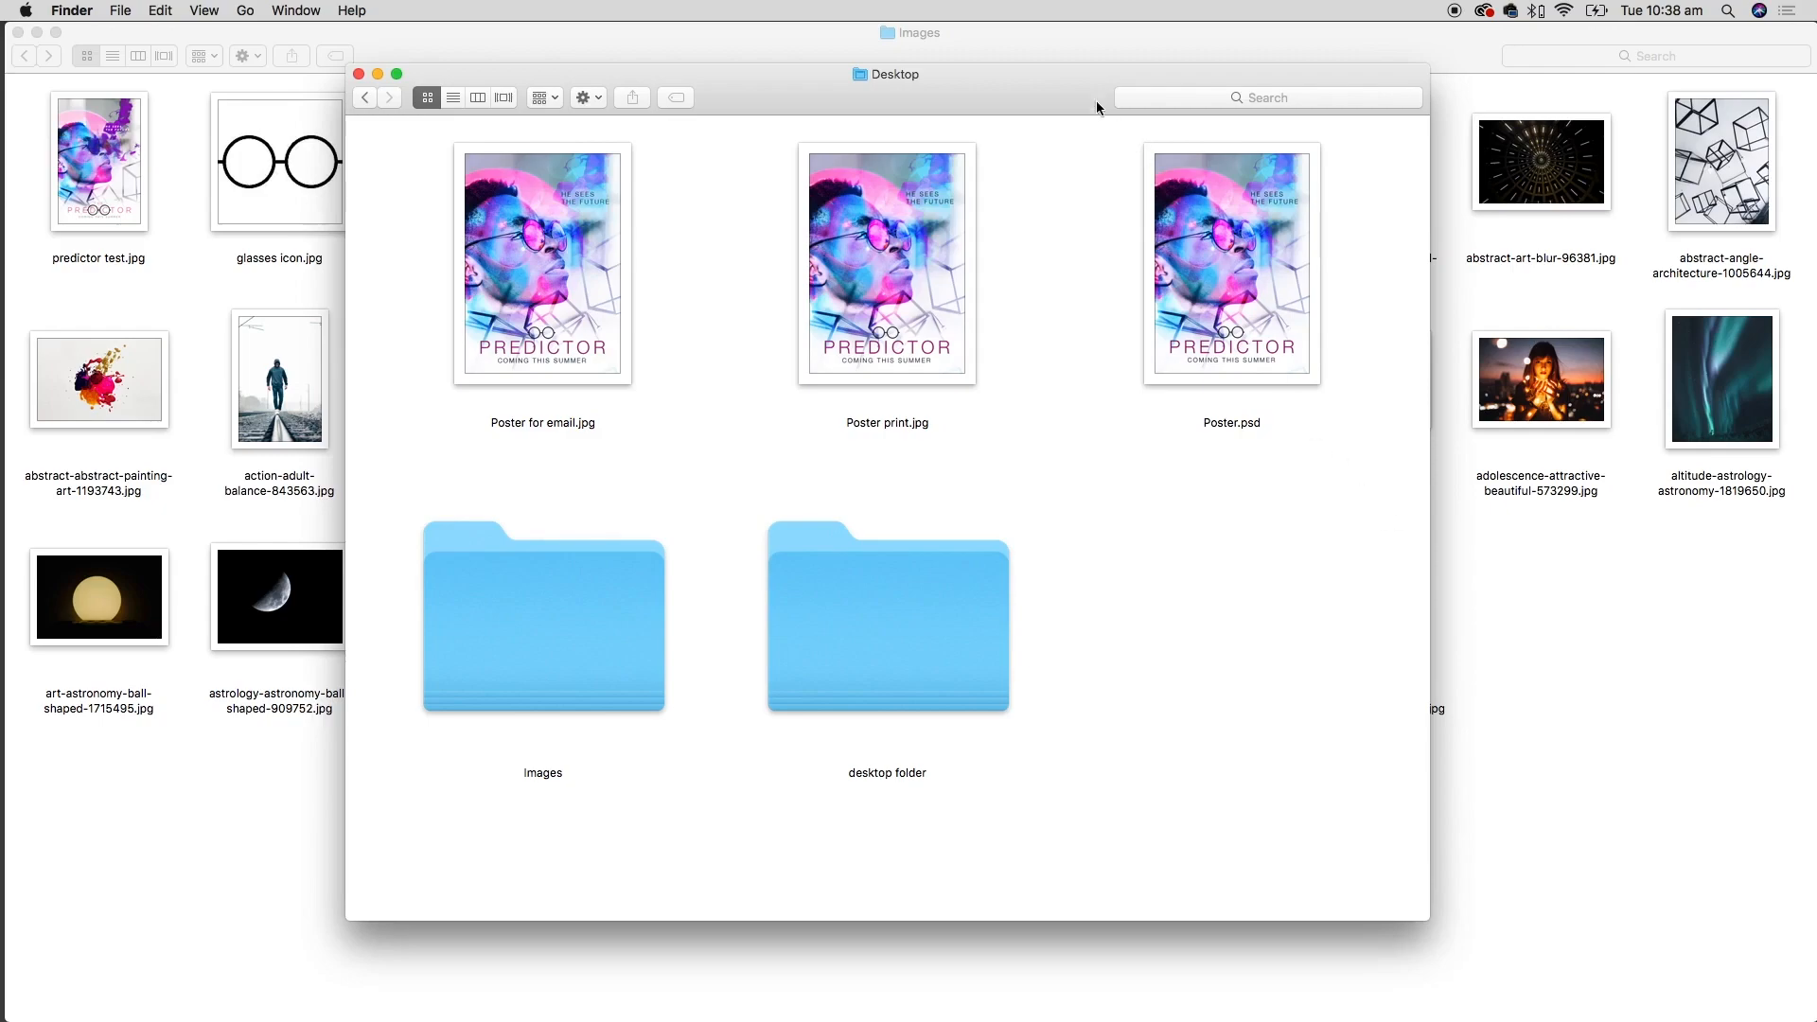
- Reposition the Desktop window in Finder and check Poster.psd, Poster print.jpg and Poster for email.jpg in turn
left_click_drag(1098, 108, 1080, 89)
left_click(1198, 295)
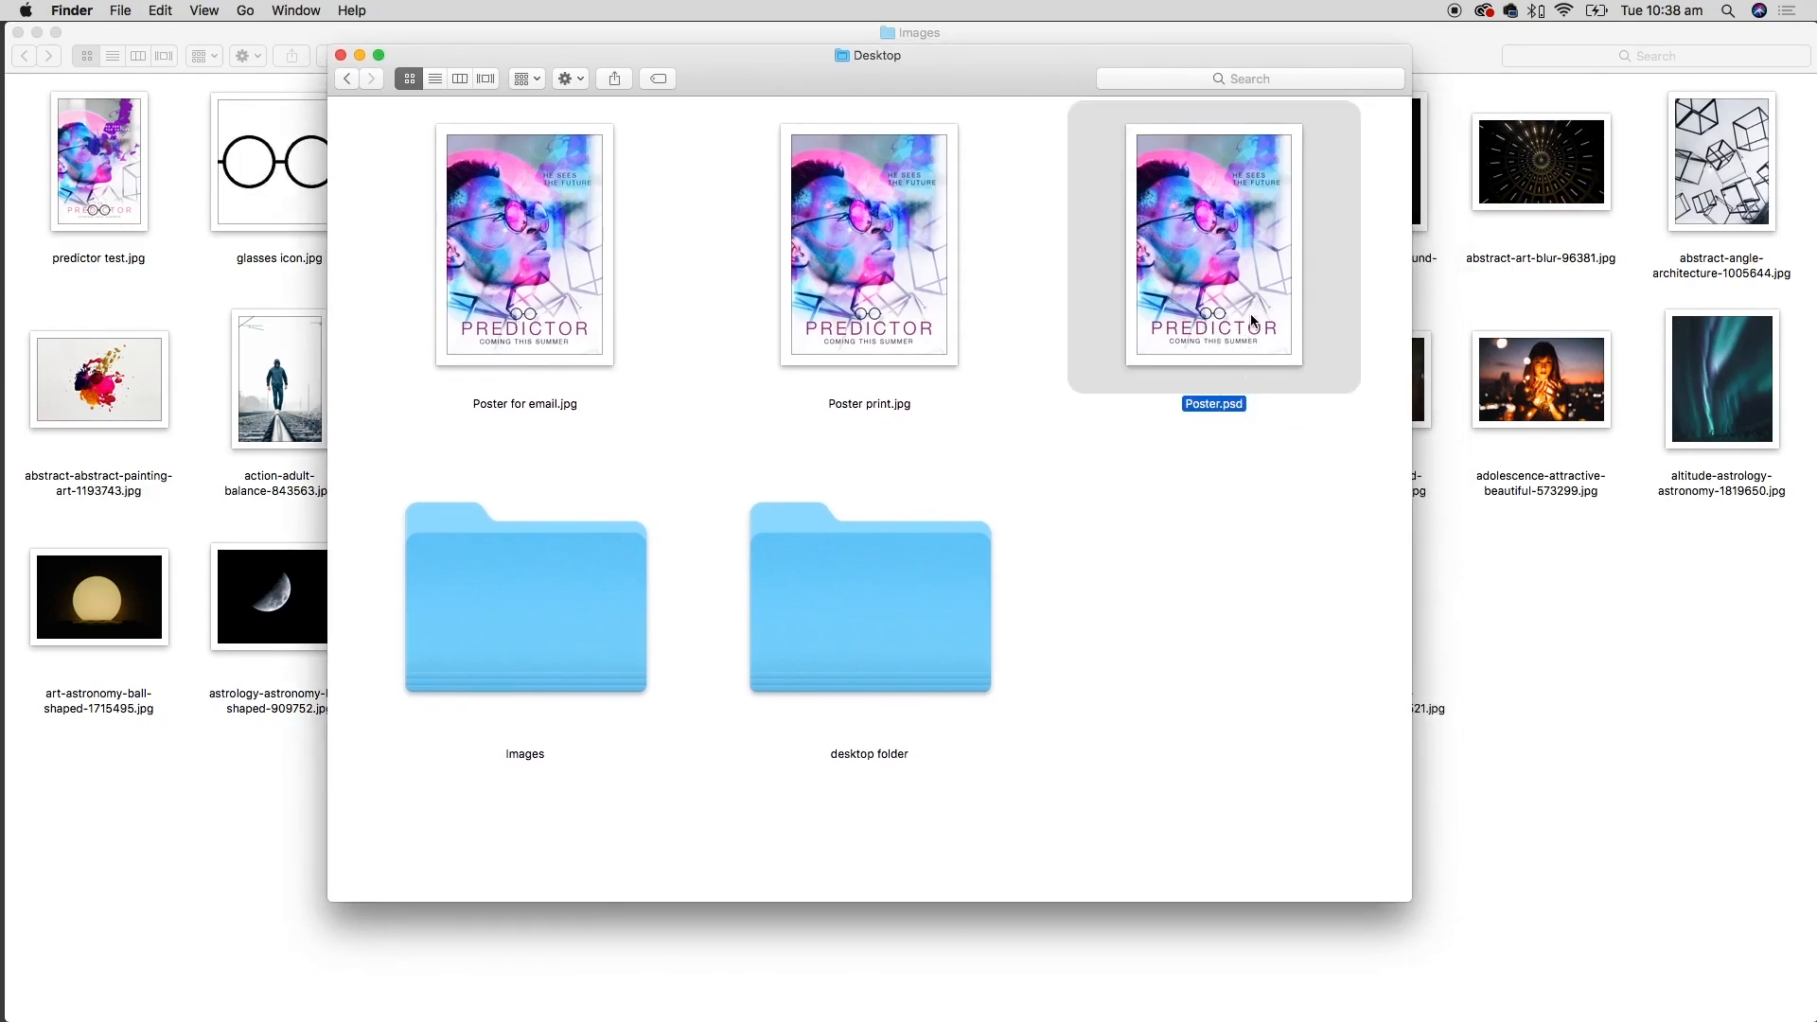
left_click(886, 342)
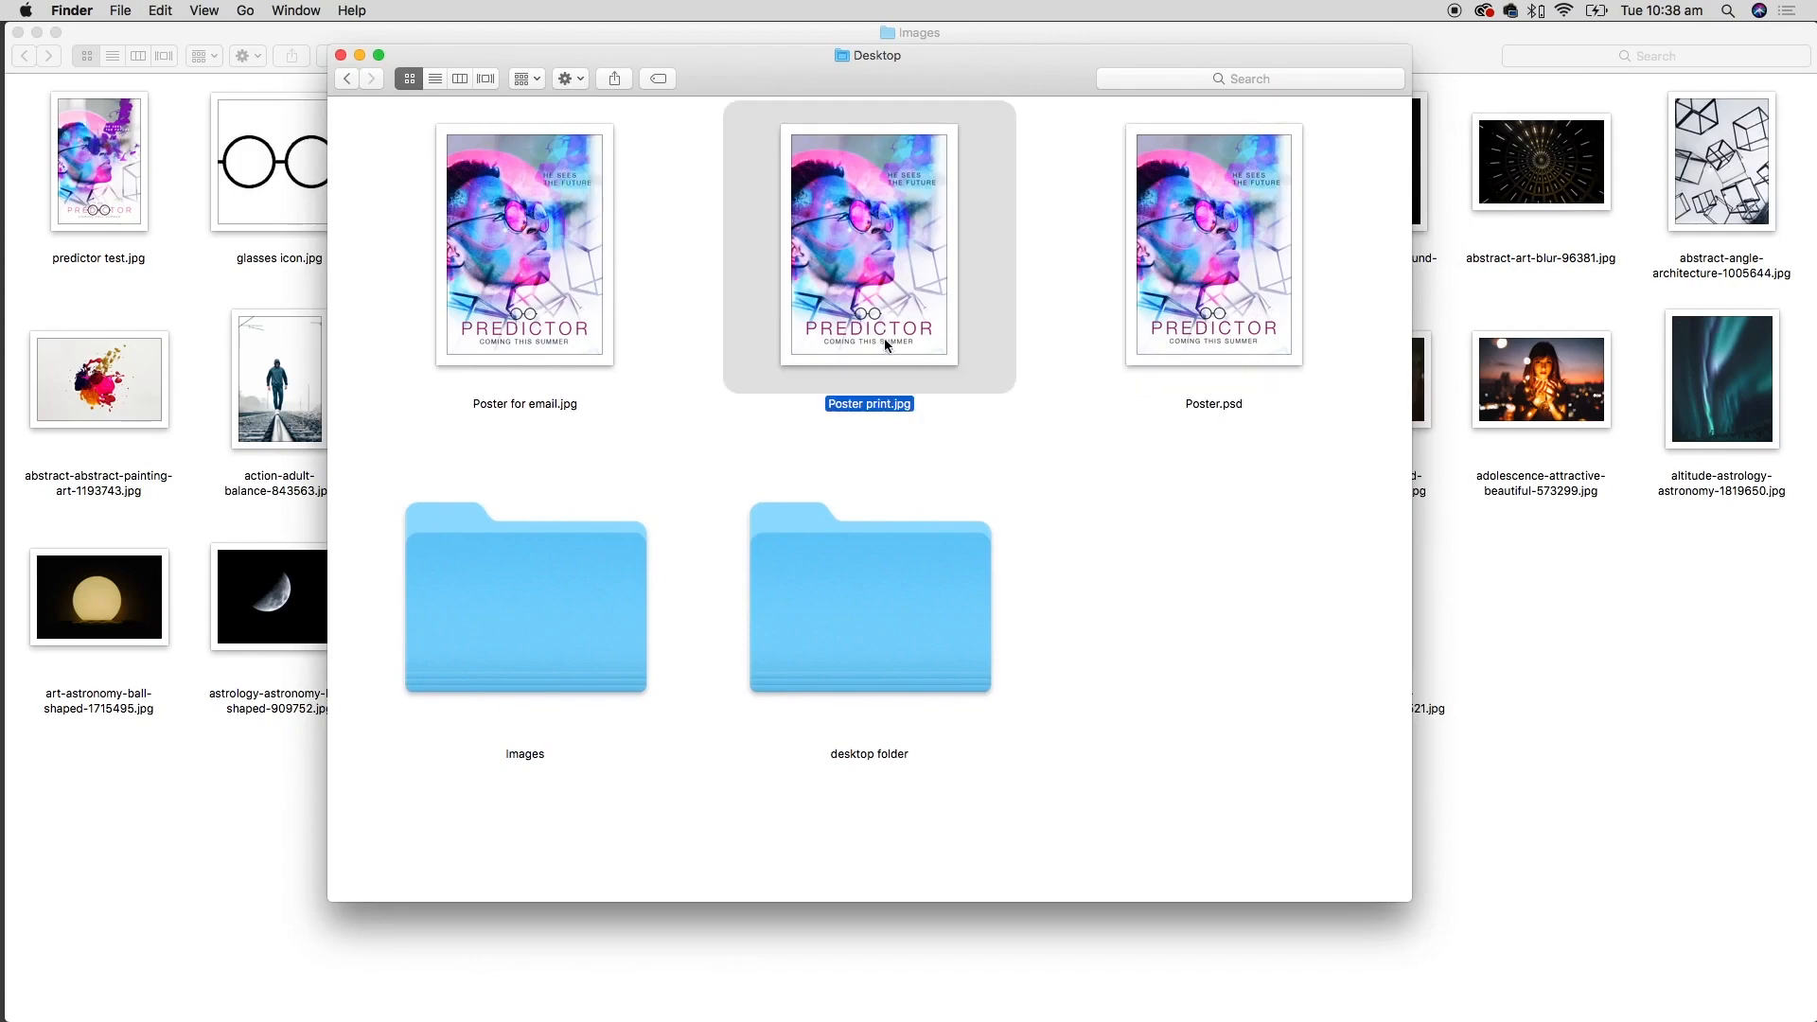
left_click(572, 339)
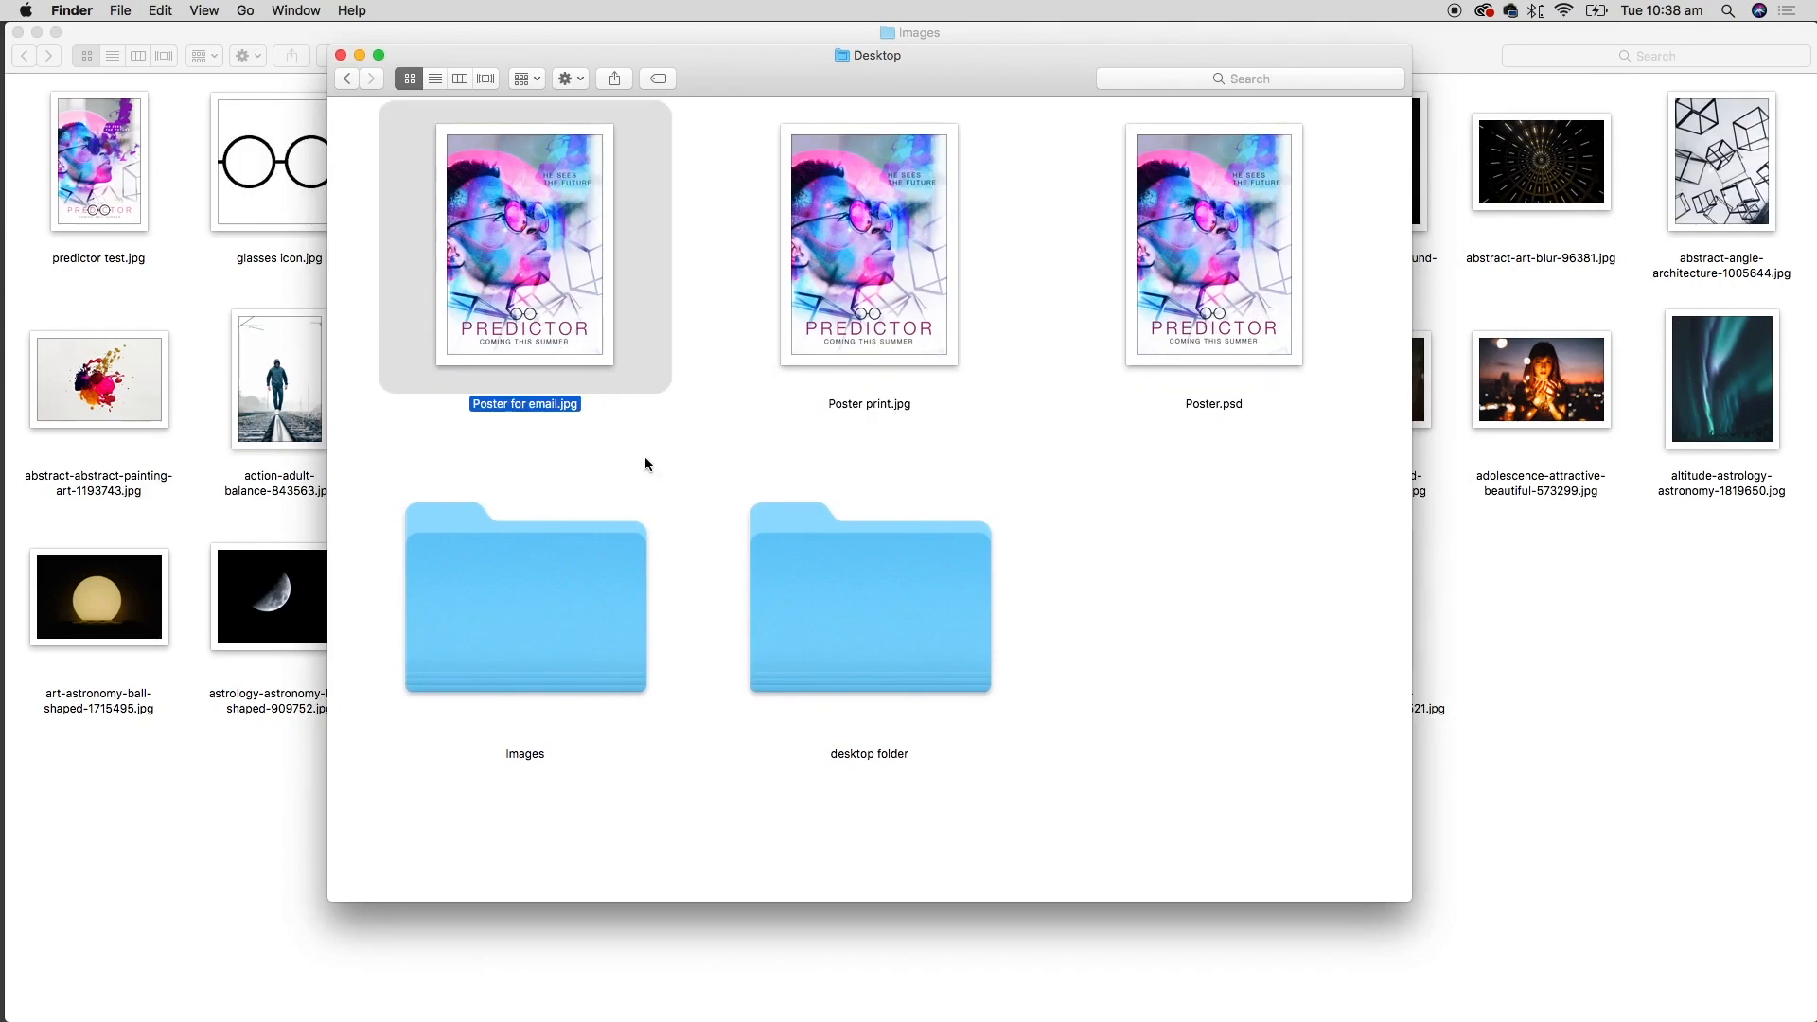
- Open Poster print.jpg and Poster for email.jpg side by side in Preview and examine the email version's detail up close
double_click(865, 329)
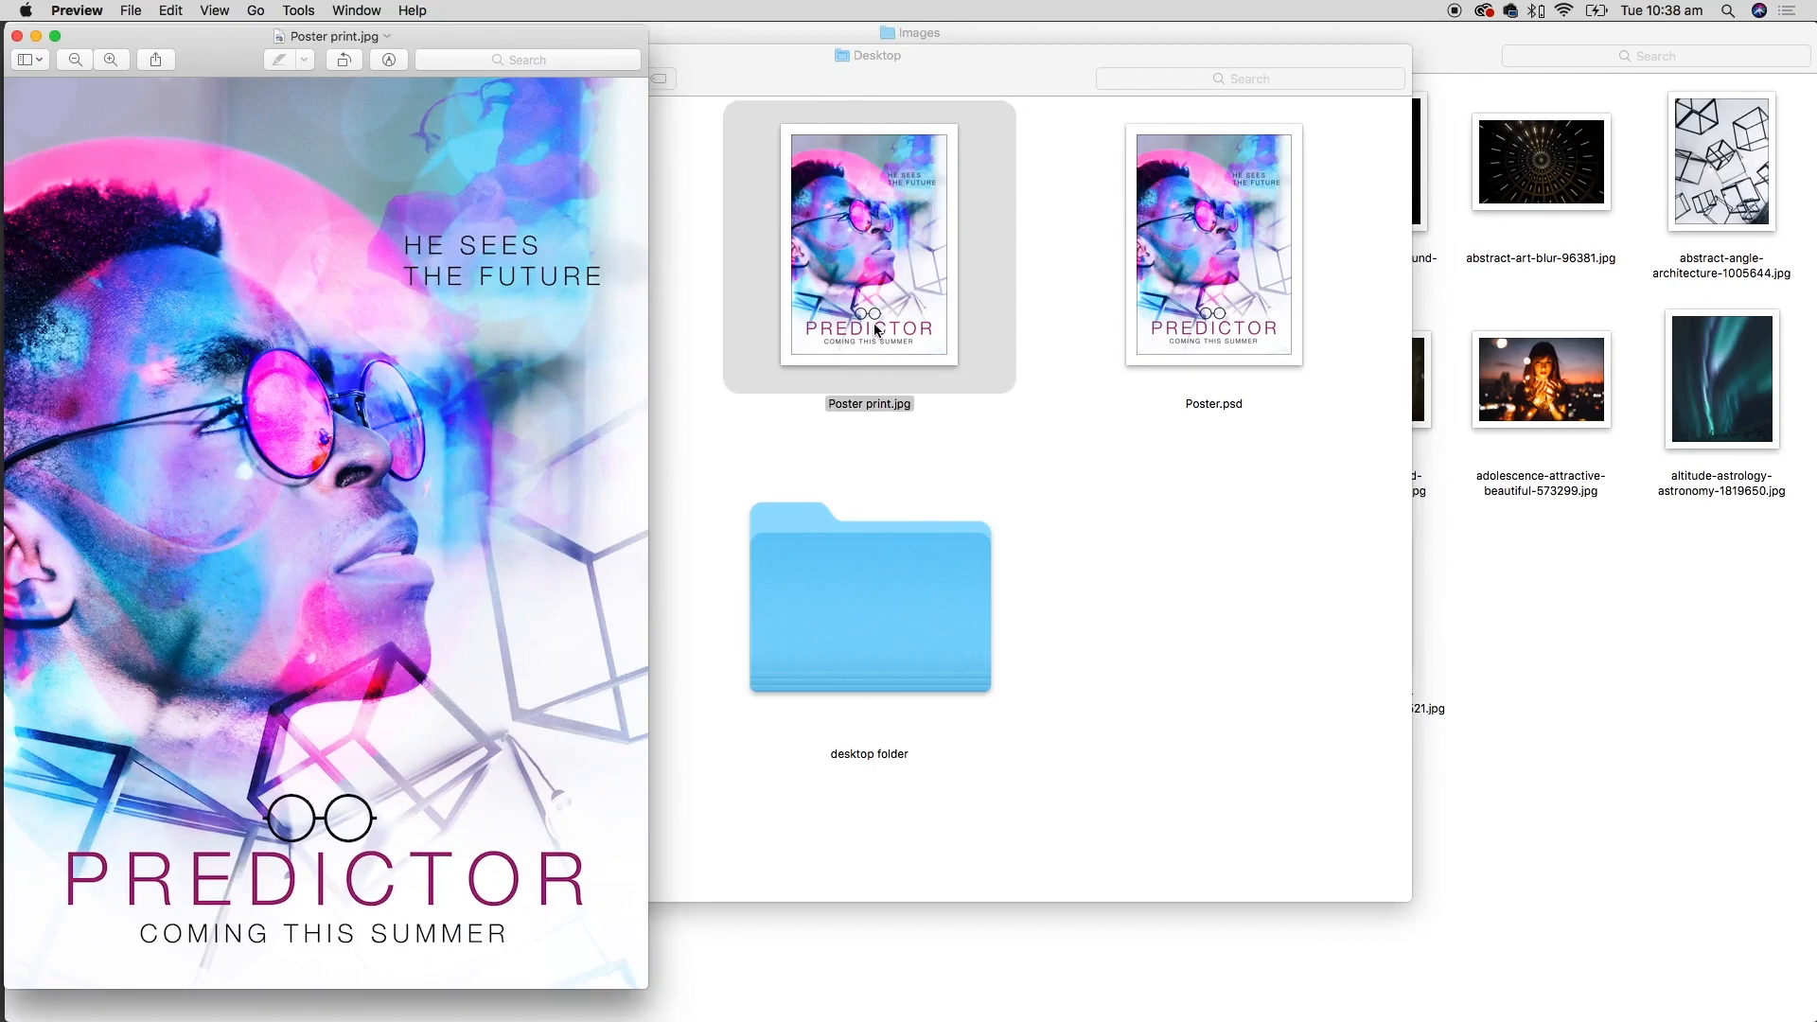
left_click(726, 76)
double_click(594, 325)
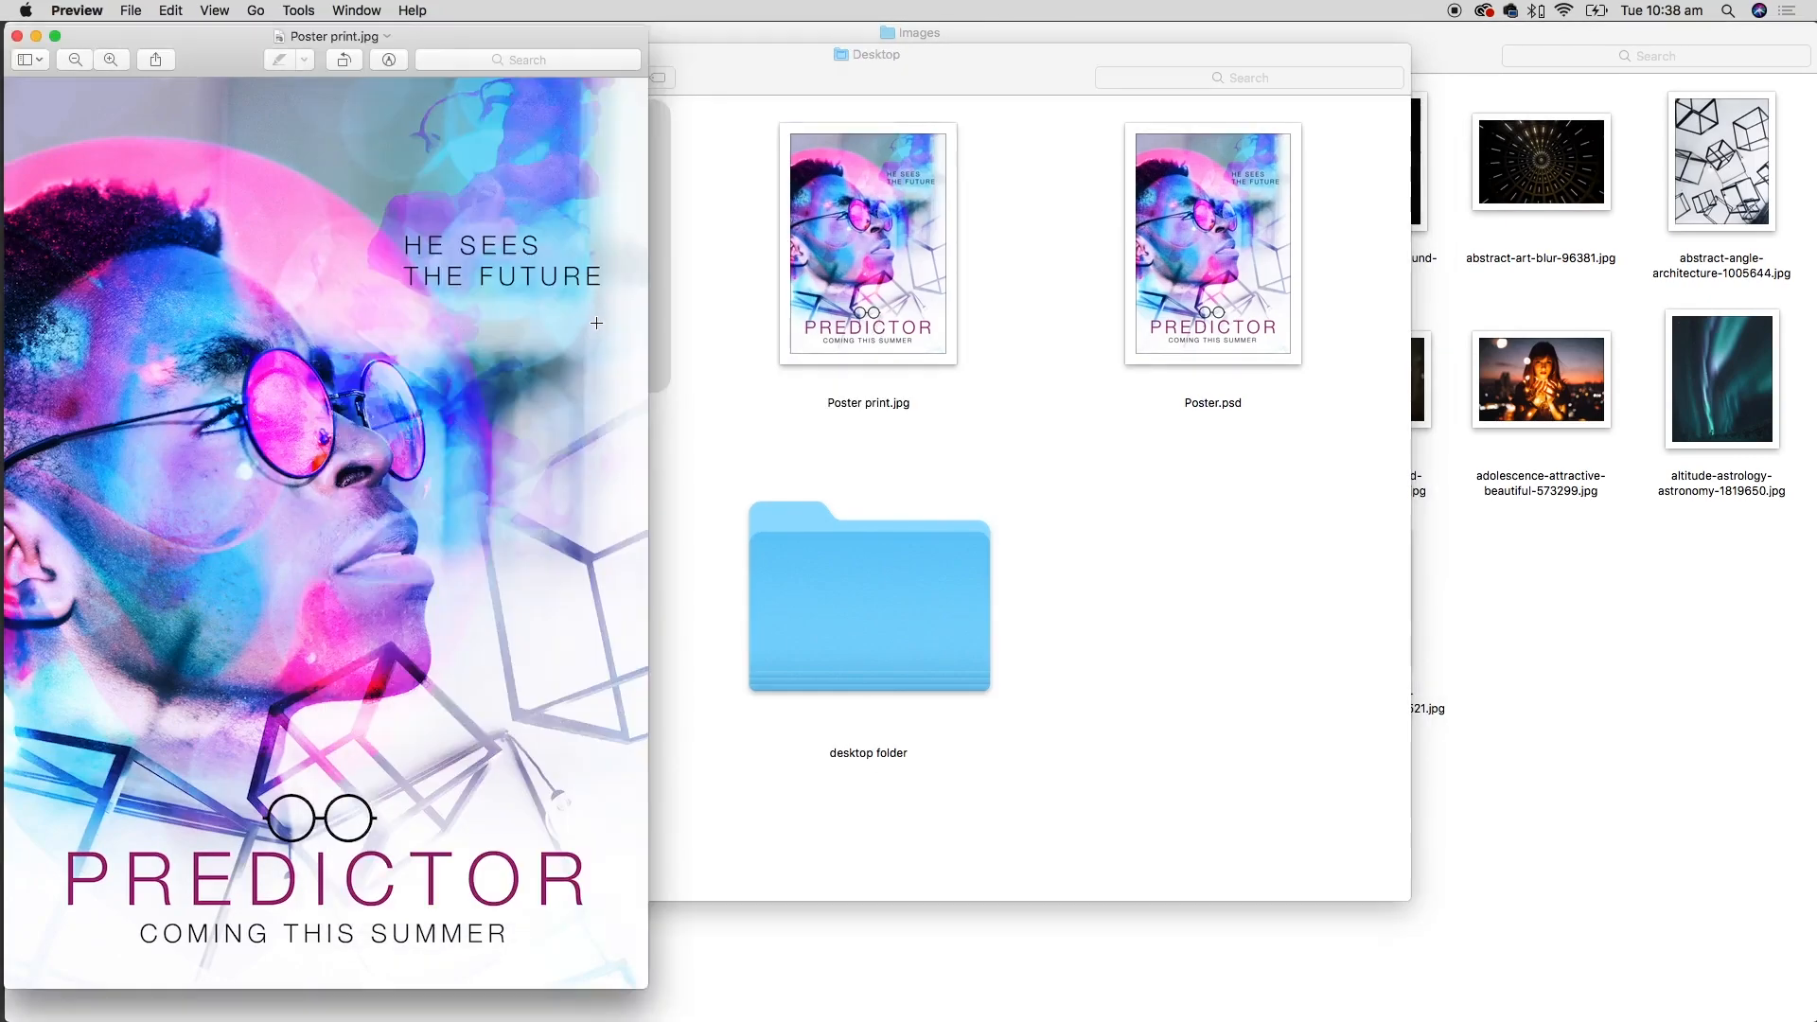
left_click_drag(518, 59, 1160, 34)
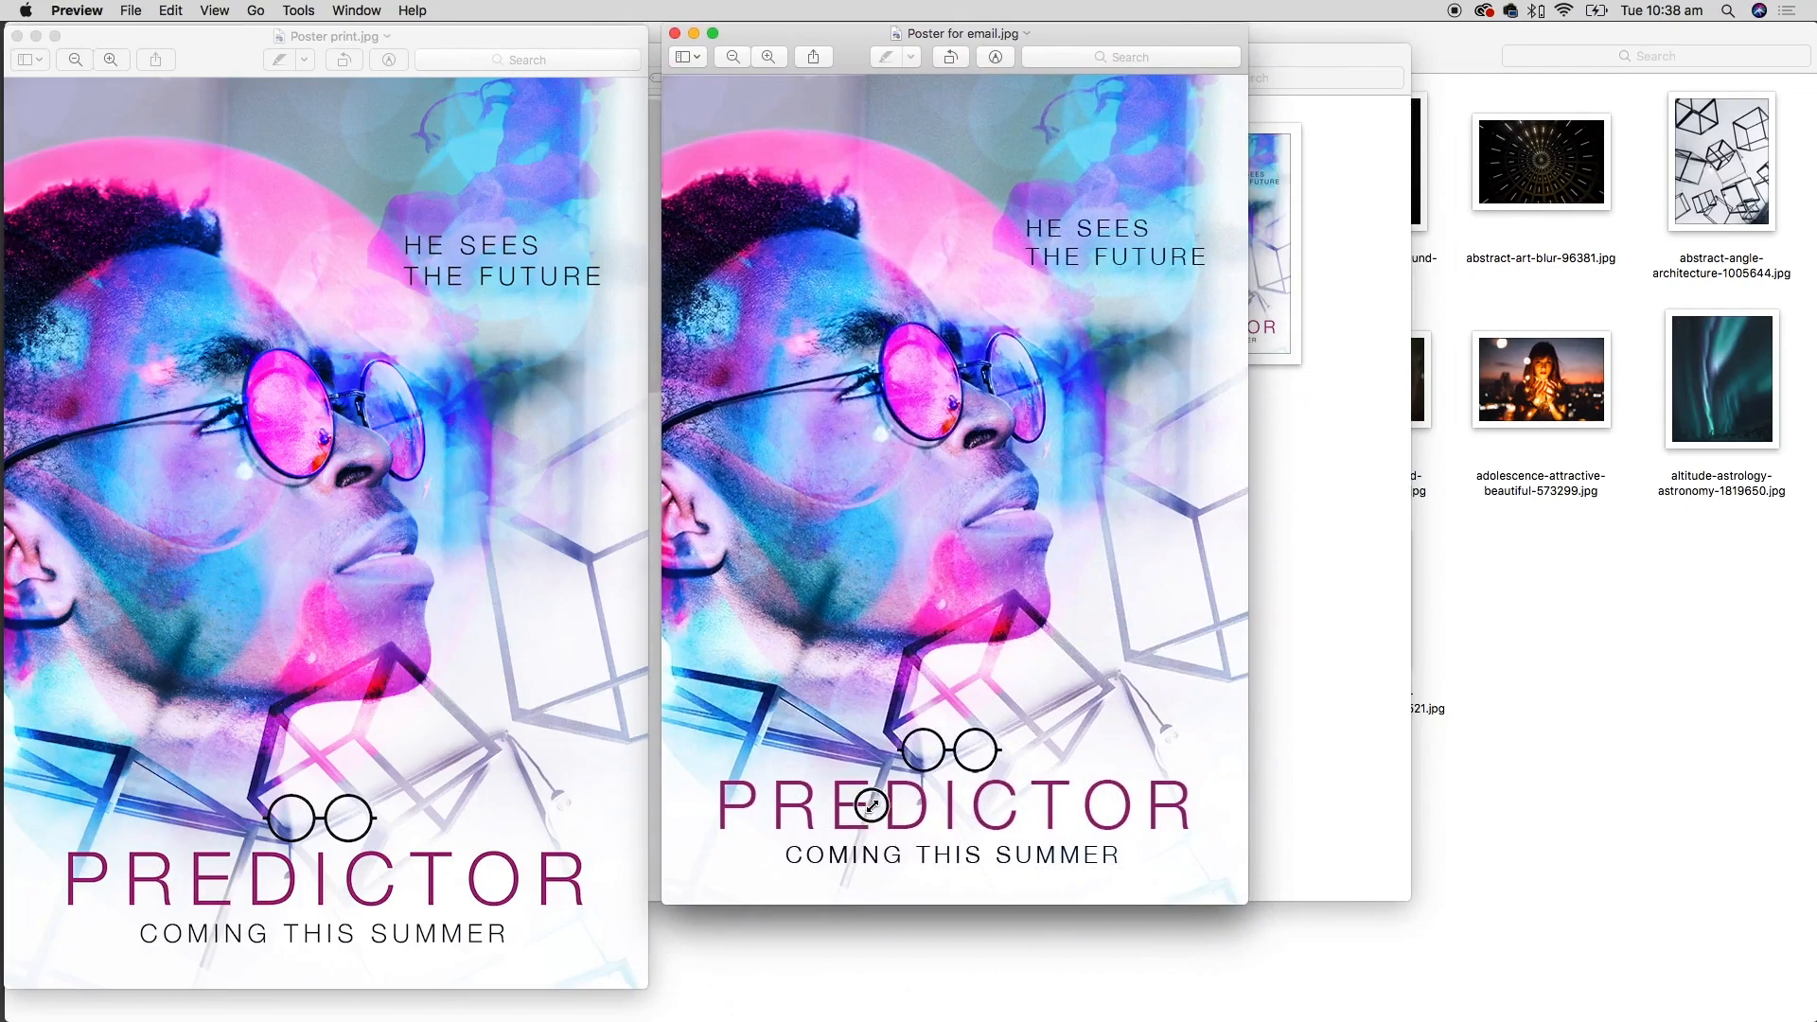
scroll(1160, 504, "up", 10)
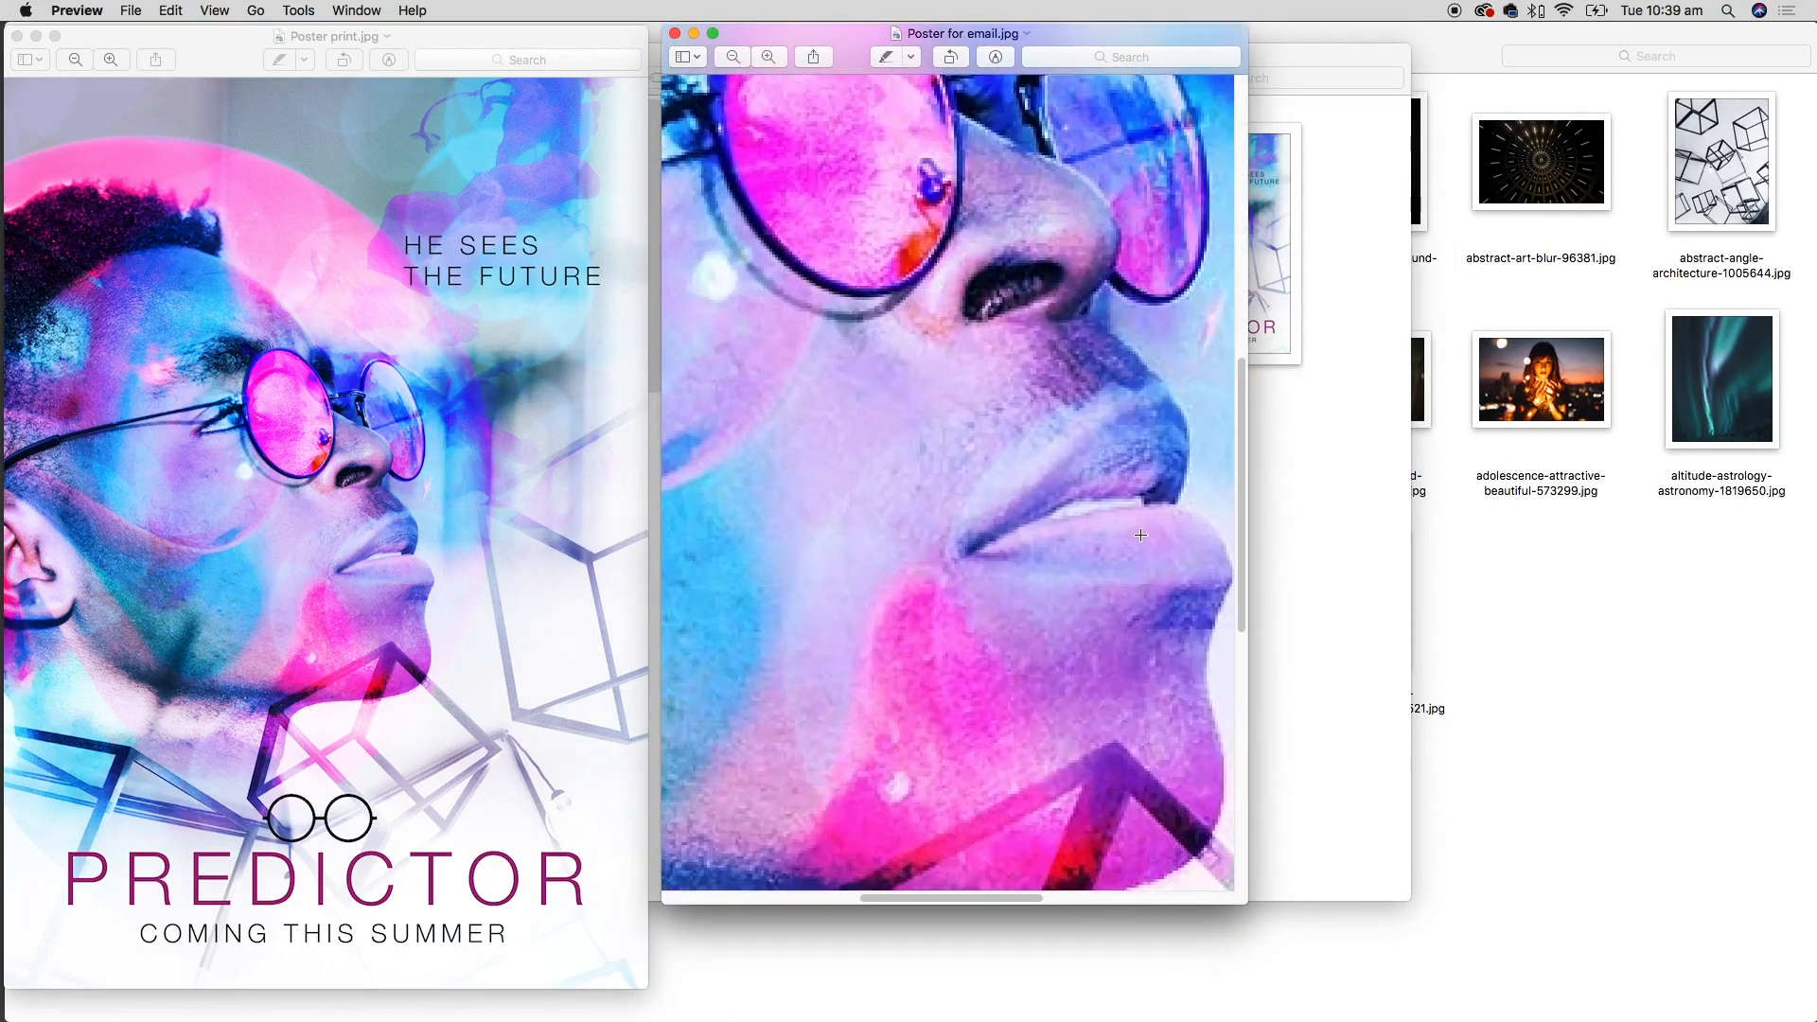
- Examine the nose and mouth detail of Poster print.jpg up close against the email version, and return the print version to the full poster
left_click(367, 431)
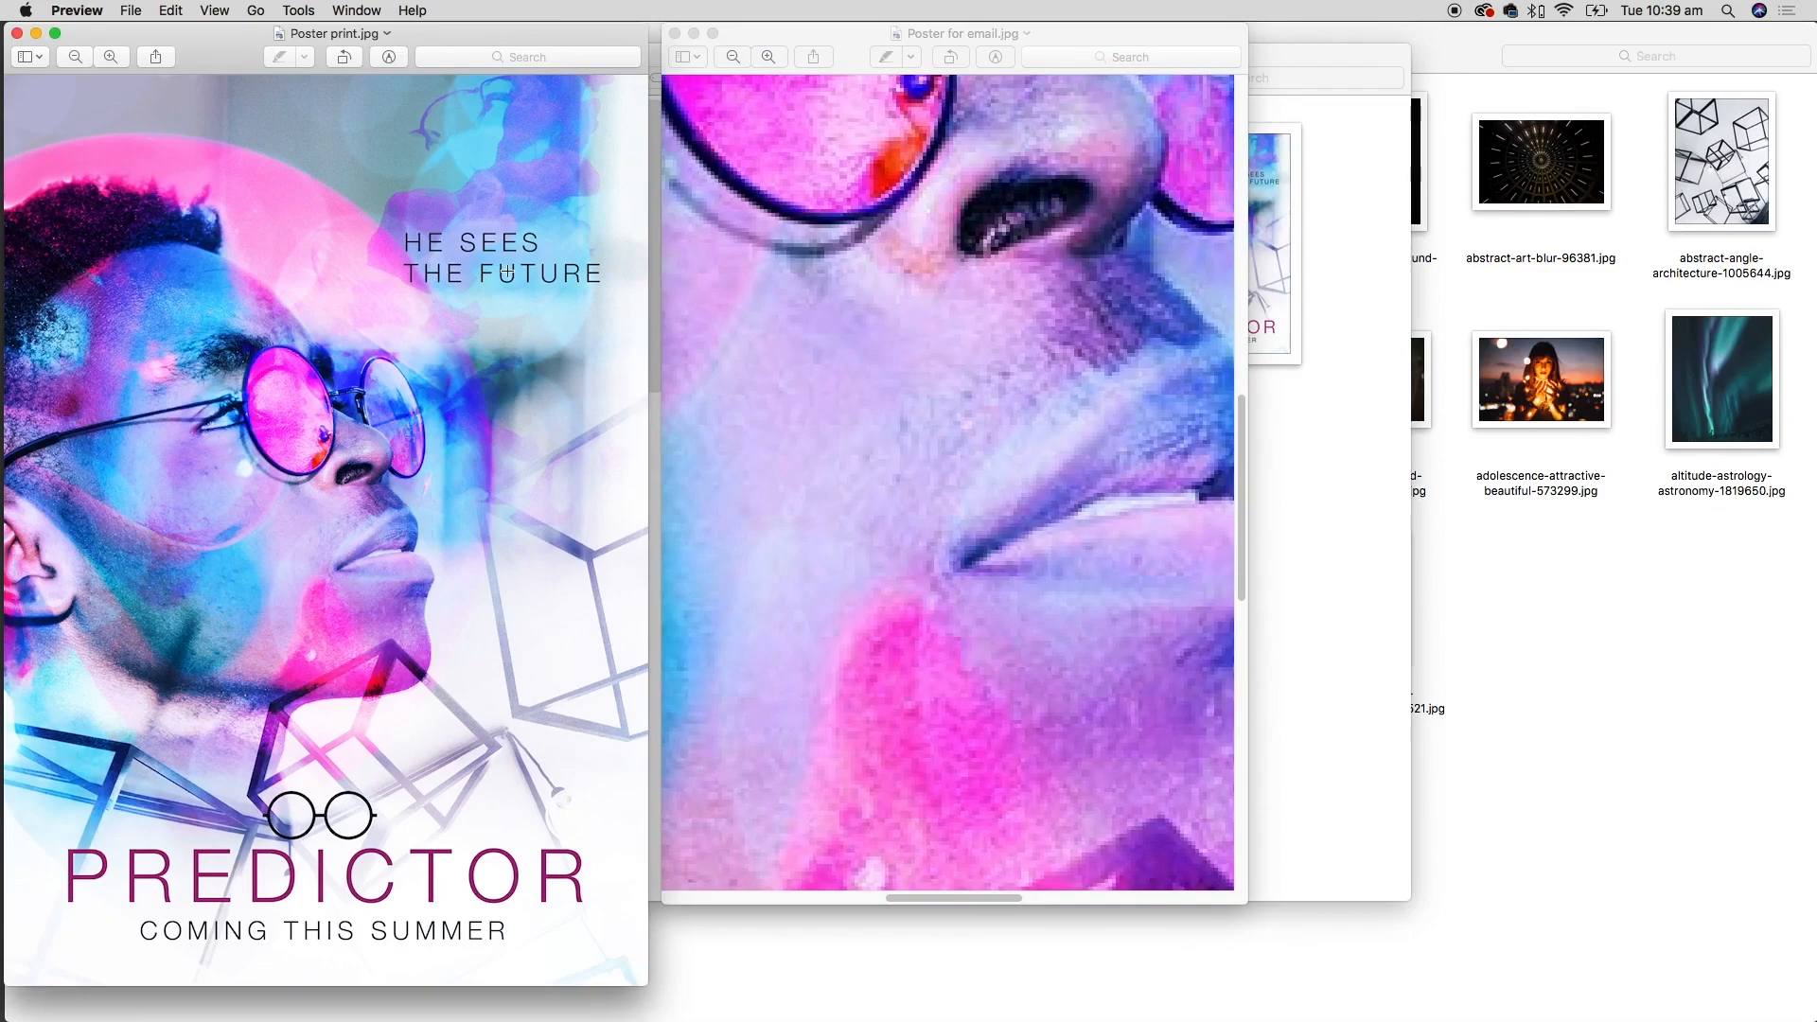
scroll(365, 440, "up", 6)
scroll(367, 428, "up", 4)
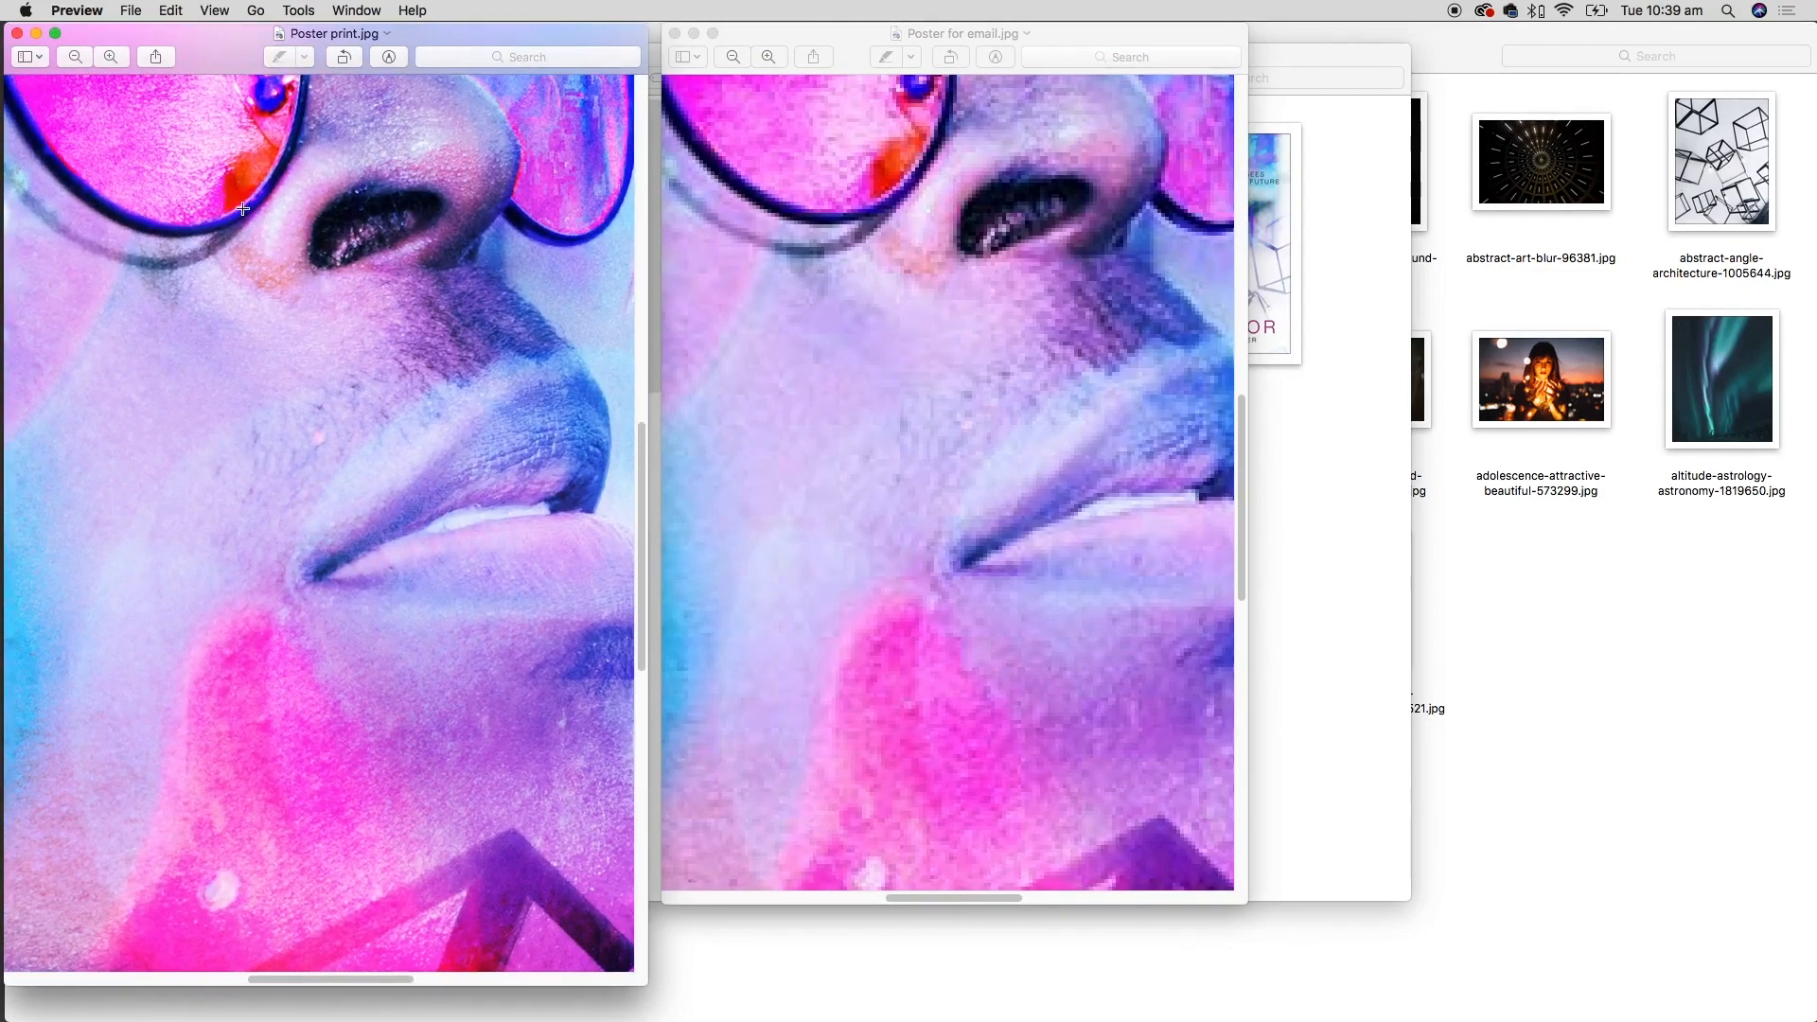
left_click_drag(604, 41, 605, 41)
key("super+minus")
key("super+minus")
key("super+minus")
key("super+minus")
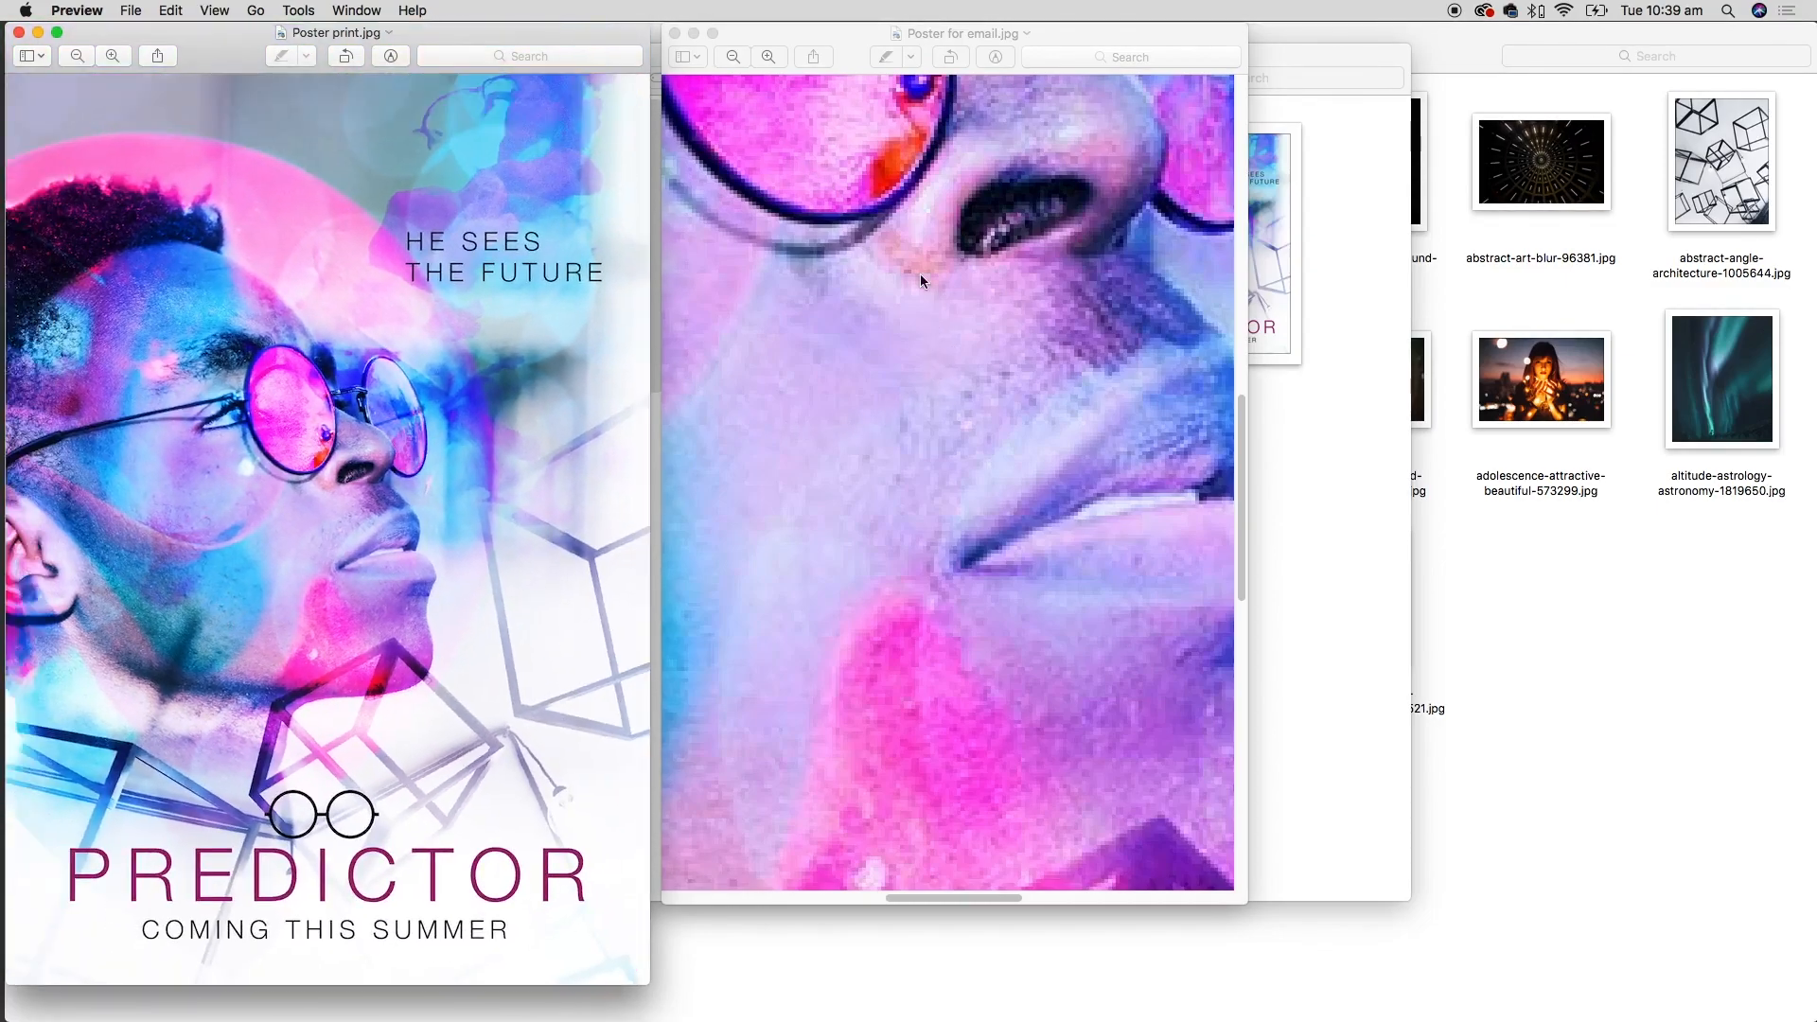
- Show the full poster in Poster for email.jpg and reposition its window in the middle of the screen
left_click(852, 31)
key("super+minus")
key("super+minus")
key("super+minus")
key("super+minus")
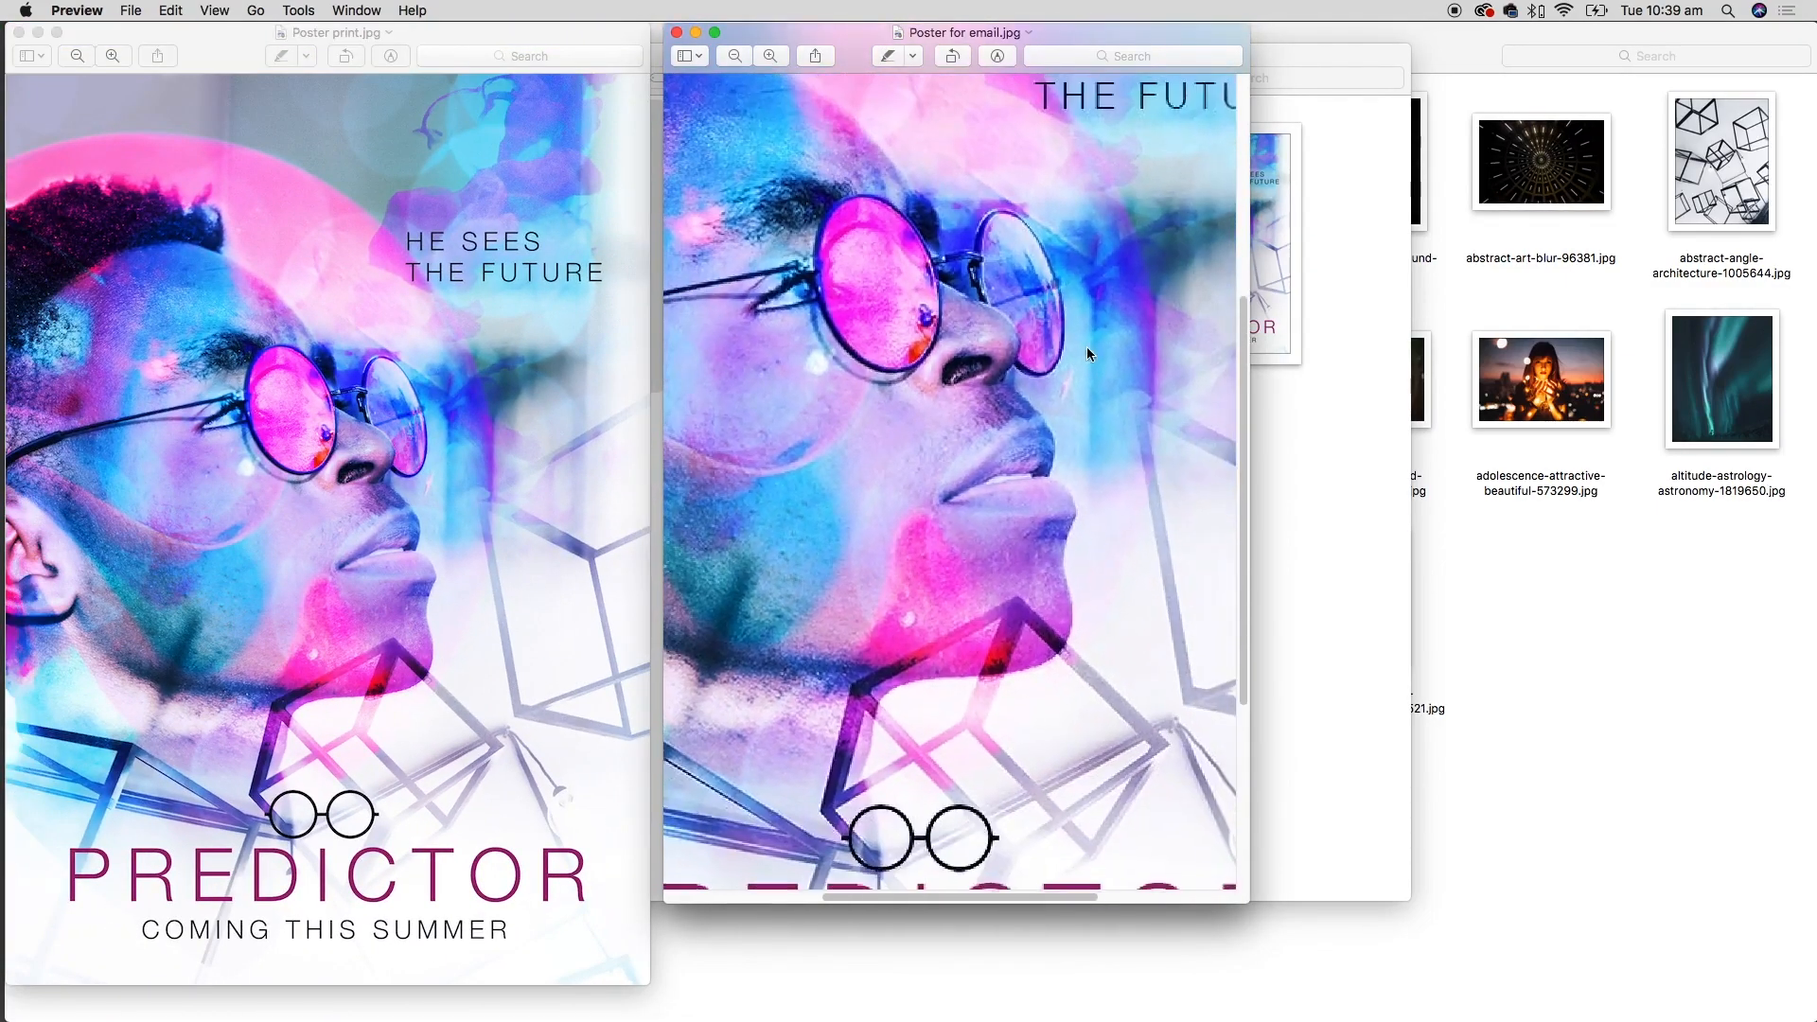
key("super+minus")
key("super+minus")
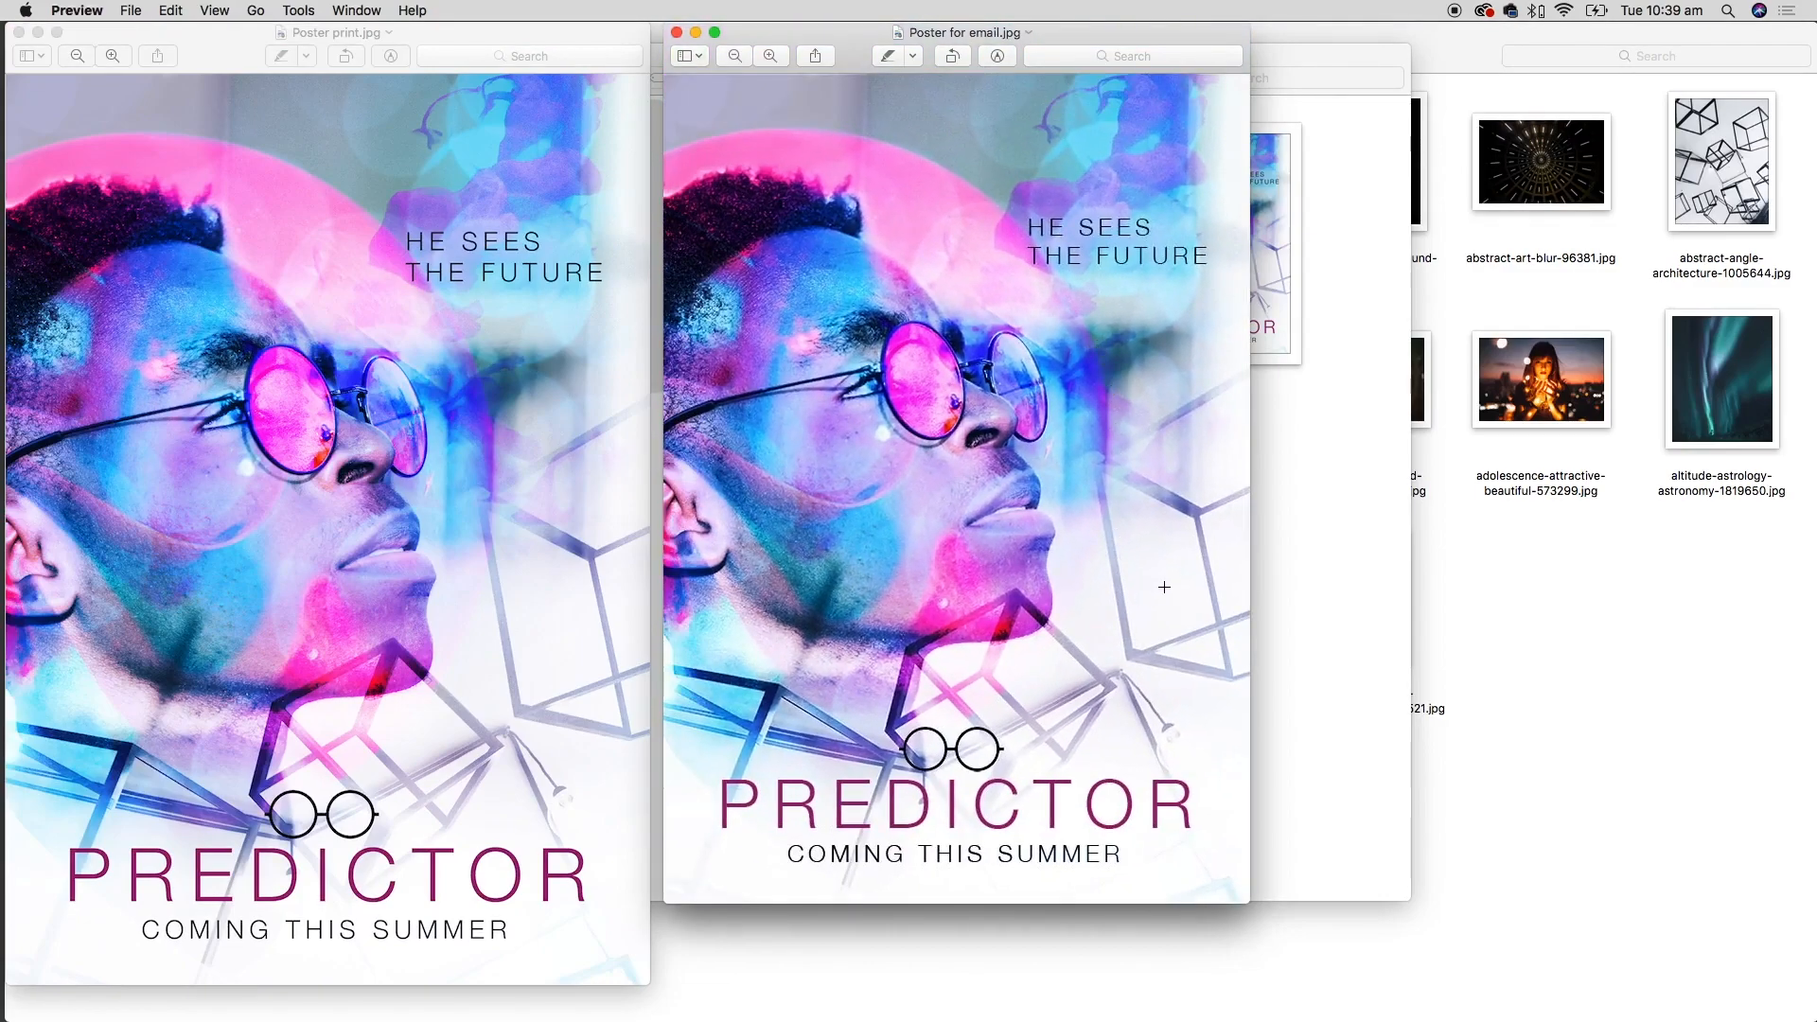
left_click_drag(861, 41, 248, 41)
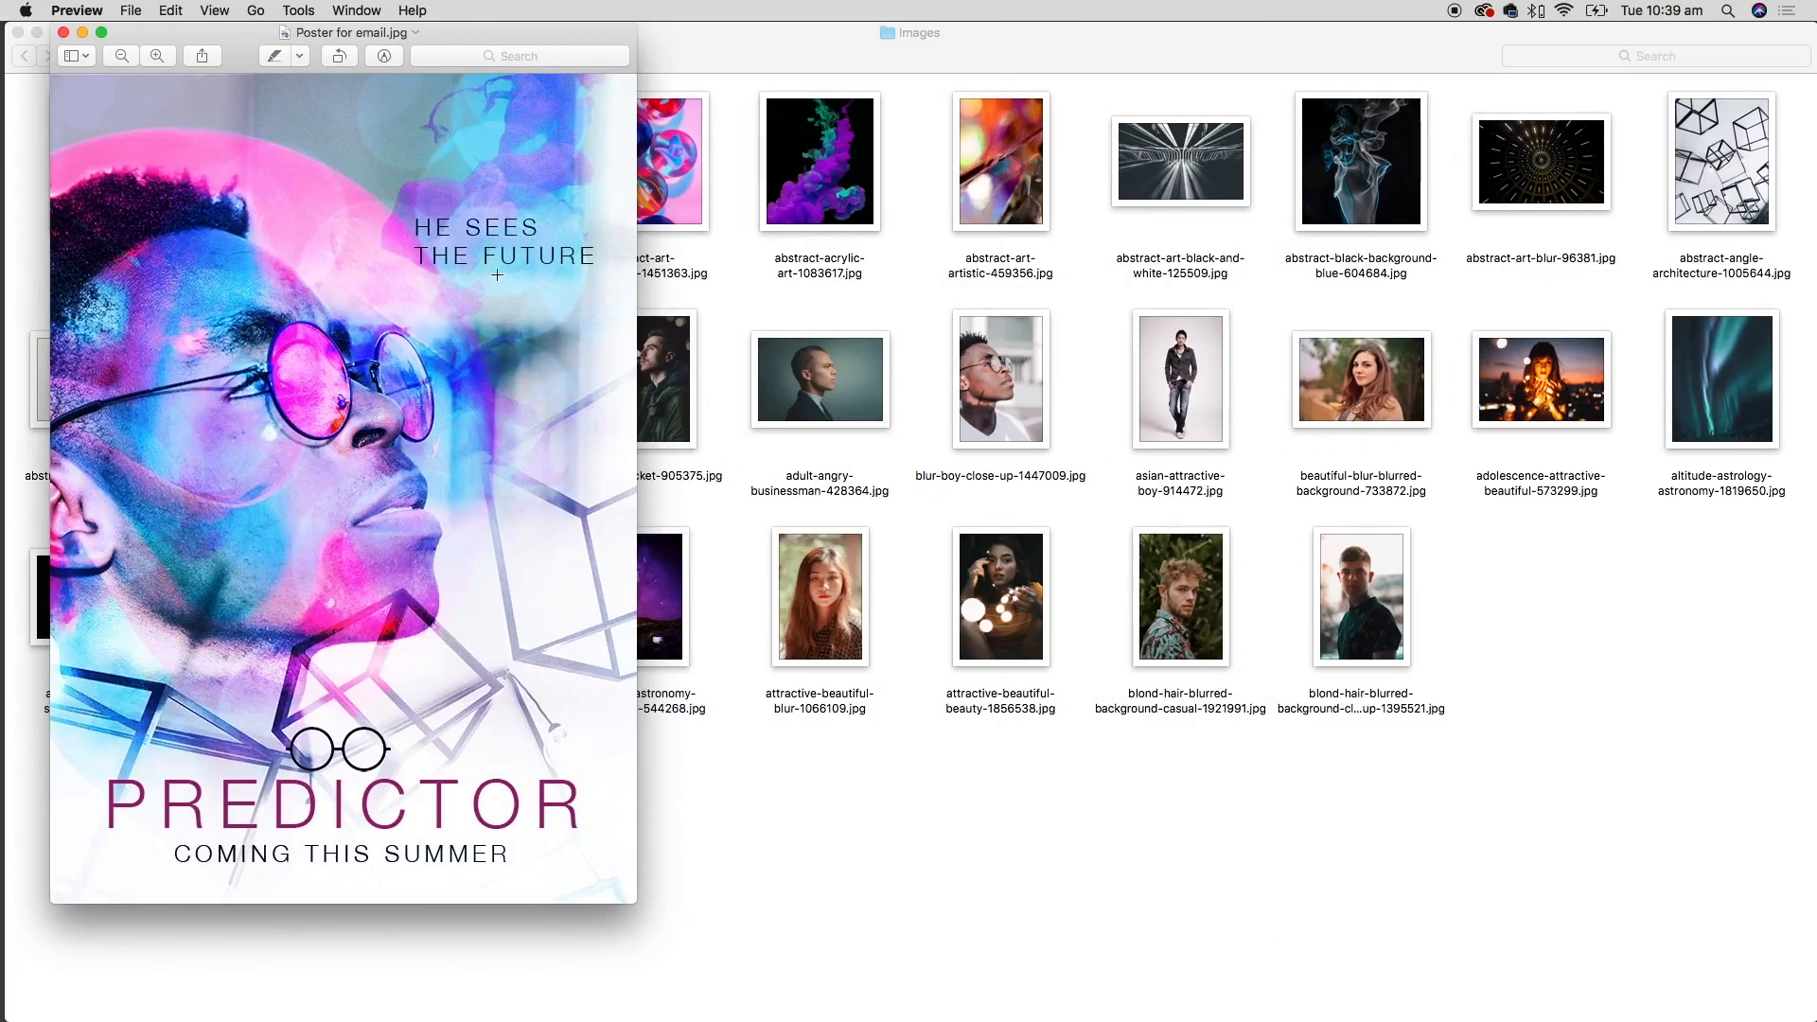
left_click_drag(520, 33, 1069, 63)
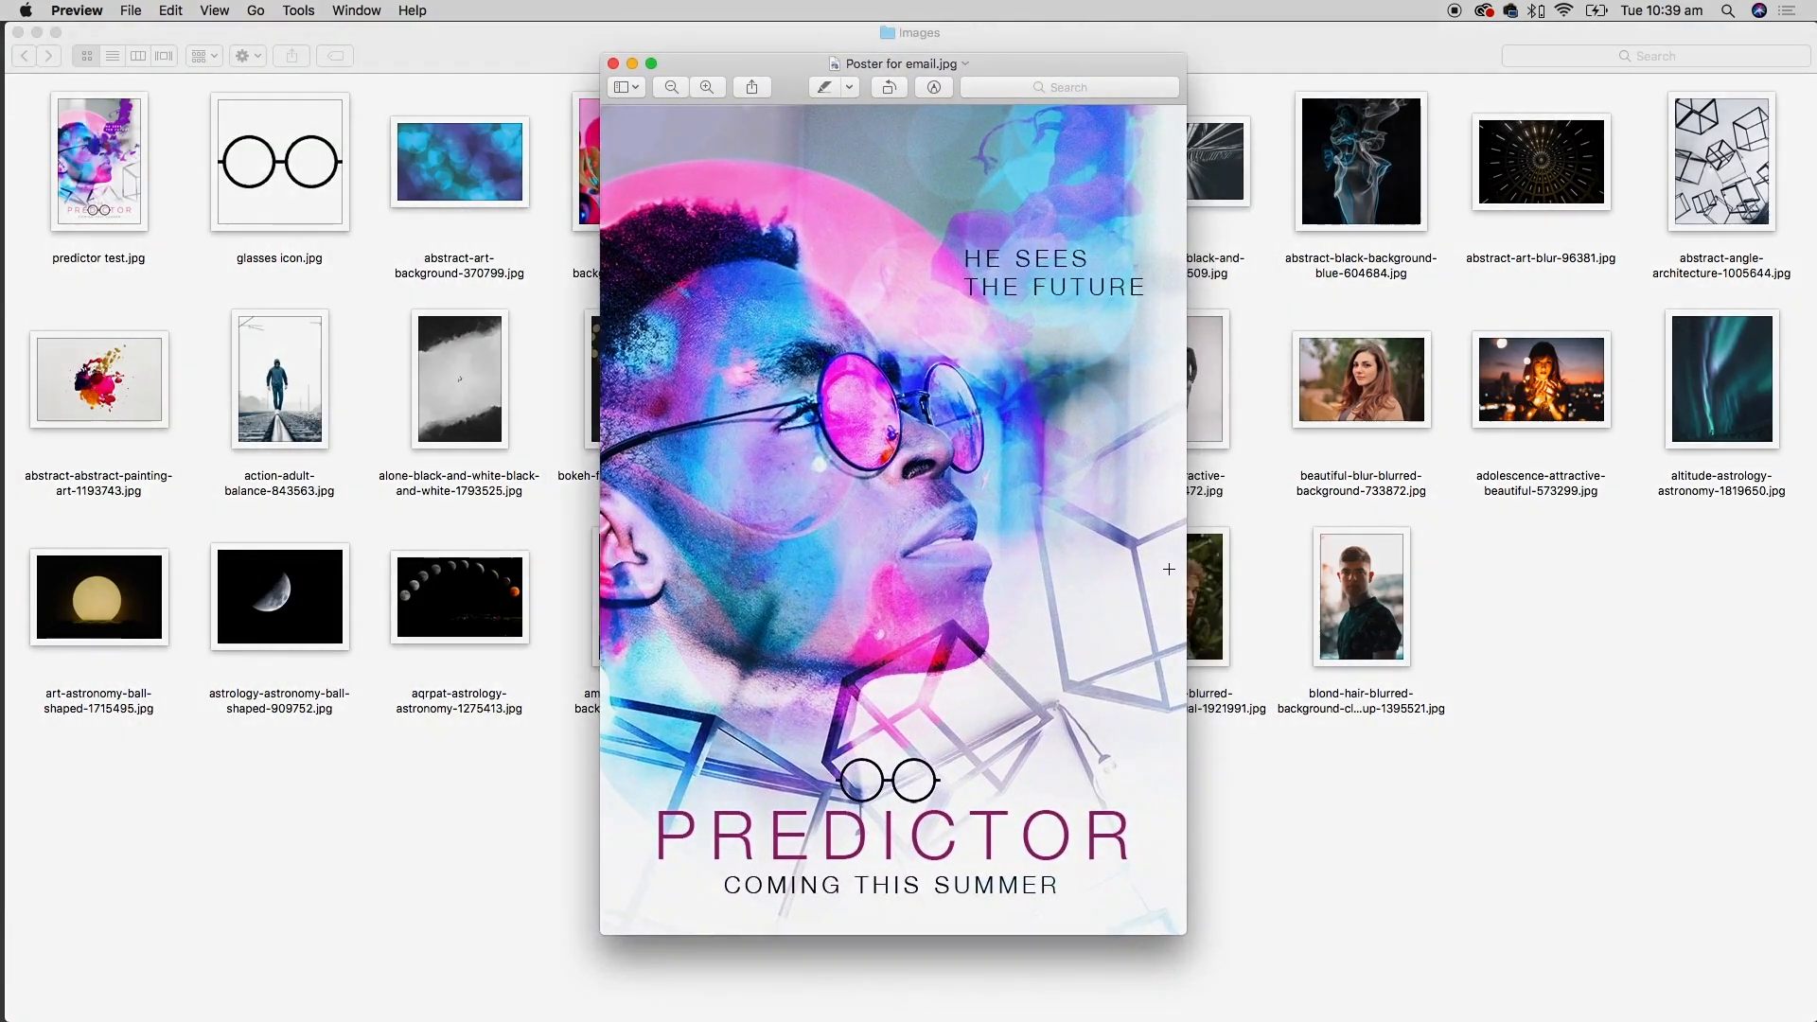